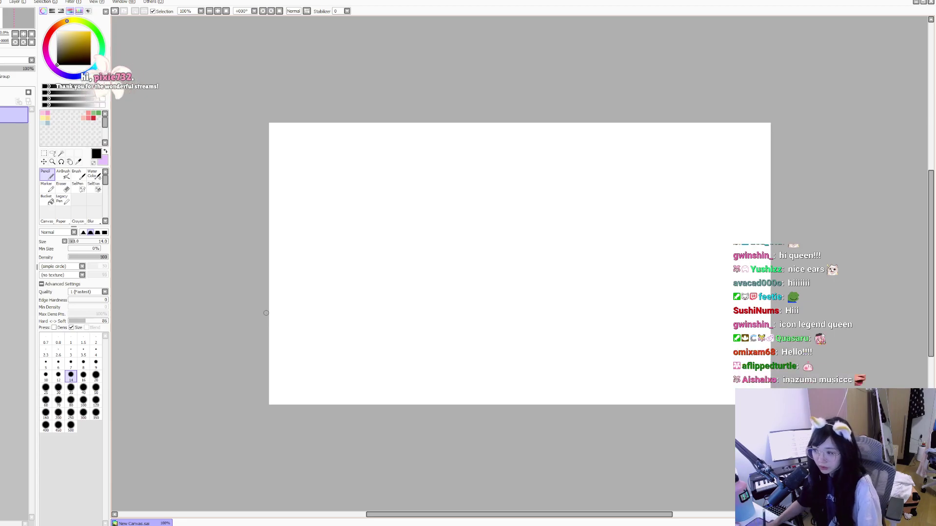
Step: Undo the trial strokes, switch to grey, then select all and clear the head sketch
left_click_drag(591, 229, 503, 267)
key("ctrl+z")
left_click(57, 48)
mouse_move(541, 205)
left_mouse_down()
mouse_move(534, 186)
mouse_move(561, 183)
left_mouse_up()
mouse_move(577, 213)
left_mouse_down()
mouse_move(527, 219)
mouse_move(570, 194)
mouse_move(556, 201)
mouse_move(565, 231)
left_mouse_up()
key("ctrl+z")
key("ctrl+z")
mouse_move(557, 210)
left_mouse_down()
mouse_move(561, 239)
mouse_move(604, 237)
mouse_move(611, 227)
mouse_move(565, 245)
left_mouse_up()
key("ctrl+a")
key("ctrl+x")
Step: Zoom into the canvas and ready the Pencil at brush size 3.5
left_click(52, 162)
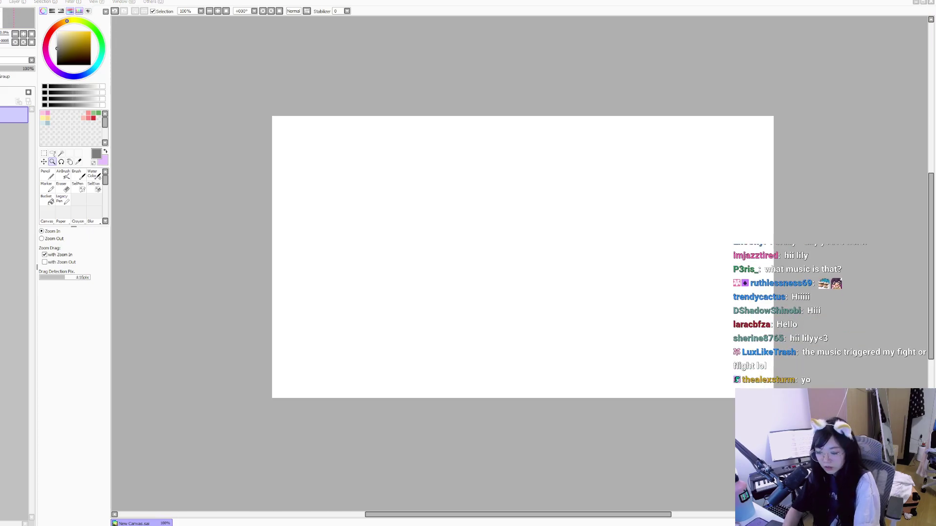
left_click(523, 257)
left_click_drag(569, 206, 547, 207)
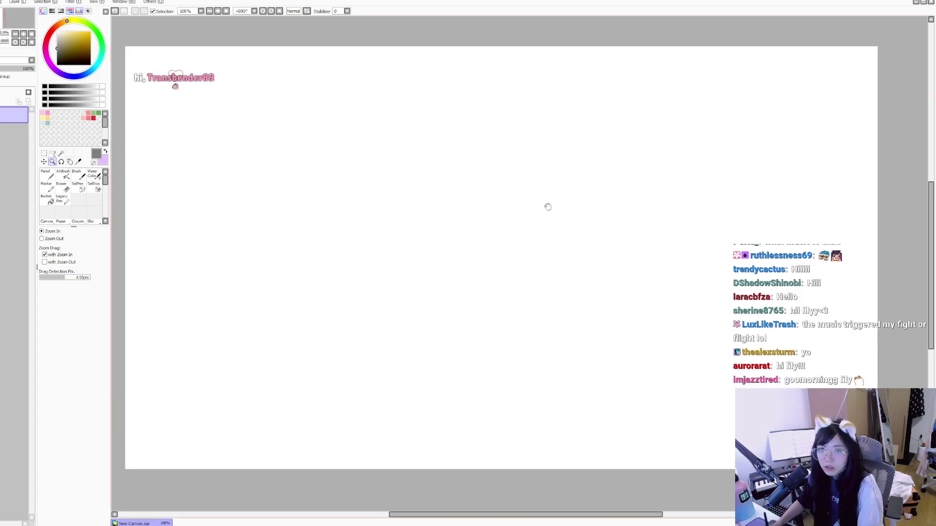
left_click(47, 174)
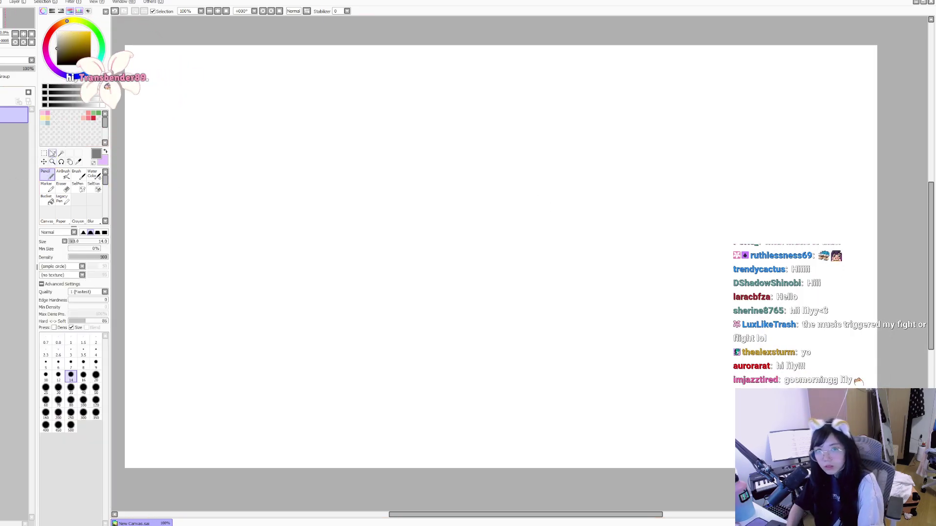
left_click(84, 352)
left_click_drag(440, 195, 443, 185)
left_click_drag(498, 205, 504, 195)
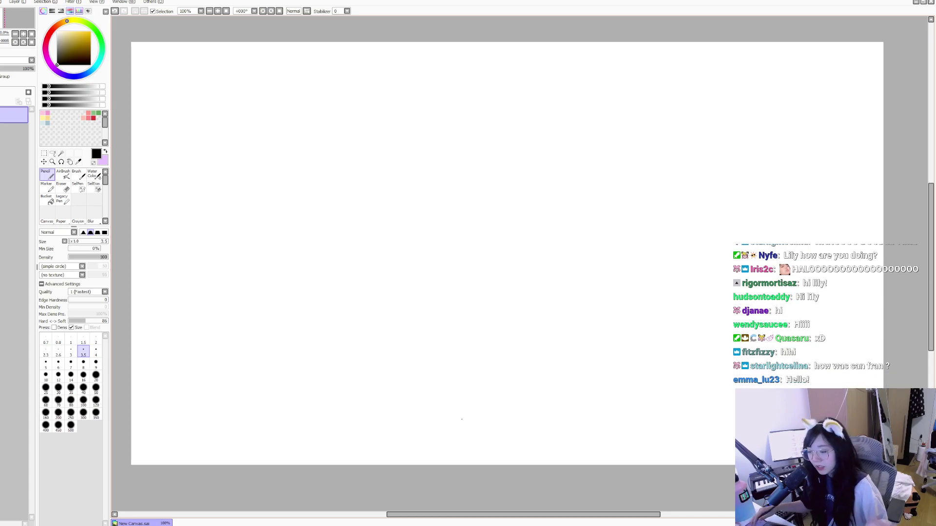
mouse_move(776, 247)
left_mouse_down()
mouse_move(693, 316)
mouse_move(681, 342)
left_mouse_up()
key("ctrl+z")
left_click_drag(676, 250, 659, 256)
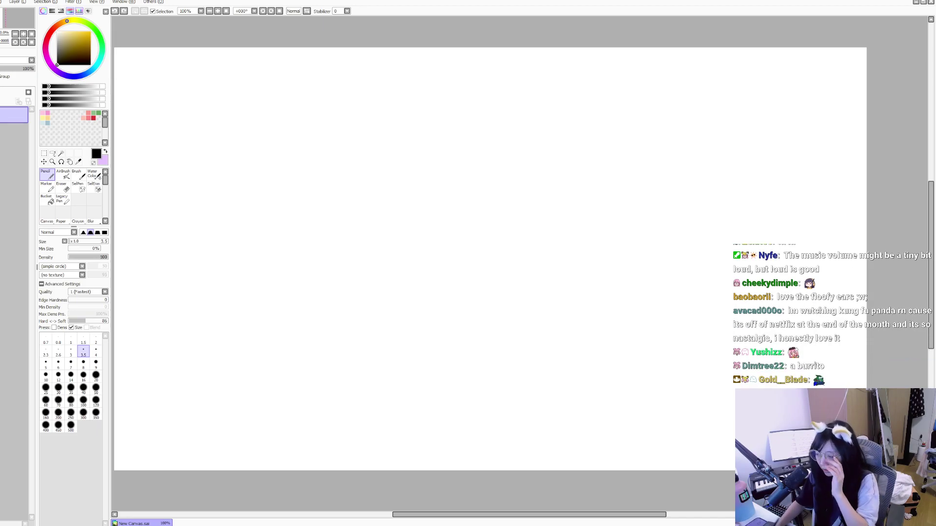
Step: Sketch the head circle with curved hair strands and hair down the left side
left_click_drag(483, 143, 511, 133)
mouse_move(580, 100)
left_mouse_down()
mouse_move(547, 153)
mouse_move(600, 171)
left_mouse_up()
left_click_drag(554, 130, 602, 168)
key("ctrl+z")
key("ctrl+z")
mouse_move(684, 203)
left_mouse_down()
mouse_move(654, 197)
mouse_move(716, 195)
left_mouse_up()
mouse_move(643, 209)
left_mouse_down()
mouse_move(682, 237)
mouse_move(656, 240)
mouse_move(686, 242)
mouse_move(716, 226)
mouse_move(666, 233)
left_mouse_up()
left_click_drag(699, 204, 685, 203)
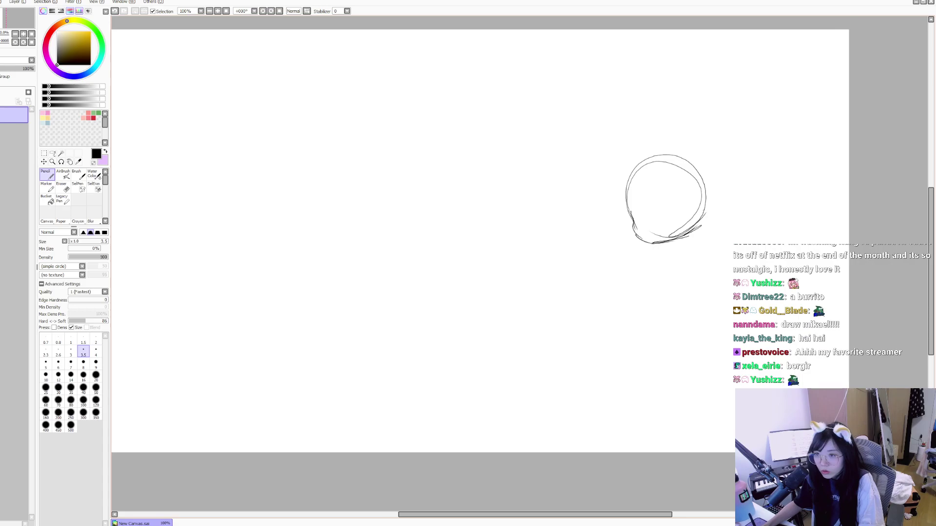
mouse_move(656, 176)
left_mouse_down()
mouse_move(649, 208)
mouse_move(674, 214)
left_mouse_up()
left_click_drag(684, 177, 688, 191)
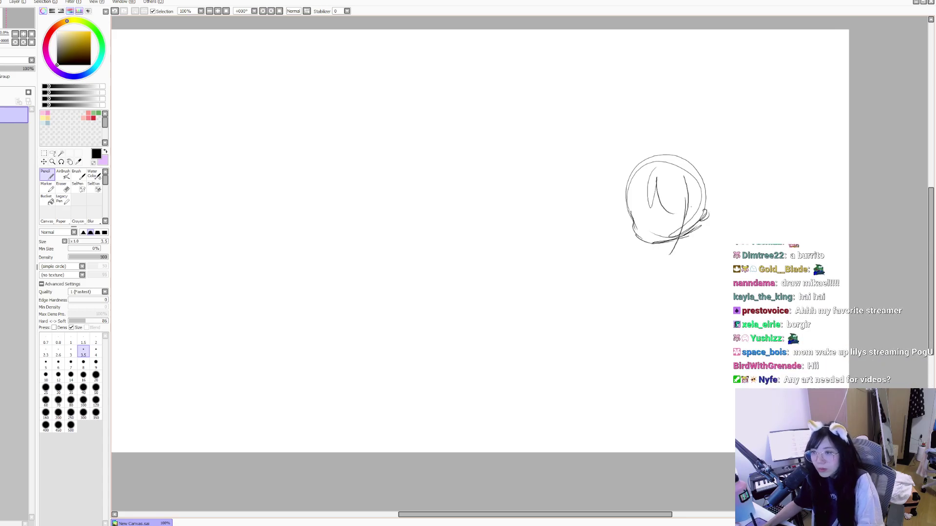
mouse_move(629, 181)
left_mouse_down()
mouse_move(628, 255)
mouse_move(696, 265)
mouse_move(704, 253)
mouse_move(702, 267)
mouse_move(652, 243)
mouse_move(631, 270)
left_mouse_up()
Step: Add scarf fold lines, a round glasses lens, hair across the top and a bow petal
key("e")
key("n")
mouse_move(638, 244)
left_mouse_down()
mouse_move(637, 271)
mouse_move(656, 272)
left_mouse_up()
left_click_drag(660, 244, 661, 263)
left_click_drag(692, 243, 695, 261)
mouse_move(658, 209)
left_mouse_down()
mouse_move(659, 219)
mouse_move(634, 228)
mouse_move(673, 211)
mouse_move(648, 222)
mouse_move(683, 223)
mouse_move(676, 233)
left_mouse_up()
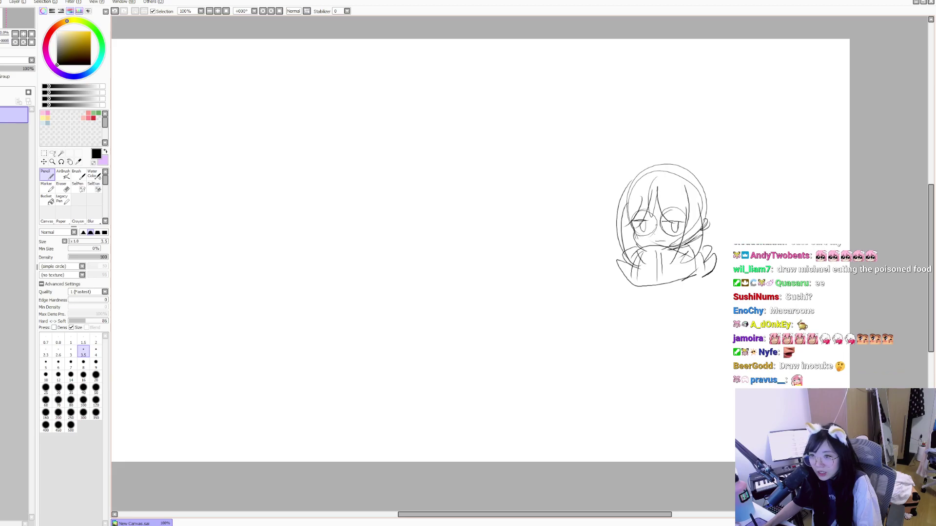
mouse_move(630, 187)
left_mouse_down()
mouse_move(669, 166)
mouse_move(702, 185)
left_mouse_up()
mouse_move(702, 179)
left_mouse_down()
mouse_move(718, 182)
mouse_move(703, 187)
left_mouse_up()
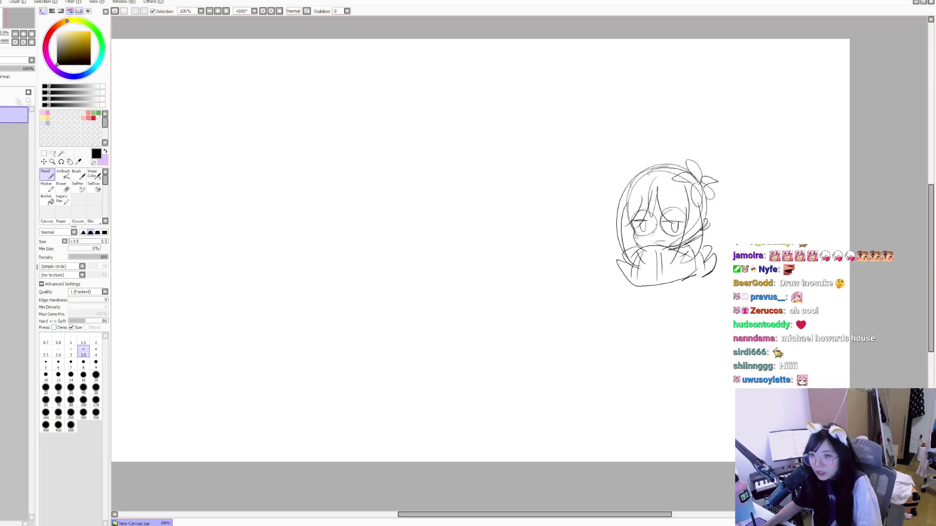
key("h")
left_click_drag(653, 255, 858, 210)
Step: Add eyebrow ovals and sketch two leg lines with a foot below the head
key("ctrl+z")
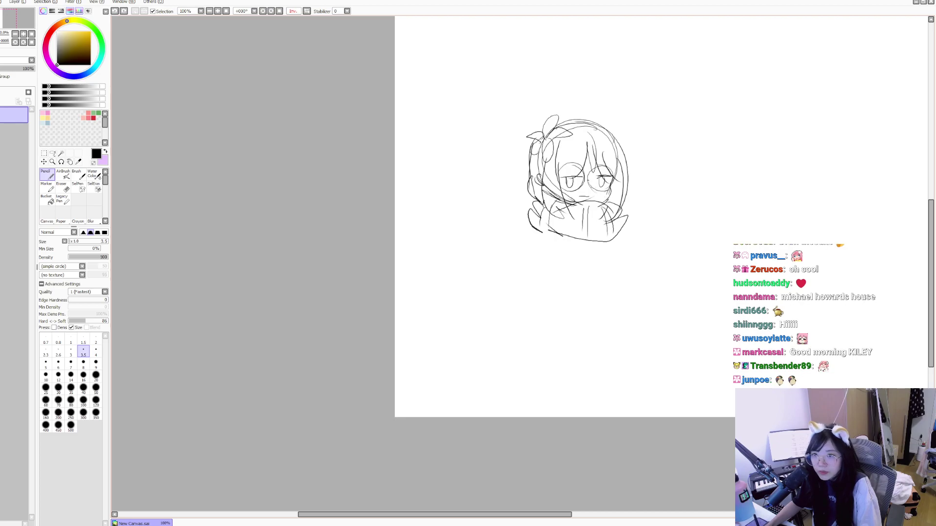
left_click_drag(571, 169, 599, 168)
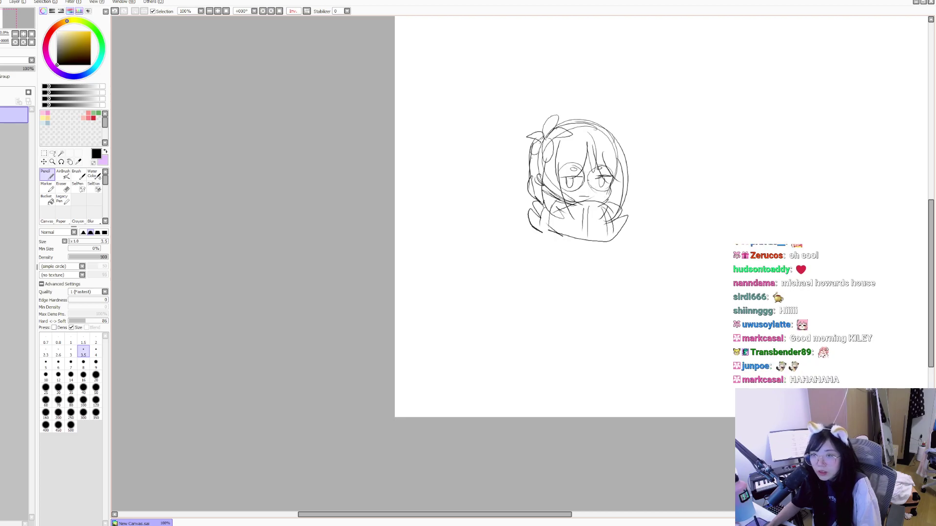
left_click_drag(628, 248, 627, 244)
left_click_drag(629, 240, 620, 288)
key("ctrl+z")
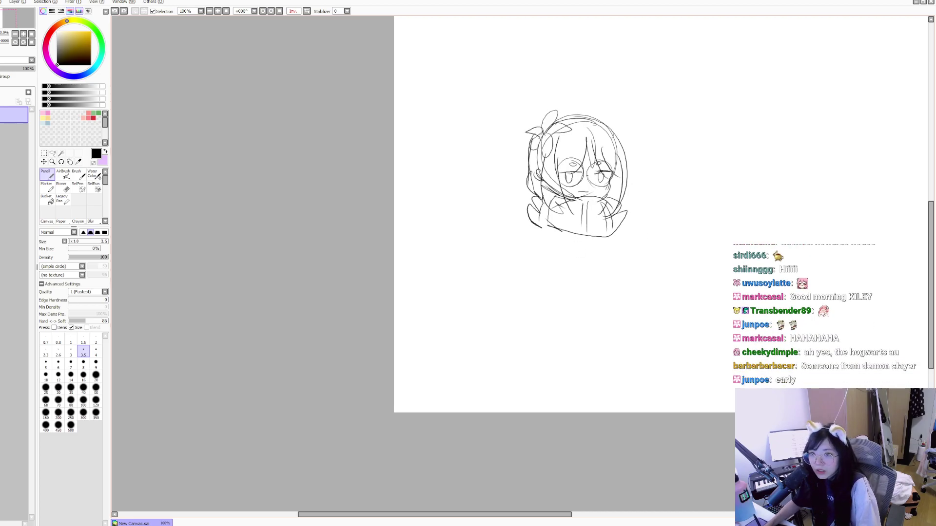
left_click_drag(531, 210, 527, 294)
mouse_move(551, 224)
left_mouse_down()
mouse_move(552, 321)
mouse_move(541, 334)
left_mouse_up()
mouse_move(533, 294)
left_mouse_down()
mouse_move(532, 312)
mouse_move(512, 333)
mouse_move(527, 341)
left_mouse_up()
Step: Draw a wide sleeve reaching left with a lowered cuff and a small hand circle
left_click_drag(609, 259, 604, 286)
key("h")
left_click_drag(310, 301, 521, 292)
left_click_drag(635, 237, 589, 263)
left_click_drag(589, 264, 609, 290)
left_click_drag(633, 254, 615, 287)
key("ctrl+z")
key("ctrl+z")
left_click_drag(640, 254, 603, 296)
mouse_move(587, 262)
left_mouse_down()
mouse_move(669, 286)
mouse_move(665, 278)
left_mouse_up()
left_click_drag(666, 287, 673, 292)
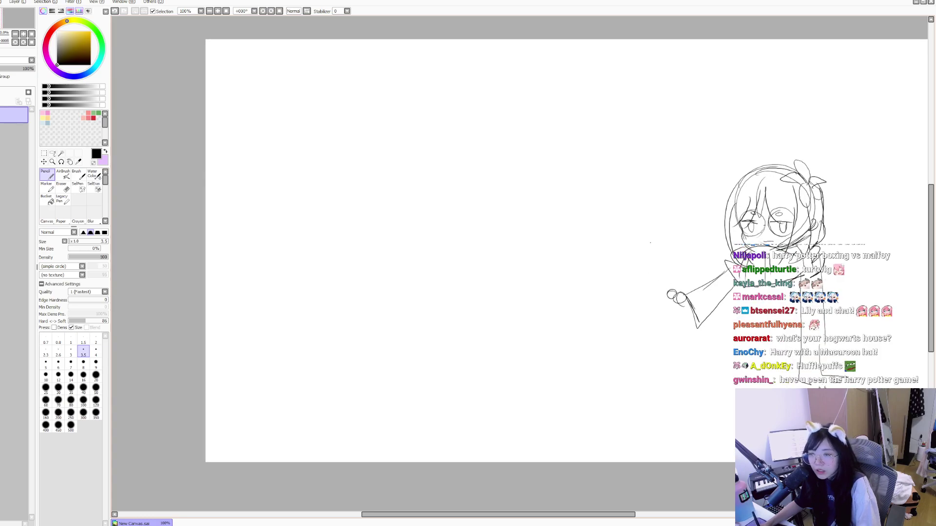
Step: Try a larger hand circle, wand lines and a longer robe line, undoing the rejected strokes
key("h")
key("h")
left_click_drag(638, 264, 705, 287)
left_click_drag(700, 245, 708, 285)
left_click_drag(692, 220, 703, 287)
key("ctrl+z")
key("ctrl+z")
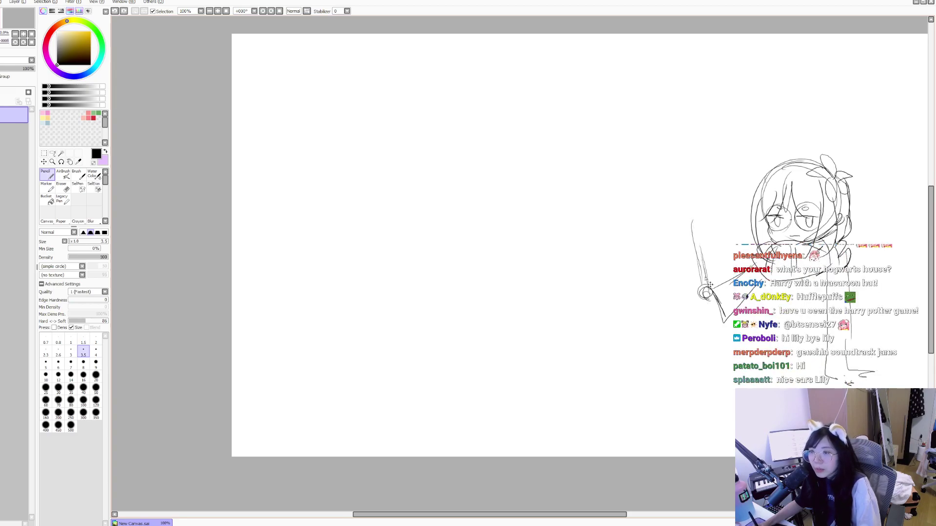
key("ctrl+z")
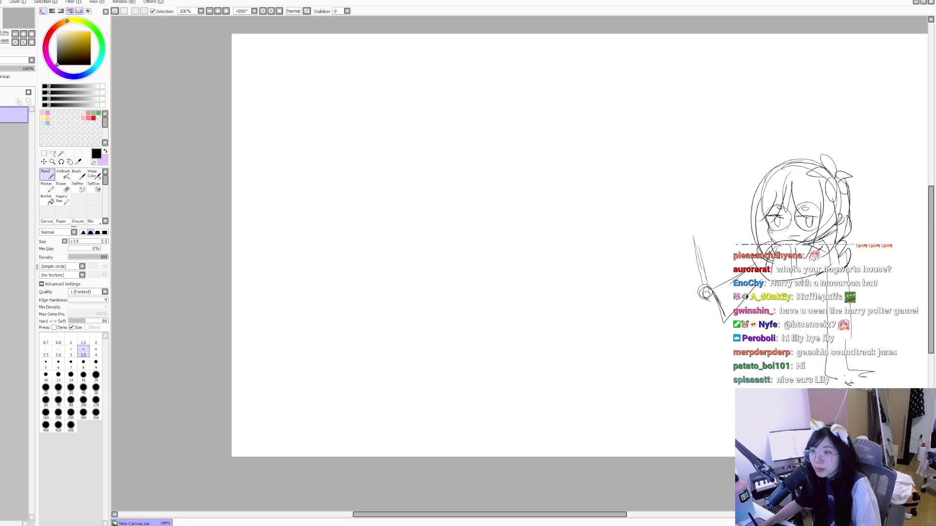
key("h")
left_click_drag(690, 276, 740, 277)
key("h")
key("ctrl+z")
key("ctrl+z")
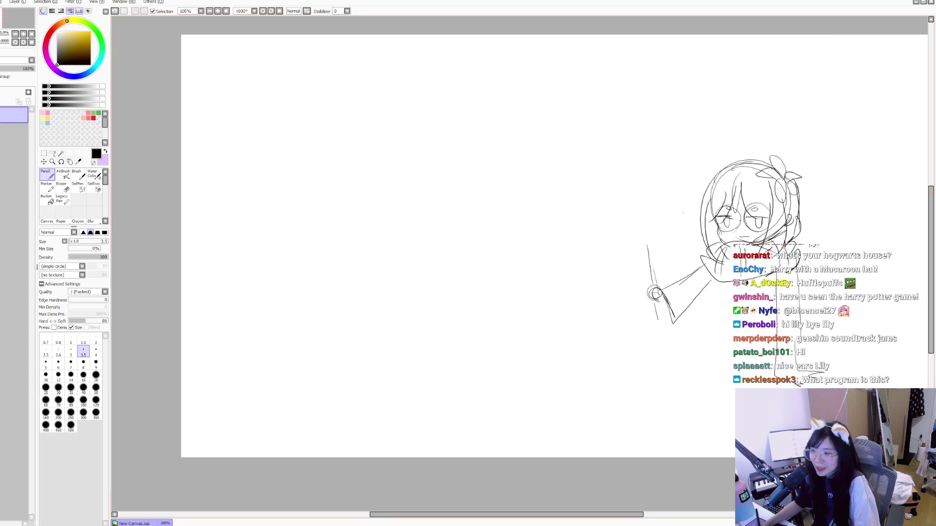
left_click_drag(742, 210, 742, 205)
mouse_move(710, 292)
left_mouse_down()
mouse_move(706, 349)
mouse_move(708, 318)
left_mouse_up()
key("ctrl+z")
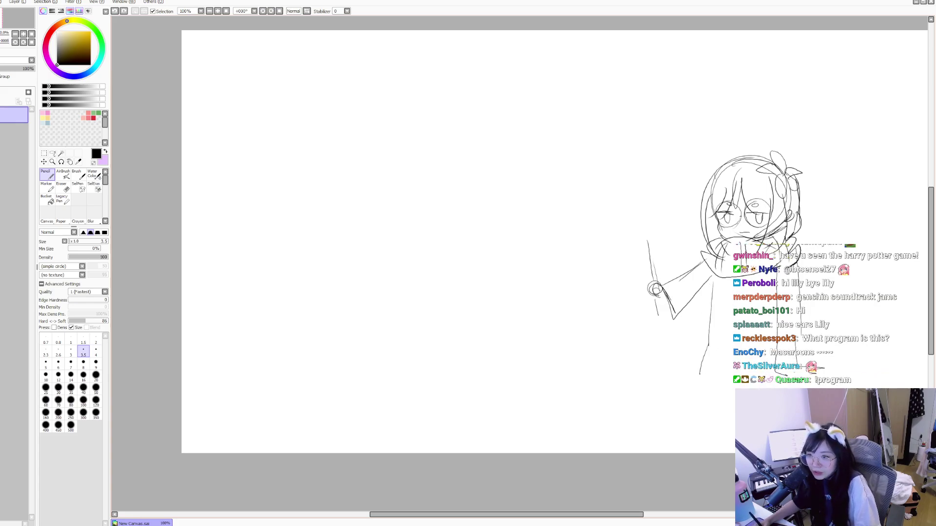
Step: Undo the long vertical stroke hanging under the hand
key("ctrl+z")
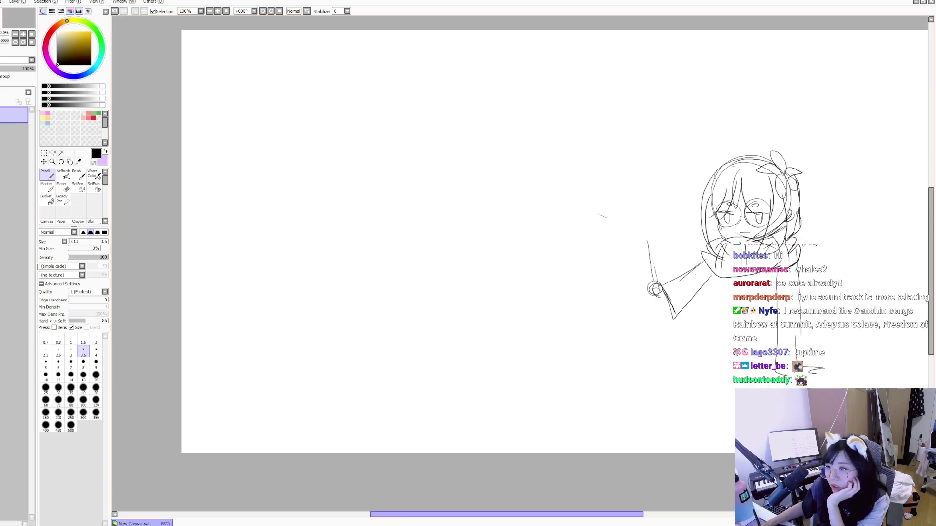
Step: Sketch the robe edges under the arm and a foot peeking out at the bottom
mouse_move(710, 273)
left_mouse_down()
mouse_move(701, 369)
mouse_move(689, 378)
mouse_move(779, 382)
left_mouse_up()
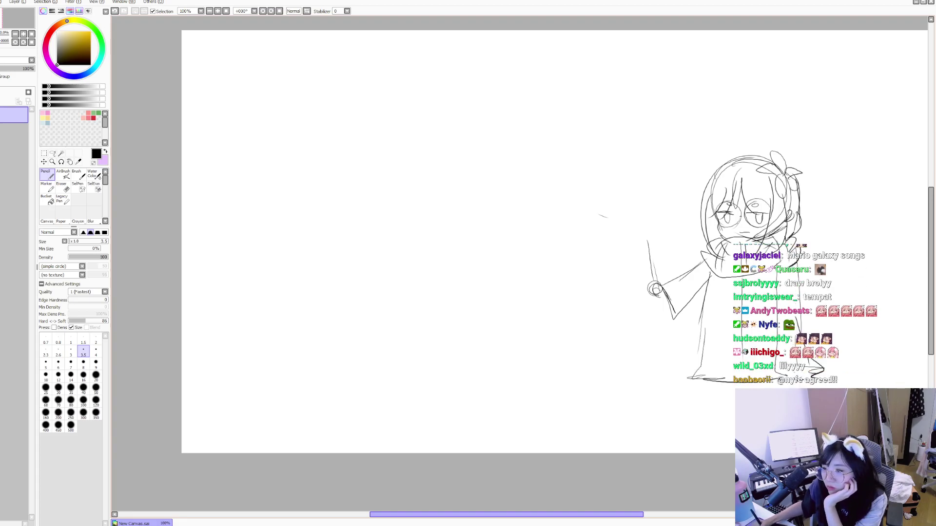
key("ctrl+z")
key("ctrl+z")
left_click_drag(711, 276, 708, 336)
mouse_move(716, 287)
left_mouse_down()
mouse_move(694, 358)
mouse_move(725, 371)
left_mouse_up()
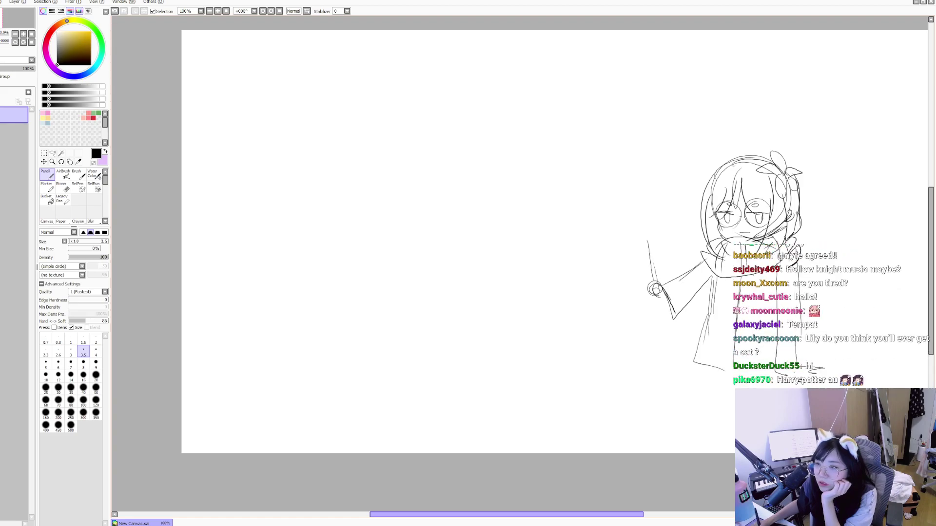
mouse_move(803, 327)
left_mouse_down()
mouse_move(823, 348)
mouse_move(800, 362)
left_mouse_up()
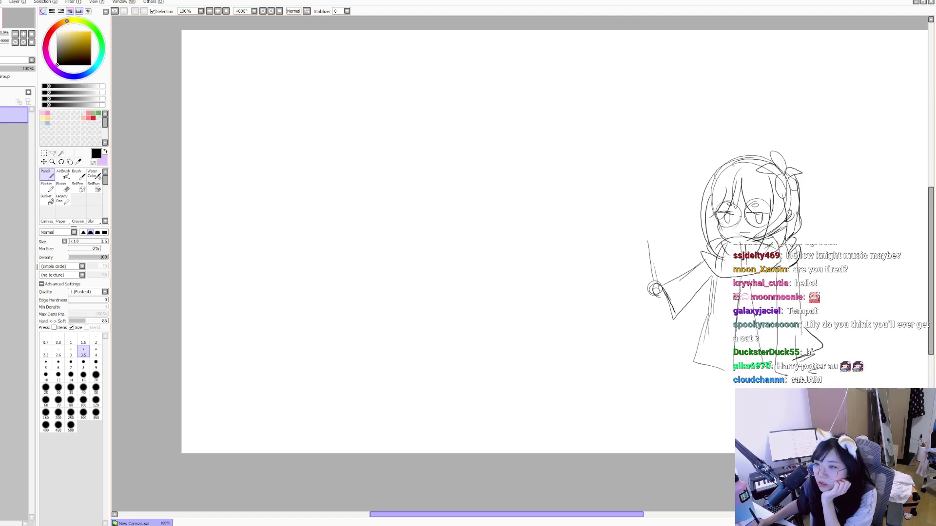
left_click_drag(706, 397, 726, 371)
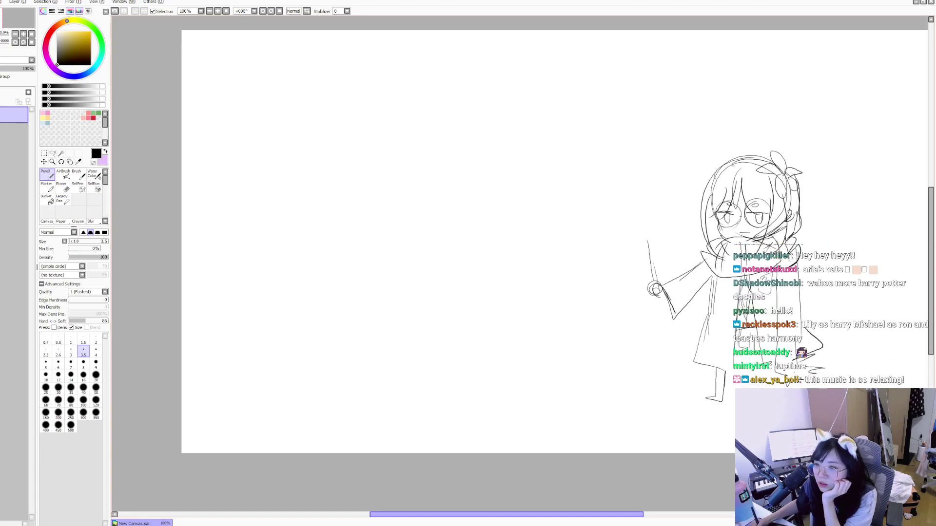
Step: Set the Eraser to size 40, return to the Pencil, and undo then redo the sleeve stroke
key("e")
left_click(83, 344)
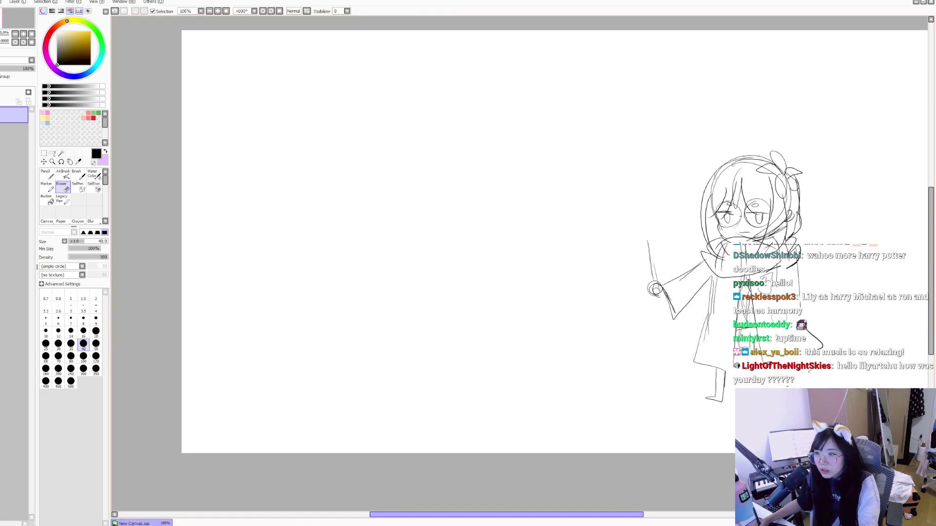
key("n")
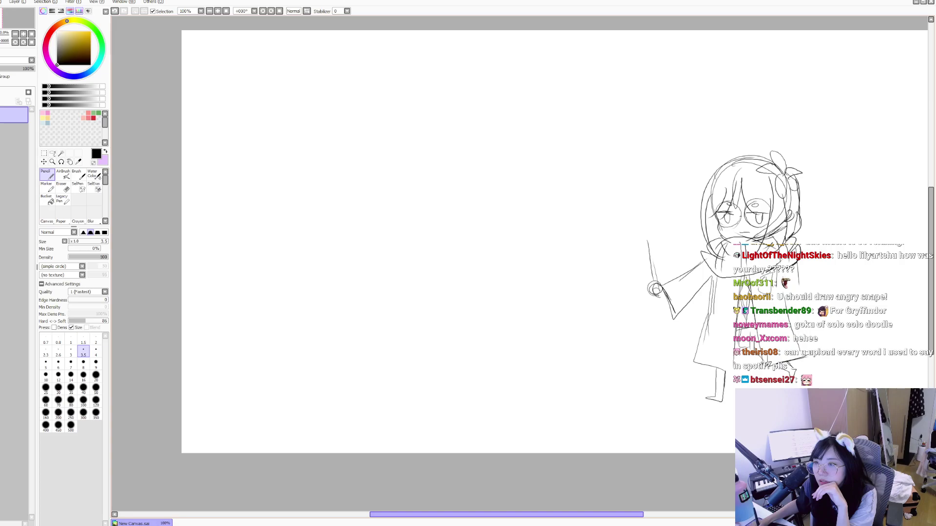
key("ctrl+z")
key("ctrl+z")
key("ctrl+z")
key("ctrl+z")
key("ctrl+z")
key("ctrl+z")
key("ctrl+y")
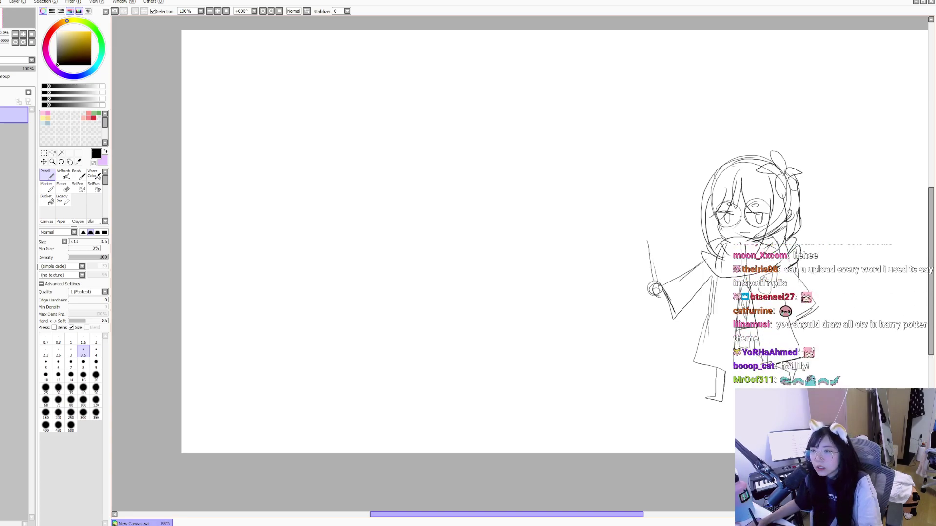
Step: Redraw the right sleeve as a longer curve, checking it in mirrored view
mouse_move(802, 256)
left_mouse_down()
mouse_move(848, 341)
mouse_move(843, 311)
mouse_move(875, 331)
left_mouse_up()
key("ctrl+z")
left_click_drag(819, 324, 859, 340)
key("h")
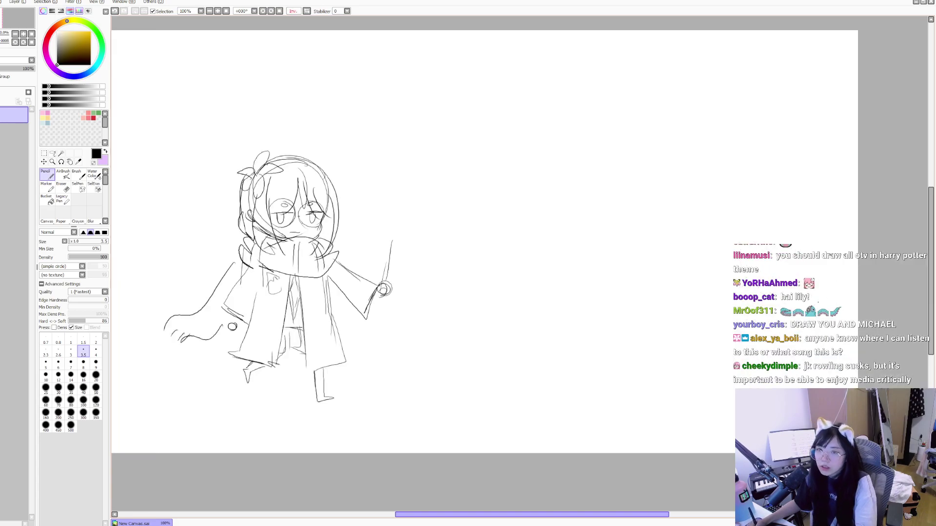
key("h")
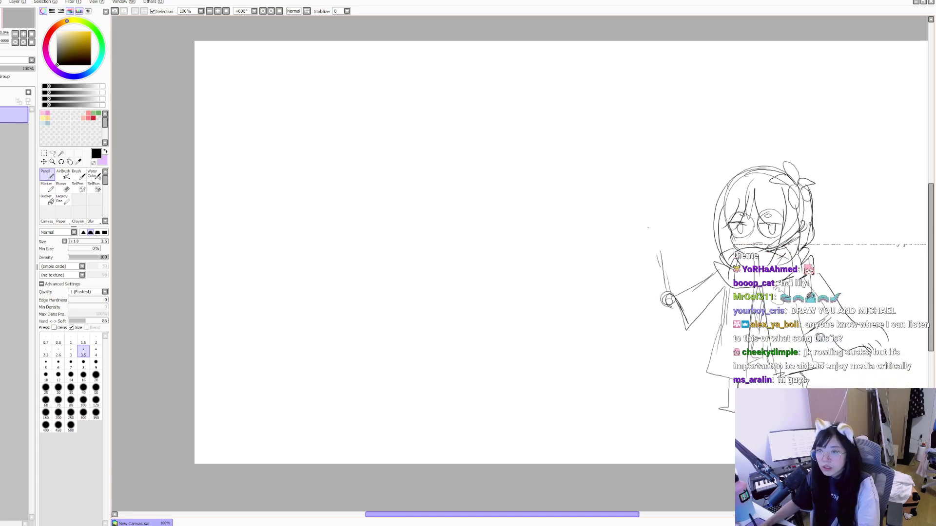
key("ctrl+z")
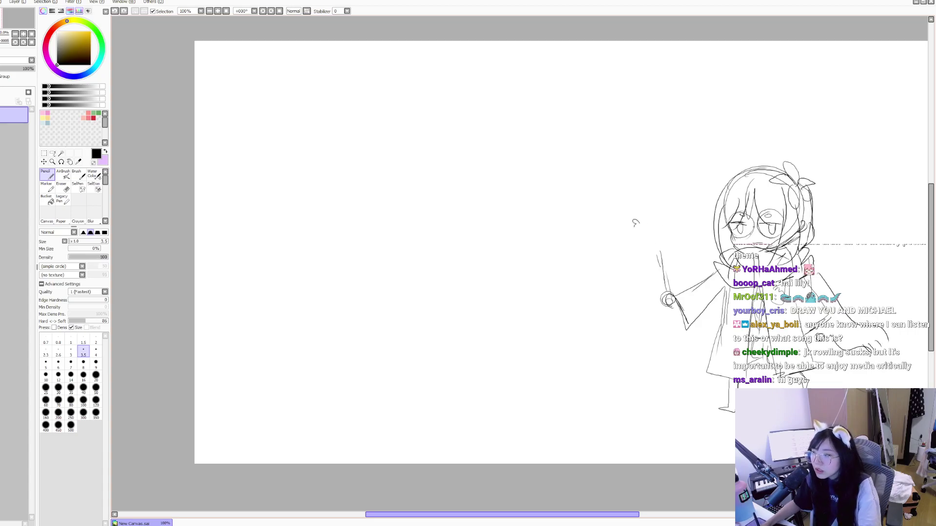
key("ctrl+y")
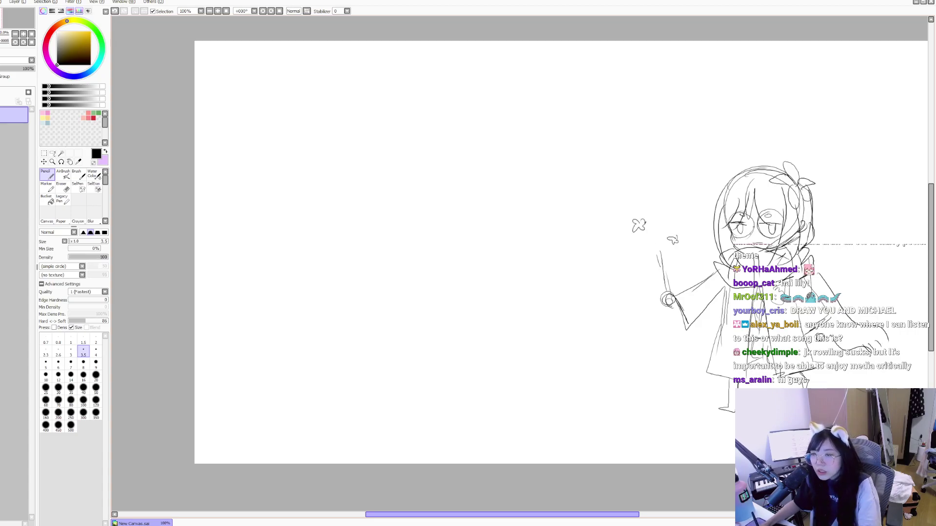
key("h")
key("h")
Step: Scale the whole sketch down with Ctrl+T, shift it up-left, and commit the transform
key("ctrl+t")
mouse_move(739, 267)
left_mouse_down()
mouse_move(451, 277)
mouse_move(713, 235)
mouse_move(729, 244)
mouse_move(473, 273)
mouse_move(358, 254)
left_mouse_up()
left_click_drag(485, 133, 403, 213)
left_click_drag(384, 248, 368, 210)
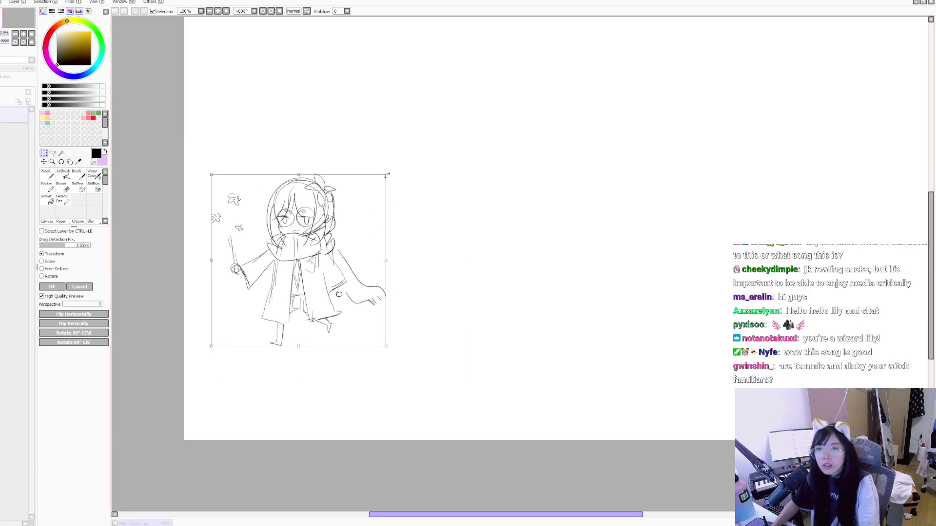
left_click_drag(386, 174, 450, 112)
left_click_drag(425, 161, 410, 160)
key("Return")
mouse_move(478, 214)
left_mouse_down()
mouse_move(564, 236)
mouse_move(543, 235)
left_mouse_up()
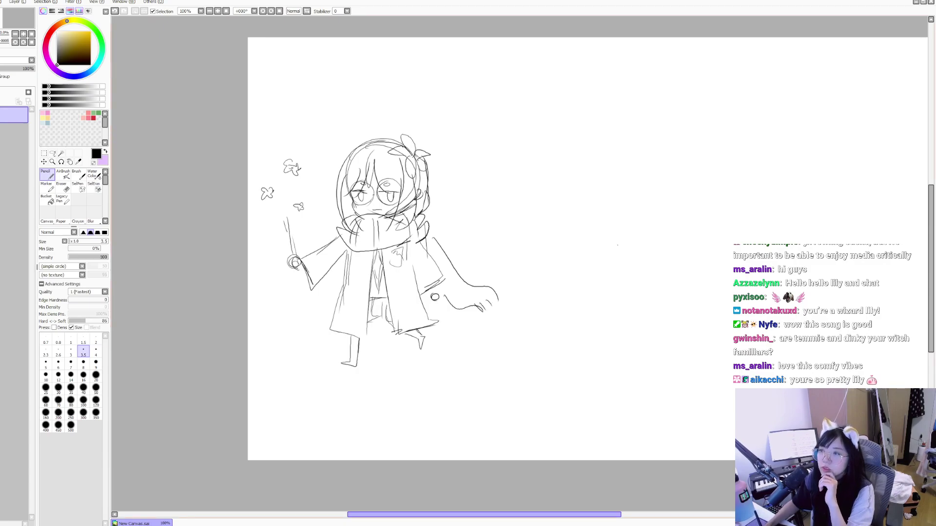
left_click_drag(656, 248, 624, 277)
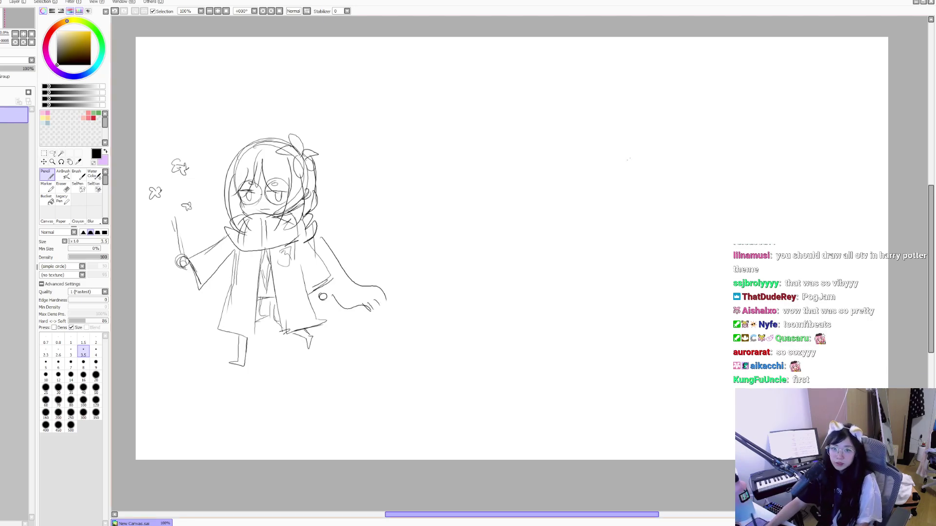
Step: Try a loop and a curved test stroke, undoing both
left_click_drag(749, 139, 707, 184)
key("ctrl+z")
left_click_drag(618, 229, 627, 211)
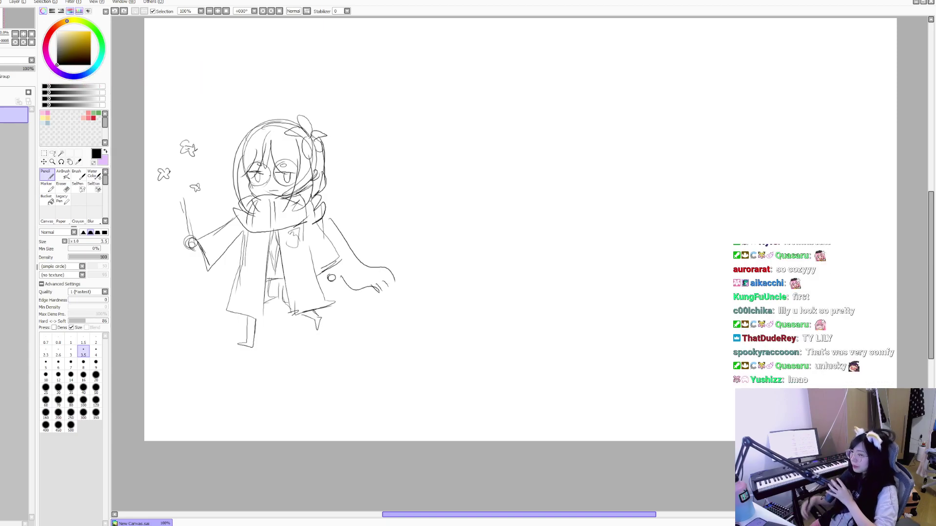
left_click_drag(463, 308, 558, 252)
key("ctrl+z")
left_click_drag(489, 275, 465, 293)
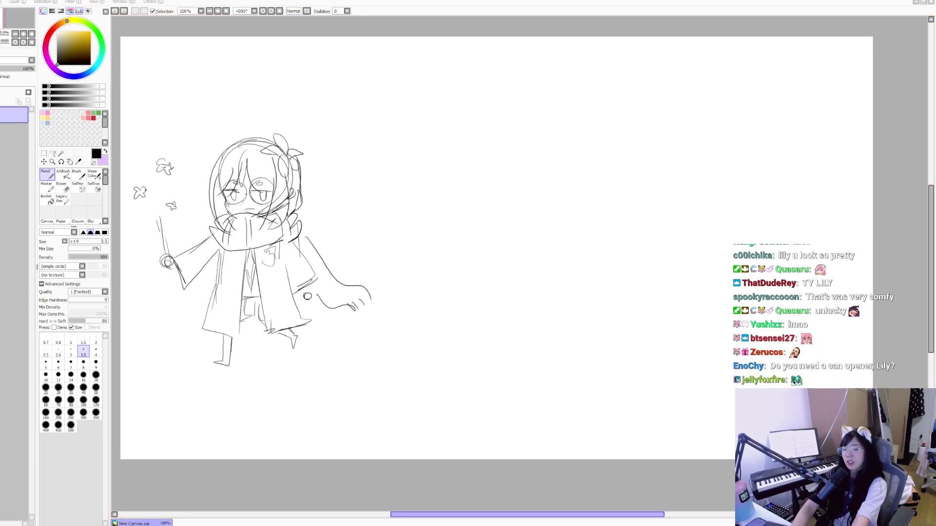
Step: Create a new square canvas with Ctrl+N and bring it into view
key("ctrl+n")
key("Return")
left_click_drag(511, 239, 417, 225)
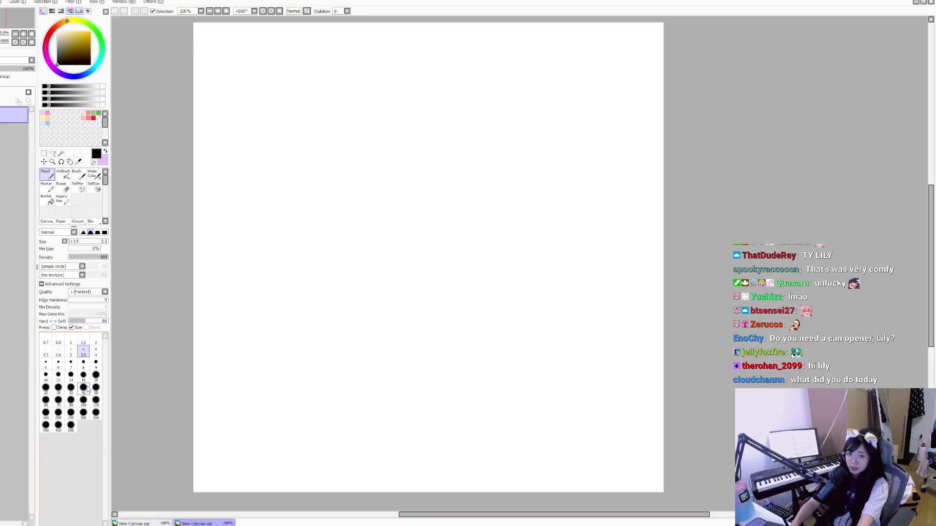
Step: Set the pencil to size 8 and try a few head outlines, then clear them
left_click(83, 363)
left_click_drag(296, 234, 405, 242)
mouse_move(355, 225)
left_mouse_down()
mouse_move(366, 159)
mouse_move(424, 216)
left_mouse_up()
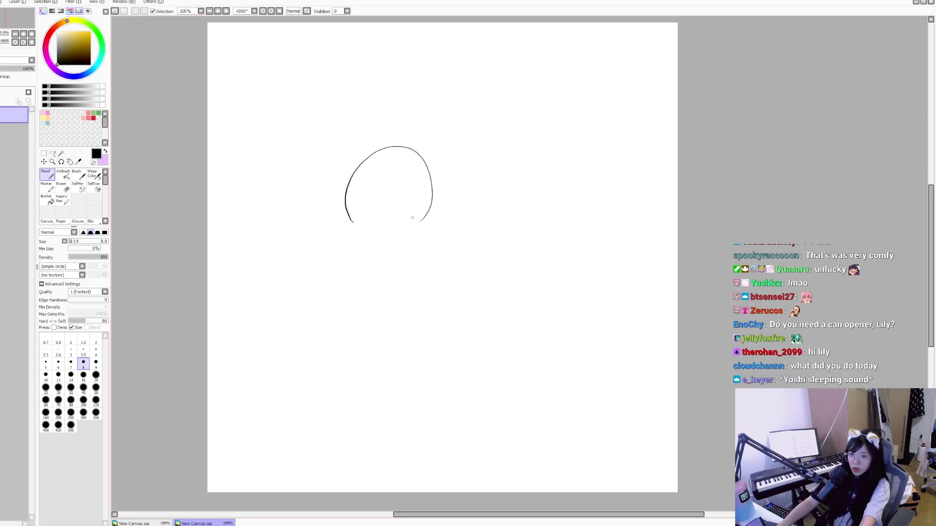
key("ctrl+z")
left_click_drag(394, 189, 435, 225)
left_click_drag(468, 193, 407, 209)
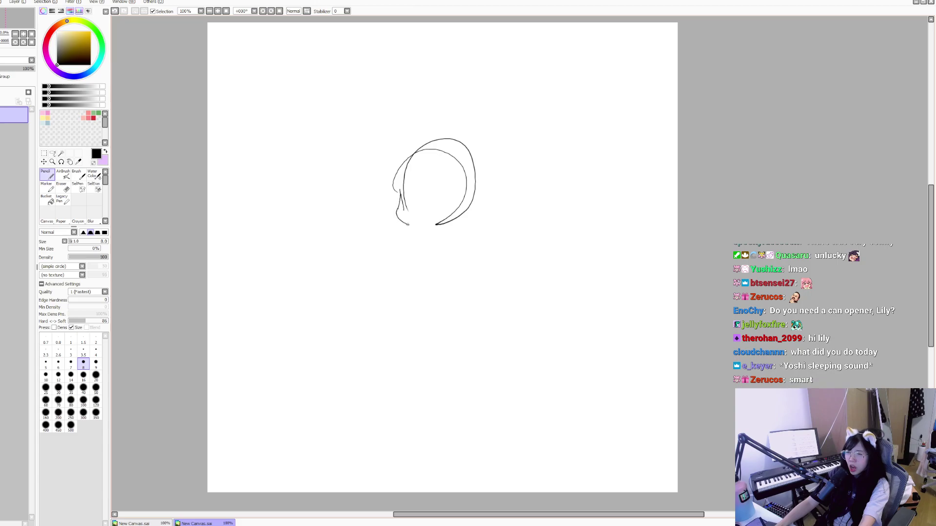
left_click_drag(466, 218, 429, 225)
key("d")
mouse_move(414, 192)
left_mouse_down()
mouse_move(408, 157)
mouse_move(442, 223)
mouse_move(411, 145)
mouse_move(405, 208)
left_mouse_up()
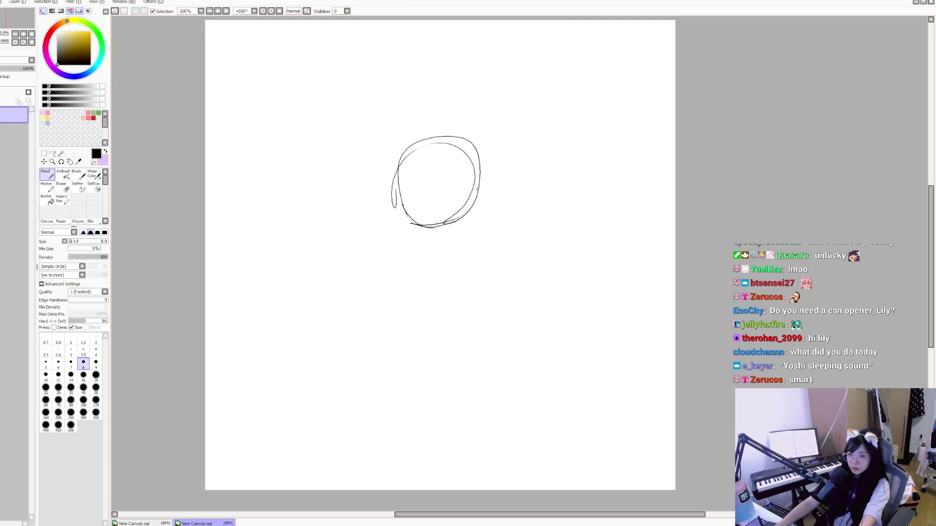
key("Delete")
scroll(414, 282, "right", 1)
Step: Sketch two side-by-side heads with hair, bangs and round glasses
mouse_move(409, 262)
left_mouse_down()
mouse_move(375, 289)
mouse_move(412, 263)
mouse_move(375, 265)
mouse_move(379, 305)
left_mouse_up()
mouse_move(377, 259)
left_mouse_down()
mouse_move(408, 253)
mouse_move(414, 293)
left_mouse_up()
left_click_drag(419, 244, 413, 296)
mouse_move(353, 246)
left_mouse_down()
mouse_move(405, 228)
mouse_move(349, 285)
mouse_move(361, 294)
left_mouse_up()
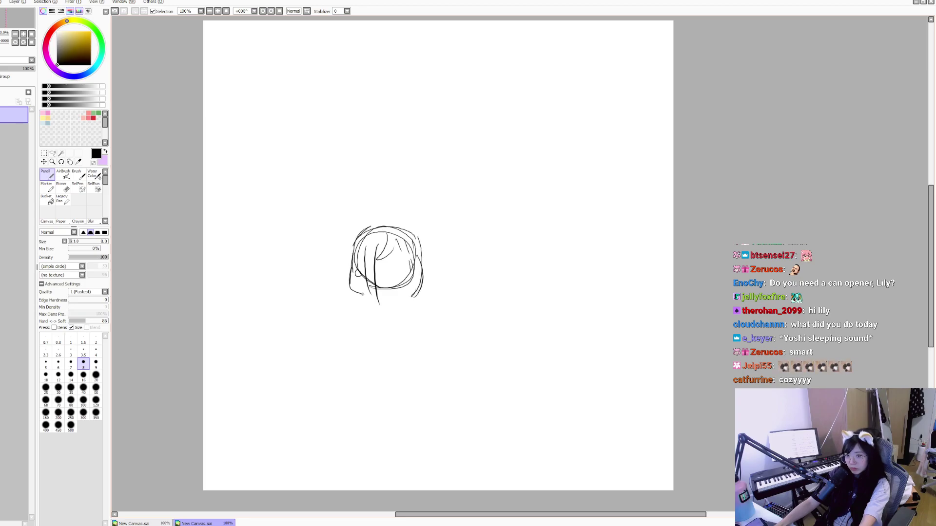
mouse_move(427, 253)
left_mouse_down()
mouse_move(427, 267)
mouse_move(458, 282)
mouse_move(484, 256)
left_mouse_up()
mouse_move(439, 222)
left_mouse_down()
mouse_move(447, 245)
mouse_move(479, 244)
mouse_move(434, 225)
mouse_move(467, 217)
mouse_move(488, 249)
left_mouse_up()
mouse_move(429, 251)
left_mouse_down()
mouse_move(424, 272)
mouse_move(453, 262)
mouse_move(447, 251)
left_mouse_up()
left_click_drag(381, 259, 402, 272)
mouse_move(403, 256)
left_mouse_down()
mouse_move(408, 275)
mouse_move(388, 253)
mouse_move(416, 262)
mouse_move(391, 262)
mouse_move(461, 252)
mouse_move(446, 268)
left_mouse_up()
key("ctrl+z")
key("ctrl+z")
key("ctrl+z")
Step: Check the faces in a flipped view, erase the chin lines and add an ear loop
key("h")
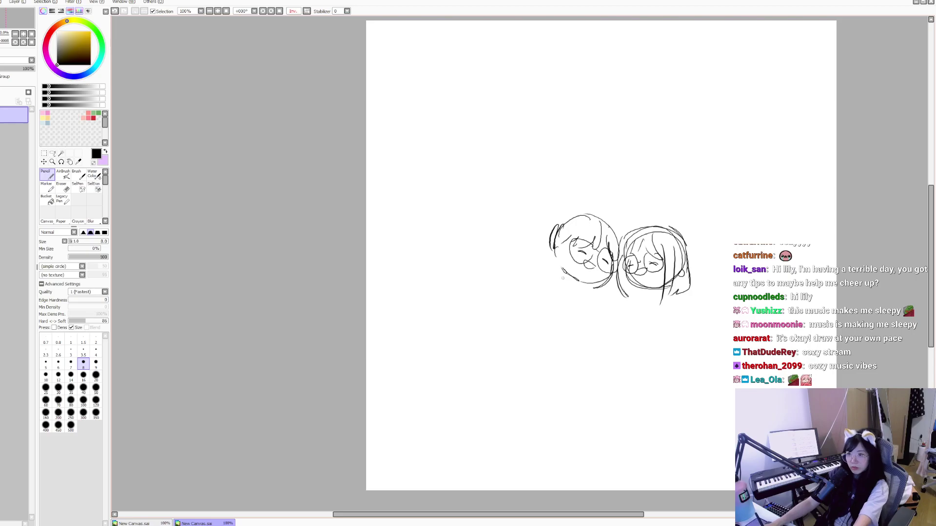
key("e")
left_click_drag(634, 284, 660, 285)
key("n")
key("e")
key("n")
key("ctrl+z")
key("ctrl+z")
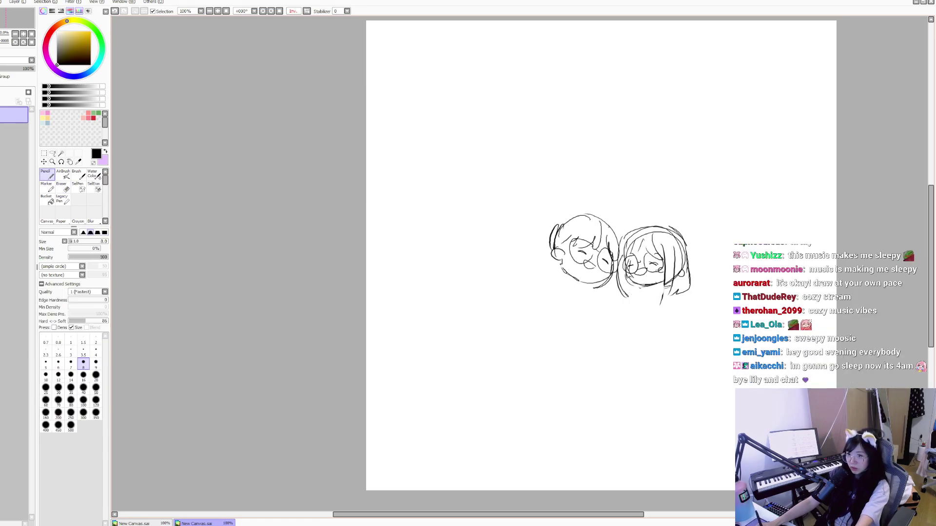
key("h")
Step: Sketch scarves under the left and right heads' chins
key("h")
left_click_drag(395, 231, 391, 237)
key("ctrl+z")
mouse_move(679, 238)
left_mouse_down()
mouse_move(669, 230)
mouse_move(673, 237)
mouse_move(641, 236)
left_mouse_up()
mouse_move(511, 266)
left_mouse_down()
mouse_move(561, 277)
mouse_move(503, 275)
left_mouse_up()
mouse_move(500, 267)
left_mouse_down()
mouse_move(515, 288)
mouse_move(545, 295)
mouse_move(614, 273)
left_mouse_up()
mouse_move(580, 278)
left_mouse_down()
mouse_move(613, 282)
mouse_move(581, 297)
left_mouse_up()
mouse_move(581, 297)
left_mouse_down()
mouse_move(631, 283)
mouse_move(562, 308)
mouse_move(551, 294)
left_mouse_up()
key("h")
key("h")
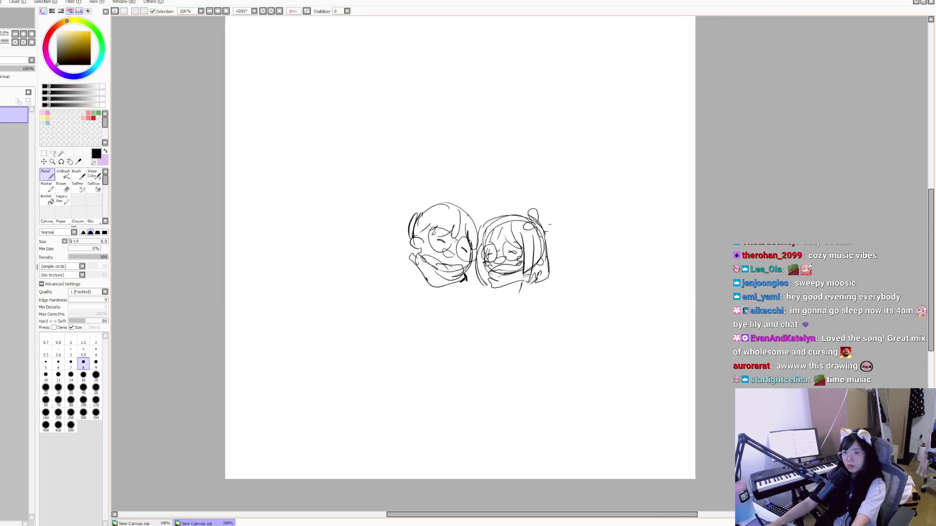
Step: Add strokes beside the left head and draw the arms meeting in joined round hands
left_click_drag(436, 226, 419, 243)
left_click_drag(465, 205, 481, 226)
mouse_move(468, 258)
left_mouse_down()
mouse_move(465, 245)
mouse_move(405, 296)
left_mouse_up()
key("ctrl+z")
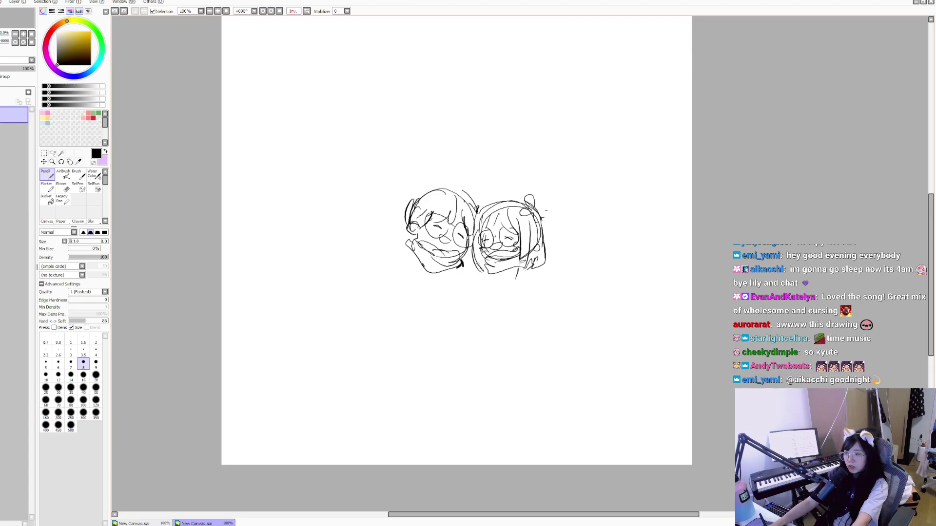
mouse_move(471, 285)
left_mouse_down()
mouse_move(485, 260)
mouse_move(482, 274)
left_mouse_up()
left_click_drag(483, 272, 498, 277)
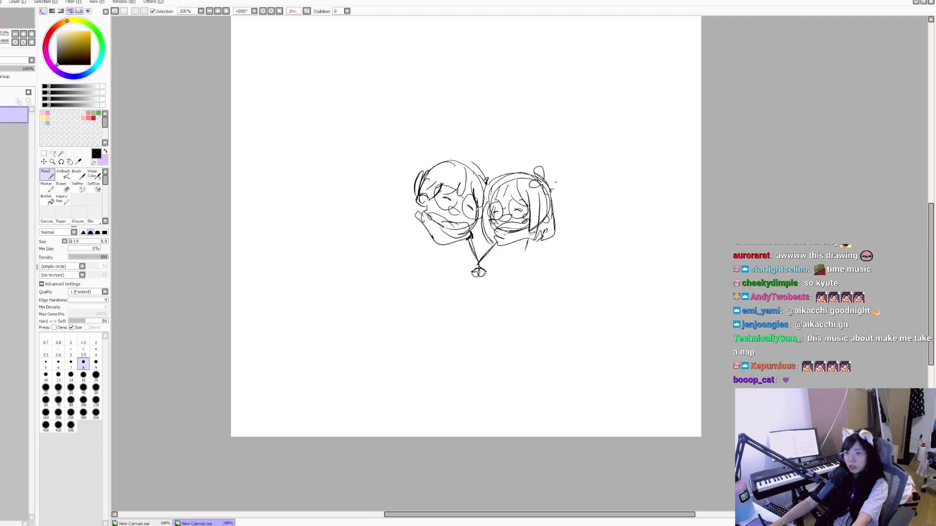
key("ctrl+z")
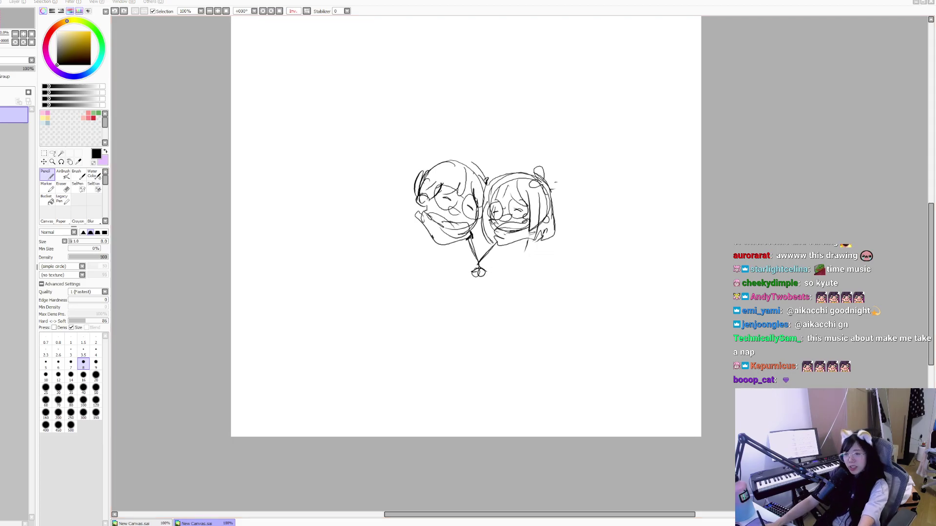
left_click_drag(465, 257, 464, 295)
key("ctrl+z")
Step: Lasso the left head, rotate it counter-clockwise and move it left and down
left_click(54, 153)
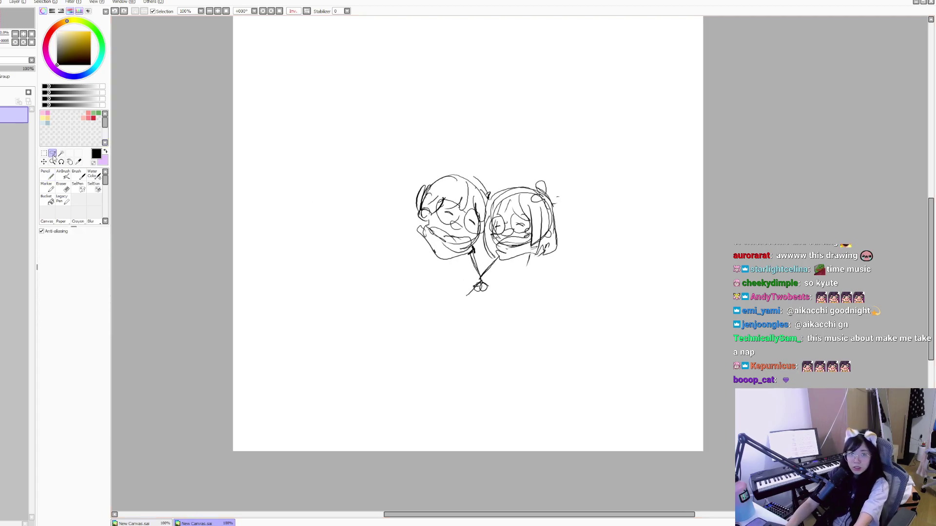
left_click_drag(449, 202, 455, 205)
left_click_drag(463, 166, 465, 315)
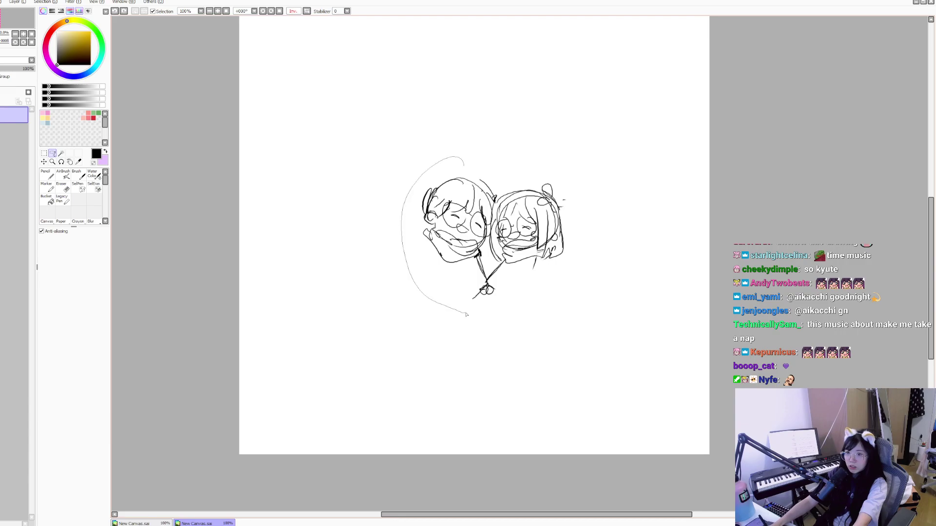
left_click_drag(489, 242, 481, 145)
key("ctrl+t")
left_click_drag(538, 152, 525, 140)
mouse_move(483, 210)
left_mouse_down()
mouse_move(467, 218)
mouse_move(482, 224)
left_mouse_up()
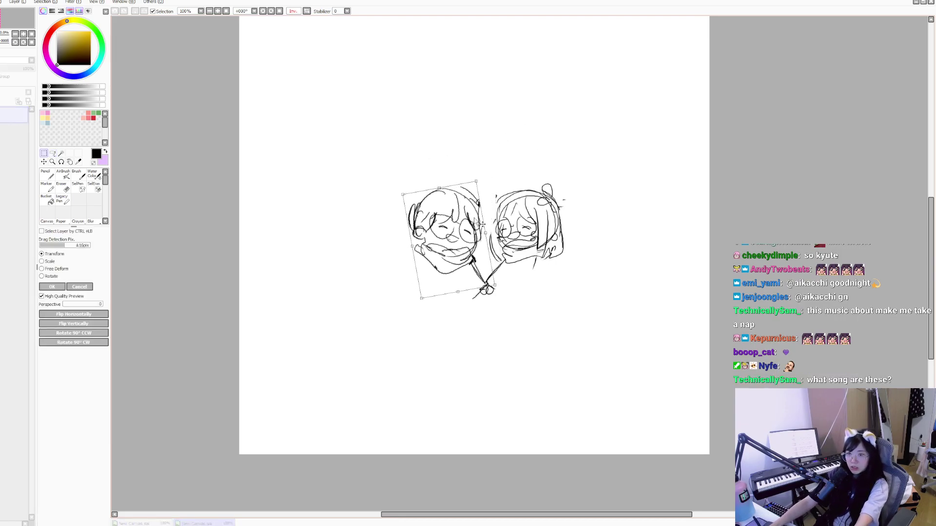
left_click(61, 288)
Step: Redo the left head's tilt at about 9° counter-clockwise, shift it left, and deselect
key("ctrl+t")
left_click_drag(379, 283, 378, 282)
left_click(86, 291)
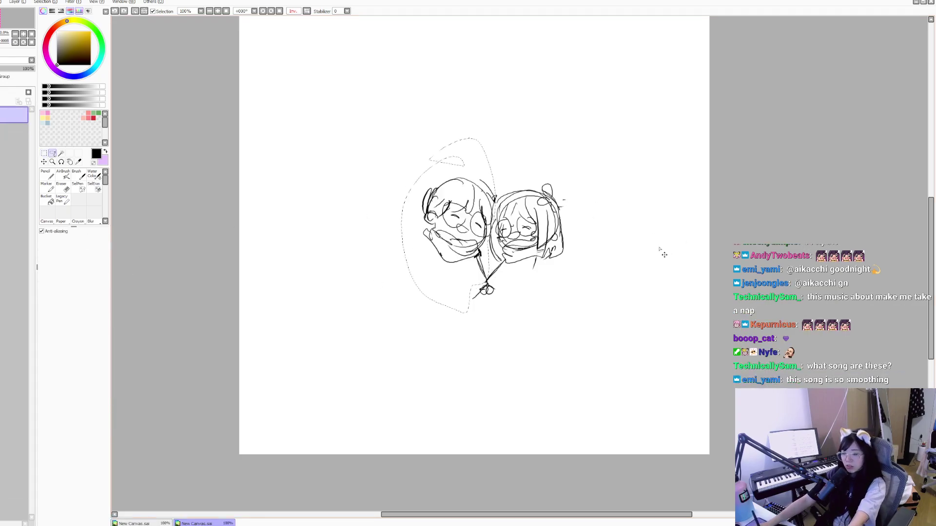
key("ctrl+t")
left_click_drag(551, 183, 542, 168)
mouse_move(490, 221)
left_mouse_down()
mouse_move(473, 235)
mouse_move(482, 229)
left_mouse_up()
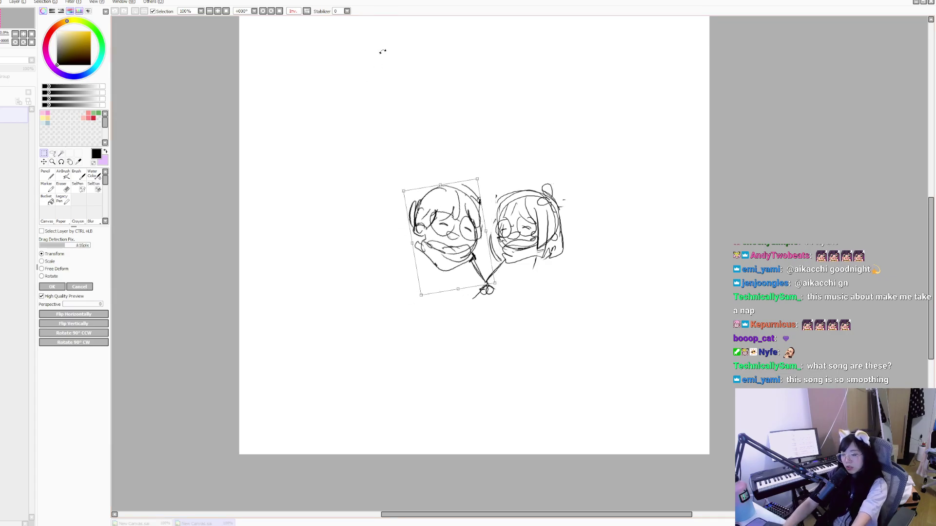
key("Return")
key("ctrl+d")
Step: Rotate both heads slightly and move them together up and left
key("ctrl+t")
left_click_drag(572, 225, 570, 228)
left_click_drag(509, 239, 488, 227)
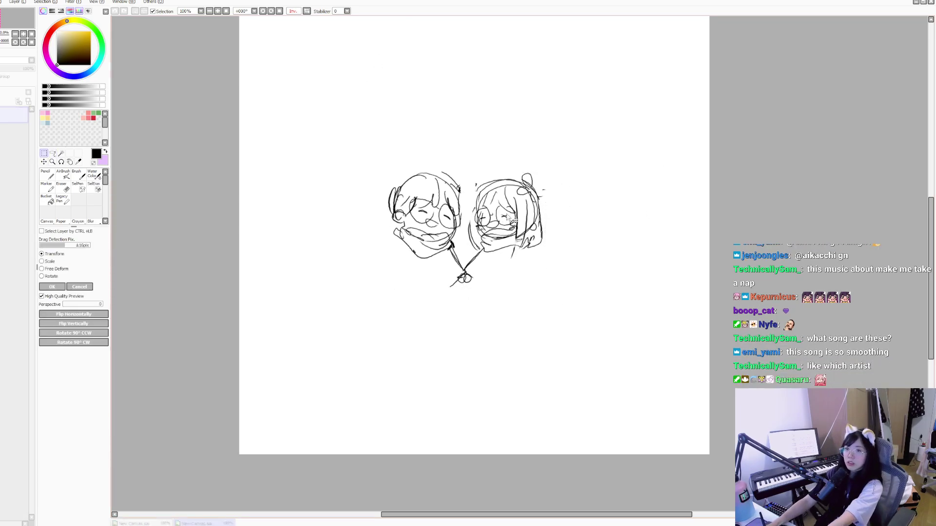
key("Return")
left_click(48, 175)
mouse_move(486, 259)
left_mouse_down()
mouse_move(515, 240)
mouse_move(563, 260)
mouse_move(505, 259)
mouse_move(533, 263)
left_mouse_up()
key("ctrl+z")
Step: Try shoulder strokes beside both heads, flipping the view and undoing them
left_click_drag(542, 238, 537, 263)
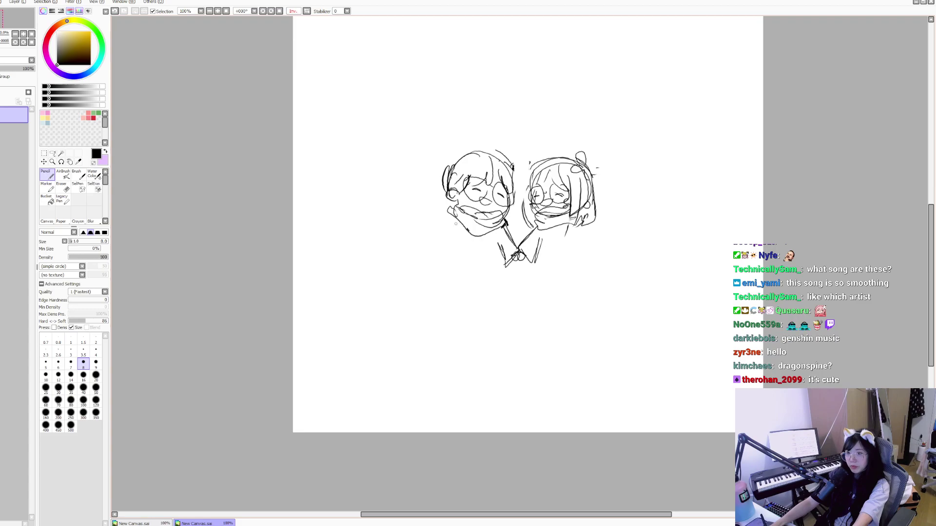
mouse_move(452, 214)
left_mouse_down()
mouse_move(429, 198)
mouse_move(427, 216)
left_mouse_up()
key("ctrl+z")
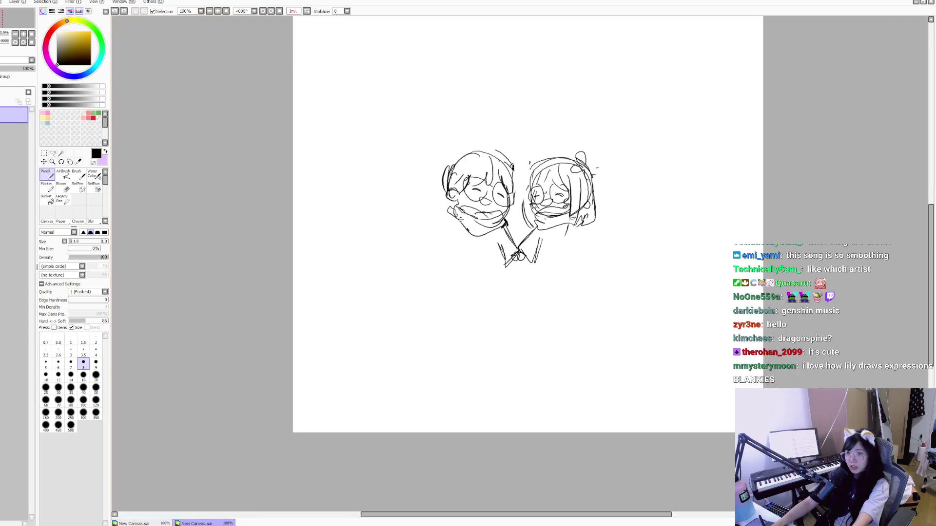
key("h")
left_click_drag(587, 216, 619, 230)
key("h")
key("ctrl+z")
left_click_drag(473, 253, 578, 262)
mouse_move(568, 206)
left_mouse_down()
mouse_move(535, 252)
mouse_move(558, 233)
mouse_move(520, 244)
left_mouse_up()
key("ctrl+z")
key("ctrl+z")
Step: Draw the sleeve, hand and stick, then the right character's right coat edge
mouse_move(710, 243)
left_mouse_down()
mouse_move(644, 237)
mouse_move(657, 259)
mouse_move(632, 263)
mouse_move(632, 238)
left_mouse_up()
left_click_drag(642, 263, 628, 270)
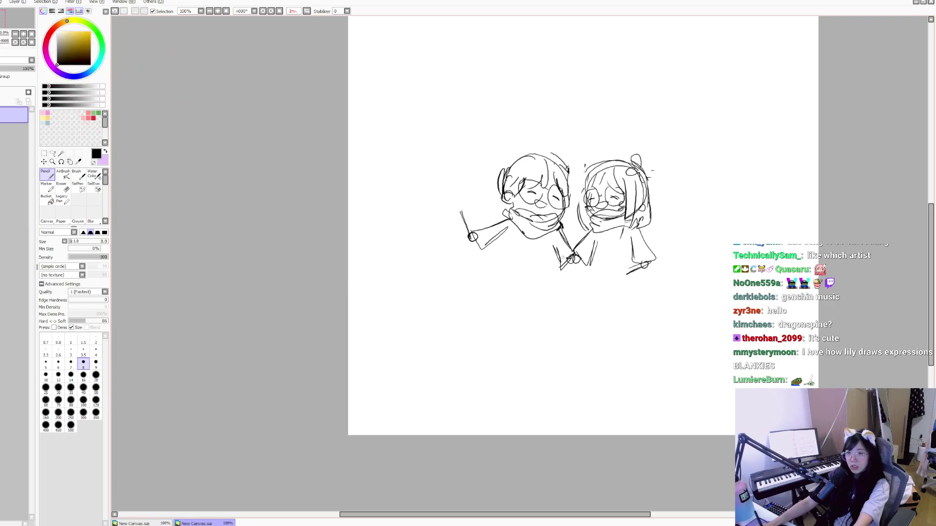
scroll(585, 257, "right", 1)
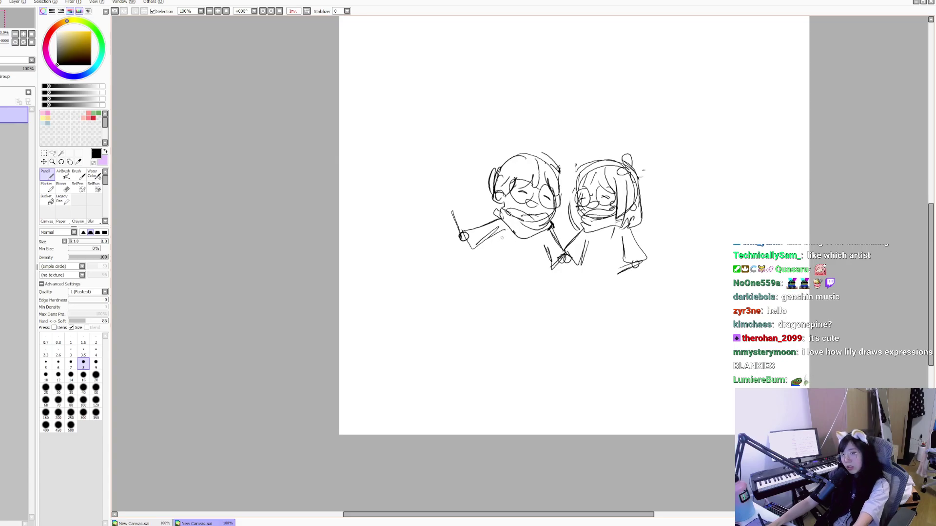
key("h")
key("h")
left_click_drag(518, 242, 512, 243)
mouse_move(630, 224)
left_mouse_down()
mouse_move(656, 267)
mouse_move(676, 276)
mouse_move(654, 280)
mouse_move(668, 268)
left_mouse_up()
key("h")
key("h")
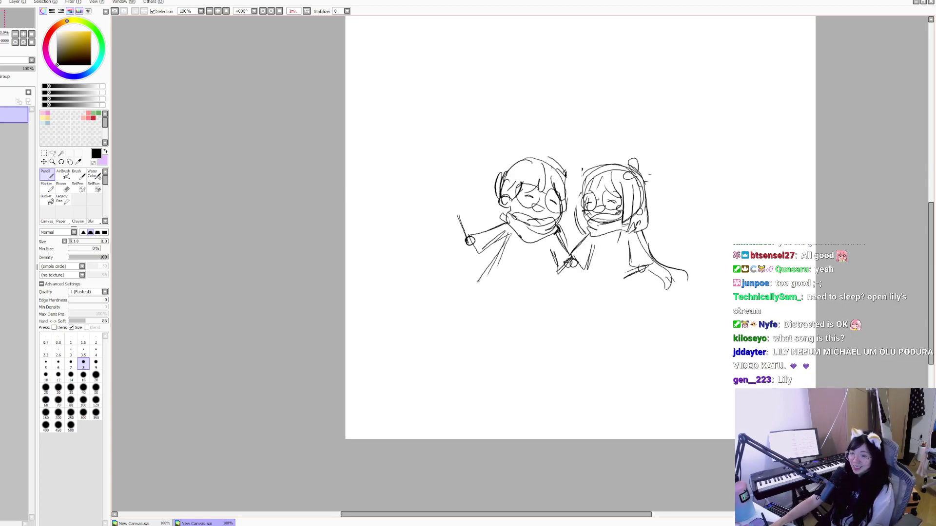
Step: Redraw the left character's coat side lines down to the hem
left_click_drag(526, 244, 509, 295)
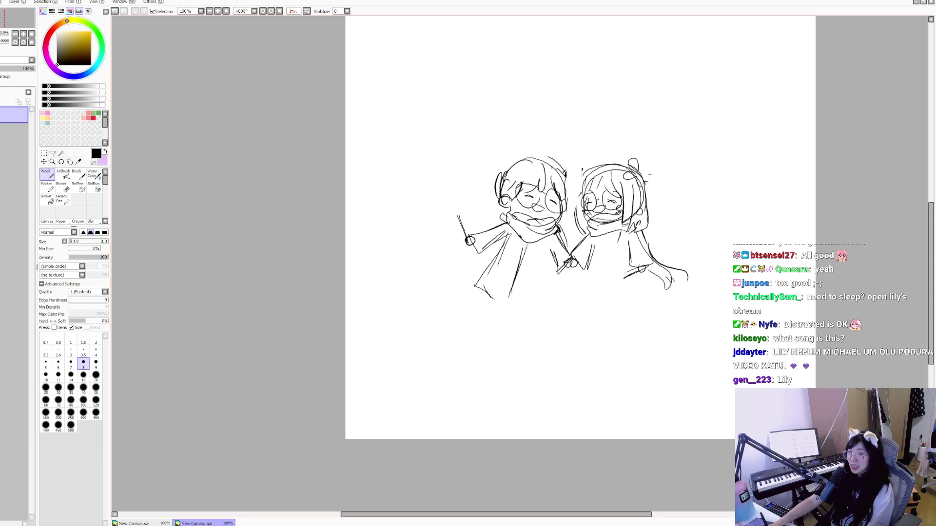
key("ctrl+z")
key("ctrl+z")
key("ctrl+z")
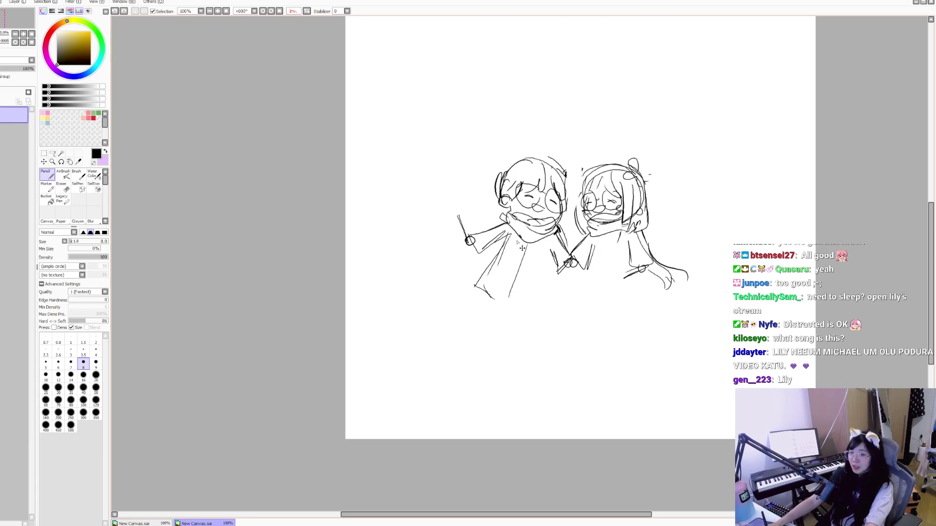
key("ctrl+z")
key("ctrl+z")
left_click_drag(509, 235, 489, 273)
mouse_move(537, 243)
left_mouse_down()
mouse_move(532, 296)
mouse_move(554, 295)
mouse_move(542, 300)
left_mouse_up()
key("ctrl+z")
key("ctrl+z")
key("ctrl+z")
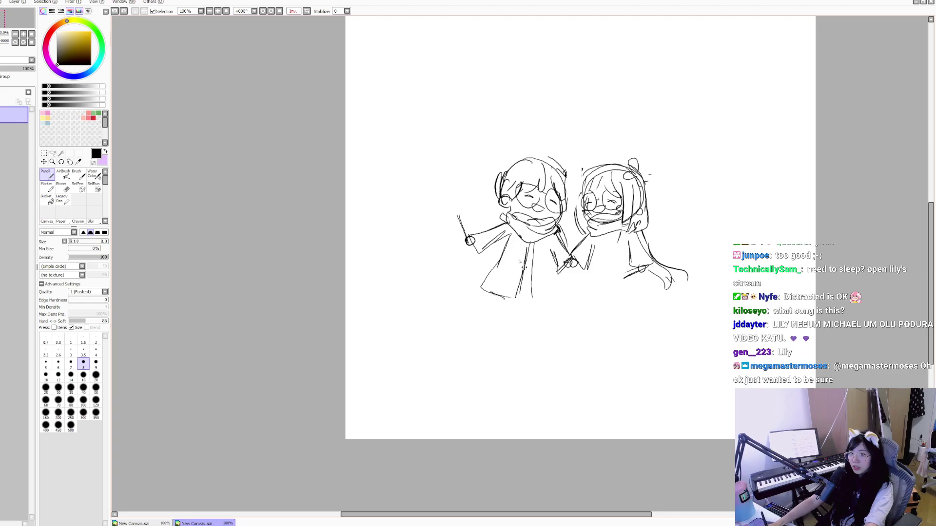
key("ctrl+z")
key("ctrl+z")
key("ctrl+z")
mouse_move(510, 236)
left_mouse_down()
mouse_move(482, 296)
mouse_move(527, 312)
left_mouse_up()
mouse_move(536, 313)
left_mouse_down()
mouse_move(573, 291)
mouse_move(565, 280)
mouse_move(484, 324)
mouse_move(559, 307)
left_mouse_up()
Step: Draw a smoother coat hem with a zigzag, plus a leg and small foot
key("ctrl+z")
key("ctrl+z")
key("ctrl+z")
key("ctrl+z")
key("ctrl+z")
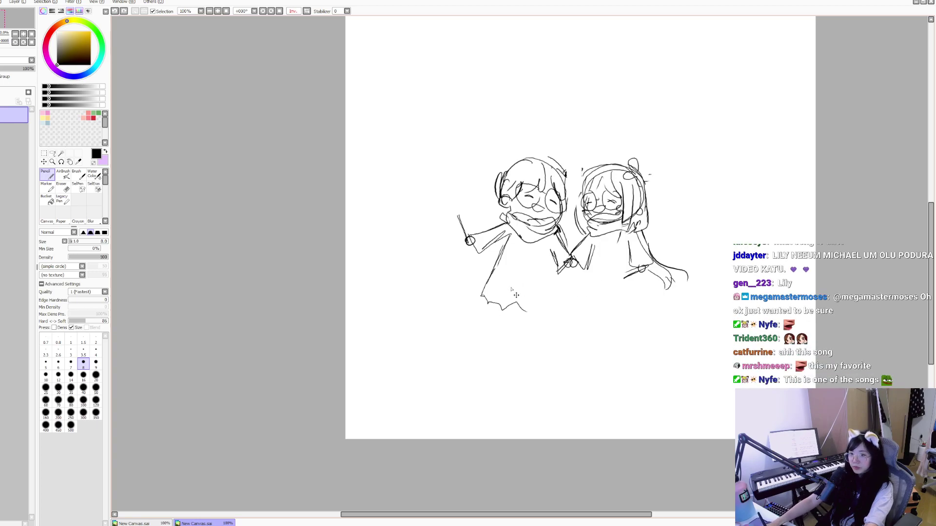
mouse_move(500, 260)
left_mouse_down()
mouse_move(534, 313)
mouse_move(520, 300)
mouse_move(567, 281)
left_mouse_up()
key("ctrl+z")
left_click_drag(493, 311, 489, 320)
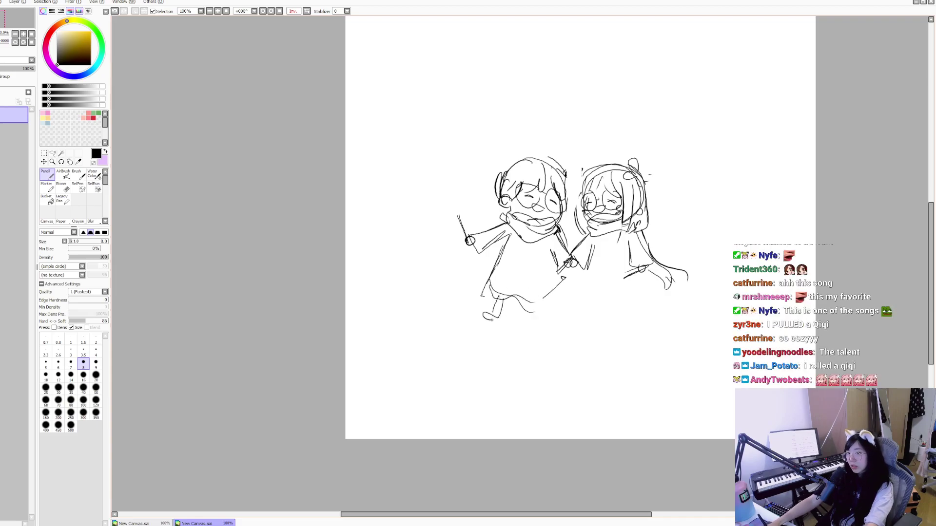
left_click_drag(553, 298, 650, 294)
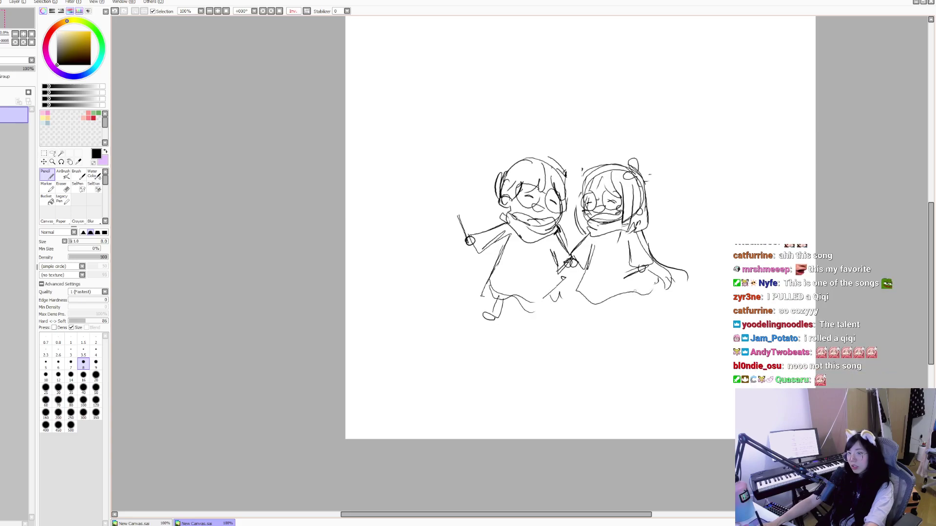
Step: Doodle star sparkles beside the wand tip in mirrored view
key("h")
key("h")
left_click_drag(521, 234, 600, 247)
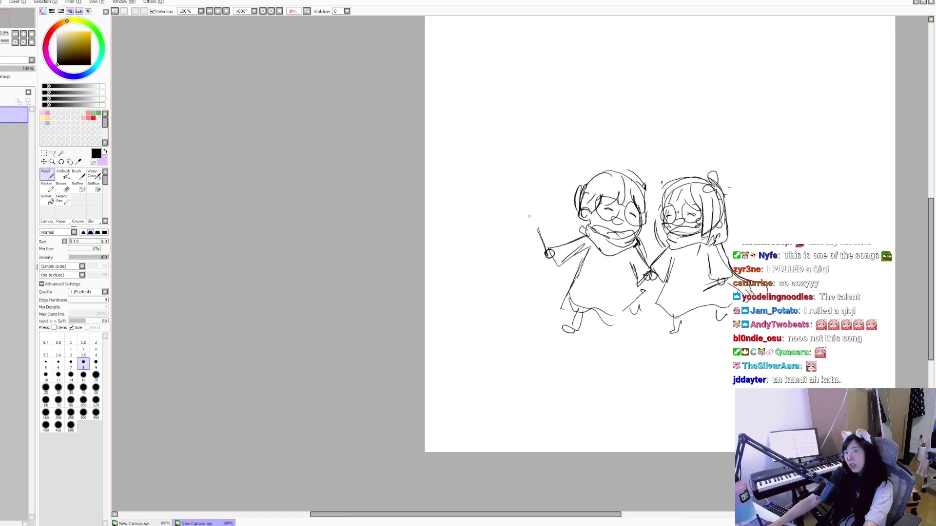
left_click_drag(549, 215, 552, 211)
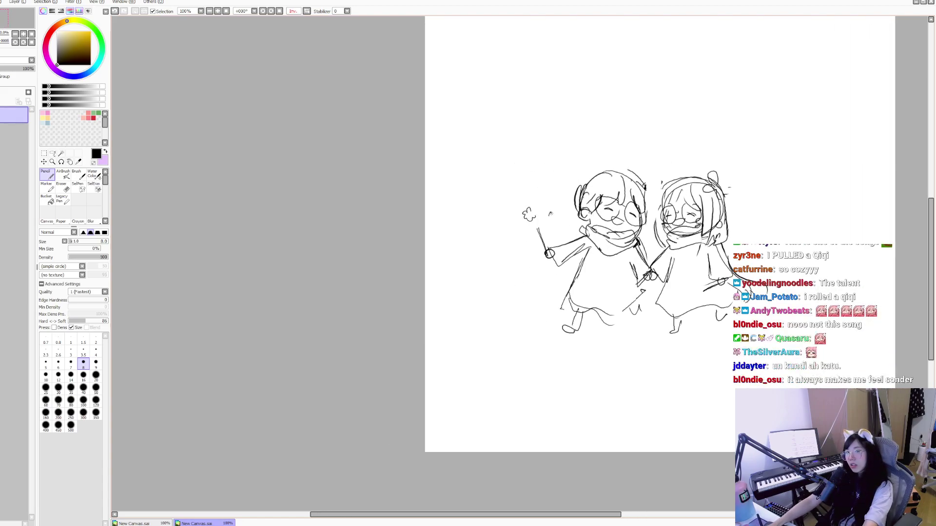
left_click_drag(532, 169, 536, 167)
left_click_drag(791, 237, 668, 238)
Step: Scale the whole sketch up slightly from its corner handle and confirm
key("ctrl+t")
left_click_drag(646, 337, 661, 354)
mouse_move(656, 350)
left_mouse_down()
mouse_move(673, 333)
mouse_move(666, 330)
left_mouse_up()
key("Return")
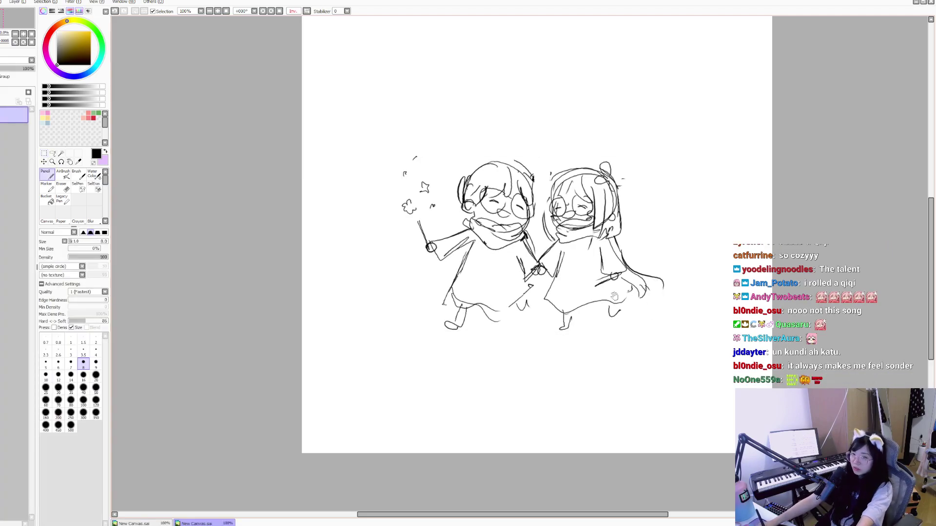
Step: Lower the sketch layer's opacity to pale grey and add a new layer above it
key("h")
left_click(1, 69)
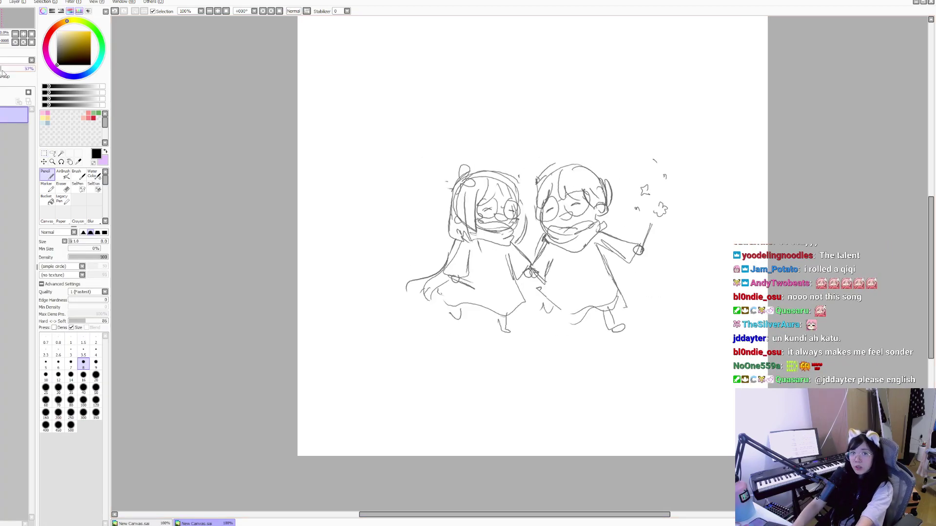
left_click(26, 14)
key("h")
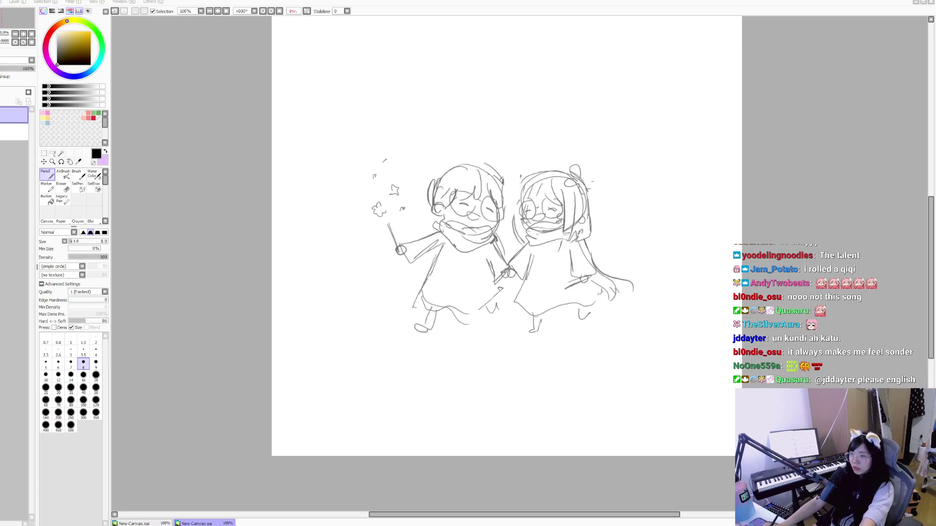
left_click_drag(521, 274, 516, 273)
left_click_drag(598, 211, 522, 290)
key("ctrl+z")
Step: Zoom to 200% on the two figures and set the pencil to size 7
left_click(52, 161)
left_click(548, 249)
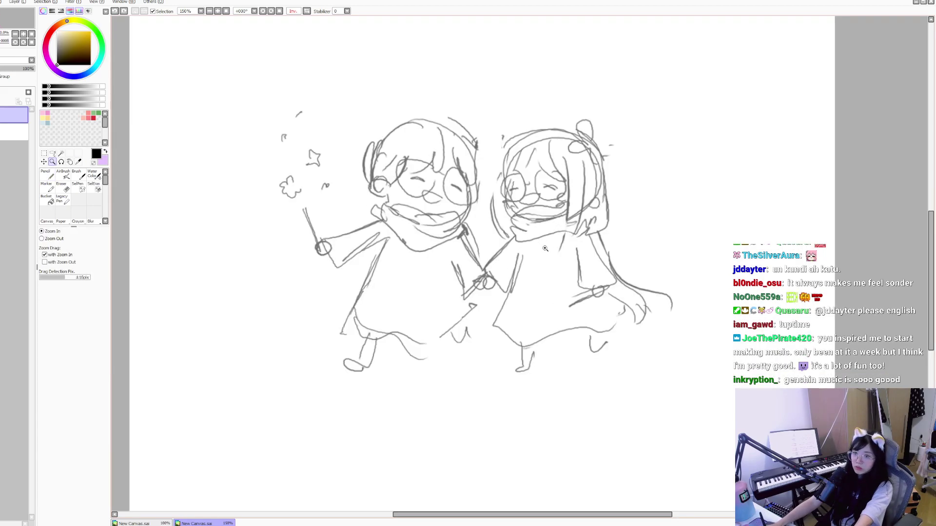
left_click(549, 249)
left_click(46, 174)
left_click(71, 364)
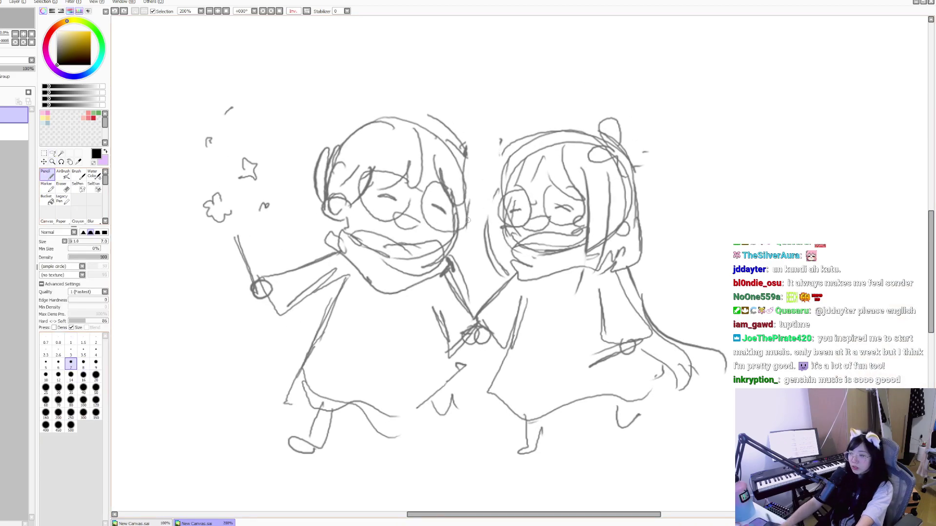
left_click_drag(580, 198, 590, 191)
Step: Thin the pencil to size 4, fade the sketch layer further, and reselect the lineart layer
left_click_drag(526, 199, 536, 202)
left_click(96, 351)
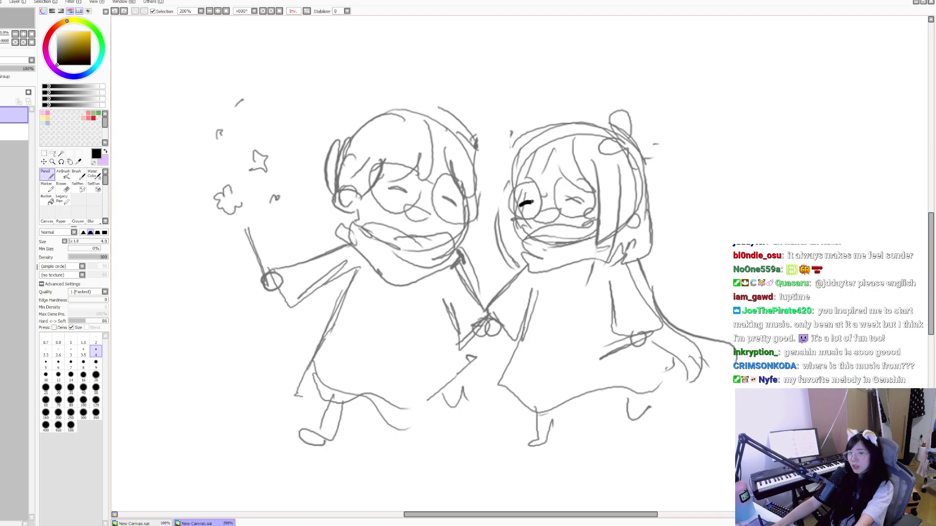
key("ctrl+z")
left_click(14, 131)
left_click(1, 69)
left_click(14, 115)
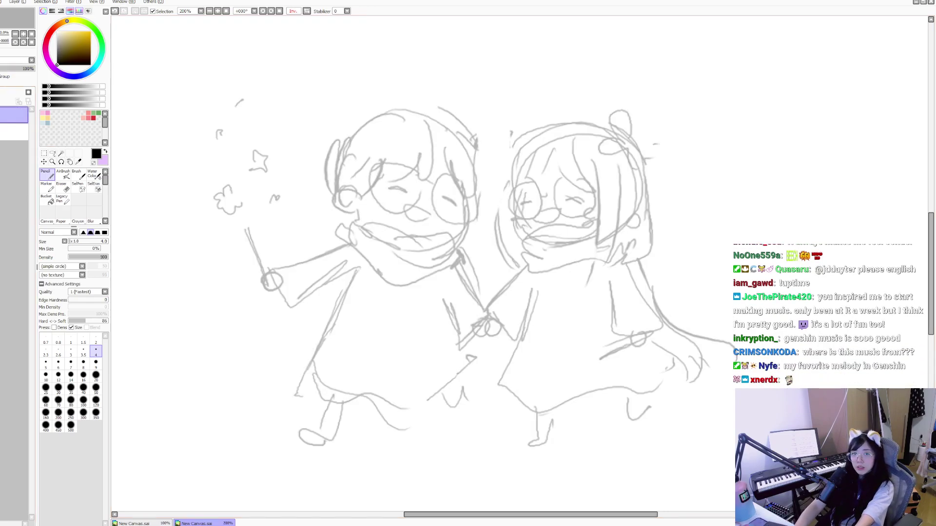
Step: Choose the size 5 swatch for the Pencil
left_click(46, 364)
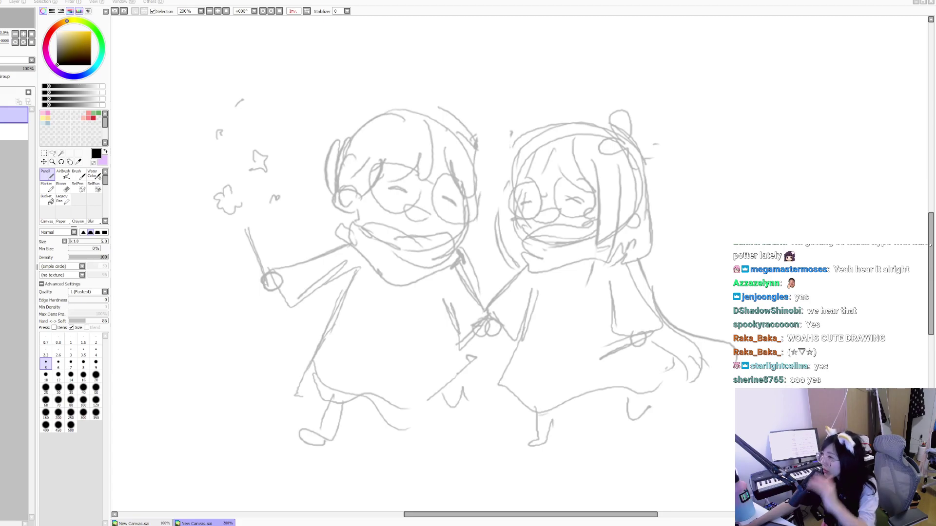
Step: Paste the copied landscape screenshot into SAI as a new layer over the sketch
left_click(379, 111)
key("ctrl+v")
scroll(379, 89, "down", 1)
left_click_drag(608, 48, 485, 338)
scroll(489, 291, "up", 4)
scroll(497, 286, "down", 3)
left_click_drag(502, 285, 504, 290)
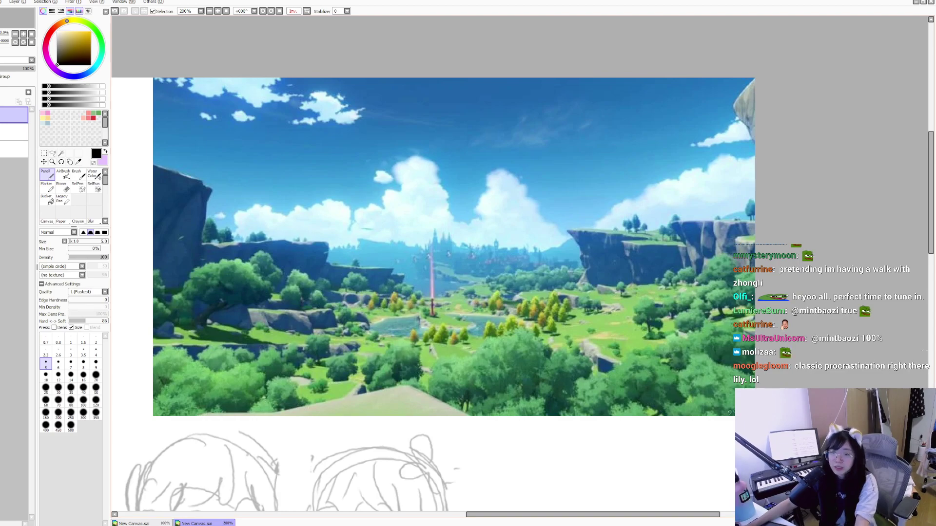
Step: Turn off the landscape layer's visibility, leaving only the pale-grey sketch
scroll(334, 366, "down", 1)
left_click(1, 115)
scroll(358, 331, "up", 1)
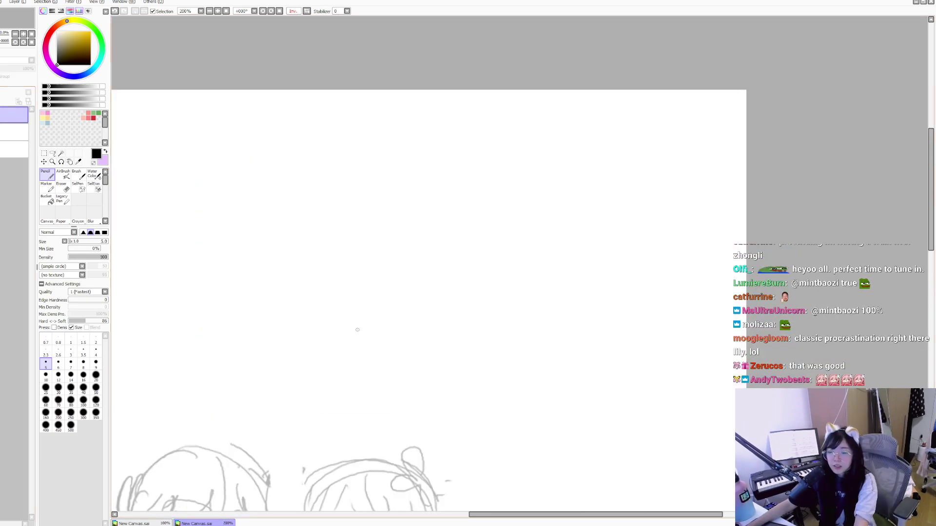
Step: Centre the sketched characters and zoom in on them to 200%
left_click_drag(359, 331, 624, 84)
left_click_drag(491, 302, 452, 172)
key("minus")
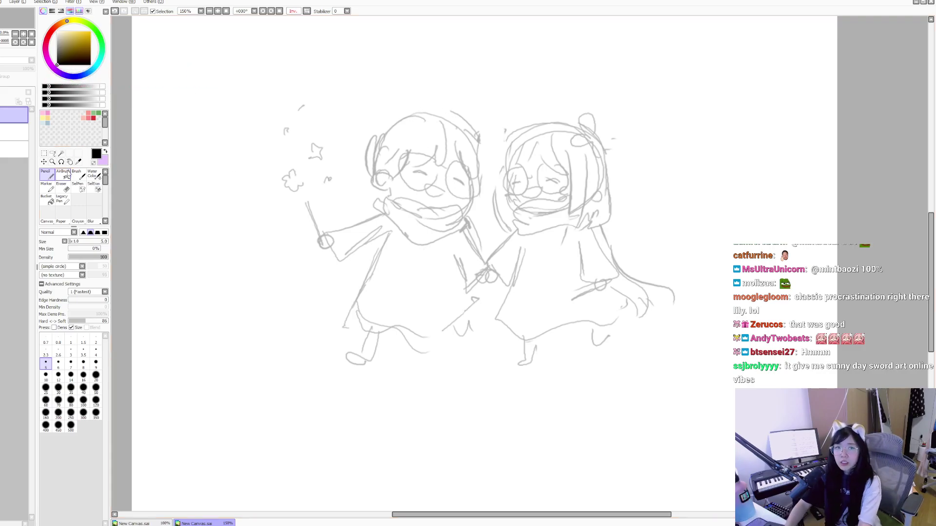
left_click(52, 162)
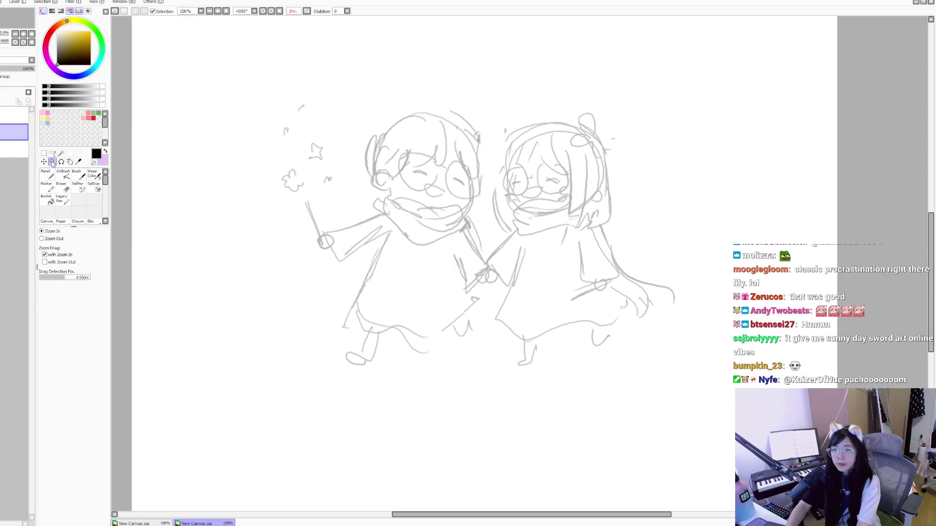
left_click(496, 200)
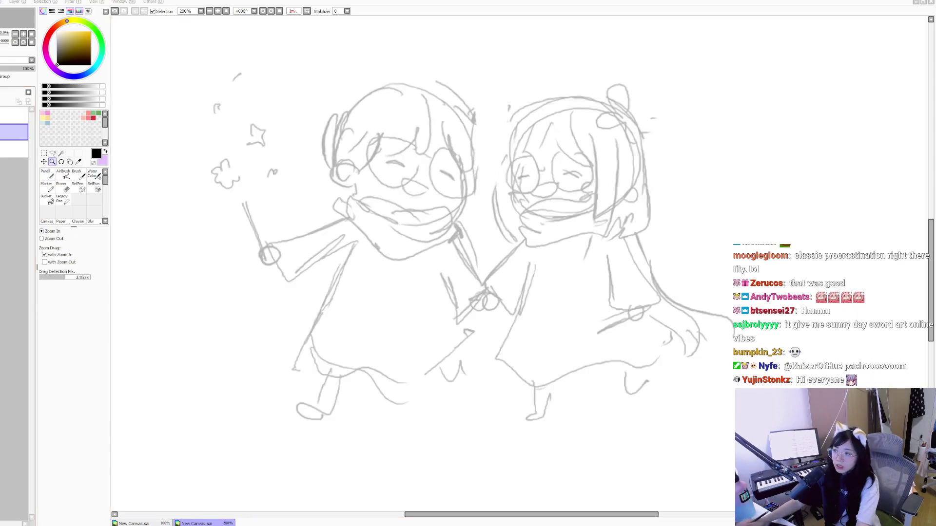
left_click_drag(394, 160, 425, 180)
Step: Undo the pasted landscape layer and frame the faces at 800% with the pencil
key("ctrl+z")
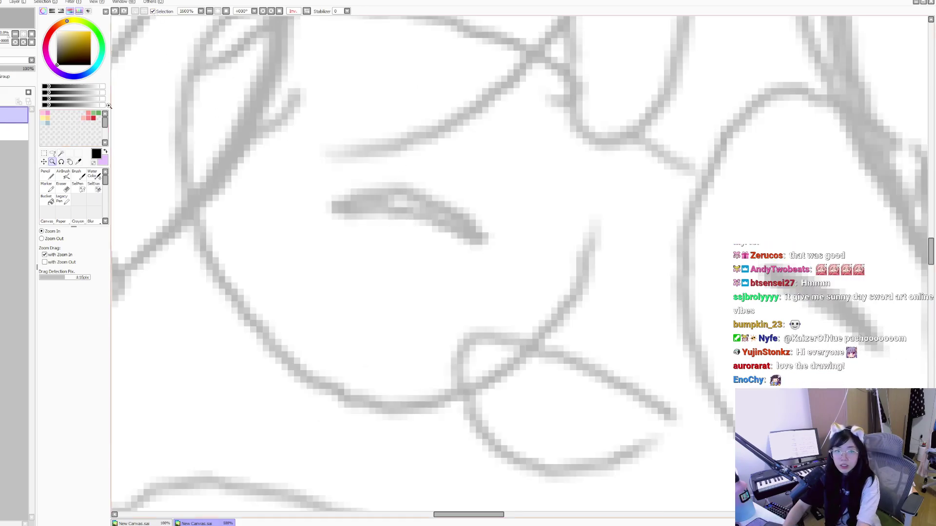
left_click_drag(439, 134, 335, 216)
left_click(208, 13)
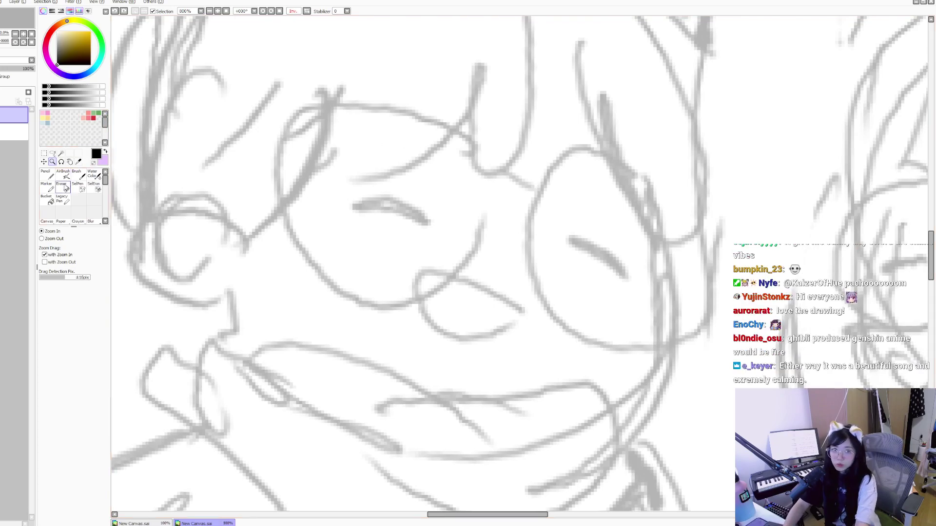
left_click(48, 175)
left_click_drag(552, 188, 596, 174)
Step: Ink the right-hand character's two closed eyes, redoing the rough right eye
mouse_move(660, 181)
left_mouse_down()
mouse_move(449, 161)
mouse_move(283, 128)
left_mouse_up()
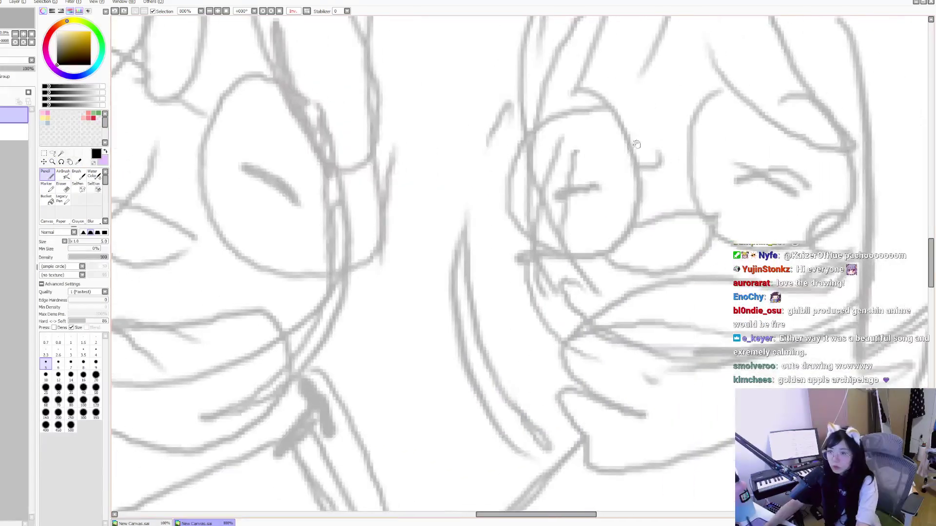
left_click_drag(553, 194, 609, 180)
mouse_move(731, 171)
left_mouse_down()
mouse_move(795, 179)
mouse_move(751, 174)
mouse_move(771, 185)
mouse_move(799, 179)
left_mouse_up()
key("ctrl+z")
left_click_drag(686, 197, 671, 164)
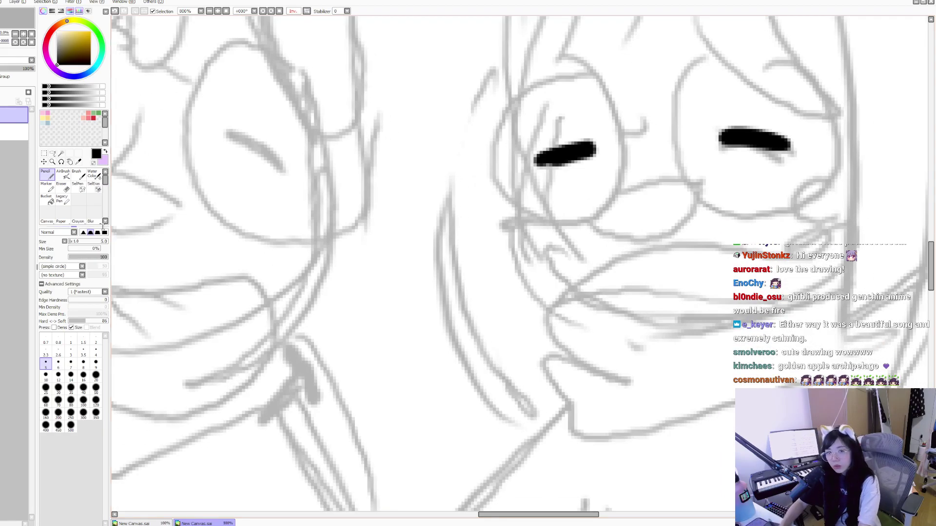
left_click(696, 136)
key("ctrl+z")
Step: Attempt the open mouth and add a lash tick at the eye corner
mouse_move(620, 190)
left_mouse_down()
mouse_move(628, 208)
mouse_move(699, 193)
mouse_move(346, 190)
mouse_move(553, 254)
left_mouse_up()
key("ctrl+z")
left_click_drag(653, 191, 667, 190)
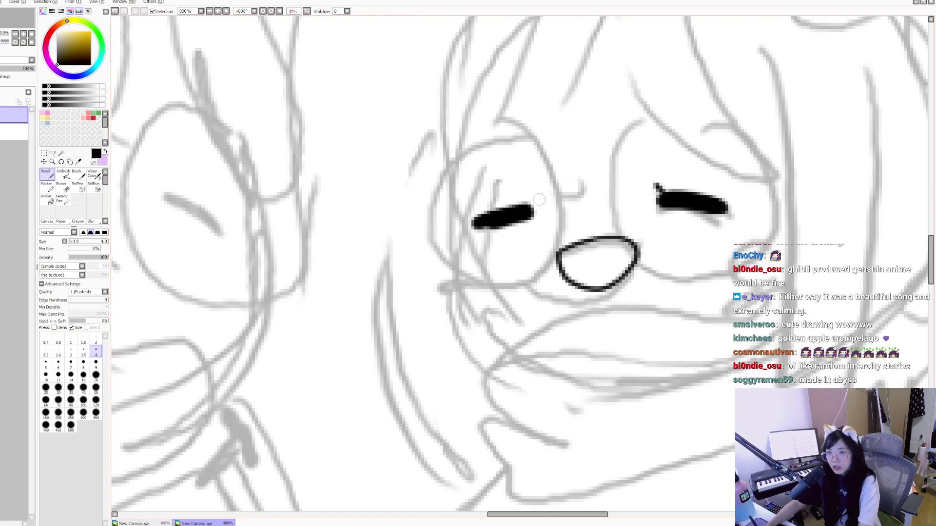
left_click_drag(474, 211, 481, 217)
left_click_drag(611, 69, 598, 118)
mouse_move(568, 85)
left_mouse_down()
mouse_move(482, 126)
mouse_move(499, 122)
left_mouse_up()
Step: Ink the zigzag fringe across the forehead, checking it in mirrored view
mouse_move(459, 95)
left_mouse_down()
mouse_move(457, 194)
mouse_move(465, 200)
mouse_move(474, 176)
mouse_move(538, 212)
mouse_move(546, 190)
mouse_move(607, 219)
mouse_move(617, 198)
mouse_move(585, 186)
mouse_move(645, 222)
mouse_move(681, 157)
left_mouse_up()
key("ctrl+z")
key("h")
key("h")
key("ctrl+z")
key("ctrl+z")
mouse_move(446, 46)
left_mouse_down()
mouse_move(432, 144)
mouse_move(480, 168)
mouse_move(563, 105)
mouse_move(660, 167)
mouse_move(687, 167)
left_mouse_up()
Step: Continue the fringe up the right side and draw the left side of the face
key("h")
key("h")
left_click_drag(712, 233, 702, 216)
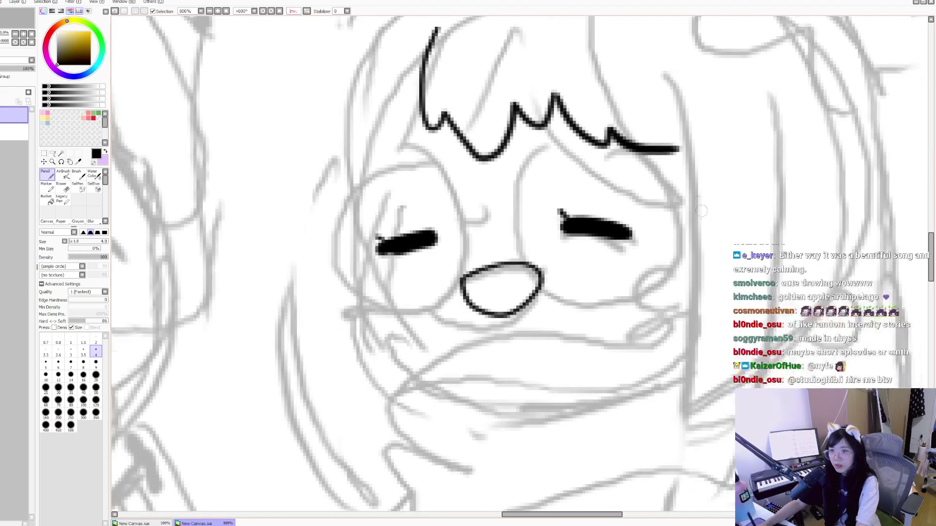
key("ctrl+z")
left_click_drag(485, 114, 517, 146)
key("ctrl+z")
mouse_move(468, 72)
left_mouse_down()
mouse_move(465, 196)
mouse_move(549, 207)
left_mouse_up()
key("ctrl+z")
mouse_move(462, 81)
left_mouse_down()
mouse_move(466, 192)
mouse_move(474, 184)
mouse_move(486, 208)
mouse_move(537, 213)
mouse_move(582, 189)
mouse_move(703, 204)
mouse_move(653, 128)
left_mouse_up()
mouse_move(704, 219)
left_mouse_down()
mouse_move(738, 137)
mouse_move(711, 260)
mouse_move(752, 252)
left_mouse_up()
mouse_move(508, 115)
left_mouse_down()
mouse_move(509, 181)
mouse_move(554, 165)
left_mouse_up()
mouse_move(528, 135)
left_mouse_down()
mouse_move(462, 200)
mouse_move(584, 180)
mouse_move(564, 284)
mouse_move(640, 325)
left_mouse_up()
key("h")
key("h")
key("h")
key("h")
key("ctrl+z")
mouse_move(598, 190)
left_mouse_down()
mouse_move(532, 134)
mouse_move(538, 275)
left_mouse_up()
key("ctrl+z")
mouse_move(512, 120)
left_mouse_down()
mouse_move(526, 273)
mouse_move(544, 285)
left_mouse_up()
Step: Ink the chin and jaw curve along the bottom of the face
mouse_move(615, 256)
left_mouse_down()
mouse_move(352, 246)
mouse_move(646, 246)
left_mouse_up()
left_click_drag(573, 279, 800, 238)
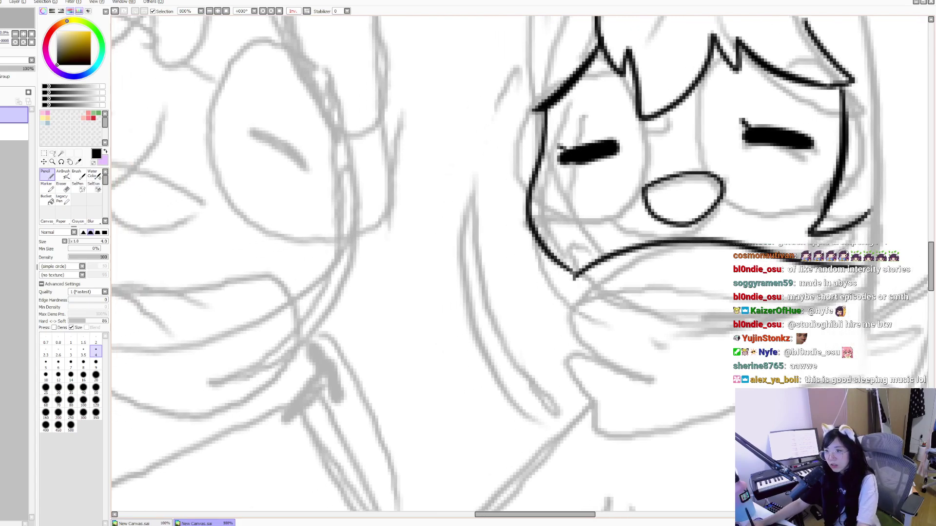
key("h")
key("h")
left_click_drag(586, 259, 629, 239)
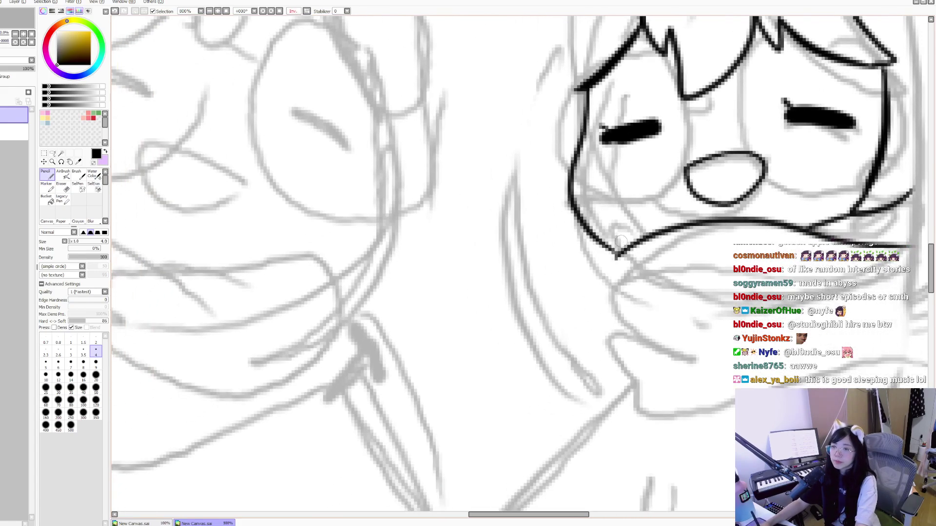
mouse_move(575, 253)
left_mouse_down()
mouse_move(611, 323)
mouse_move(588, 299)
mouse_move(605, 343)
mouse_move(590, 330)
mouse_move(624, 386)
mouse_move(712, 402)
left_mouse_up()
key("ctrl+z")
mouse_move(596, 334)
left_mouse_down()
mouse_move(585, 362)
mouse_move(647, 393)
mouse_move(679, 385)
mouse_move(726, 409)
left_mouse_up()
key("ctrl+z")
key("ctrl+z")
key("ctrl+z")
key("ctrl+z")
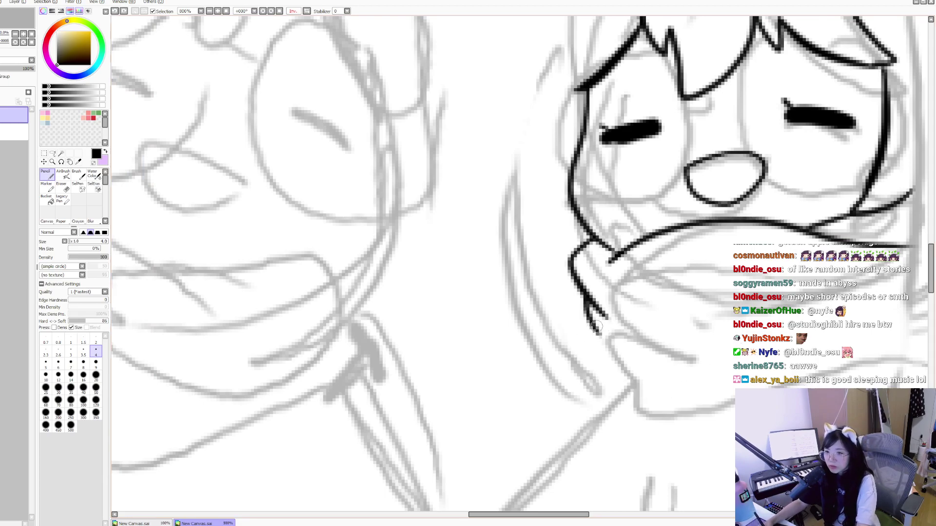
left_click_drag(598, 328, 683, 389)
key("h")
key("h")
mouse_move(679, 319)
left_mouse_down()
mouse_move(518, 414)
mouse_move(578, 452)
left_mouse_up()
Step: Draw the long left hair edge from the upper left downward
mouse_move(486, 80)
left_mouse_down()
mouse_move(435, 145)
mouse_move(441, 442)
left_mouse_up()
left_click_drag(518, 264, 547, 179)
key("ctrl+z")
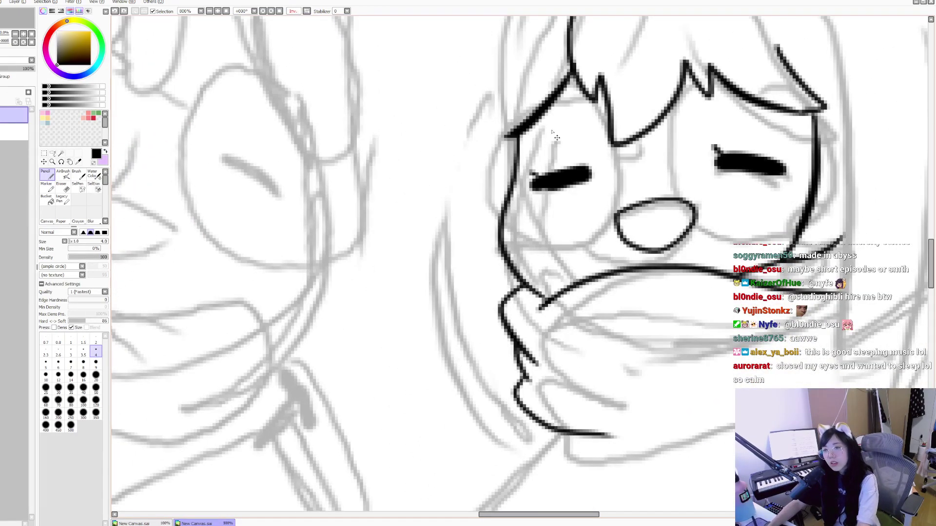
left_click_drag(516, 68, 520, 135)
left_click_drag(491, 90, 464, 347)
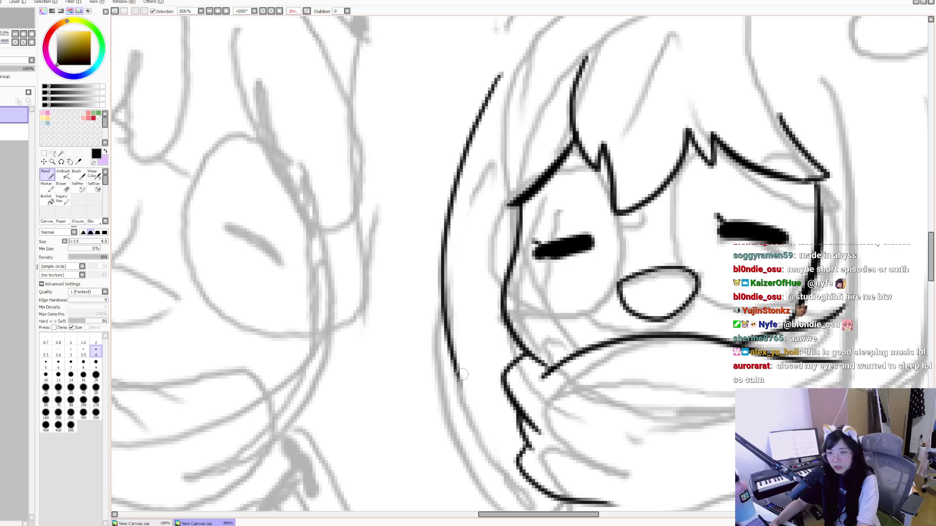
Step: Close the hair's bottom and ink the collar line down from the jaw
left_click_drag(471, 383, 516, 400)
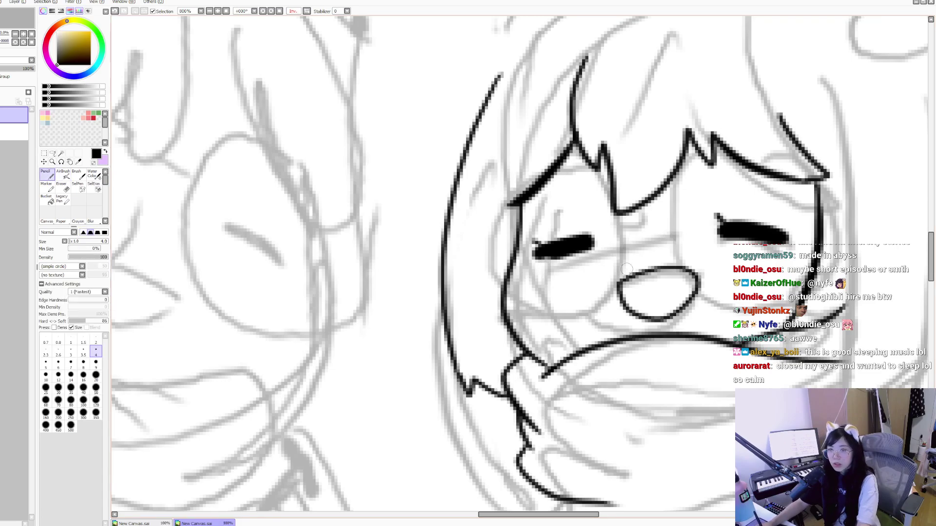
scroll(628, 268, "right", 2)
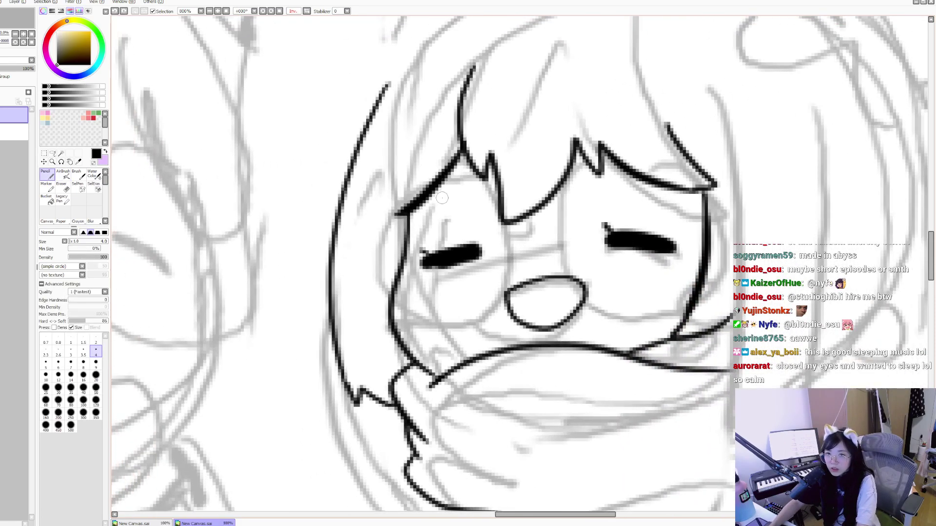
left_click_drag(791, 270, 605, 213)
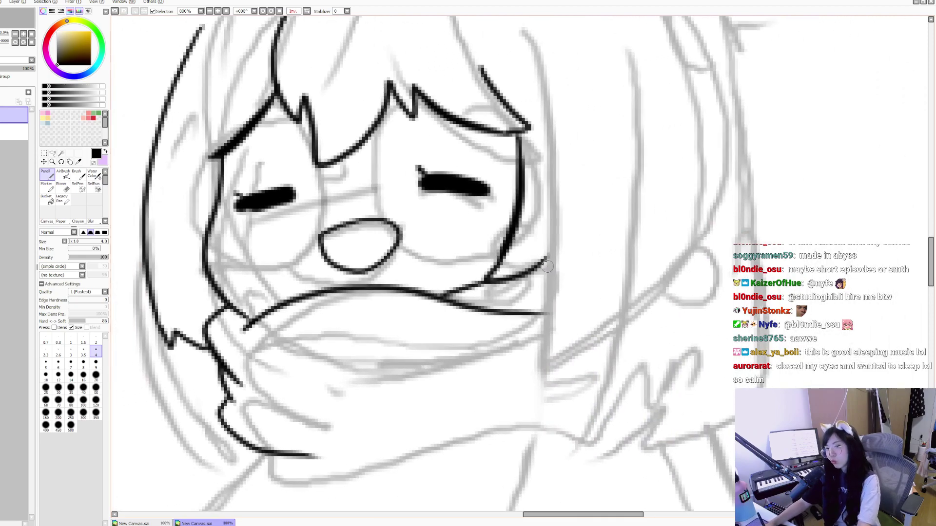
left_click_drag(546, 261, 537, 366)
key("ctrl+z")
key("ctrl+z")
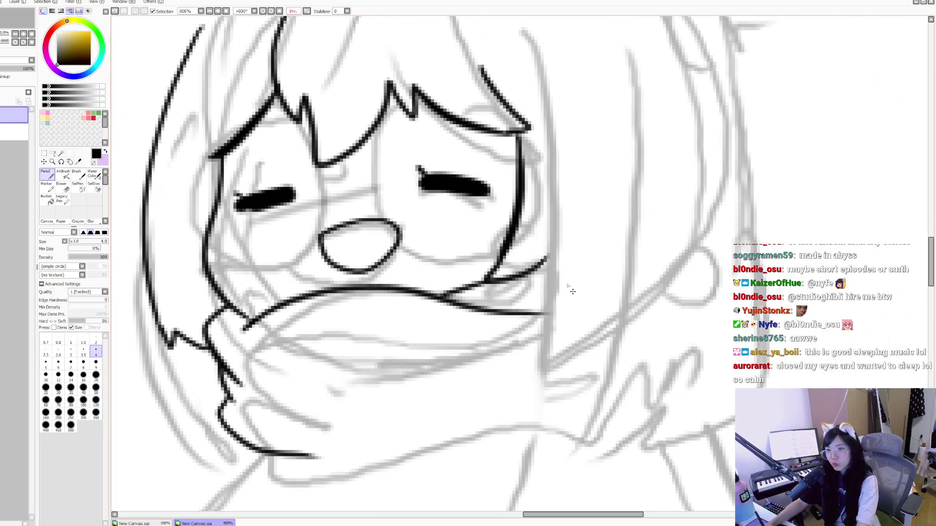
key("ctrl+z")
left_click_drag(536, 266, 513, 346)
Step: Ink the long right-side hair strand with a short stroke below it
mouse_move(601, 123)
left_mouse_down()
mouse_move(591, 328)
mouse_move(607, 311)
mouse_move(592, 299)
mouse_move(553, 351)
mouse_move(512, 346)
mouse_move(701, 256)
mouse_move(708, 277)
left_mouse_up()
key("ctrl+z")
mouse_move(684, 186)
left_mouse_down()
mouse_move(689, 244)
mouse_move(661, 150)
left_mouse_up()
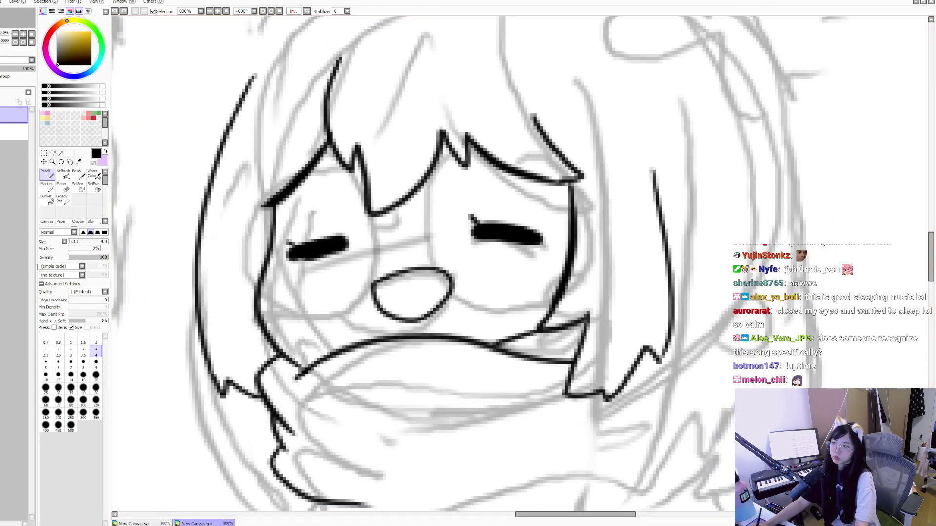
Step: Ink the curved head-top outline with its pointed tuft on the left
left_click_drag(594, 248, 563, 364)
mouse_move(224, 192)
left_mouse_down()
mouse_move(243, 164)
mouse_move(199, 179)
mouse_move(310, 112)
mouse_move(446, 68)
mouse_move(588, 96)
left_mouse_up()
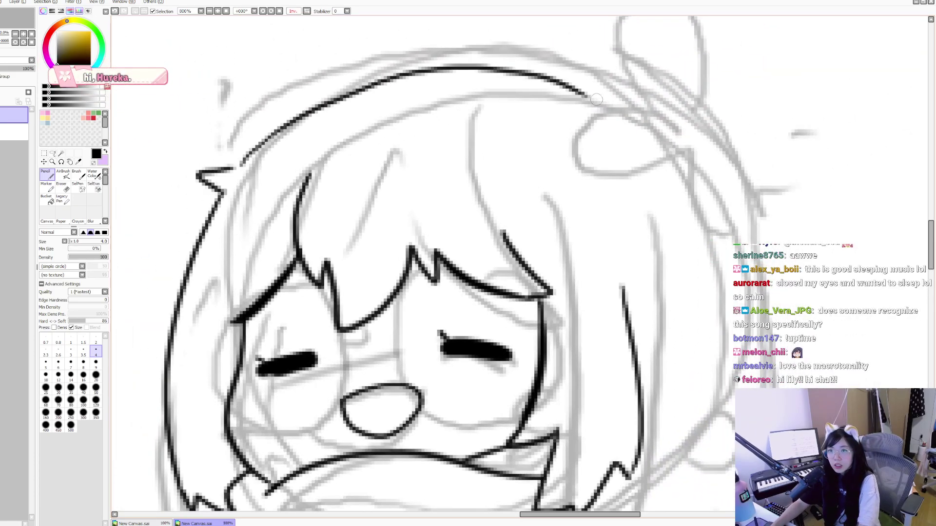
key("h")
key("h")
key("ctrl+z")
mouse_move(244, 153)
left_mouse_down()
mouse_move(555, 86)
mouse_move(606, 122)
left_mouse_up()
key("ctrl+z")
mouse_move(232, 168)
left_mouse_down()
mouse_move(508, 72)
mouse_move(615, 110)
left_mouse_up()
key("h")
key("h")
mouse_move(676, 151)
left_mouse_down()
mouse_move(615, 163)
mouse_move(556, 95)
mouse_move(566, 155)
mouse_move(500, 166)
mouse_move(562, 180)
mouse_move(550, 232)
mouse_move(588, 194)
mouse_move(595, 202)
left_mouse_up()
Step: Draw a petal of the flower clip and view the drawing at 100%
left_click_drag(591, 156, 626, 164)
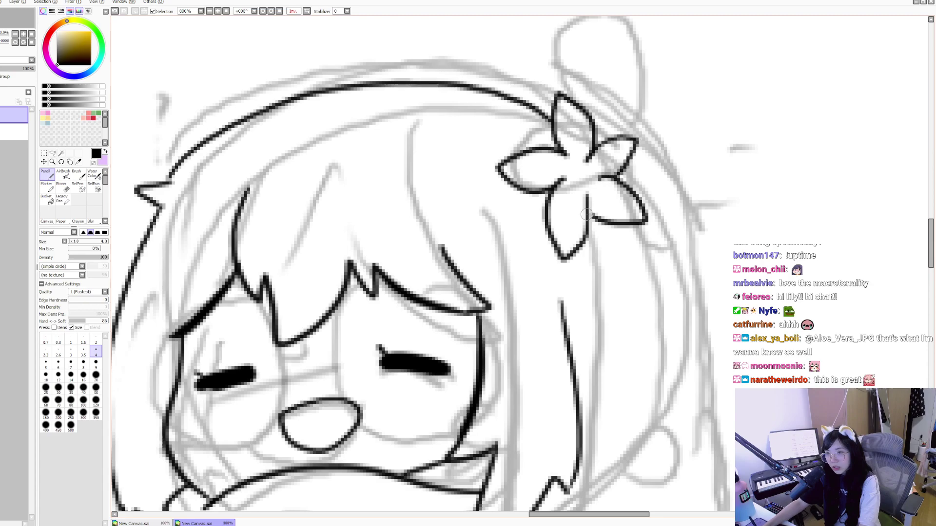
scroll(614, 217, "down", 2)
left_click(225, 10)
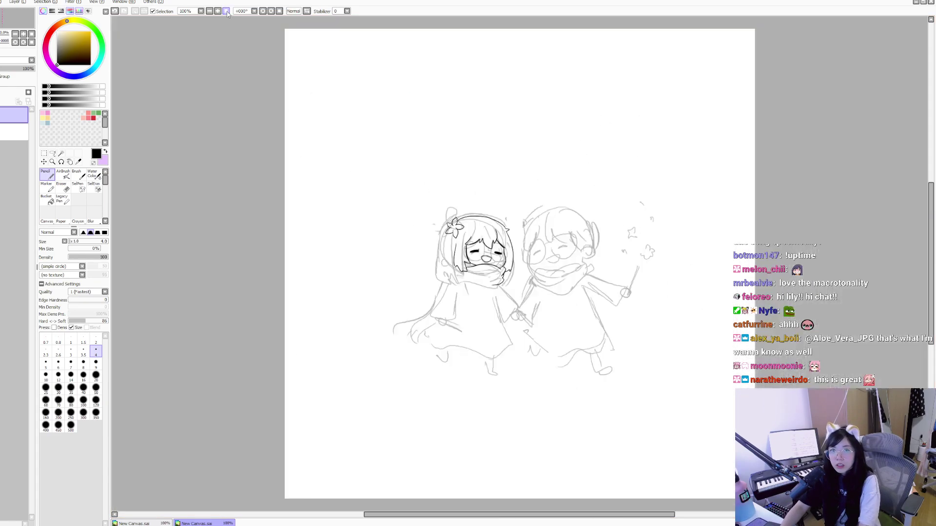
Step: Zoom in on the girl's hair edge, settling at 600% with the pencil
key("h")
left_click_drag(349, 216, 278, 197)
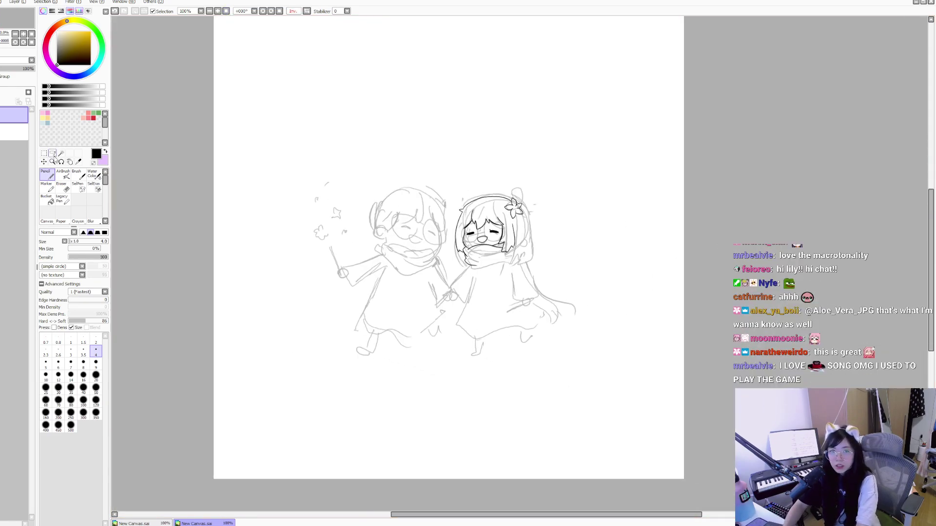
key("ctrl+space")
left_click_drag(554, 236, 252, 2)
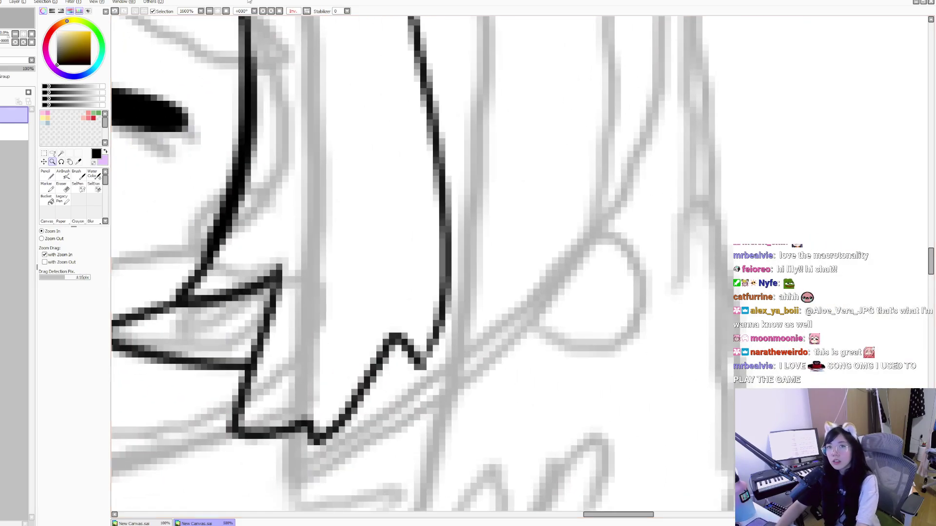
left_click(210, 11)
left_click(209, 11)
left_click(209, 10)
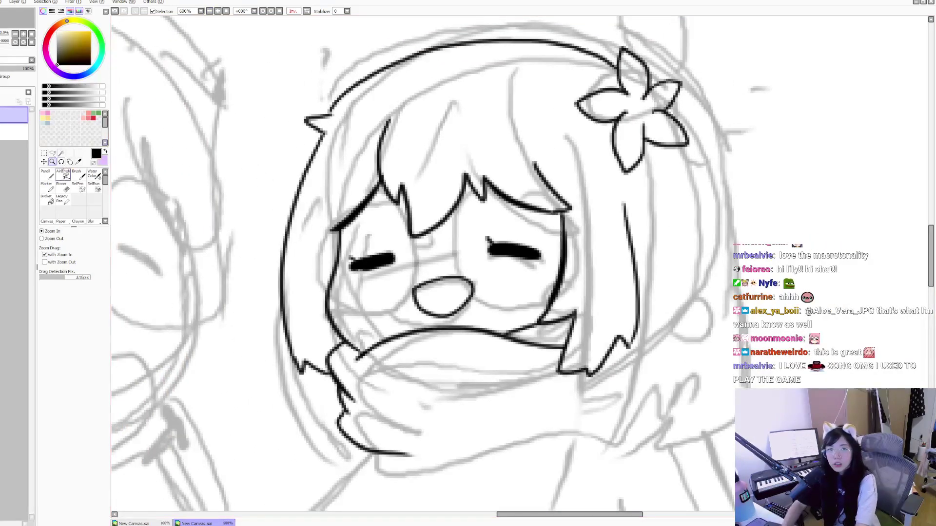
left_click(46, 174)
left_click_drag(580, 244, 648, 144)
Step: Remove an accidental stroke and erase the stray line ends beside the scarf
key("ctrl+z")
mouse_move(671, 283)
left_mouse_down()
mouse_move(741, 141)
mouse_move(631, 240)
left_mouse_up()
key("e")
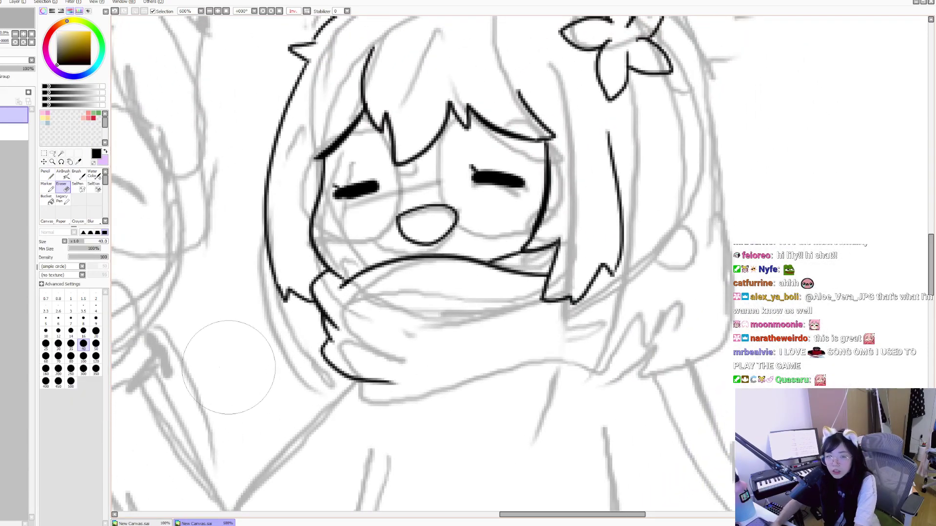
left_click_drag(540, 275, 514, 284)
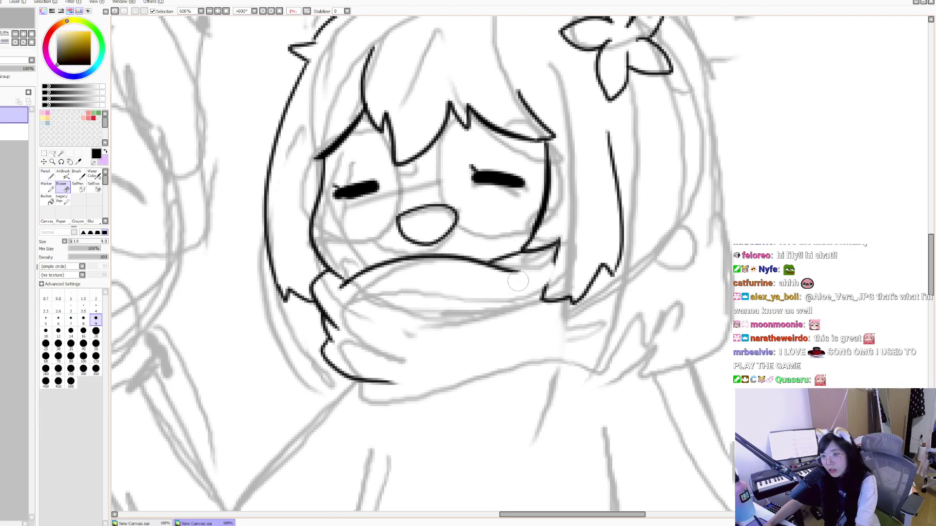
key("n")
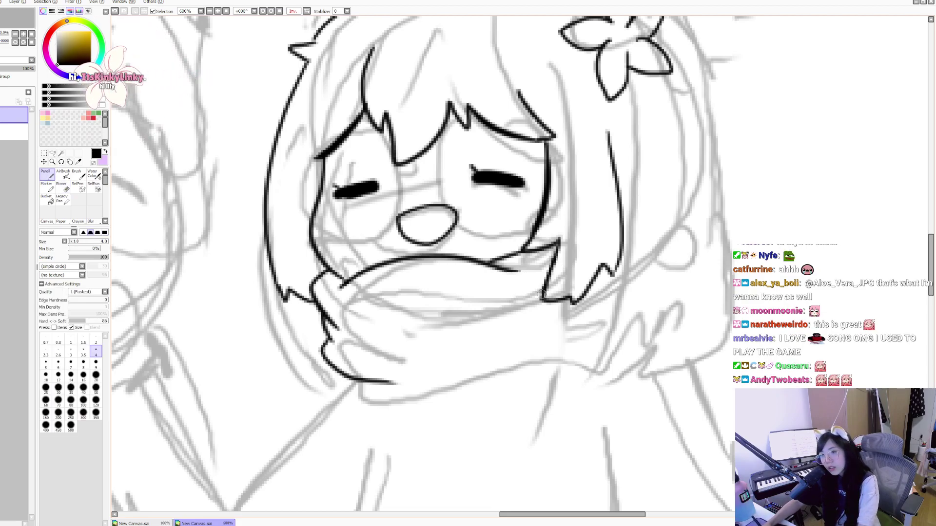
Step: Ink the right side of the hair from the flower, discarding trial hand-outline strokes
left_click_drag(666, 199, 631, 250)
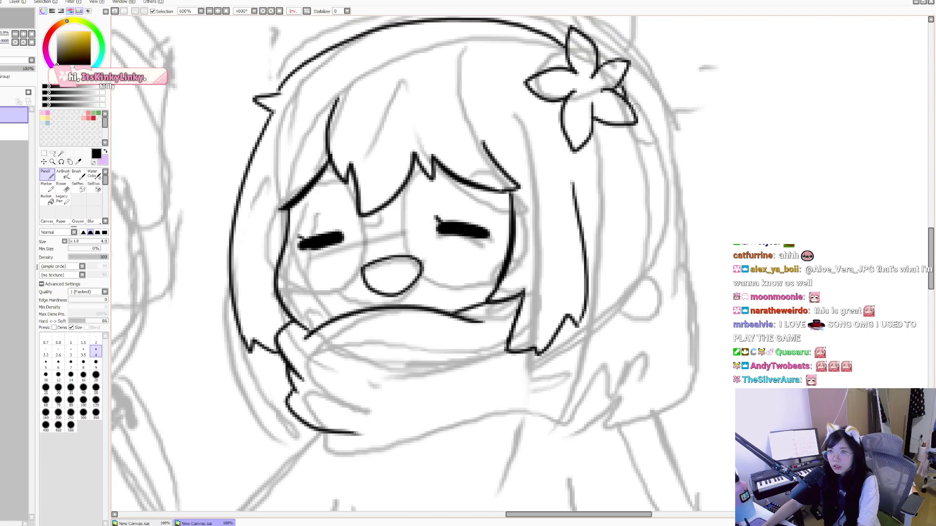
mouse_move(635, 123)
left_mouse_down()
mouse_move(690, 317)
mouse_move(603, 340)
left_mouse_up()
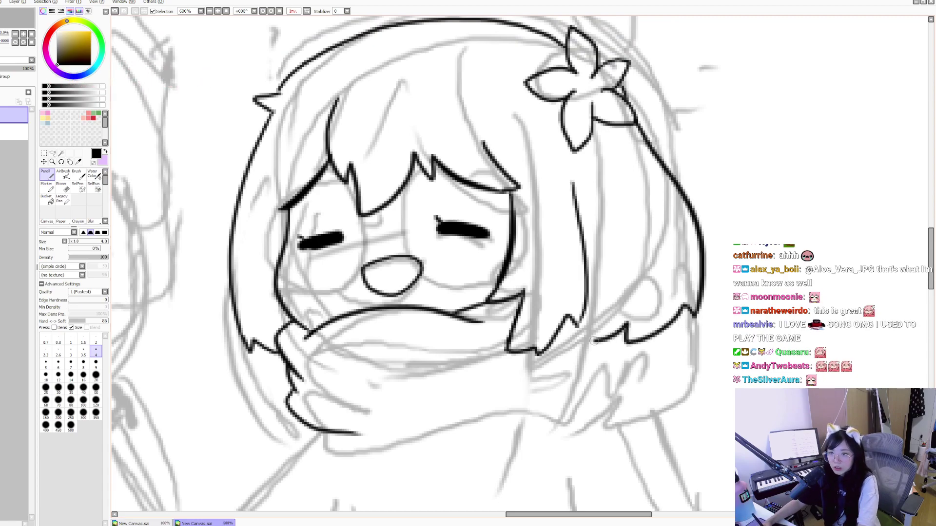
key("ctrl+z")
left_click_drag(587, 293, 627, 357)
key("ctrl+z")
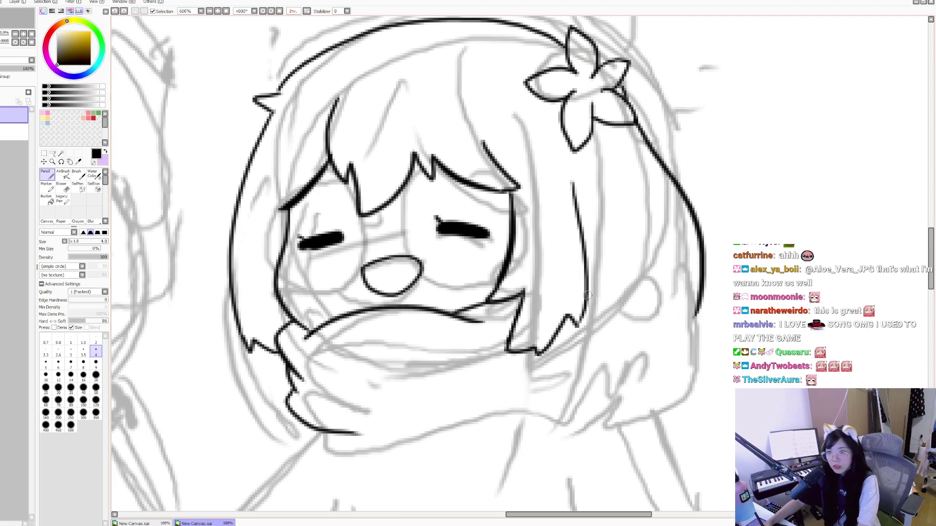
left_click_drag(614, 282, 628, 361)
key("ctrl+z")
mouse_move(585, 290)
left_mouse_down()
mouse_move(628, 332)
mouse_move(600, 390)
left_mouse_up()
key("h")
key("ctrl+z")
key("ctrl+z")
mouse_move(454, 294)
left_mouse_down()
mouse_move(408, 302)
mouse_move(418, 344)
left_mouse_up()
left_click_drag(417, 339, 412, 360)
key("ctrl+z")
key("ctrl+z")
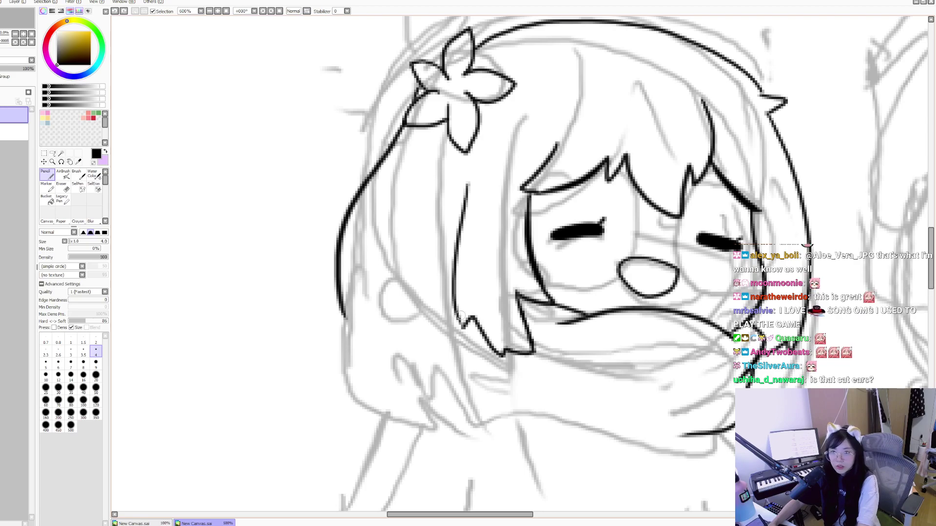
Step: Ink the upturned hair tip and small curls on the right strand and top-left outline
key("h")
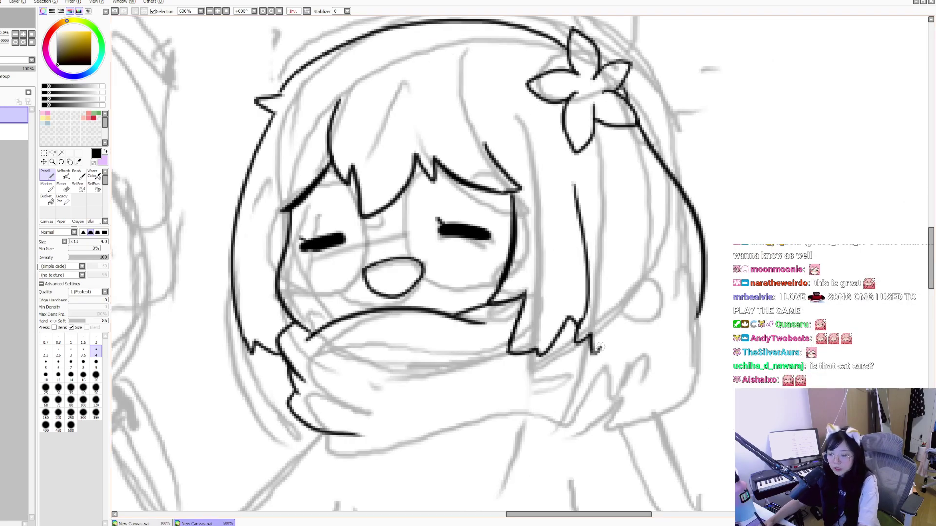
left_click_drag(599, 349, 694, 304)
key("ctrl+z")
key("h")
key("h")
left_click_drag(658, 275, 741, 326)
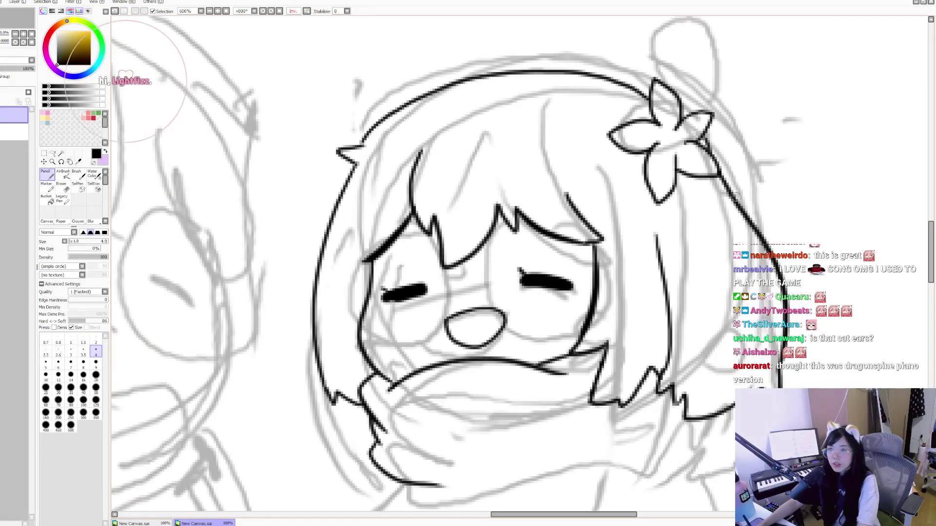
left_click_drag(757, 190, 748, 206)
left_click_drag(467, 59, 480, 77)
Step: Ink the longer lower edge of the scarf
mouse_move(671, 207)
left_mouse_down()
mouse_move(665, 212)
mouse_move(610, 151)
left_mouse_up()
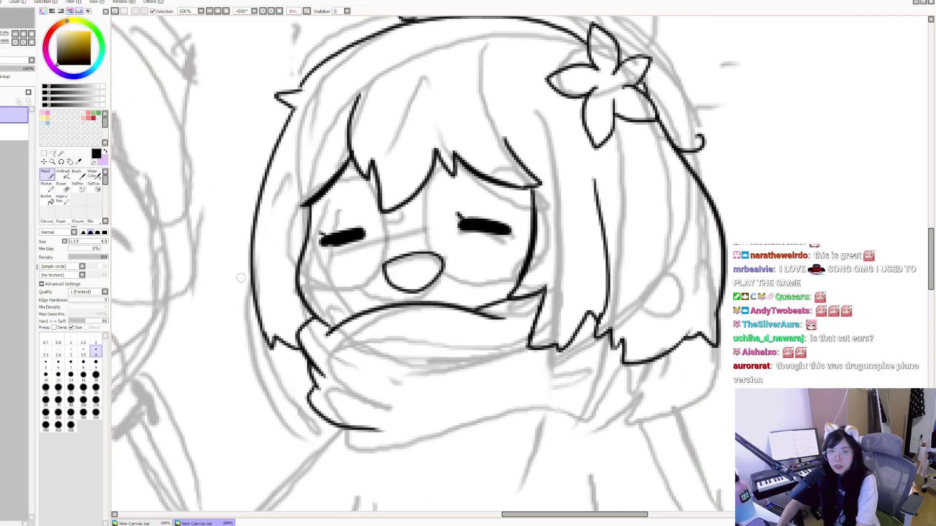
left_click_drag(249, 282, 252, 275)
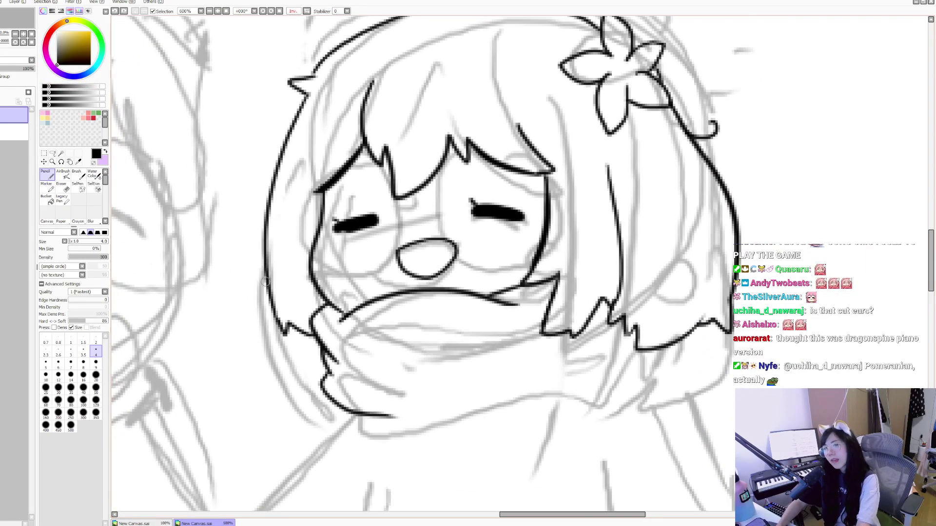
mouse_move(537, 393)
left_mouse_down()
mouse_move(665, 245)
mouse_move(638, 270)
left_mouse_up()
left_click_drag(697, 217, 648, 218)
left_click_drag(716, 226, 599, 274)
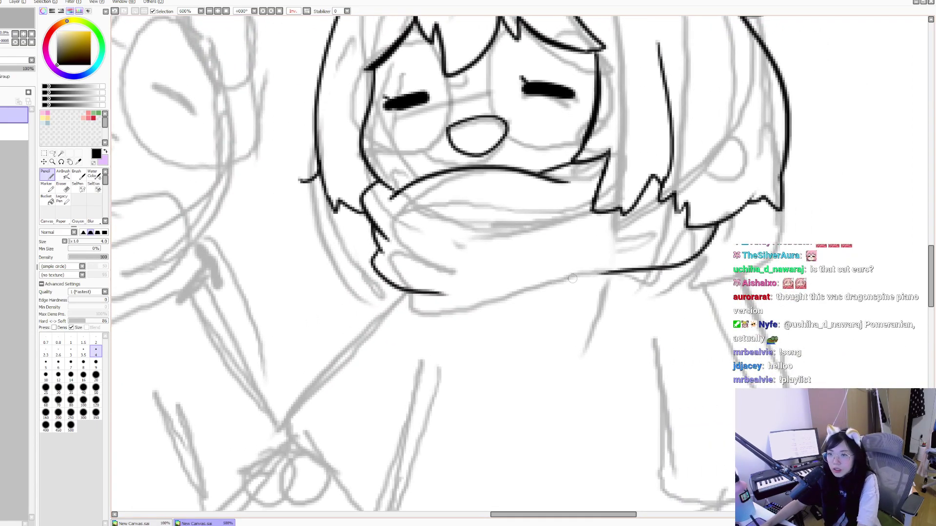
Step: Redraw the lower edge of the girl's scarf as one longer stroke
key("h")
key("ctrl+z")
mouse_move(337, 233)
left_mouse_down()
mouse_move(447, 282)
mouse_move(580, 294)
mouse_move(630, 283)
left_mouse_up()
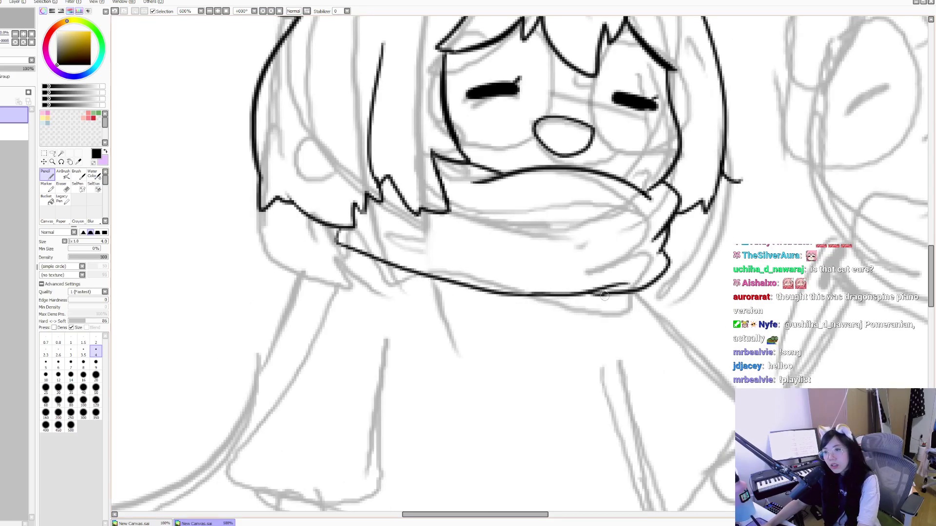
key("h")
scroll(600, 295, "up", 8)
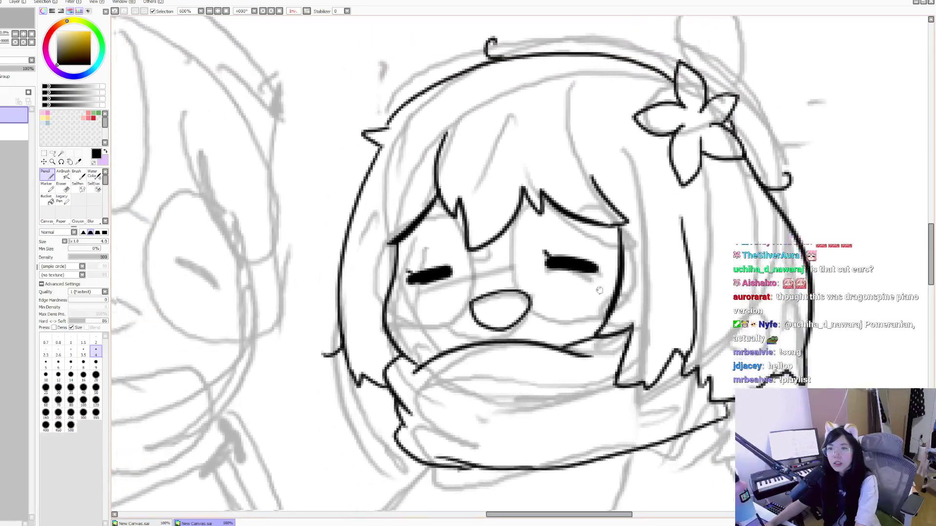
key("h")
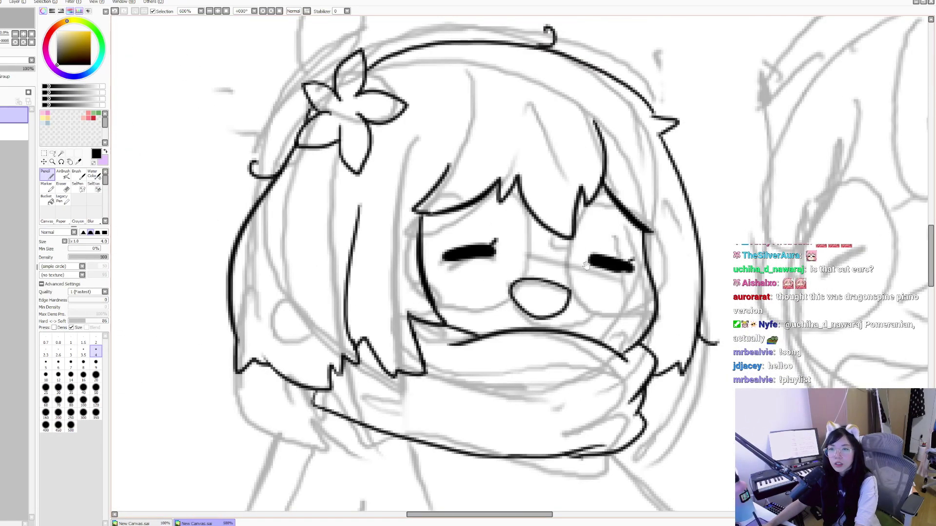
Step: Ink the outer line of the girl's sleeve
left_click_drag(586, 264, 724, 80)
mouse_move(452, 220)
left_mouse_down()
mouse_move(342, 419)
mouse_move(485, 467)
left_mouse_up()
key("h")
scroll(581, 385, "down", 3)
left_click_drag(548, 394, 529, 244)
scroll(630, 310, "down", 3)
key("ctrl+z")
Step: Draw the round hand beneath the sleeve and reset the view to 100%
left_click_drag(567, 317, 568, 318)
key("h")
scroll(584, 216, "up", 3)
left_click_drag(581, 218, 707, 334)
key("ctrl+z")
key("e")
key("n")
scroll(521, 252, "up", 5)
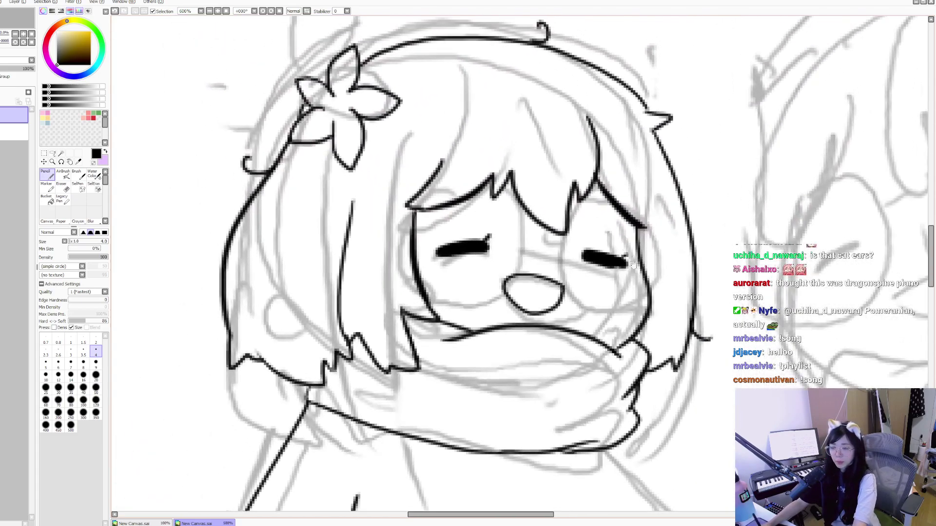
left_click_drag(632, 264, 629, 263)
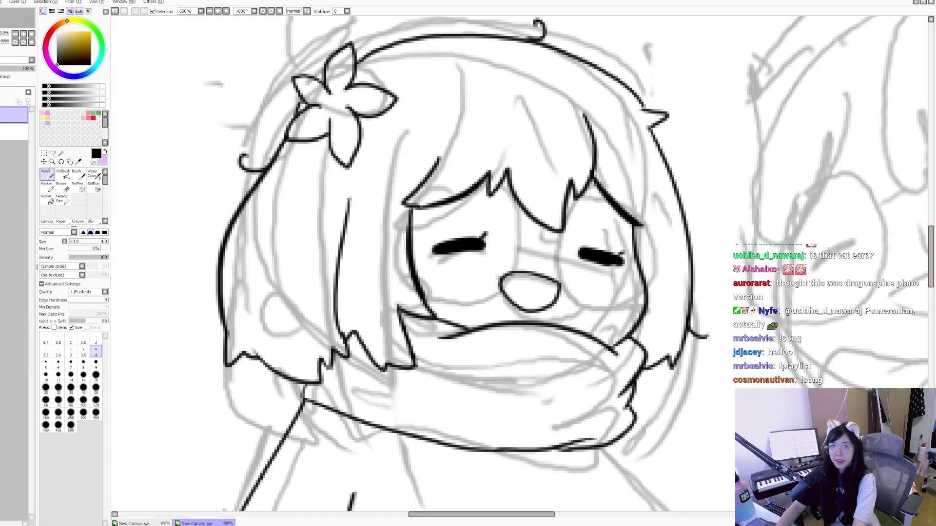
left_click(227, 11)
Step: Set the rough sketch layer to 20% opacity, then reselect the ink layer
key("h")
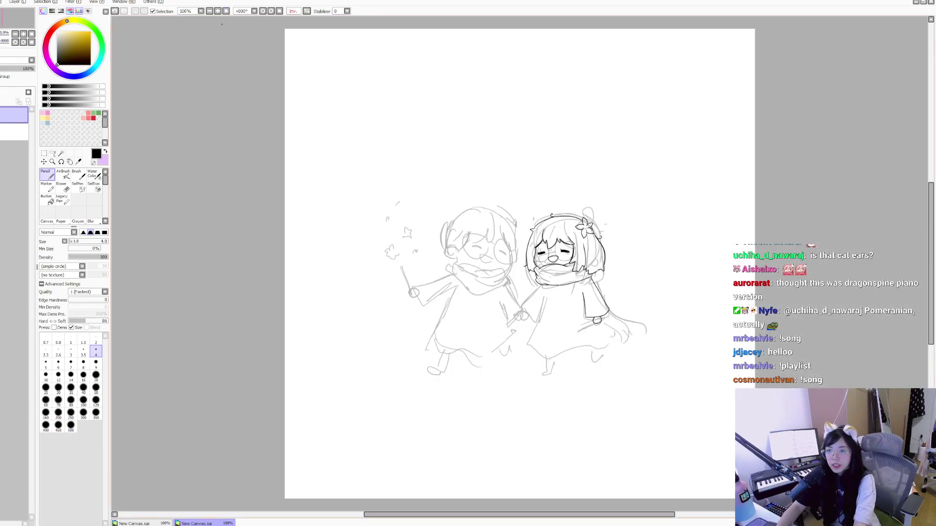
left_click(10, 132)
left_click(1, 69)
left_click(14, 115)
key("h")
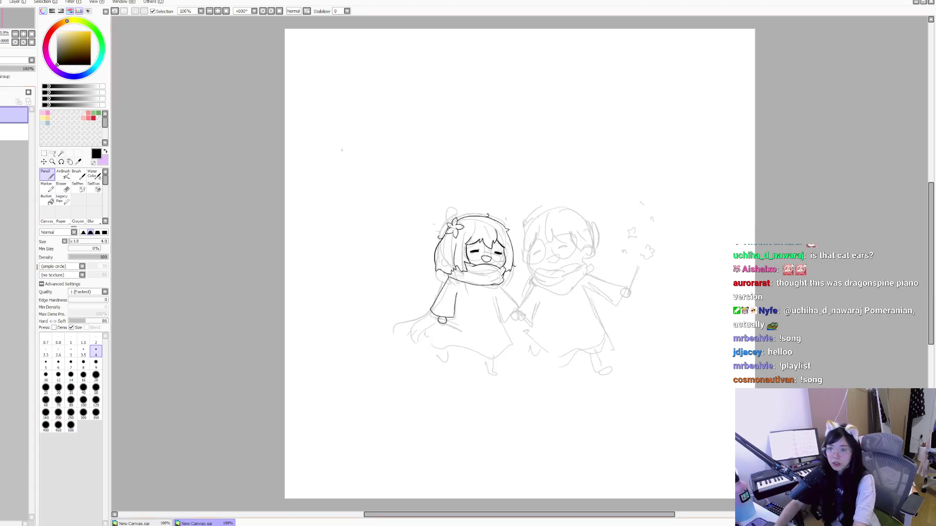
Step: Zoom in through 150%, 200% and 300% to 400% on the girl's head
left_click(52, 161)
left_click(590, 349)
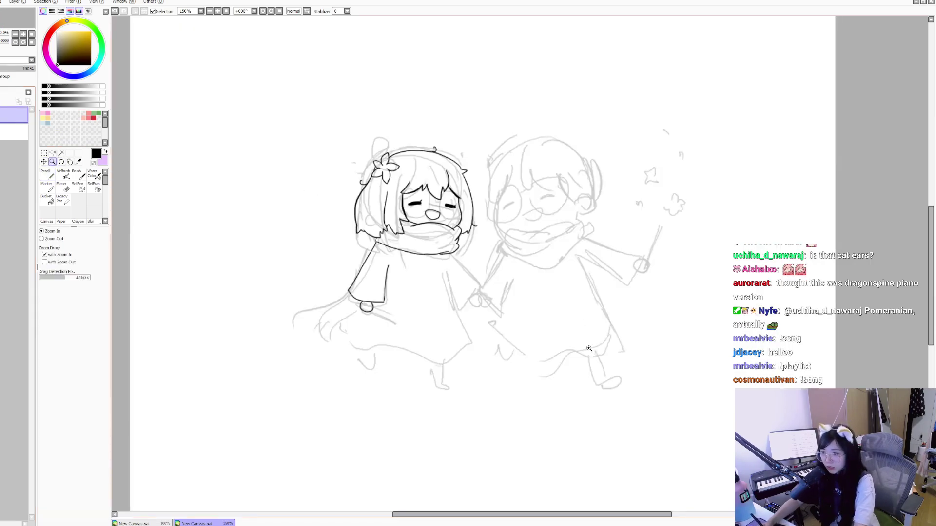
left_click(537, 341)
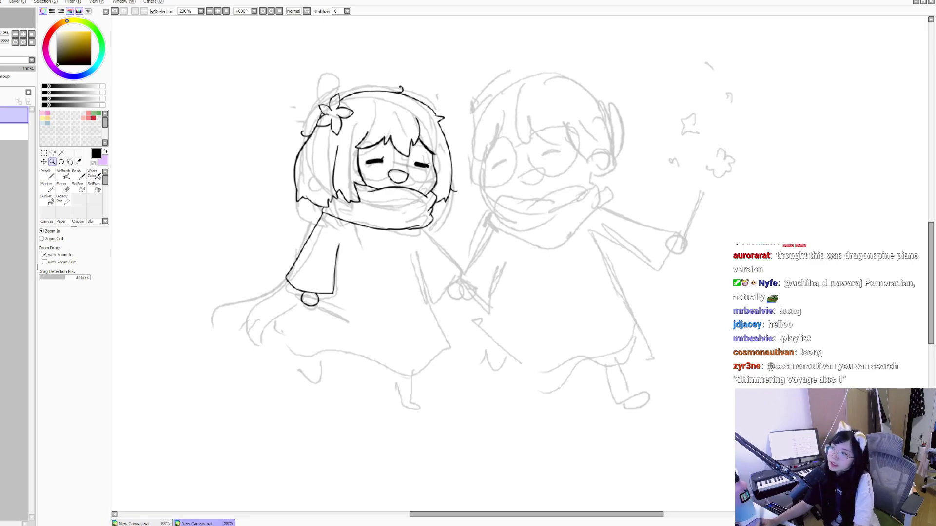
left_click_drag(400, 243, 440, 233)
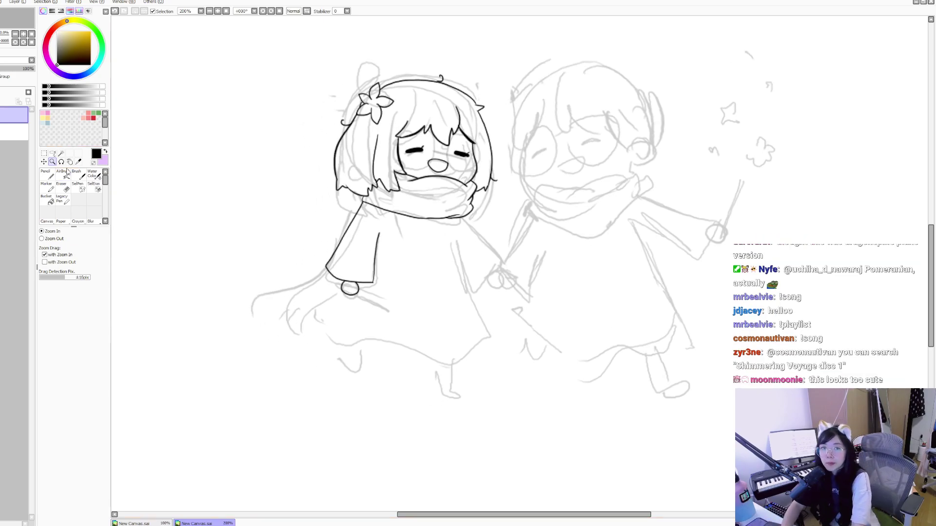
left_click(575, 177)
left_click(568, 170)
left_click_drag(501, 125, 466, 217)
Step: Ink the right character's two closed eyes
left_click(47, 174)
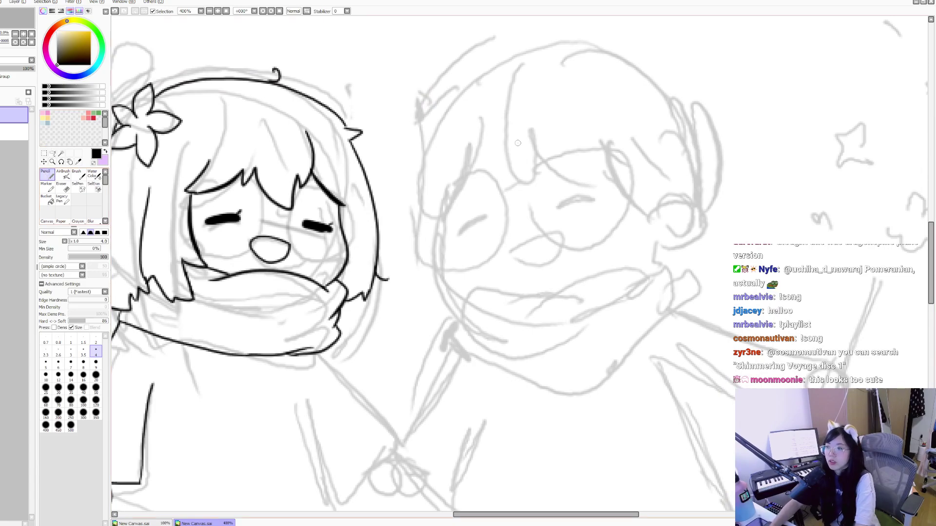
left_click_drag(552, 169, 619, 158)
left_click_drag(527, 216, 554, 205)
key("ctrl+z")
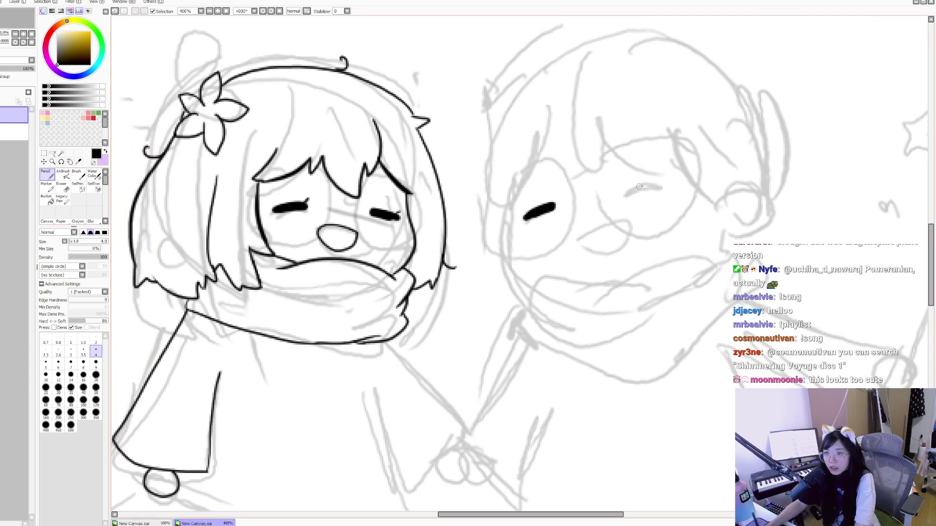
mouse_move(621, 191)
left_mouse_down()
mouse_move(657, 183)
mouse_move(623, 190)
left_mouse_up()
mouse_move(605, 225)
left_mouse_down()
mouse_move(617, 214)
mouse_move(596, 231)
mouse_move(613, 218)
left_mouse_up()
Step: Ink the right face's curved open smile, cheek lines and ear
key("ctrl+z")
key("ctrl+z")
key("h")
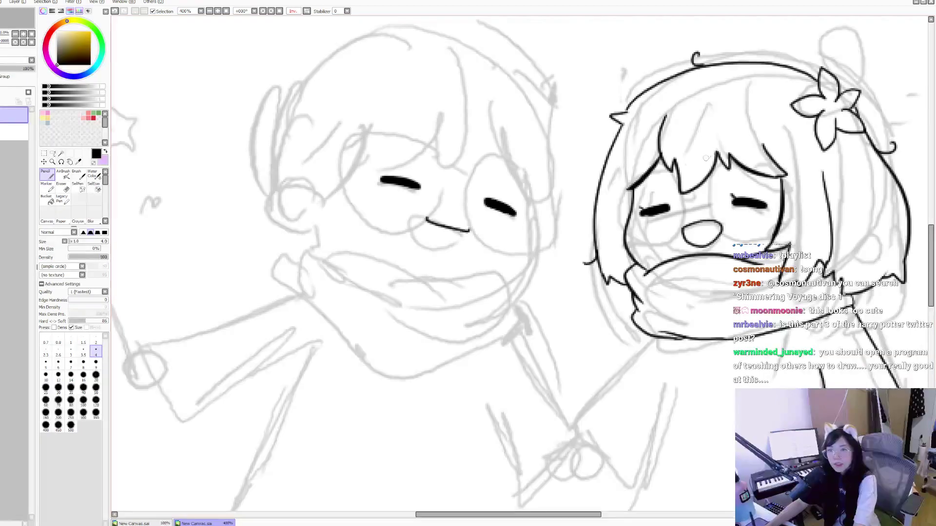
key("h")
left_click_drag(515, 205, 531, 268)
key("ctrl+z")
key("ctrl+z")
mouse_move(572, 227)
left_mouse_down()
mouse_move(607, 238)
mouse_move(570, 226)
left_mouse_up()
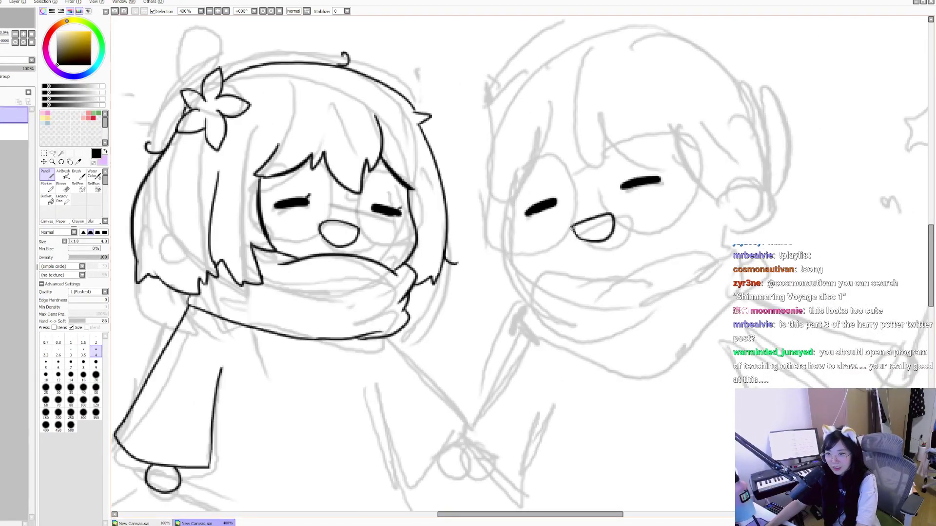
key("h")
key("h")
mouse_move(479, 195)
left_mouse_down()
mouse_move(474, 231)
mouse_move(498, 263)
left_mouse_up()
mouse_move(664, 239)
left_mouse_down()
mouse_move(704, 192)
mouse_move(685, 203)
mouse_move(692, 189)
left_mouse_up()
Step: Ink the jagged fringe across the right character's forehead
key("h")
key("h")
left_click_drag(612, 194, 676, 215)
mouse_move(594, 101)
left_mouse_down()
mouse_move(585, 155)
mouse_move(593, 153)
mouse_move(618, 191)
mouse_move(644, 161)
mouse_move(751, 191)
left_mouse_up()
key("h")
key("h")
left_click_drag(664, 179, 656, 210)
key("h")
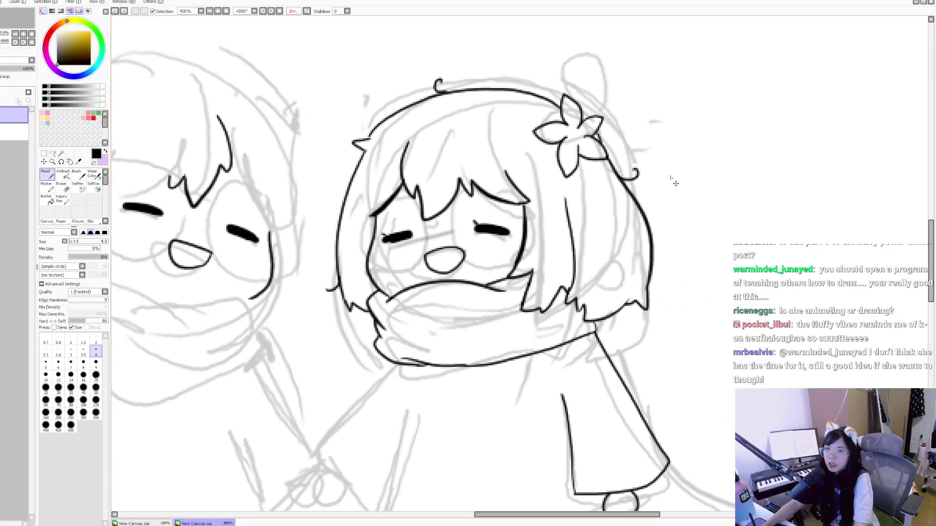
key("h")
mouse_move(722, 170)
left_mouse_down()
mouse_move(675, 177)
mouse_move(580, 165)
left_mouse_up()
mouse_move(559, 101)
left_mouse_down()
mouse_move(553, 161)
mouse_move(610, 176)
mouse_move(619, 162)
mouse_move(691, 166)
mouse_move(705, 201)
mouse_move(711, 194)
left_mouse_up()
key("h")
key("h")
mouse_move(564, 157)
left_mouse_down()
mouse_move(729, 125)
mouse_move(663, 188)
left_mouse_up()
key("h")
key("h")
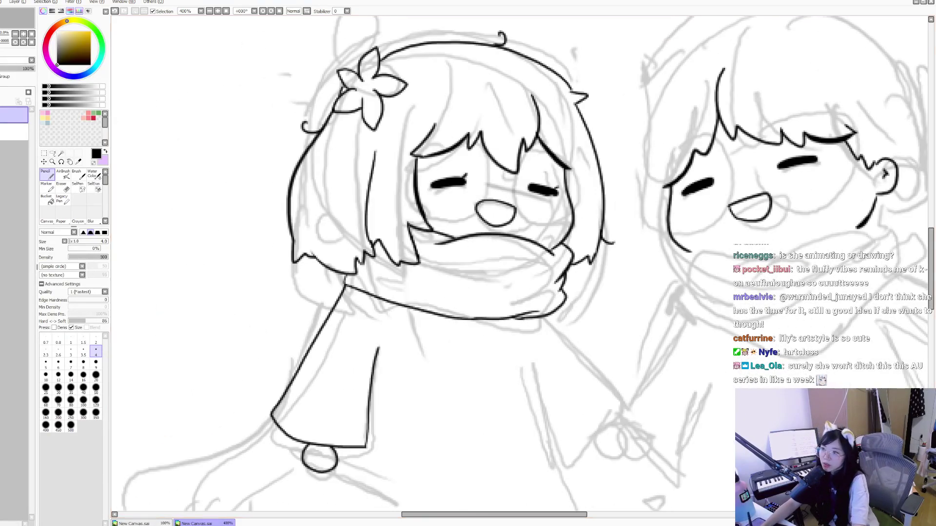
Step: Ink the side hair and top outline of the right character's head
key("h")
key("h")
key("h")
key("h")
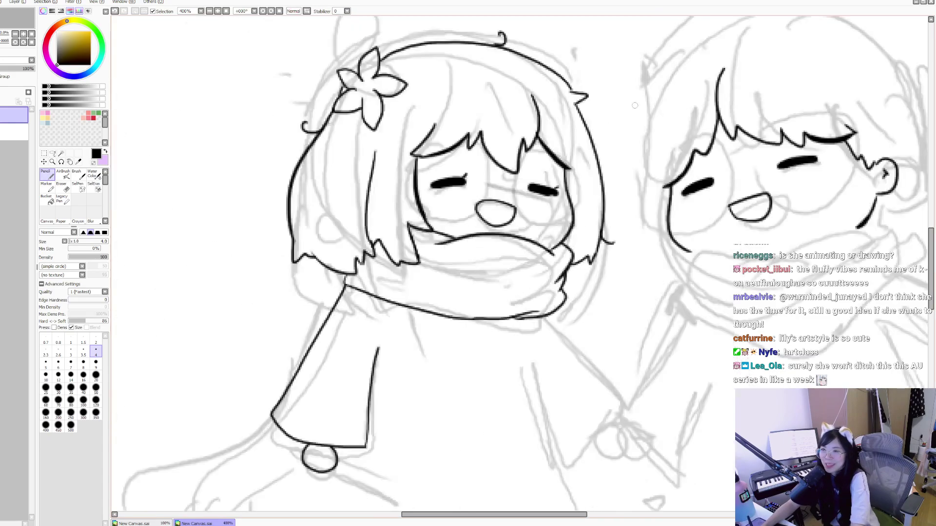
left_click_drag(600, 119, 586, 122)
key("h")
key("h")
key("ctrl+z")
key("ctrl+y")
mouse_move(652, 107)
left_mouse_down()
mouse_move(620, 95)
mouse_move(630, 104)
mouse_move(620, 167)
mouse_move(652, 210)
left_mouse_up()
mouse_move(698, 111)
left_mouse_down()
mouse_move(656, 136)
mouse_move(605, 104)
left_mouse_up()
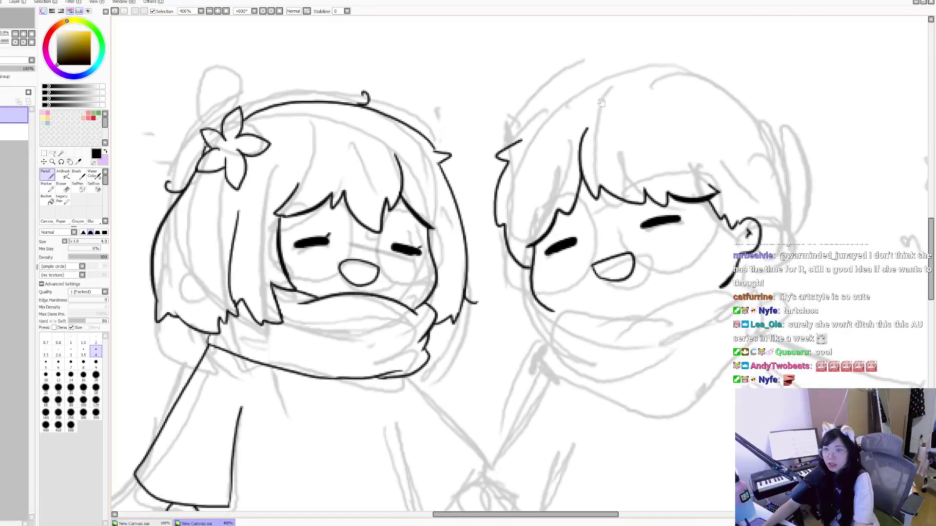
mouse_move(527, 140)
left_mouse_down()
mouse_move(551, 99)
mouse_move(617, 69)
mouse_move(694, 73)
mouse_move(754, 112)
mouse_move(776, 202)
mouse_move(759, 265)
left_mouse_up()
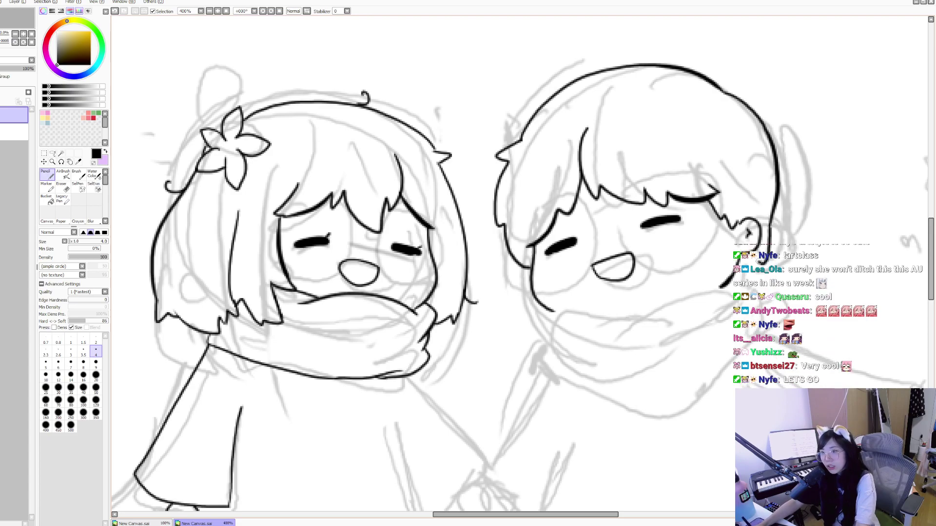
key("h")
key("h")
Step: Ink the top edge of the right character's scarf up to his ear
left_click_drag(562, 206, 571, 68)
mouse_move(665, 76)
left_mouse_down()
mouse_move(705, 148)
mouse_move(665, 156)
mouse_move(617, 114)
mouse_move(639, 168)
mouse_move(580, 191)
left_mouse_up()
left_click_drag(523, 191, 657, 194)
key("ctrl+z")
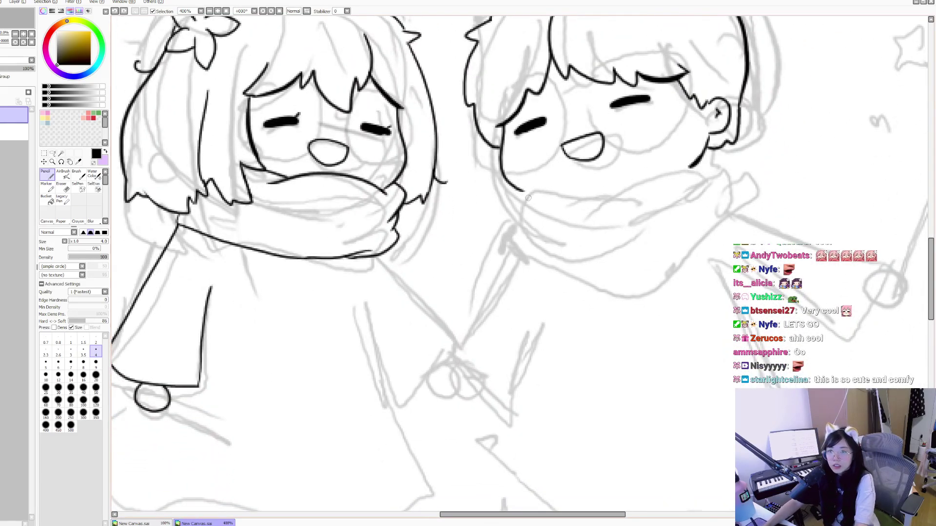
mouse_move(523, 194)
left_mouse_down()
mouse_move(515, 212)
mouse_move(661, 205)
left_mouse_up()
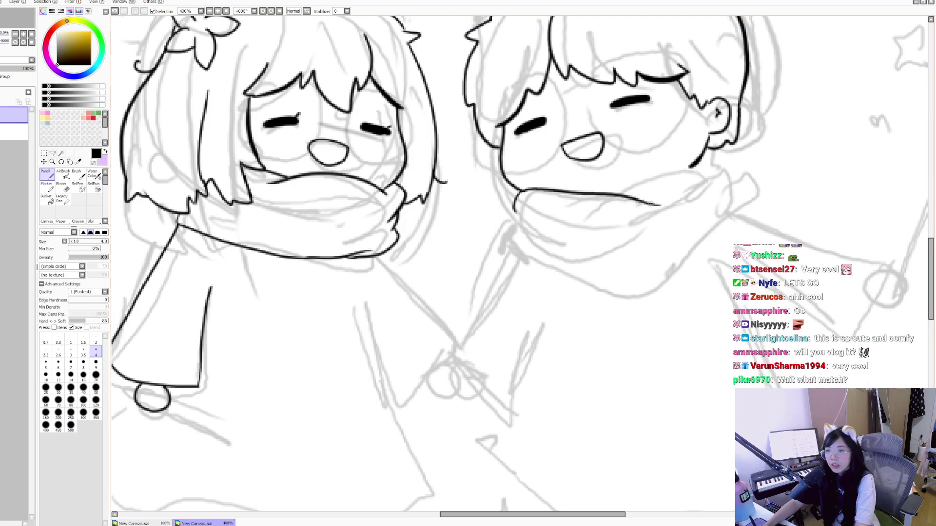
mouse_move(594, 191)
left_mouse_down()
mouse_move(675, 175)
mouse_move(707, 155)
mouse_move(718, 181)
mouse_move(690, 238)
left_mouse_up()
key("ctrl+z")
Step: Ink the scarf's bottom edge and its lower edge from the corner
key("h")
mouse_move(344, 236)
left_mouse_down()
mouse_move(376, 247)
mouse_move(492, 246)
left_mouse_up()
mouse_move(522, 210)
left_mouse_down()
mouse_move(533, 239)
mouse_move(497, 256)
mouse_move(469, 254)
mouse_move(526, 230)
mouse_move(522, 216)
mouse_move(502, 227)
mouse_move(528, 250)
mouse_move(616, 269)
left_mouse_up()
key("h")
key("ctrl+z")
key("ctrl+z")
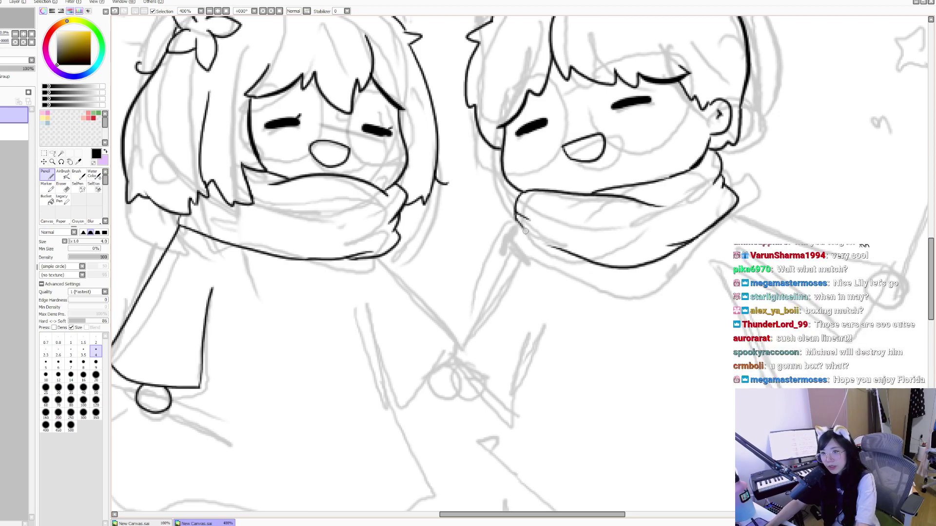
mouse_move(516, 221)
left_mouse_down()
mouse_move(550, 261)
mouse_move(626, 270)
left_mouse_up()
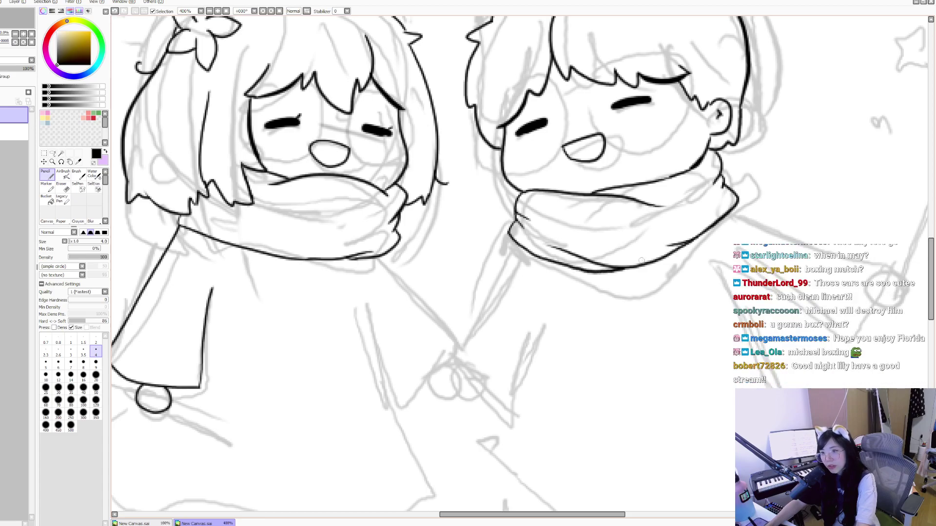
key("h")
key("h")
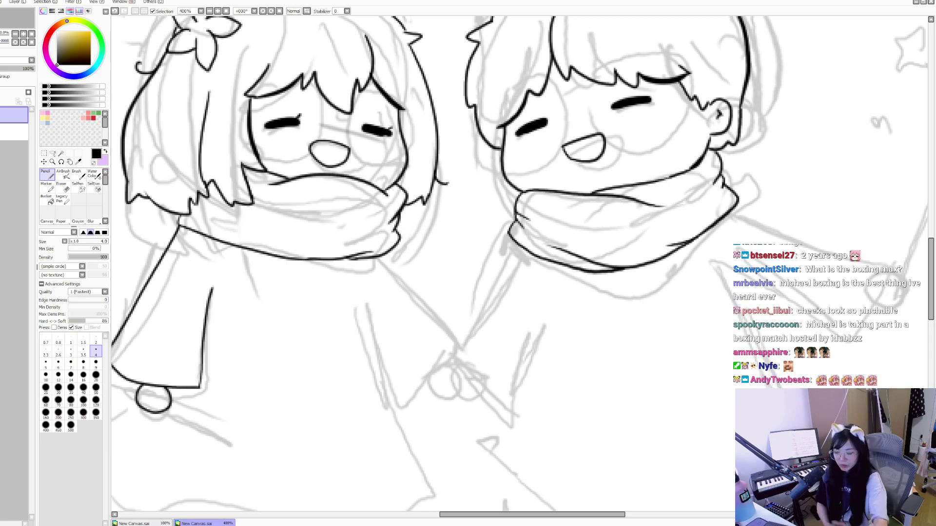
Step: Try sleeve lines running down from the partner's scarf, then undo them
left_click_drag(554, 249, 649, 189)
left_click_drag(546, 149, 536, 262)
key("ctrl+z")
left_click_drag(569, 190, 557, 173)
left_click_drag(478, 167, 548, 246)
key("ctrl+z")
mouse_move(477, 167)
left_mouse_down()
mouse_move(547, 263)
mouse_move(478, 311)
left_mouse_up()
key("ctrl+z")
key("h")
key("ctrl+z")
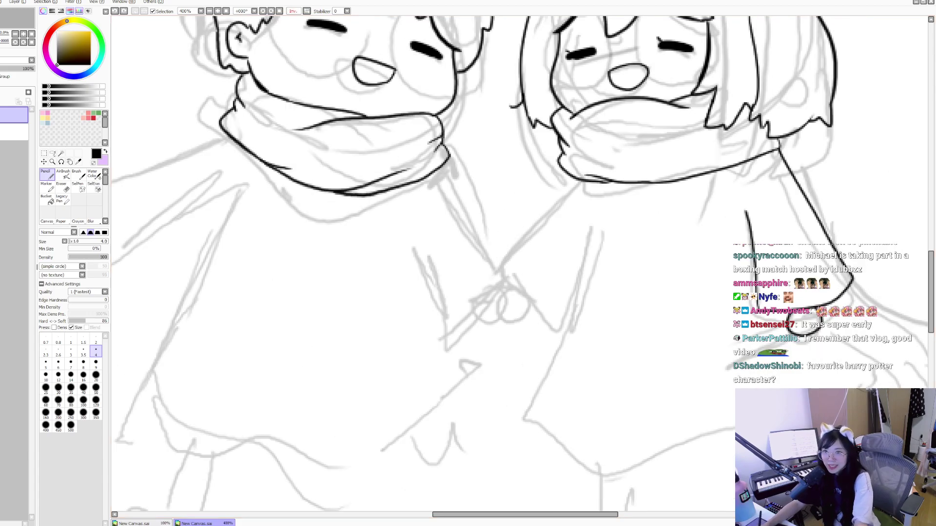
key("h")
Step: Ink the long outstretched sleeve on the right, ending in a round hand
mouse_move(765, 158)
left_mouse_down()
mouse_move(624, 212)
mouse_move(606, 209)
left_mouse_up()
mouse_move(659, 180)
left_mouse_down()
mouse_move(795, 212)
mouse_move(746, 293)
mouse_move(655, 246)
left_mouse_up()
mouse_move(795, 214)
left_mouse_down()
mouse_move(807, 218)
mouse_move(784, 252)
left_mouse_up()
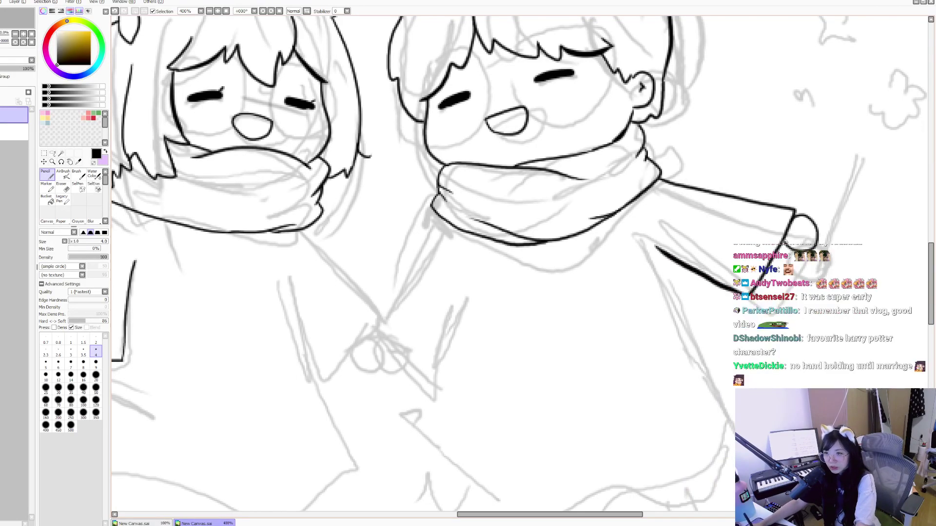
left_click_drag(572, 240, 672, 211)
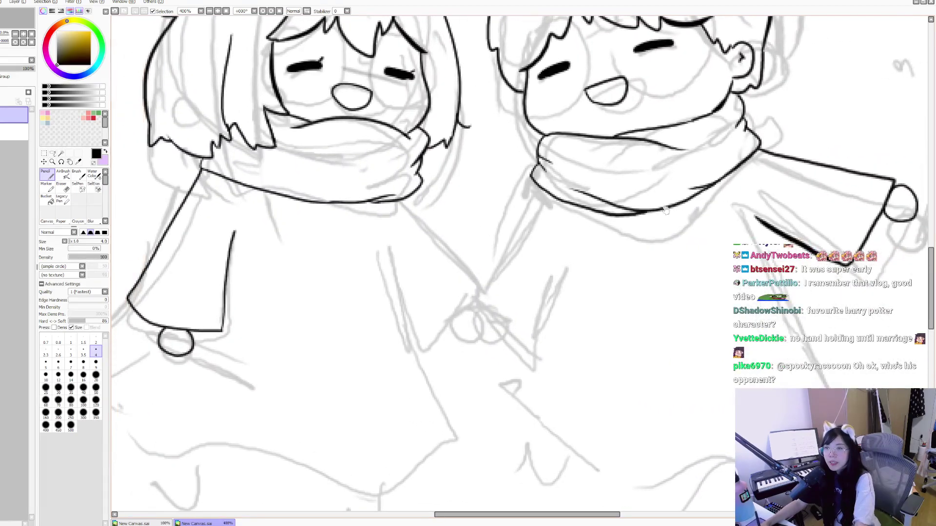
left_click_drag(612, 244, 687, 268)
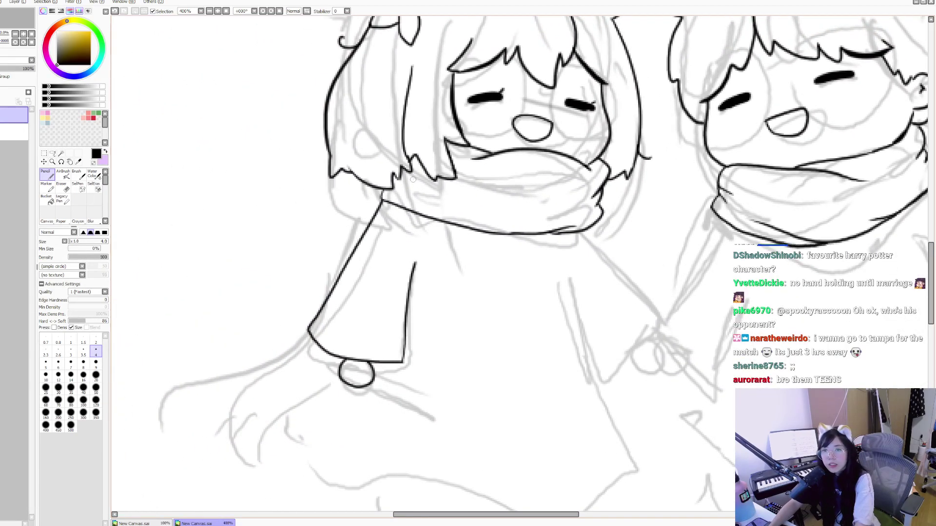
key("h")
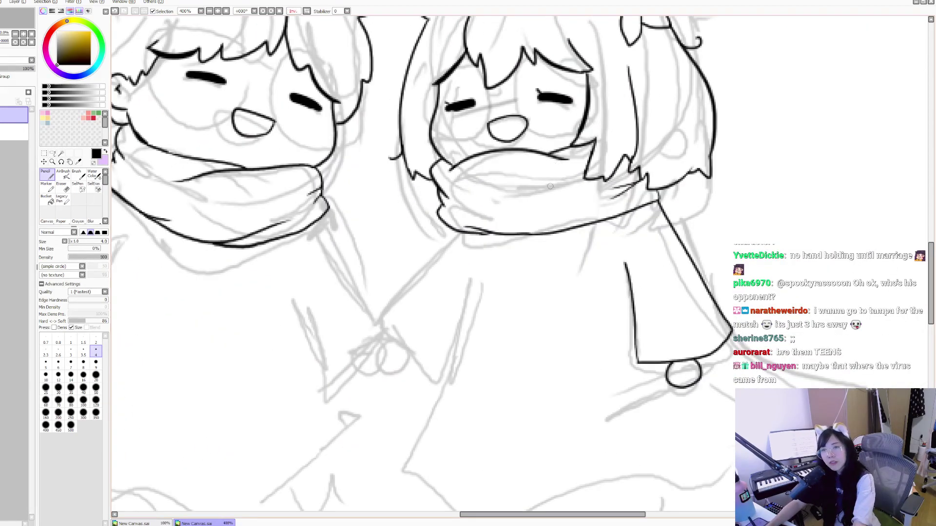
key("h")
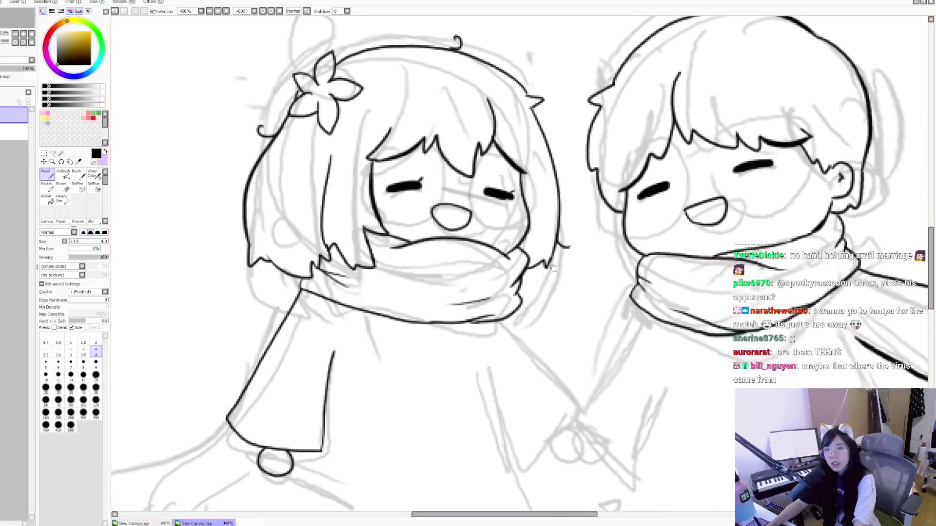
mouse_move(511, 145)
left_mouse_down()
mouse_move(587, 208)
mouse_move(570, 249)
mouse_move(591, 307)
mouse_move(511, 126)
left_mouse_up()
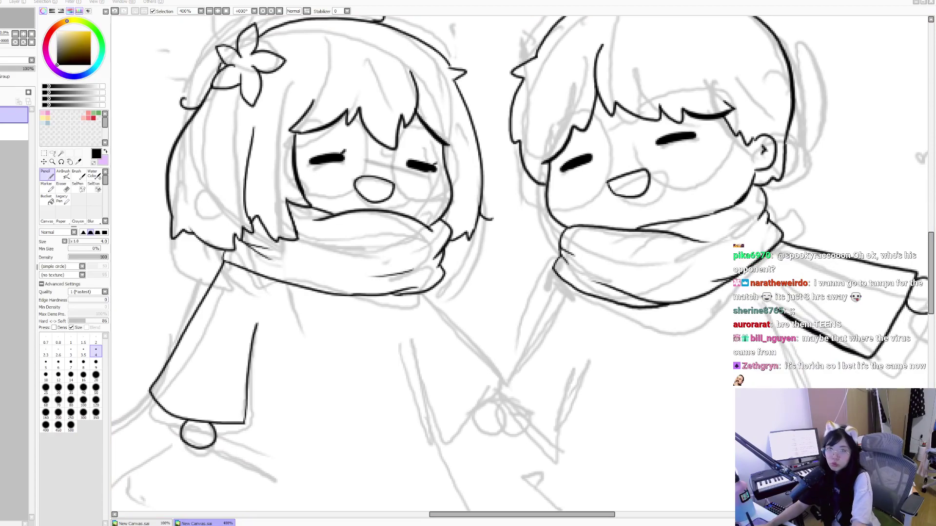
mouse_move(524, 226)
left_mouse_down()
mouse_move(620, 97)
mouse_move(559, 132)
left_mouse_up()
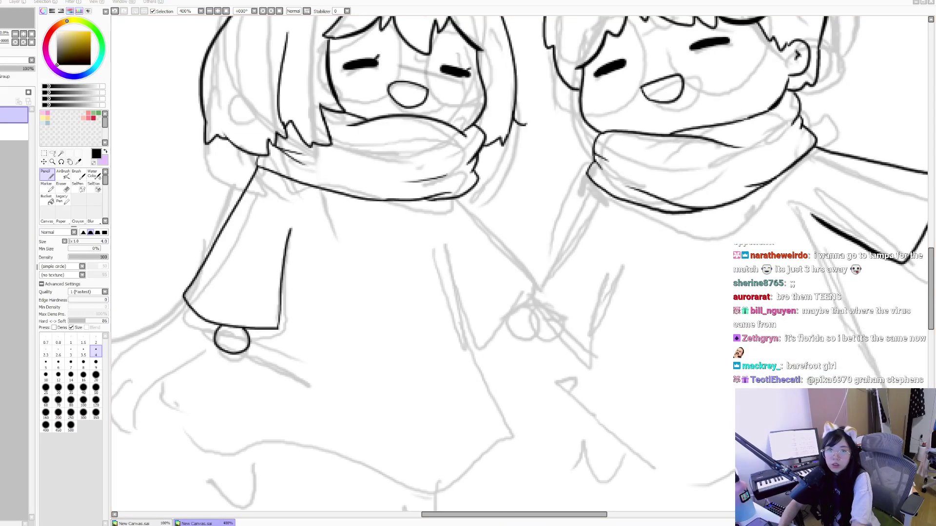
Step: Ink the side and wavy hem of the left character's coat
mouse_move(458, 196)
left_mouse_down()
mouse_move(442, 178)
mouse_move(522, 248)
mouse_move(486, 300)
mouse_move(458, 297)
left_mouse_up()
key("ctrl+z")
key("h")
left_click_drag(614, 268, 544, 201)
mouse_move(543, 142)
left_mouse_down()
mouse_move(498, 337)
mouse_move(625, 355)
mouse_move(746, 325)
mouse_move(826, 268)
mouse_move(784, 228)
left_mouse_up()
key("h")
mouse_move(534, 110)
left_mouse_down()
mouse_move(610, 158)
mouse_move(677, 242)
mouse_move(594, 283)
left_mouse_up()
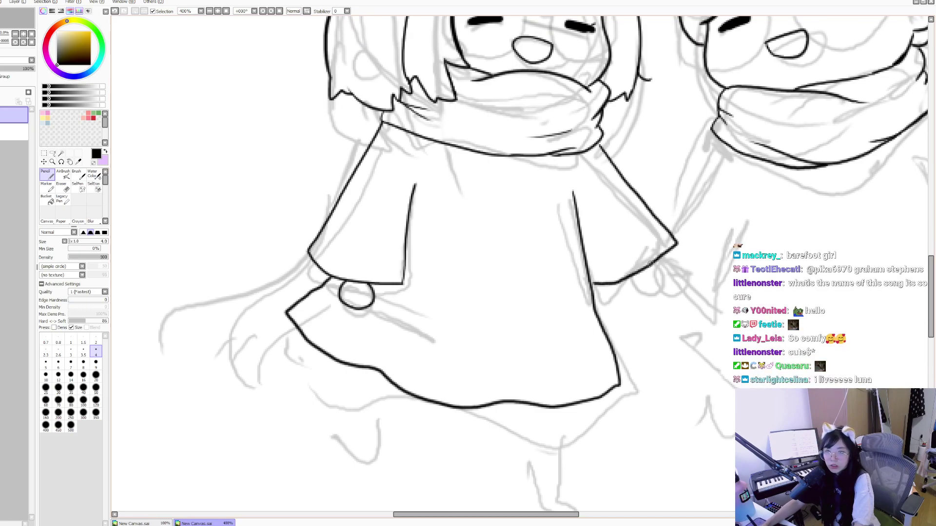
key("h")
mouse_move(545, 285)
left_mouse_down()
mouse_move(582, 214)
mouse_move(574, 204)
mouse_move(603, 227)
mouse_move(604, 202)
left_mouse_up()
key("h")
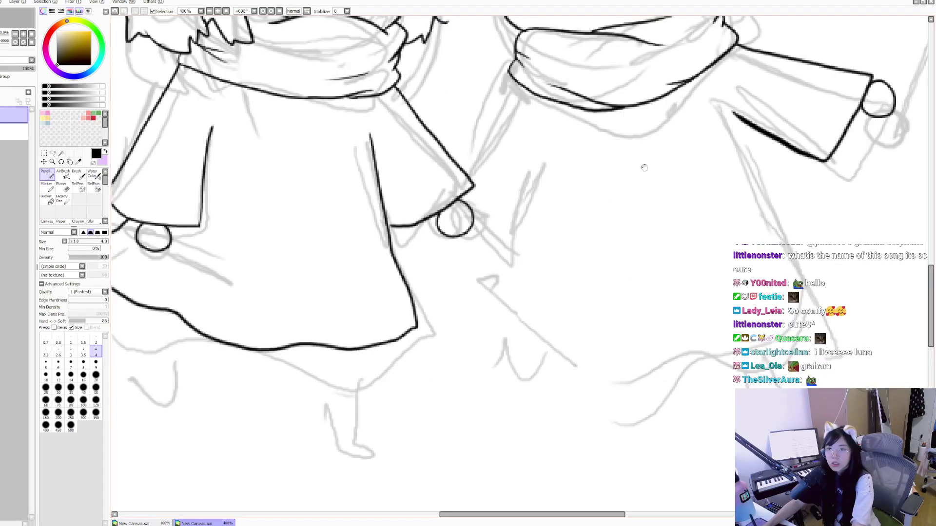
Step: Ink the right character's inner sleeve toward the hands and erase part of the hand circle
left_click_drag(643, 165, 701, 232)
left_click_drag(579, 147, 523, 239)
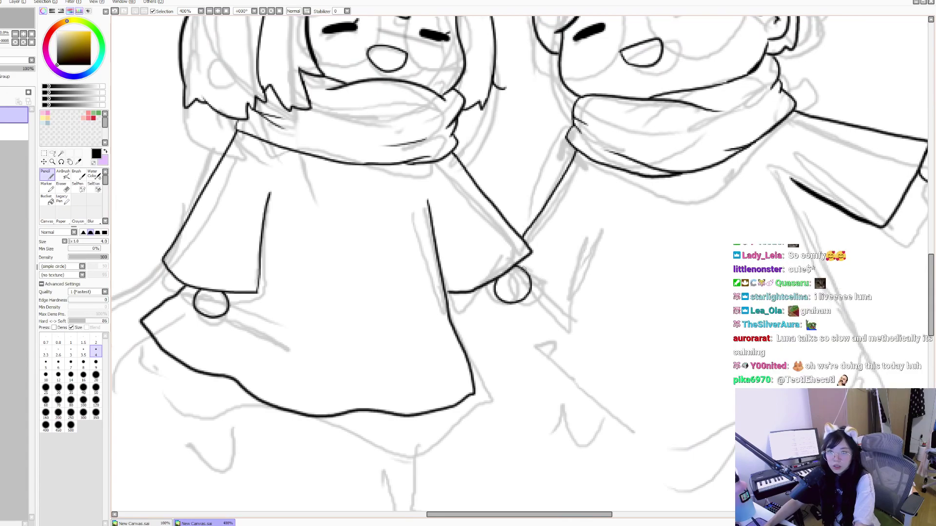
key("e")
mouse_move(526, 272)
left_mouse_down()
mouse_move(525, 302)
mouse_move(524, 266)
mouse_move(598, 304)
mouse_move(630, 207)
left_mouse_up()
key("n")
Step: Close the right character's hand circle, checking the joined hands in mirrored view
key("h")
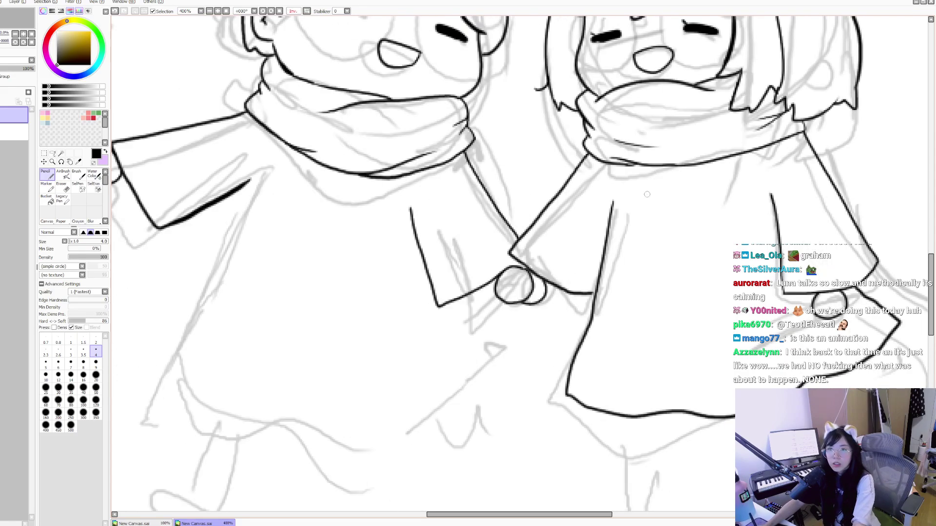
key("h")
key("h")
left_click_drag(618, 207, 660, 313)
key("h")
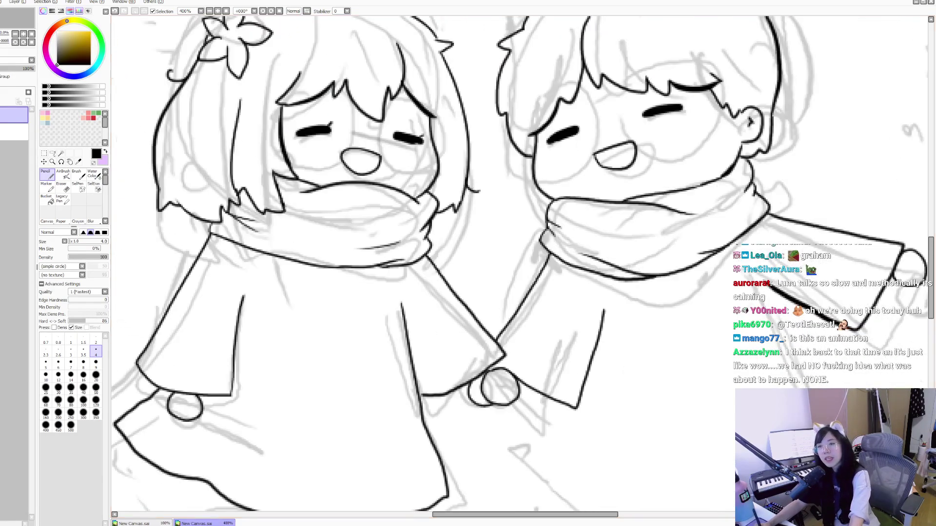
left_click_drag(491, 404, 481, 371)
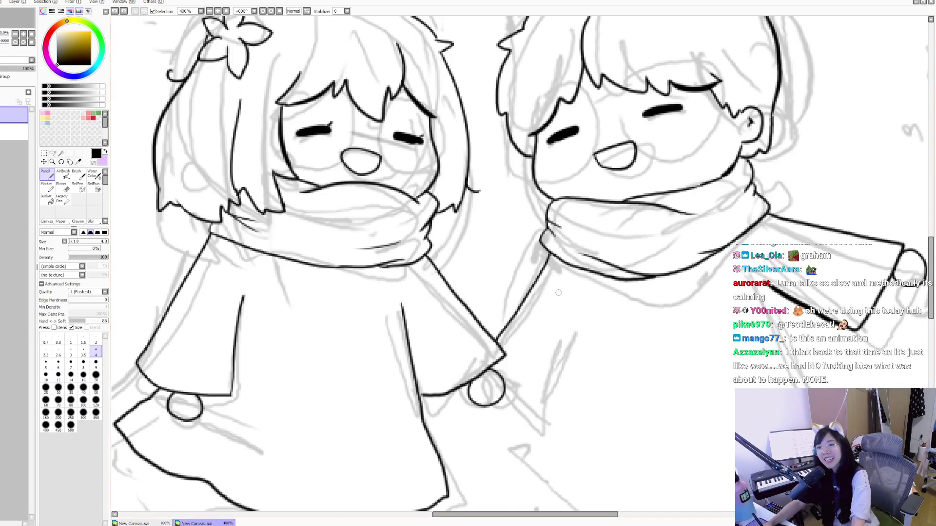
Step: Ink the sleeve line from the hand up to its corner
left_click_drag(565, 305, 559, 256)
mouse_move(498, 340)
left_mouse_down()
mouse_move(544, 384)
mouse_move(586, 268)
left_mouse_up()
key("h")
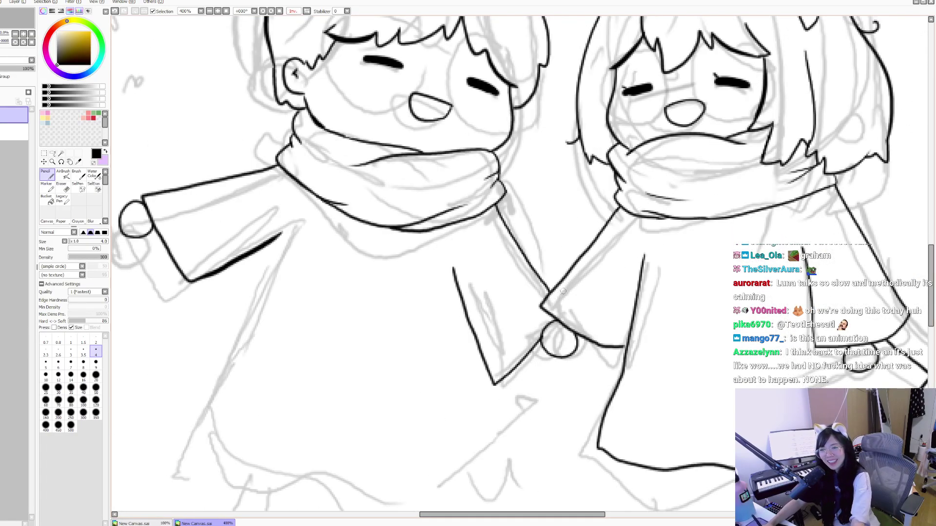
key("h")
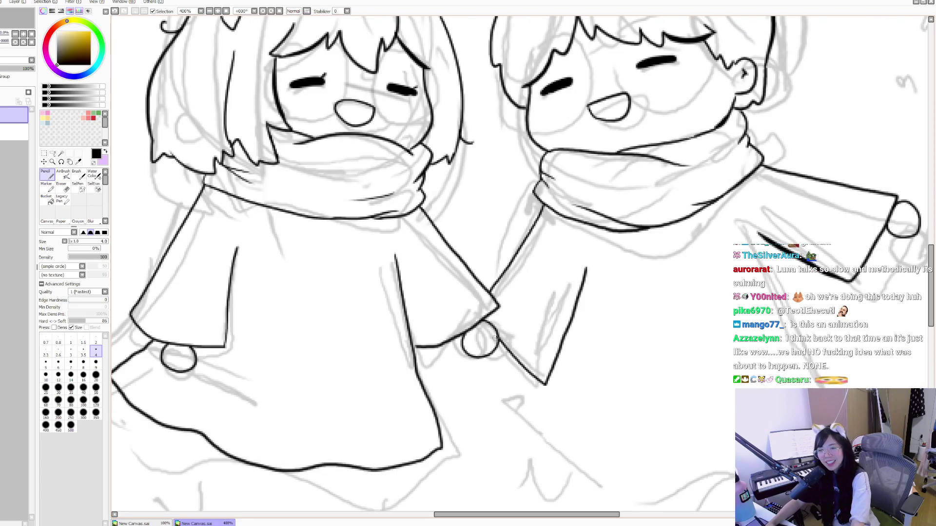
Step: Check the drawing's balance mirrored, then extend the boy's head outline at its top-left
left_click_drag(540, 281, 614, 222)
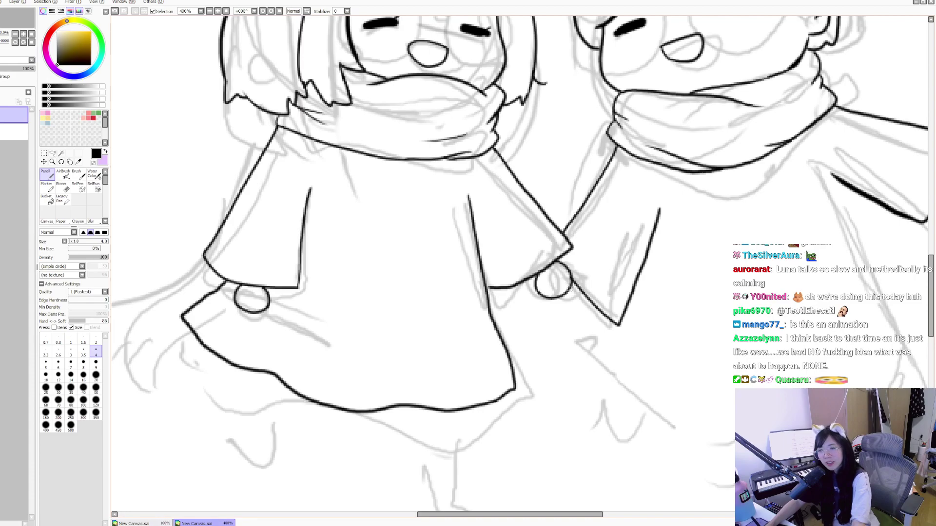
scroll(613, 240, "down", 3)
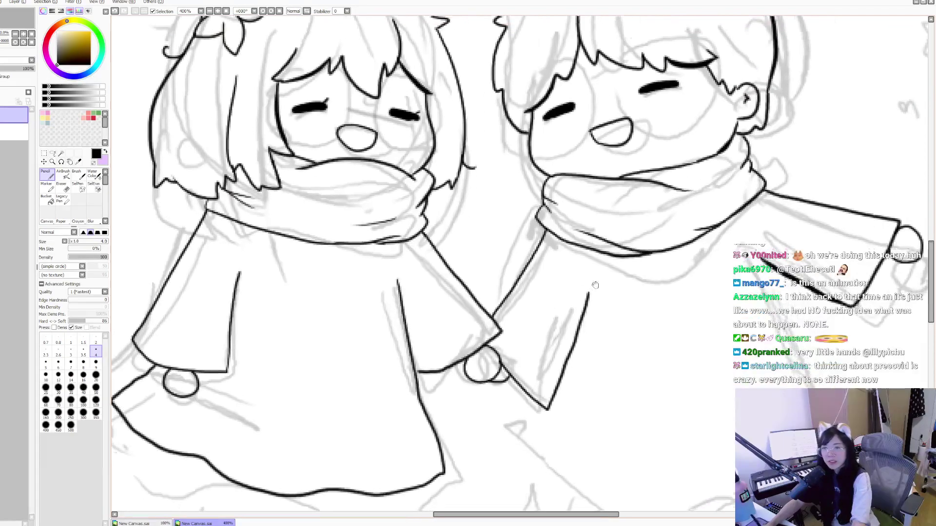
scroll(663, 260, "up", 3)
left_click_drag(536, 268, 719, 231)
key("h")
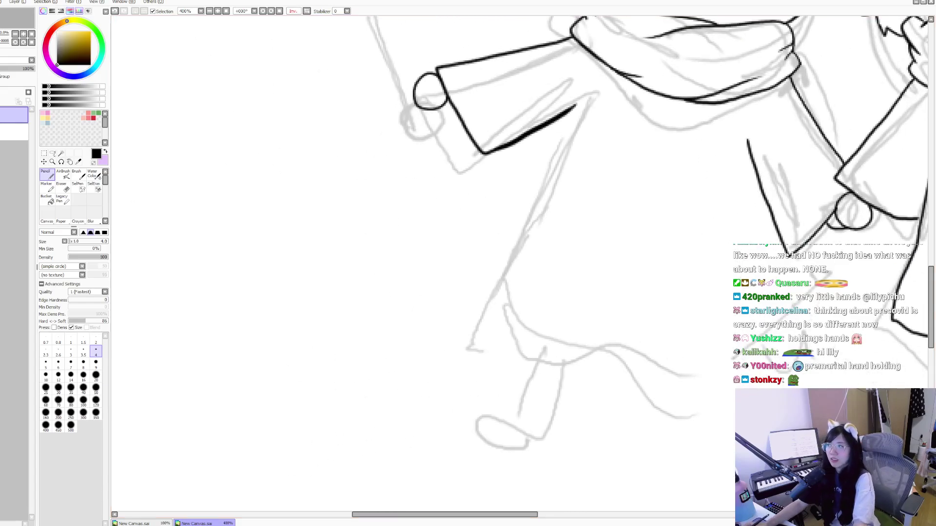
left_click_drag(568, 141, 545, 169)
left_click_drag(693, 97, 528, 180)
scroll(527, 180, "down", 3)
key("h")
scroll(524, 109, "up", 3)
left_click_drag(507, 139, 521, 126)
mouse_move(253, 211)
left_mouse_down()
mouse_move(343, 172)
mouse_move(408, 94)
mouse_move(462, 88)
mouse_move(470, 113)
left_mouse_up()
Step: Try leg lines down from the girl's dress hem, undoing the attempts
key("h")
key("h")
left_click_drag(594, 248, 608, 116)
left_click_drag(510, 318, 601, 69)
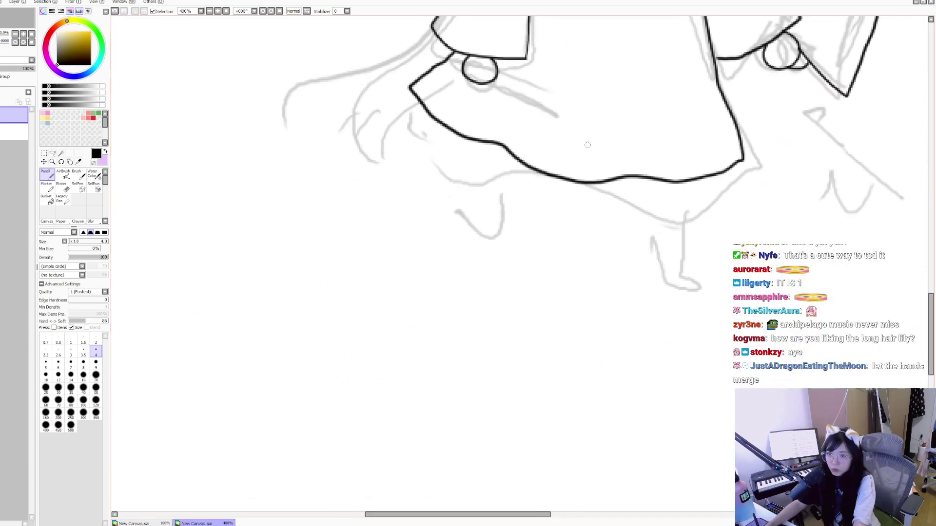
key("h")
left_click_drag(457, 146, 627, 223)
left_click_drag(601, 187, 614, 339)
scroll(613, 339, "down", 3)
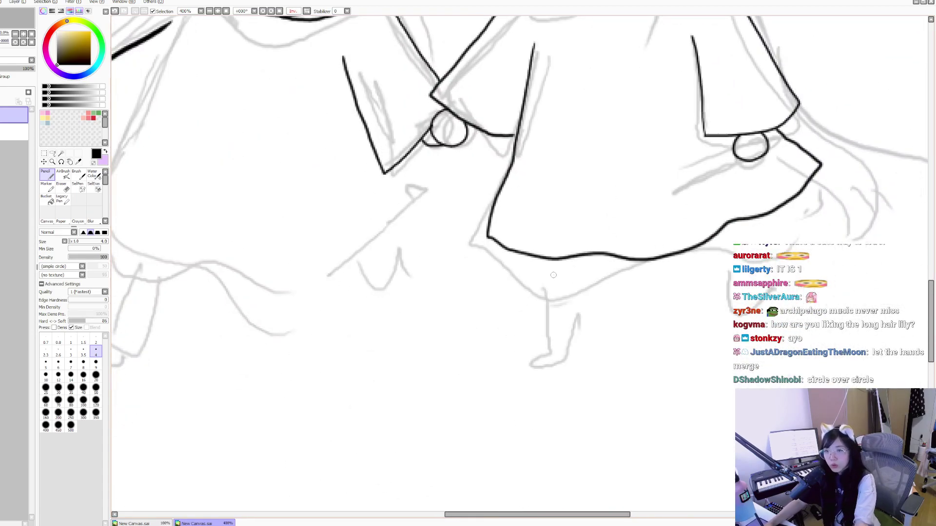
mouse_move(547, 261)
left_mouse_down()
mouse_move(566, 331)
mouse_move(585, 334)
mouse_move(581, 253)
mouse_move(568, 329)
mouse_move(549, 343)
mouse_move(588, 284)
mouse_move(587, 254)
mouse_move(458, 309)
mouse_move(527, 277)
mouse_move(471, 343)
mouse_move(492, 351)
mouse_move(505, 280)
mouse_move(462, 287)
left_mouse_up()
key("ctrl+z")
key("ctrl+z")
key("ctrl+z")
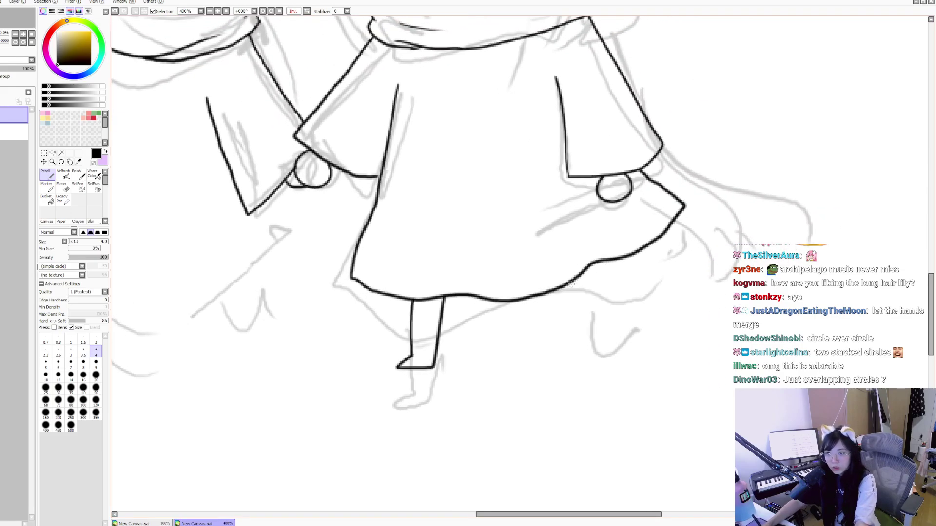
mouse_move(594, 277)
left_mouse_down()
mouse_move(609, 263)
mouse_move(634, 294)
mouse_move(620, 258)
left_mouse_up()
key("ctrl+z")
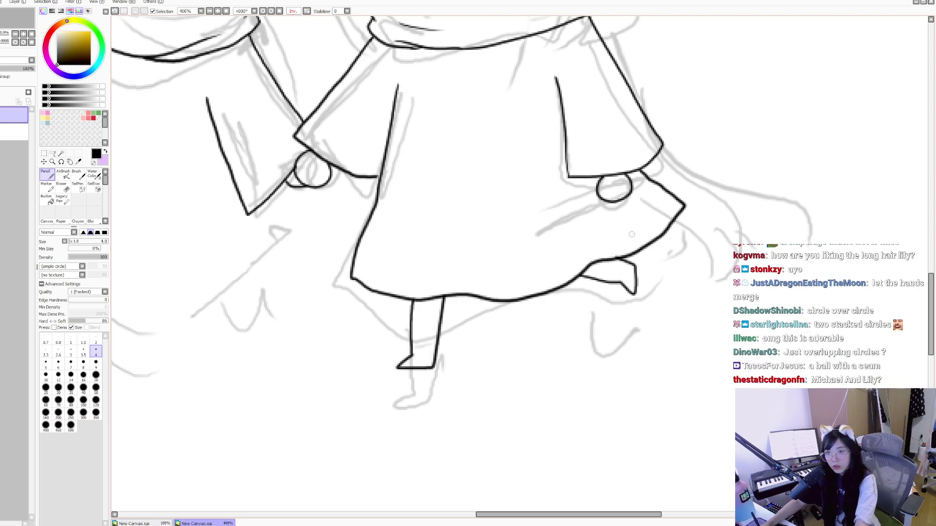
Step: Draw the kicked-back foot under the dress hem, replacing the small foot strokes
key("h")
key("ctrl+z")
key("ctrl+z")
key("h")
mouse_move(548, 294)
left_mouse_down()
mouse_move(592, 324)
mouse_move(597, 339)
mouse_move(608, 316)
left_mouse_up()
left_click_drag(579, 244, 644, 288)
mouse_move(595, 117)
left_mouse_down()
mouse_move(620, 208)
mouse_move(678, 175)
mouse_move(607, 156)
left_mouse_up()
scroll(606, 155, "down", 4)
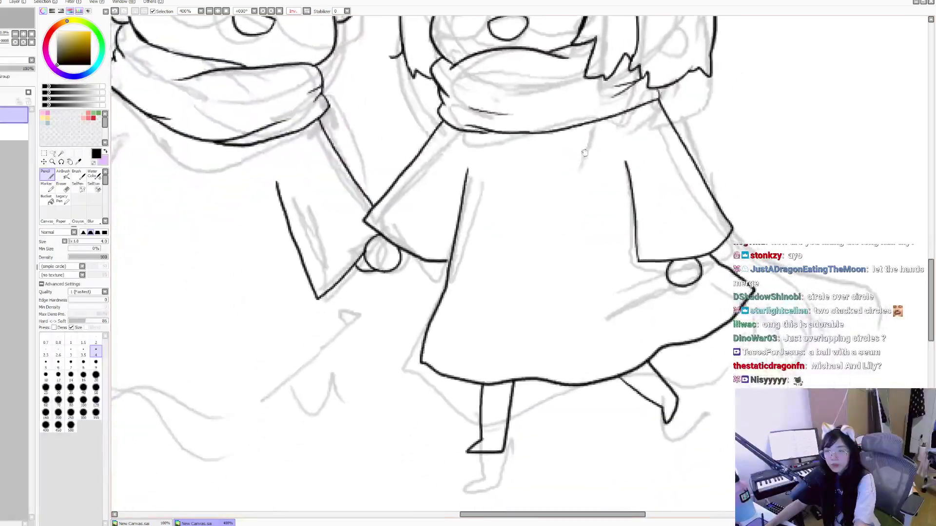
scroll(604, 274, "up", 4)
Step: Redraw the boy's long robe side line at a steeper angle
left_click_drag(604, 274, 656, 154)
key("h")
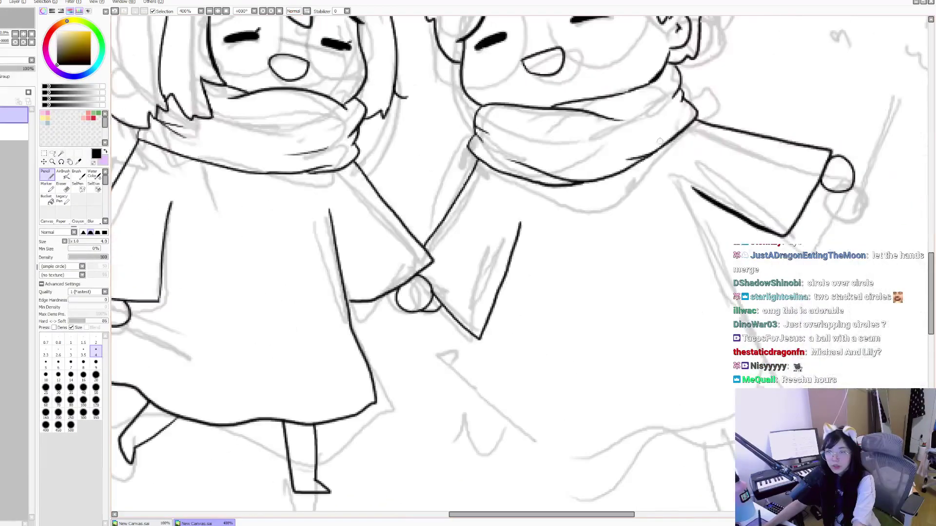
left_click_drag(601, 227, 562, 195)
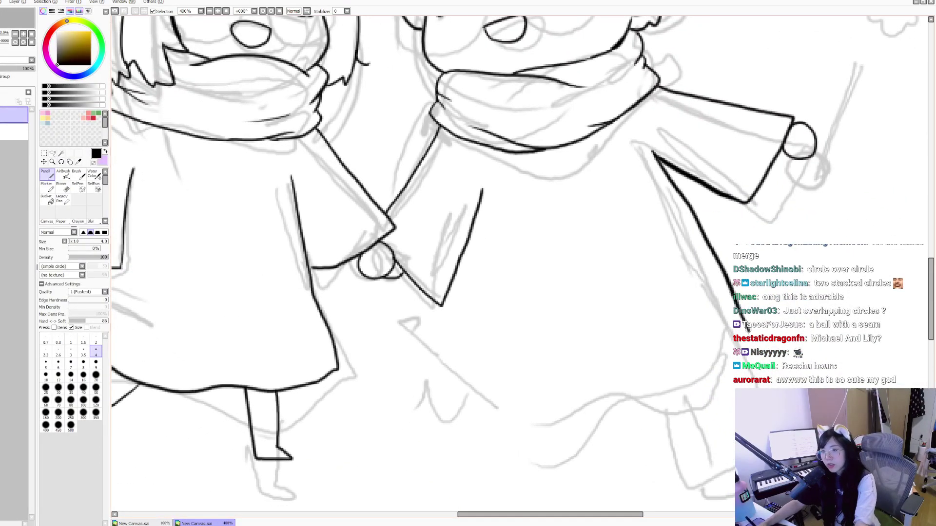
key("h")
key("ctrl+z")
mouse_move(391, 151)
left_mouse_down()
mouse_move(286, 334)
mouse_move(354, 365)
left_mouse_up()
key("ctrl+z")
mouse_move(389, 150)
left_mouse_down()
mouse_move(306, 349)
mouse_move(472, 412)
mouse_move(604, 375)
mouse_move(638, 332)
mouse_move(603, 303)
mouse_move(462, 336)
mouse_move(564, 348)
mouse_move(754, 205)
left_mouse_up()
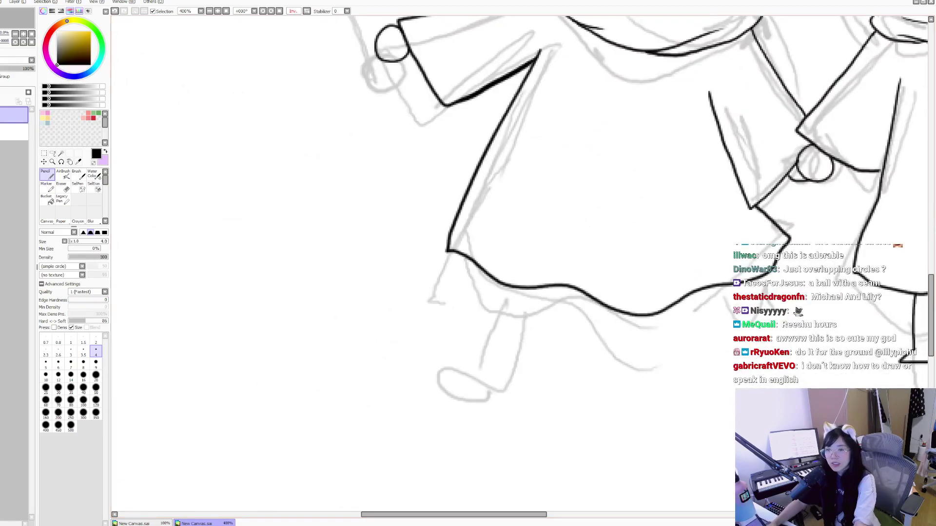
Step: Outline a boot and its foot below the boy's robe hem
mouse_move(506, 286)
left_mouse_down()
mouse_move(497, 322)
mouse_move(515, 343)
mouse_move(534, 327)
mouse_move(540, 290)
left_mouse_up()
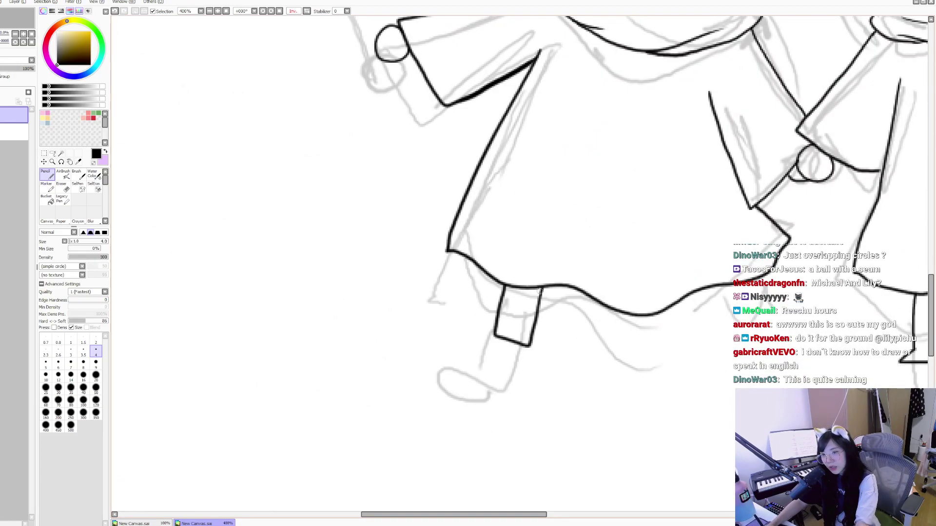
mouse_move(494, 331)
left_mouse_down()
mouse_move(475, 344)
mouse_move(522, 364)
mouse_move(530, 346)
left_mouse_up()
mouse_move(287, 257)
left_mouse_down()
mouse_move(470, 354)
mouse_move(526, 281)
left_mouse_up()
mouse_move(551, 330)
left_mouse_down()
mouse_move(579, 348)
mouse_move(579, 381)
mouse_move(615, 348)
mouse_move(610, 335)
mouse_move(593, 314)
mouse_move(567, 378)
mouse_move(603, 358)
mouse_move(582, 315)
mouse_move(583, 359)
mouse_move(571, 385)
mouse_move(603, 366)
mouse_move(591, 329)
left_mouse_up()
key("ctrl+z")
key("ctrl+z")
key("ctrl+z")
Step: Rework the right figure's boot line, trying and undoing an ankle crease, then view the whole canvas
mouse_move(618, 291)
left_mouse_down()
mouse_move(494, 344)
mouse_move(469, 374)
mouse_move(506, 383)
mouse_move(495, 343)
left_mouse_up()
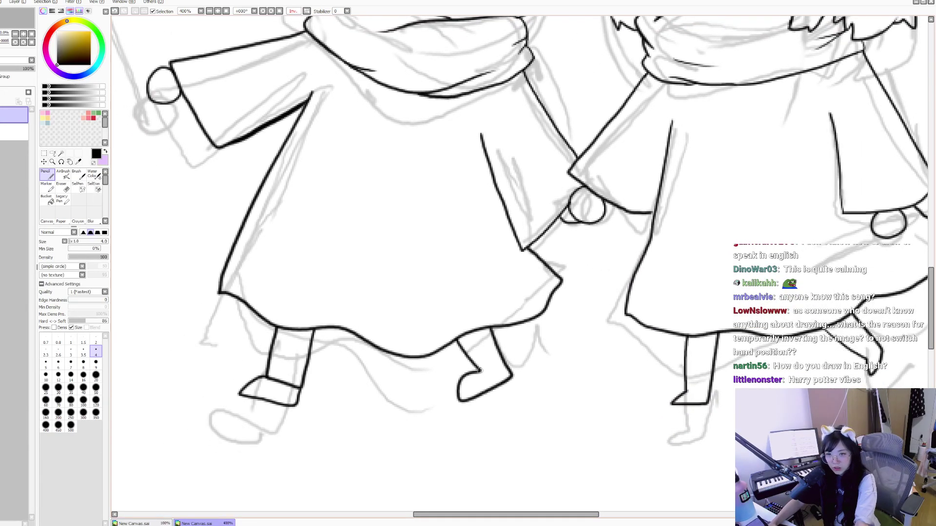
mouse_move(540, 291)
left_mouse_down()
mouse_move(535, 358)
mouse_move(539, 237)
left_mouse_up()
key("ctrl+z")
key("ctrl+z")
mouse_move(451, 290)
left_mouse_down()
mouse_move(474, 330)
mouse_move(456, 340)
mouse_move(460, 354)
mouse_move(505, 325)
mouse_move(481, 276)
left_mouse_up()
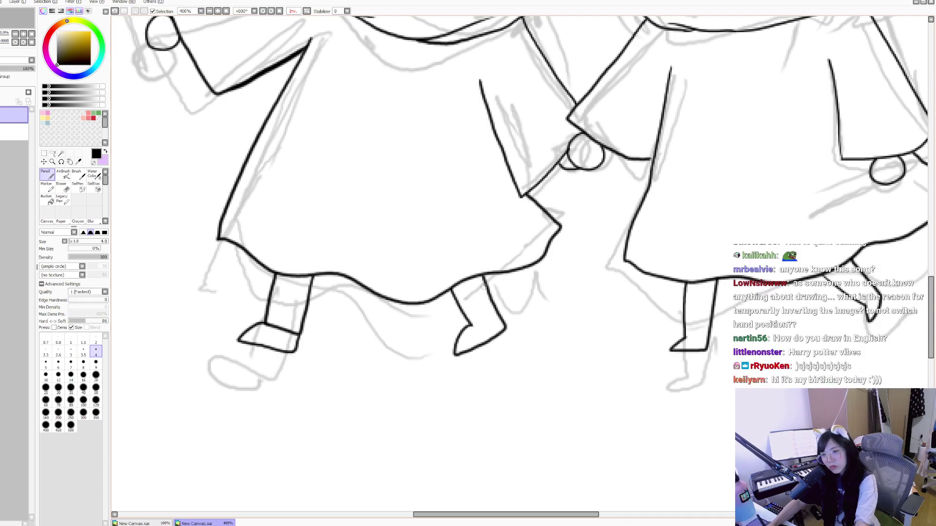
key("ctrl+z")
left_click_drag(620, 215, 449, 244)
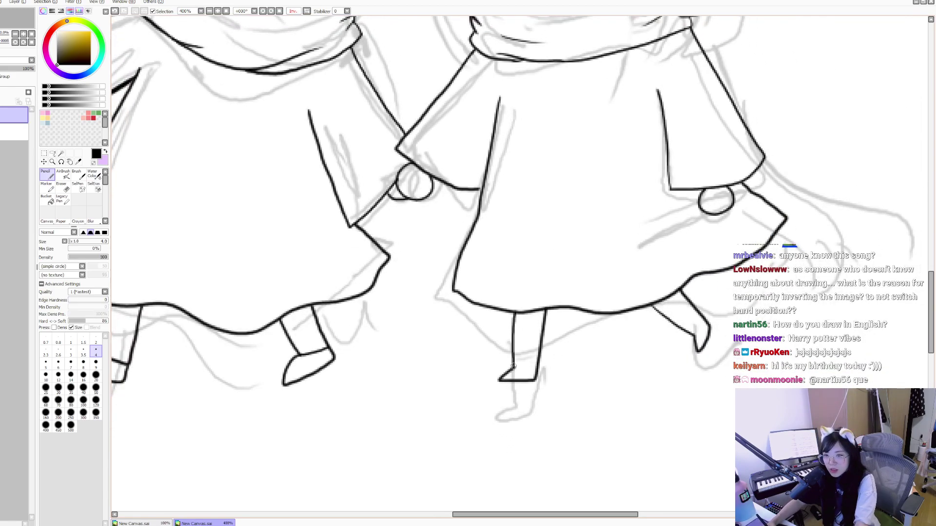
left_click_drag(513, 341, 538, 341)
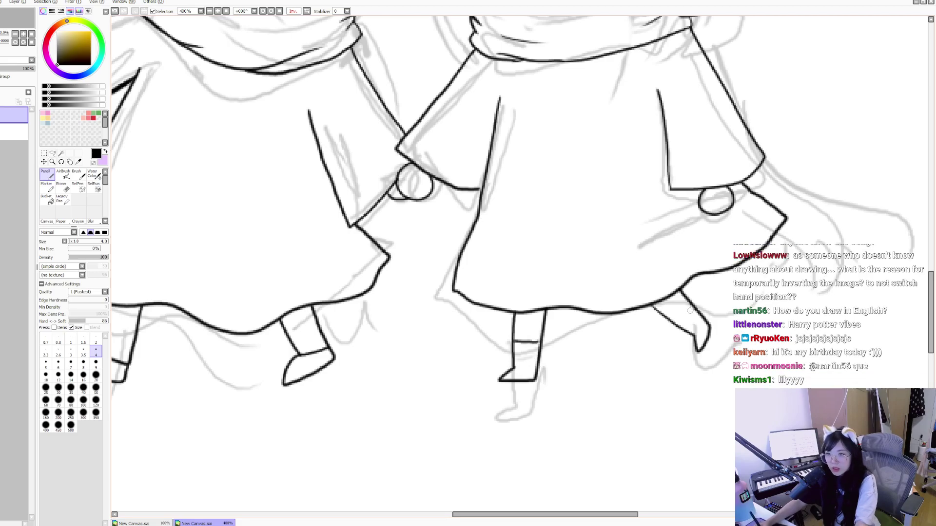
key("ctrl+z")
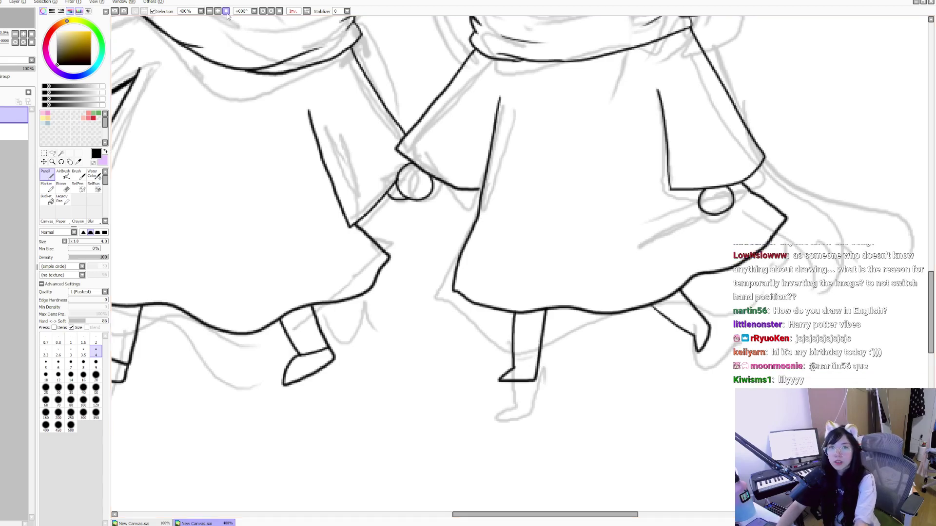
left_click(226, 11)
left_click_drag(485, 156, 472, 150)
Step: Clear the rough sketch layer, leaving the lineart layer active
key("h")
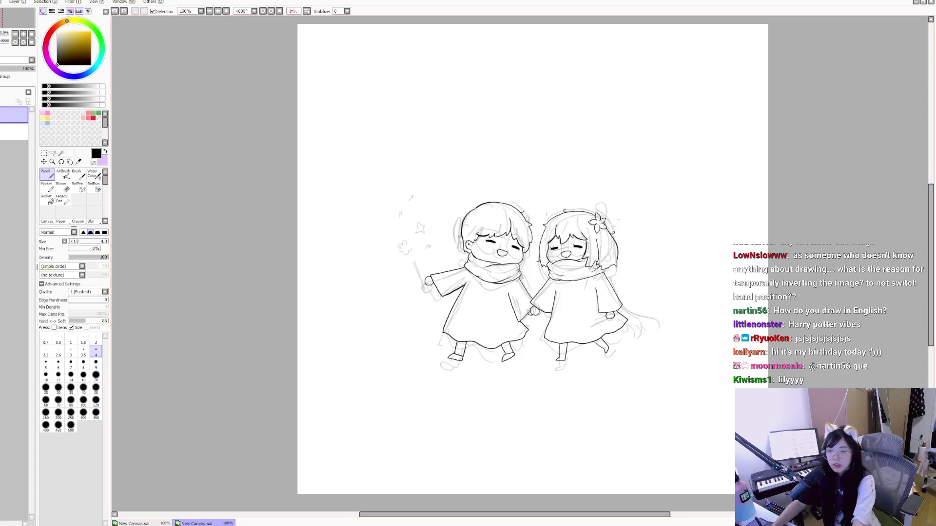
left_click(52, 162)
left_click(11, 129)
key("ctrl+a")
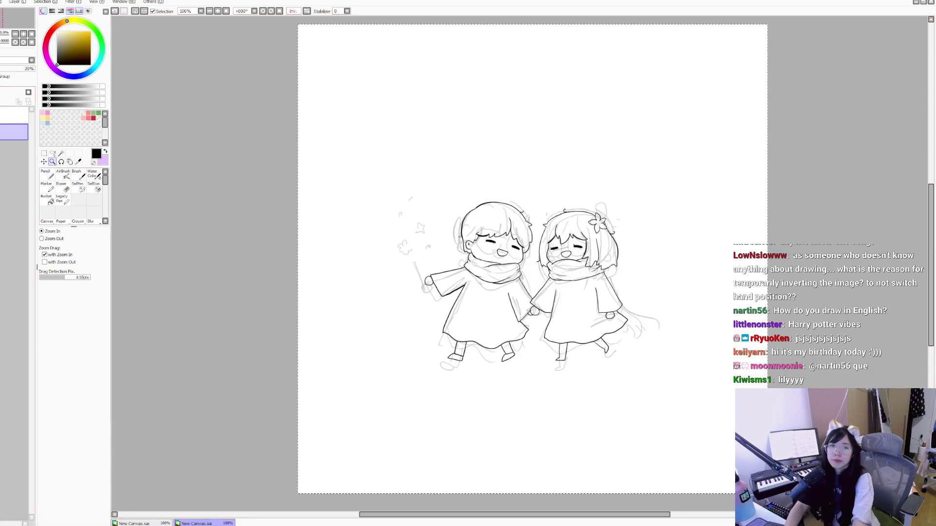
key("ctrl+x")
left_click(12, 115)
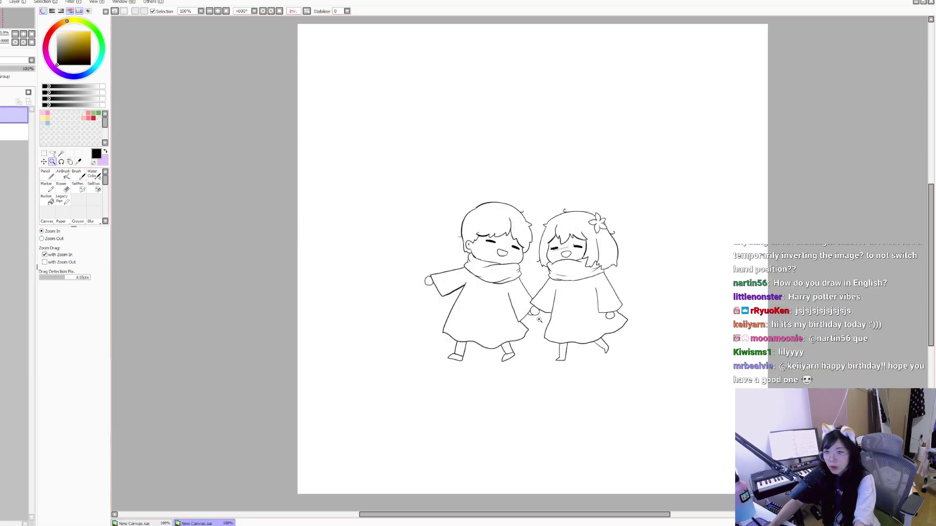
Step: Zoom in on the characters' faces and set a small eraser of size 3.5
left_click(556, 282)
left_click(552, 281)
left_click(552, 268)
left_click(554, 251)
left_click_drag(565, 224, 566, 249)
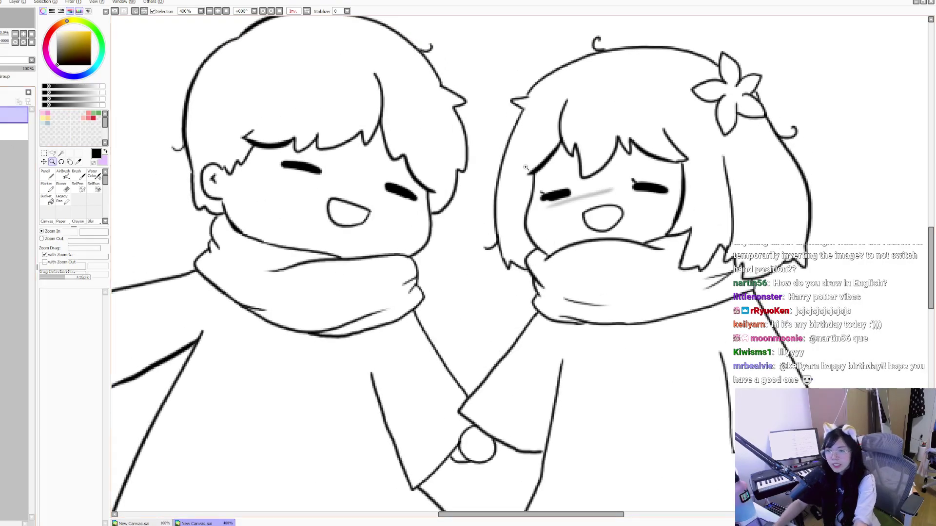
key("e")
left_click(83, 311)
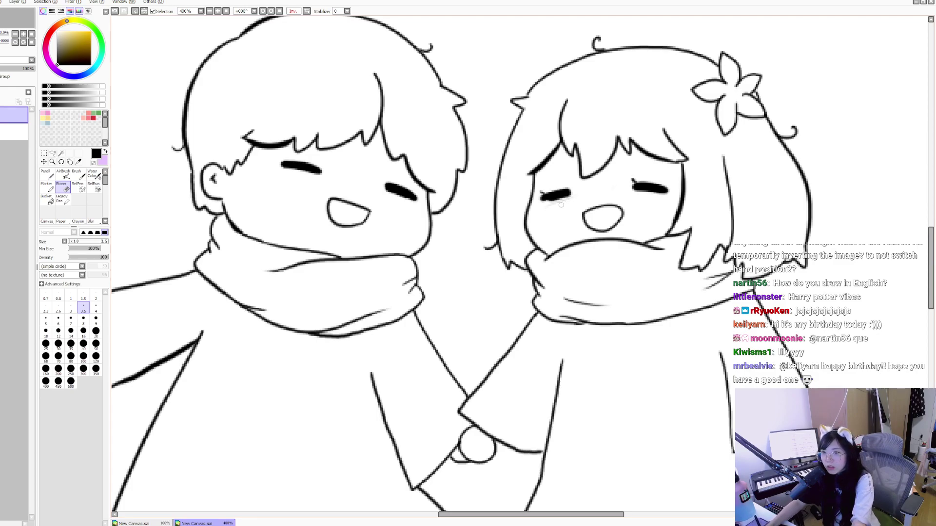
Step: Inspect the boy's hand up close, then flip the lineart horizontally
key("z")
left_click_drag(612, 278, 666, 142)
left_click_drag(358, 122, 703, 197)
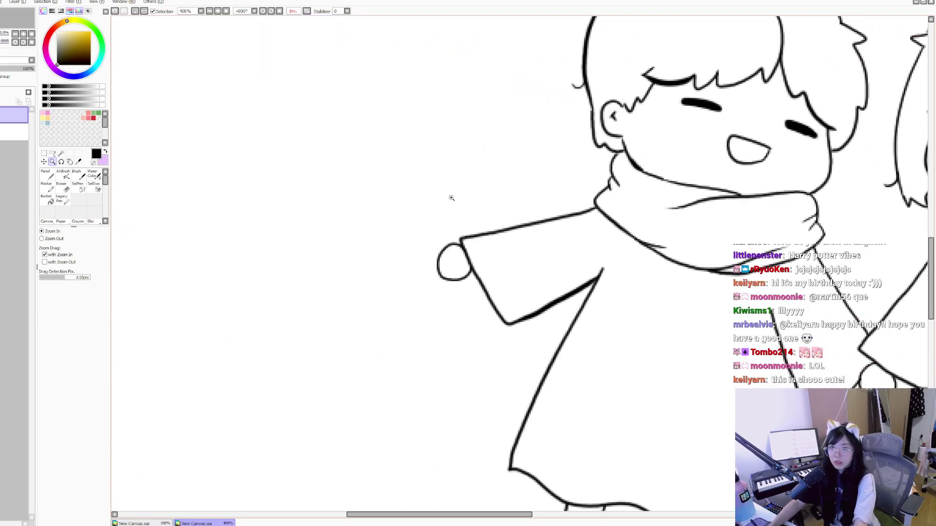
left_click(405, 195)
left_click(225, 11)
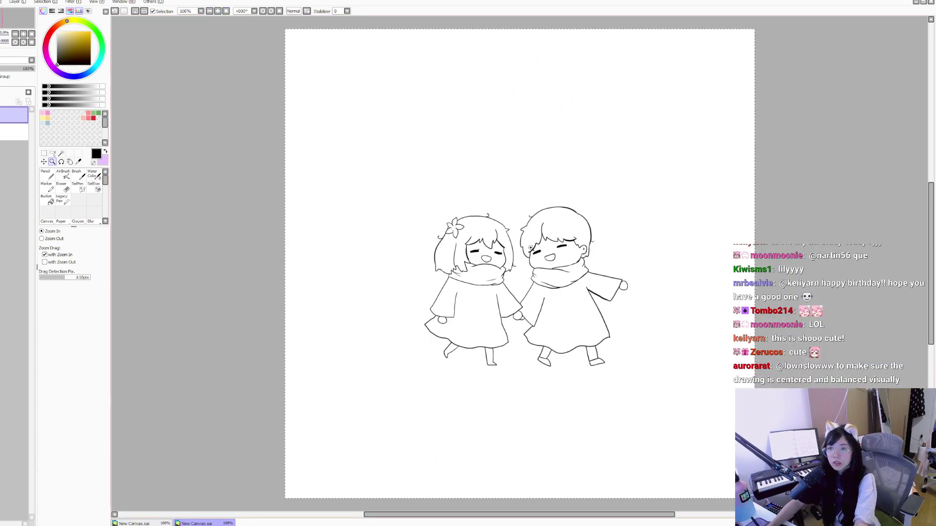
left_click(44, 153)
key("ctrl+t")
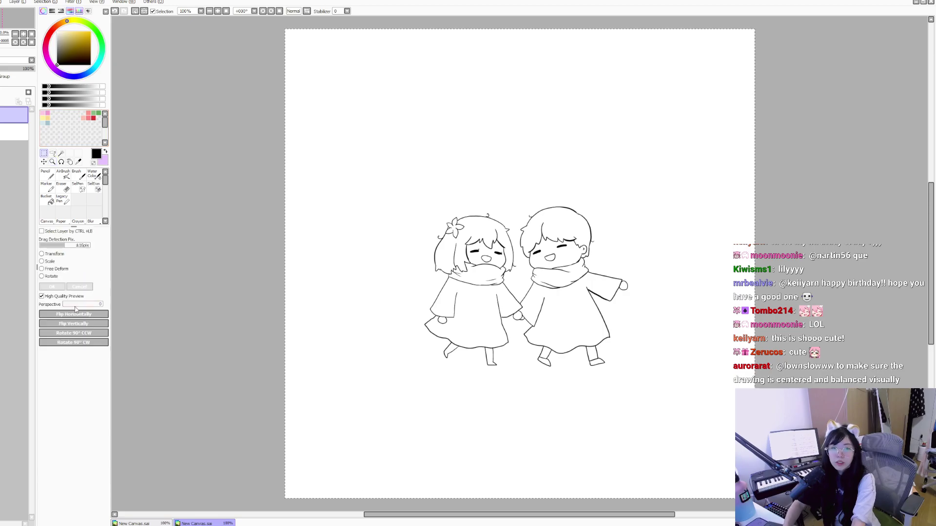
left_click(74, 314)
key("Return")
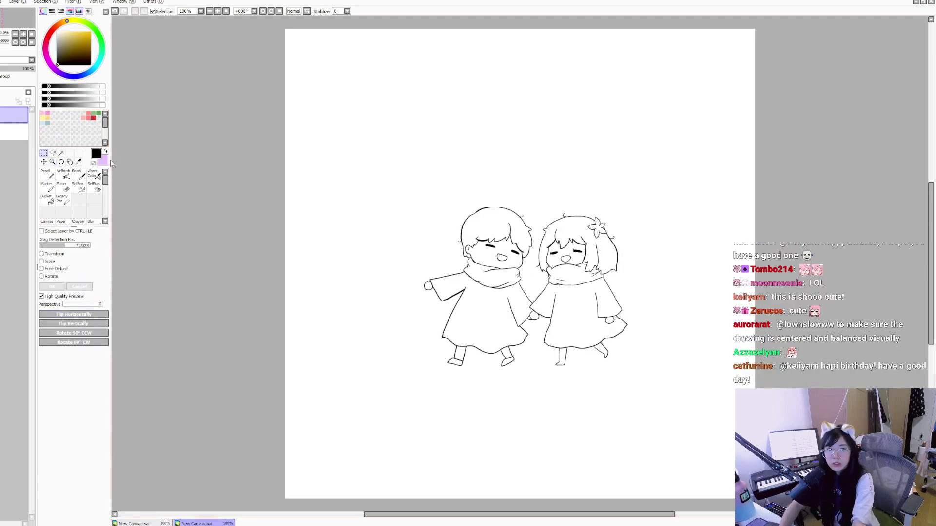
Step: Erase parts of the girl's right-side hair outline with eraser sizes 16 and 8
left_click(61, 161)
left_click_drag(519, 259, 521, 257)
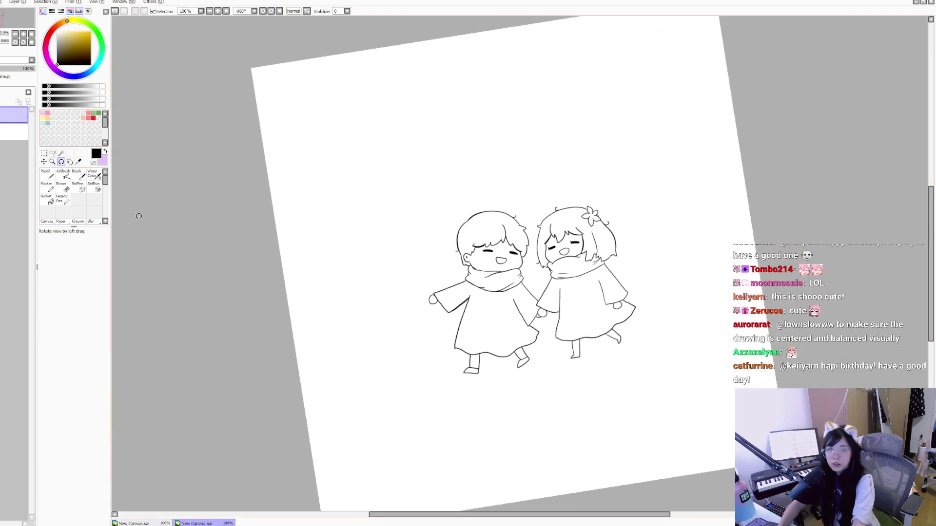
left_click(52, 161)
left_click(226, 11)
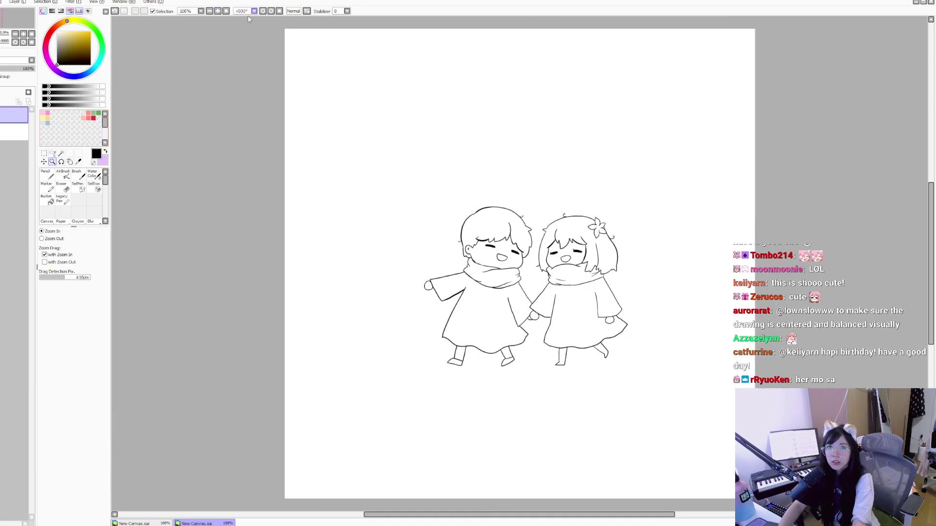
left_click(614, 243)
left_click(614, 243)
left_click(614, 243)
mouse_move(613, 242)
left_mouse_down()
mouse_move(563, 211)
mouse_move(571, 233)
left_mouse_up()
left_click(565, 214)
key("e")
left_click_drag(566, 205, 561, 220)
key("bracketright")
key("bracketright")
key("bracketright")
key("bracketright")
key("bracketright")
key("bracketright")
key("bracketright")
key("bracketright")
key("bracketright")
key("bracketright")
mouse_move(580, 251)
left_mouse_down()
mouse_move(574, 344)
mouse_move(561, 352)
mouse_move(566, 209)
mouse_move(541, 193)
mouse_move(537, 170)
left_mouse_up()
key("bracketleft")
key("bracketleft")
key("bracketleft")
key("bracketleft")
key("bracketleft")
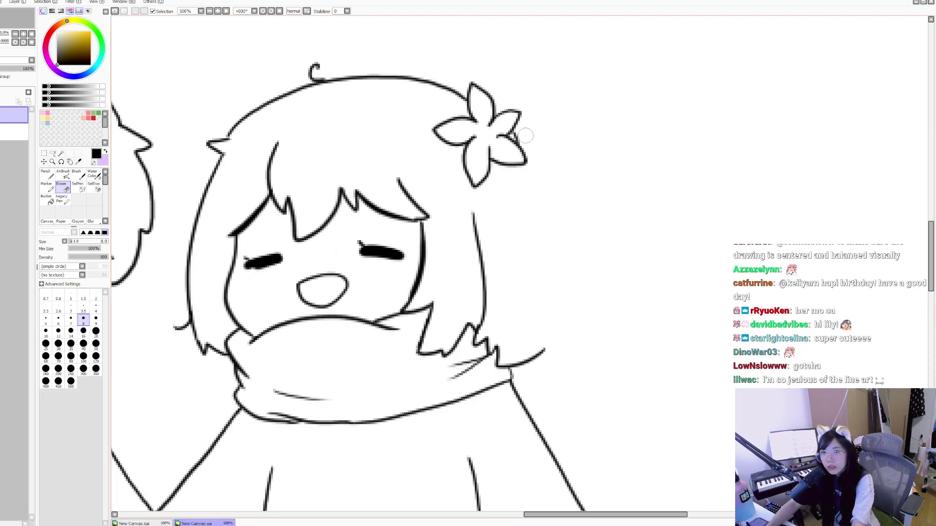
Step: Draw a long hair strand down from the flower, checking both faces mirrored
key("ctrl+space")
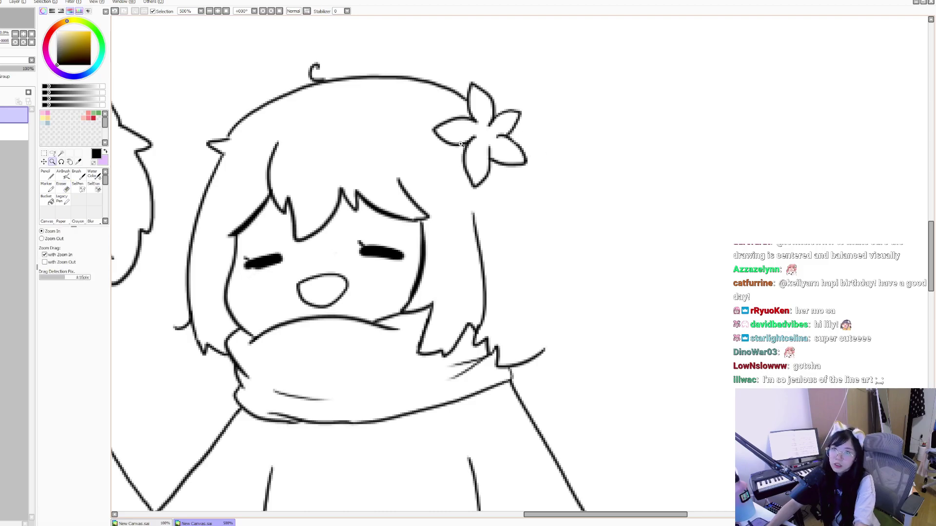
left_click(46, 175)
left_click_drag(511, 128, 579, 282)
key("ctrl+z")
mouse_move(511, 126)
left_mouse_down()
mouse_move(556, 217)
mouse_move(564, 261)
left_mouse_up()
key("ctrl+z")
mouse_move(510, 128)
left_mouse_down()
mouse_move(564, 261)
mouse_move(574, 320)
mouse_move(550, 352)
left_mouse_up()
key("h")
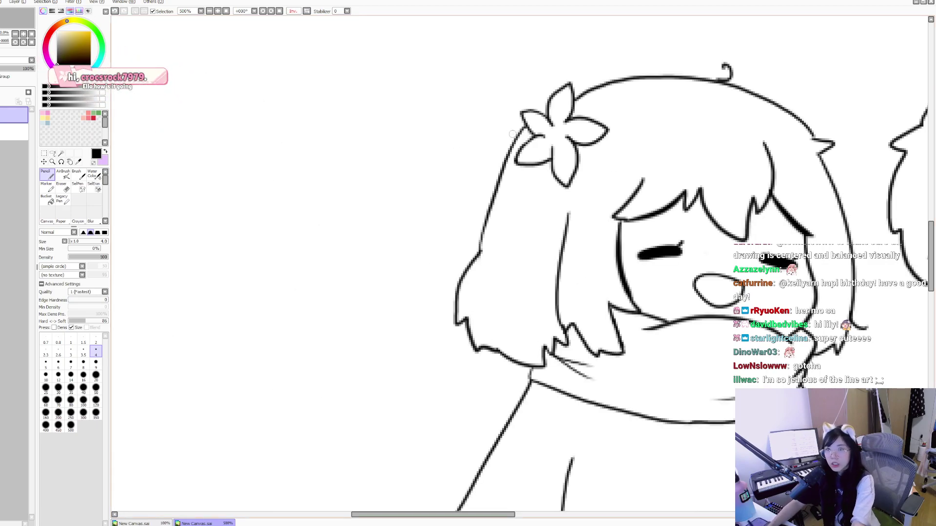
key("h")
left_click_drag(157, 267, 523, 221)
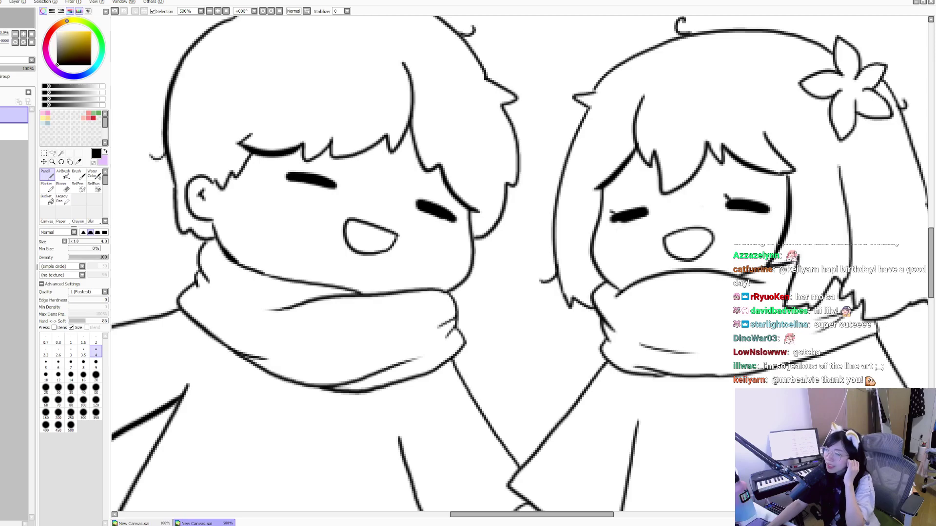
key("h")
mouse_move(588, 183)
left_mouse_down()
mouse_move(580, 127)
mouse_move(606, 187)
left_mouse_up()
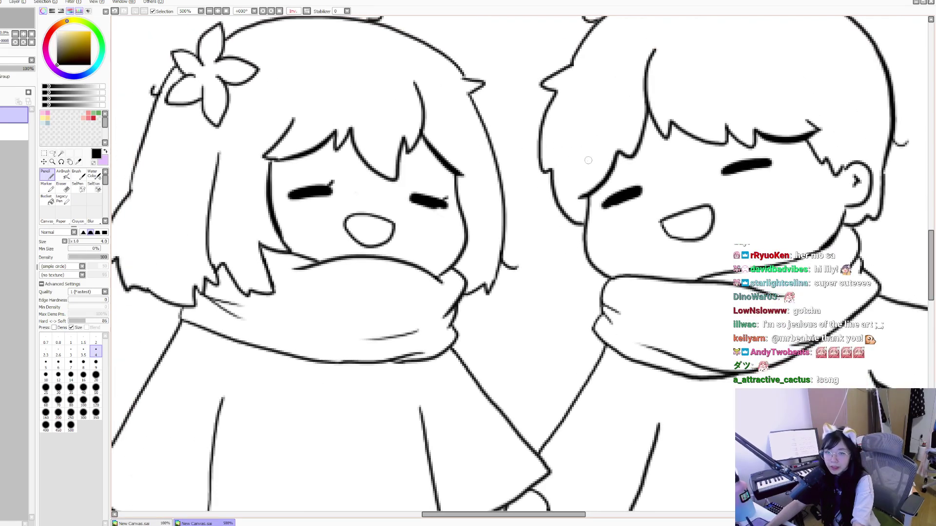
Step: Draw the wand's stick from the boy's hand and trim its top end
key("h")
scroll(536, 146, "down", 15)
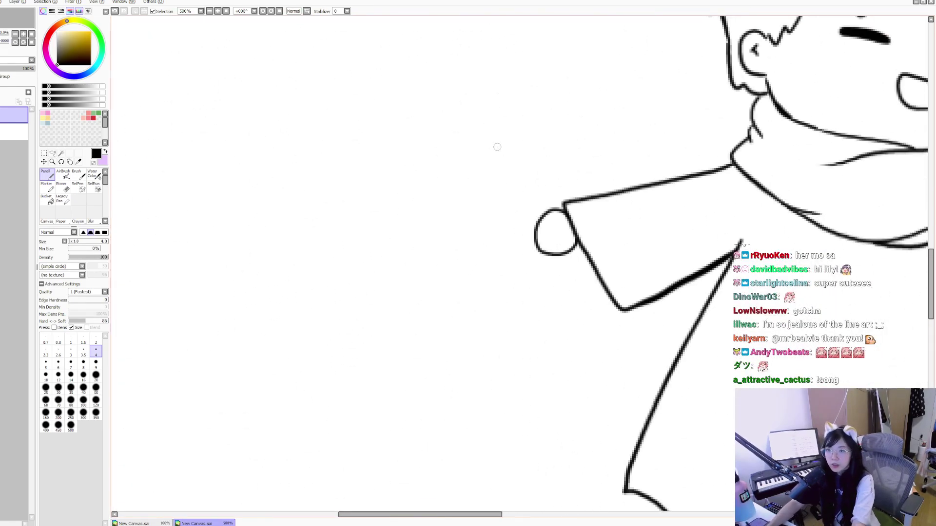
mouse_move(538, 218)
left_mouse_down()
mouse_move(477, 115)
mouse_move(541, 203)
left_mouse_up()
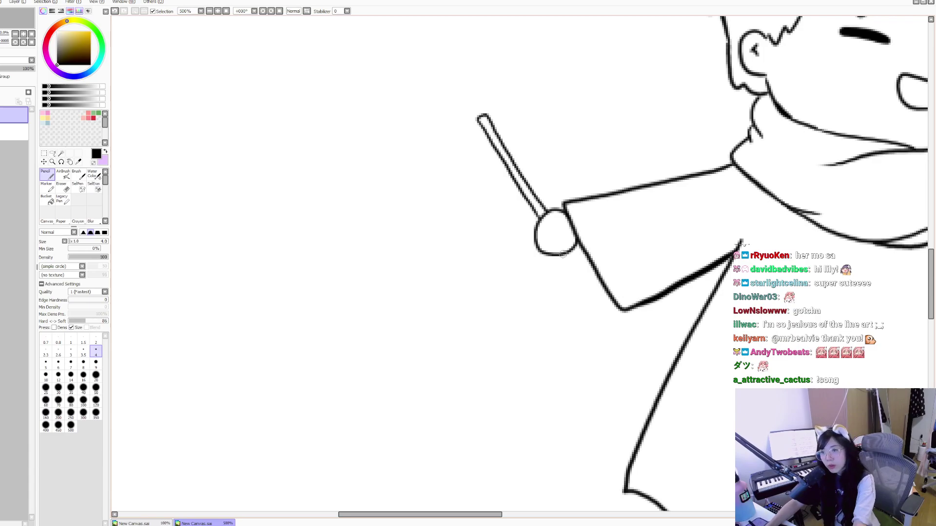
key("ctrl+z")
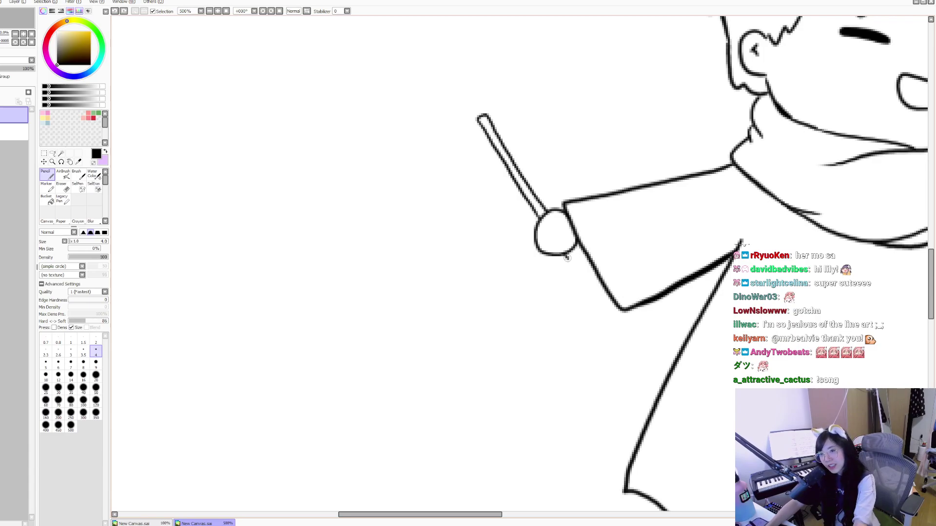
key("h")
key("h")
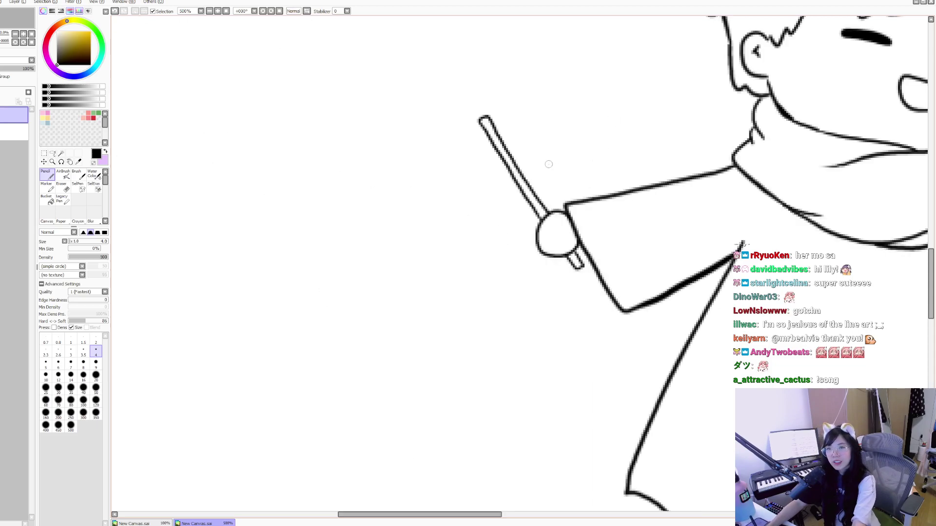
key("e")
left_click_drag(485, 116, 479, 122)
key("n")
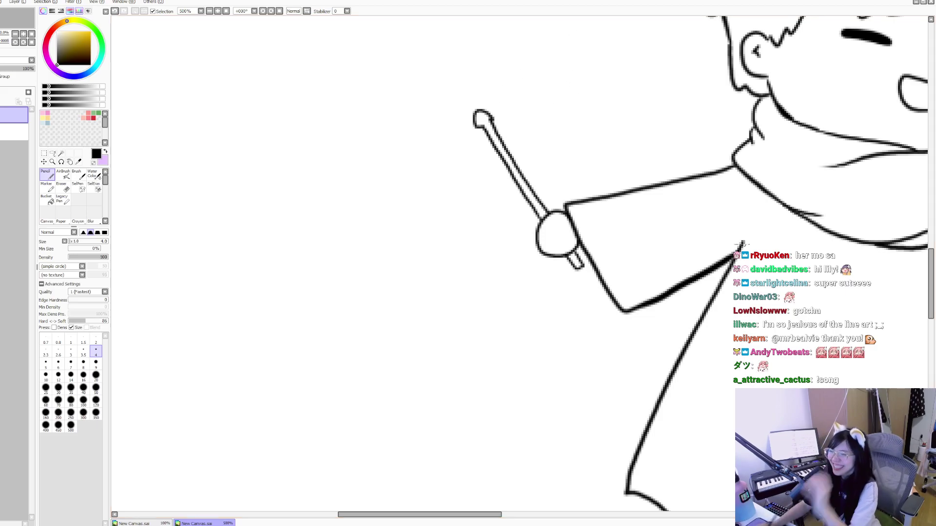
Step: Draw the forked twig's branches from the girl's other hand
left_click_drag(742, 244, 338, 113)
mouse_move(586, 186)
left_mouse_down()
mouse_move(267, 188)
mouse_move(191, 170)
left_mouse_up()
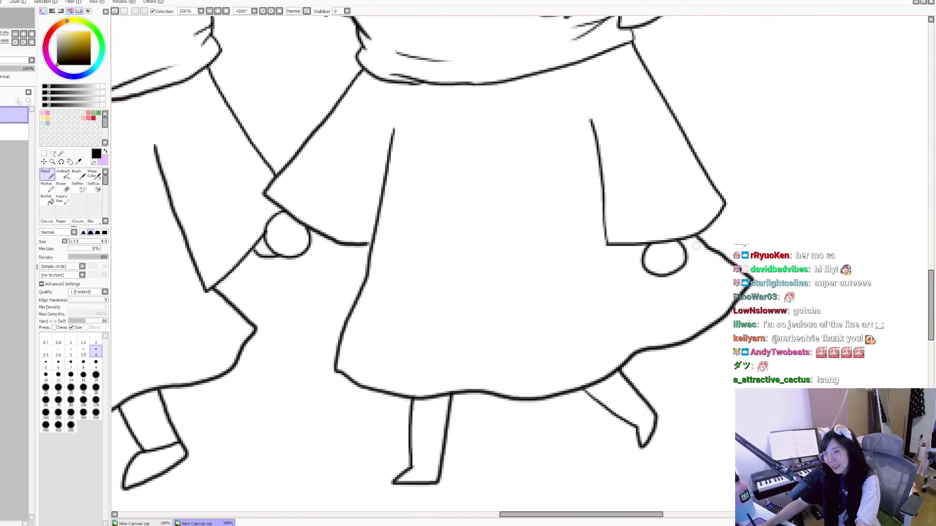
left_click_drag(689, 249, 732, 243)
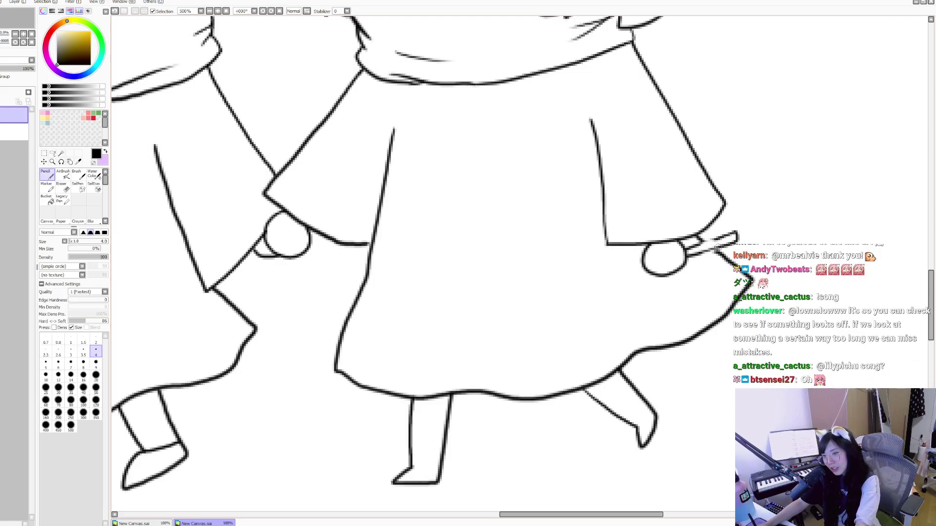
key("h")
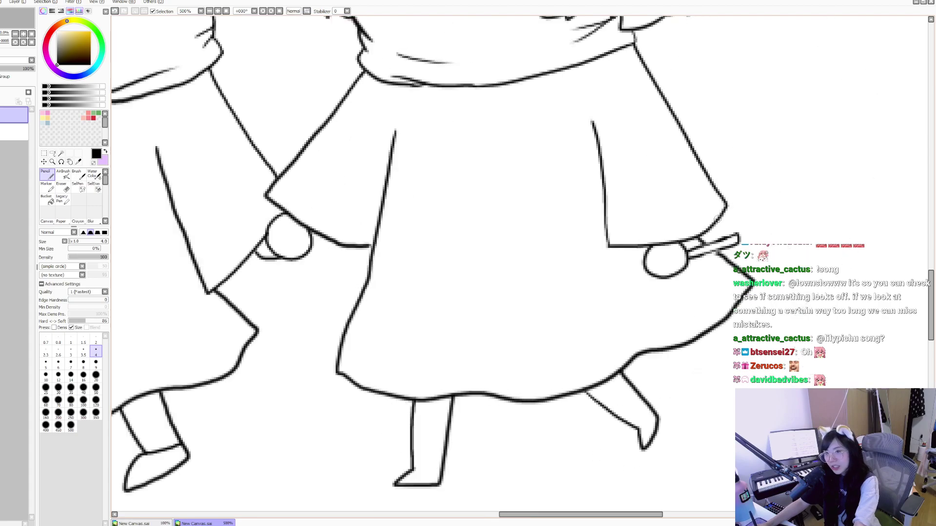
key("h")
mouse_move(654, 253)
left_mouse_down()
mouse_move(694, 250)
mouse_move(598, 274)
left_mouse_up()
key("ctrl+z")
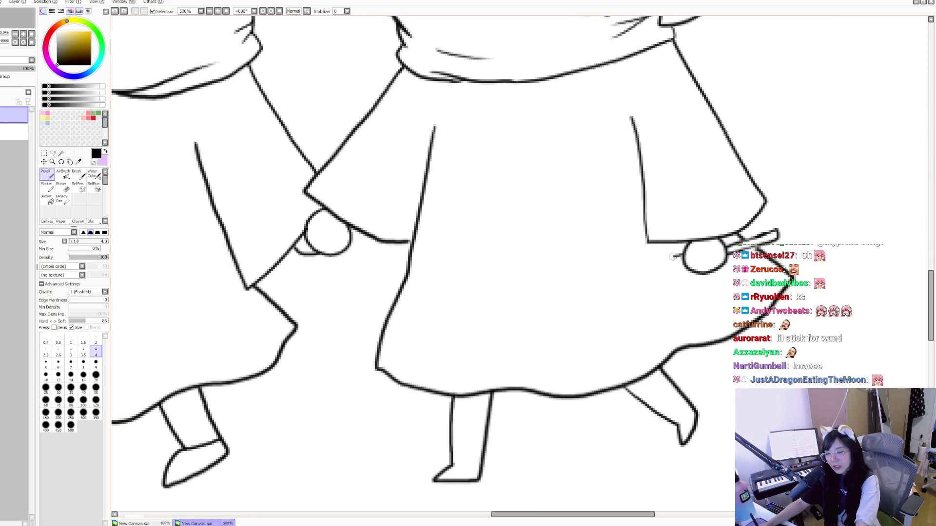
mouse_move(632, 245)
left_mouse_down()
mouse_move(643, 259)
mouse_move(634, 269)
mouse_move(678, 265)
left_mouse_up()
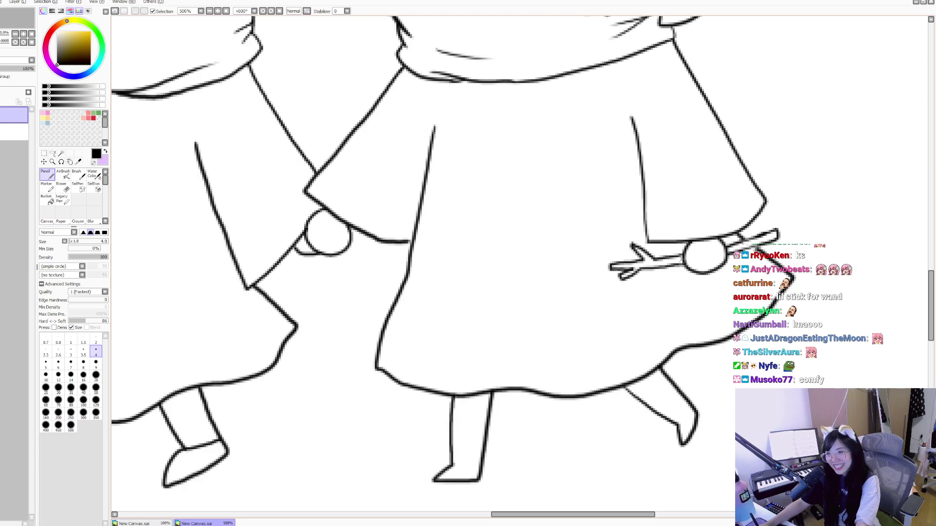
key("h")
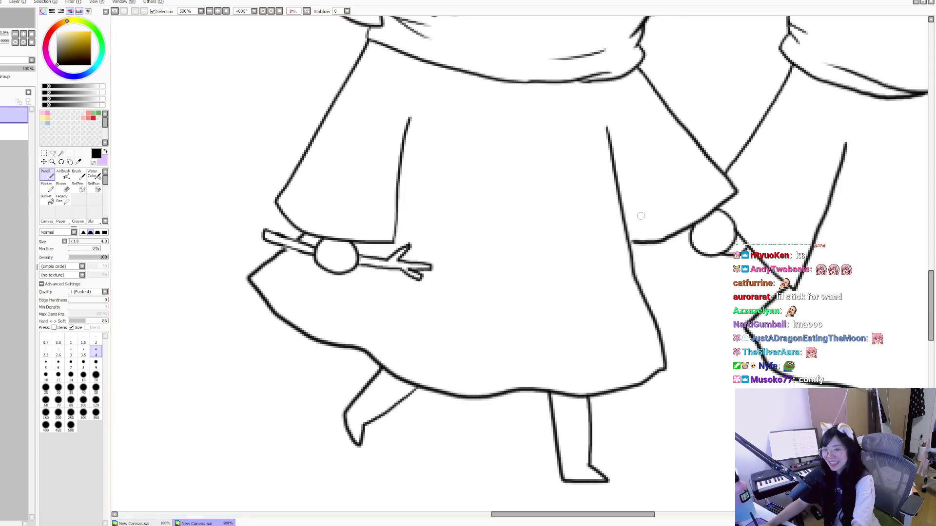
key("h")
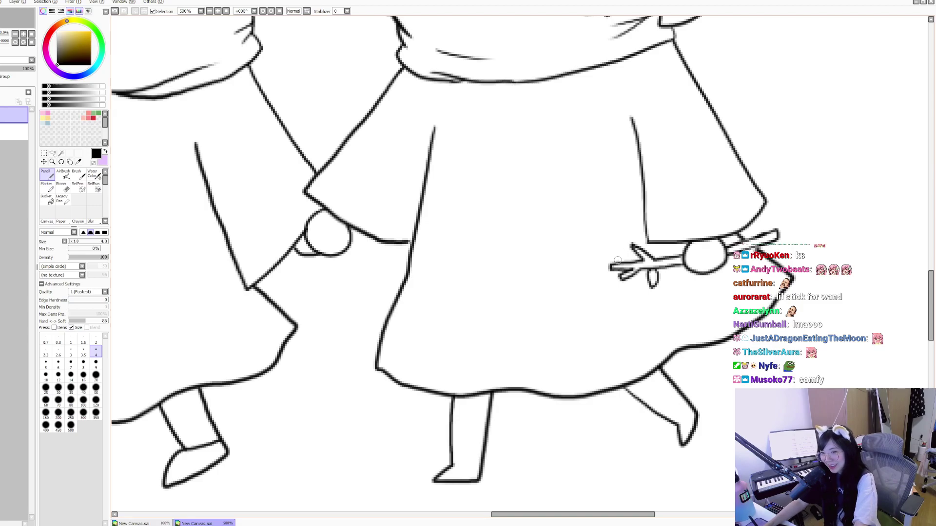
mouse_move(584, 185)
left_mouse_down()
mouse_move(671, 185)
mouse_move(647, 208)
left_mouse_up()
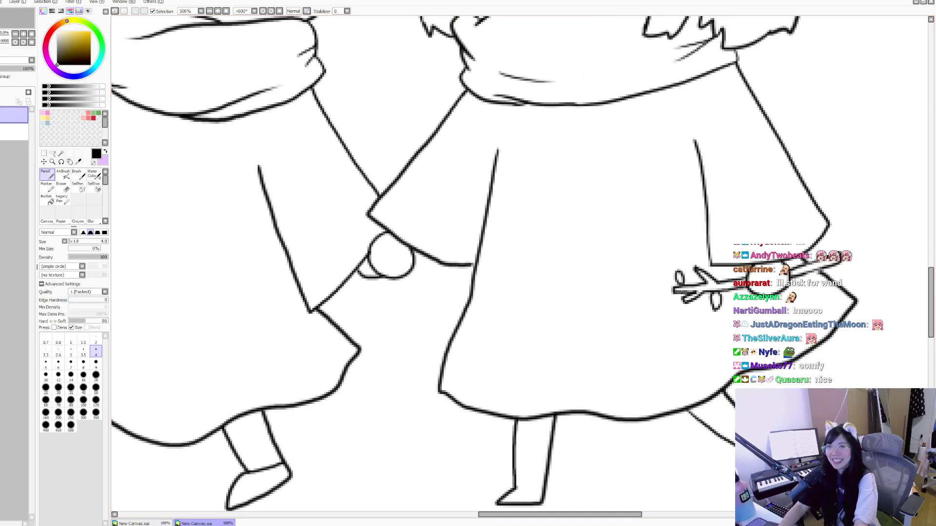
Step: Reset the view to the whole canvas and zoom in on the two characters
left_click(226, 11)
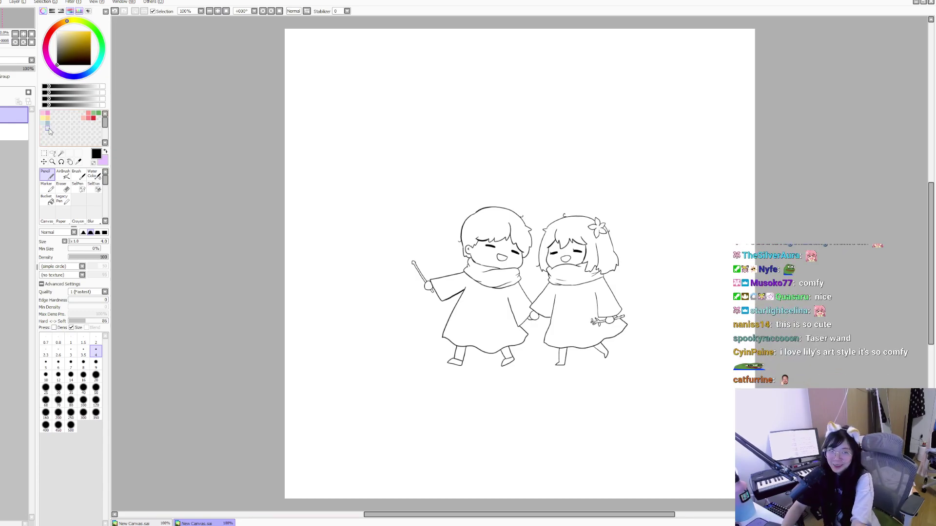
left_click(52, 162)
left_click_drag(535, 239, 542, 198)
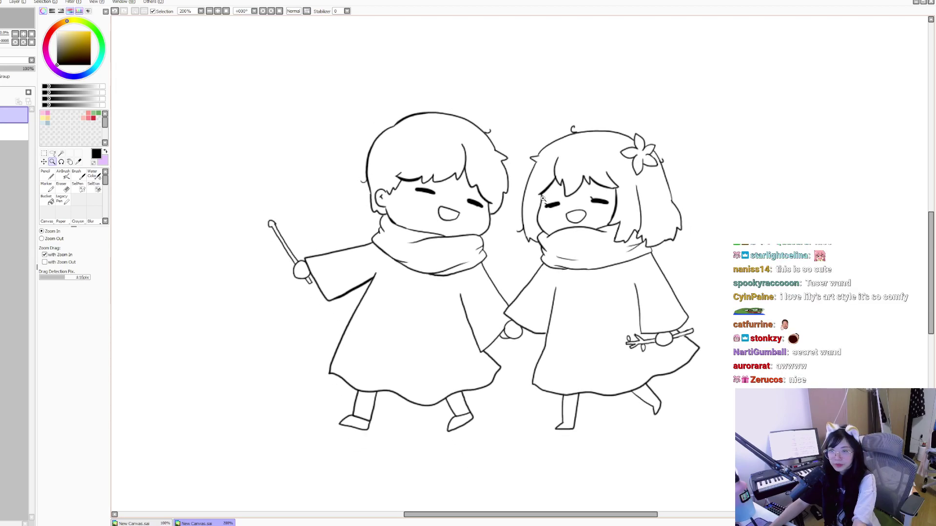
left_click_drag(572, 158, 524, 199)
left_click(531, 180)
left_click(437, 233)
left_click(227, 11)
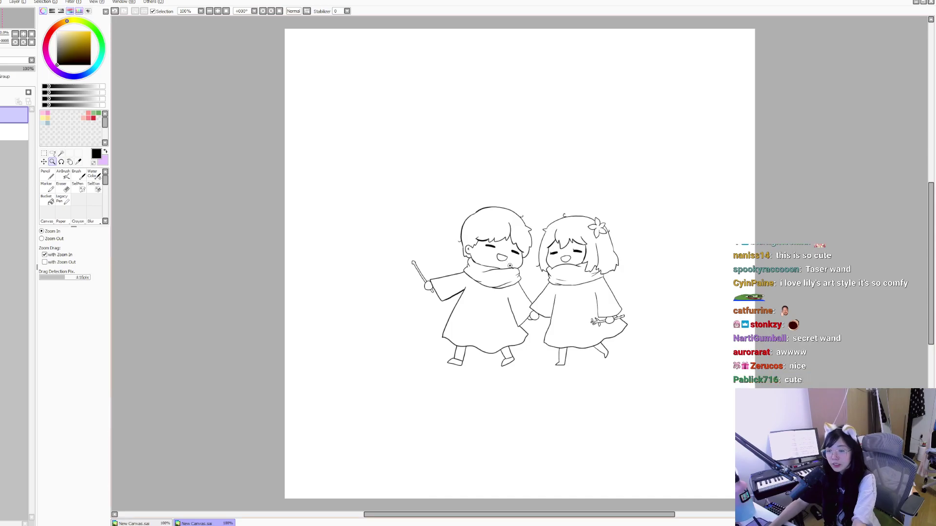
left_click(531, 276)
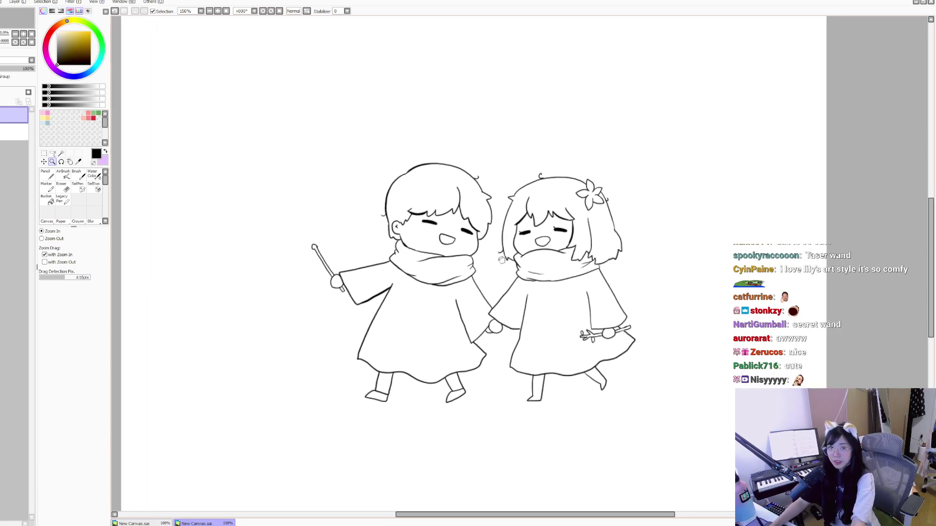
Step: Zoom out and move the whole drawing slightly left and down on the canvas
key("minus")
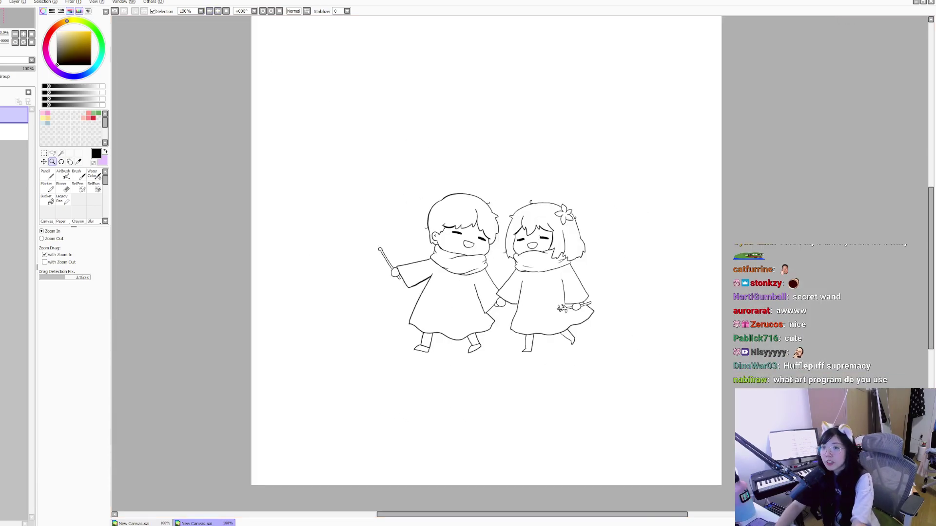
key("ctrl+t")
mouse_move(529, 288)
left_mouse_down()
mouse_move(506, 292)
mouse_move(552, 298)
mouse_move(502, 302)
mouse_move(504, 291)
left_mouse_up()
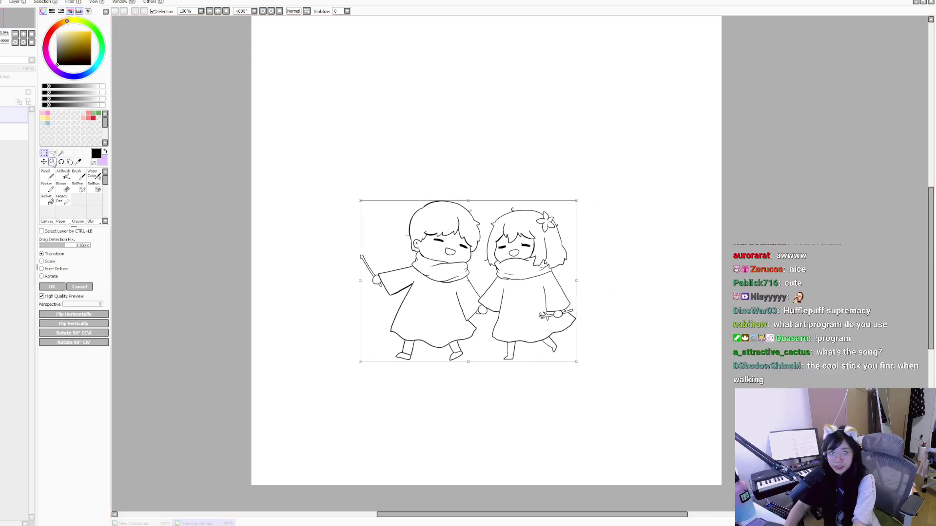
key("Return")
Step: Add a new layer above the lineart and zoom in on the characters' feet
left_click(18, 2)
left_click(26, 11)
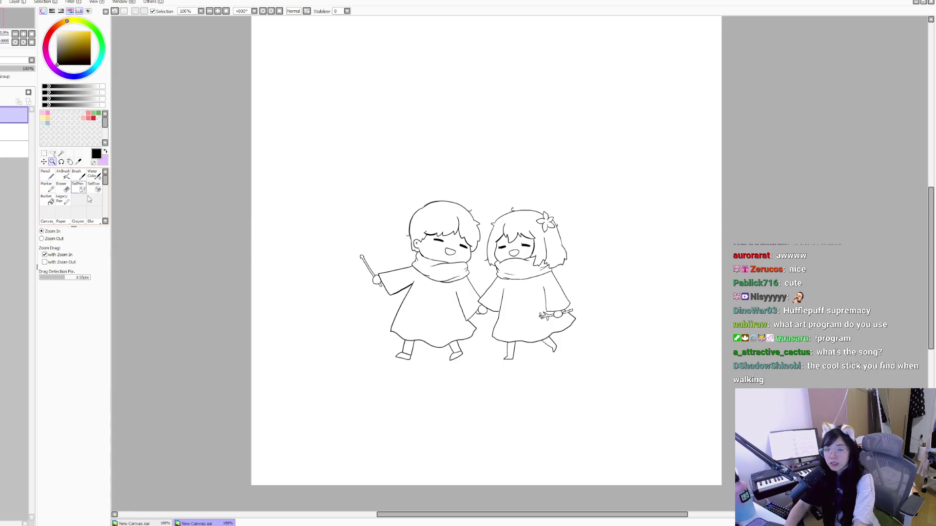
left_click(413, 344, "ctrl")
left_click(413, 344)
left_click(48, 176)
mouse_move(375, 346)
left_mouse_down()
mouse_move(420, 314)
mouse_move(384, 301)
left_mouse_up()
Step: Draw grass tufts around the characters' feet, redoing the strokes that went wrong
key("ctrl+z")
mouse_move(384, 335)
left_mouse_down()
mouse_move(379, 306)
mouse_move(399, 322)
mouse_move(405, 312)
mouse_move(416, 334)
left_mouse_up()
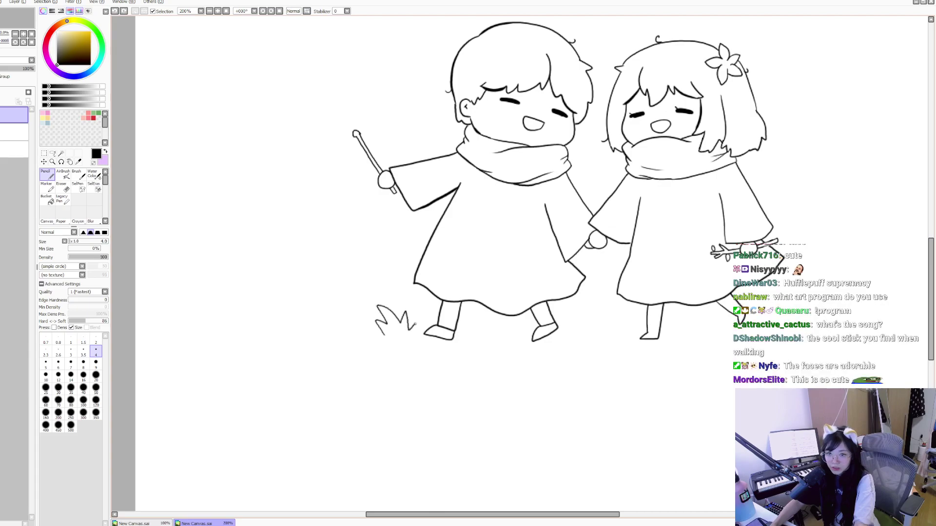
mouse_move(598, 318)
left_mouse_down()
mouse_move(605, 335)
mouse_move(513, 310)
left_mouse_up()
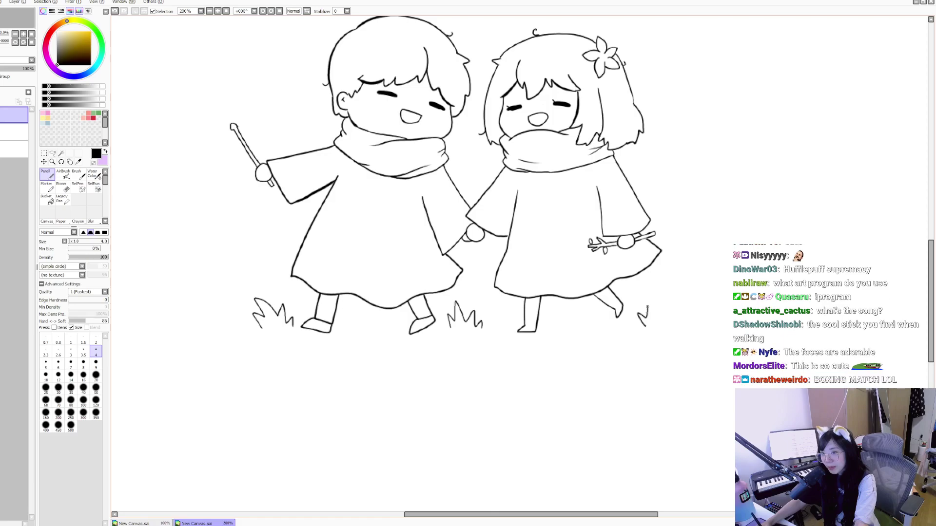
key("ctrl+z")
left_click_drag(652, 295, 662, 316)
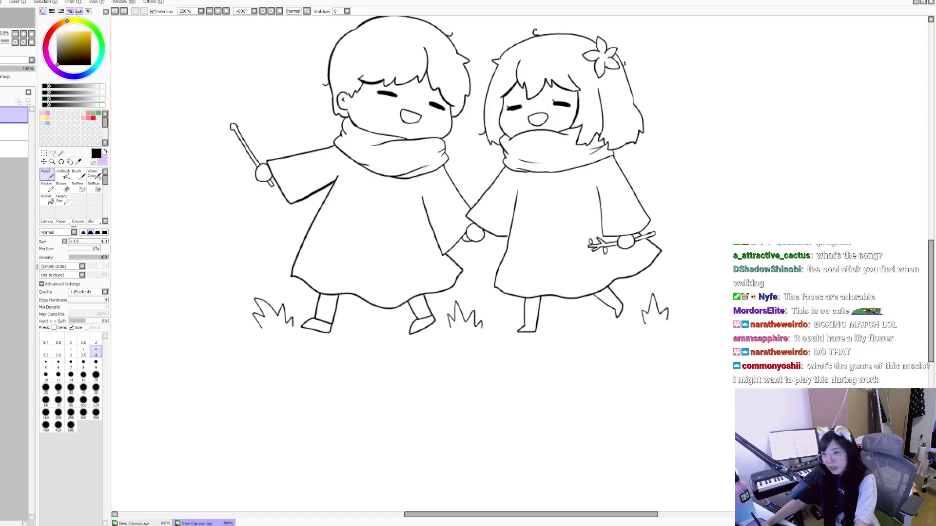
left_click_drag(761, 321, 698, 326)
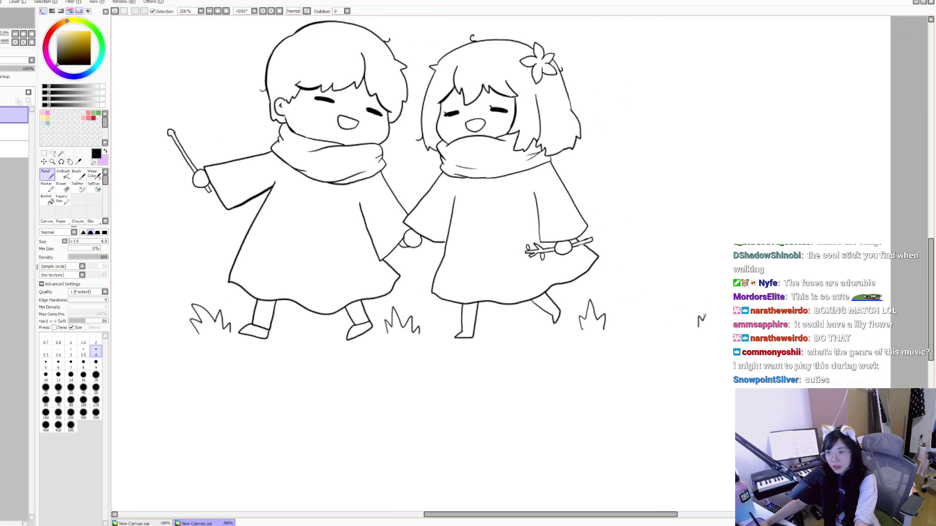
key("ctrl+z")
mouse_move(611, 270)
left_mouse_down()
mouse_move(792, 286)
mouse_move(715, 282)
mouse_move(729, 338)
mouse_move(744, 345)
left_mouse_up()
left_click_drag(644, 290, 696, 281)
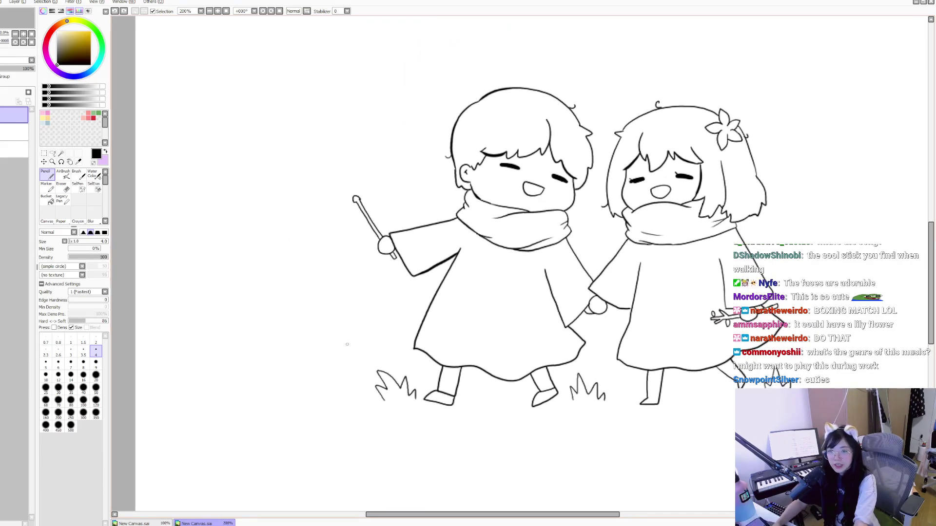
left_click_drag(380, 312, 334, 285)
mouse_move(708, 209)
left_mouse_down()
mouse_move(575, 225)
mouse_move(616, 215)
mouse_move(574, 199)
left_mouse_up()
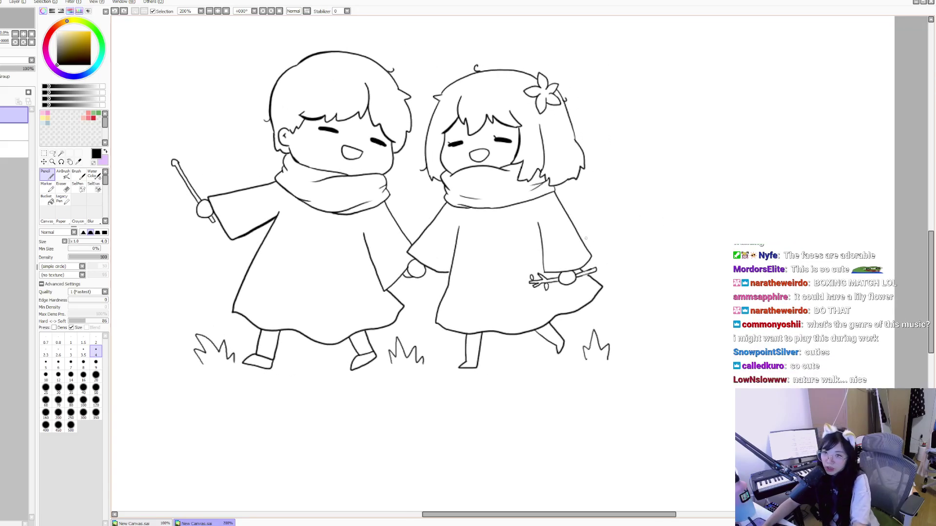
Step: Zoom in on the girl's twig and feet, then try a curve from her scarf and undo it
left_click(53, 163)
left_click(591, 268)
left_click_drag(598, 278, 548, 289)
left_click(48, 177)
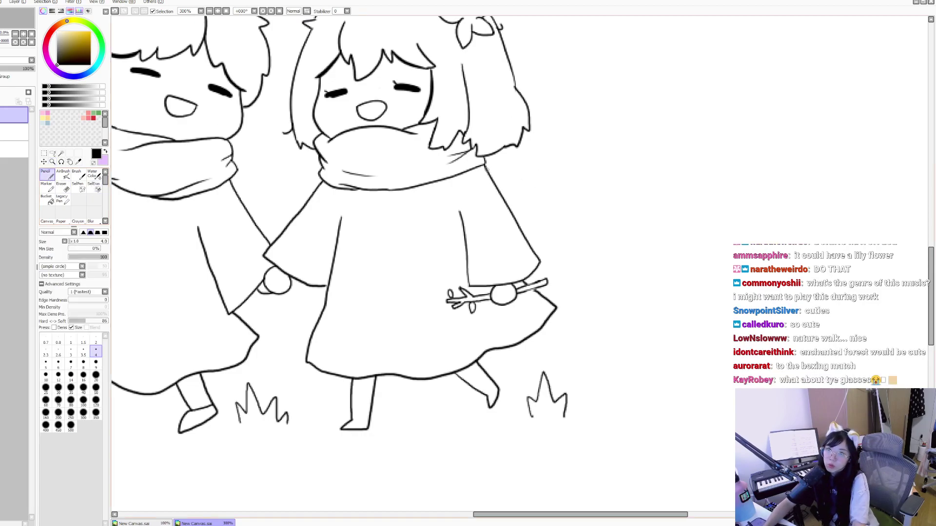
left_click_drag(486, 166, 586, 288)
key("ctrl+z")
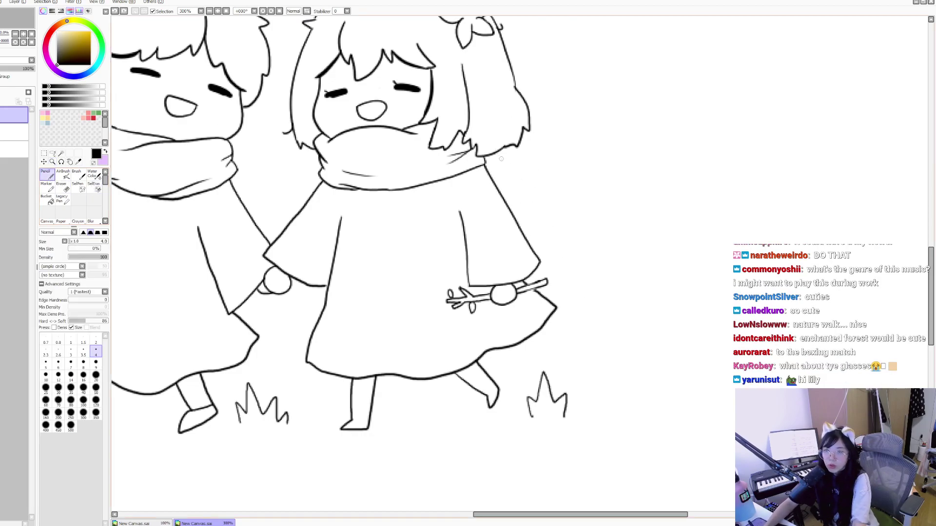
Step: Zoom in on the girl's dress at 400% and return to the fine pencil
key("e")
left_click(15, 132)
left_click(52, 161)
left_click(122, 155)
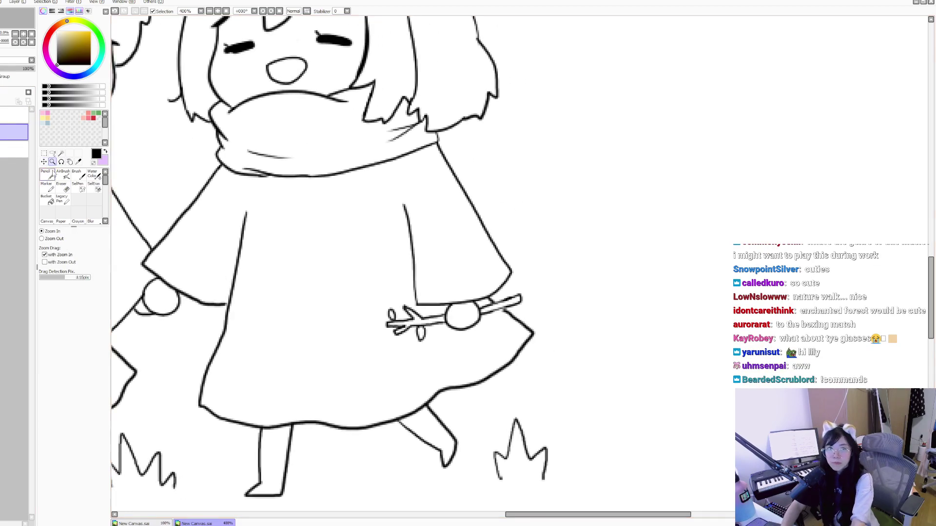
key("n")
key("e")
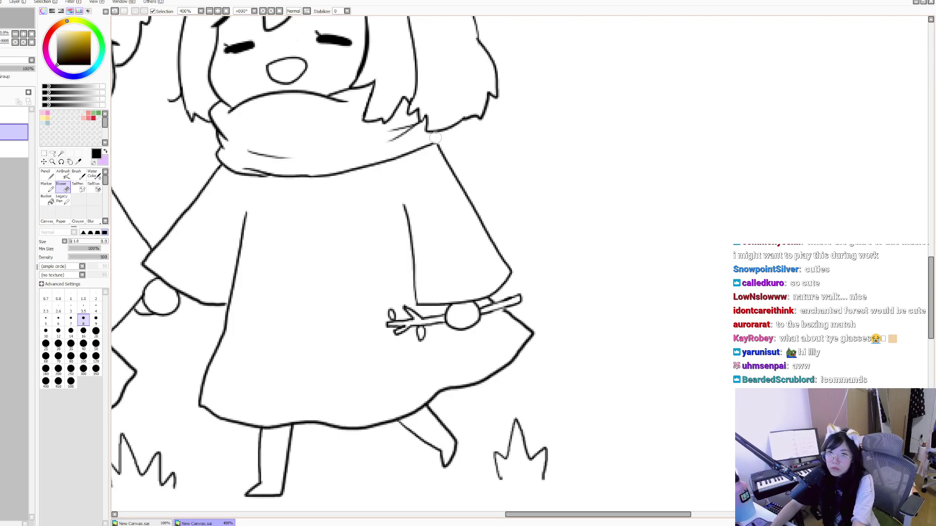
key("n")
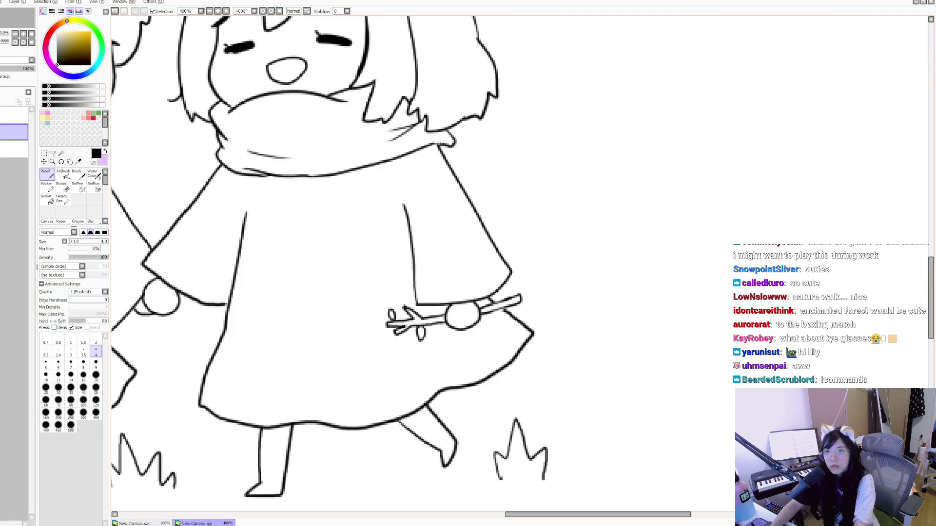
Step: Draw a long curved scarf tail trailing from the girl's scarf, redrawing it until the length works
left_click_drag(449, 146, 630, 342)
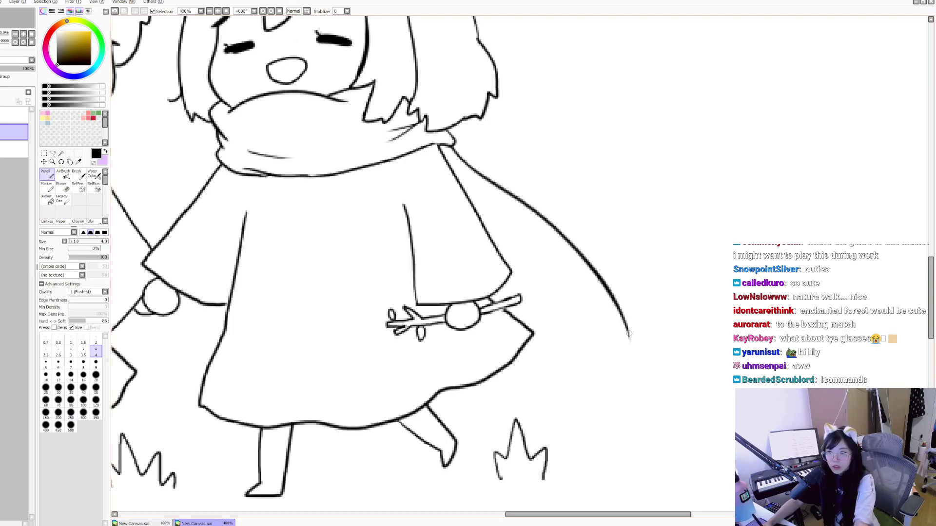
key("h")
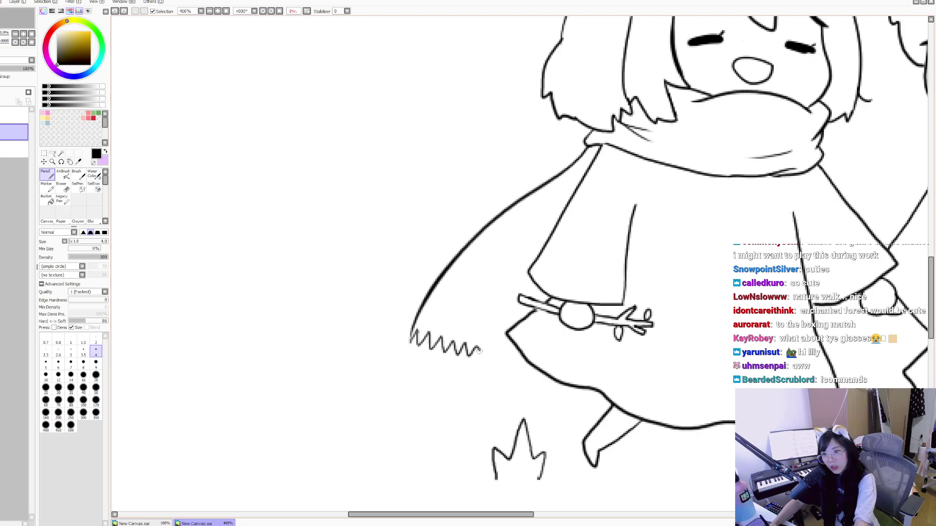
key("h")
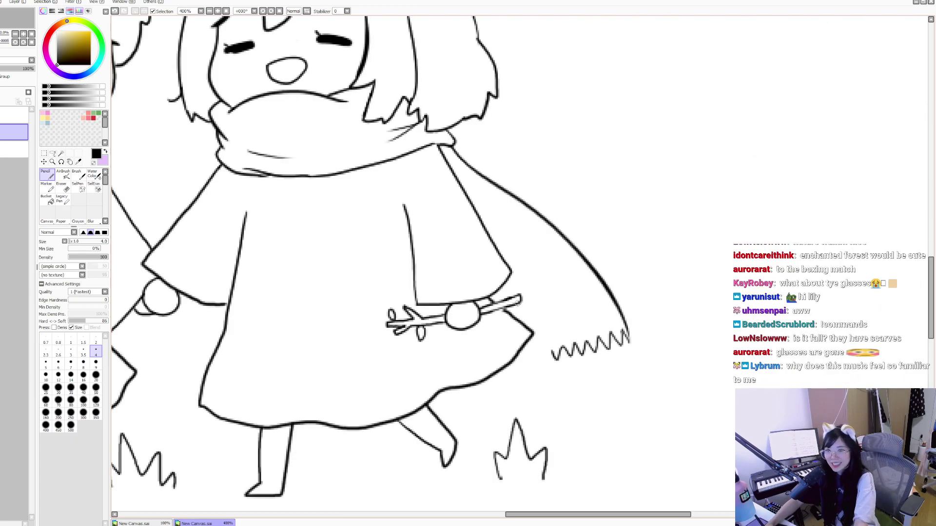
key("ctrl+z")
key("ctrl+z")
left_click_drag(451, 146, 561, 333)
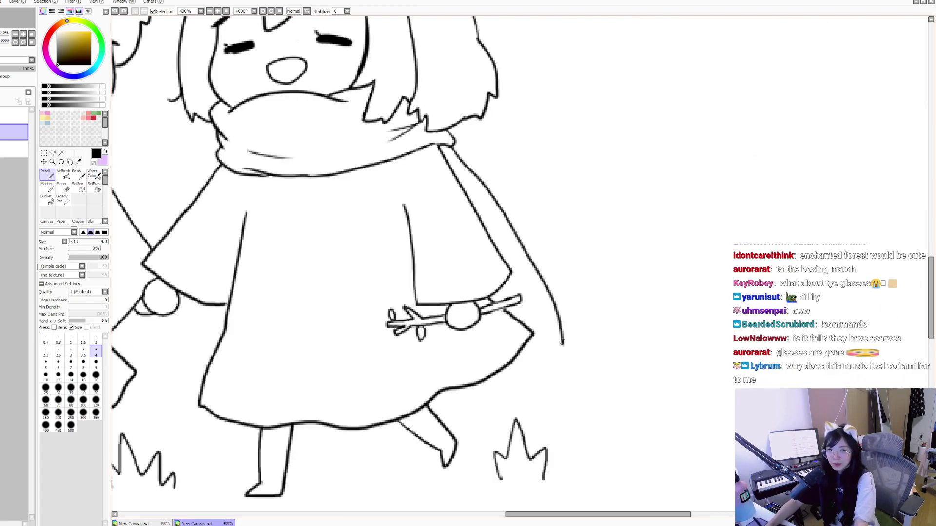
key("ctrl+z")
mouse_move(451, 146)
left_mouse_down()
mouse_move(523, 262)
mouse_move(597, 335)
left_mouse_up()
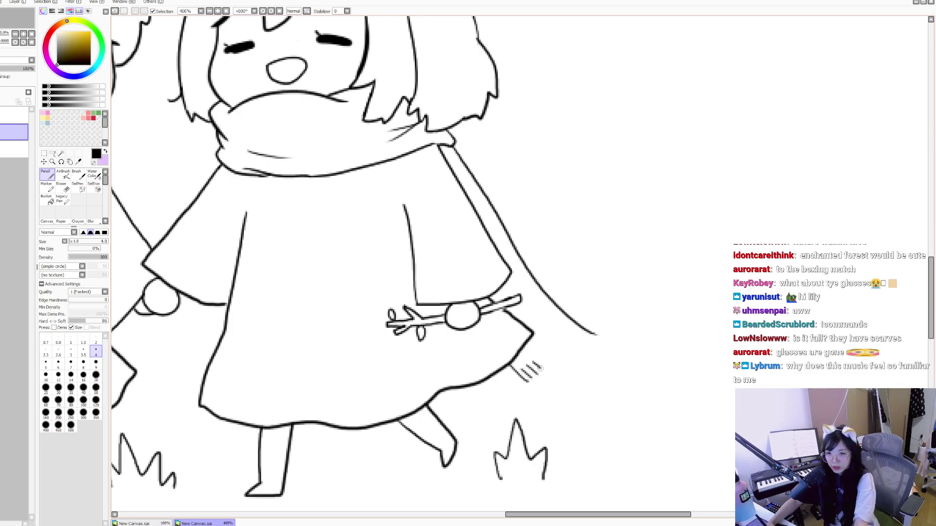
left_click_drag(570, 345, 584, 354)
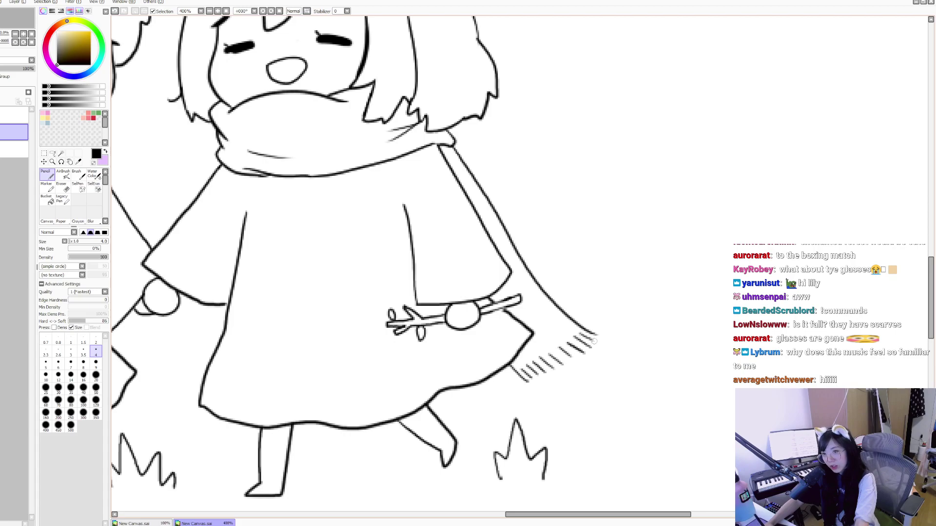
Step: Draw the boy's scarf tail with a fringed end, checking it in the mirrored view
key("h")
mouse_move(677, 236)
left_mouse_down()
mouse_move(492, 247)
mouse_move(721, 163)
mouse_move(651, 261)
mouse_move(639, 246)
left_mouse_up()
key("h")
left_click_drag(542, 138, 557, 191)
mouse_move(587, 298)
left_mouse_down()
mouse_move(622, 343)
mouse_move(583, 365)
left_mouse_up()
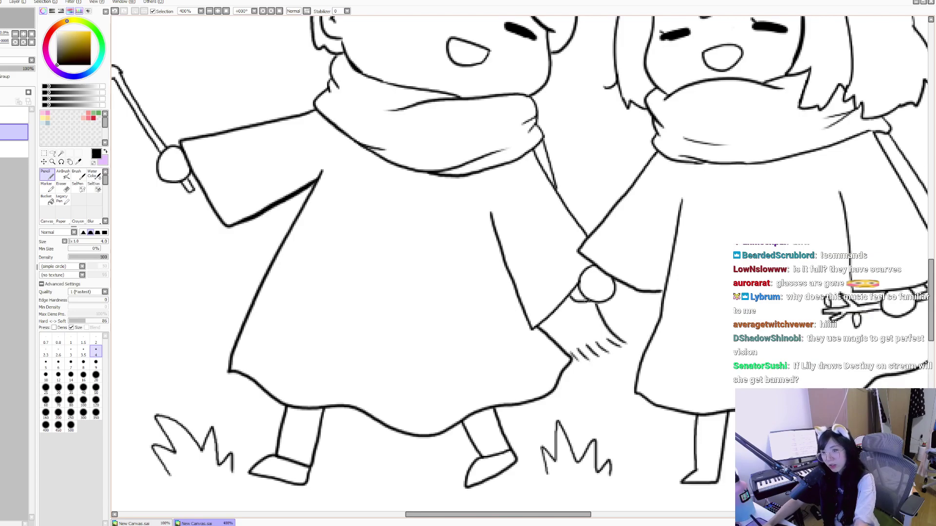
key("h")
left_click_drag(651, 221, 697, 212)
key("h")
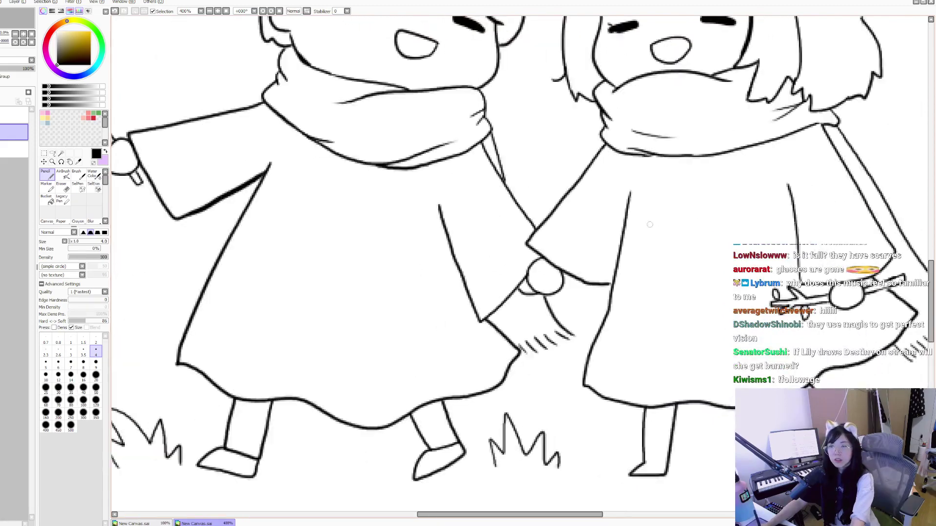
scroll(657, 221, "down", 1)
scroll(656, 222, "down", 4)
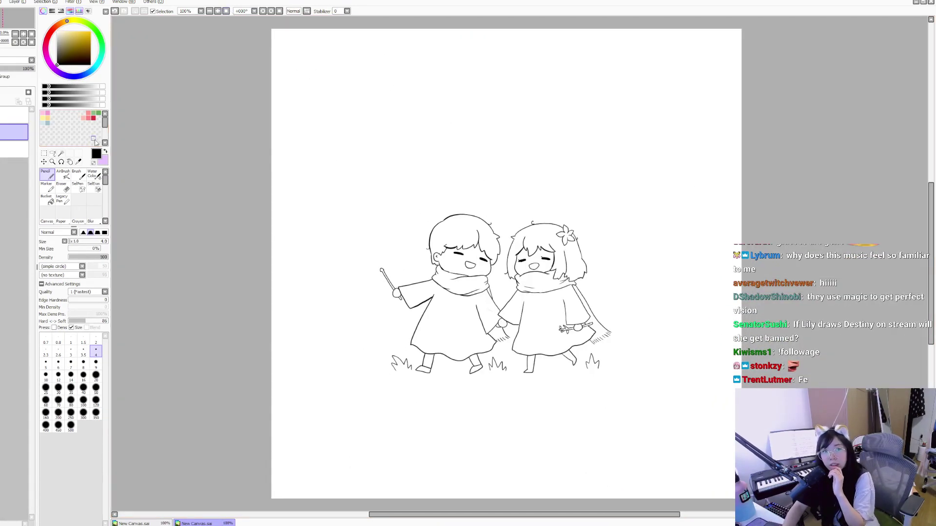
Step: Zoom the girl's face to 500% and center it with the fine lineart brush ready
left_click(15, 115)
left_click(52, 162)
left_click(567, 289)
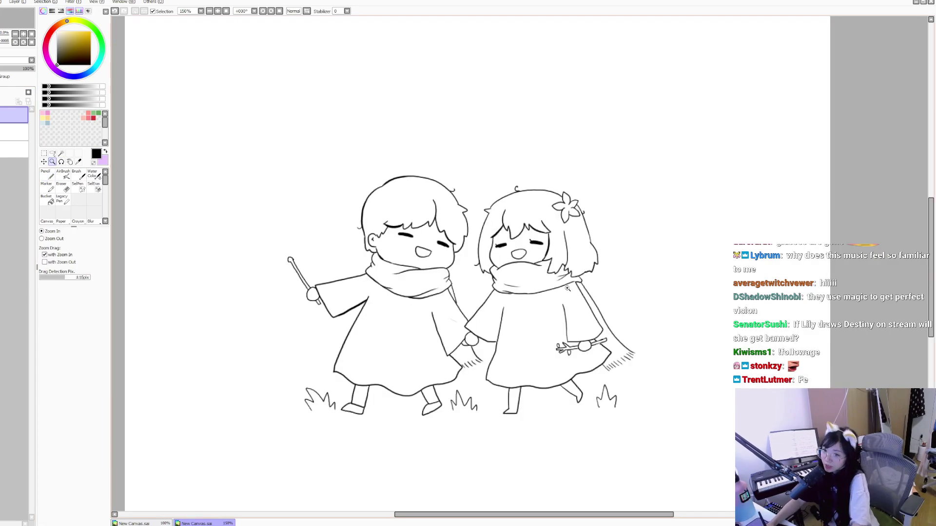
left_click(567, 289)
left_click(566, 289)
left_click(488, 225)
left_click(470, 203)
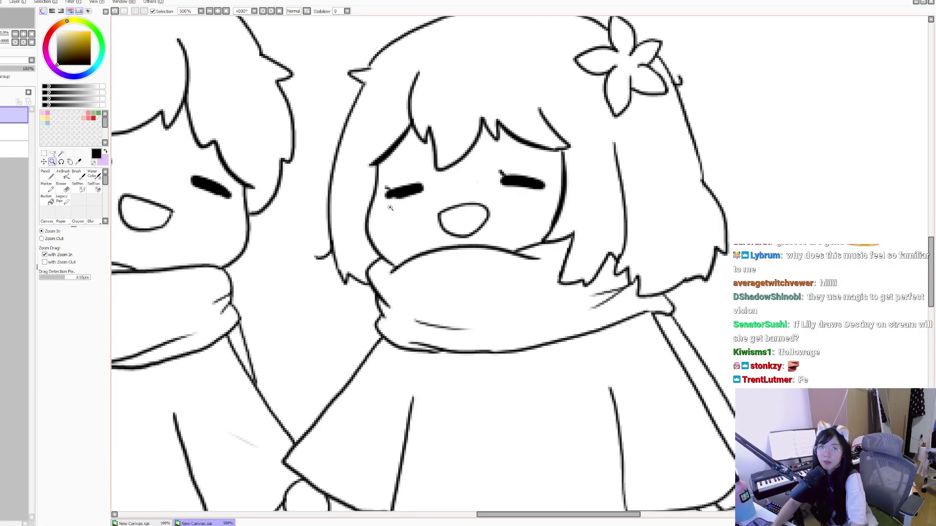
left_click(47, 188)
left_click_drag(484, 214, 521, 220)
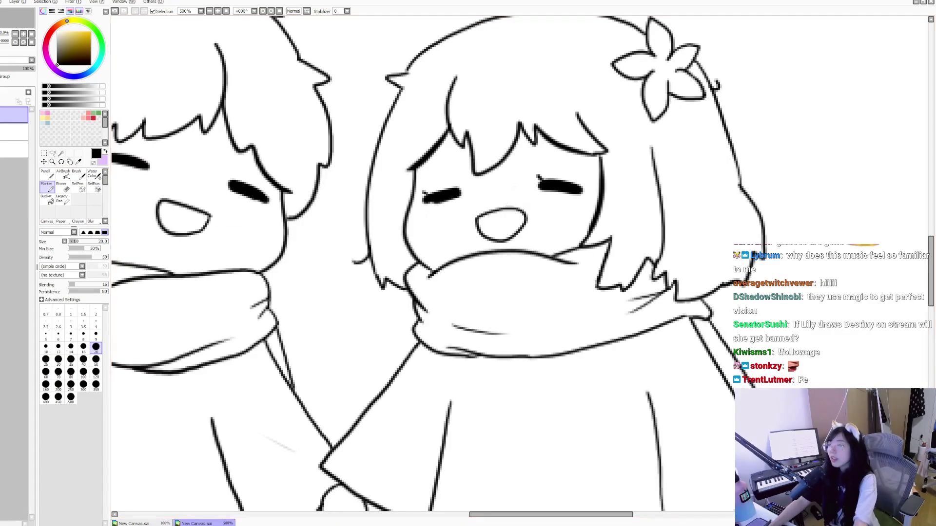
left_click_drag(574, 189, 592, 190)
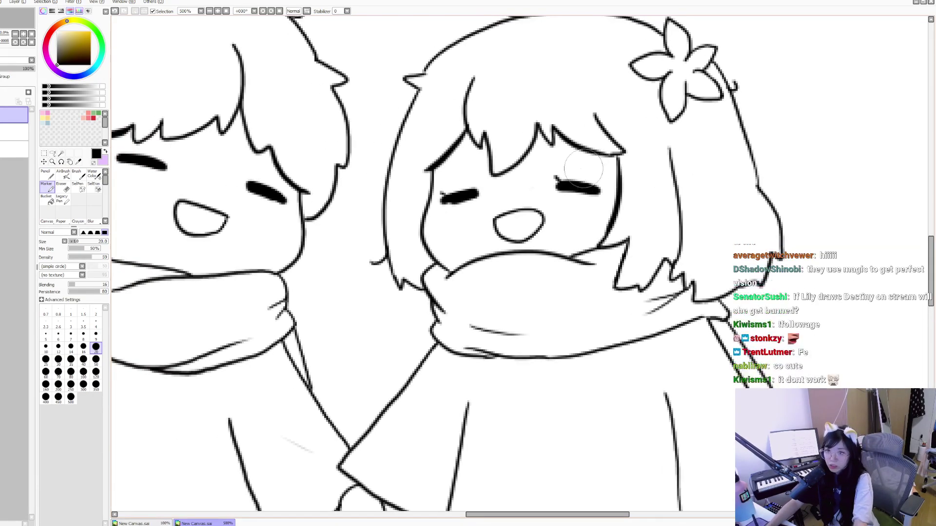
left_click(47, 174)
mouse_move(462, 153)
left_mouse_down()
mouse_move(500, 199)
mouse_move(458, 147)
left_mouse_up()
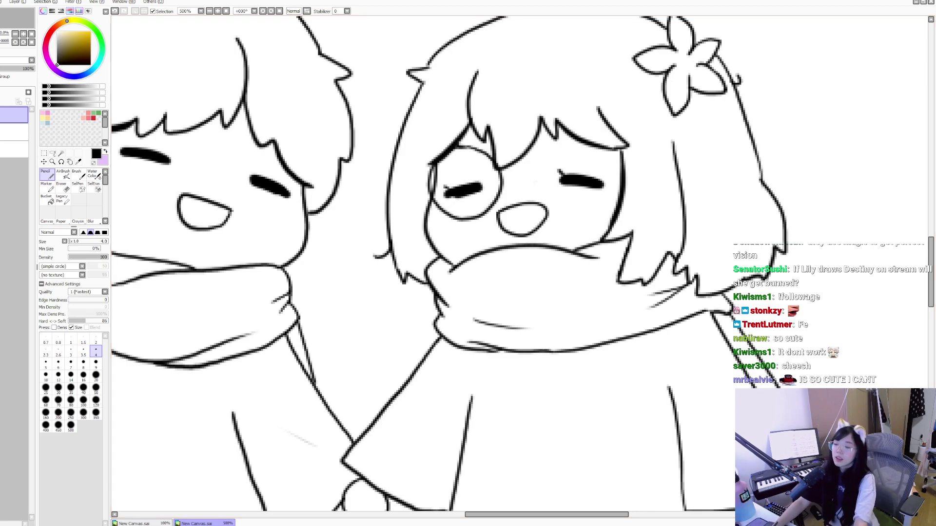
Step: Draw the girl's round glasses: two lenses around her eyes joined by a bridge
key("ctrl+z")
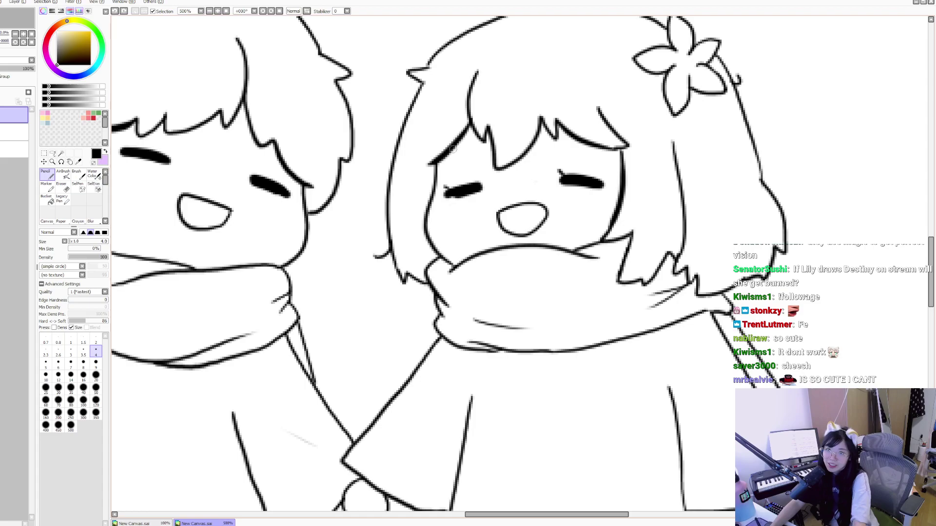
mouse_move(458, 144)
left_mouse_down()
mouse_move(453, 217)
mouse_move(462, 146)
mouse_move(424, 169)
mouse_move(460, 142)
left_mouse_up()
key("ctrl+z")
mouse_move(549, 141)
left_mouse_down()
mouse_move(552, 199)
mouse_move(611, 157)
mouse_move(548, 150)
left_mouse_up()
key("ctrl+z")
left_click_drag(501, 175, 531, 173)
key("h")
Step: Draw the boy's round glasses with two lenses and a connecting bridge
key("h")
key("h")
key("h")
key("h")
mouse_move(694, 179)
left_mouse_down()
mouse_move(752, 165)
mouse_move(548, 184)
left_mouse_up()
mouse_move(468, 174)
left_mouse_down()
mouse_move(523, 144)
mouse_move(497, 156)
mouse_move(683, 118)
left_mouse_up()
key("ctrl+z")
left_click_drag(583, 138, 672, 112)
left_click_drag(537, 146, 573, 137)
key("h")
key("h")
Step: Add a small oval on the girl's bangs and another on the boy's bangs
left_click_drag(409, 123, 560, 130)
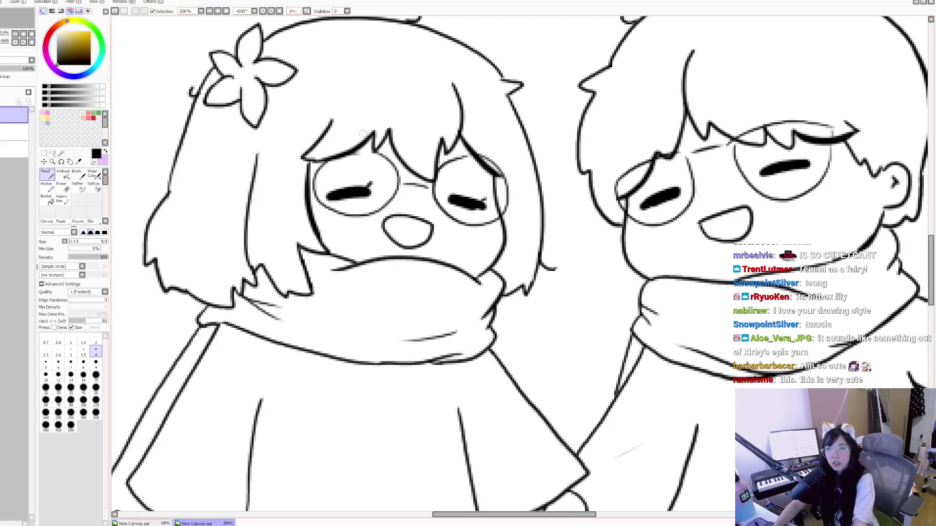
left_click_drag(350, 128, 340, 139)
left_click_drag(453, 137, 452, 136)
key("h")
key("ctrl+z")
left_click_drag(559, 147, 559, 148)
key("h")
left_click_drag(636, 161, 660, 153)
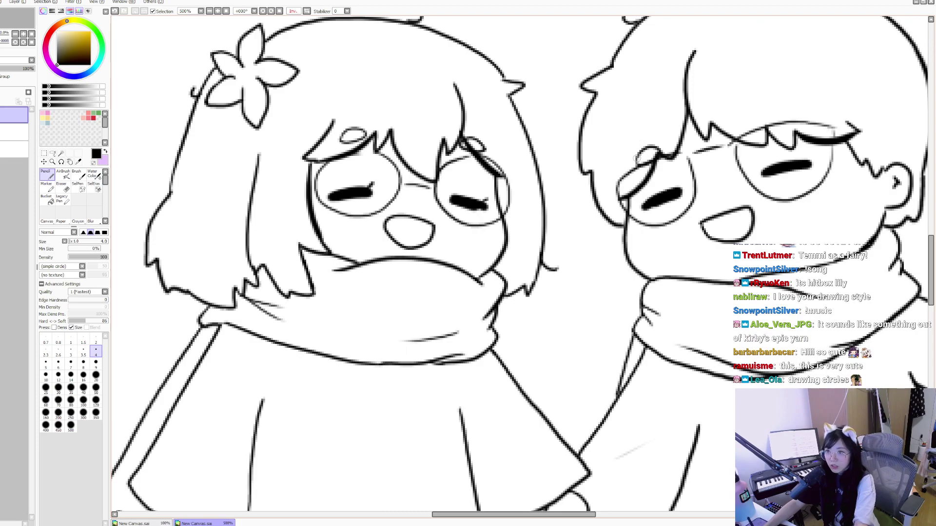
left_click_drag(763, 115, 786, 114)
key("h")
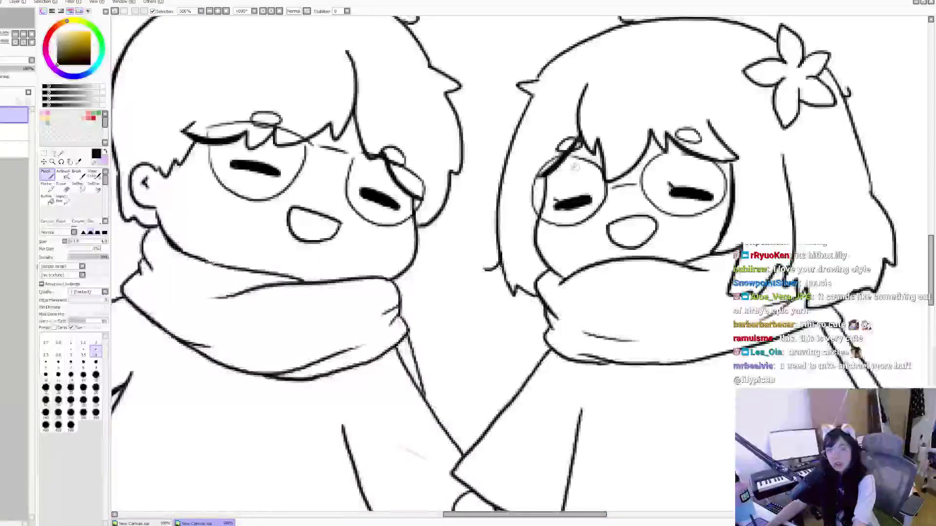
Step: Zoom out to the whole drawing and toggle the top layer's visibility to compare
left_click_drag(538, 161, 613, 145)
left_click(226, 10)
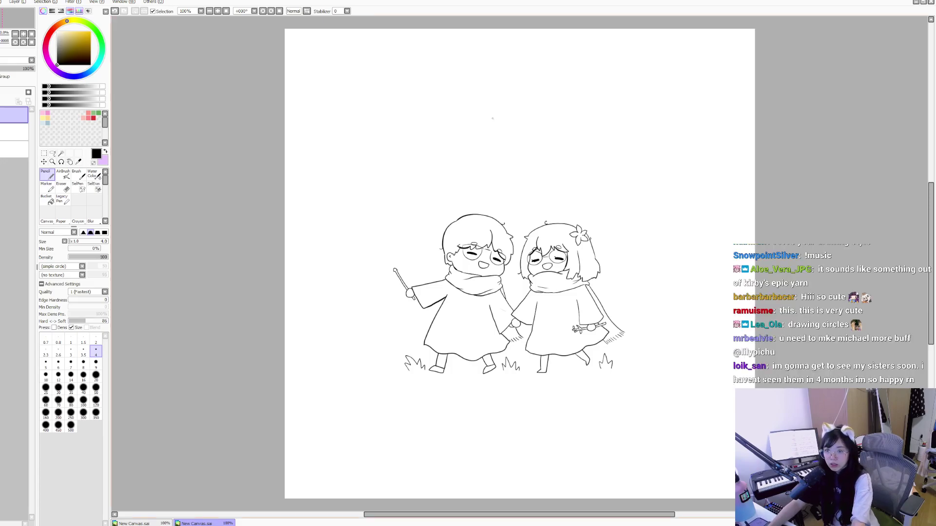
left_click(1, 116)
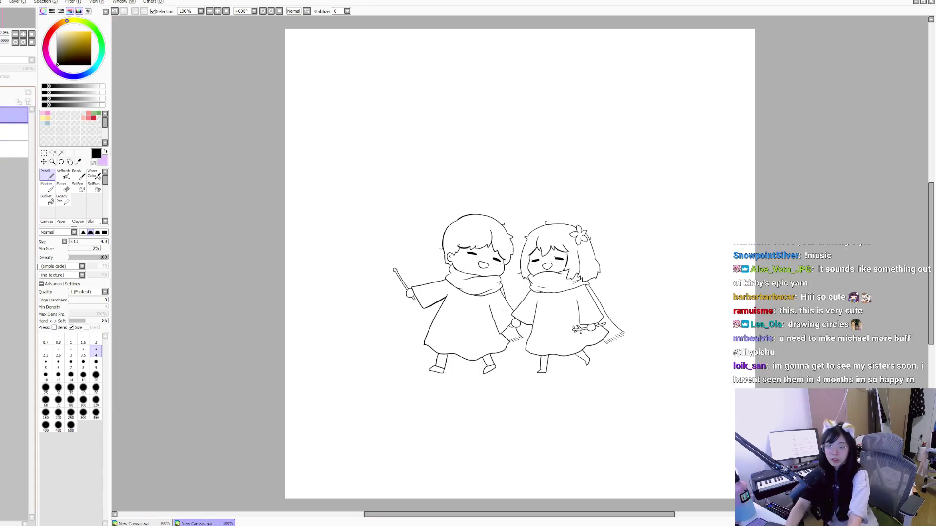
left_click(1, 116)
left_click(1, 116)
left_click(1, 116)
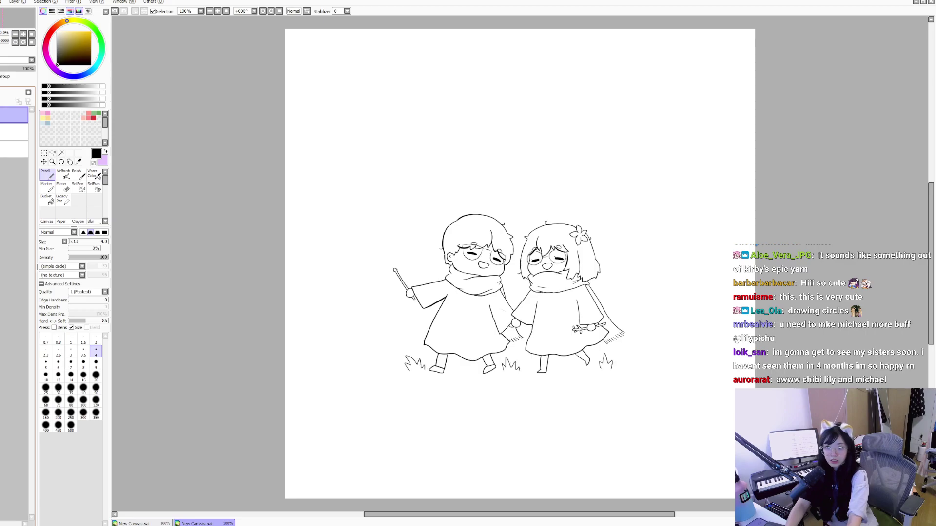
left_click_drag(610, 267, 594, 212)
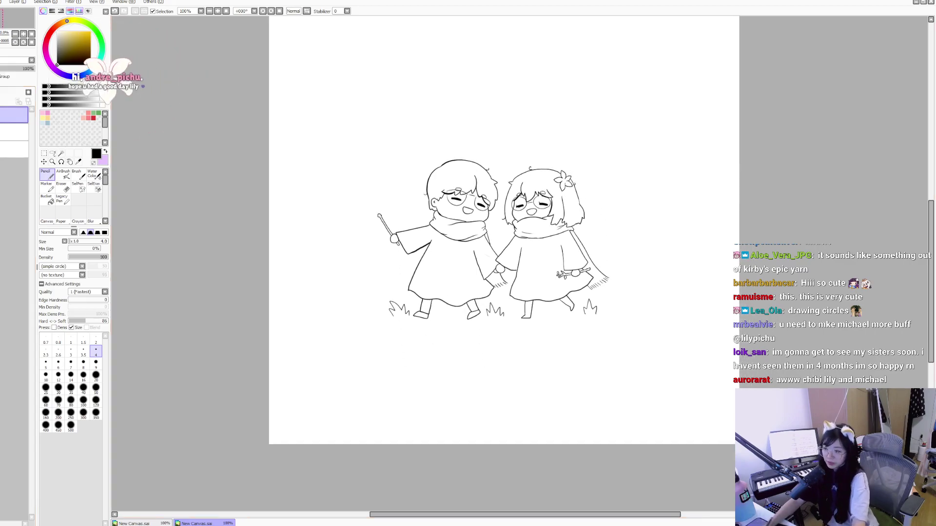
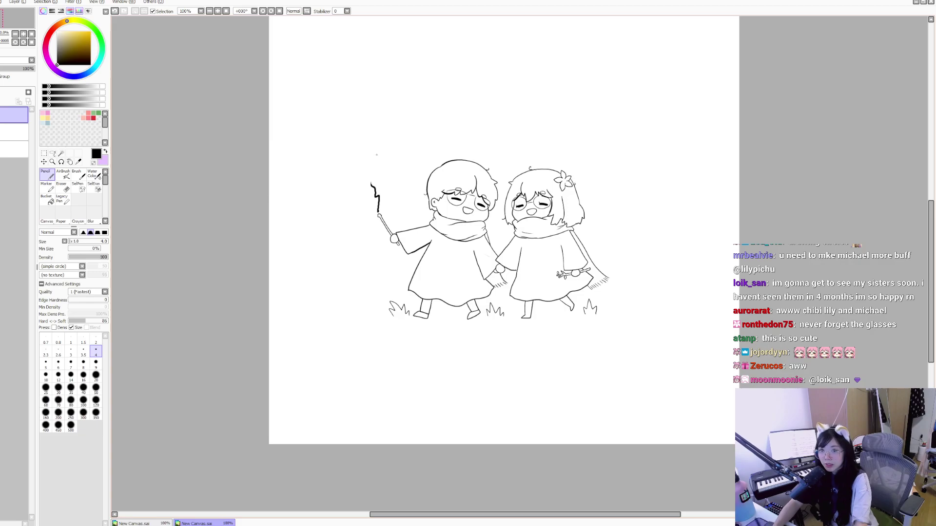
Step: Undo the stray squiggle beside the wand and zoom in on both characters
key("ctrl+z")
key("ctrl+space")
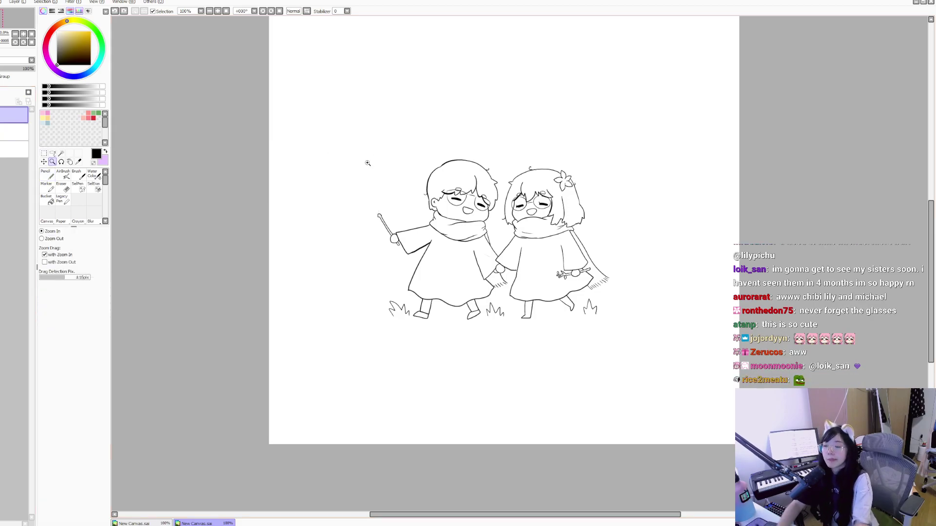
left_click(332, 153)
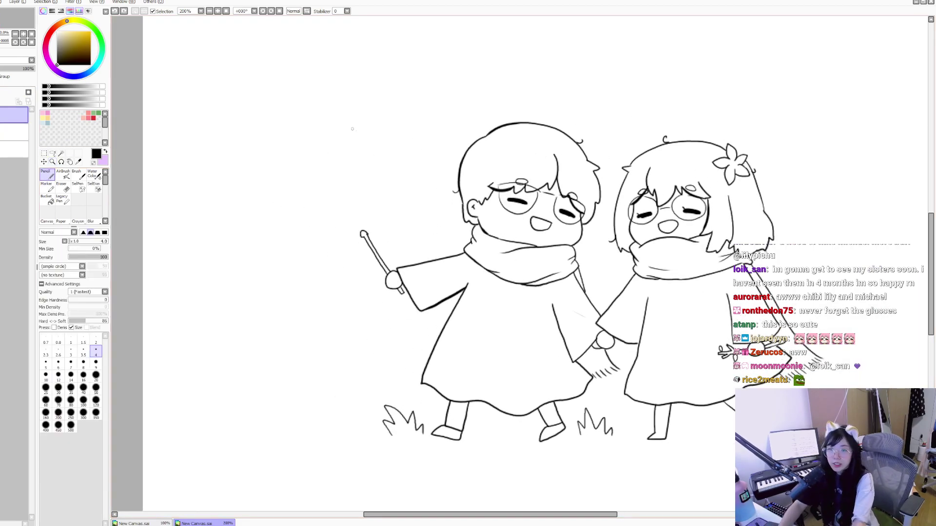
left_click_drag(344, 126, 286, 124)
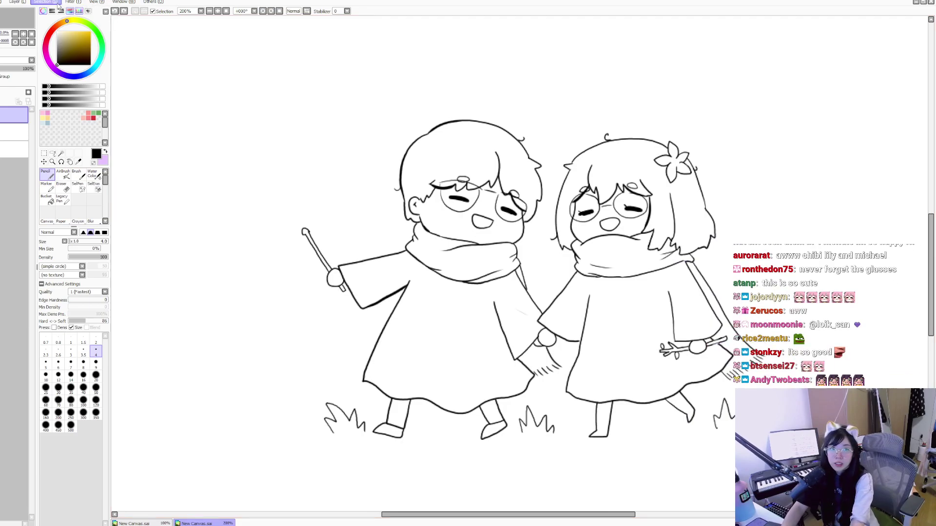
Step: Add a new layer from the Layer menu and move it below the line art
left_click(21, 2)
left_click(23, 10)
left_click_drag(1, 113, 1, 161)
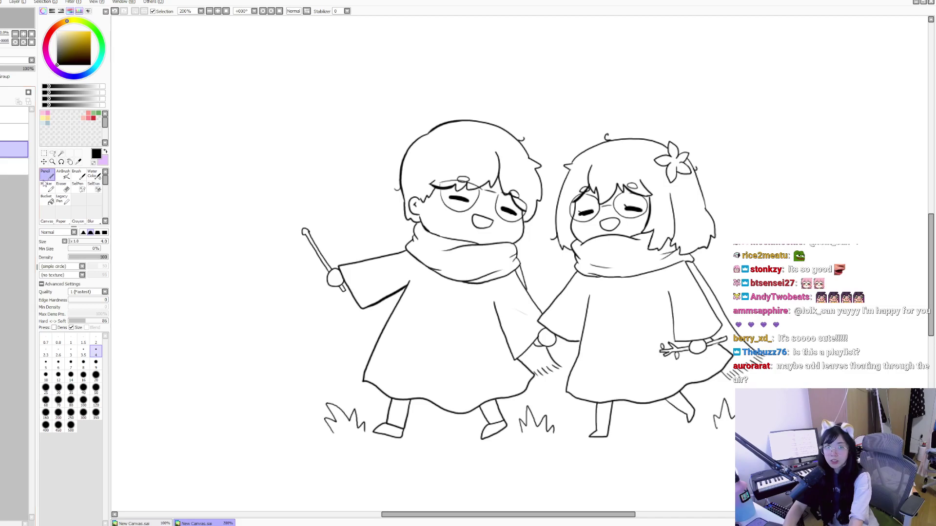
Step: Switch to the Bucket tool with a blue-grey fill colour
left_click(47, 199)
left_click(83, 75)
left_click(64, 45)
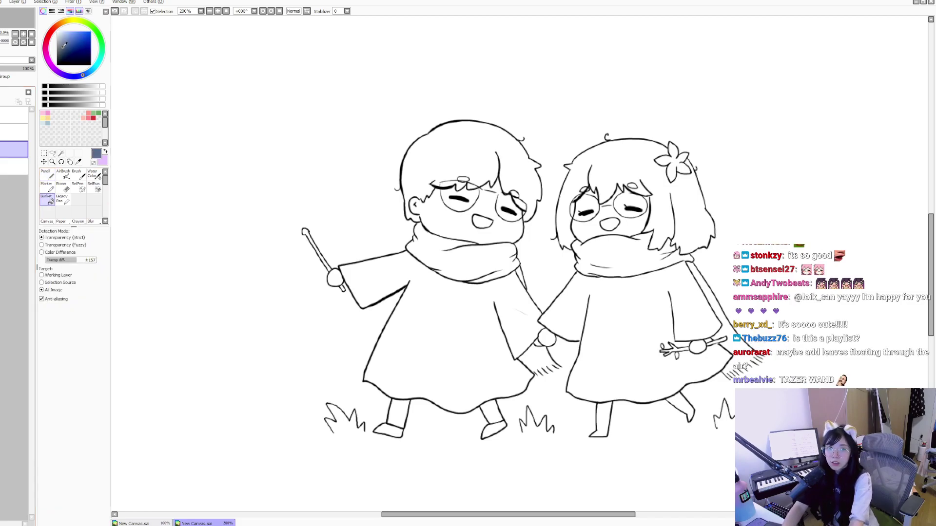
Step: Fill the background blue-grey, redoing it after the first fill covered the girl
left_click(372, 143)
left_click_drag(372, 143, 349, 134)
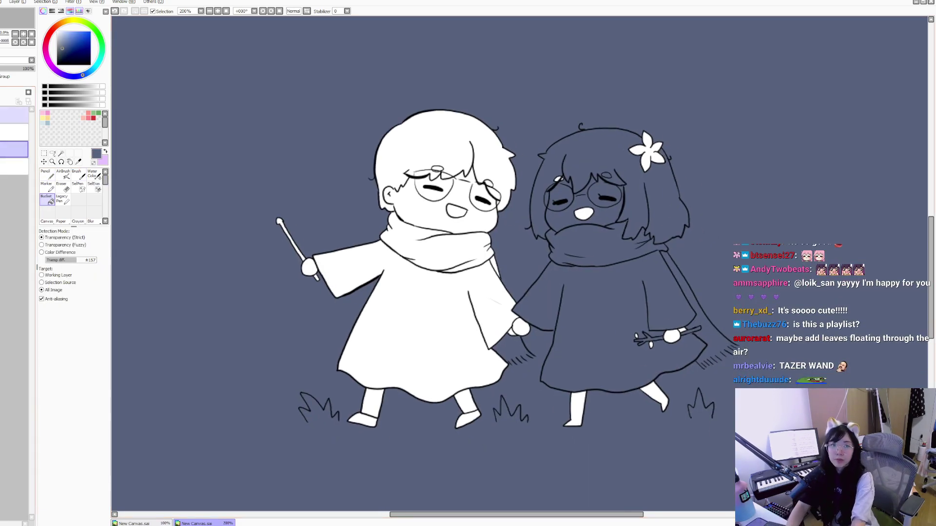
key("ctrl+z")
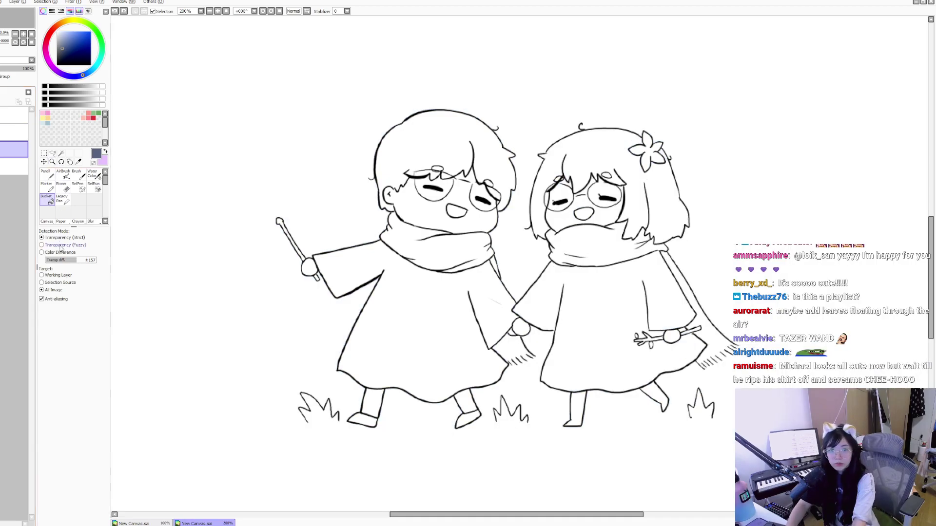
left_click(215, 236)
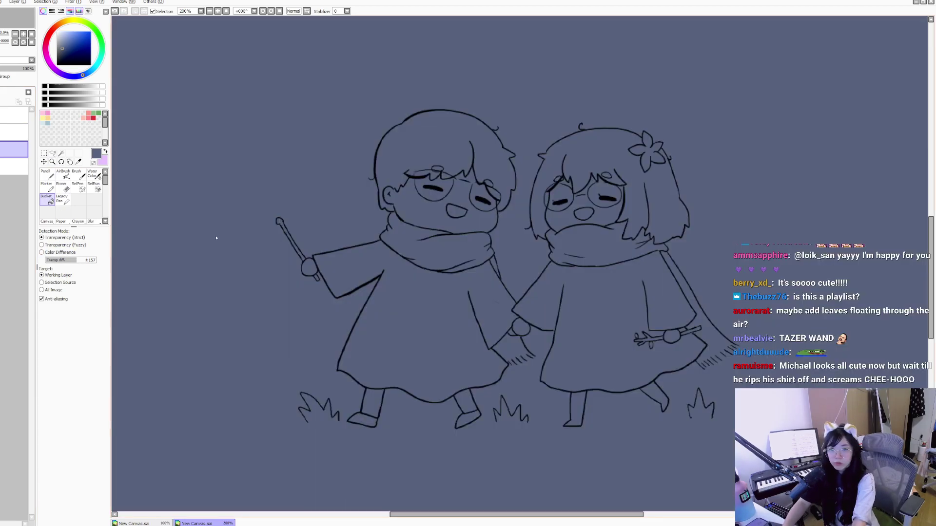
left_click_drag(293, 171, 236, 190)
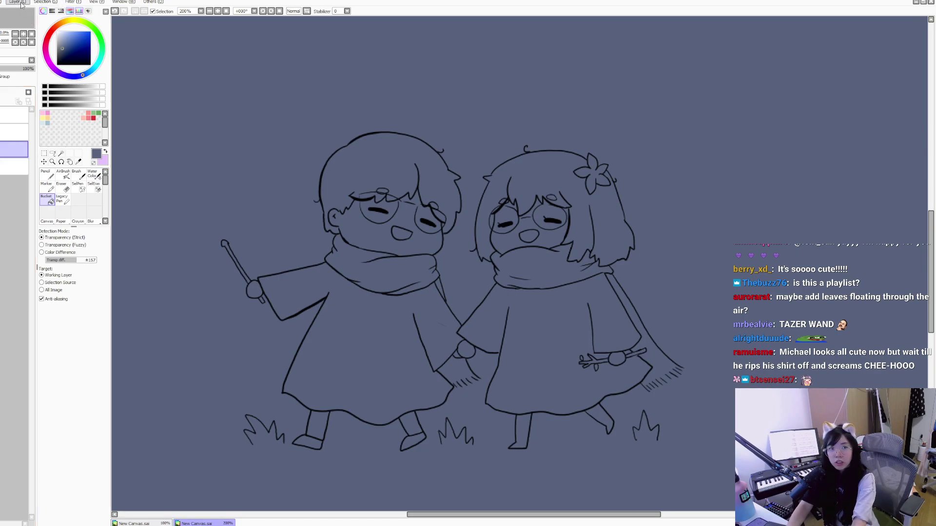
Step: Add another new layer and zoom in on the girl's face
left_click(21, 5)
left_click(21, 11)
left_click(52, 162)
left_click(514, 263)
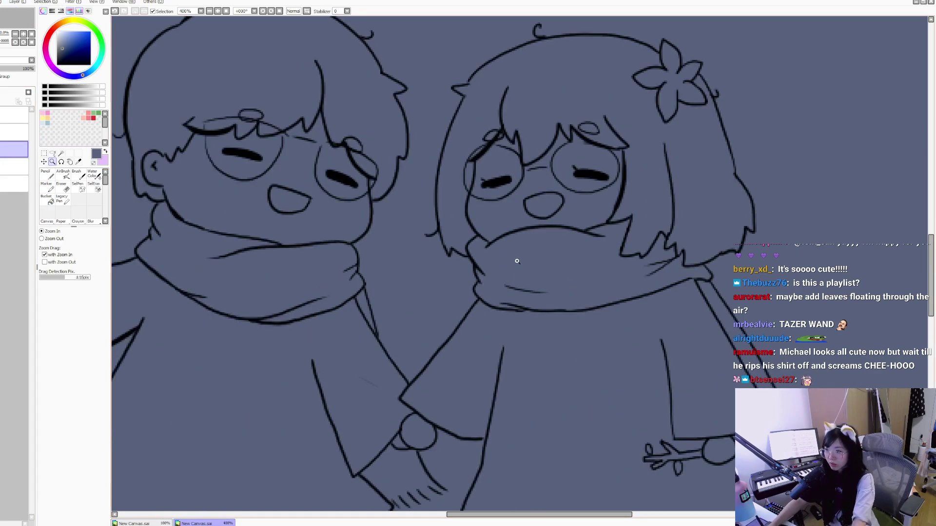
Step: Pick the Pencil with a pale cream skin-tone colour
left_click(46, 174)
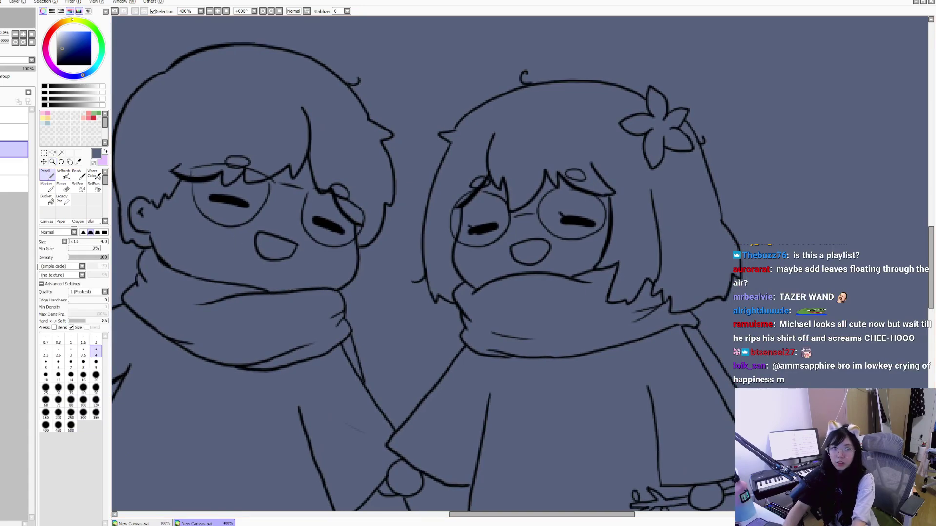
left_click(64, 22)
left_click_drag(64, 22, 62, 32)
left_click(63, 23)
left_click_drag(495, 153, 512, 142)
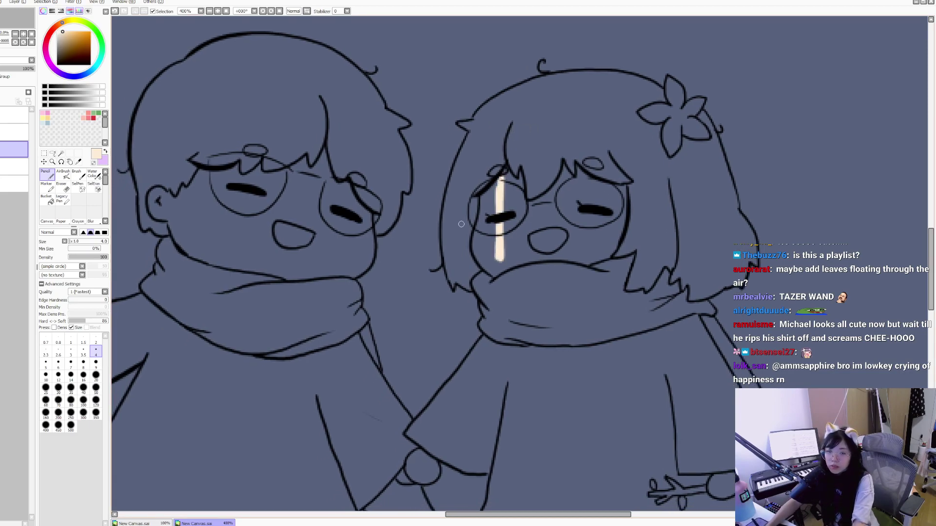
Step: Undo a size-40 cream stroke and trial a magic-wand selection of face and hands
left_click(84, 388)
mouse_move(537, 205)
left_mouse_down()
mouse_move(496, 199)
mouse_move(537, 262)
mouse_move(578, 196)
mouse_move(616, 244)
left_mouse_up()
key("ctrl+z")
left_click(61, 153)
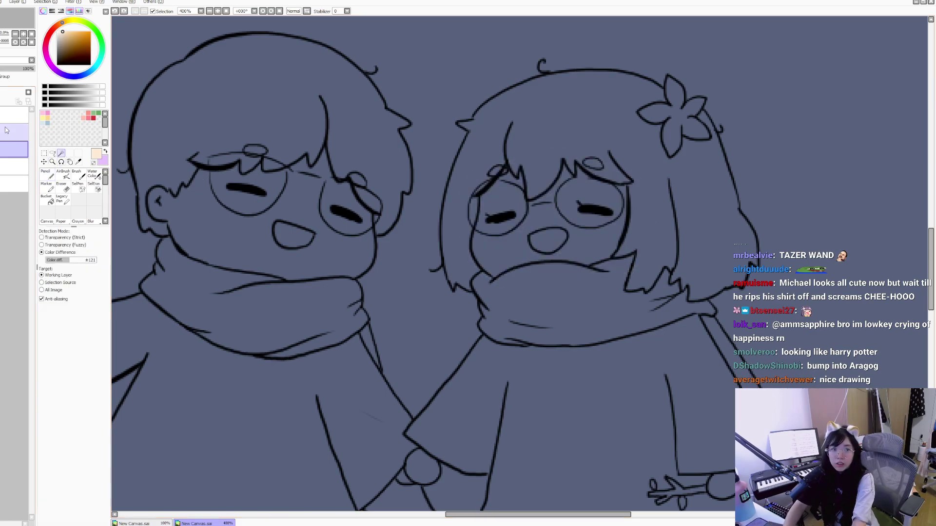
left_click(15, 132)
left_click(549, 215)
left_click_drag(705, 407, 675, 329)
left_click(693, 407)
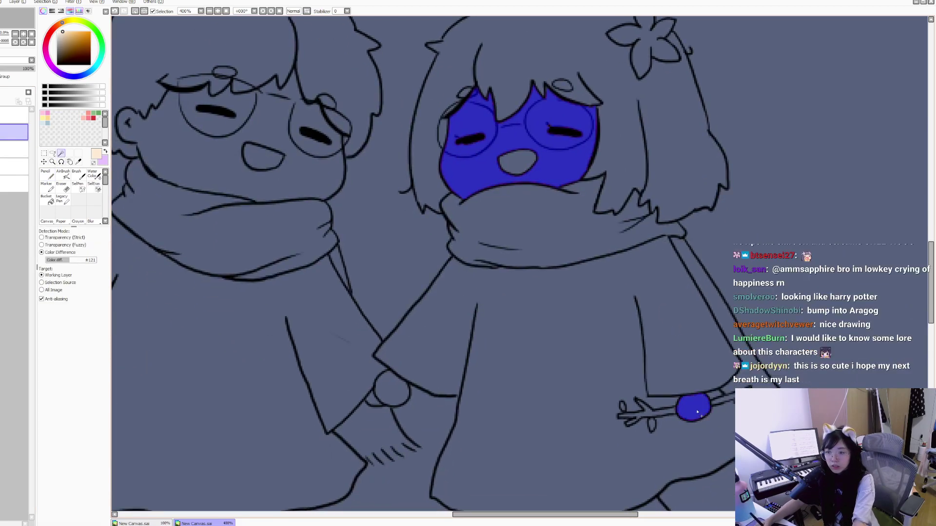
left_click(392, 389)
left_click_drag(565, 361, 586, 272)
key("ctrl+d")
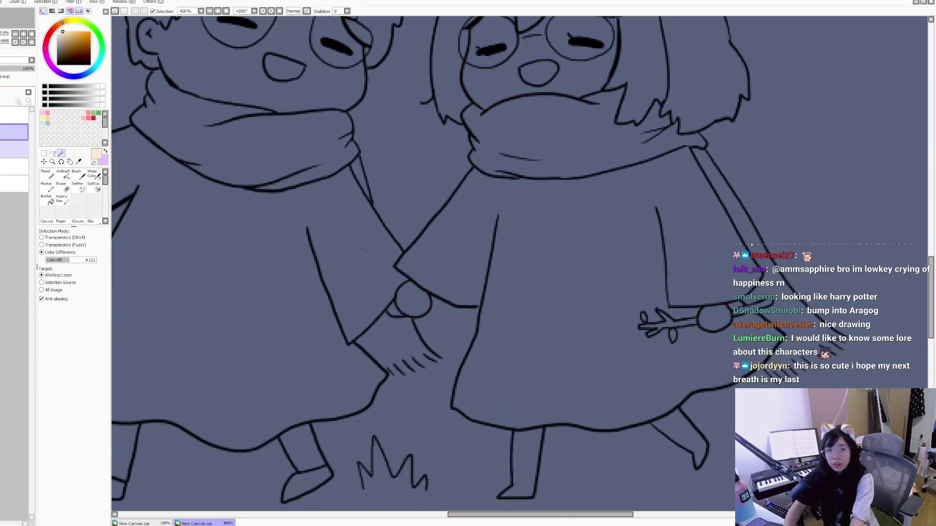
Step: Magic-wand select the girl's two hands and face on the line art layer
key("e")
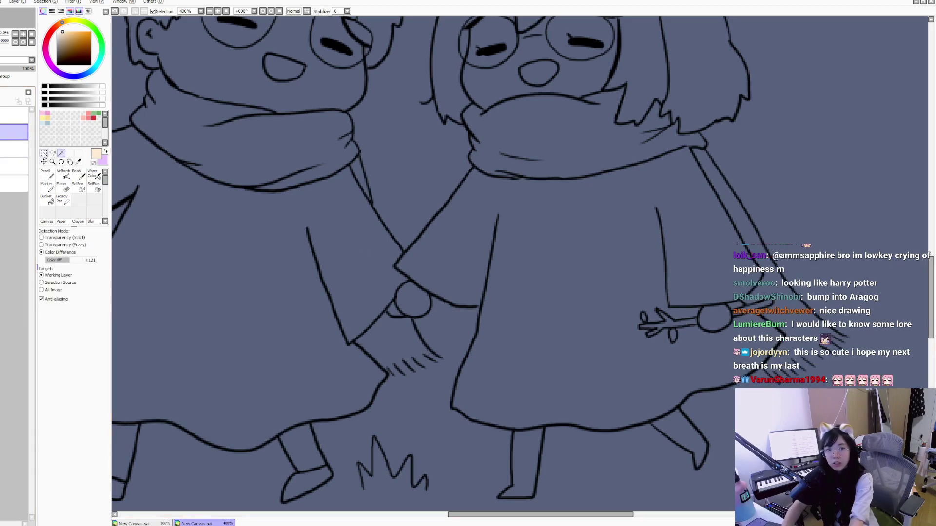
left_click(711, 320)
left_click(412, 301)
left_click_drag(590, 139, 539, 292)
left_click(449, 199)
left_click_drag(449, 199, 465, 217)
Step: Bucket-fill the girl's face and both hands with cream on the colour layer
left_click(48, 199)
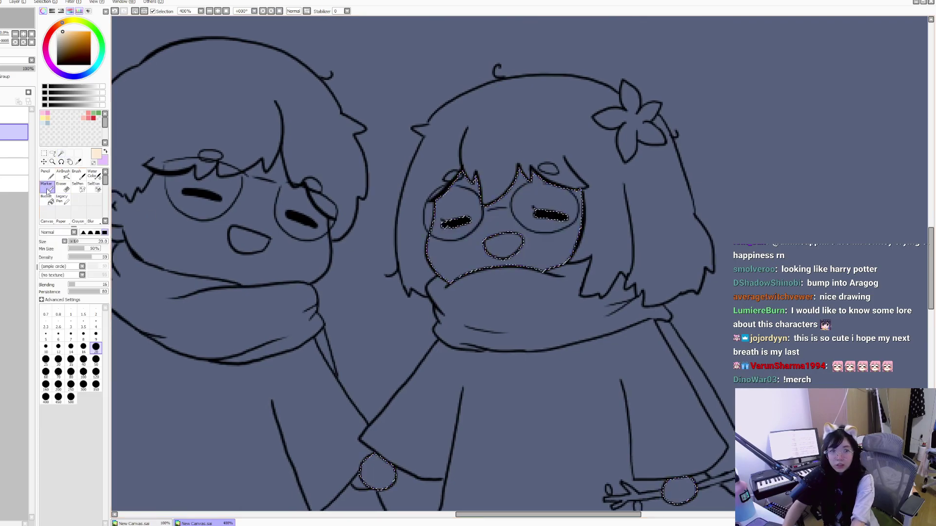
left_click(17, 149)
left_click(507, 221)
left_click_drag(606, 342, 556, 314)
left_click(663, 397)
left_click(364, 377)
key("ctrl+d")
scroll(556, 314, "down", 1)
scroll(529, 328, "up", 1)
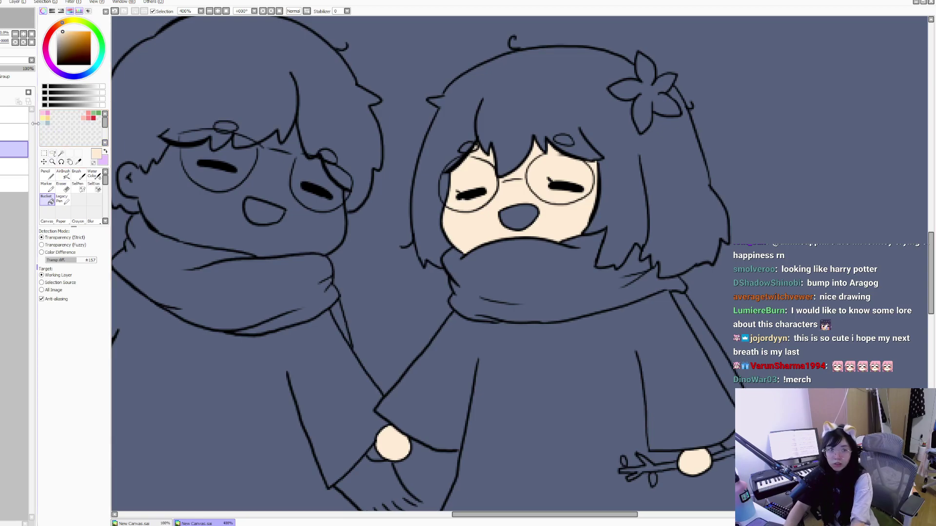
Step: Magic-wand select only the girl's hair on the line art layer
left_click(61, 153)
left_click(14, 132)
left_click(598, 106)
key("ctrl+d")
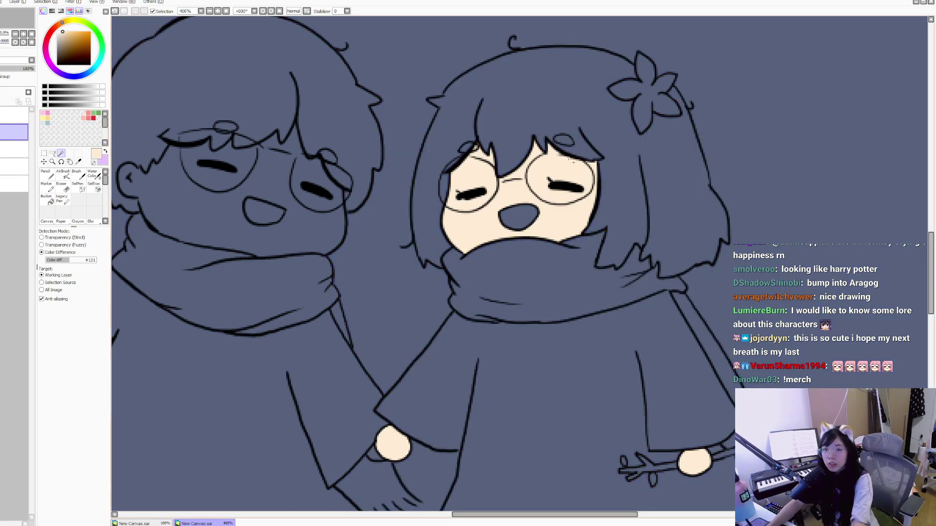
left_click(563, 88)
Step: Bucket-fill the girl's hair dark navy on the colour layer
left_click(47, 198)
left_click(14, 150)
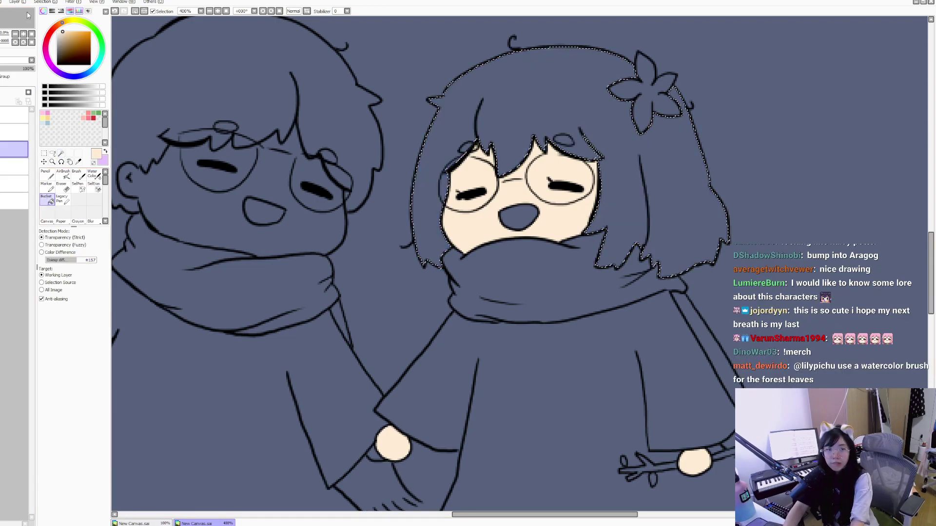
left_click(79, 75)
left_click(63, 50)
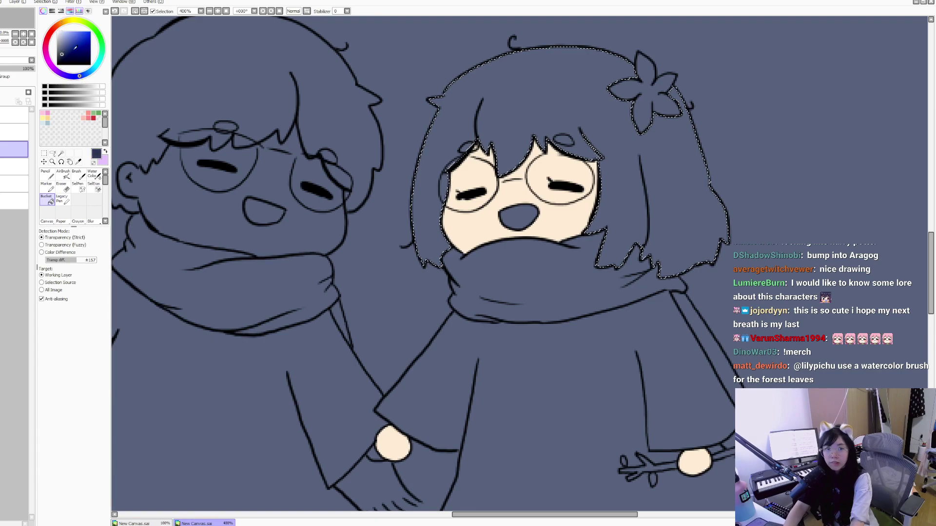
left_click(536, 103)
key("ctrl+d")
Step: Check the hair edge up close, then remove the blue-grey background tint
left_click(52, 162)
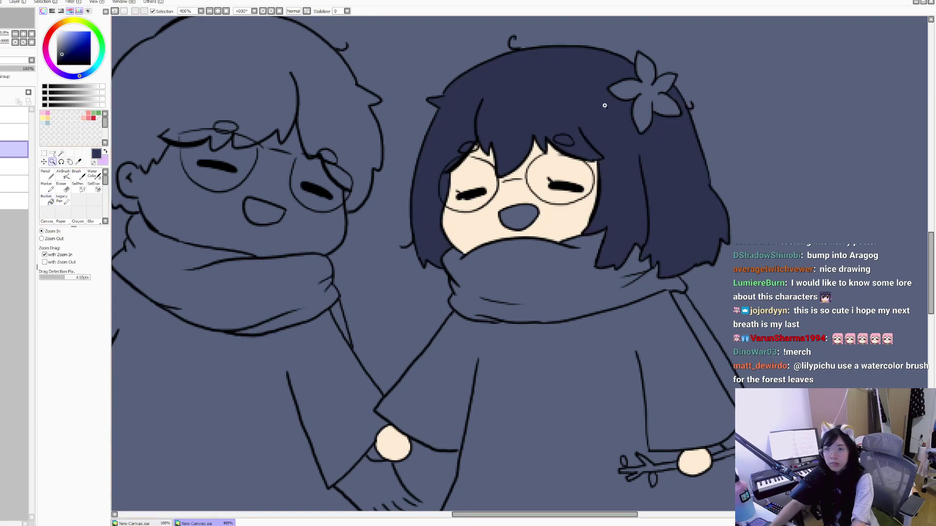
left_click(661, 176)
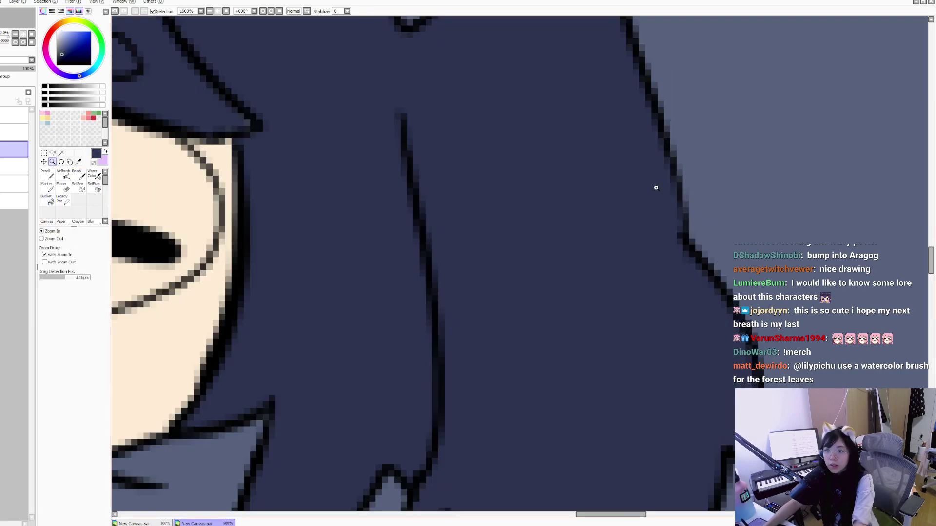
left_click(226, 11)
key("ctrl+z")
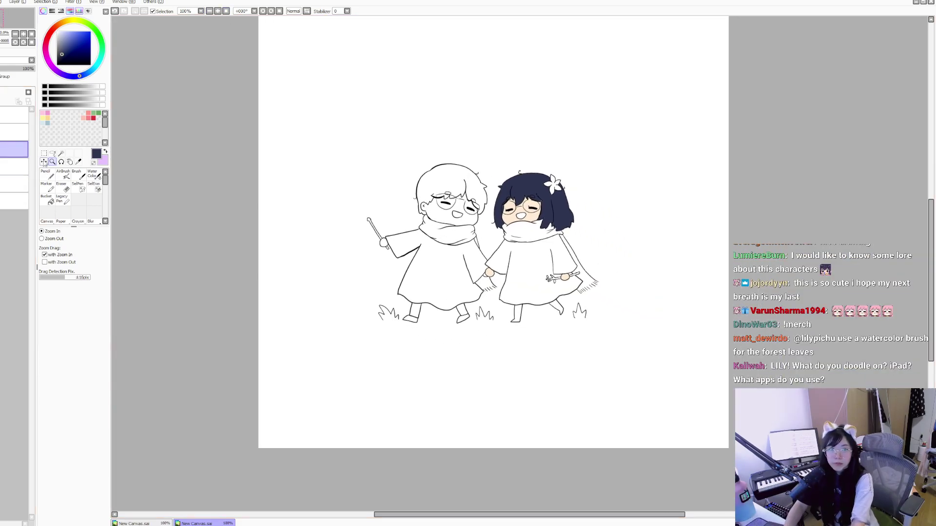
Step: Zoom into the girl's fringe and draw a hair strand with a size-3.5 pencil
left_click(500, 203)
left_click(500, 203)
left_click(500, 203)
mouse_move(536, 223)
left_mouse_down()
mouse_move(488, 199)
mouse_move(518, 209)
mouse_move(532, 229)
mouse_move(497, 205)
mouse_move(410, 239)
left_mouse_up()
left_click(518, 209)
left_click(497, 199)
left_click(497, 199)
left_click(497, 199)
left_click(48, 174)
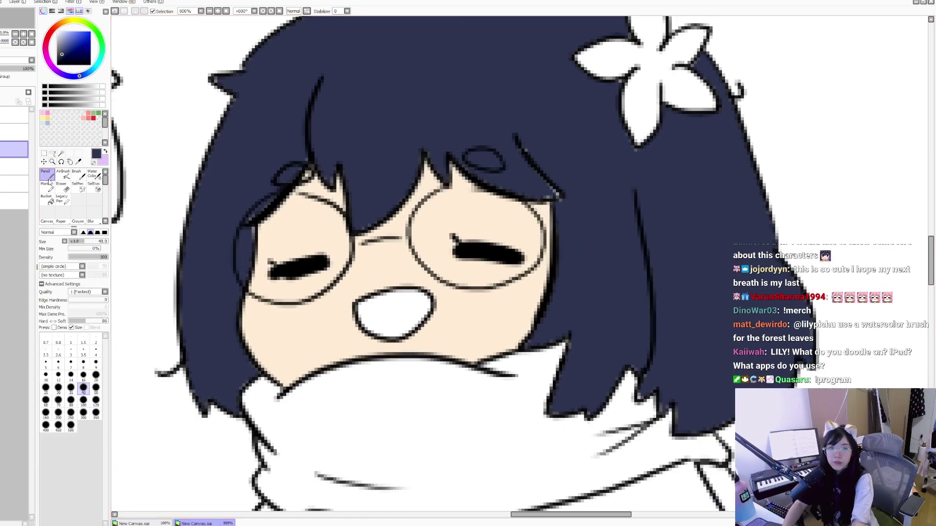
left_click(94, 364)
left_click_drag(245, 185, 351, 159)
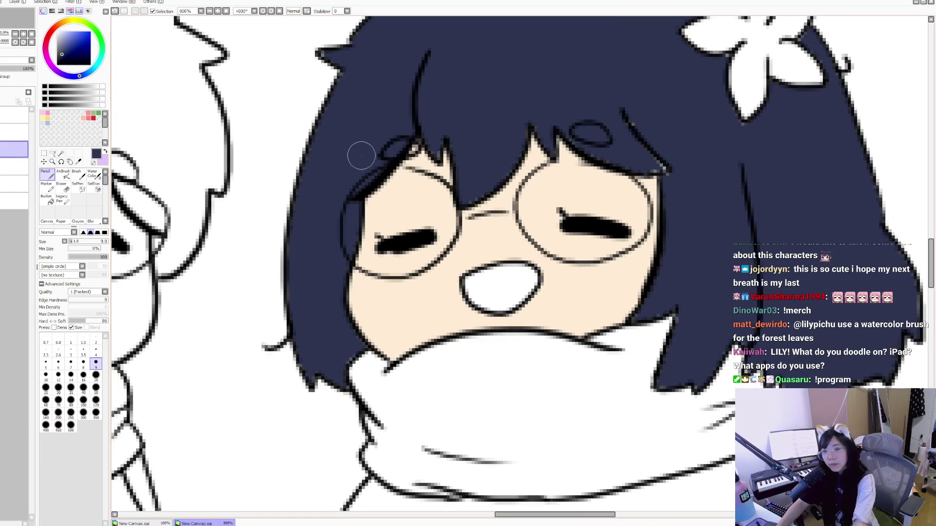
left_click(83, 352)
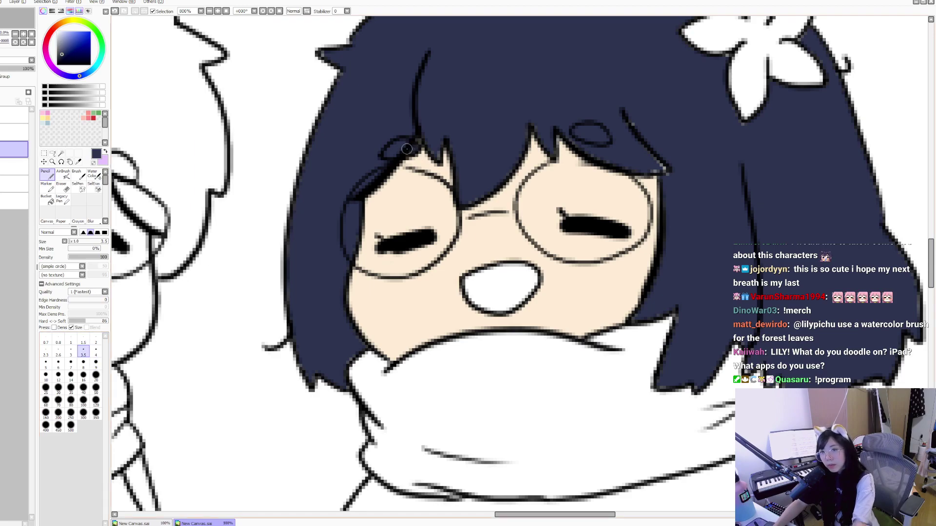
left_click_drag(619, 124, 658, 163)
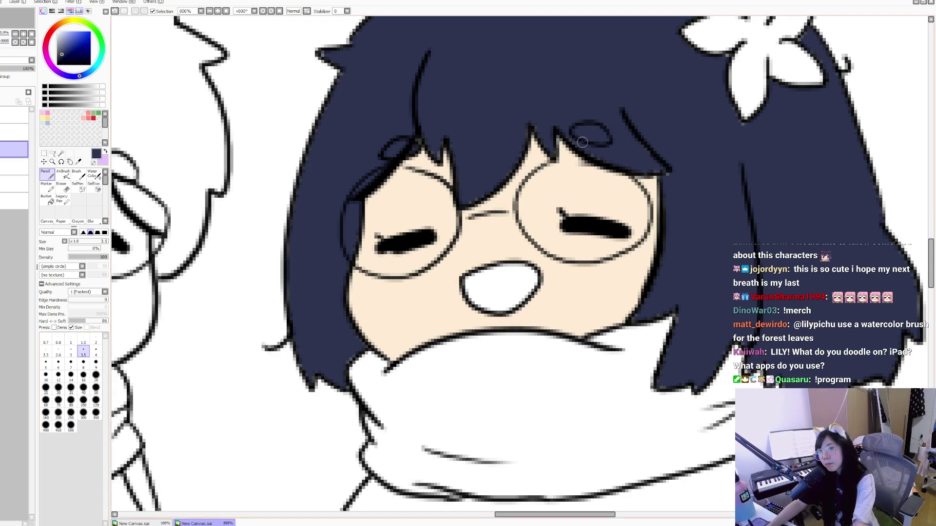
Step: Test Magic Wand selections with Fuzzy transparency and All Image, deselecting each
left_click_drag(504, 106, 440, 197)
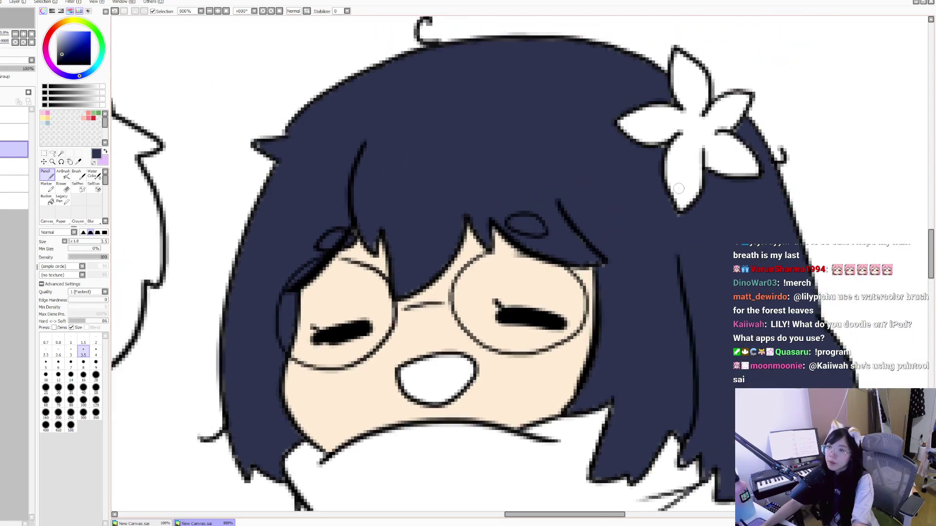
scroll(676, 307, "down", 3)
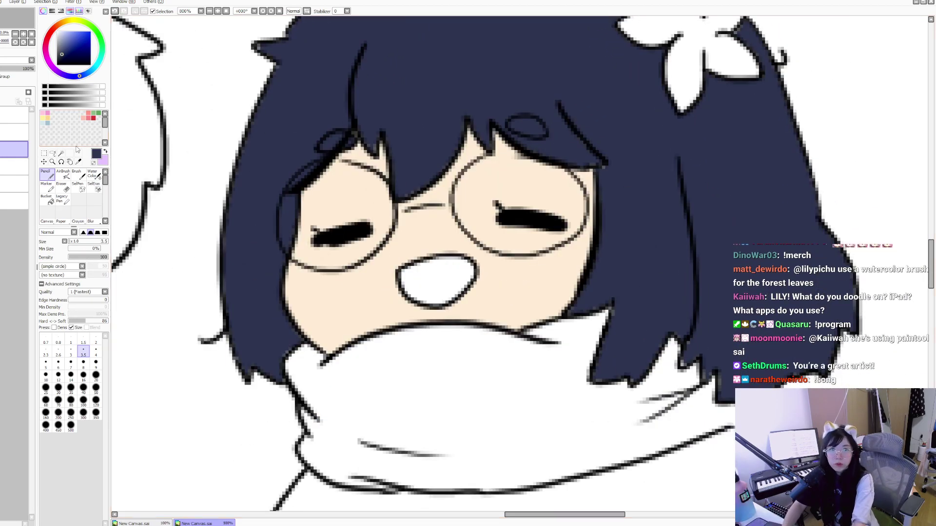
left_click(61, 153)
left_click(15, 131)
left_click(42, 245)
left_click(182, 205)
key("ctrl+d")
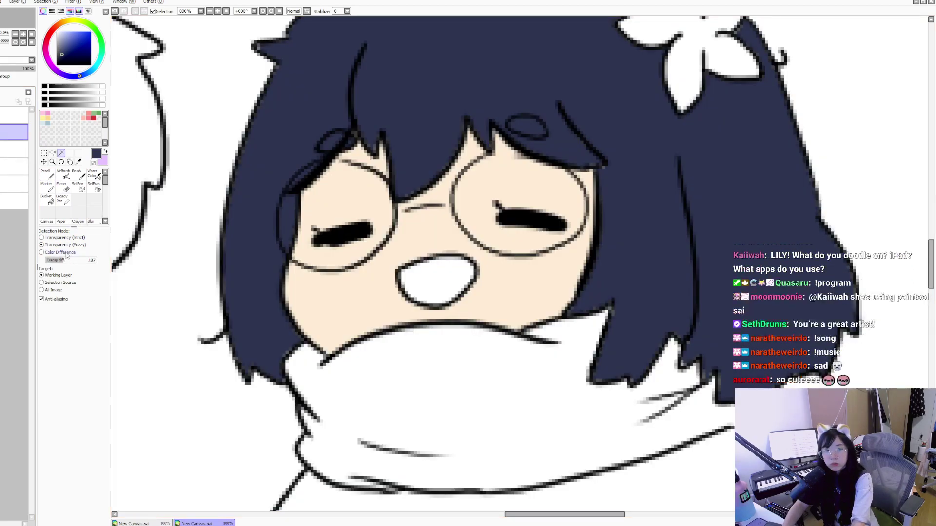
left_click(319, 115)
key("ctrl+d")
left_click(59, 289)
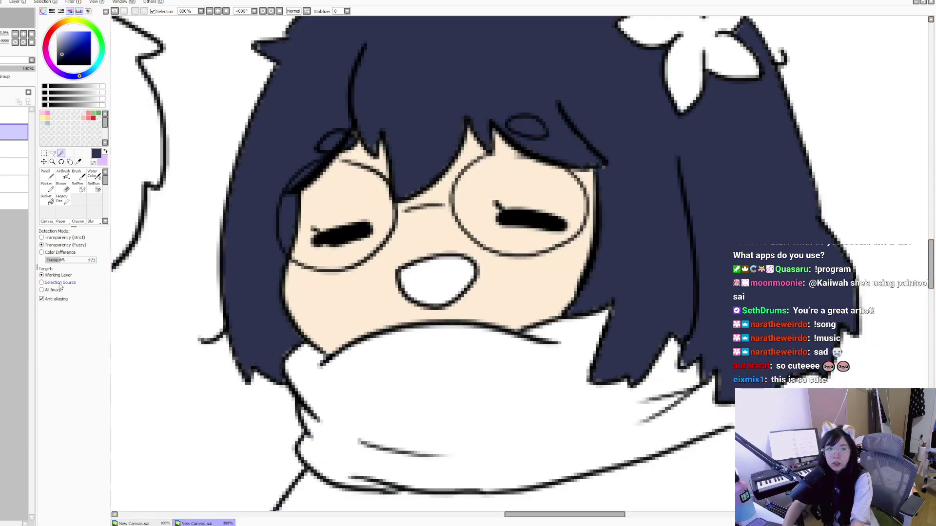
left_click(274, 136)
key("ctrl+d")
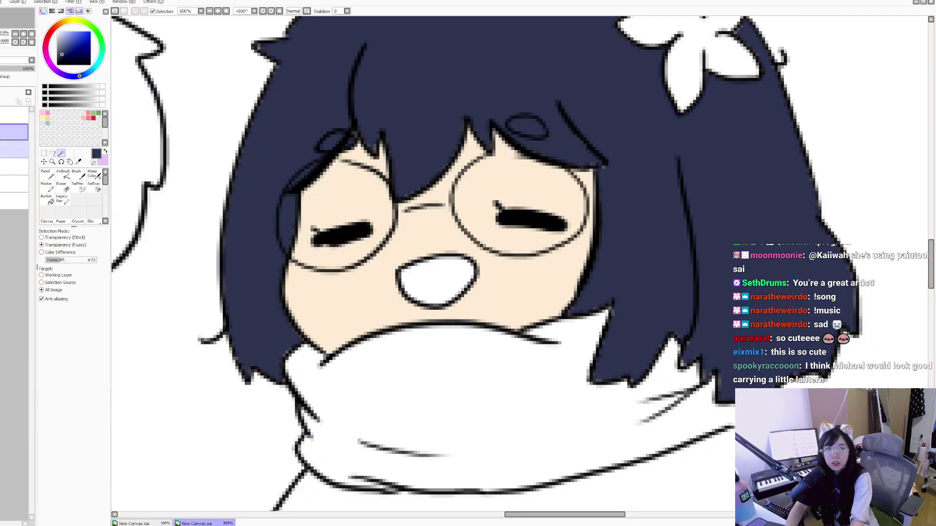
Step: Close the hair strand's tip into the girl's bangs with the pencil
key("n")
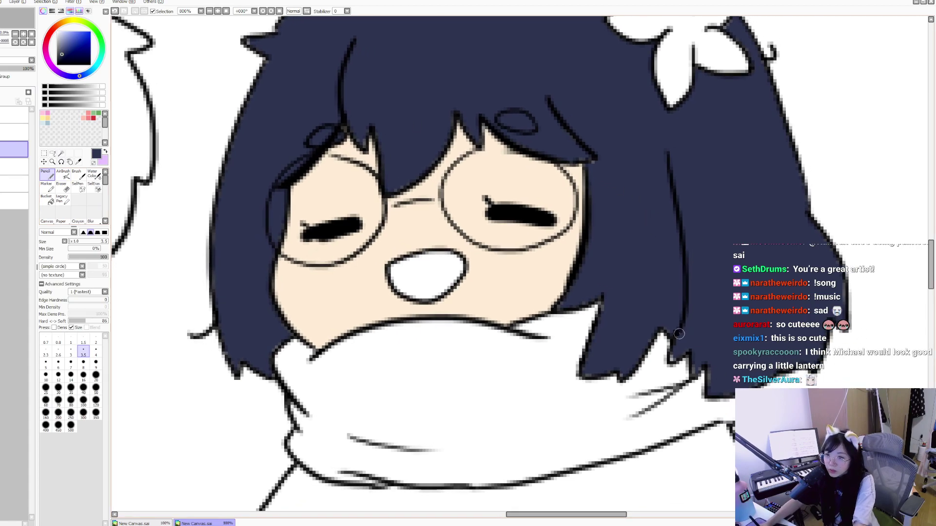
left_click_drag(746, 302, 744, 283)
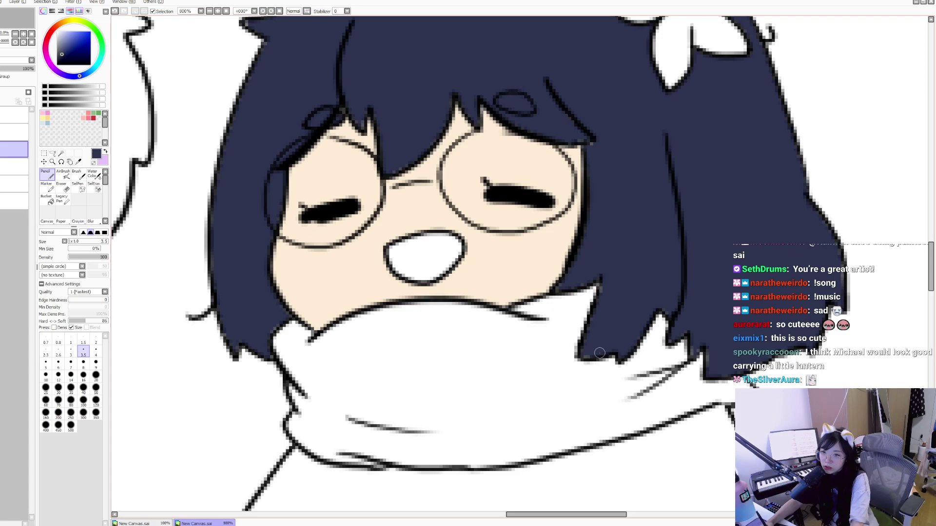
left_click_drag(598, 145, 568, 120)
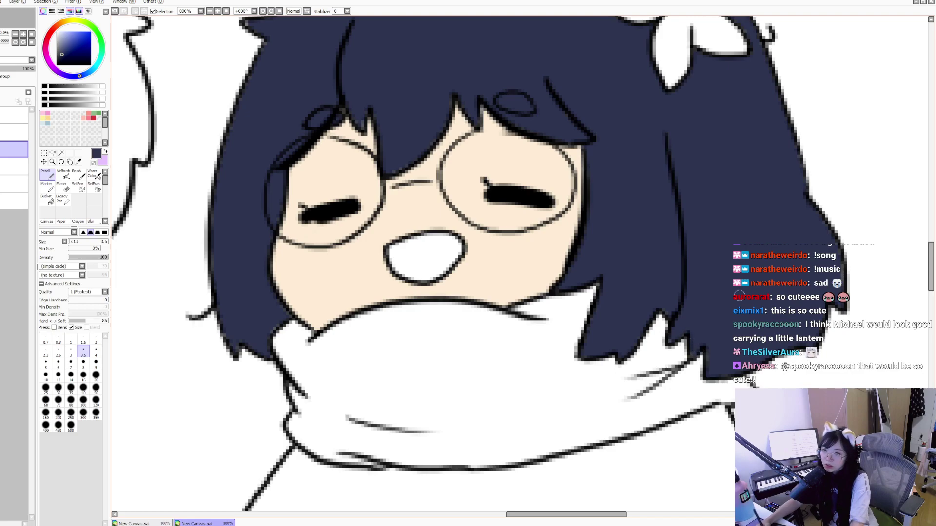
Step: Pan over to the left character's arm and stick
left_click_drag(571, 250, 652, 252)
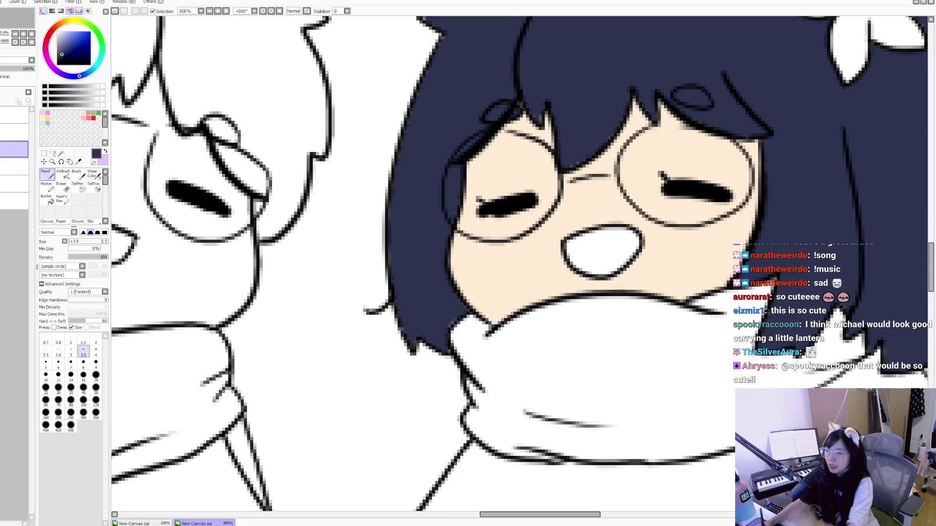
left_click_drag(593, 271, 866, 218)
left_click_drag(205, 244, 585, 224)
left_click_drag(370, 306, 652, 145)
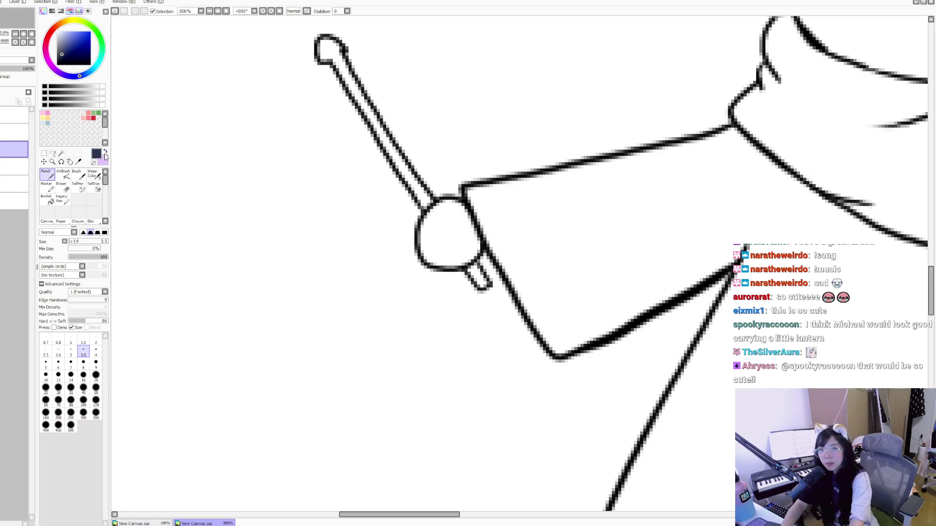
Step: Erase the top end of the stick on the upper layer
left_click(20, 132)
key("e")
mouse_move(352, 59)
left_mouse_down()
mouse_move(317, 58)
mouse_move(332, 44)
mouse_move(351, 48)
mouse_move(377, 152)
mouse_move(405, 184)
mouse_move(427, 174)
mouse_move(415, 207)
mouse_move(390, 154)
left_mouse_up()
mouse_move(487, 293)
left_mouse_down()
mouse_move(466, 268)
mouse_move(469, 282)
left_mouse_up()
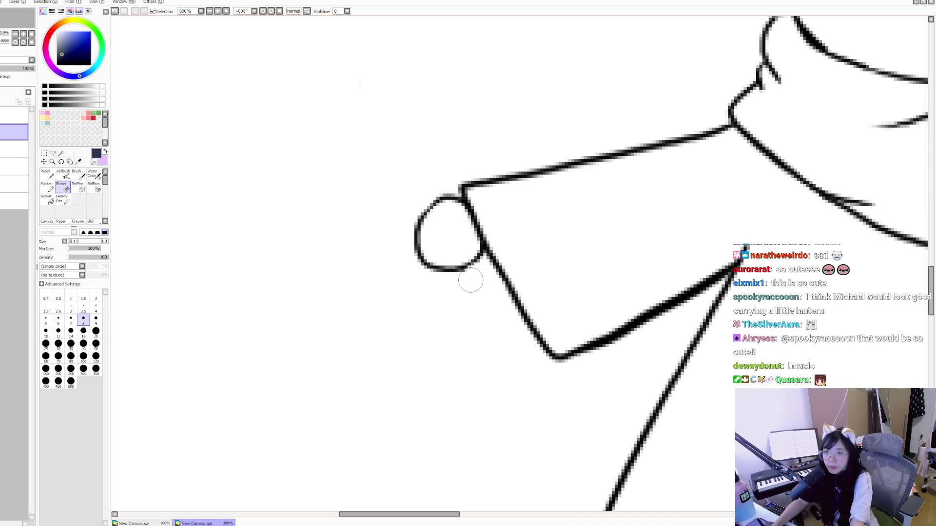
Step: Switch to a thinner black pencil and add short strokes below the loop
key("n")
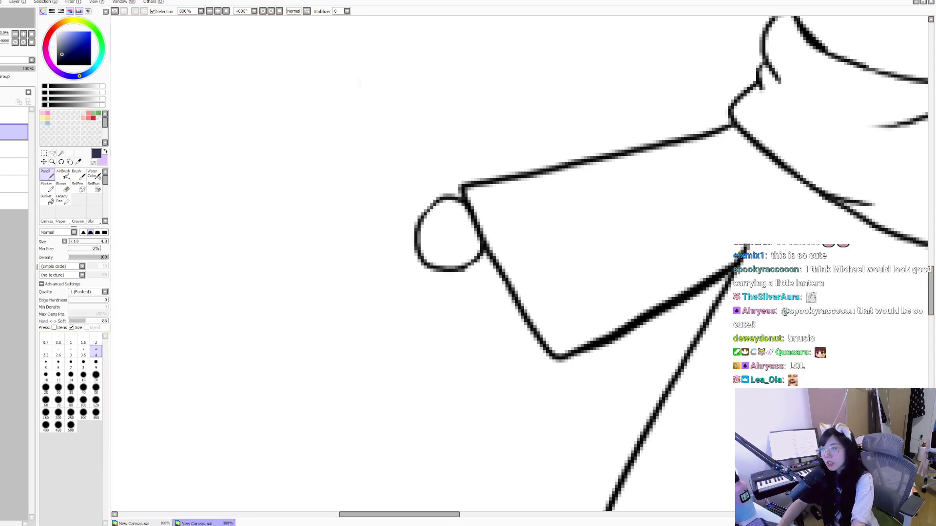
left_click_drag(423, 218, 526, 142)
left_click_drag(523, 189, 508, 219)
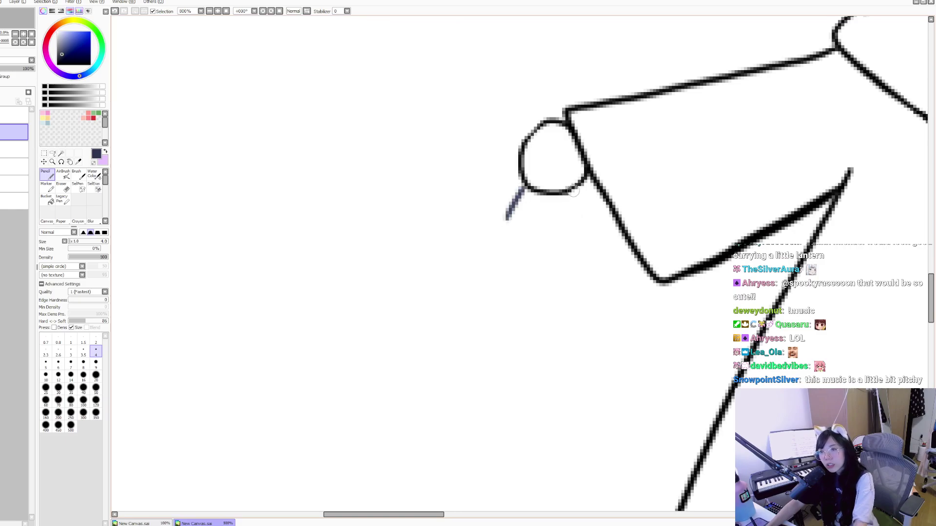
left_click_drag(573, 192, 591, 217)
key("ctrl+z")
key("ctrl+z")
left_click(58, 64)
left_click(83, 352)
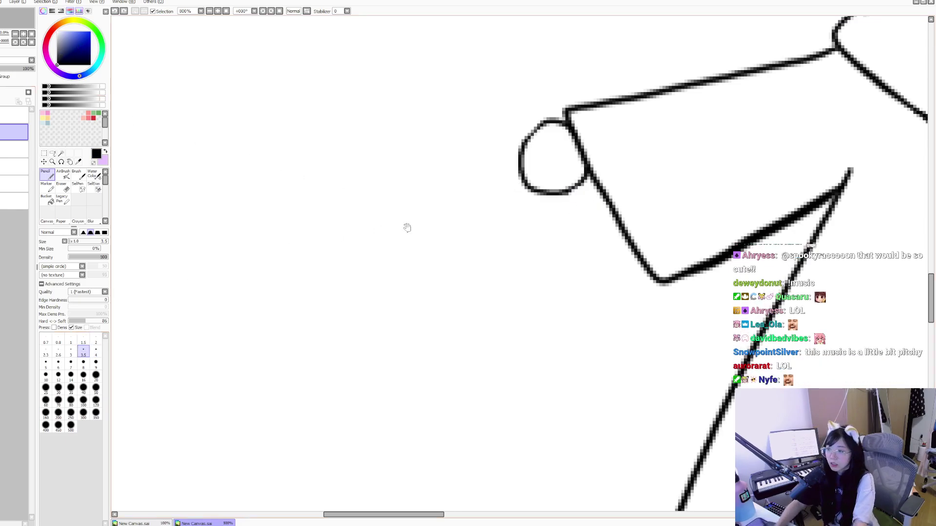
left_click_drag(379, 231, 379, 217)
left_click_drag(534, 178, 524, 198)
left_click_drag(579, 177, 588, 167)
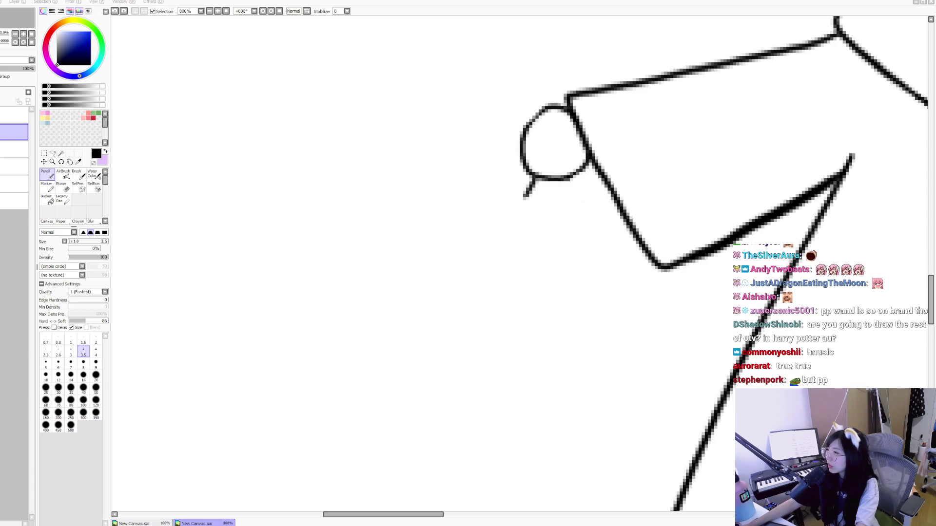
Step: Draw the lantern's bell cap: two sides, an arch, a small knob and bottom rim
left_click_drag(525, 198, 505, 273)
key("ctrl+z")
key("ctrl+z")
mouse_move(544, 200)
left_mouse_down()
mouse_move(552, 103)
mouse_move(517, 170)
left_mouse_up()
mouse_move(596, 97)
left_mouse_down()
mouse_move(624, 177)
mouse_move(593, 155)
left_mouse_up()
mouse_move(536, 144)
left_mouse_down()
mouse_move(577, 111)
mouse_move(612, 119)
mouse_move(633, 150)
left_mouse_up()
mouse_move(577, 110)
left_mouse_down()
mouse_move(593, 110)
mouse_move(517, 150)
mouse_move(607, 166)
mouse_move(646, 155)
left_mouse_up()
key("ctrl+z")
key("ctrl+z")
mouse_move(534, 131)
left_mouse_down()
mouse_move(519, 142)
mouse_move(587, 169)
mouse_move(646, 157)
mouse_move(634, 140)
left_mouse_up()
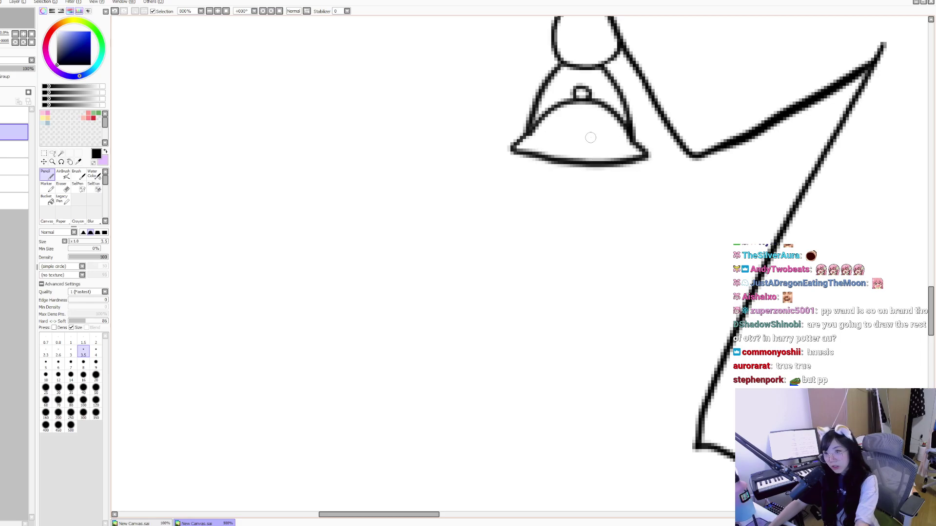
mouse_move(530, 132)
left_mouse_down()
mouse_move(609, 152)
mouse_move(631, 145)
mouse_move(585, 146)
mouse_move(634, 139)
left_mouse_up()
key("ctrl+z")
Step: Draw the lantern body's left and right sides and close its bottom
scroll(634, 139, "down", 2)
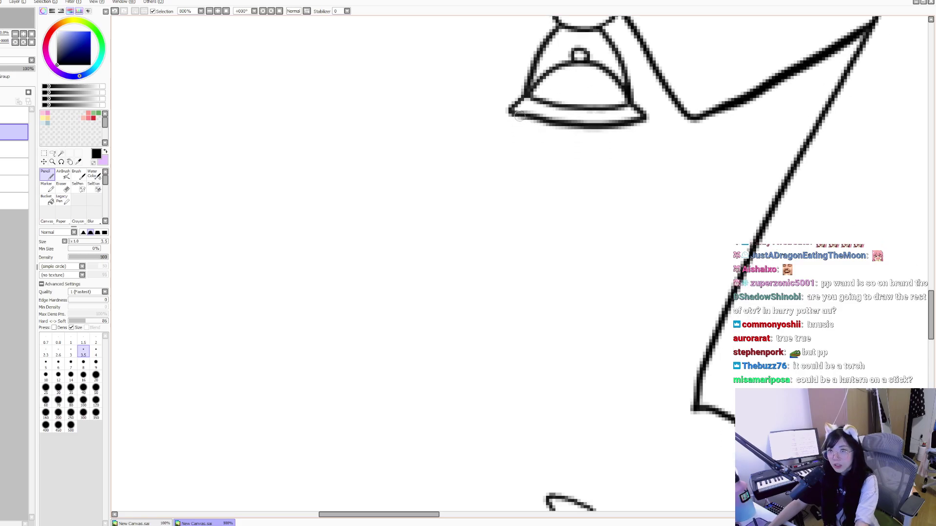
left_click_drag(518, 114, 525, 225)
left_click_drag(633, 126, 619, 232)
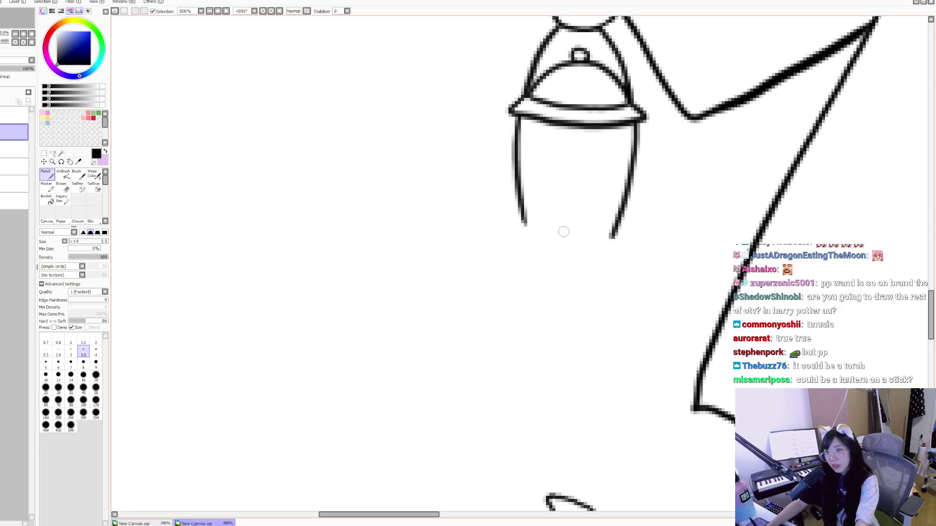
key("ctrl+z")
mouse_move(635, 122)
left_mouse_down()
mouse_move(623, 232)
mouse_move(589, 229)
left_mouse_up()
mouse_move(519, 213)
left_mouse_down()
mouse_move(564, 227)
mouse_move(613, 221)
mouse_move(520, 214)
mouse_move(555, 224)
mouse_move(616, 218)
left_mouse_up()
key("ctrl+z")
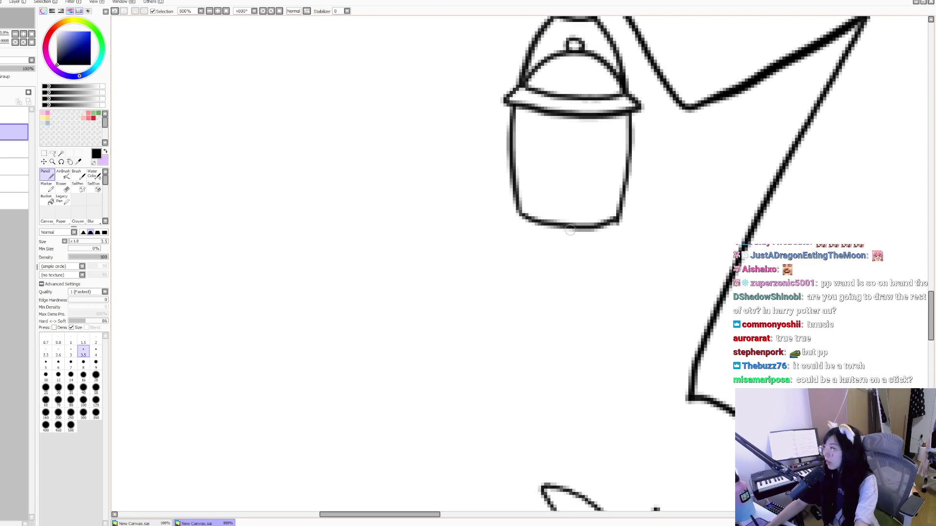
left_click_drag(565, 239, 563, 232)
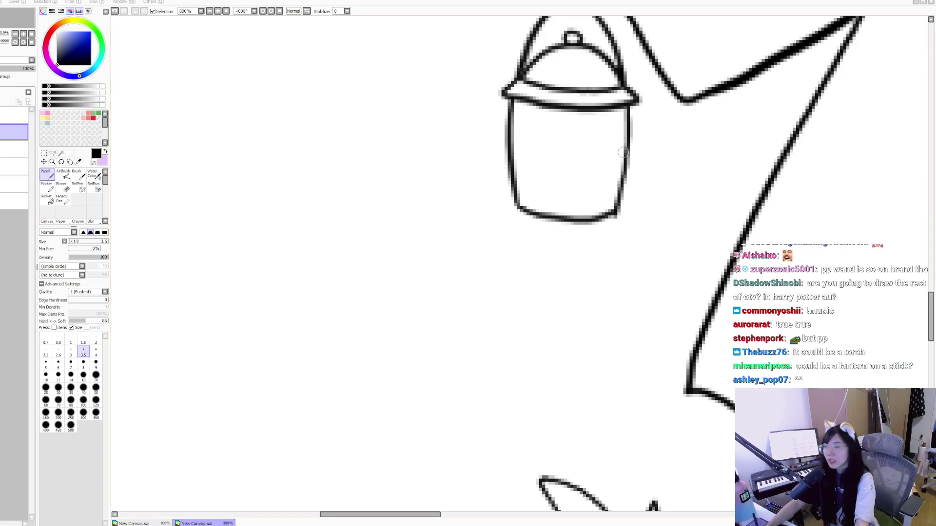
Step: Try thickening the body's right edge, then undo the body's sides and bottom
left_click_drag(631, 164, 609, 219)
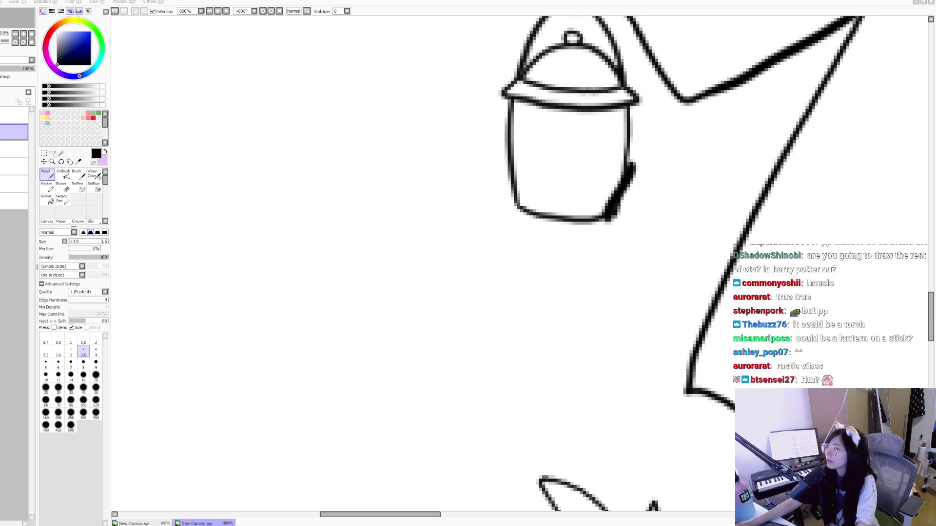
left_click_drag(554, 155, 491, 236)
key("ctrl+z")
left_click_drag(629, 147, 614, 200)
key("ctrl+z")
key("ctrl+z")
key("ctrl+z")
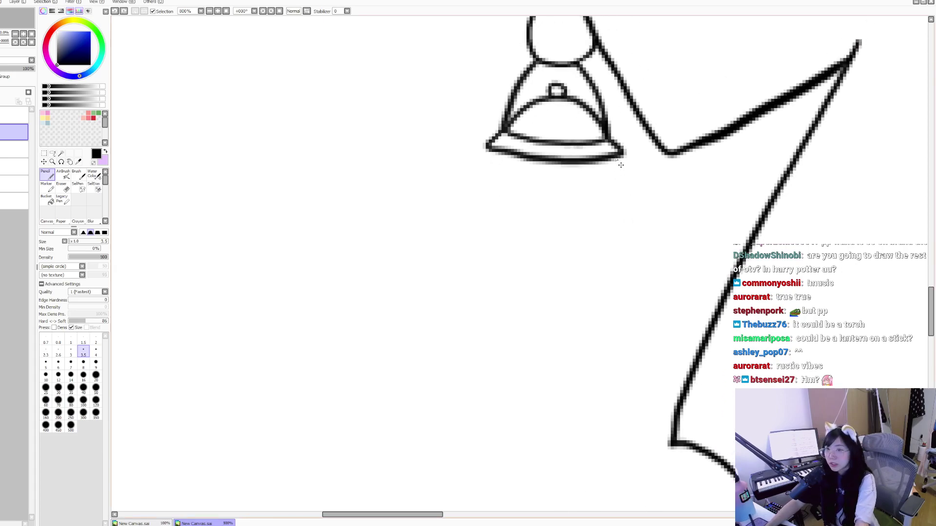
key("ctrl+z")
key("ctrl+z")
key("ctrl+z")
key("ctrl+z")
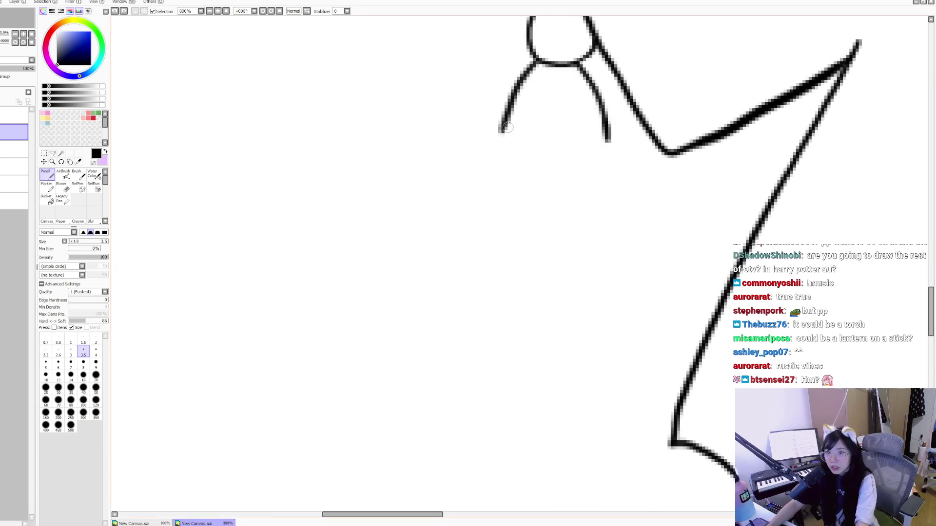
Step: Sketch the cap's arc and knob, then undo these first attempts
left_click_drag(505, 129, 544, 106)
key("ctrl+z")
mouse_move(505, 130)
left_mouse_down()
mouse_move(554, 102)
mouse_move(544, 102)
mouse_move(561, 106)
mouse_move(546, 104)
mouse_move(560, 95)
mouse_move(604, 142)
left_mouse_up()
key("ctrl+z")
key("ctrl+z")
left_click_drag(560, 104, 608, 142)
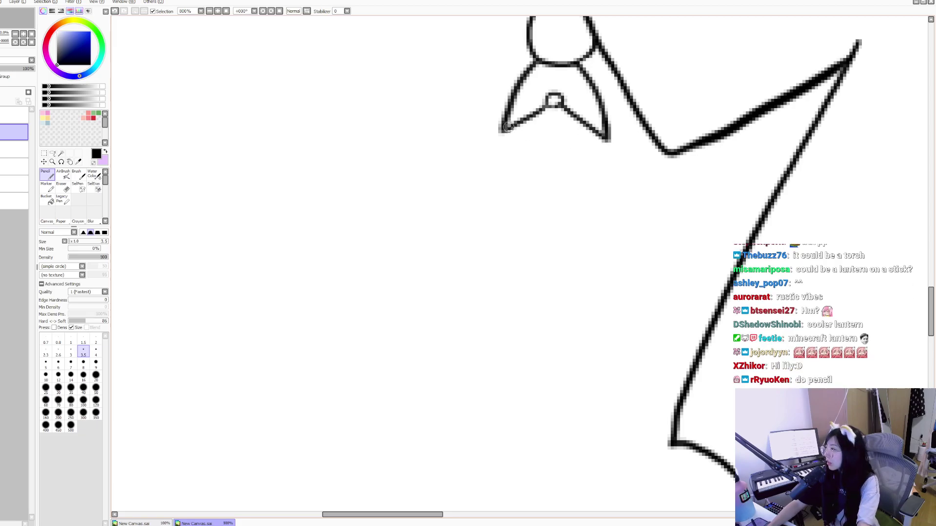
key("ctrl+z")
key("ctrl+z")
key("ctrl+z")
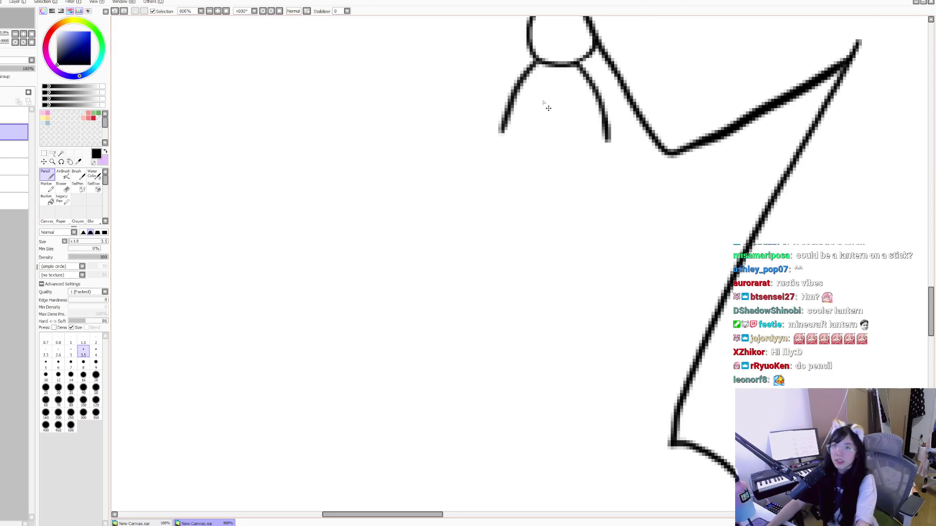
key("ctrl+z")
key("ctrl+z")
Step: Draw a small knob with strokes sloping down to the cap's left arc and lower-right edge
left_click_drag(534, 60, 508, 103)
mouse_move(582, 60)
left_mouse_down()
mouse_move(607, 94)
mouse_move(607, 115)
left_mouse_up()
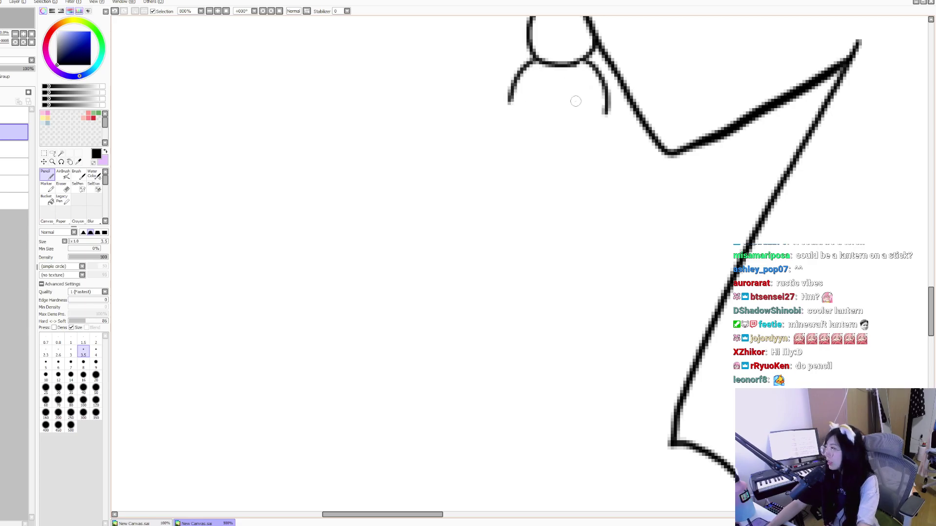
left_click_drag(510, 97, 540, 125)
key("ctrl+z")
mouse_move(606, 109)
left_mouse_down()
mouse_move(578, 126)
mouse_move(594, 123)
mouse_move(554, 126)
mouse_move(556, 105)
mouse_move(574, 126)
mouse_move(510, 147)
left_mouse_up()
Step: Add the lid's slanted sides and a small hook at the left end, discarding stray shading lines
mouse_move(570, 125)
left_mouse_down()
mouse_move(616, 154)
mouse_move(597, 152)
left_mouse_up()
mouse_move(521, 130)
left_mouse_down()
mouse_move(539, 150)
mouse_move(607, 152)
mouse_move(622, 141)
left_mouse_up()
left_click_drag(531, 130, 615, 138)
key("ctrl+z")
key("ctrl+z")
mouse_move(528, 130)
left_mouse_down()
mouse_move(619, 142)
mouse_move(577, 127)
mouse_move(626, 143)
mouse_move(603, 133)
mouse_move(621, 141)
mouse_move(608, 118)
left_mouse_up()
key("ctrl+z")
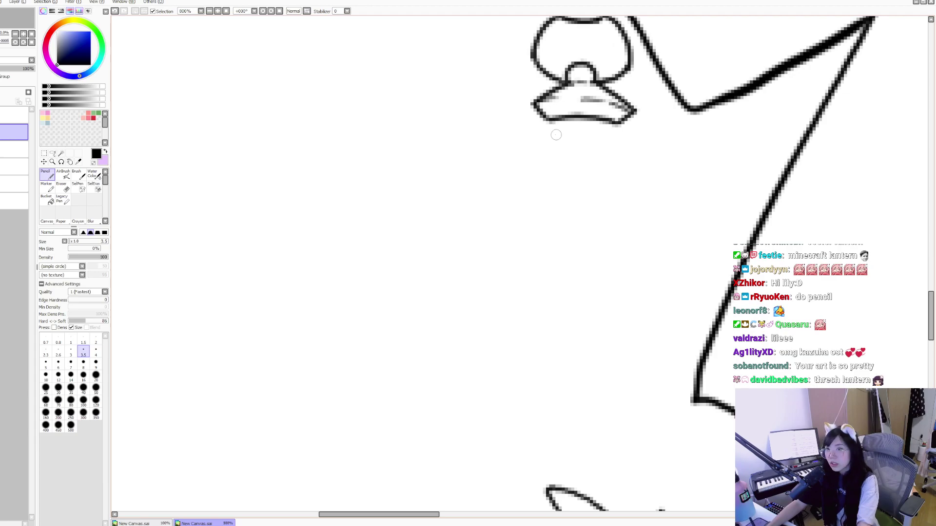
Step: Outline the base shape just beneath the lantern's cap
mouse_move(542, 123)
left_mouse_down()
mouse_move(575, 146)
mouse_move(648, 150)
mouse_move(620, 122)
left_mouse_up()
left_click_drag(620, 154, 607, 101)
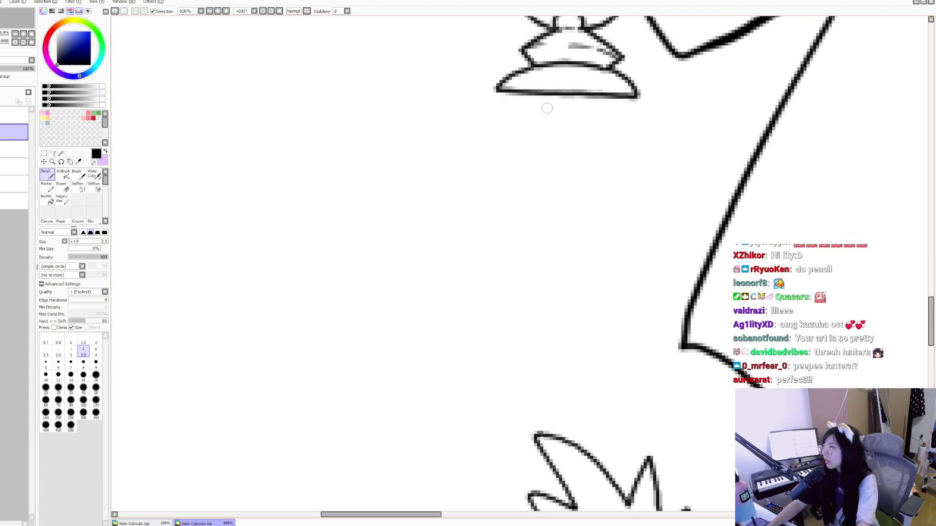
mouse_move(538, 102)
left_mouse_down()
mouse_move(585, 131)
mouse_move(621, 131)
mouse_move(634, 110)
left_mouse_up()
mouse_move(593, 144)
left_mouse_down()
mouse_move(587, 104)
mouse_move(591, 186)
mouse_move(582, 128)
left_mouse_up()
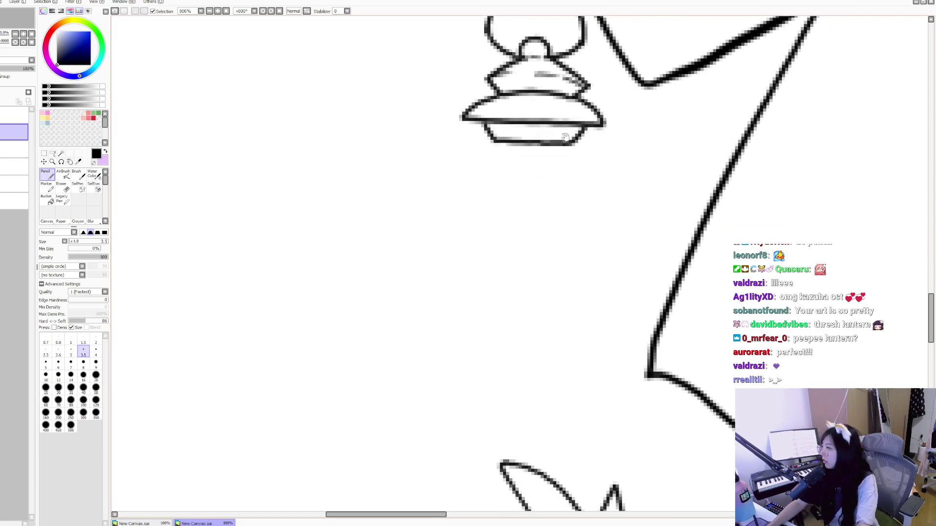
Step: Draw the lantern body's two sides, close its bottom, and add a band and flared base
mouse_move(492, 142)
left_mouse_down()
mouse_move(468, 205)
mouse_move(486, 266)
left_mouse_up()
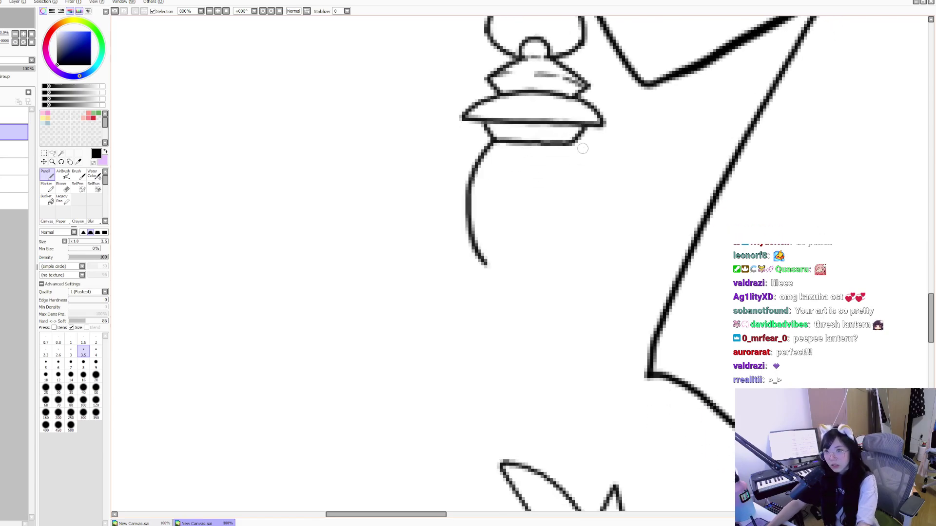
mouse_move(575, 141)
left_mouse_down()
mouse_move(601, 229)
mouse_move(582, 267)
mouse_move(548, 261)
left_mouse_up()
mouse_move(486, 249)
left_mouse_down()
mouse_move(495, 265)
mouse_move(560, 269)
mouse_move(578, 267)
mouse_move(586, 253)
mouse_move(512, 249)
mouse_move(589, 253)
left_mouse_up()
left_click_drag(593, 253, 597, 236)
mouse_move(504, 252)
left_mouse_down()
mouse_move(492, 273)
mouse_move(592, 274)
mouse_move(585, 250)
left_mouse_up()
mouse_move(535, 281)
left_mouse_down()
mouse_move(538, 262)
mouse_move(481, 276)
mouse_move(578, 283)
left_mouse_up()
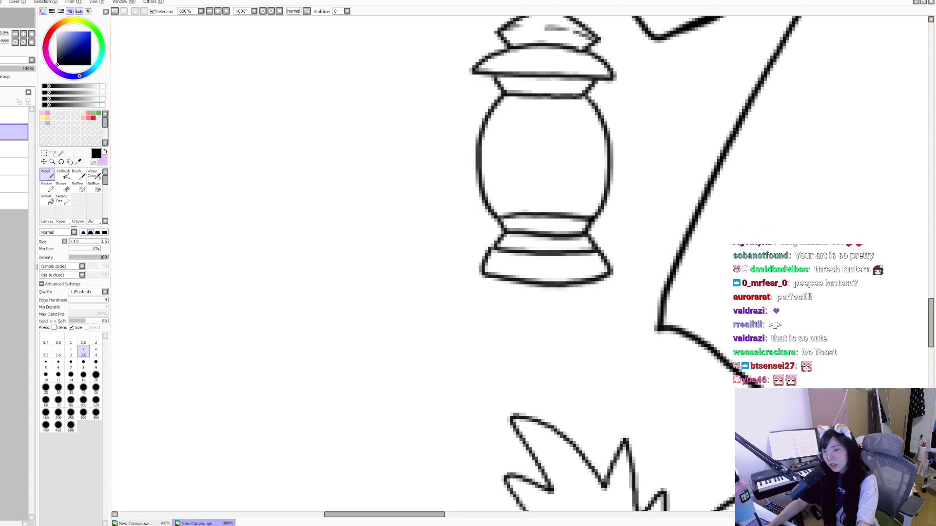
Step: Draw the left handle from the lid down to the base, with a thin inner line
left_click_drag(549, 158, 565, 194)
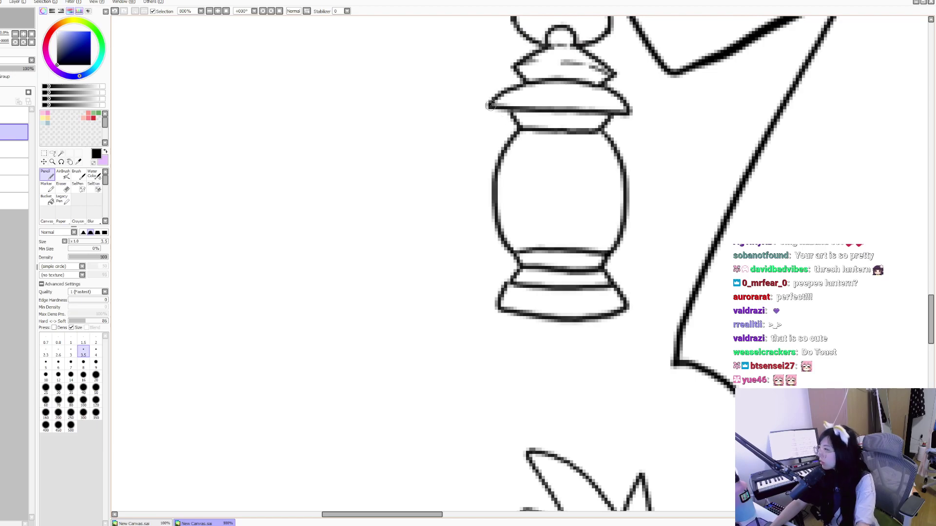
left_click_drag(489, 105, 460, 198)
left_click_drag(460, 234, 501, 288)
key("ctrl+z")
mouse_move(488, 105)
left_mouse_down()
mouse_move(466, 157)
mouse_move(469, 238)
mouse_move(485, 261)
left_mouse_up()
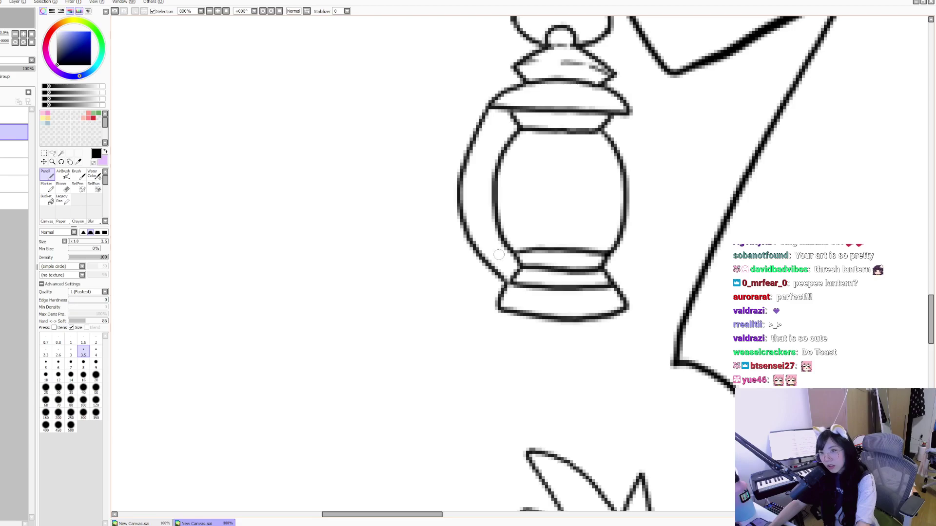
left_click_drag(518, 159, 514, 155)
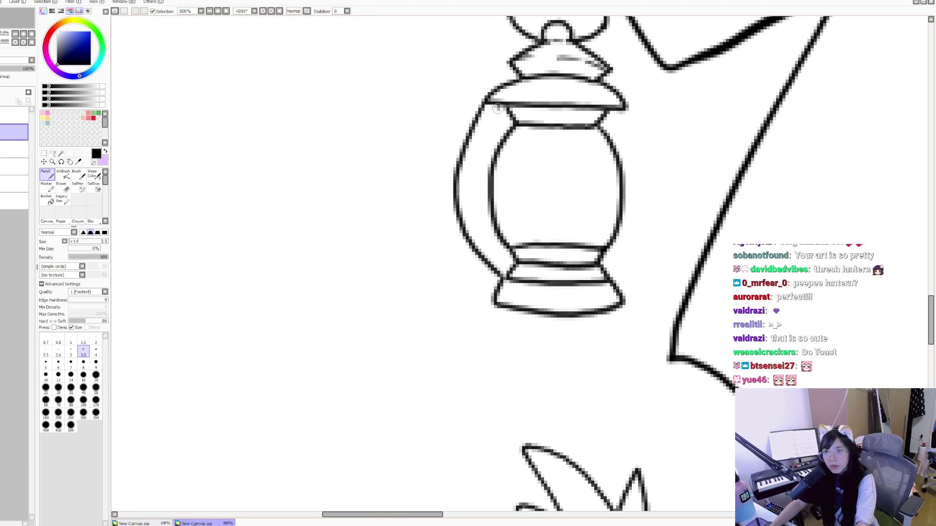
left_click_drag(497, 107, 473, 184)
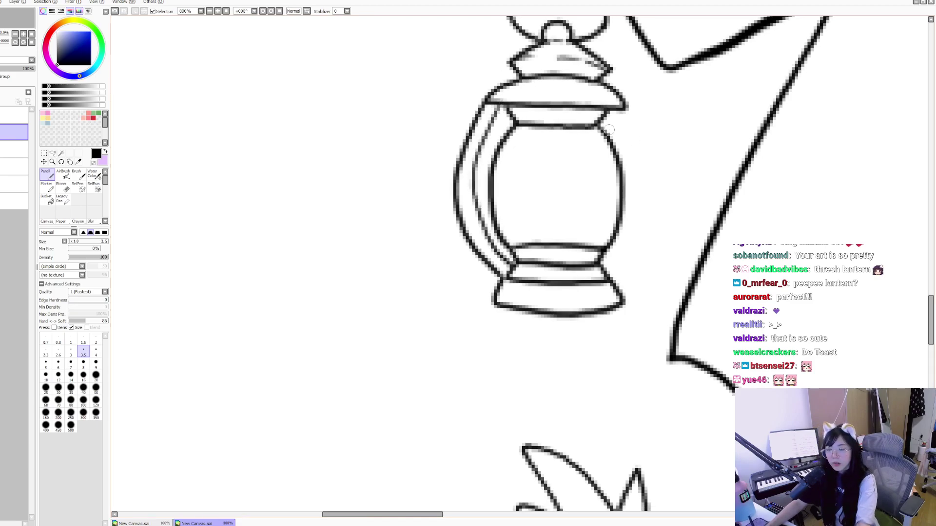
key("ctrl+z")
key("ctrl+z")
left_click_drag(489, 114, 470, 188)
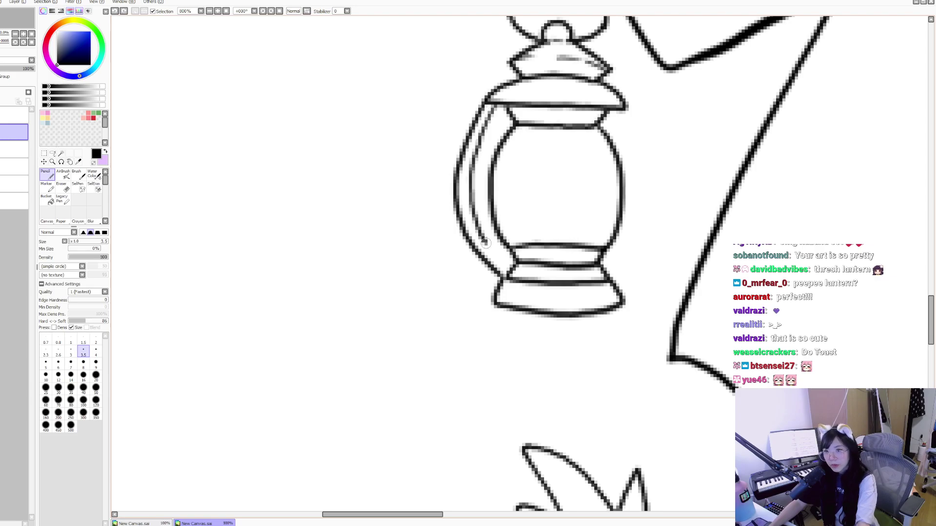
Step: Add the matching right handle and extend the inner line, checking symmetry in mirrored view
mouse_move(620, 103)
left_mouse_down()
mouse_move(651, 187)
mouse_move(647, 240)
mouse_move(631, 264)
left_mouse_up()
key("h")
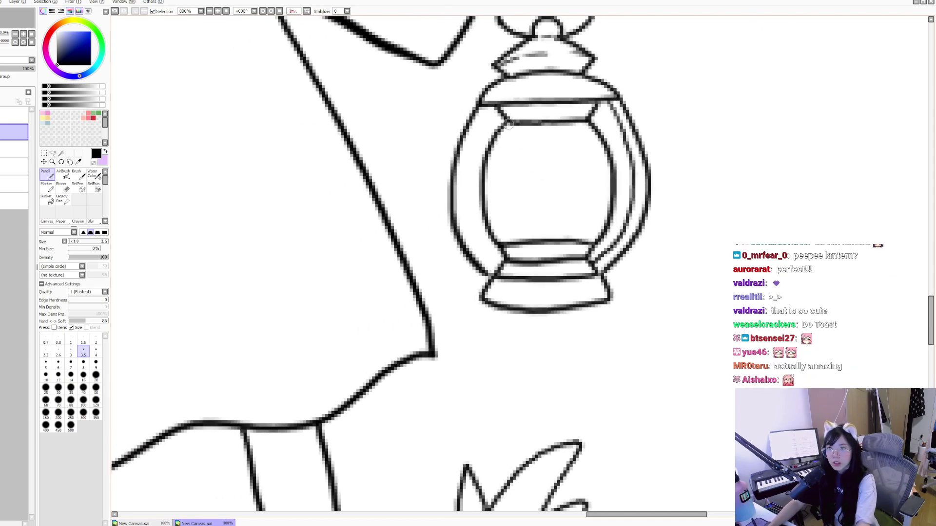
left_click_drag(467, 186, 476, 235)
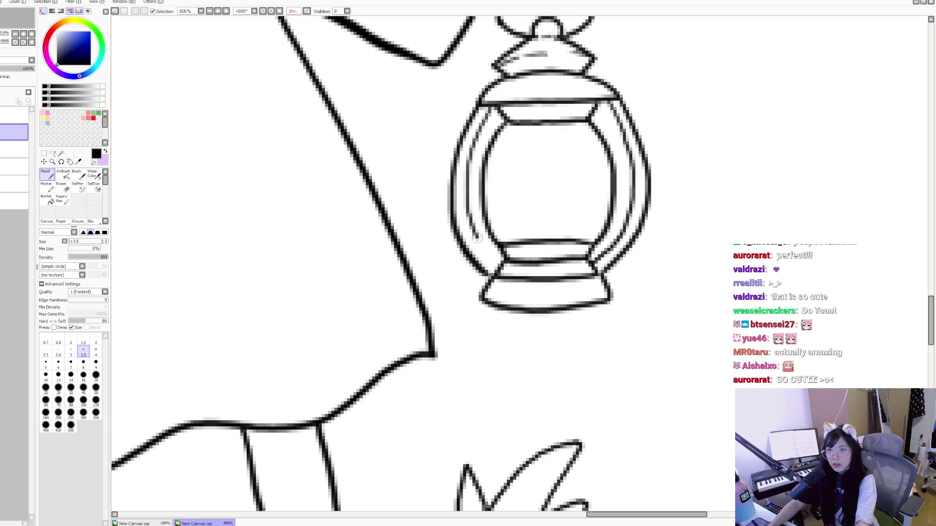
key("h")
left_click_drag(538, 89, 550, 66)
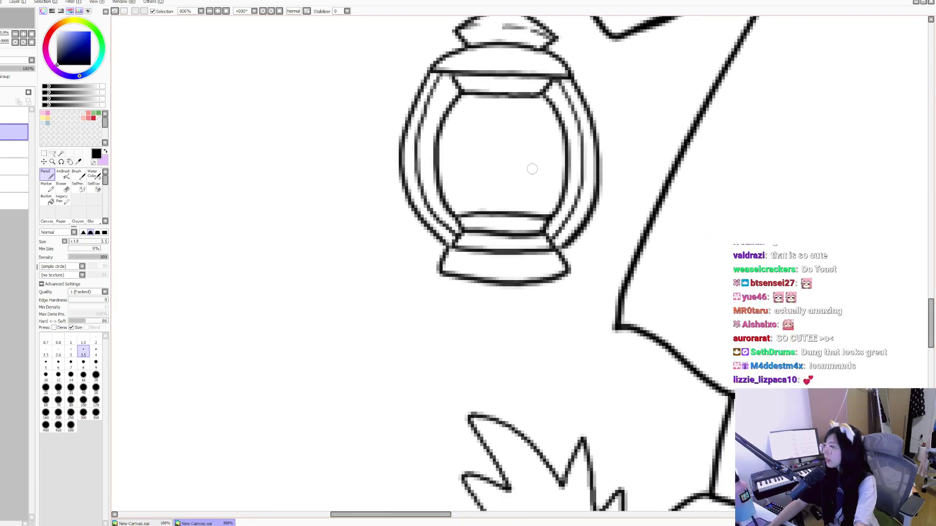
left_click_drag(533, 156, 513, 190)
left_click(226, 11)
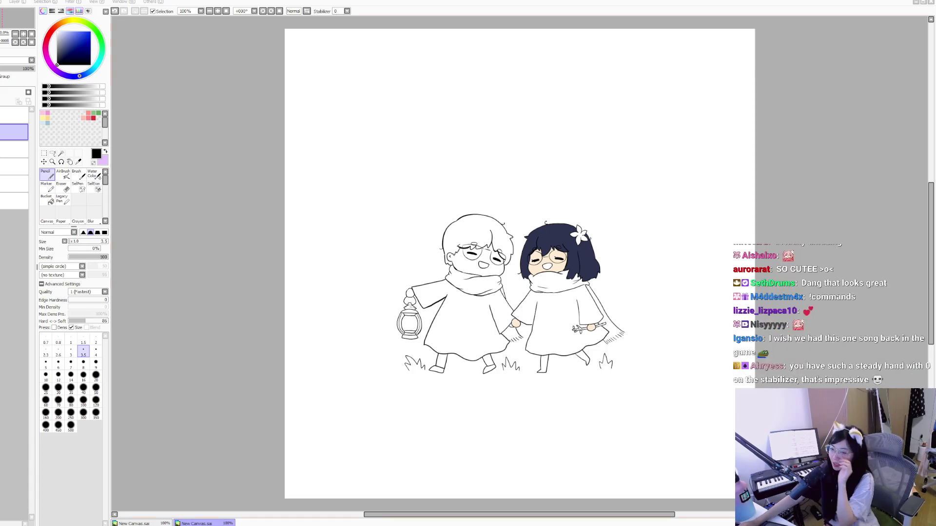
left_click_drag(578, 208, 519, 255)
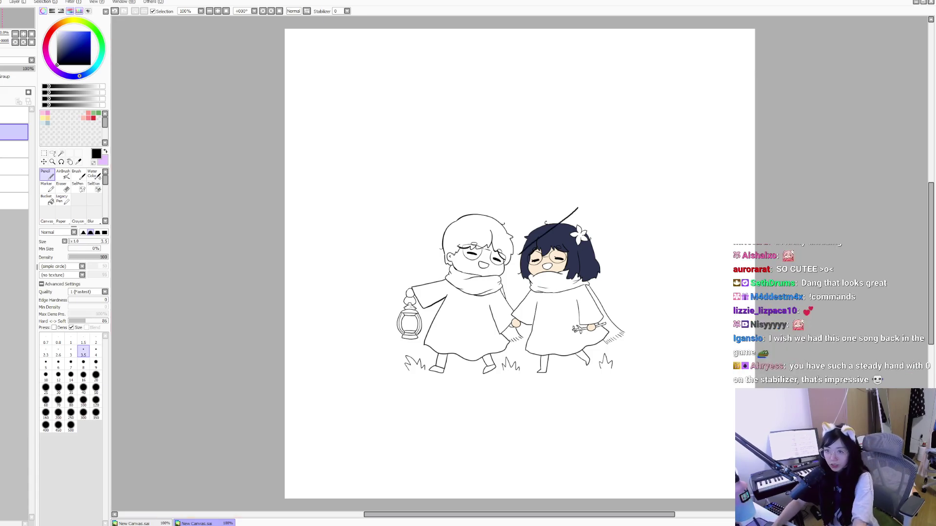
left_click(53, 162)
left_click(535, 318)
left_click(536, 320)
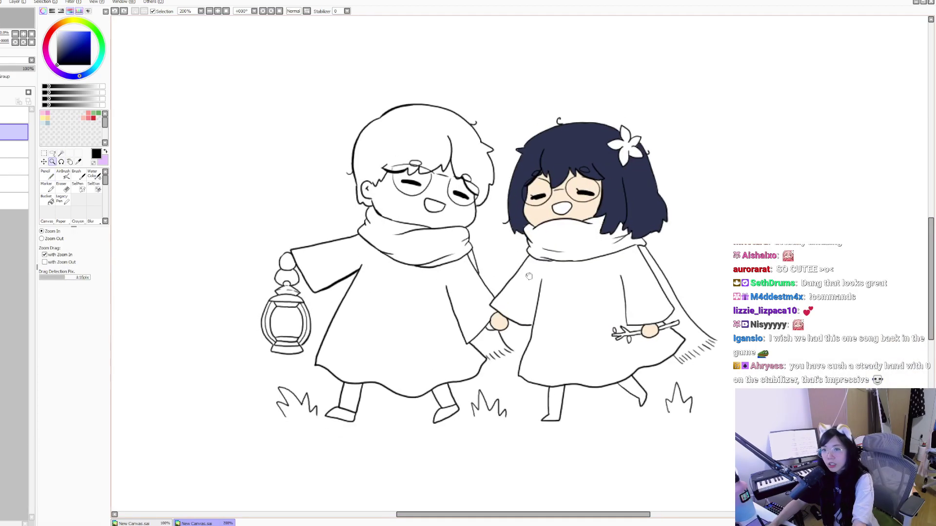
left_click(577, 296)
left_click(588, 270)
left_click_drag(606, 266, 488, 228)
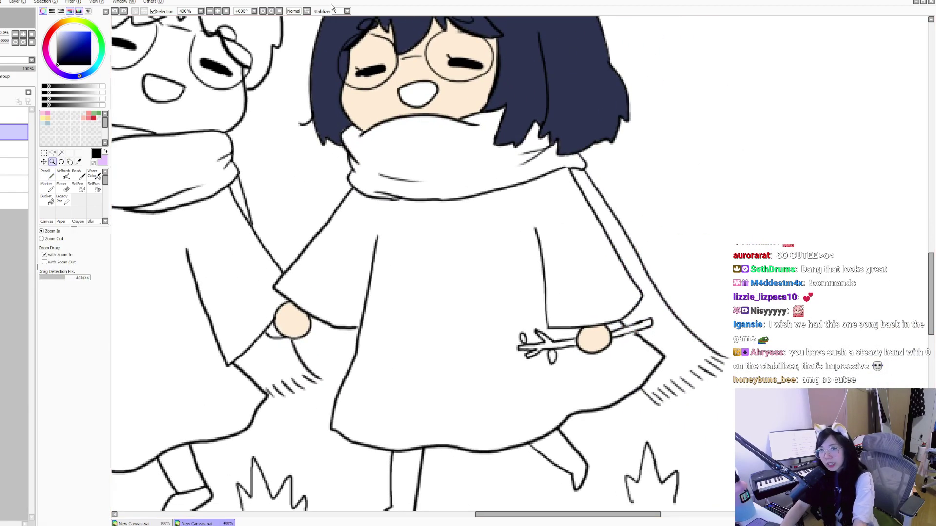
left_click_drag(762, 166, 497, 203)
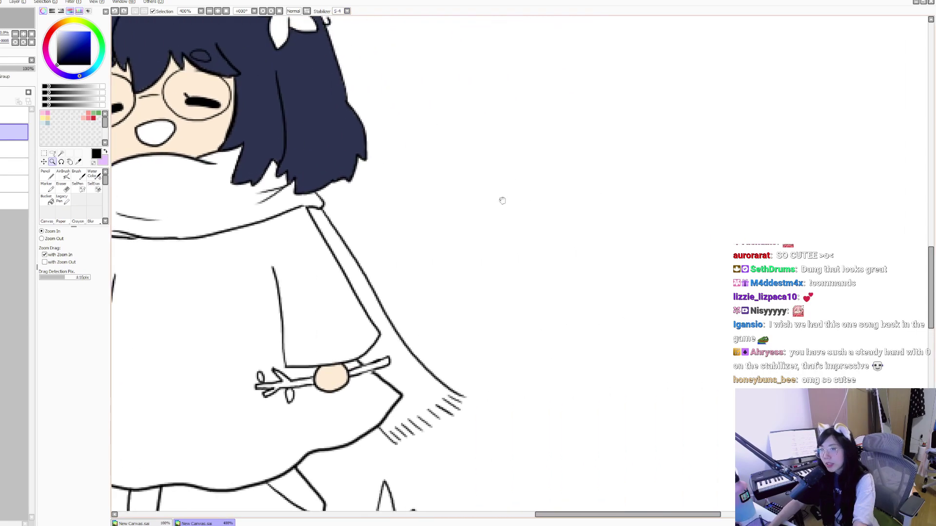
left_click_drag(619, 125, 653, 250)
left_click_drag(487, 199, 136, 376)
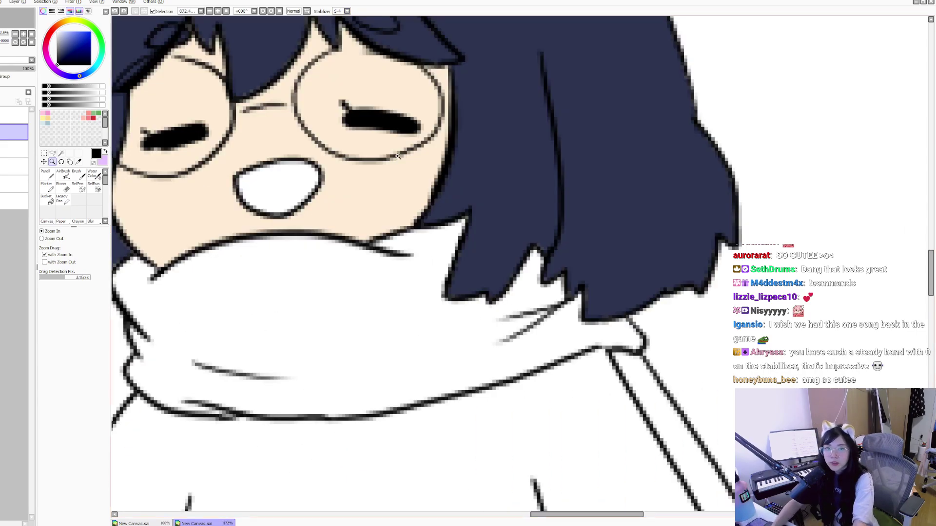
left_click(225, 11)
left_click(46, 175)
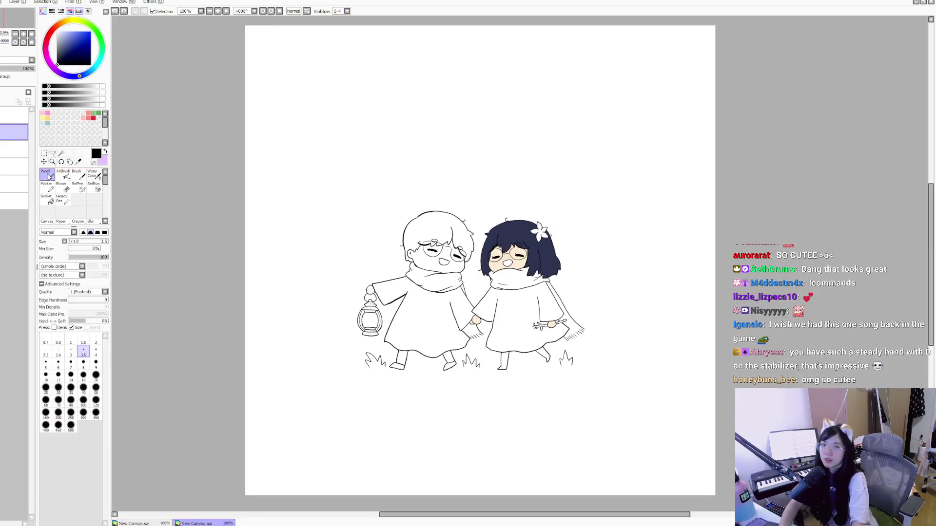
key("ctrl+z")
left_click_drag(615, 145, 608, 164)
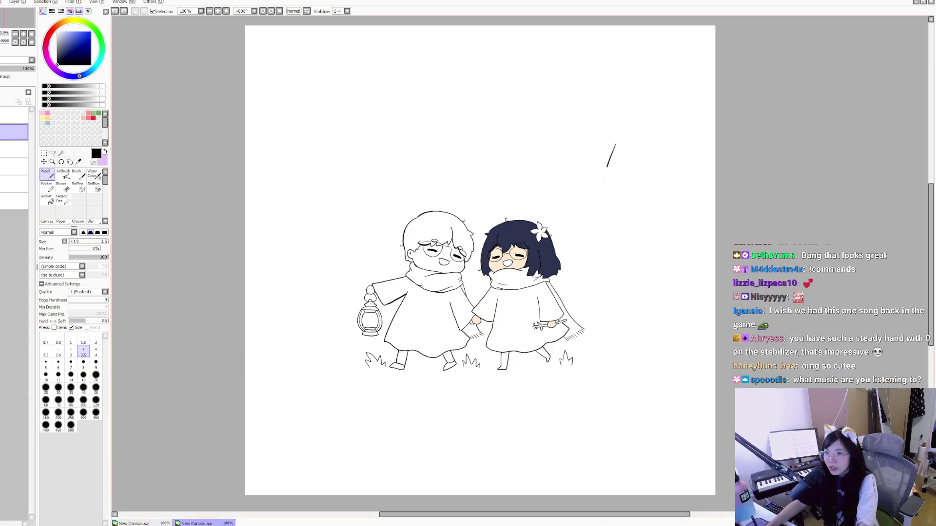
key("ctrl+z")
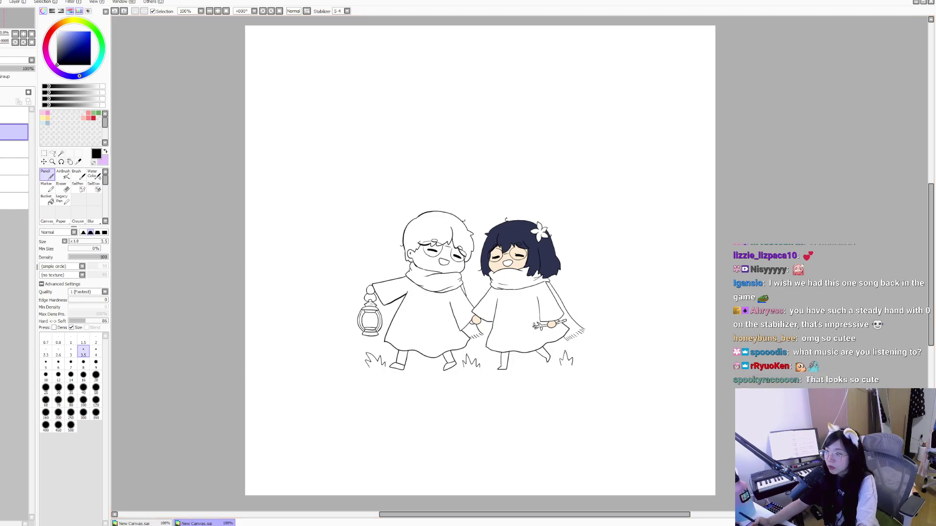
left_click_drag(662, 168, 544, 262)
key("ctrl+z")
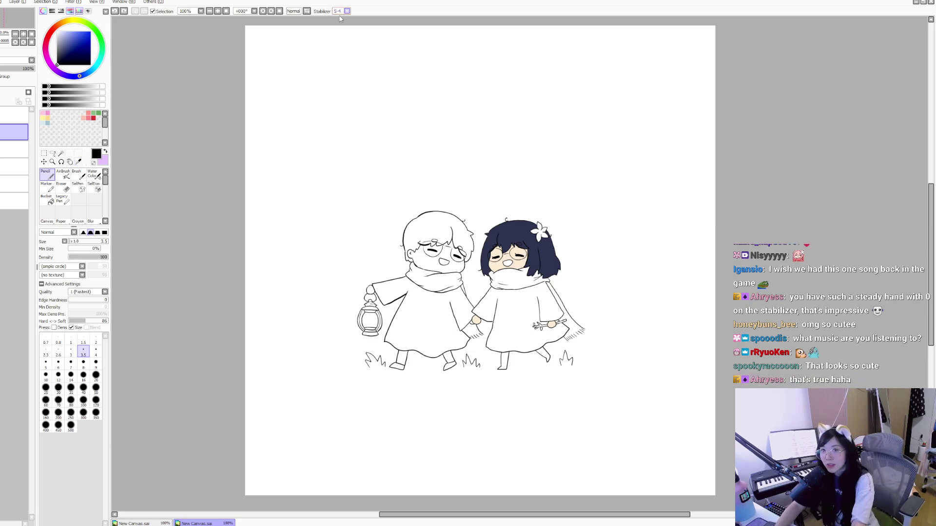
left_click(52, 162)
left_click(564, 335)
left_click(563, 336)
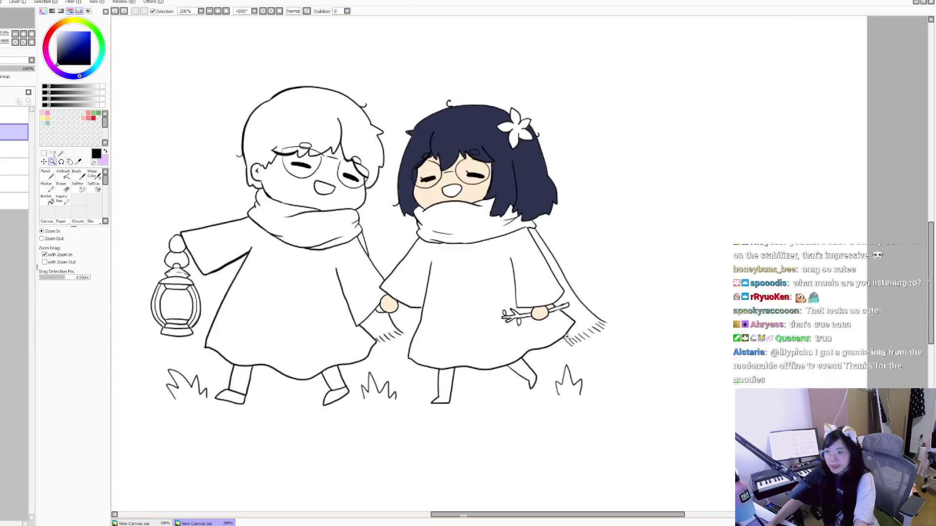
left_click(563, 336)
Step: Zoom out from the sleeve and back in to centre the girl's hair
left_click(538, 238)
left_click_drag(471, 140, 494, 243)
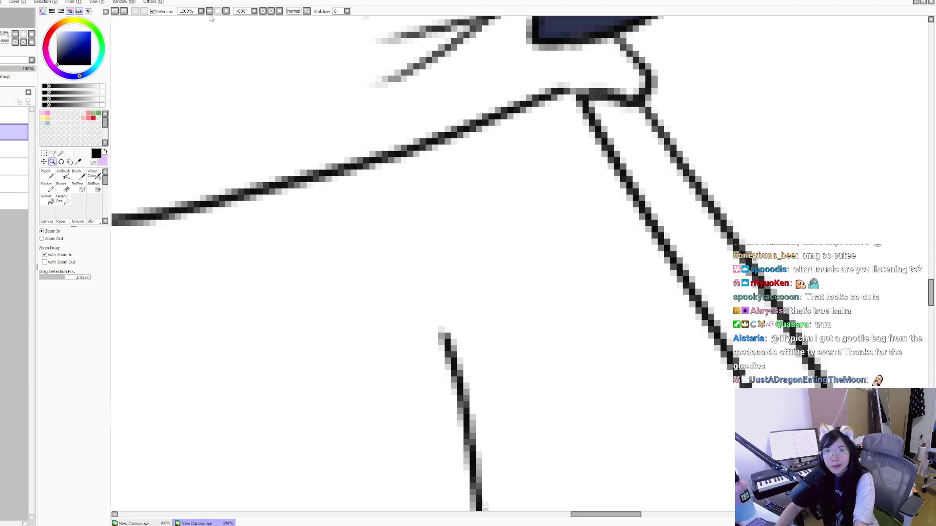
left_click(226, 12)
left_click_drag(543, 199, 551, 281)
left_click(551, 284)
left_click(552, 284)
left_click(556, 292)
left_click_drag(621, 361, 542, 244)
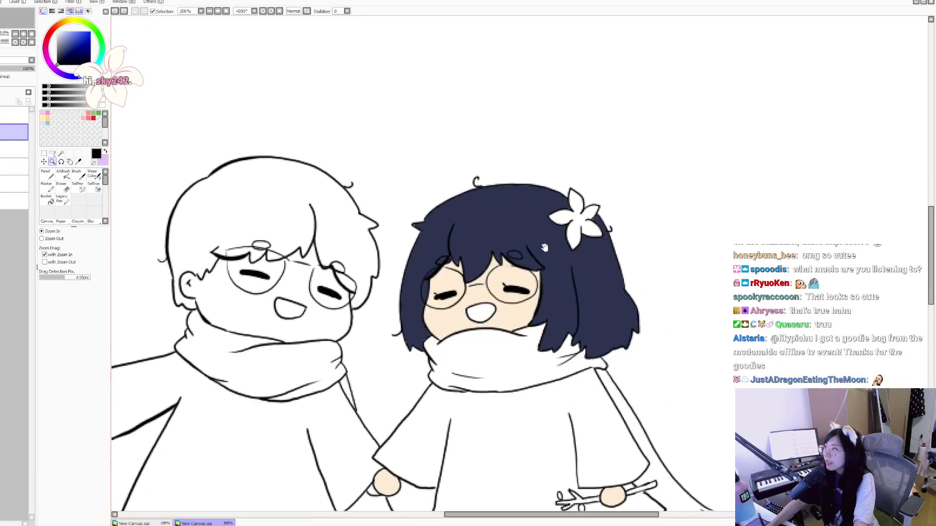
left_click(565, 316)
left_click(561, 310)
left_click_drag(548, 310, 543, 294)
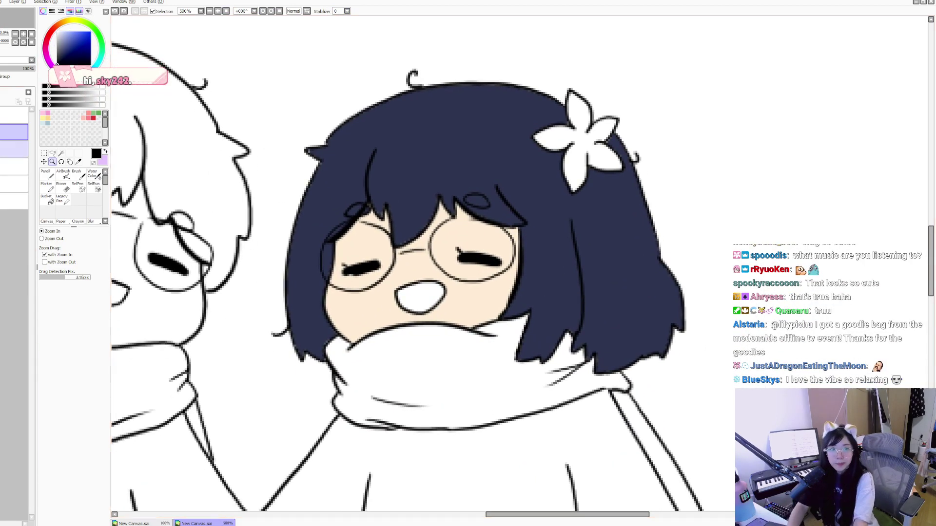
Step: Select the girl's hair and bucket-fill it with a dark blue-grey sampled from the canvas
left_click(12, 149, "ctrl")
left_click(13, 149)
left_click(78, 162)
left_click(492, 219)
left_click(48, 199)
left_click(449, 140)
key("ctrl+d")
left_click(46, 174)
Step: Zoom in on the girl's face, then pan over the uncoloured boy and zoom out
left_click_drag(219, 178, 249, 166)
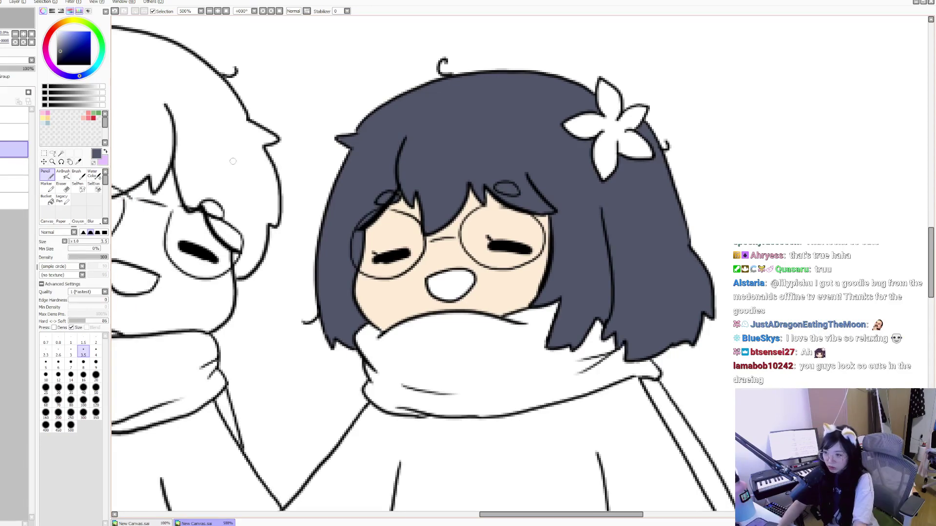
left_click(52, 162)
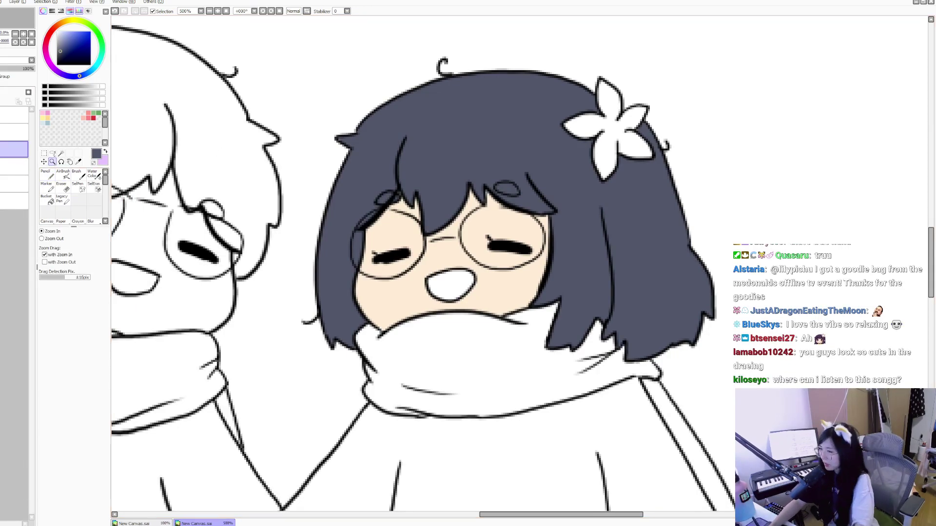
left_click(564, 234)
left_click(564, 234)
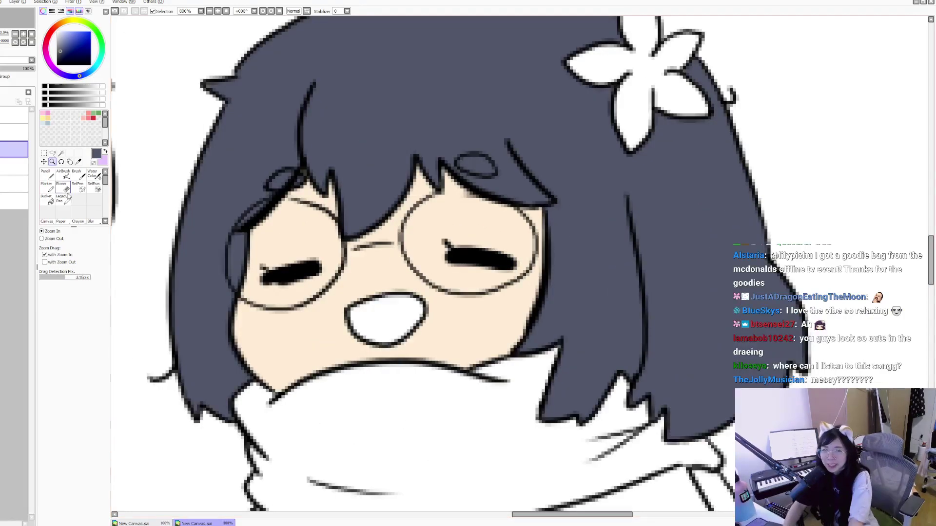
left_click(46, 172)
left_click_drag(364, 105, 401, 167)
left_click_drag(521, 92, 483, 93)
left_click_drag(345, 195, 700, 141)
left_click(225, 11)
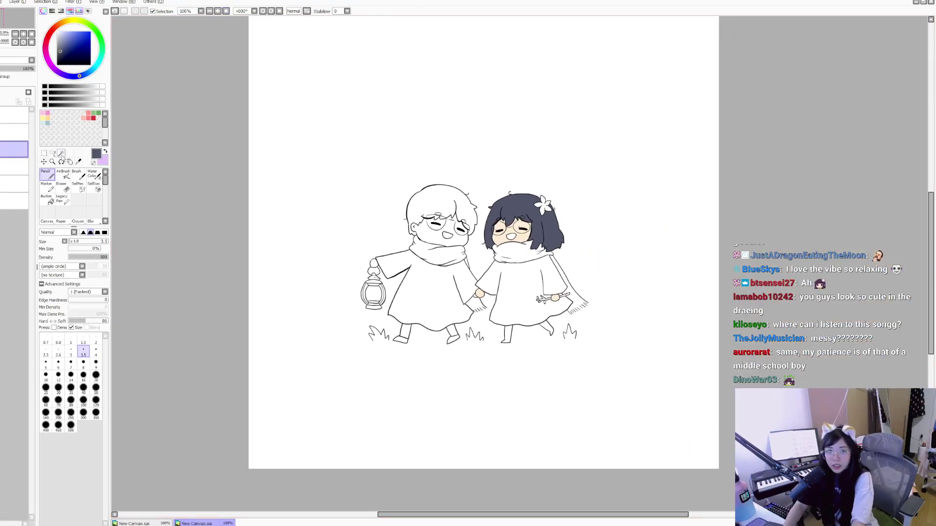
Step: Zoom in on the characters' bodies to frame their hands and scarves
left_click(52, 162)
left_click(578, 272)
left_click(577, 271)
left_click(570, 267)
left_click(551, 259)
left_click_drag(446, 287, 717, 208)
scroll(574, 247, "up", 2)
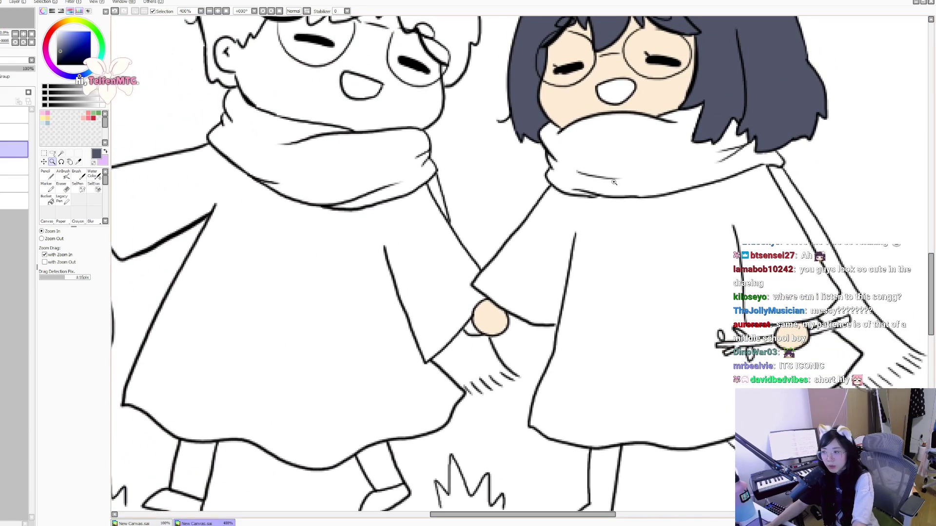
left_click_drag(614, 182, 557, 241)
scroll(556, 241, "up", 4)
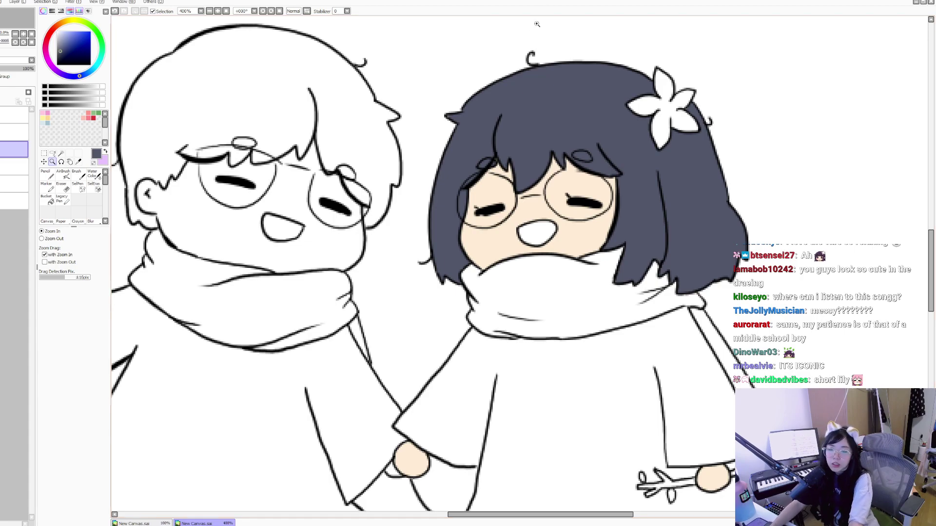
Step: Select the hair and spray darker shading on its lower right with a size-120 AirBrush
left_click(14, 150, "ctrl")
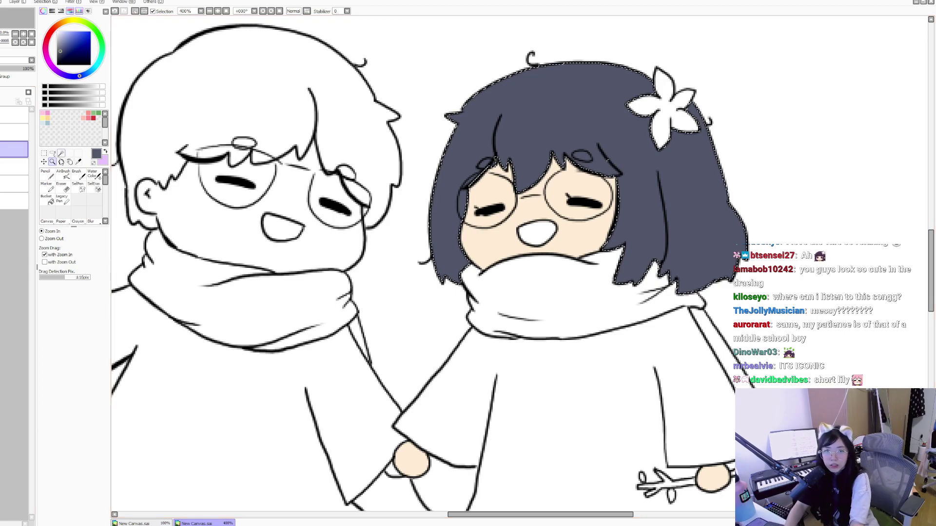
left_click(63, 174)
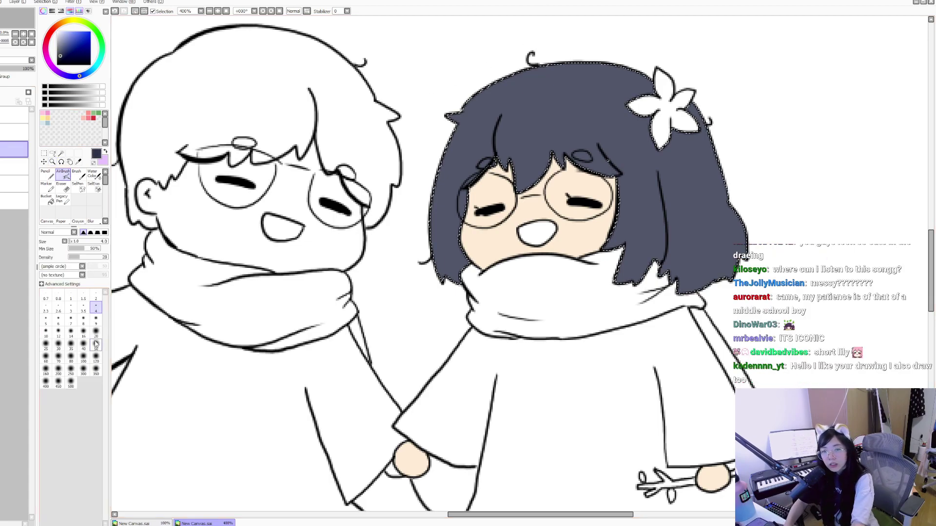
left_click(96, 357)
left_click_drag(619, 297, 697, 293)
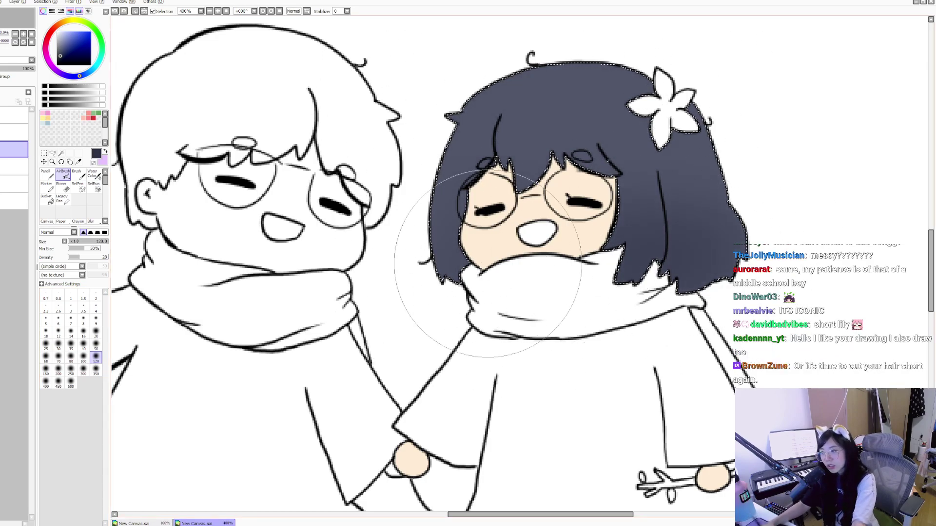
key("ctrl+d")
left_click_drag(647, 294, 595, 309)
Step: Select the girl's skin area and sample its colour
left_click(15, 167, "ctrl")
left_click(15, 167)
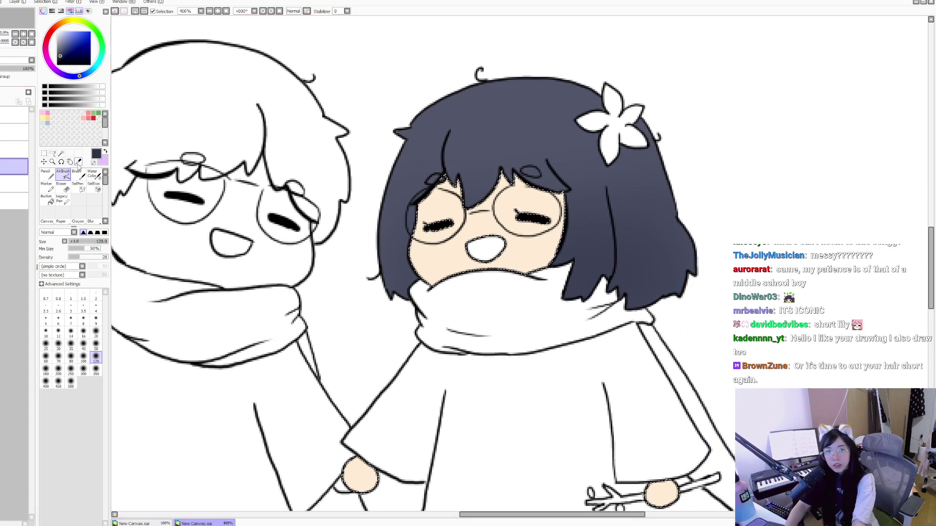
left_click(78, 161)
left_click(439, 219)
Step: Set up a redder peach Pencil at size 6 within the girl's face-skin selection
left_click(63, 174)
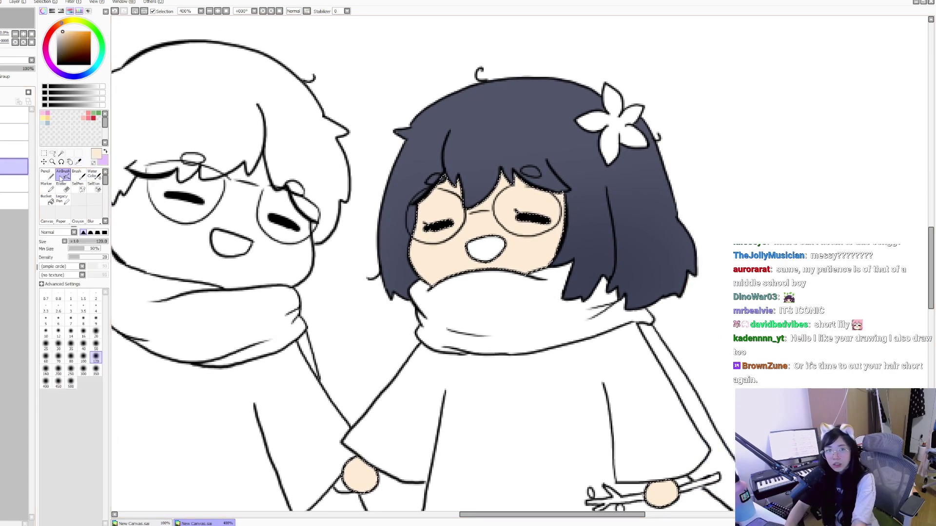
left_click(69, 31)
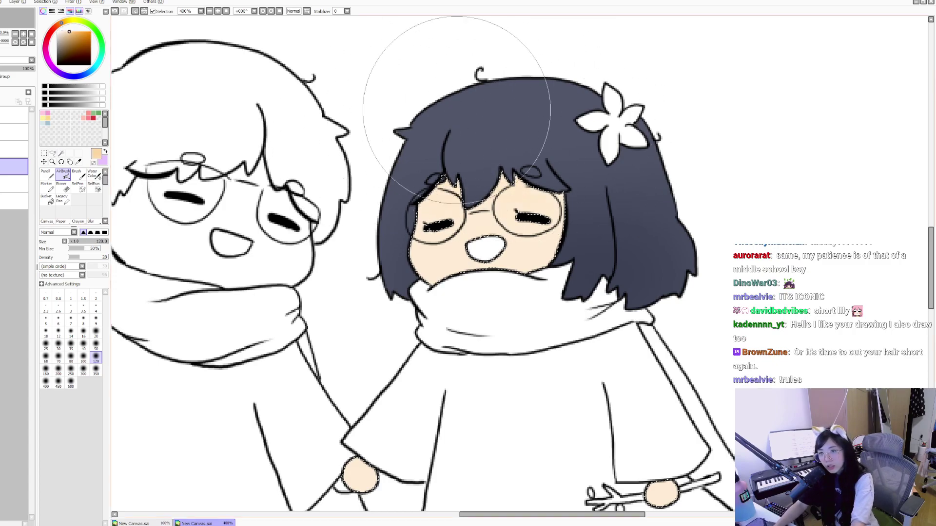
key("ctrl+d")
mouse_move(581, 165)
left_mouse_down()
mouse_move(580, 138)
mouse_move(594, 161)
left_mouse_up()
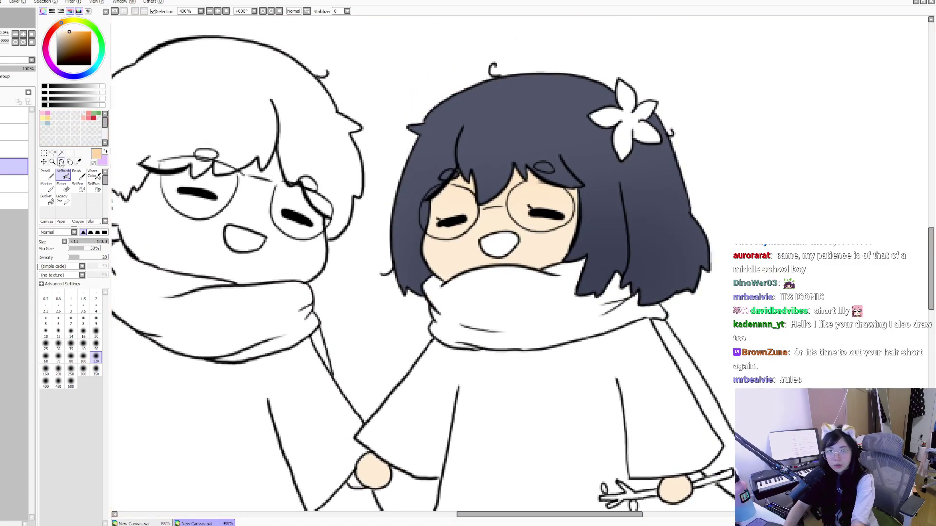
left_click(52, 161)
left_click(559, 227)
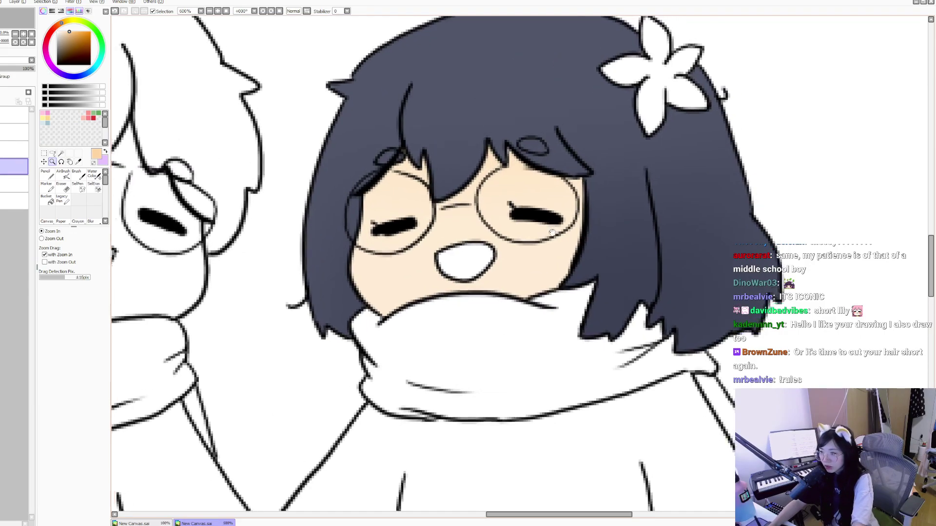
left_click(14, 166, "ctrl")
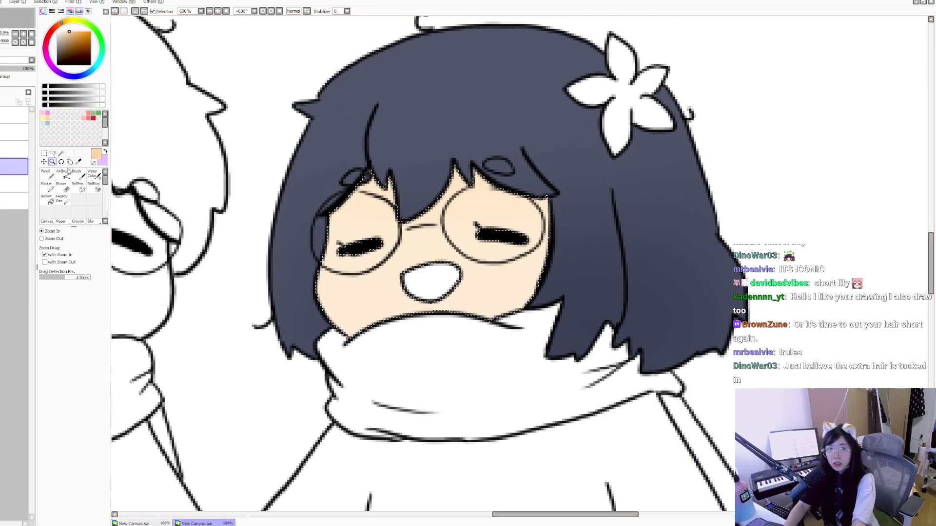
left_click(47, 175)
left_click(59, 26)
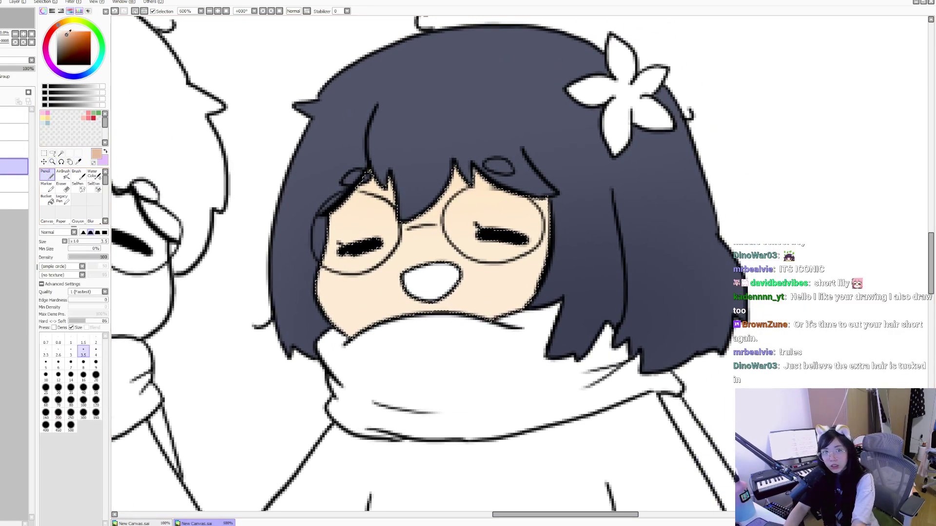
left_click_drag(383, 196, 347, 234)
key("ctrl+z")
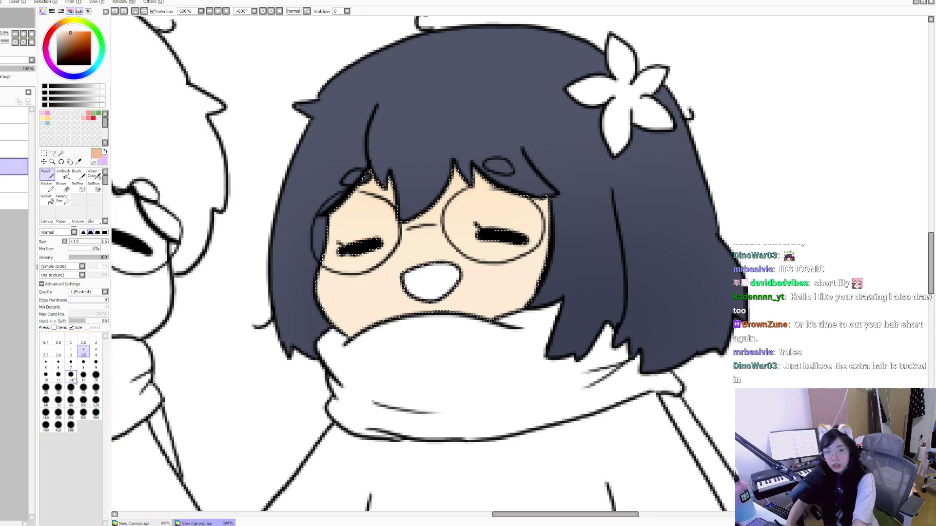
left_click(58, 363)
Step: Shade the skin under the bangs and dab an orange spot on the cheek
left_click_drag(549, 256, 643, 261)
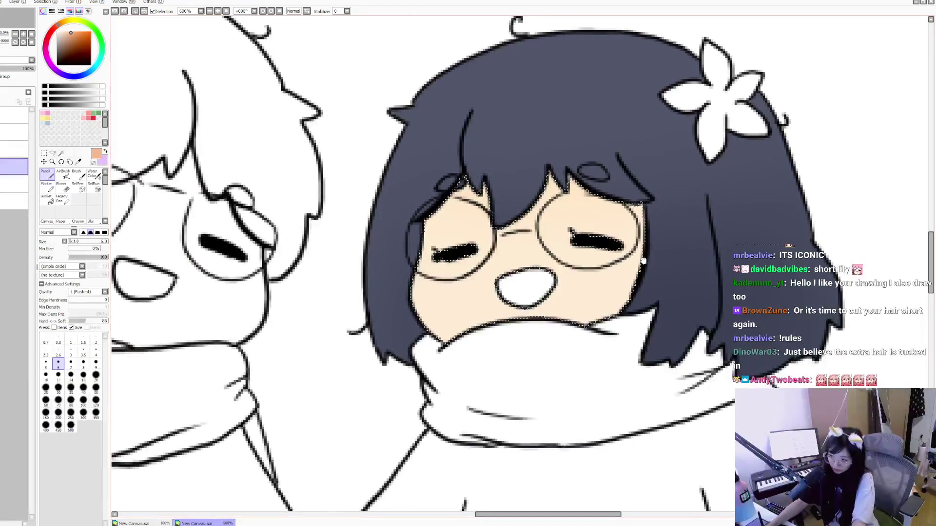
mouse_move(578, 265)
left_mouse_down()
mouse_move(618, 236)
mouse_move(643, 239)
left_mouse_up()
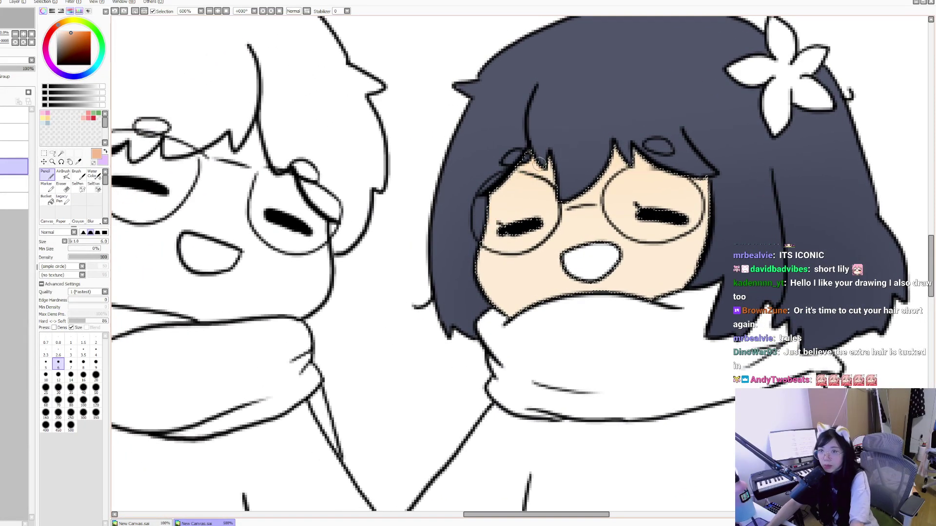
left_click_drag(541, 163, 502, 193)
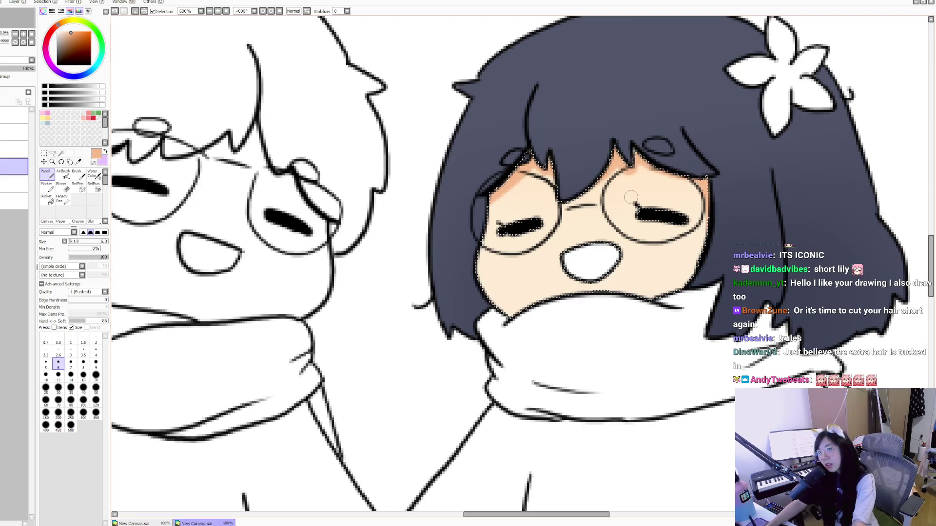
left_click(535, 208)
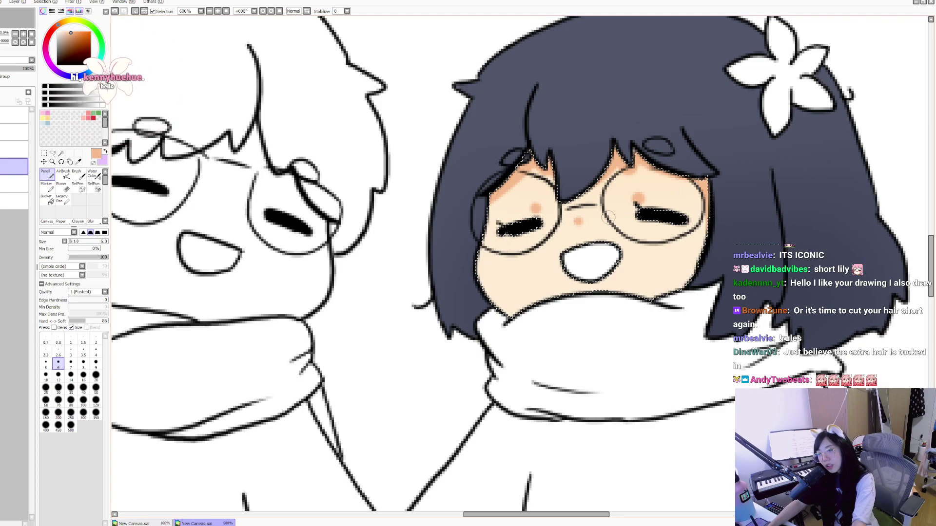
Step: Shade the right sides of both hands in darker peach
scroll(465, 206, "down", 10)
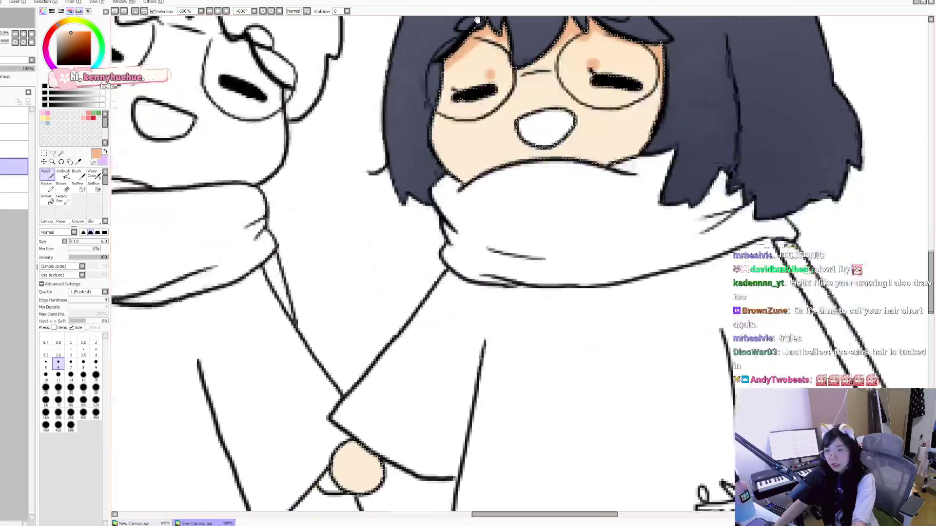
left_click_drag(448, 267, 472, 298)
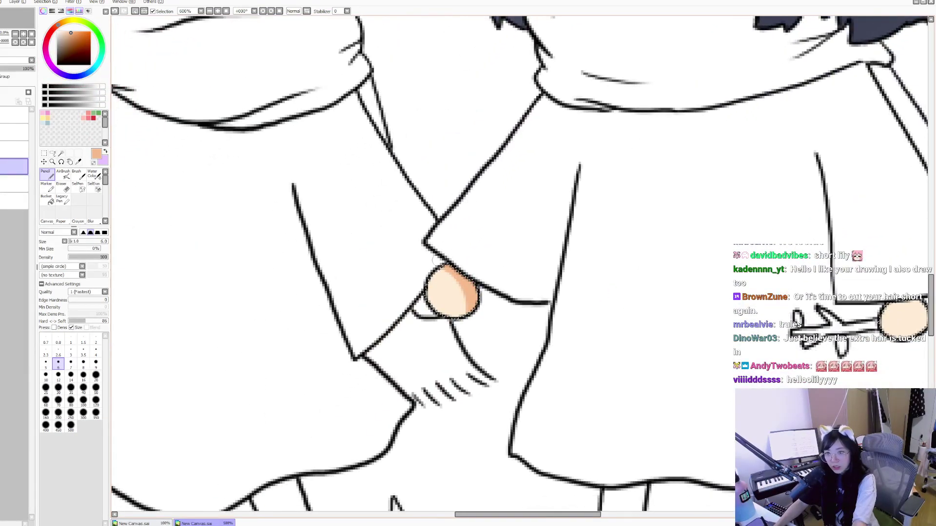
left_click_drag(825, 255, 592, 198)
left_click_drag(685, 241, 678, 282)
mouse_move(649, 152)
left_mouse_down()
mouse_move(704, 297)
mouse_move(751, 377)
left_mouse_up()
Step: Return to the face and choose a light pink for blush
mouse_move(627, 145)
left_mouse_down()
mouse_move(670, 288)
mouse_move(698, 303)
left_mouse_up()
left_click_drag(57, 25, 51, 31)
left_click_drag(70, 33, 66, 32)
Step: Spray soft pink blush across the cheeks with a size-20 AirBrush
left_click(62, 174)
left_click(96, 333)
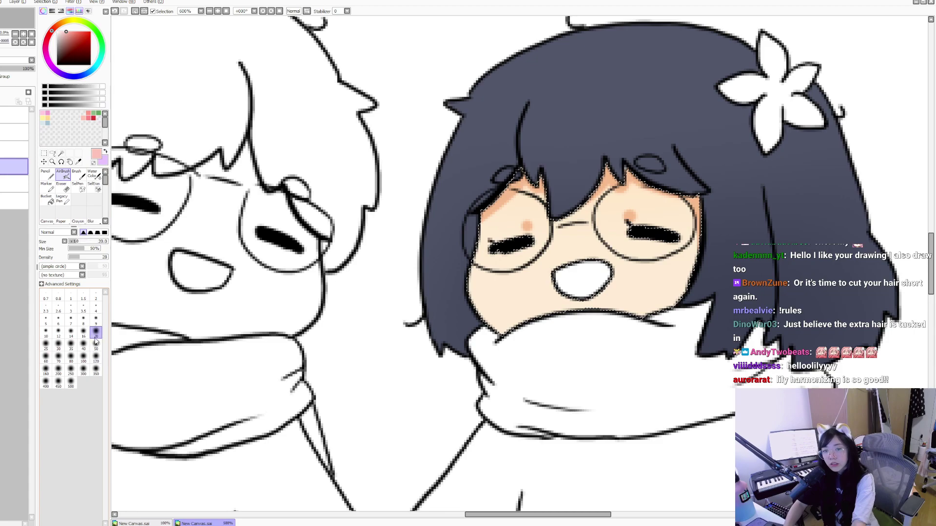
left_click_drag(449, 206, 490, 162)
mouse_move(517, 248)
left_mouse_down()
mouse_move(511, 252)
mouse_move(521, 248)
left_mouse_up()
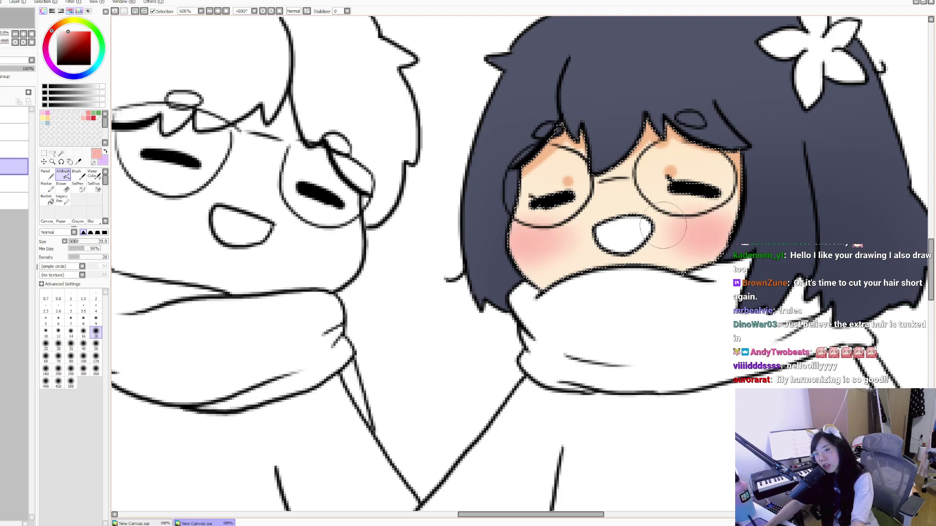
Step: Sample the peach skin tone and touch up the face's left edge with the pencil
key("alt")
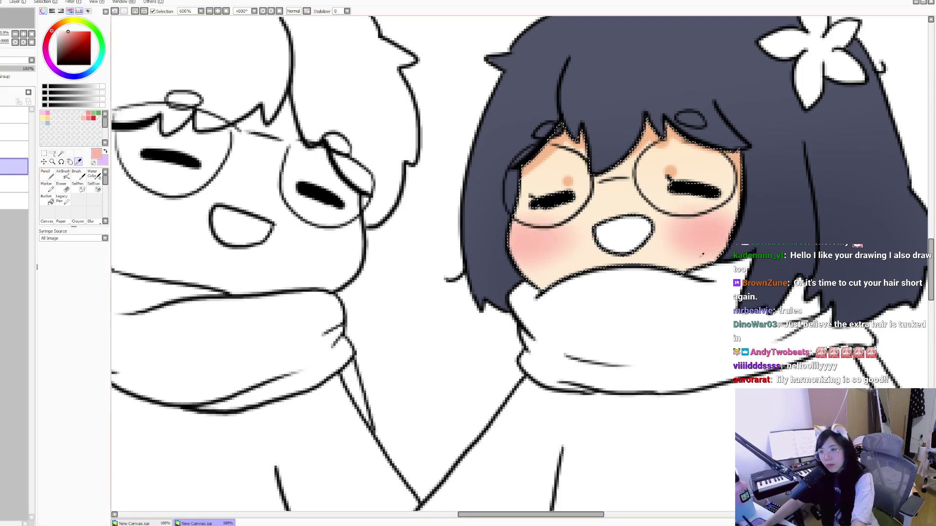
left_click(628, 203)
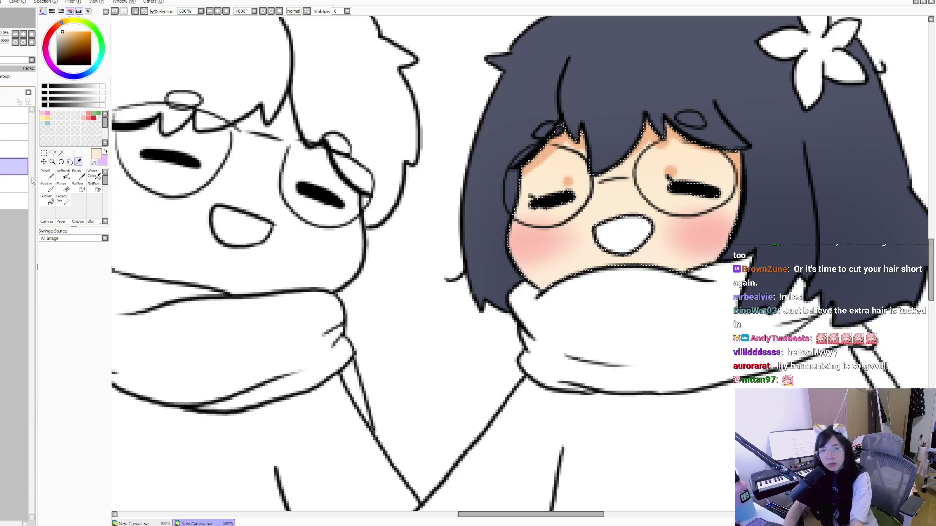
key("n")
mouse_move(520, 204)
left_mouse_down()
mouse_move(524, 224)
mouse_move(515, 203)
mouse_move(506, 245)
mouse_move(510, 222)
mouse_move(519, 280)
mouse_move(510, 241)
mouse_move(533, 273)
mouse_move(514, 253)
left_mouse_up()
key("ctrl+z")
key("ctrl+z")
key("ctrl+z")
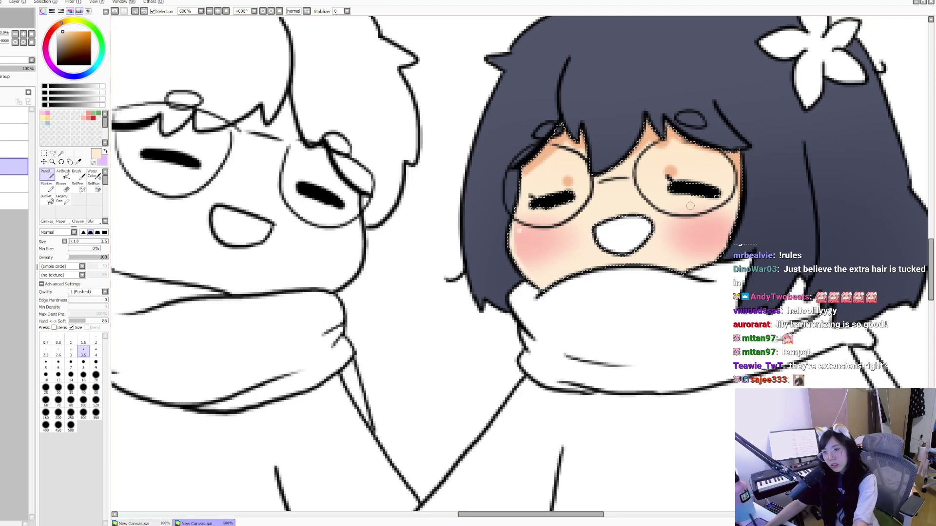
left_click_drag(649, 269, 591, 213)
left_click_drag(655, 332, 525, 131)
left_click_drag(685, 248, 674, 218)
key("ctrl+z")
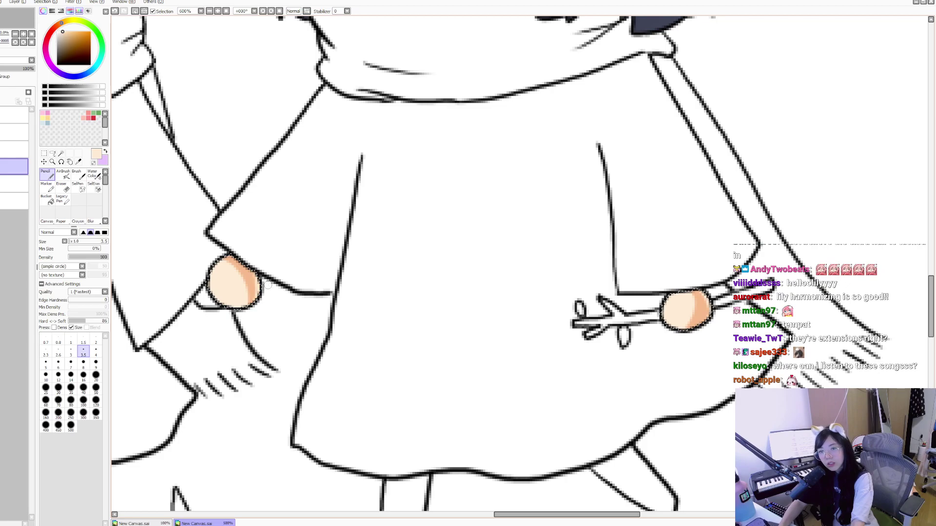
scroll(456, 351, "up", 5)
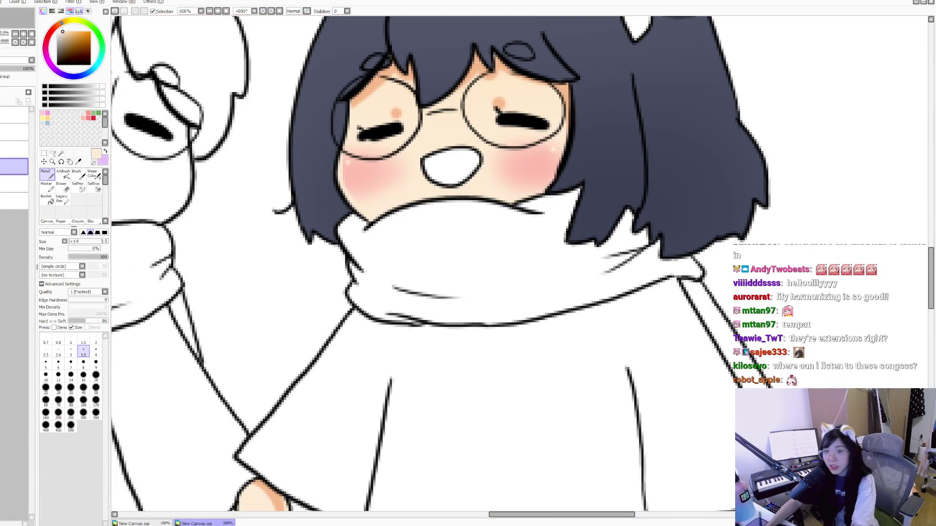
scroll(422, 263, "up", 3)
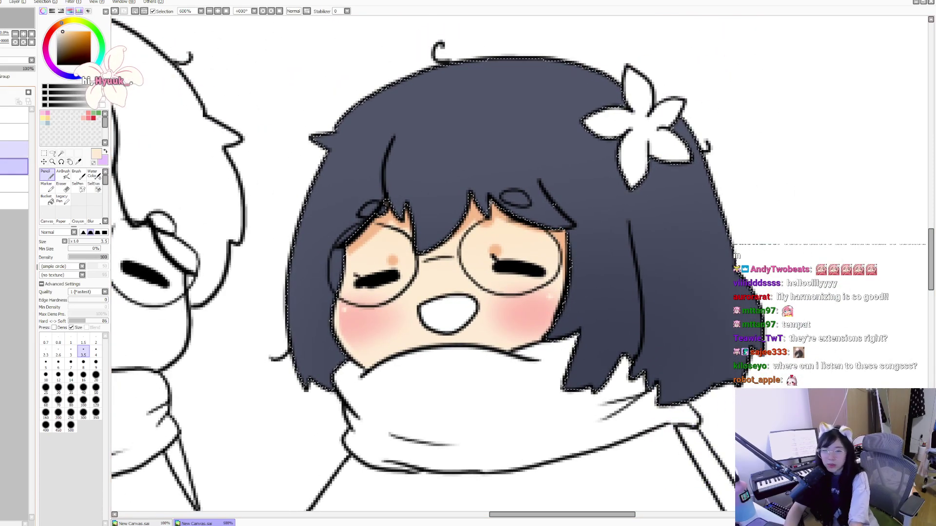
Step: Sample the hair's blue-grey and add a new layer for strand lines
left_click(460, 125, "alt")
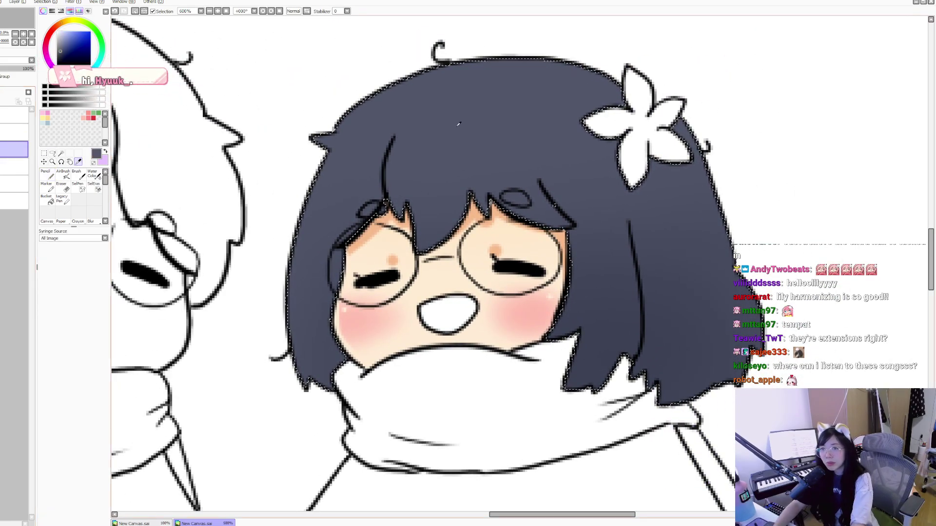
left_click(17, 3)
left_click(19, 10)
left_click_drag(407, 185, 481, 169)
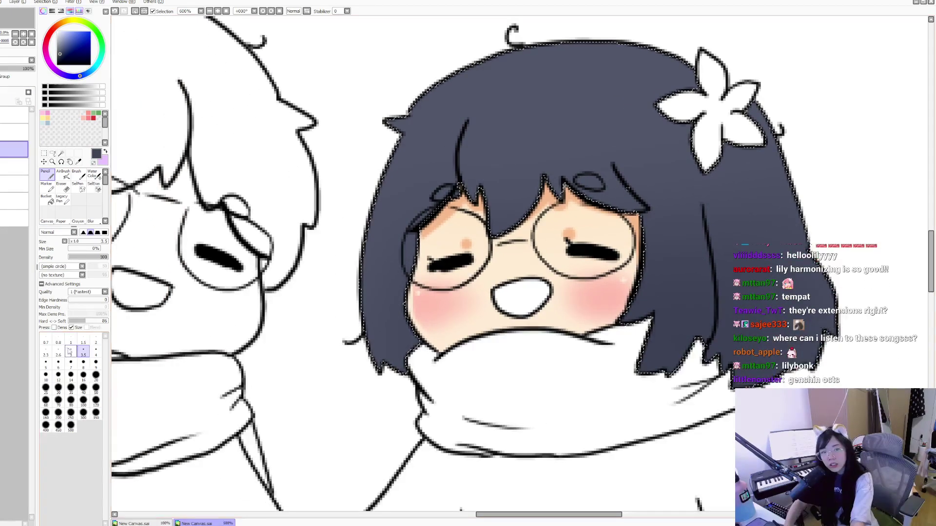
left_click_drag(412, 236, 420, 225)
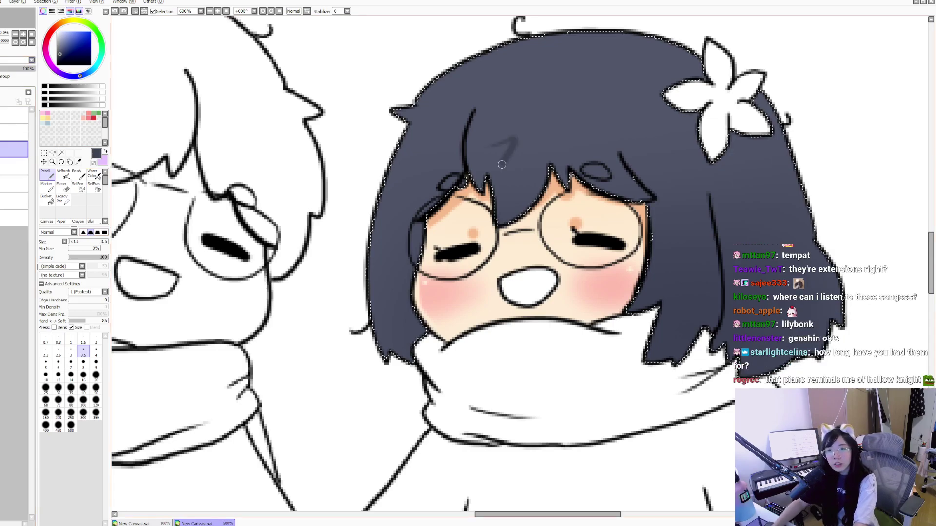
left_click_drag(514, 144, 565, 190)
key("ctrl+z")
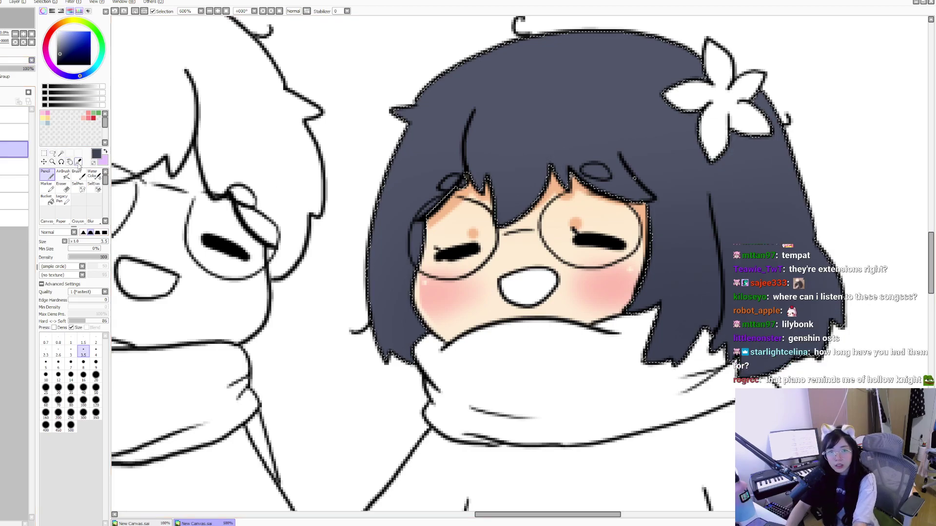
Step: Draw a dark navy strand line down the bangs with the Pencil
key("alt")
left_click(48, 175)
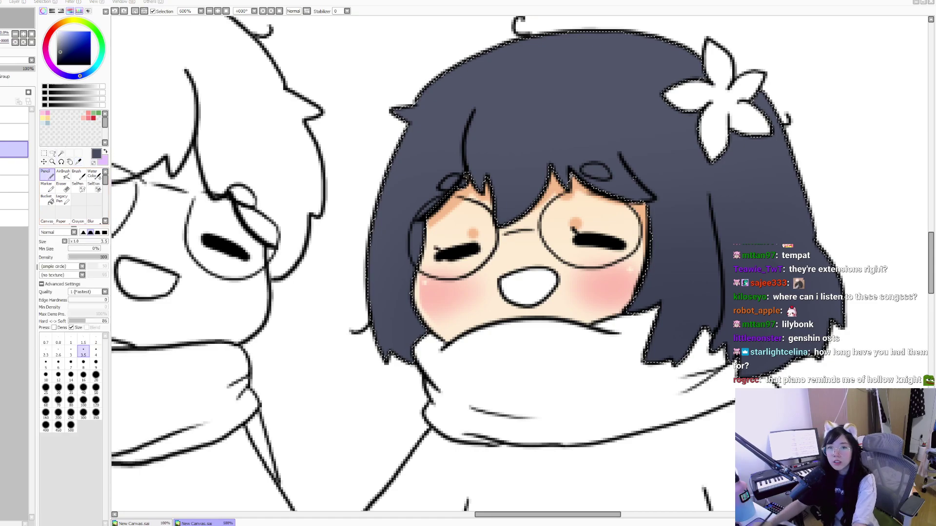
left_click(61, 54)
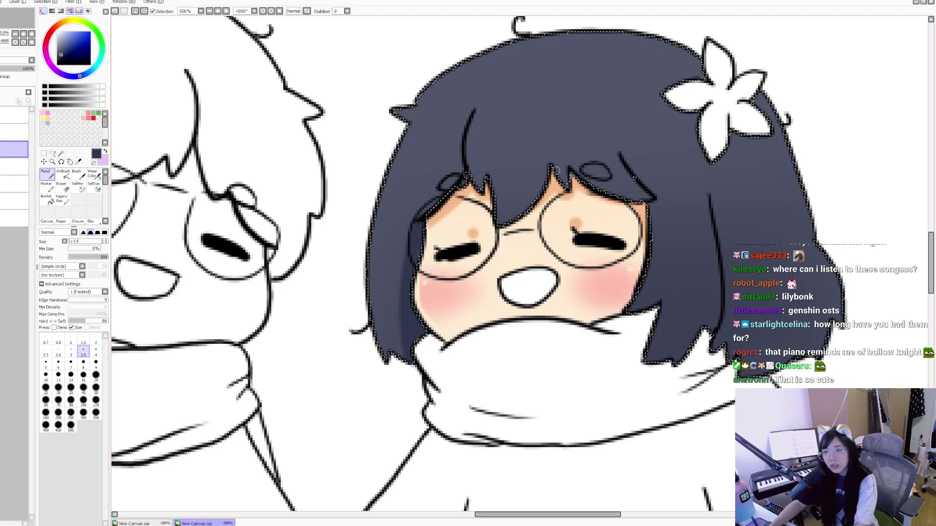
mouse_move(502, 222)
left_mouse_down()
mouse_move(543, 131)
mouse_move(546, 142)
mouse_move(540, 151)
mouse_move(543, 118)
mouse_move(537, 199)
mouse_move(531, 181)
mouse_move(503, 218)
left_mouse_up()
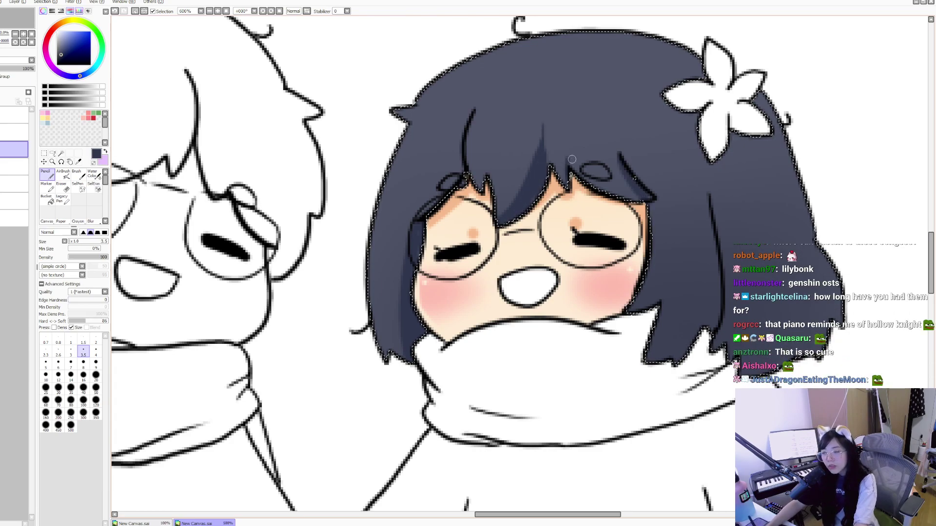
Step: Draw a curved dark navy strand down the right side of the hair
left_click_drag(707, 282, 654, 184)
key("ctrl+Tab")
key("ctrl+Tab")
key("ctrl+Tab")
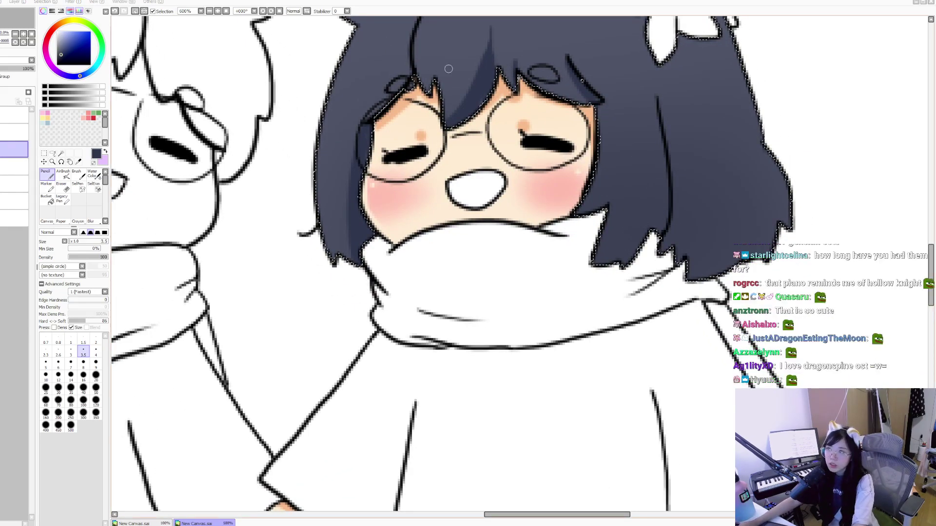
key("ctrl+Tab")
left_click_drag(713, 183, 652, 245)
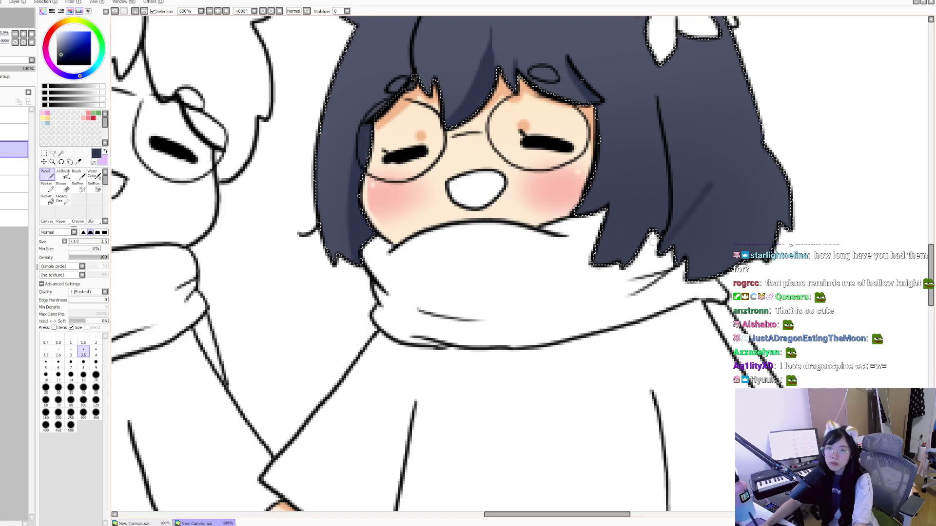
key("ctrl+z")
left_click_drag(680, 191, 662, 242)
mouse_move(641, 153)
left_mouse_down()
mouse_move(642, 203)
mouse_move(596, 310)
left_mouse_up()
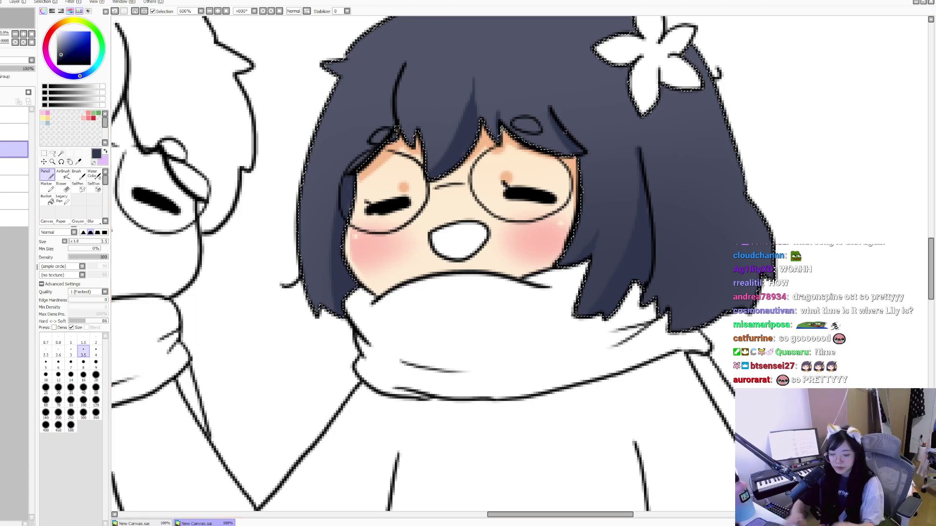
Step: Switch to the hair shading layer, restore the whole-hair selection, and frame the right side of the hair
left_click_drag(621, 182, 607, 218)
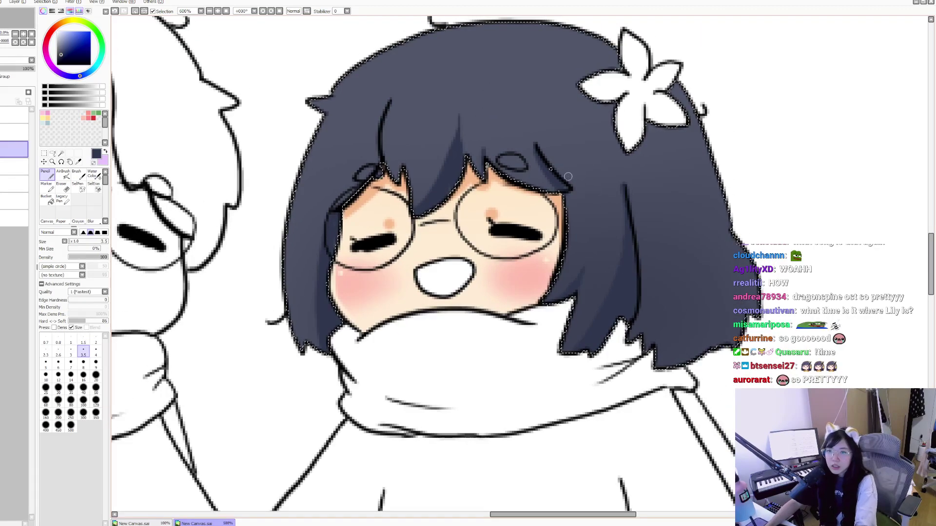
left_click(14, 149, "ctrl")
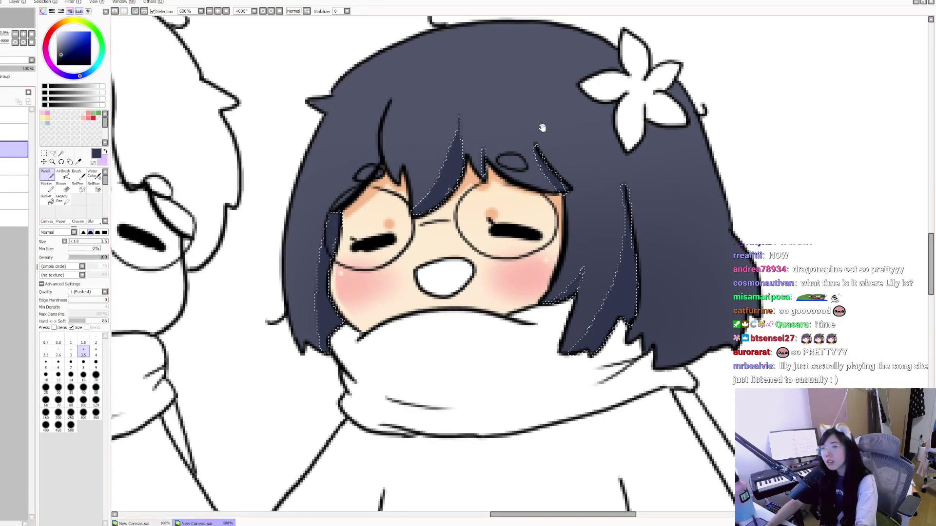
key("ctrl+z")
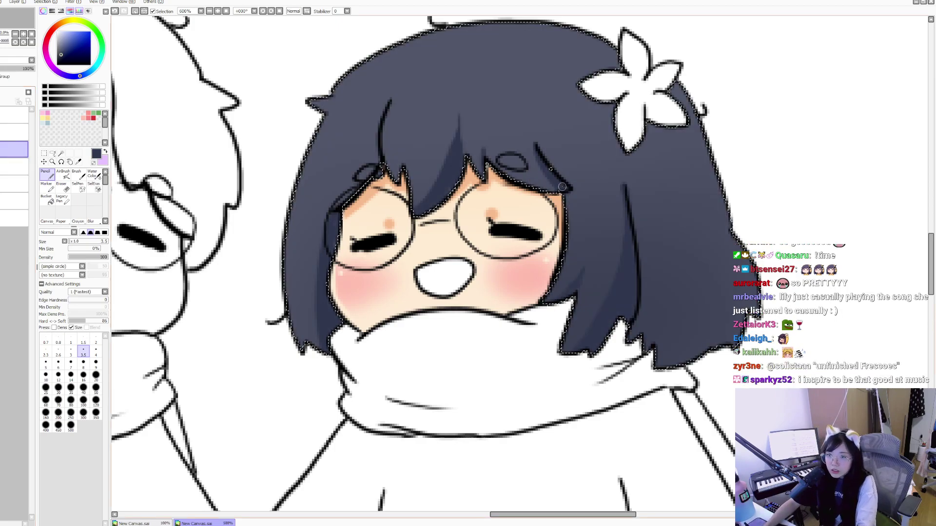
left_click_drag(655, 171, 650, 130)
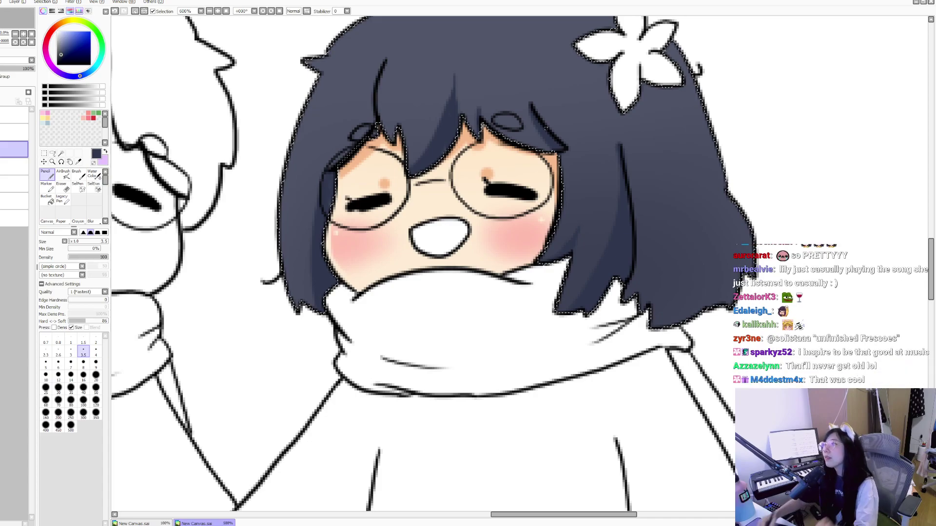
left_click_drag(695, 242, 671, 244)
left_click_drag(675, 177, 663, 190)
Step: Draw dark shading strands along the right hair strand line and edge, then reselect the hair shading area
left_click_drag(588, 167, 598, 308)
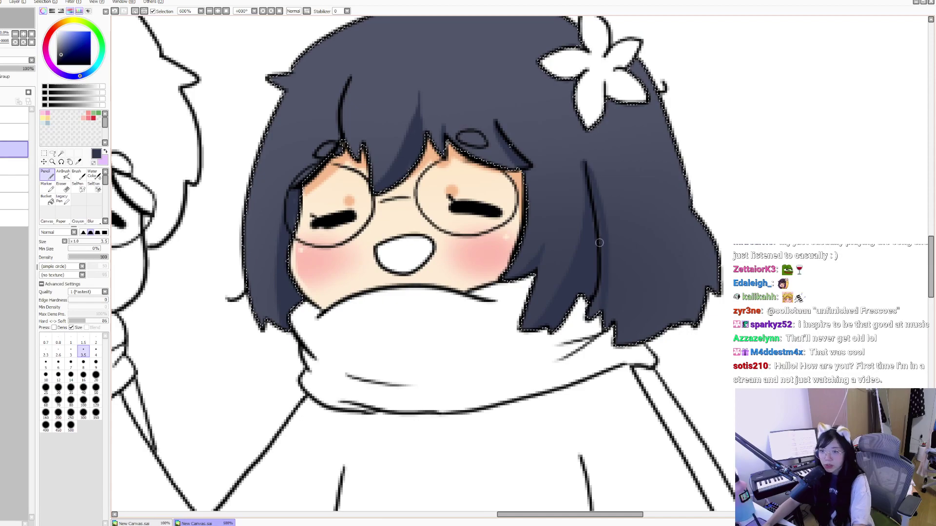
left_click_drag(601, 244, 597, 310)
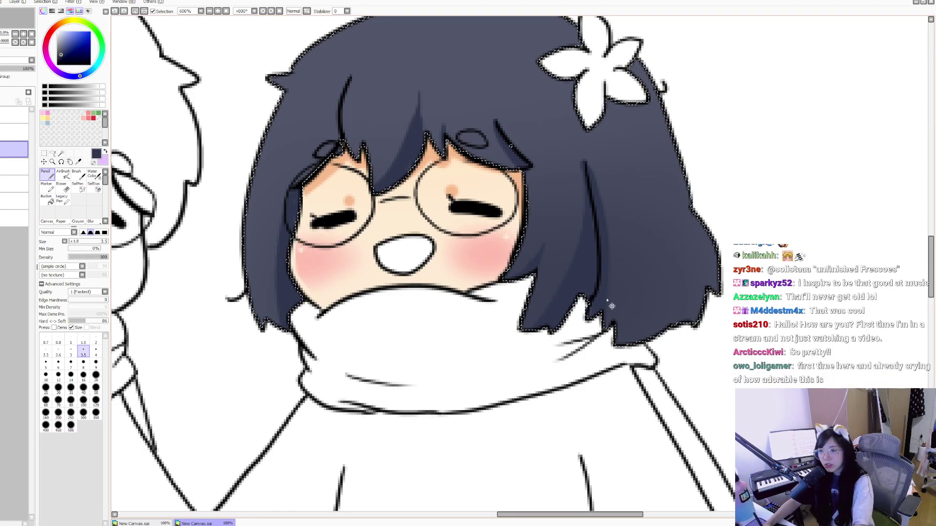
mouse_move(640, 215)
left_mouse_down()
mouse_move(625, 355)
mouse_move(635, 273)
left_mouse_up()
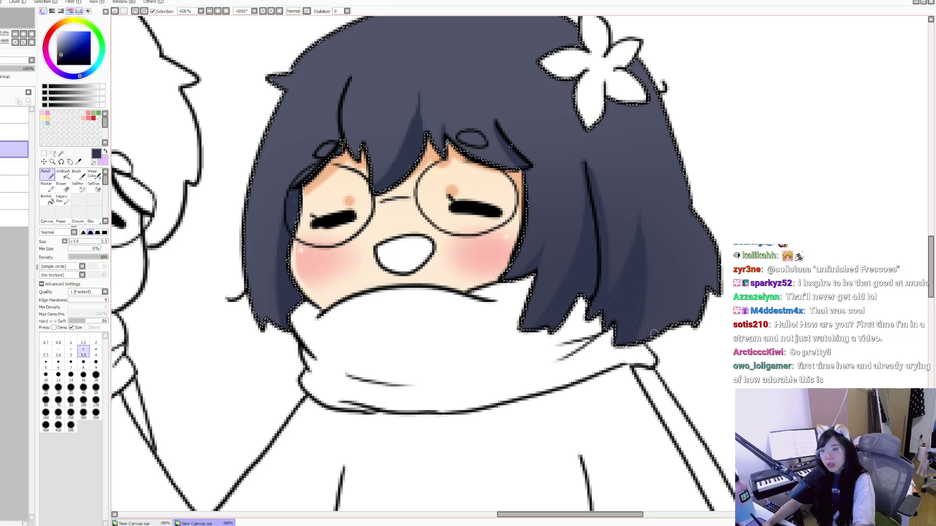
left_click_drag(693, 329, 696, 243)
key("h")
key("h")
left_click_drag(413, 120, 455, 176)
key("ctrl+d")
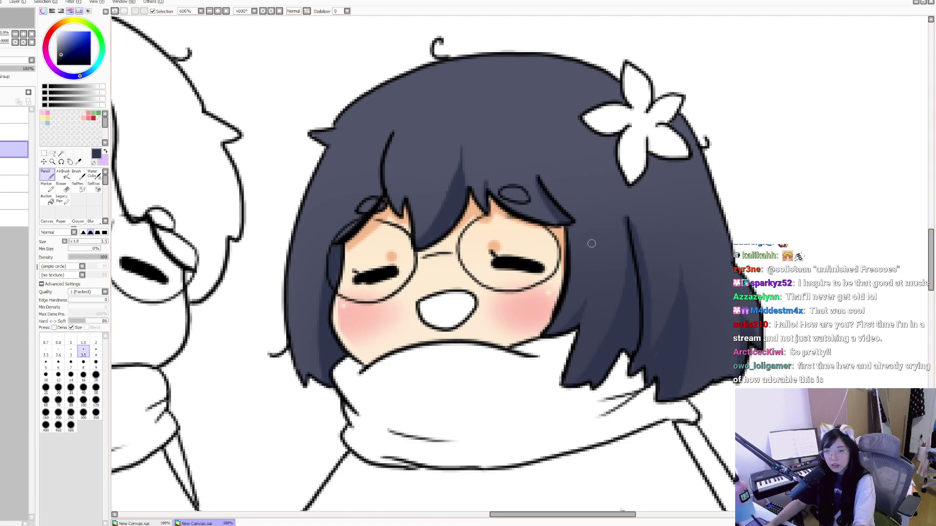
left_click(10, 149, "ctrl")
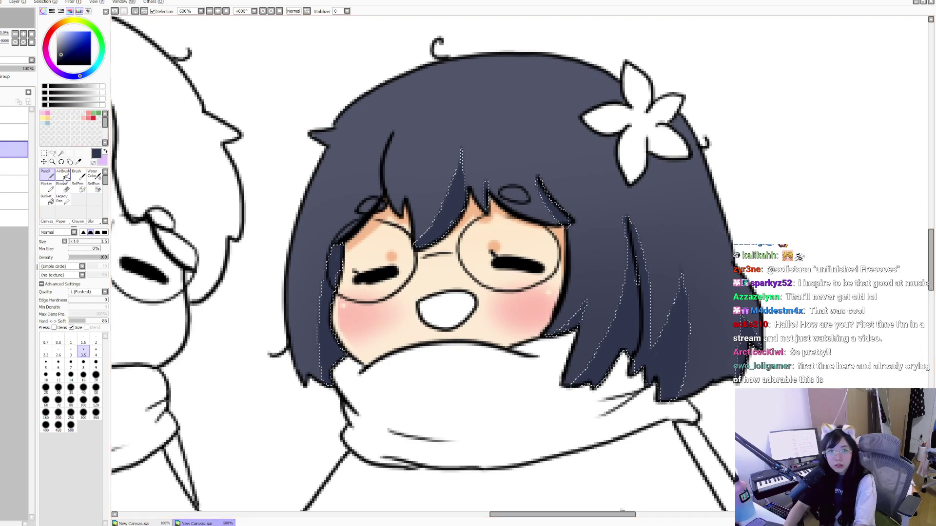
Step: Spray the lower right hair ends with a dark purple AirBrush at size 50
left_click(64, 175)
left_click_drag(70, 76, 59, 73)
left_click(66, 50)
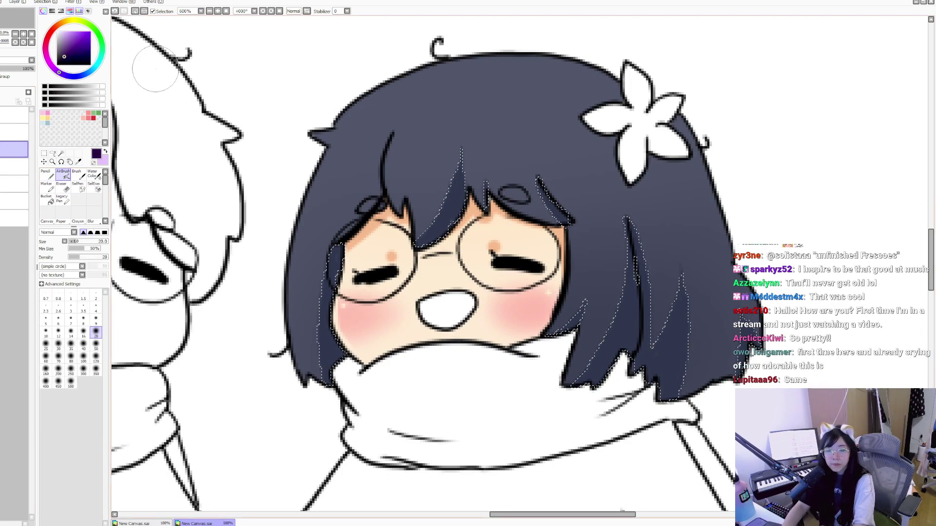
left_click(96, 345)
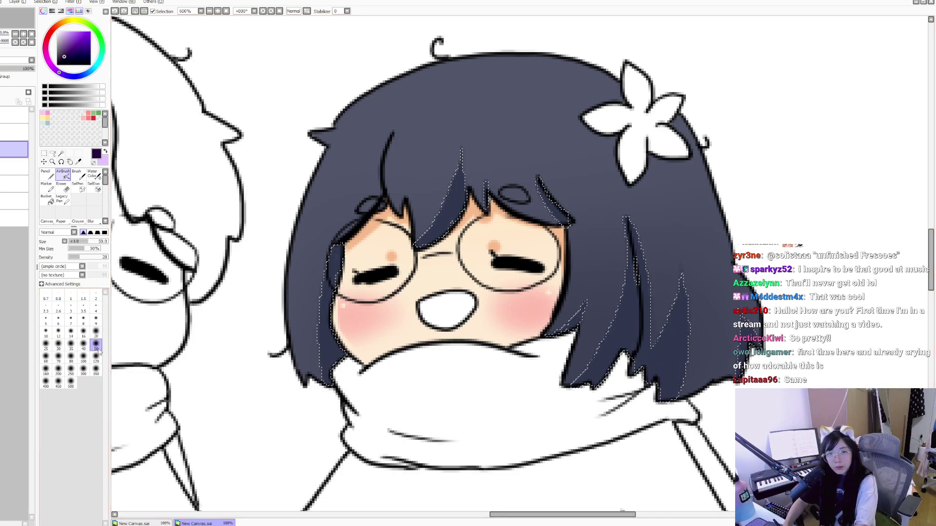
left_click_drag(59, 72, 50, 64)
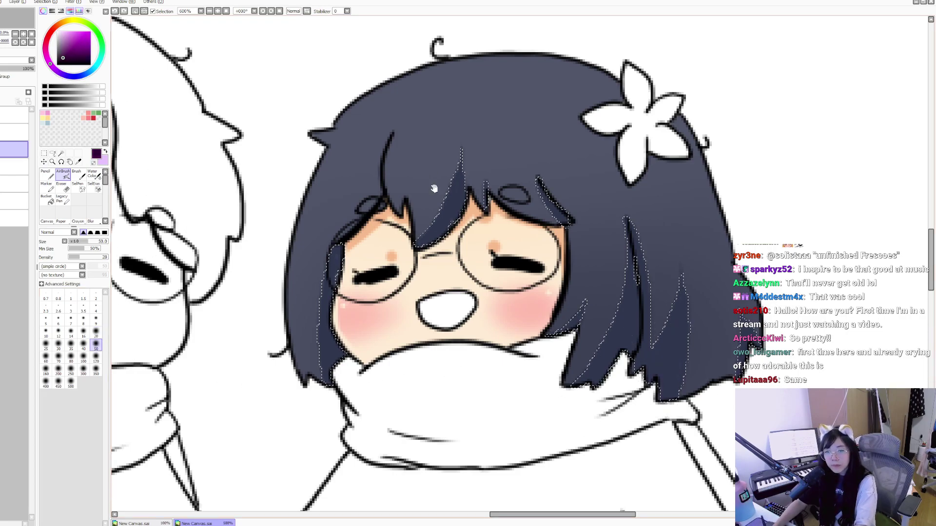
mouse_move(612, 412)
left_mouse_down()
mouse_move(764, 374)
mouse_move(782, 385)
left_mouse_up()
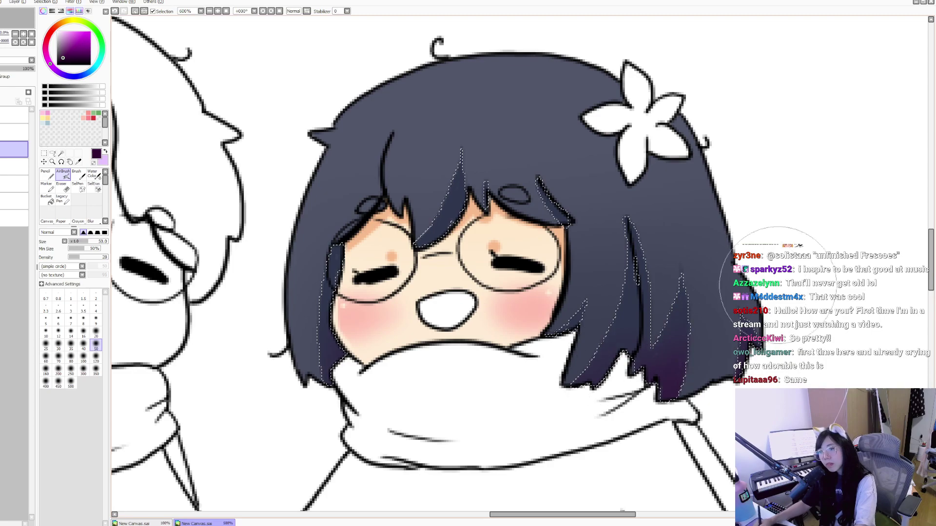
Step: Pick a deeper orange and reselect the whole hair shape on the base hair layer
key("ctrl+d")
mouse_move(702, 252)
left_mouse_down()
mouse_move(780, 198)
mouse_move(706, 247)
left_mouse_up()
left_click(17, 149, "ctrl")
left_click(60, 24)
left_click(78, 31)
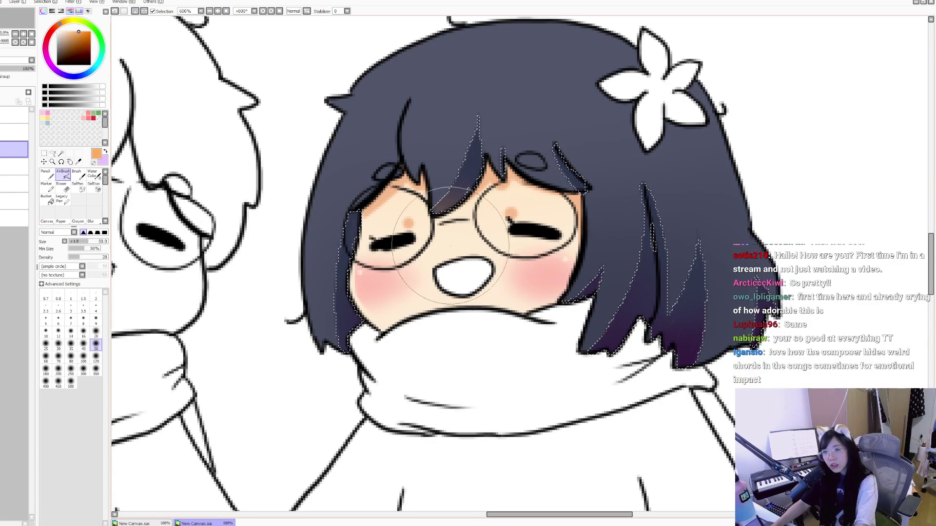
left_click(17, 183, "ctrl")
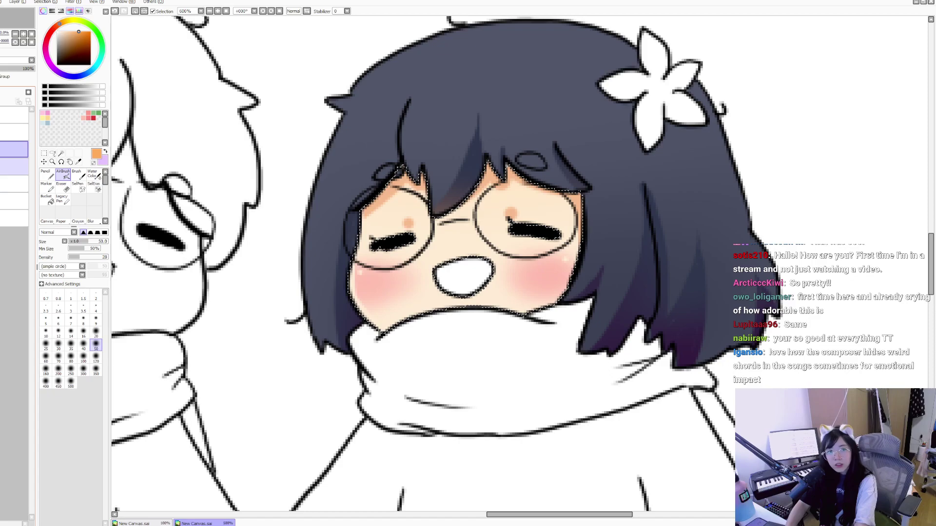
left_click(17, 167)
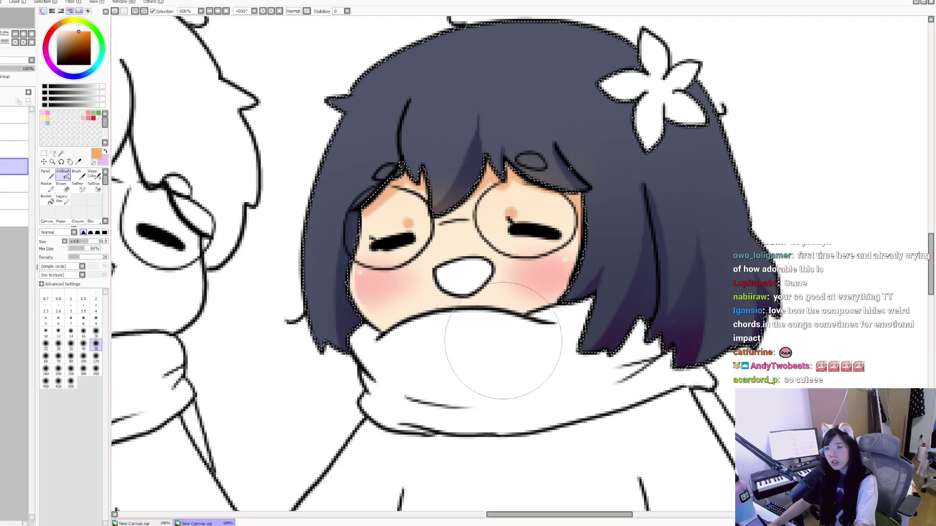
Step: Deselect the hair and mirror the canvas to check the proportions
key("ctrl+d")
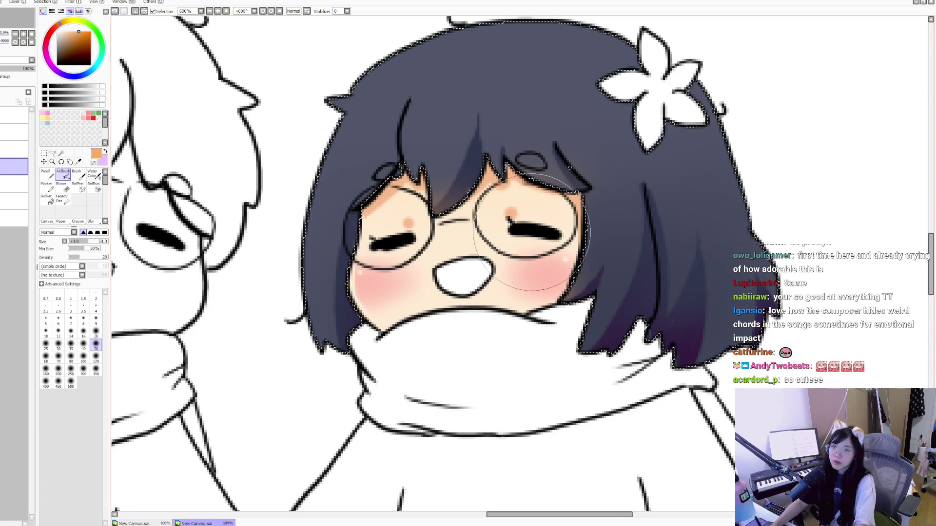
key("h")
key("h")
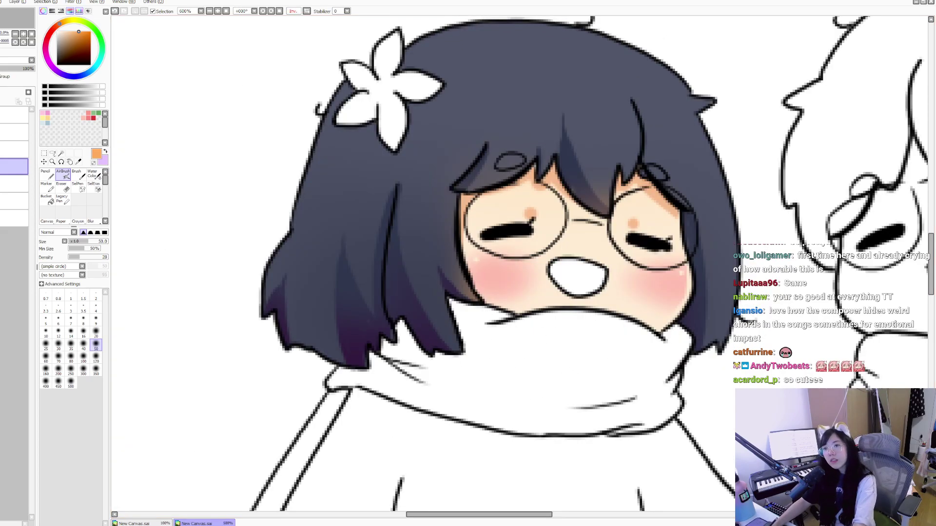
left_click_drag(601, 122, 564, 121)
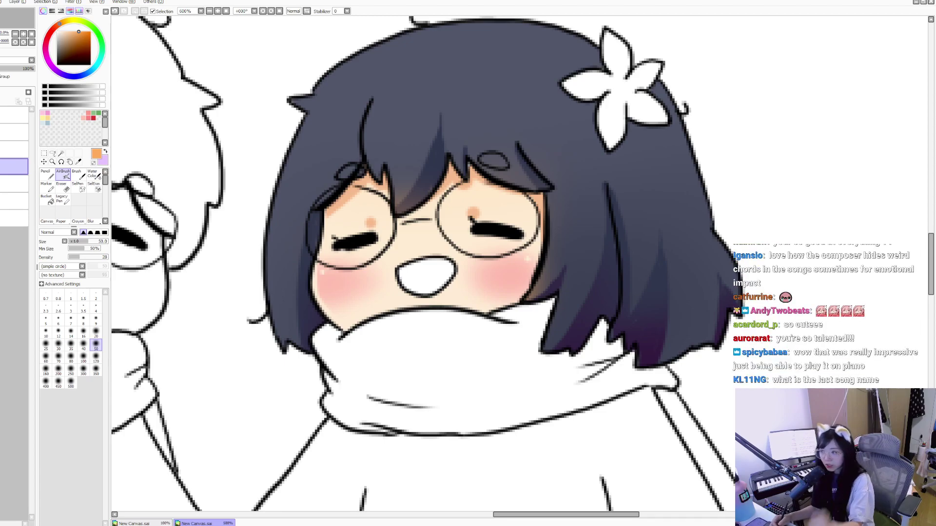
left_click_drag(572, 219, 597, 225)
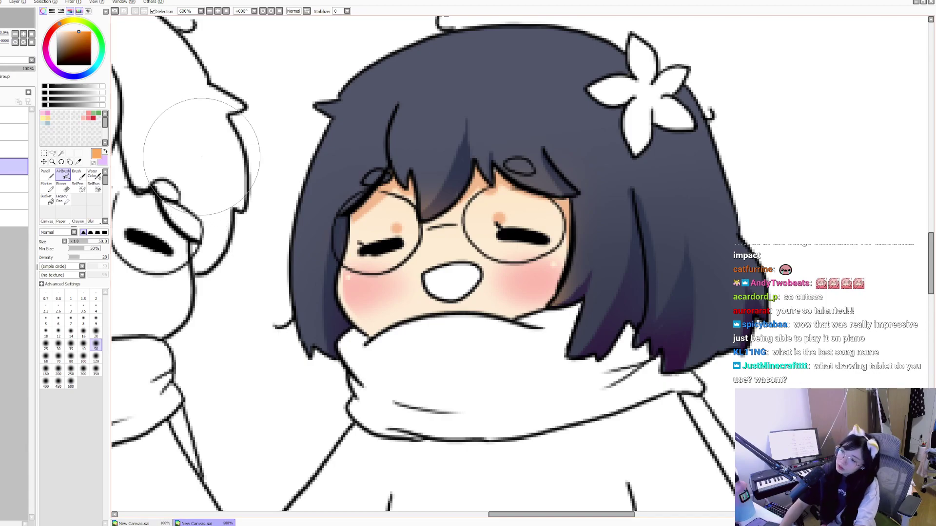
left_click_drag(411, 143, 427, 176)
Step: Select the hair layer's pixels and load the Pencil with a pale cream colour
left_click(12, 166, "ctrl")
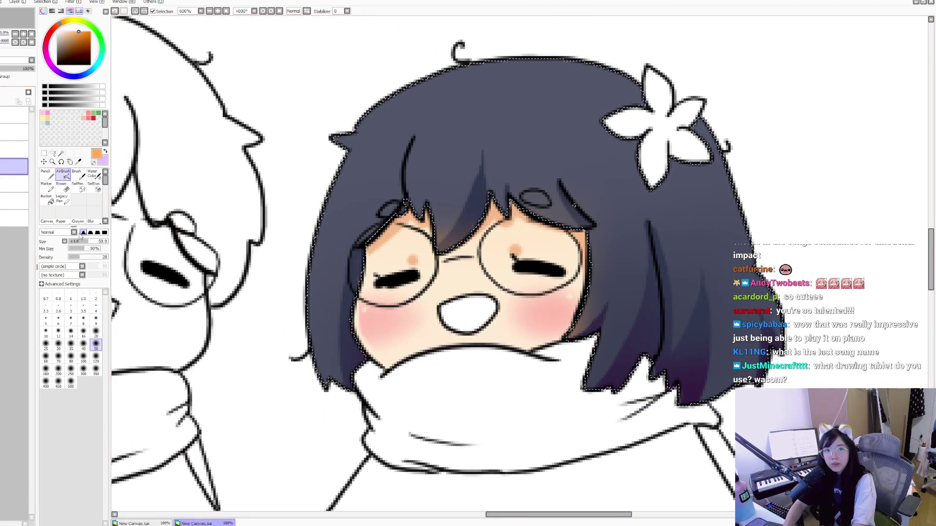
left_click(47, 175)
left_click(57, 25)
left_click(64, 38)
left_click_drag(59, 23, 68, 20)
left_click(65, 35)
Step: Paint cream highlights along the hair's upper-left edge, its small spike, and beside the bangs
left_click_drag(390, 128, 420, 132)
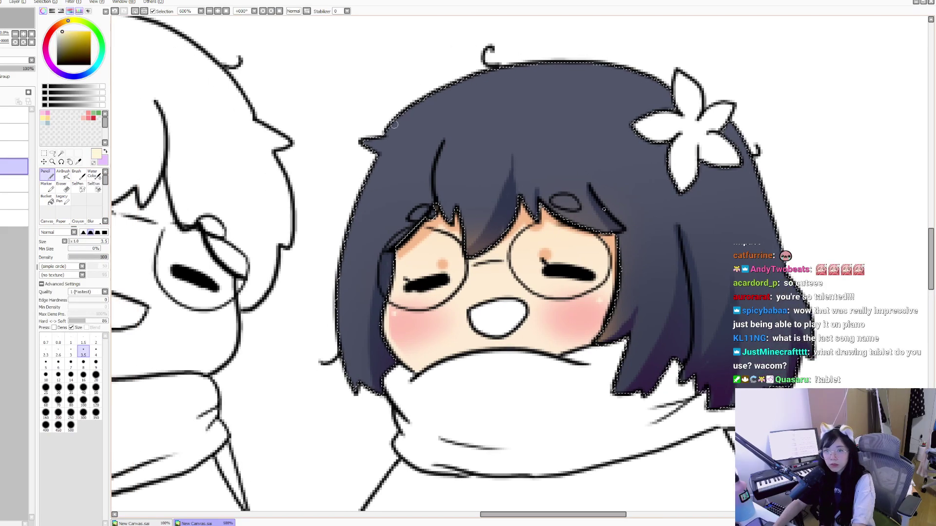
left_click_drag(432, 95, 377, 161)
left_click_drag(401, 122, 347, 244)
mouse_move(383, 139)
left_mouse_down()
mouse_move(366, 143)
mouse_move(410, 128)
mouse_move(437, 189)
left_mouse_up()
left_click(422, 136)
key("ctrl+z")
left_click_drag(455, 130, 437, 195)
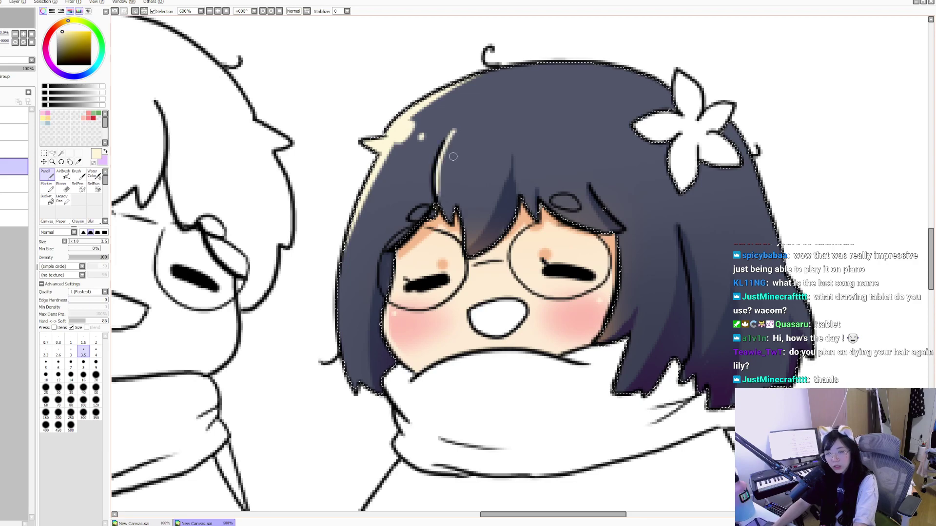
Step: Deselect, mirror the view to check the hair, and reset the zoom to 100%
key("ctrl+d")
left_click_drag(785, 164, 762, 159)
key("h")
key("h")
left_click_drag(708, 239, 677, 172)
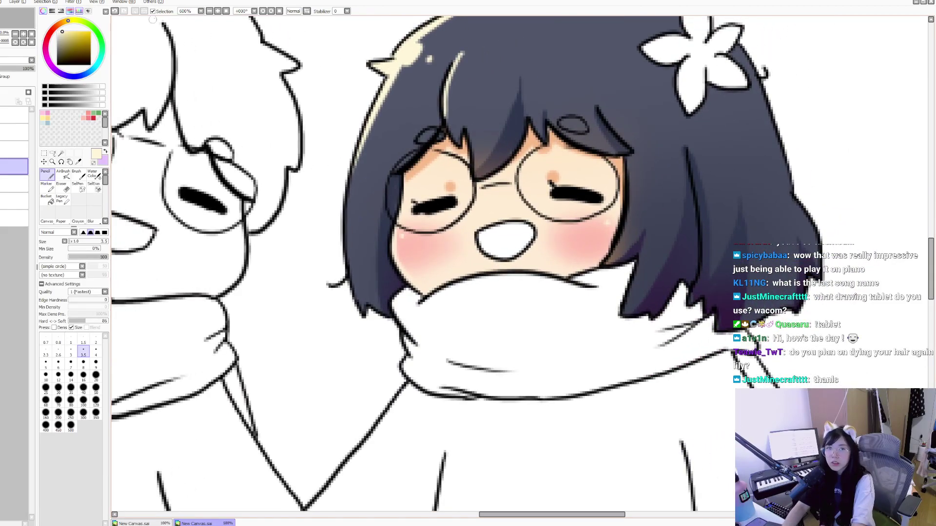
left_click(225, 11)
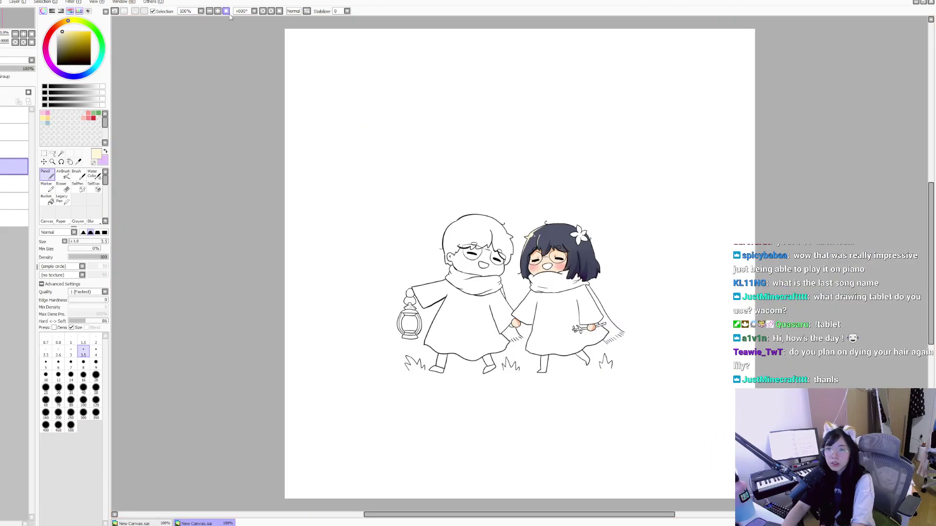
Step: Zoom in to 500% on both faces and reorder the layers for colouring the face
left_click(51, 163)
left_click(588, 249)
left_click(589, 248)
left_click_drag(388, 278, 626, 265)
left_click(478, 282)
left_click_drag(478, 282, 389, 224)
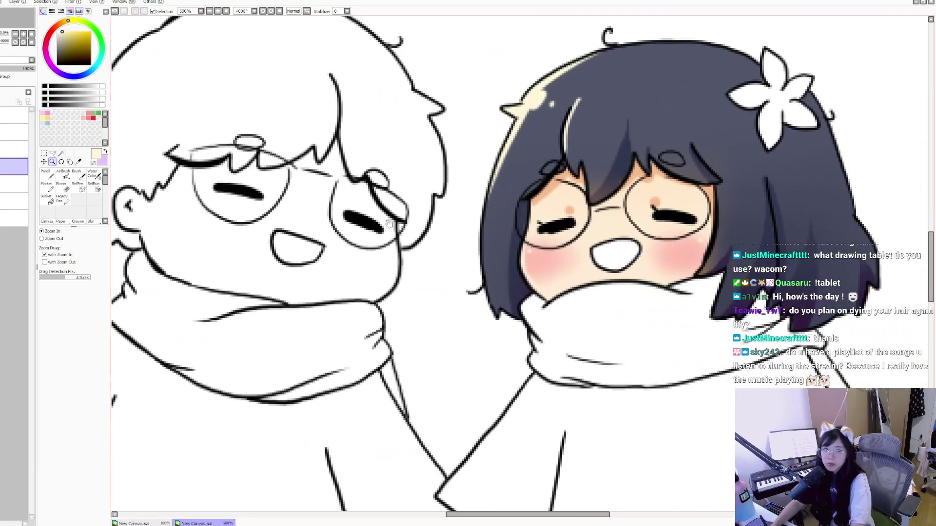
left_click(10, 184)
left_click(1, 184)
left_click(1, 183)
left_click_drag(10, 201, 9, 106)
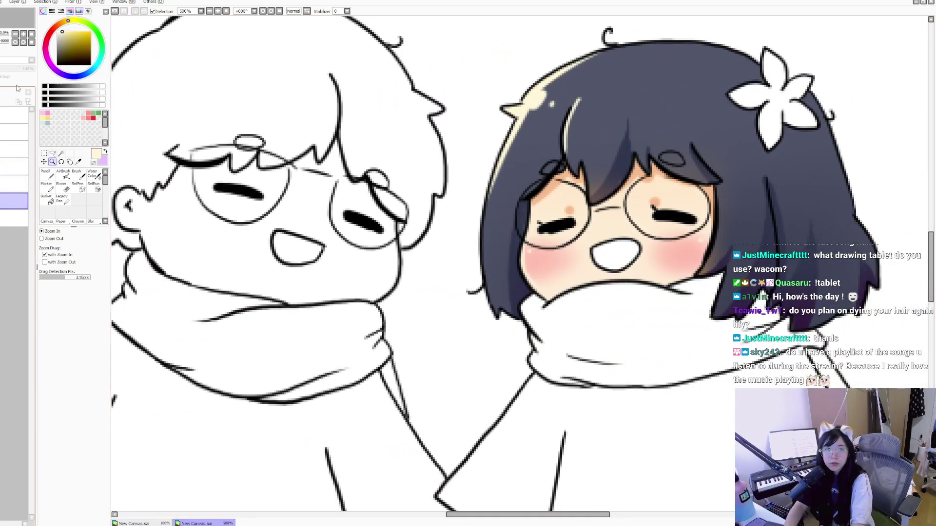
Step: Fill the girl's open mouth red with the Pencil and add a pink tongue inside
left_click(63, 31)
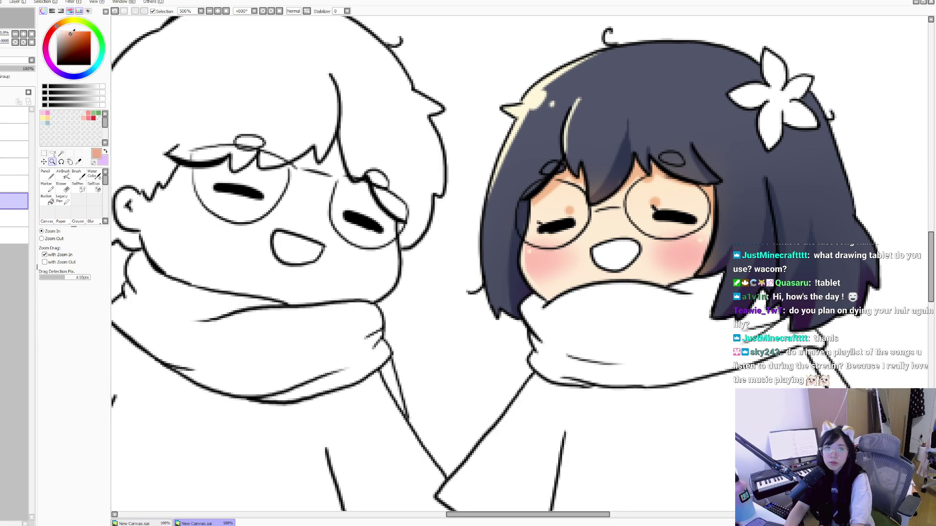
left_click_drag(59, 32, 54, 28)
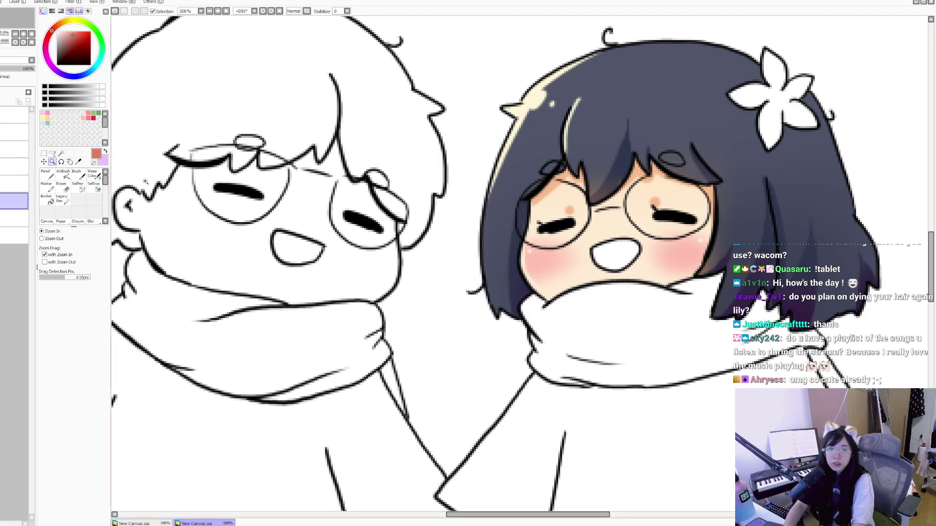
left_click(648, 262)
left_click(45, 174)
mouse_move(628, 250)
left_mouse_down()
mouse_move(623, 243)
mouse_move(604, 252)
left_mouse_up()
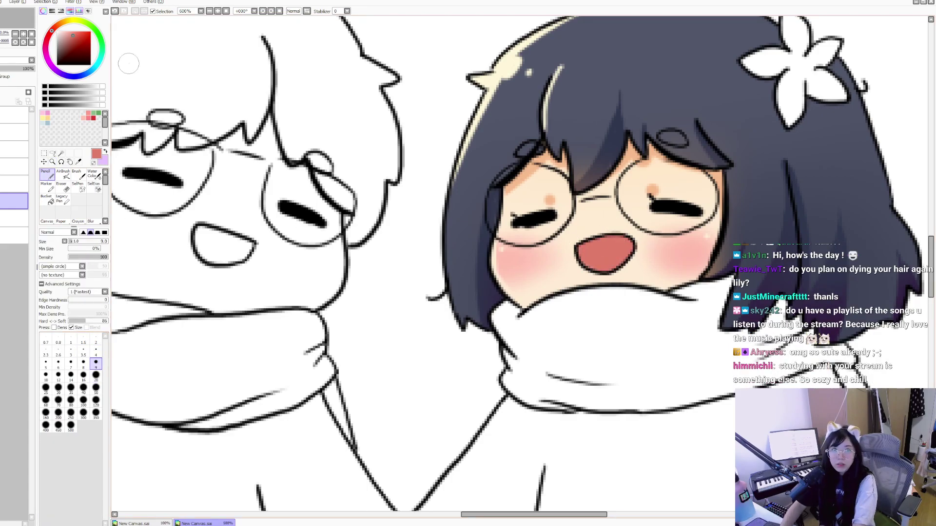
mouse_move(599, 265)
left_mouse_down()
mouse_move(635, 264)
mouse_move(597, 273)
mouse_move(569, 253)
left_mouse_up()
key("ctrl+z")
key("h")
key("h")
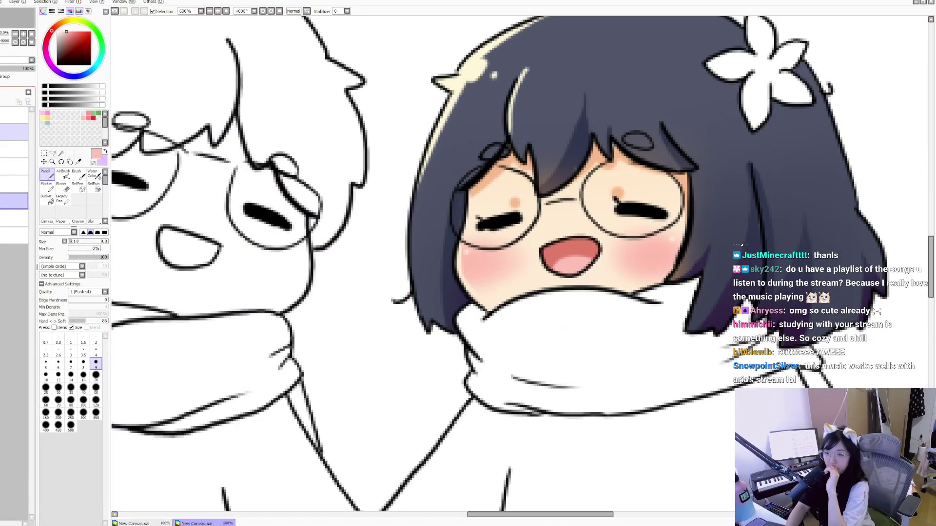
left_click(13, 132)
Step: Magic Wand-select the girl's white scarf, raising the detection tolerance to 35
left_click(61, 153)
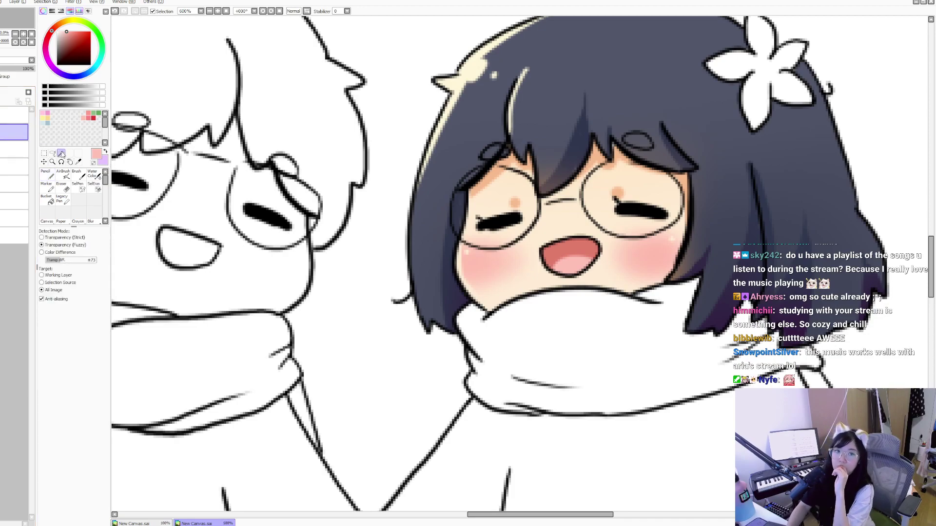
left_click(673, 363)
key("ctrl+d")
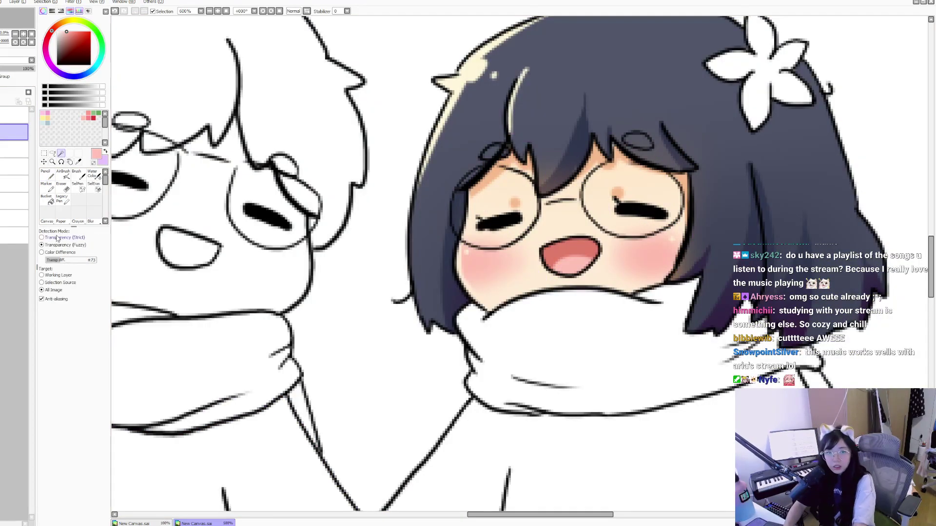
left_click(589, 314)
key("ctrl+d")
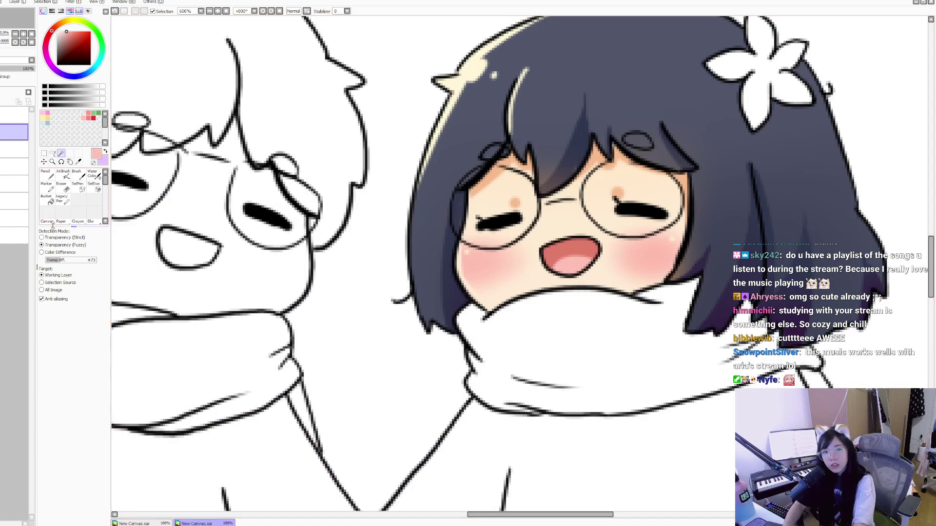
left_click(590, 341)
key("ctrl+d")
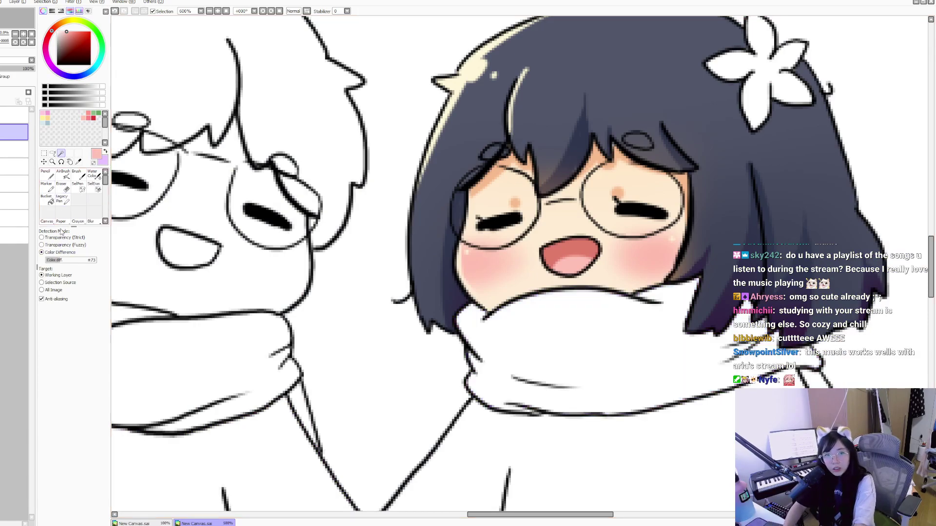
left_click(178, 295)
key("ctrl+d")
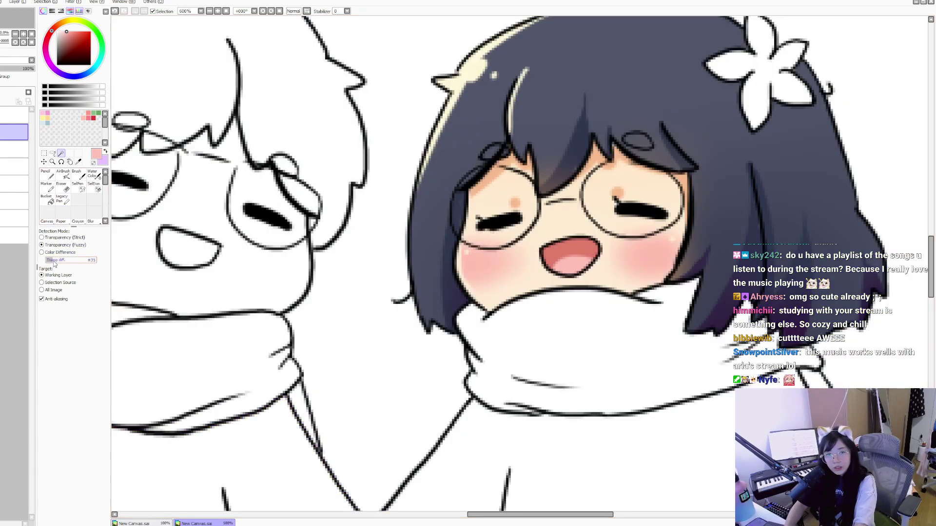
left_click_drag(54, 264, 55, 263)
left_click(601, 350)
key("ctrl+d")
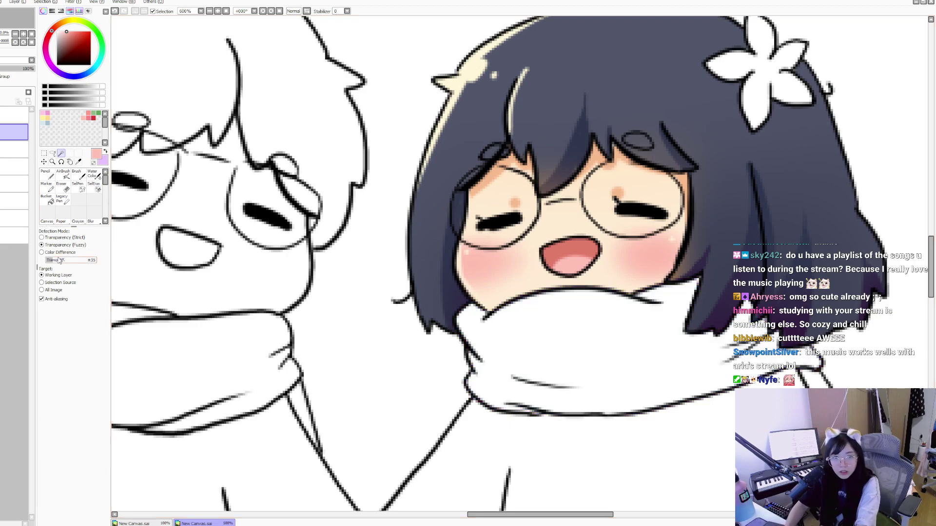
left_click(667, 363)
left_click_drag(667, 368, 515, 244)
Step: Bucket-fill the selected scarf pale yellow, then deselect
left_click(48, 200)
left_click(15, 201)
left_click_drag(67, 28, 68, 21)
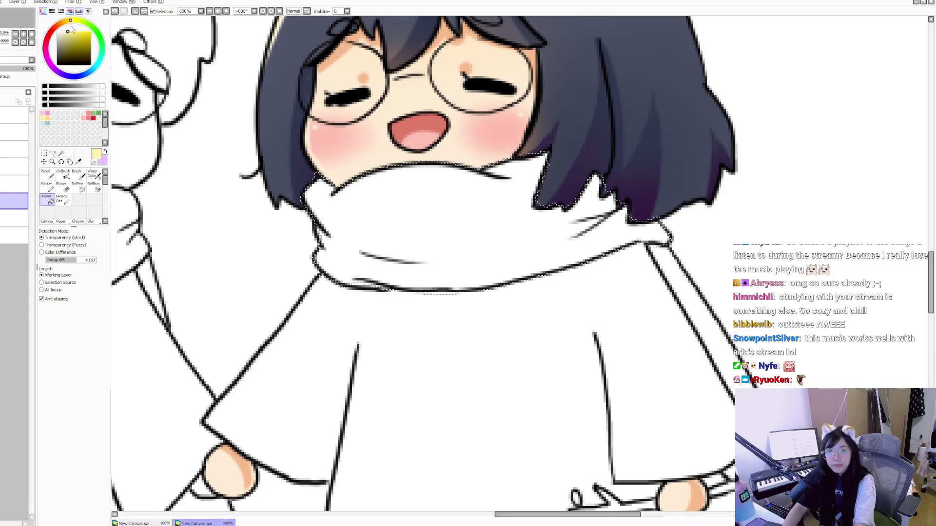
left_click(341, 210)
key("ctrl+d")
Step: Zoom to 800% and pencil pale yellow down the scarf tail strip
left_click(52, 162)
left_click_drag(483, 234, 423, 304)
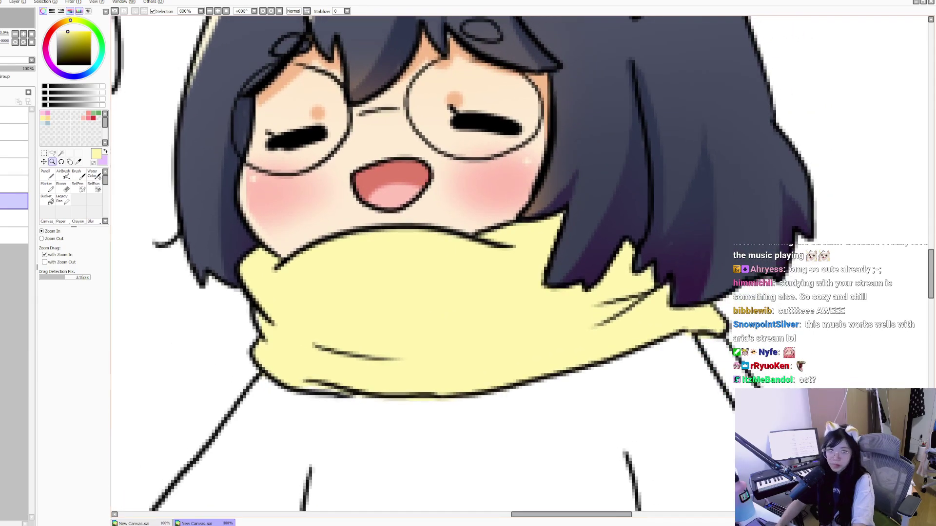
left_click(47, 175)
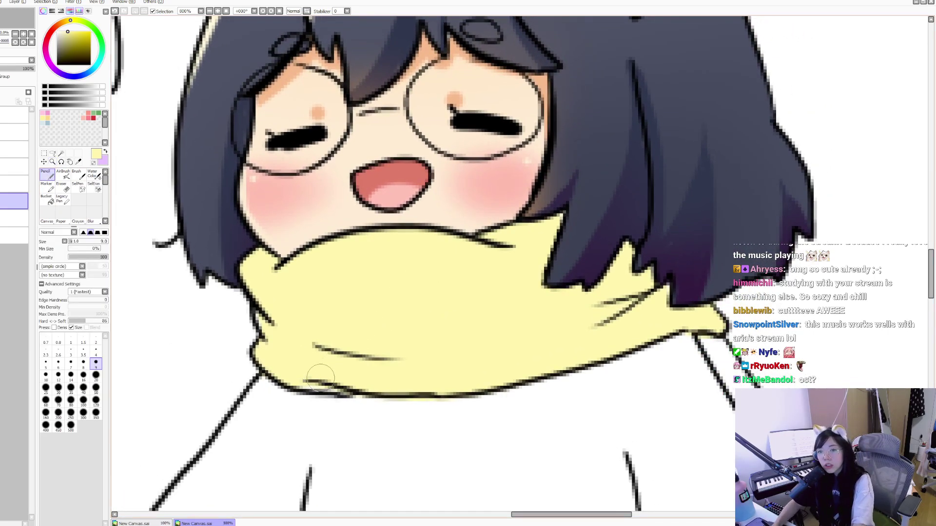
left_click_drag(624, 316, 414, 117)
left_click_drag(497, 130, 526, 210)
left_click(14, 218)
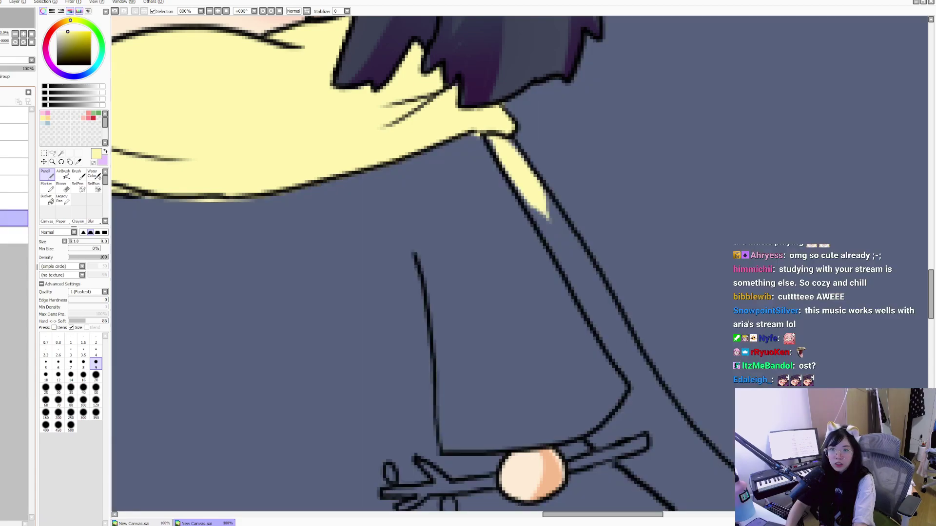
Step: Erase stray yellow at the scarf tail on the scarf colour layer
left_click(63, 187)
left_click_drag(292, 204, 522, 265)
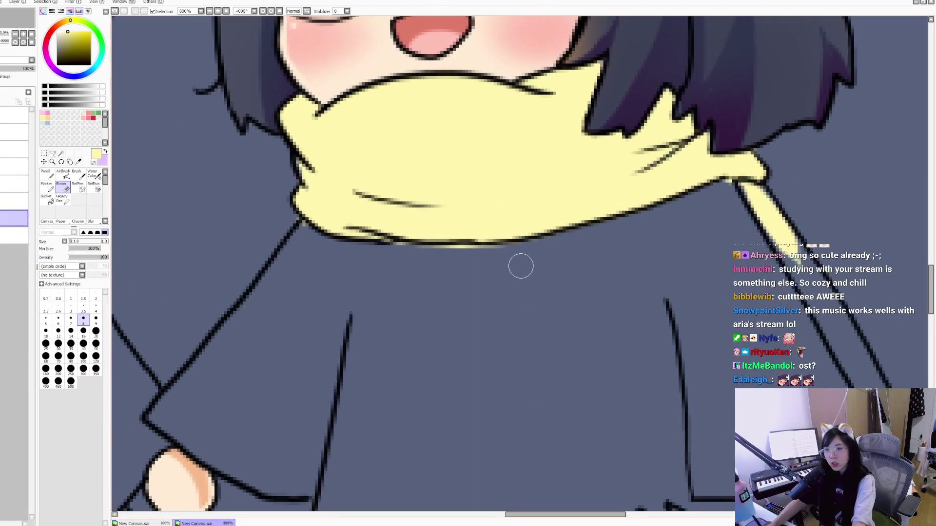
left_click(15, 202)
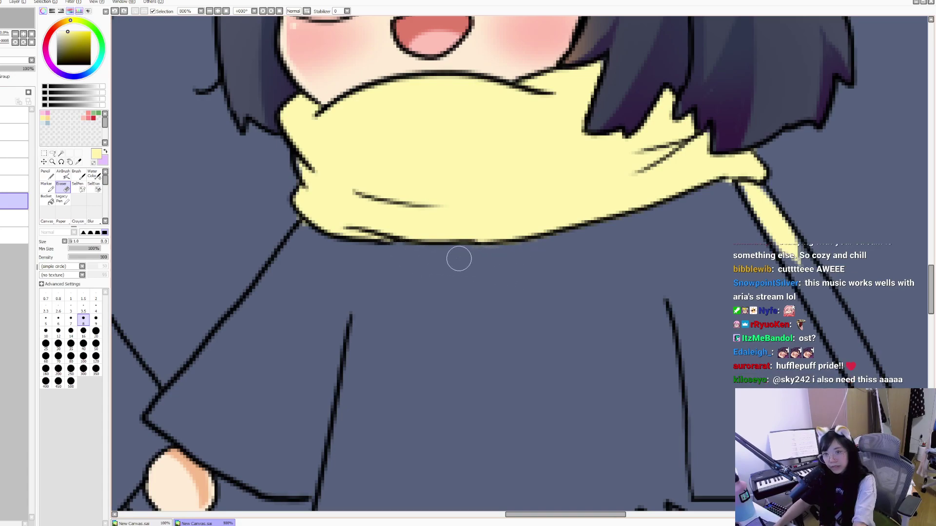
left_click_drag(755, 247, 646, 251)
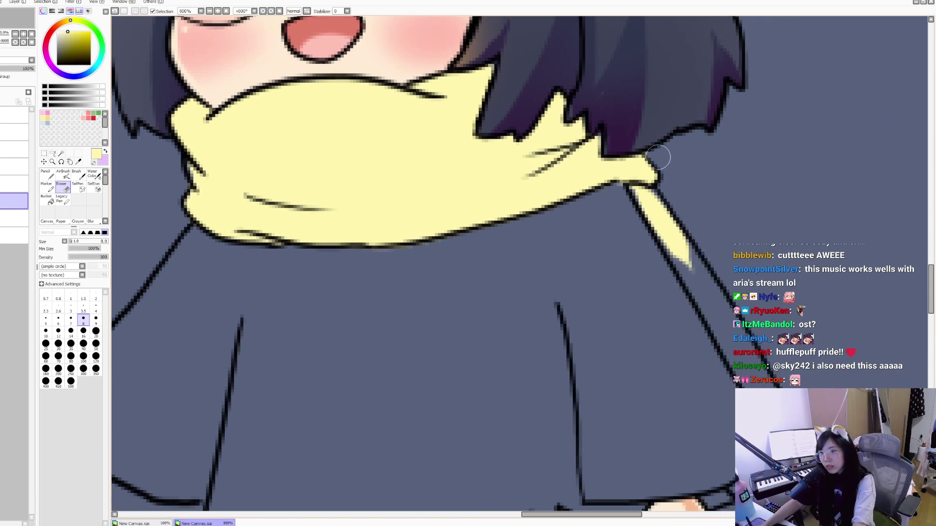
left_click_drag(667, 227, 692, 268)
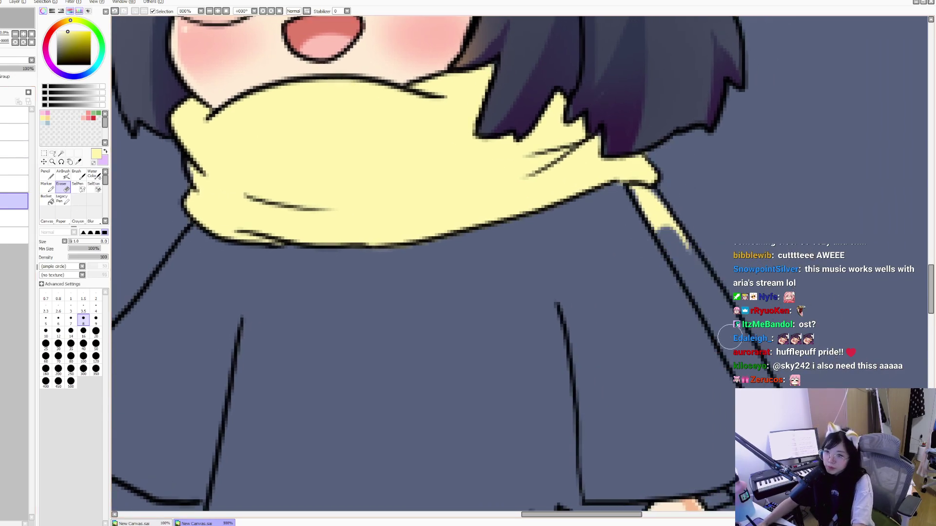
Step: Fill the lower scarf strip and remaining tail gaps with yellow
key("n")
mouse_move(659, 219)
left_mouse_down()
mouse_move(740, 345)
mouse_move(675, 271)
mouse_move(597, 215)
mouse_move(585, 234)
left_mouse_up()
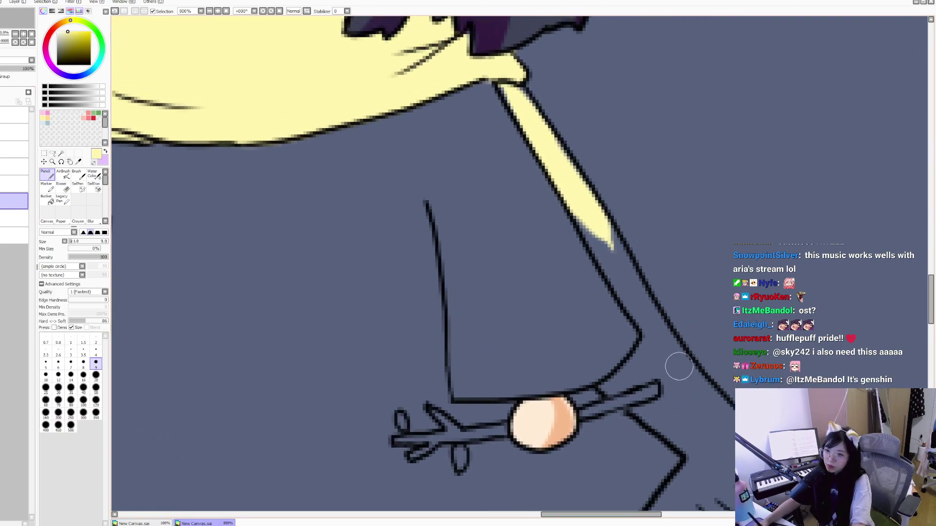
left_click_drag(671, 361, 650, 329)
left_click_drag(599, 225, 635, 309)
left_click_drag(588, 229, 664, 354)
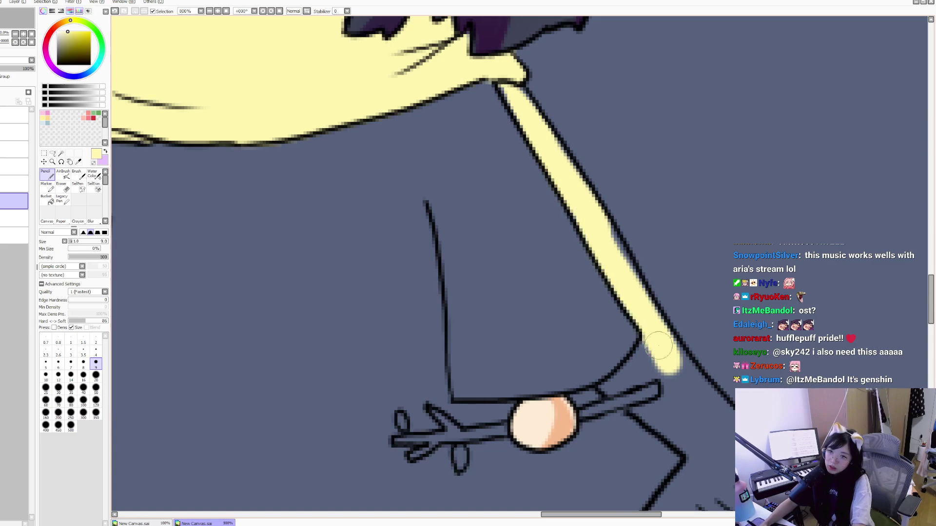
left_click_drag(606, 243, 645, 309)
left_click_drag(590, 213, 657, 319)
left_click_drag(731, 420, 701, 370)
left_click_drag(671, 349, 707, 417)
left_click_drag(665, 360, 691, 404)
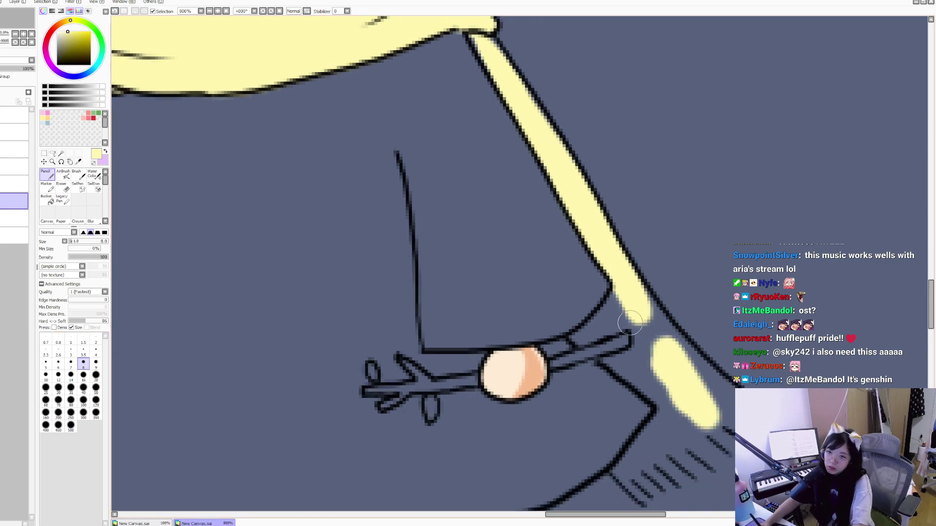
Step: Fill the scarf tip along its outline with an 8-size brush, touching up with the eraser
left_click_drag(575, 263, 647, 260)
left_click_drag(692, 307, 668, 322)
left_click(84, 362)
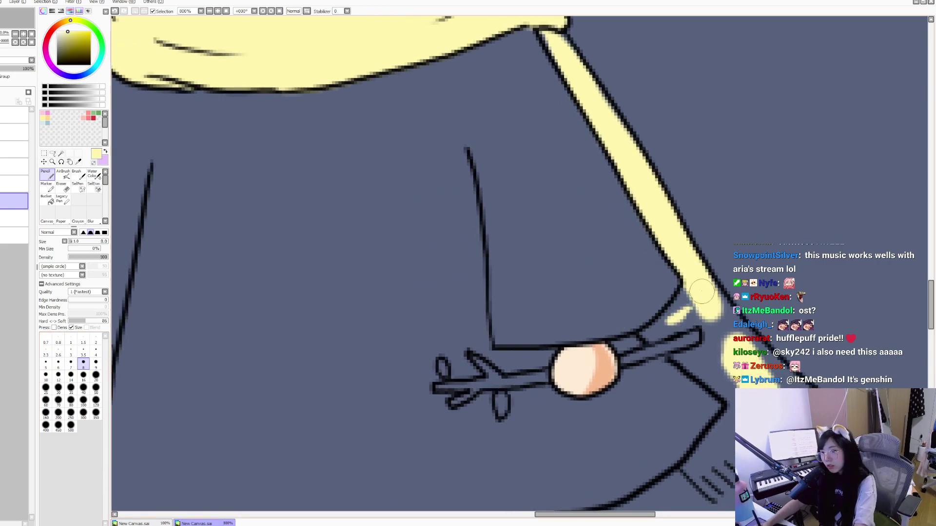
mouse_move(692, 290)
left_mouse_down()
mouse_move(648, 338)
mouse_move(710, 314)
mouse_move(692, 316)
mouse_move(708, 319)
mouse_move(720, 350)
mouse_move(721, 311)
left_mouse_up()
mouse_move(730, 343)
left_mouse_down()
mouse_move(693, 282)
mouse_move(662, 296)
mouse_move(729, 333)
mouse_move(734, 353)
mouse_move(725, 363)
mouse_move(717, 340)
mouse_move(703, 387)
mouse_move(675, 405)
mouse_move(680, 412)
mouse_move(690, 417)
mouse_move(746, 368)
left_mouse_up()
key("e")
key("n")
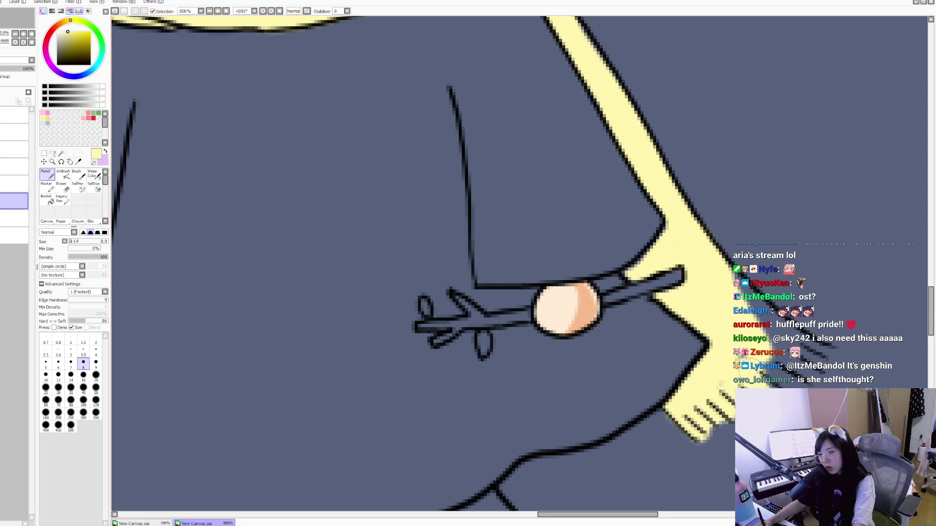
key("e")
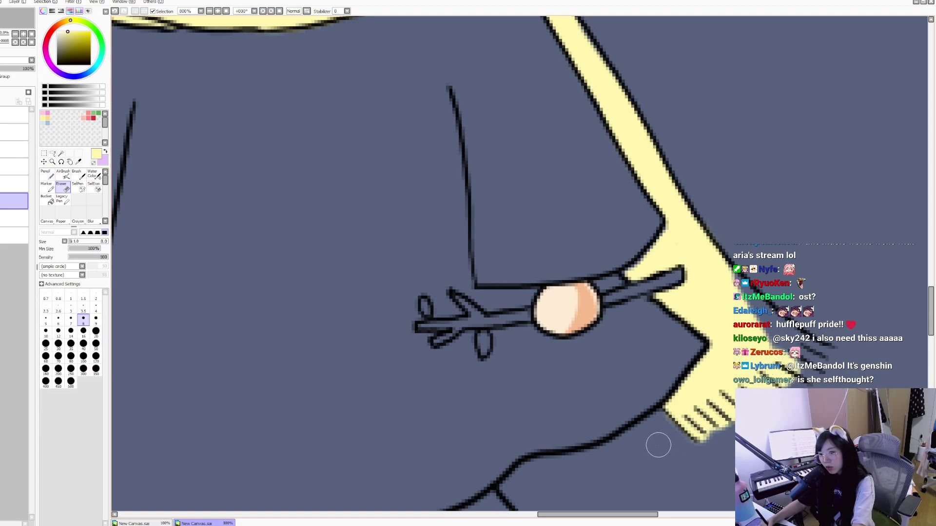
key("n")
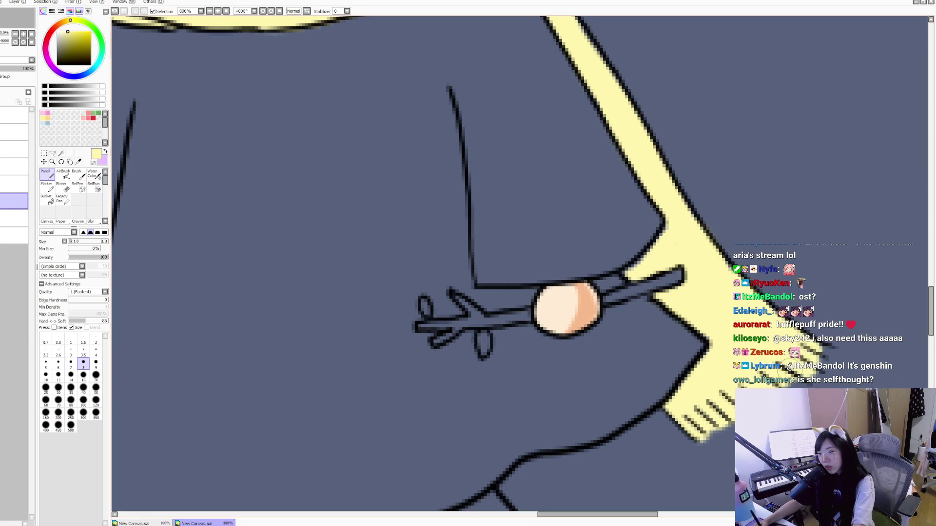
key("e")
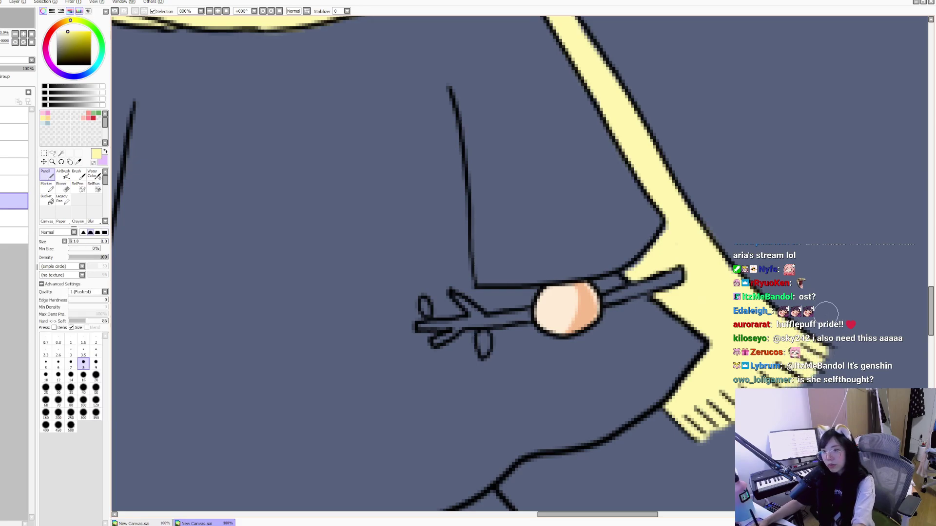
key("n")
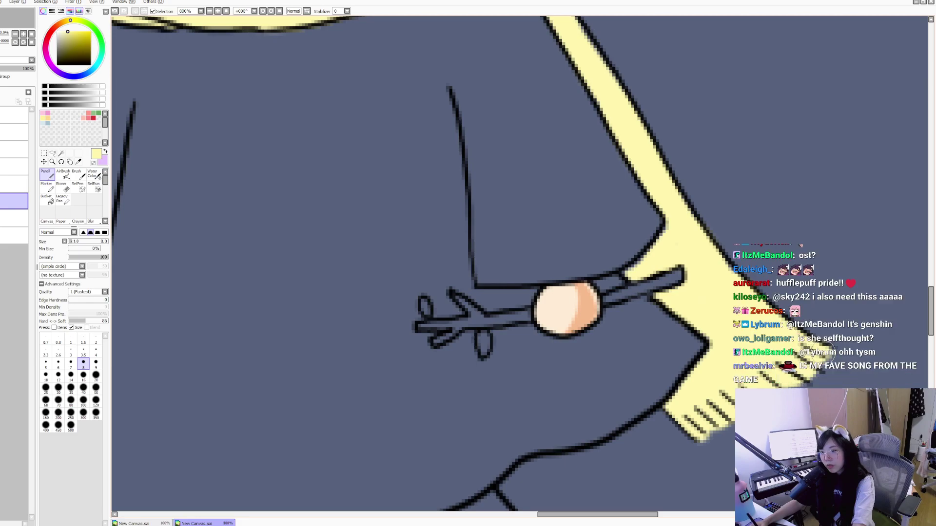
key("e")
key("n")
Step: Zoom out to 100% and recentre the whole drawing
left_click_drag(509, 55, 780, 378)
left_click(226, 12)
left_click_drag(478, 254, 464, 231)
Step: Zoom in on the boy's head, hide the blue-grey background and target the skin layer
left_click(52, 162)
left_click(591, 269)
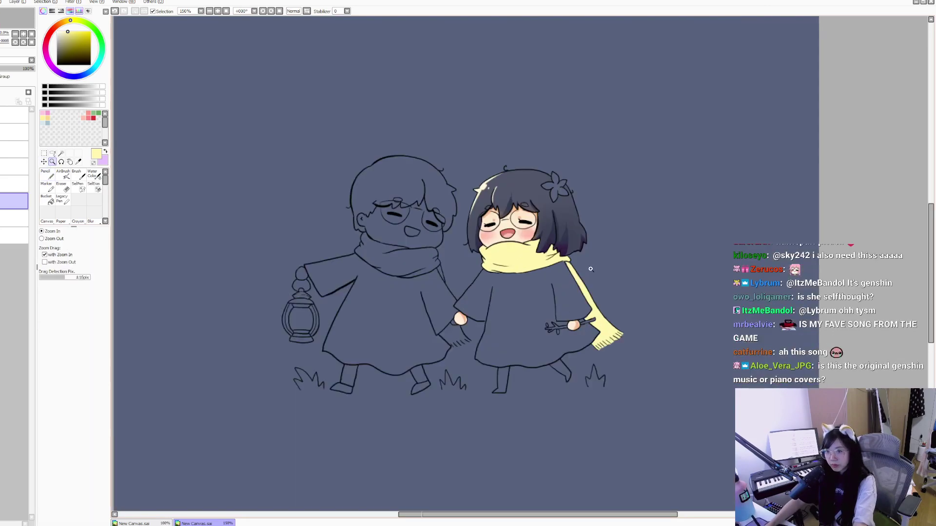
left_click(589, 269)
left_click(587, 269)
left_click_drag(520, 311, 607, 322)
left_click_drag(572, 222, 564, 265)
left_click(560, 261)
left_click_drag(555, 188, 550, 157)
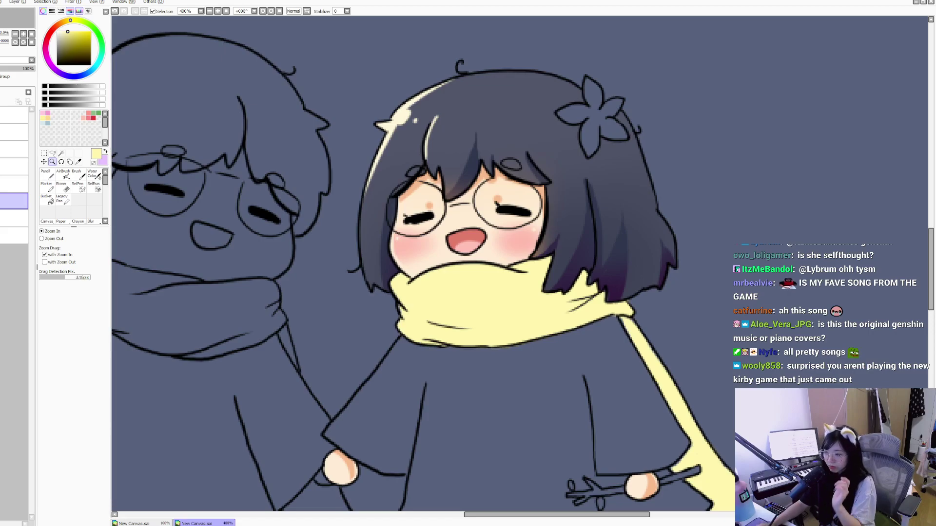
left_click_drag(592, 268, 600, 87)
left_click_drag(636, 234, 642, 326)
left_click_drag(483, 201, 562, 240)
left_click_drag(391, 179, 552, 263)
left_click(1, 218)
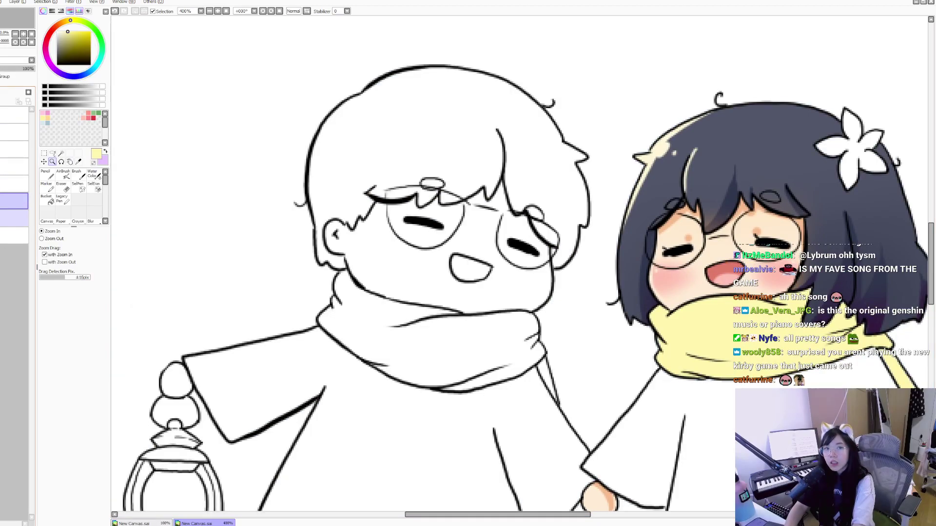
left_click(1, 183)
left_click(1, 184)
left_click(10, 183)
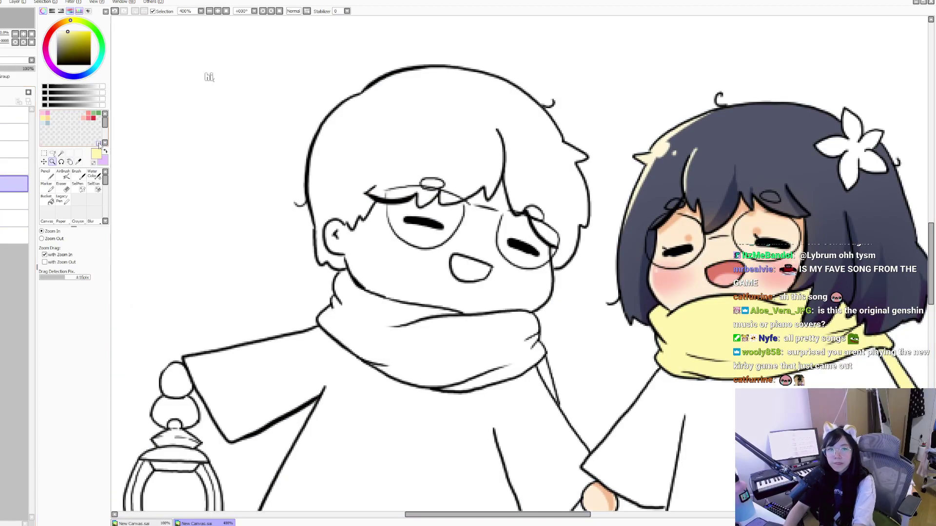
Step: Magic-wand select the boy's face and both hands on the line art layer
left_click(61, 153)
left_click(12, 131)
left_click(431, 257)
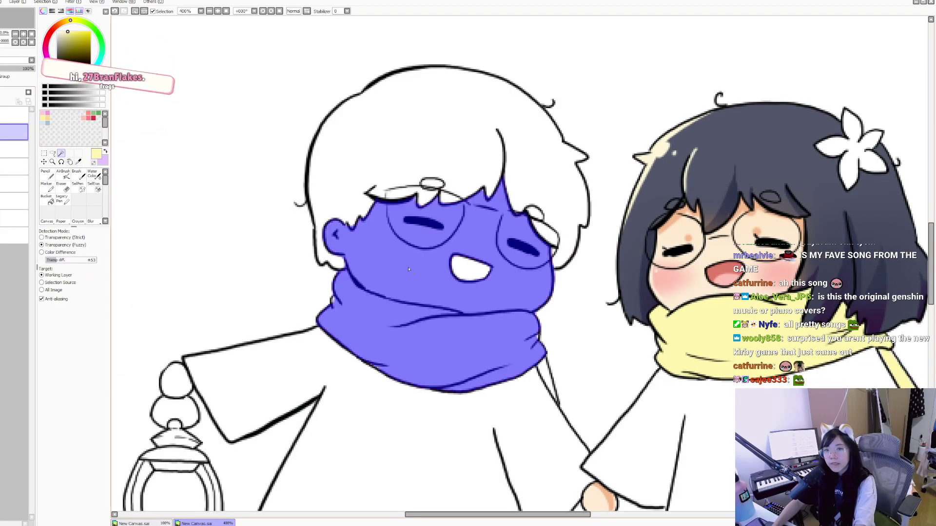
key("ctrl+d")
left_click(51, 261)
left_click(431, 336)
key("ctrl+d")
left_click(430, 286)
left_click_drag(494, 396, 486, 305)
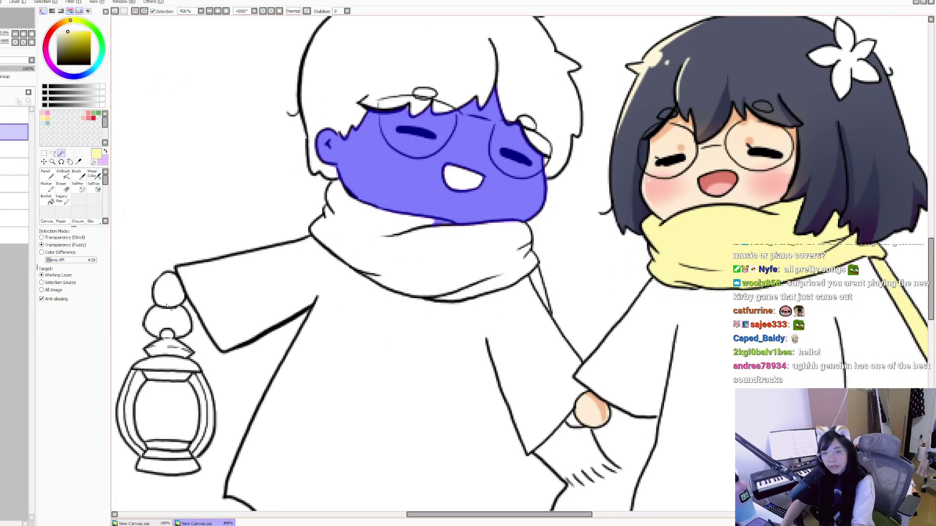
left_click(167, 305, "shift")
left_click(576, 424, "shift")
mouse_move(574, 404)
left_mouse_down()
mouse_move(570, 452)
mouse_move(564, 425)
mouse_move(523, 462)
left_mouse_up()
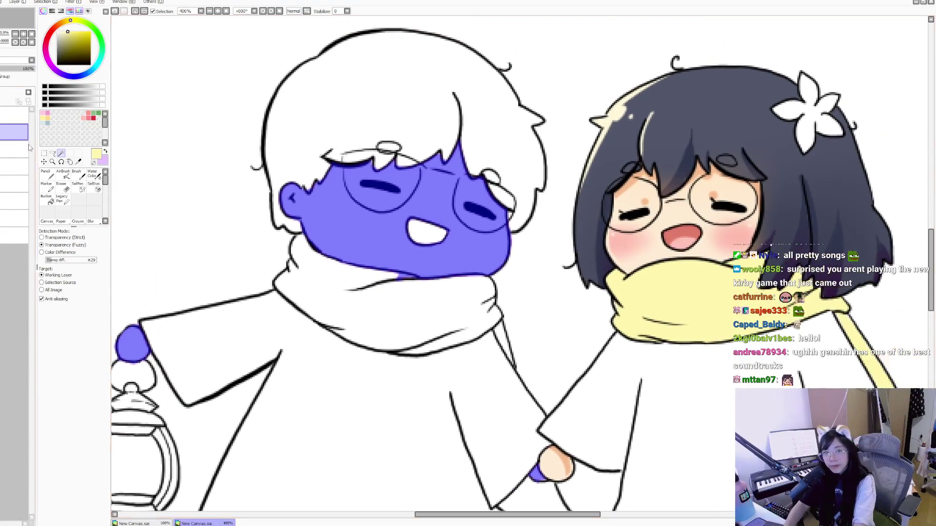
Step: Sample the girl's peach skin and bucket-fill the boy's face and hand on the skin layer
left_click(78, 162)
left_click(669, 251)
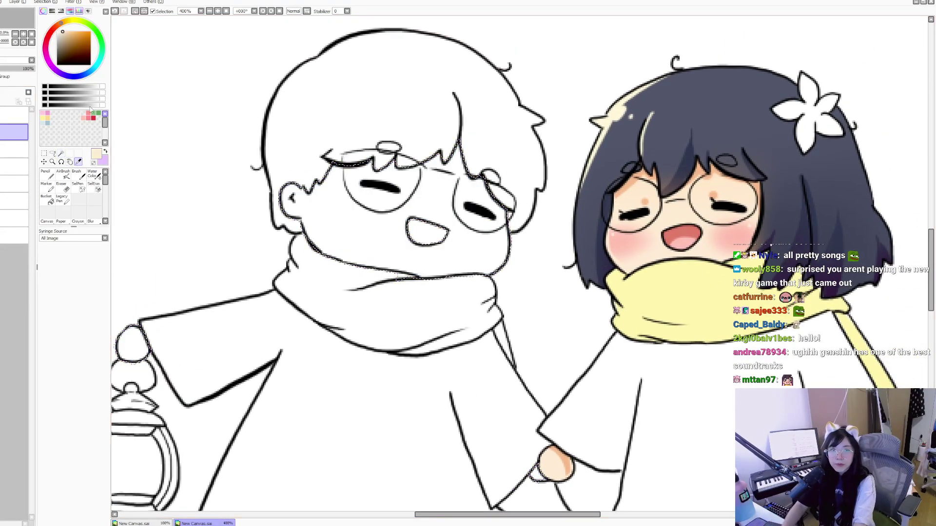
left_click(47, 199)
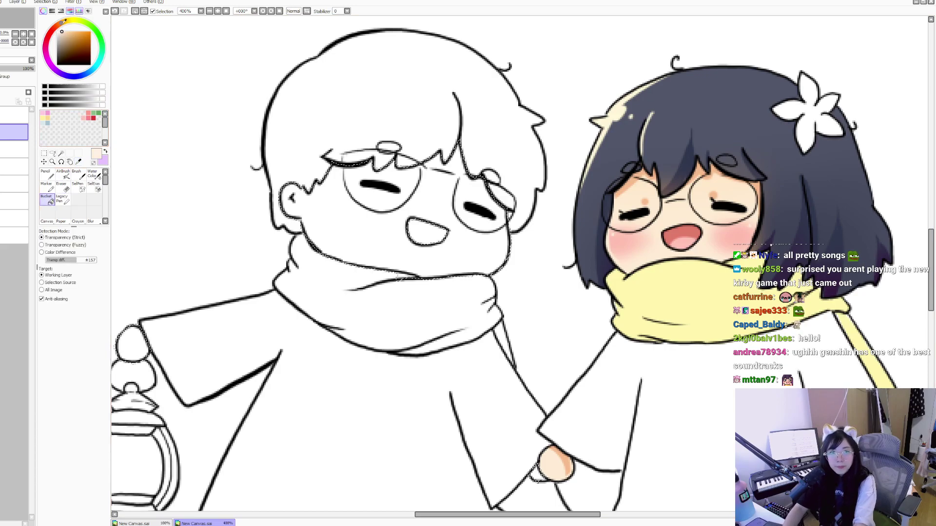
left_click(13, 201)
left_click(1, 184)
left_click(1, 185)
left_click(14, 184)
left_click(402, 236)
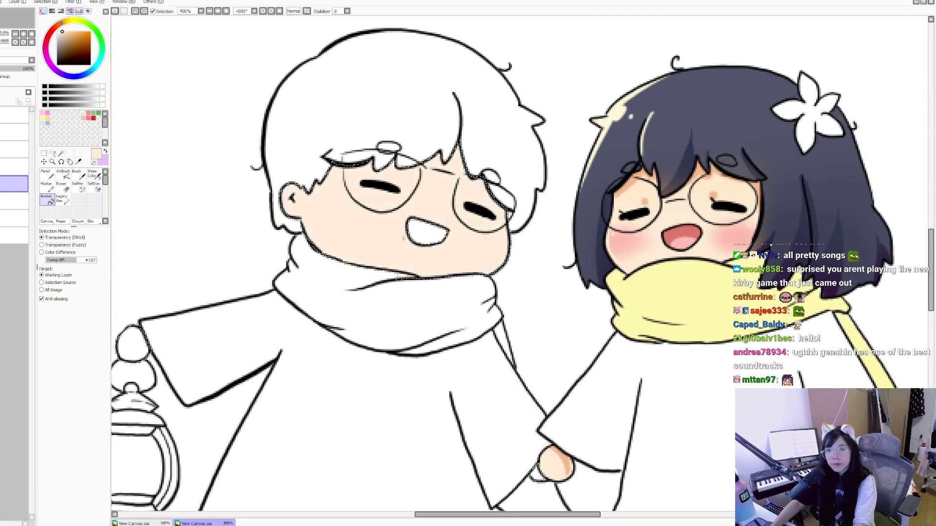
left_click(133, 346)
Step: Deselect and briefly show the dark-blue background to check the fills
key("ctrl+d")
left_click_drag(347, 252, 361, 268)
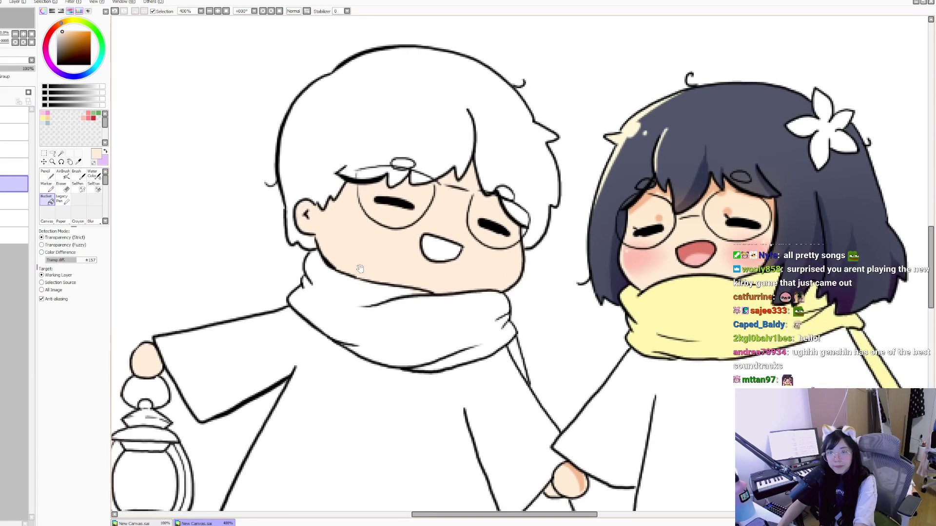
left_click(1, 218)
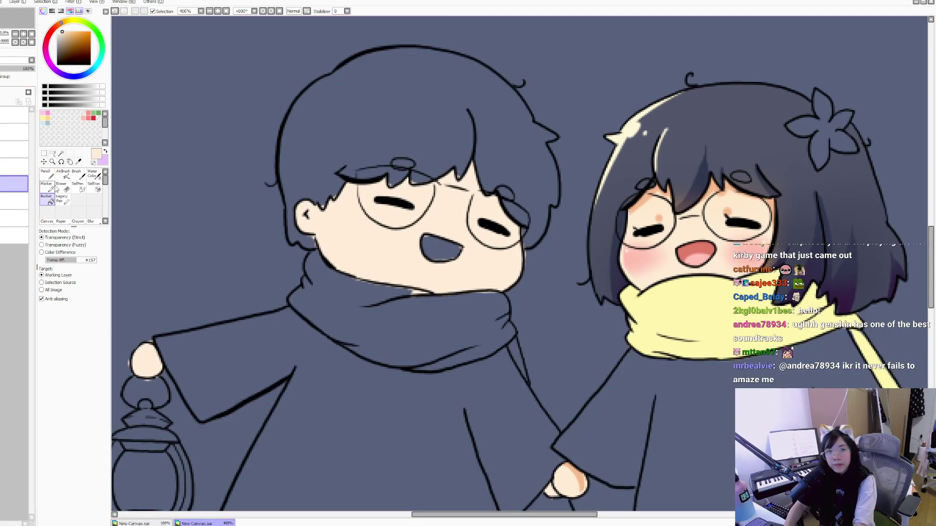
left_click(1, 218)
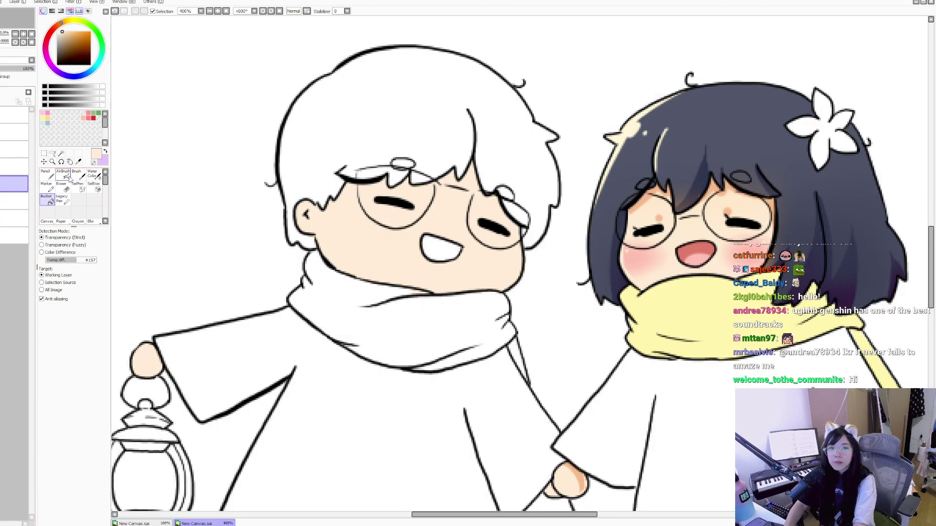
Step: Set up a large soft airbrush in a slightly different skin shade
left_click(62, 187)
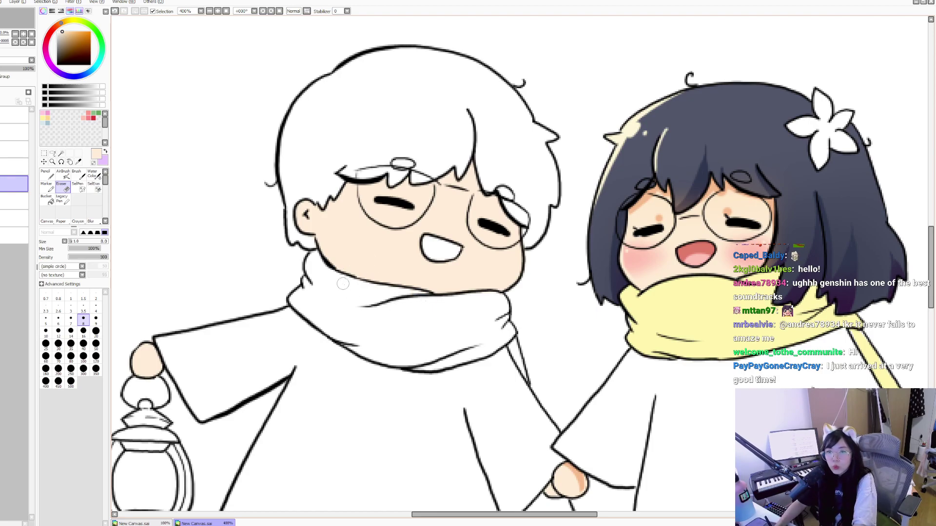
scroll(510, 241, "down", 6)
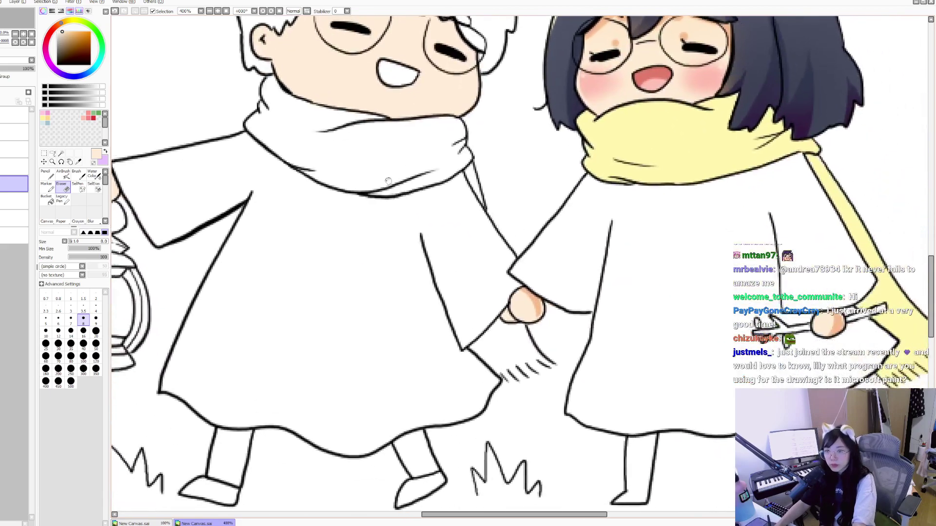
left_click_drag(389, 181, 524, 341)
left_click(63, 174)
left_click(66, 31)
left_click(84, 356)
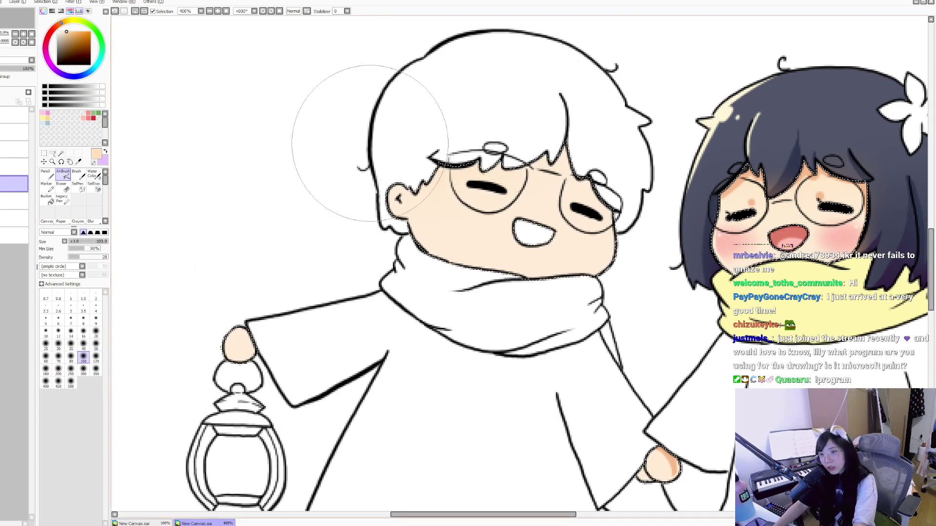
Step: Zoom in on the boy's face and try a deeper orange shading stroke, then undo it
left_click(52, 162)
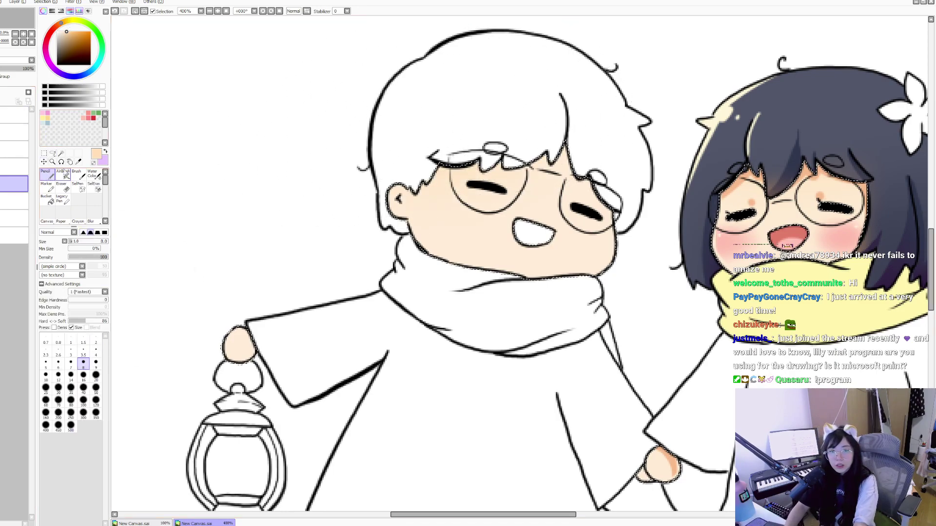
left_click(546, 195)
left_click(546, 195)
left_click_drag(546, 195, 459, 259)
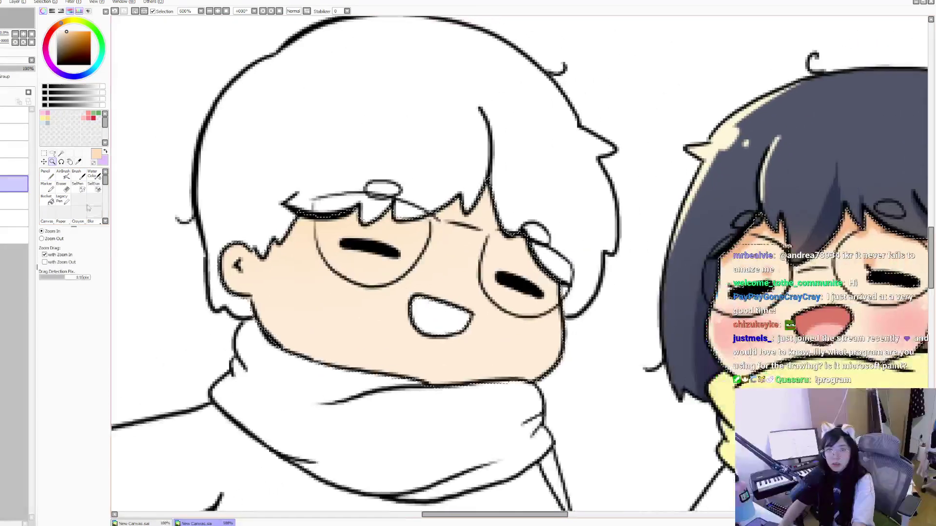
left_click(47, 174)
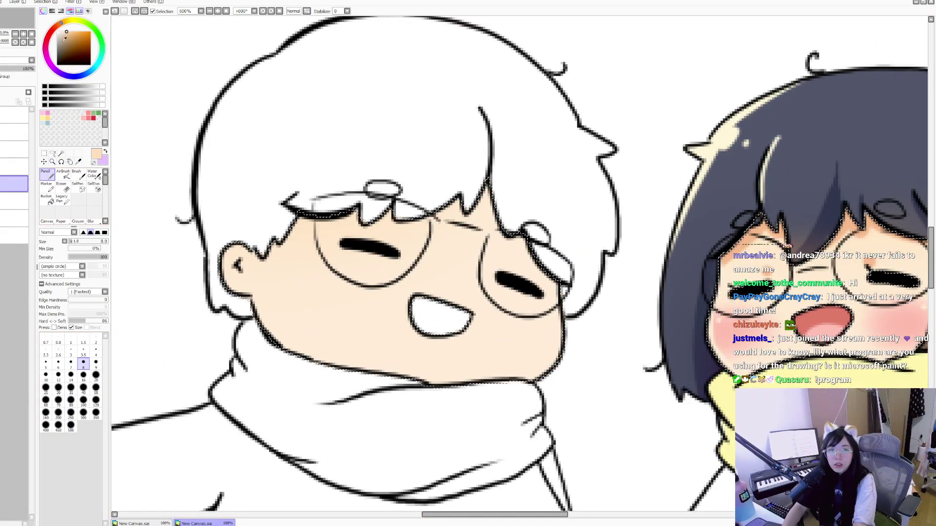
left_click(78, 161)
left_click(846, 225)
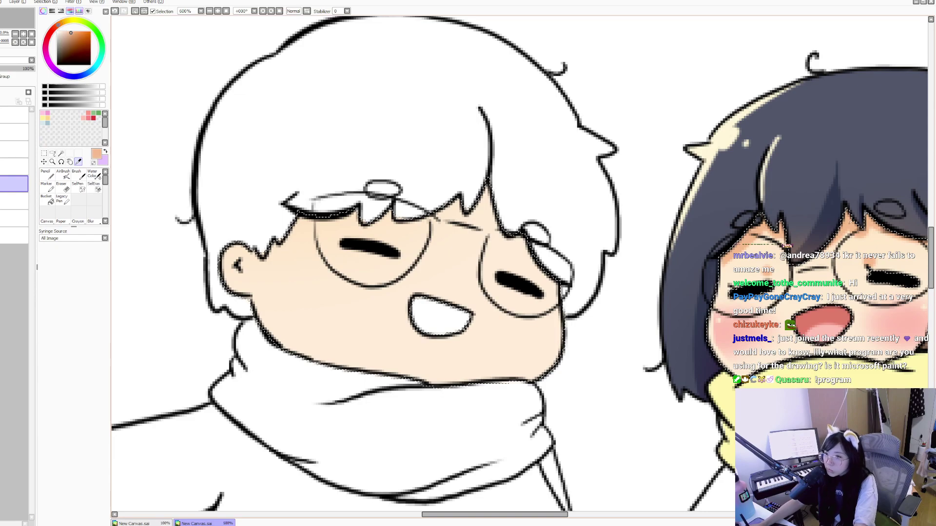
left_click(48, 174)
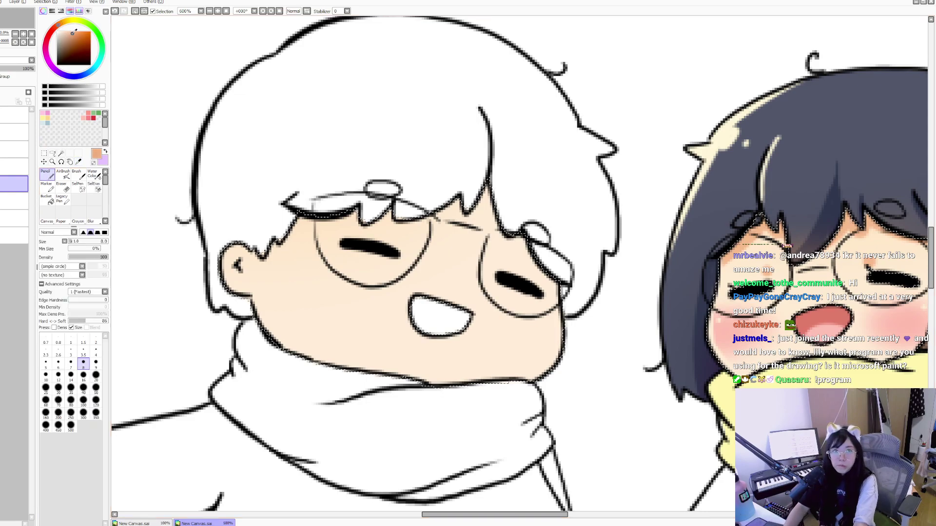
mouse_move(341, 217)
left_mouse_down()
mouse_move(273, 288)
mouse_move(261, 314)
left_mouse_up()
key("ctrl+z")
Step: Shade under the boy's fringe in lighter peach and dot blush beside his eye
left_click(71, 363)
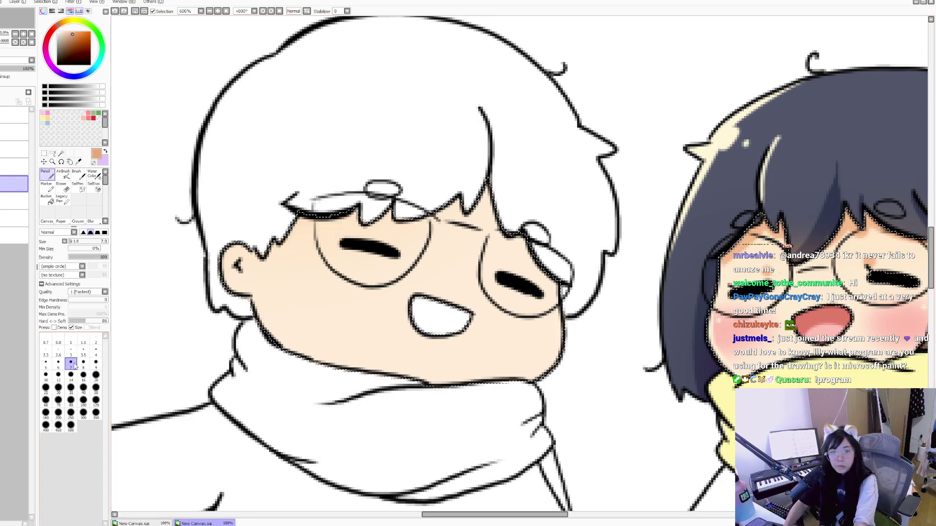
left_click(71, 31)
mouse_move(408, 222)
left_mouse_down()
mouse_move(393, 267)
mouse_move(440, 262)
mouse_move(484, 210)
left_mouse_up()
left_click_drag(720, 281, 786, 274)
key("ctrl+z")
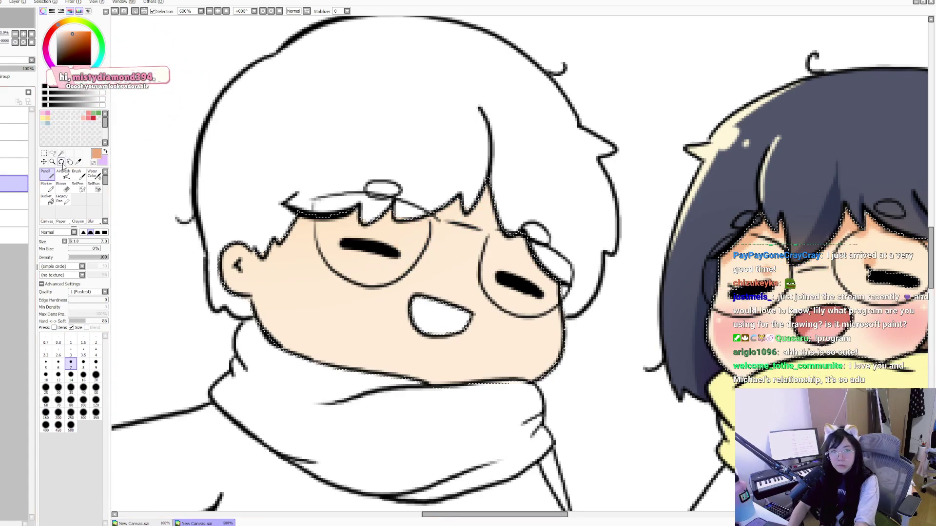
left_click(78, 161)
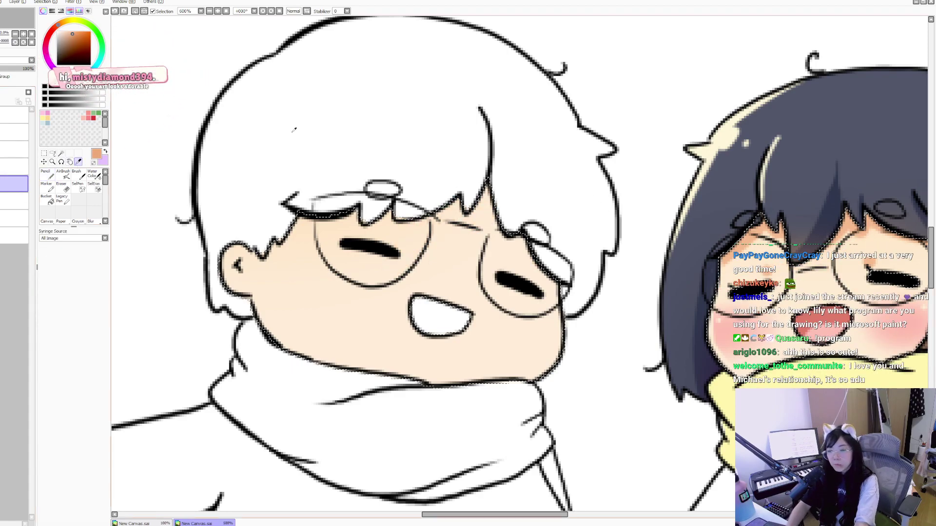
left_click(47, 175)
left_click_drag(479, 188, 591, 172)
key("ctrl+z")
mouse_move(533, 196)
left_mouse_down()
mouse_move(594, 165)
mouse_move(640, 197)
mouse_move(622, 222)
mouse_move(658, 264)
left_mouse_up()
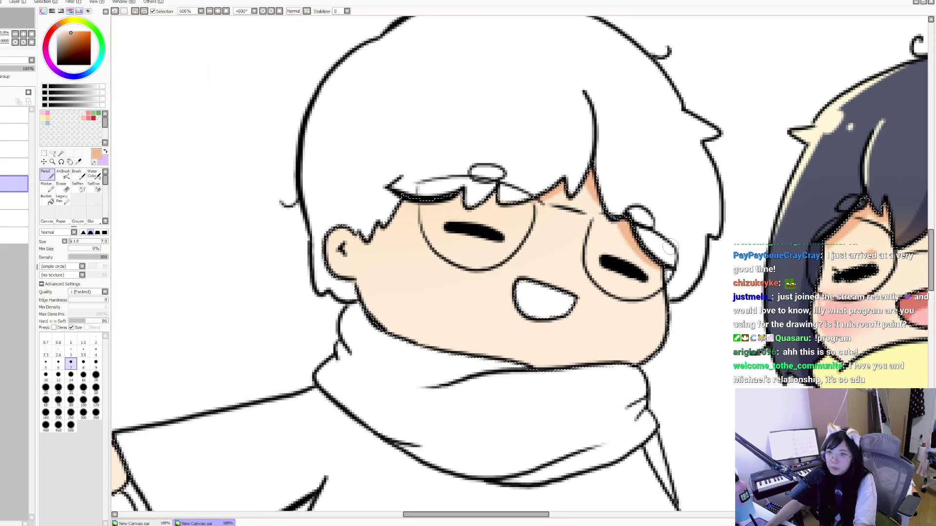
left_click(599, 247)
left_click(502, 225)
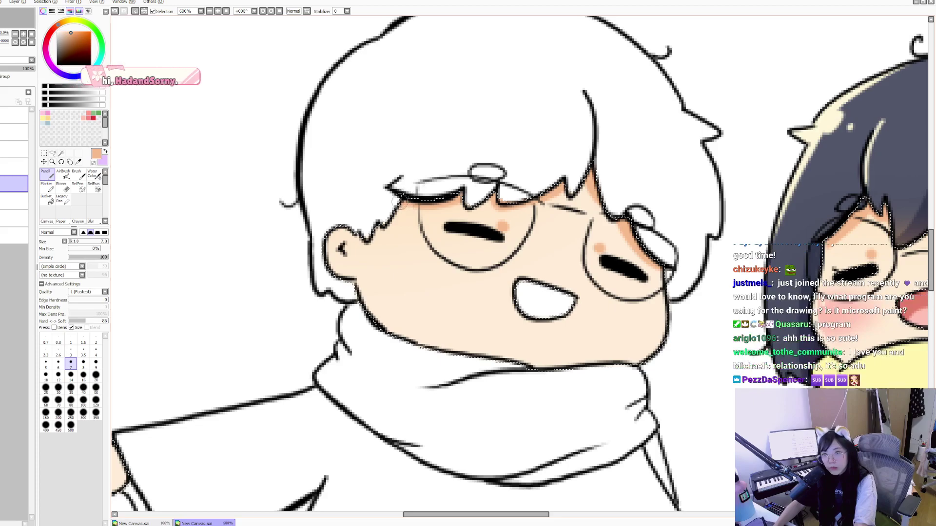
Step: Shade the boy's hand and erase the skin colour spill beside his lantern hand
left_click_drag(166, 480, 334, 289)
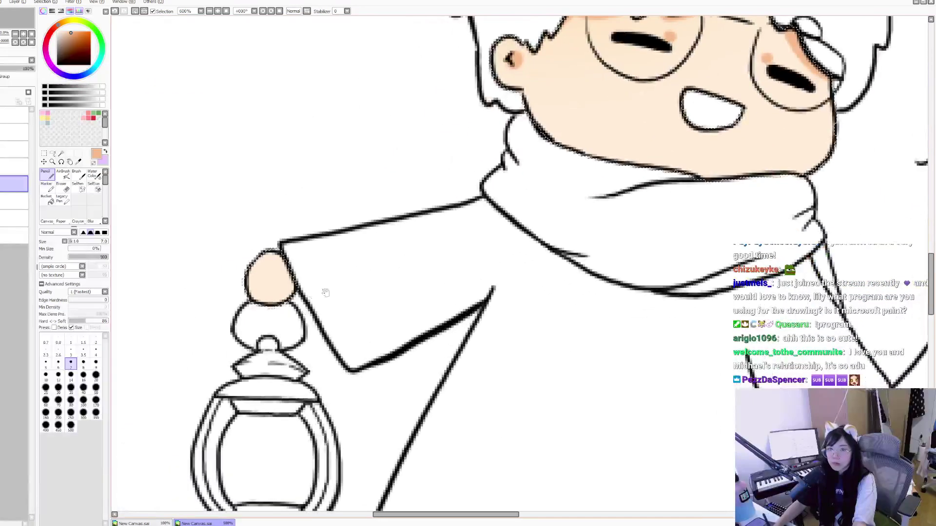
left_click_drag(287, 250, 285, 294)
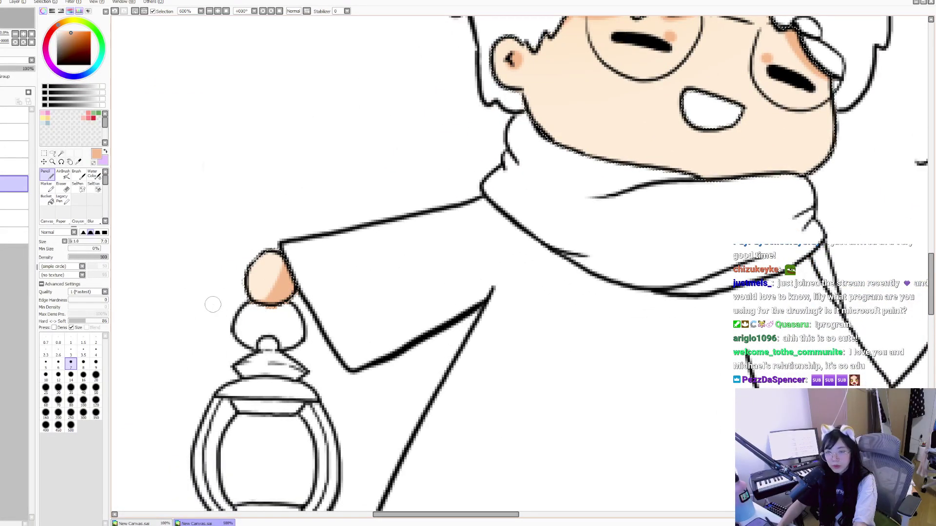
left_click_drag(213, 304, 570, 370)
key("ctrl+d")
mouse_move(486, 239)
left_mouse_down()
mouse_move(522, 259)
mouse_move(863, 311)
left_mouse_up()
key("e")
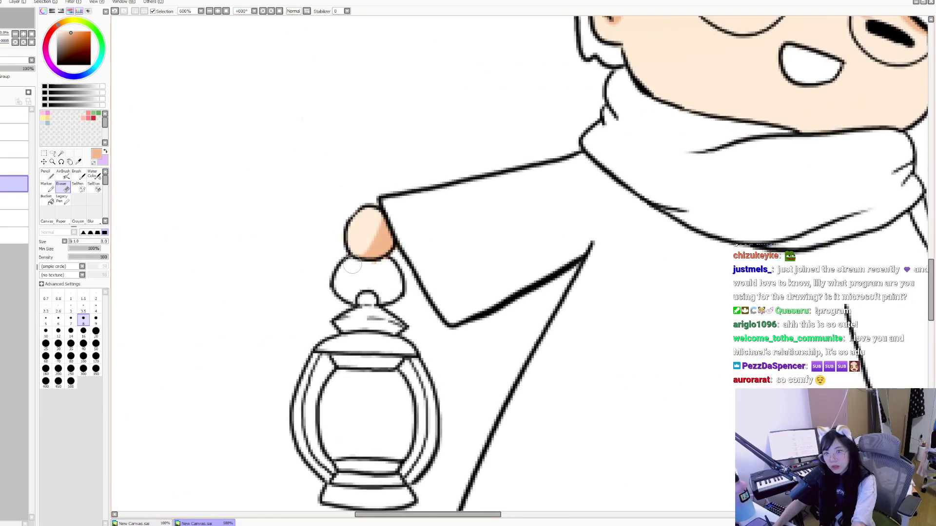
left_click_drag(403, 259, 382, 263)
key("n")
Step: Pick the pink blush from the girl's cheek for the AirBrush, made slightly more saturated
mouse_move(860, 146)
left_mouse_down()
mouse_move(554, 280)
mouse_move(578, 336)
mouse_move(406, 306)
left_mouse_up()
scroll(405, 306, "right", 2)
left_click(78, 161)
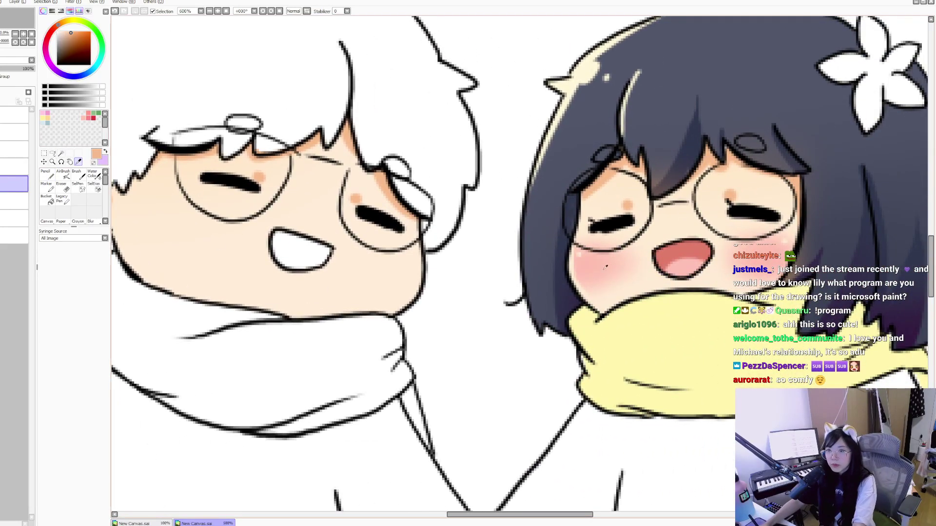
left_click(609, 267)
left_click(65, 177)
left_click(15, 184, "ctrl")
left_click(68, 32)
Step: Airbrush pink blush on both of the boy's cheeks at brush size 35, checking in mirrored view
left_click(84, 333)
left_click_drag(235, 263, 516, 276)
mouse_move(419, 270)
left_mouse_down()
mouse_move(453, 255)
mouse_move(463, 276)
left_mouse_up()
key("ctrl+z")
left_click(71, 345)
left_click_drag(656, 295, 669, 305)
key("ctrl+z")
key("ctrl+z")
key("ctrl+z")
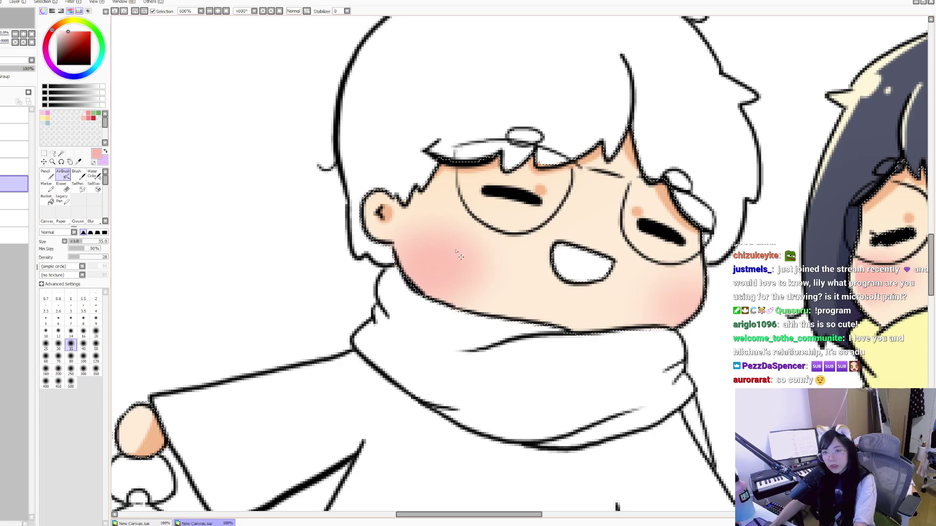
left_click_drag(433, 265, 456, 243)
mouse_move(665, 304)
left_mouse_down()
mouse_move(672, 313)
mouse_move(653, 293)
mouse_move(708, 306)
left_mouse_up()
key("h")
left_click_drag(552, 279, 654, 265)
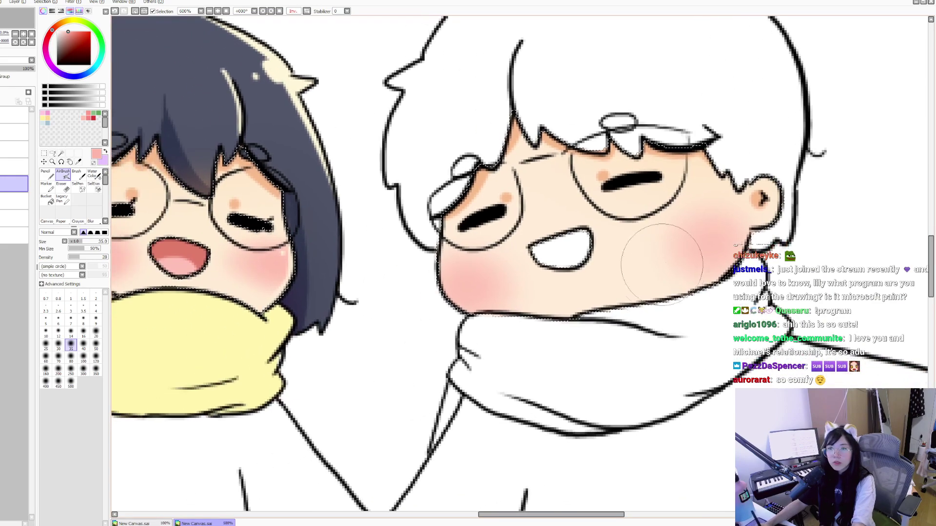
key("h")
Step: Deselect, sample the peach skin tone, and fit the whole drawing in view after a mirrored check
key("ctrl+d")
left_click(78, 162)
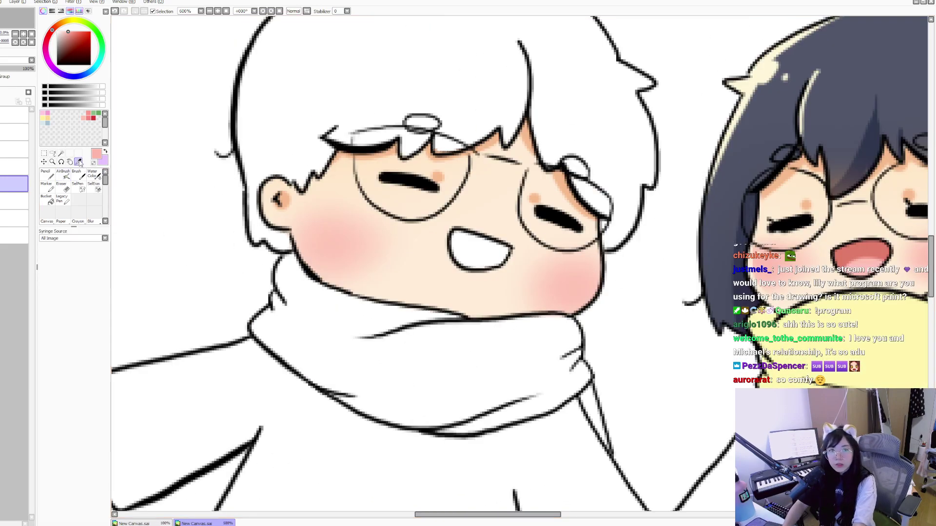
left_click(862, 221)
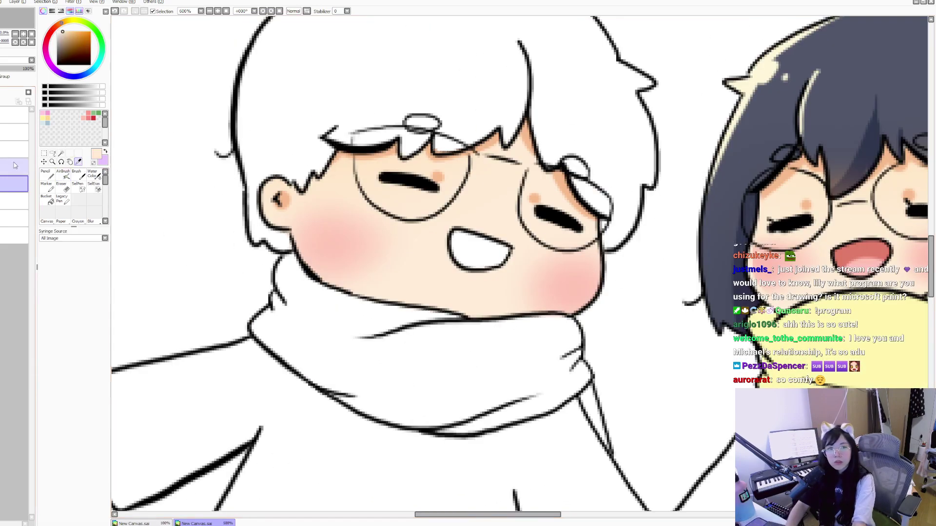
left_click(47, 174)
left_click(52, 162)
left_click(574, 268)
key("h")
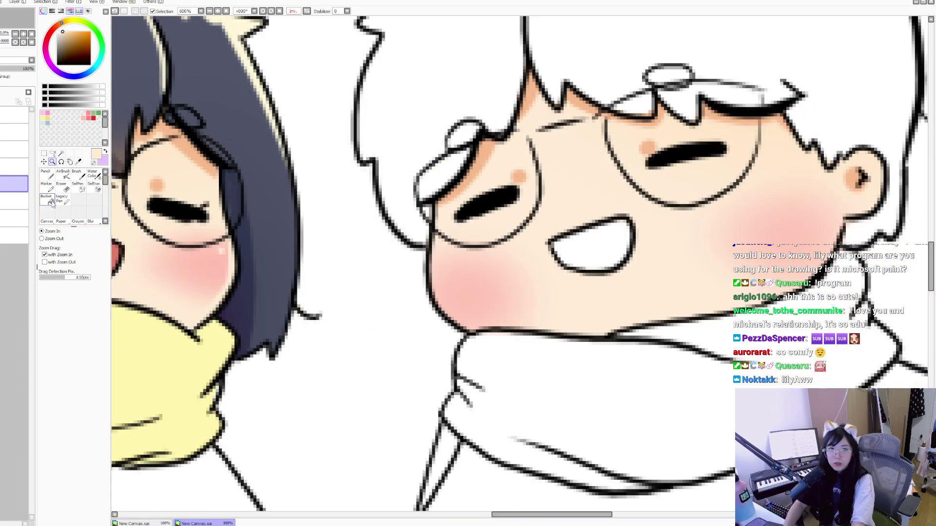
key("n")
left_click_drag(484, 209, 548, 179)
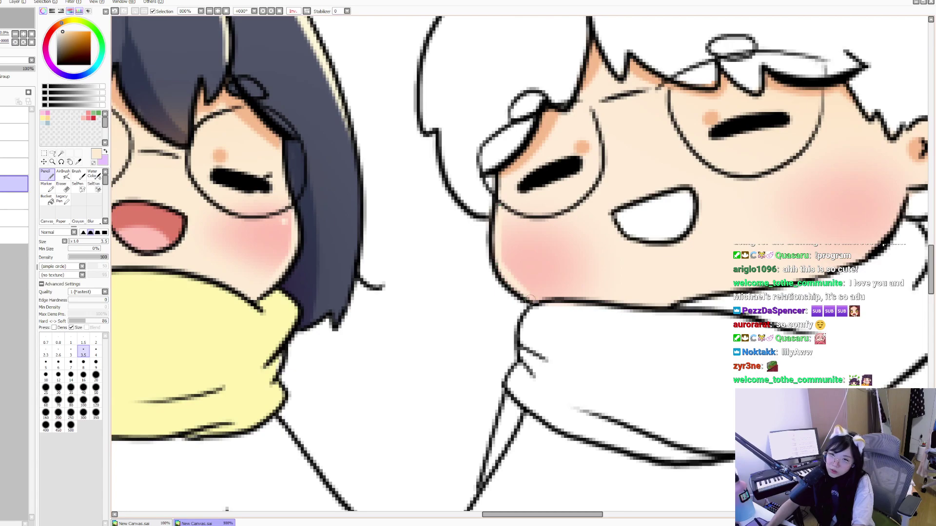
mouse_move(682, 335)
left_mouse_down()
mouse_move(524, 79)
mouse_move(552, 240)
mouse_move(648, 309)
left_mouse_up()
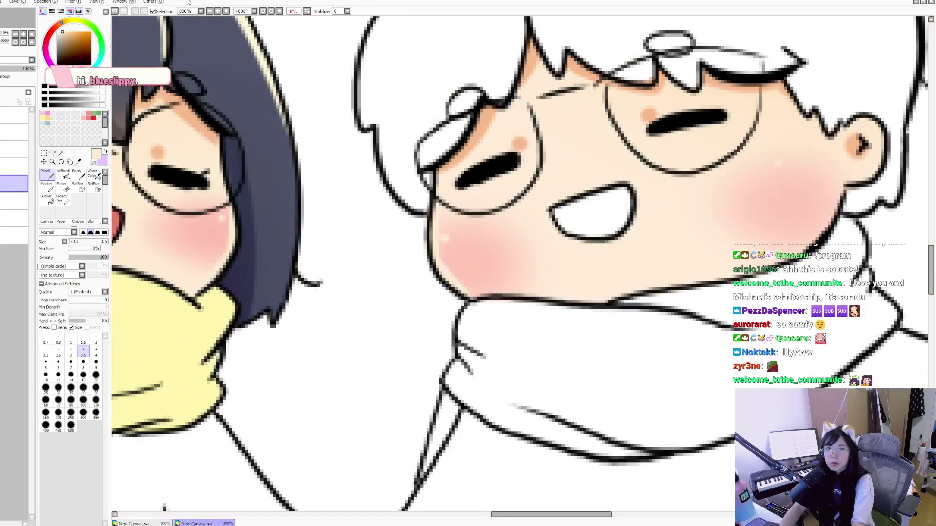
key("h")
left_click(225, 11)
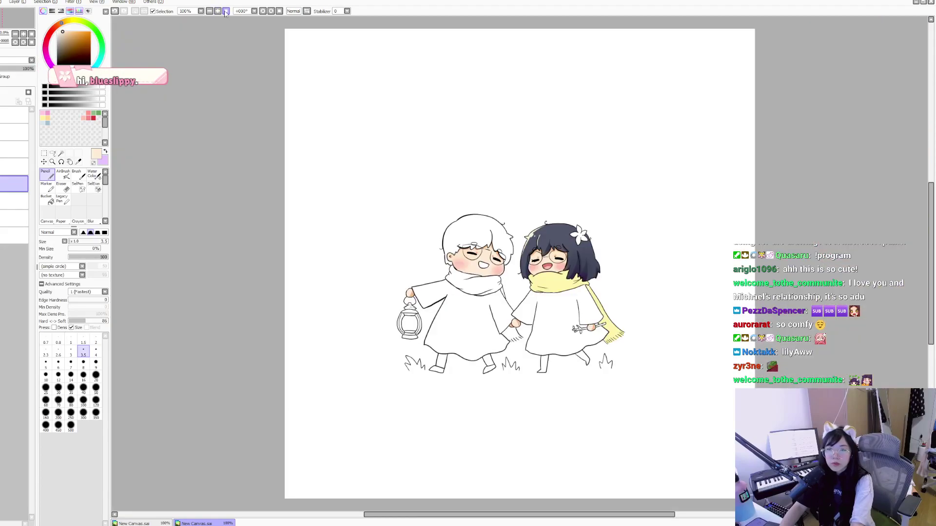
Step: Zoom in on the faces and fill the boy's open mouth with a sampled red on the colour layer
left_click(52, 162)
left_click(537, 269)
left_click(537, 269)
left_click(537, 269)
left_click(537, 269)
left_click_drag(438, 274, 498, 290)
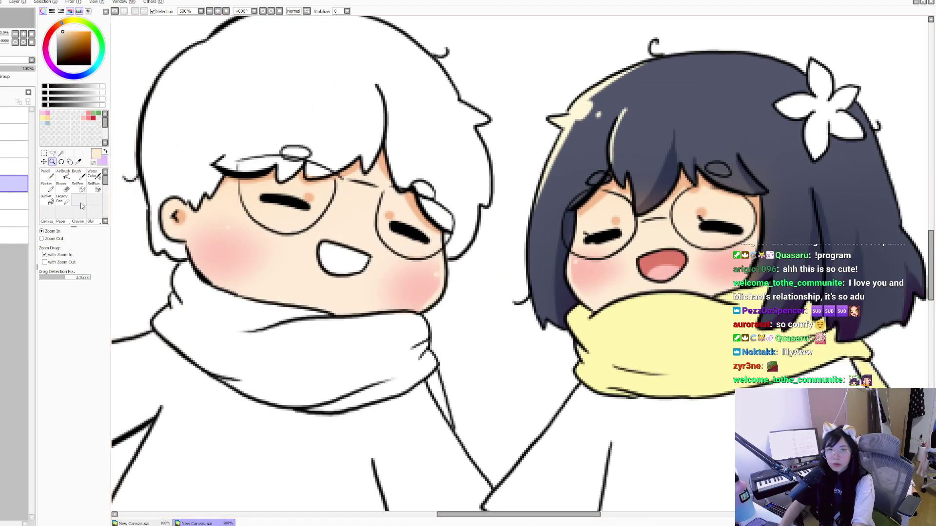
left_click(80, 163)
left_click(274, 223)
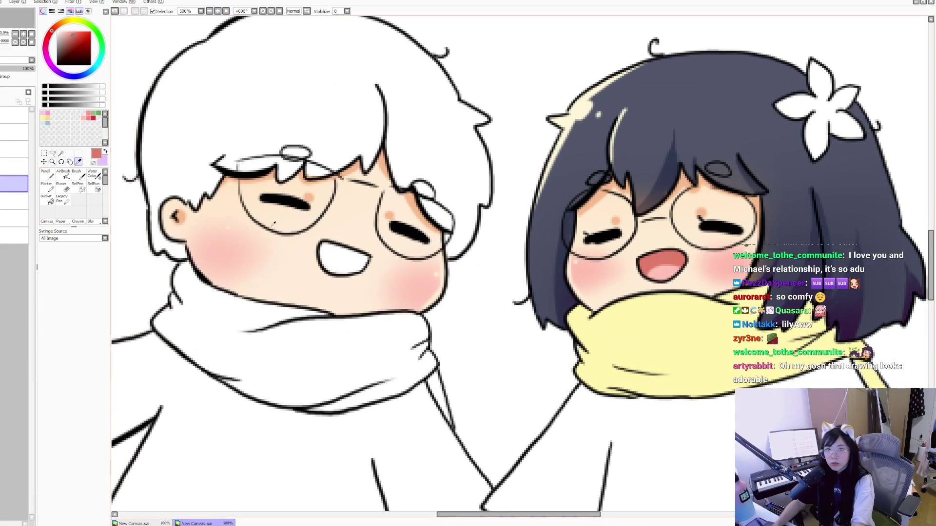
left_click(46, 174)
left_click(14, 201)
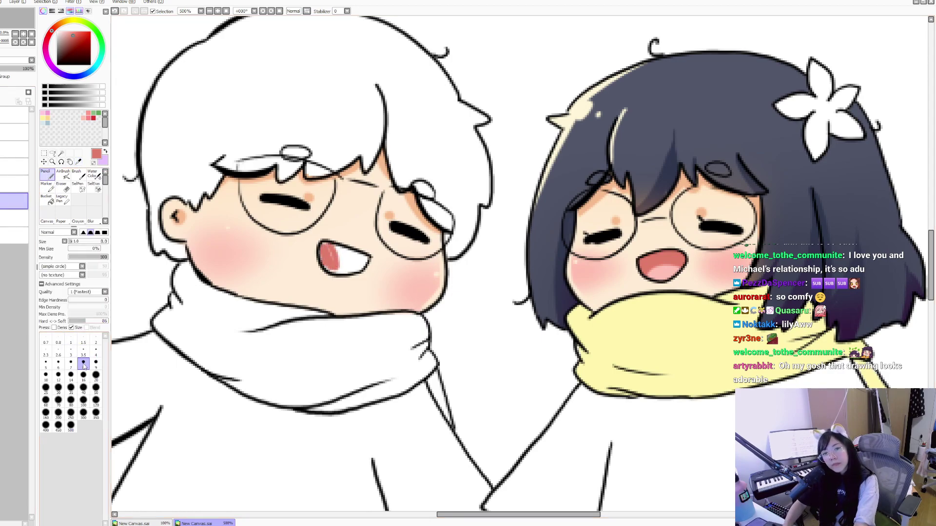
left_click_drag(334, 255, 354, 256)
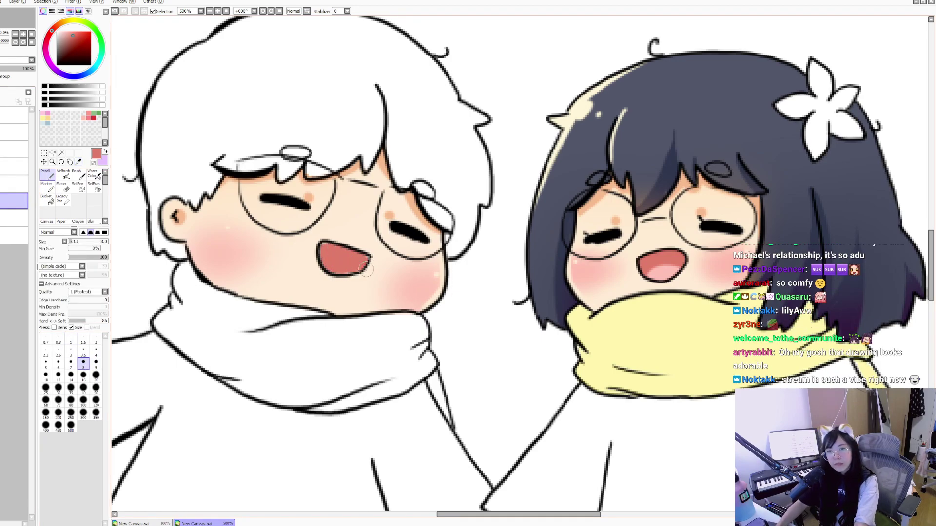
Step: Try a light pink stroke inside the boy's mouth, then undo it
left_click(14, 184)
left_click(61, 188)
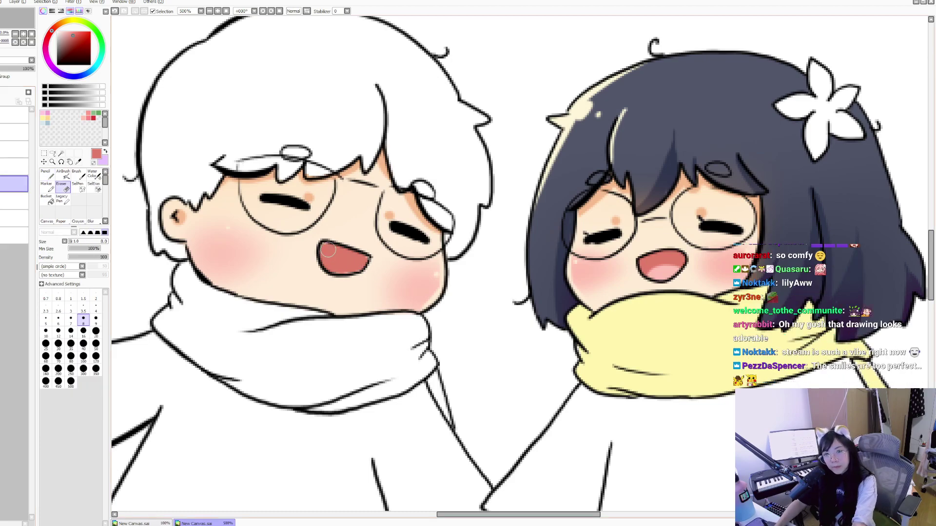
left_click(48, 175)
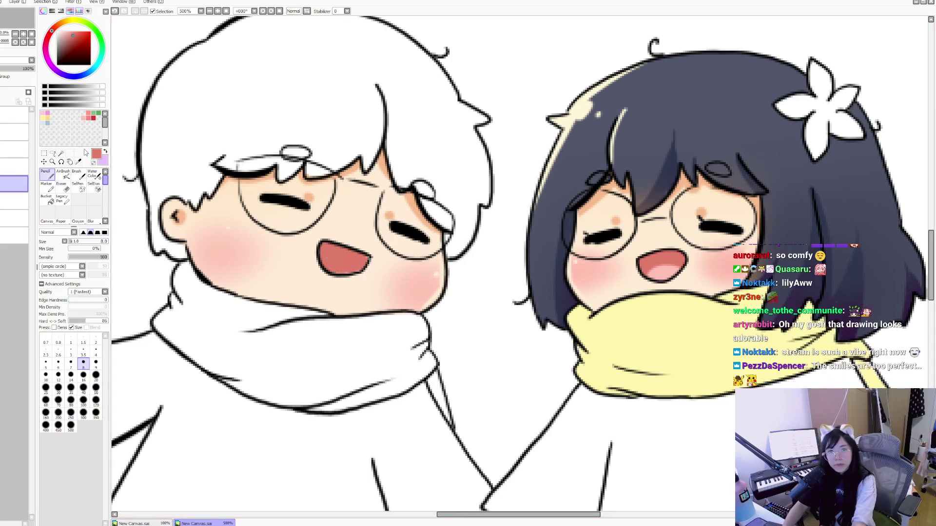
left_click(78, 163)
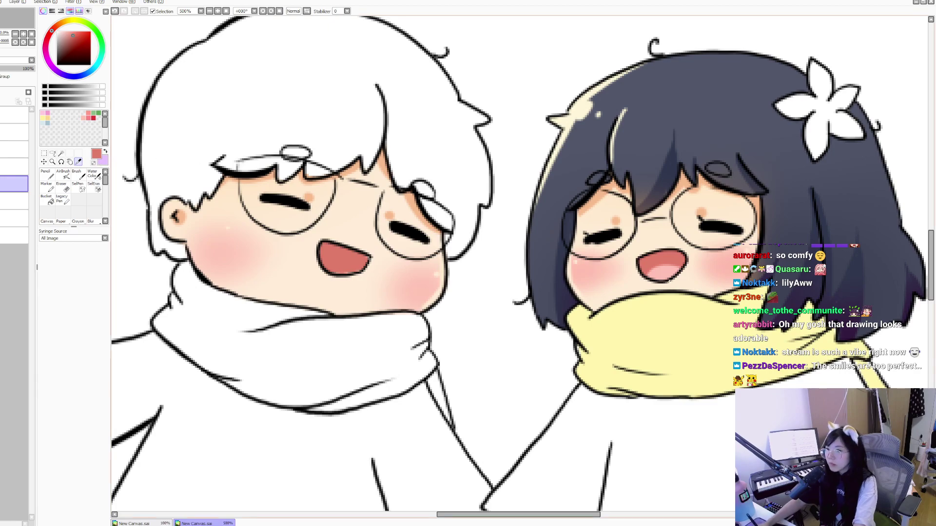
left_click(45, 177)
left_click(14, 201)
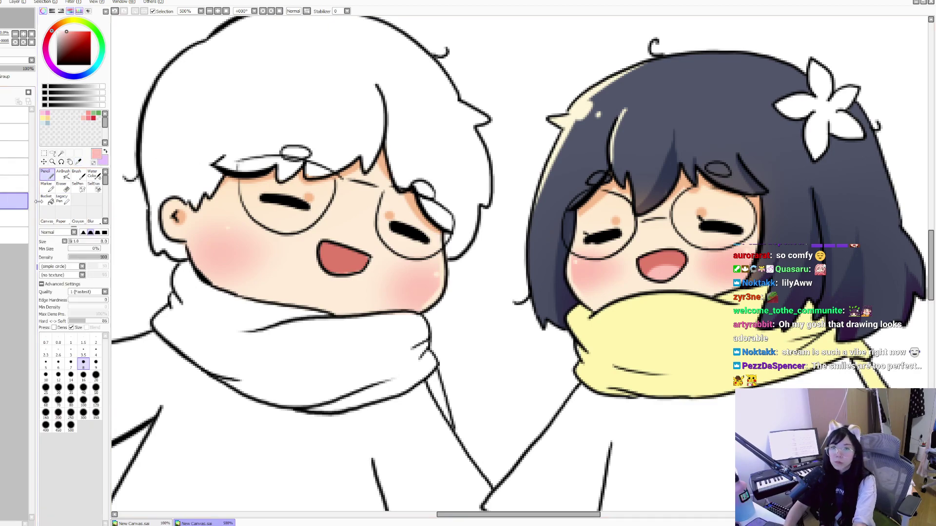
left_click_drag(324, 264, 345, 276)
key("ctrl+z")
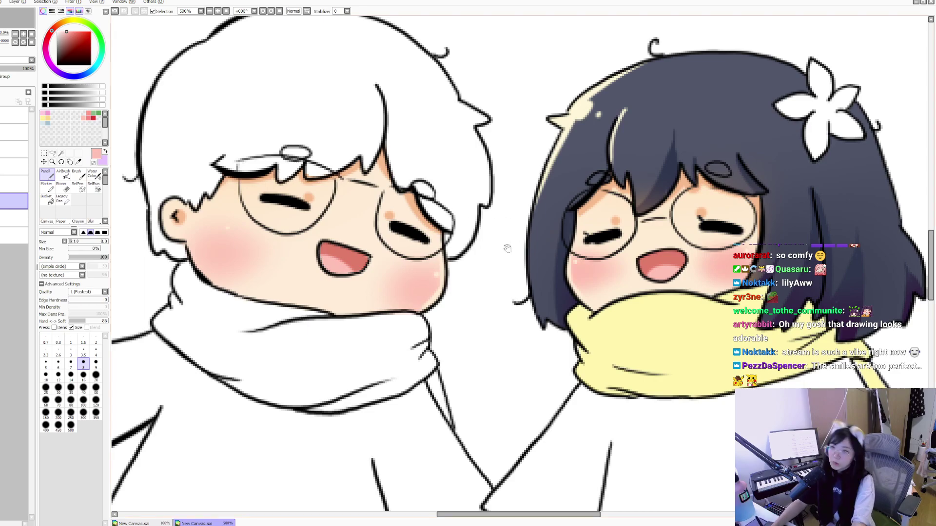
Step: Mirror the view to check the faces and sample the skin colour on the layer above
key("h")
key("h")
left_click_drag(487, 242, 478, 186)
left_click(79, 161)
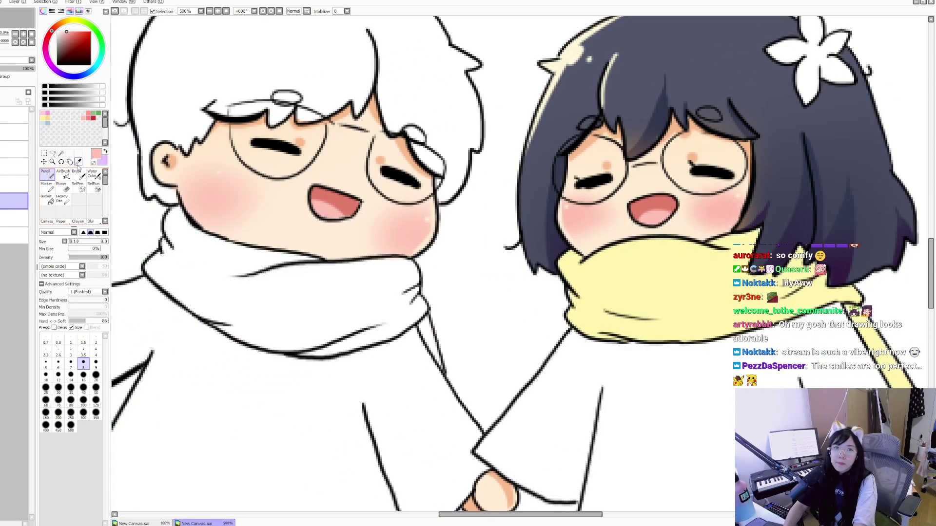
left_click(563, 218)
left_click(47, 174)
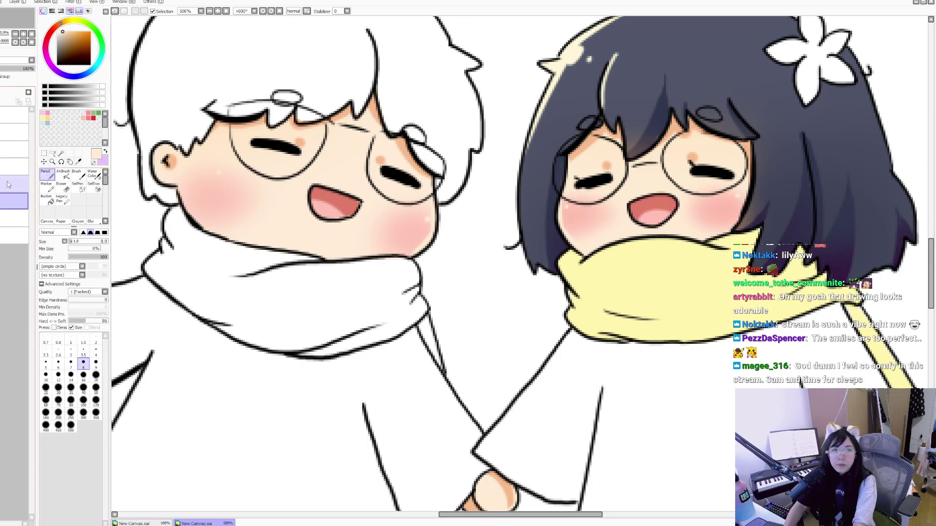
left_click(24, 183)
Step: Touch up the lantern hand's fingertip lower edge in skin colour
left_click(52, 161)
left_click(365, 385)
left_click(365, 385)
left_click_drag(360, 424, 706, 214)
left_click_drag(405, 228, 808, 297)
left_click(47, 177)
left_click(47, 174)
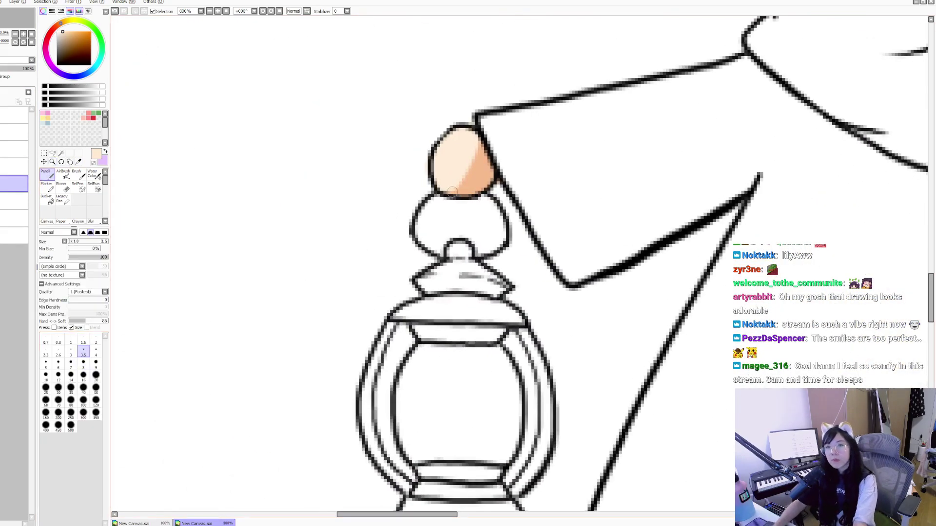
mouse_move(490, 176)
left_mouse_down()
mouse_move(464, 196)
mouse_move(502, 181)
left_mouse_up()
key("e")
key("n")
Step: Review the other hand and the boy's face, then reset the view to 100%
left_click_drag(620, 190, 308, 102)
mouse_move(699, 247)
left_mouse_down()
mouse_move(395, 159)
mouse_move(340, 162)
left_mouse_up()
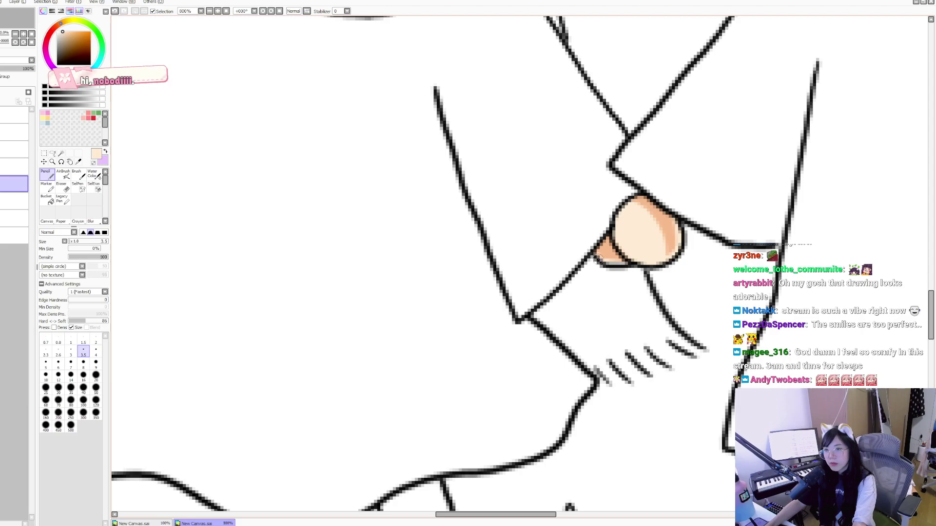
mouse_move(410, 37)
left_mouse_down()
mouse_move(570, 298)
mouse_move(547, 276)
left_mouse_up()
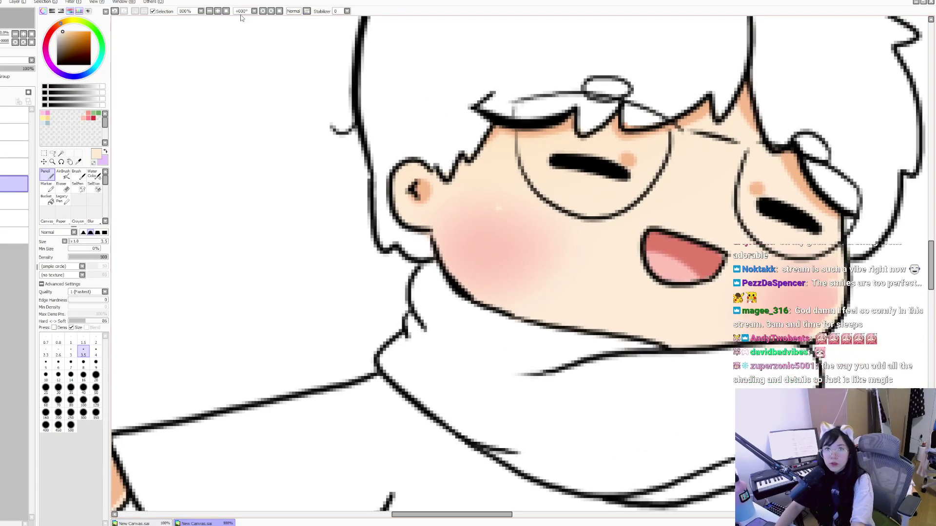
left_click(226, 12)
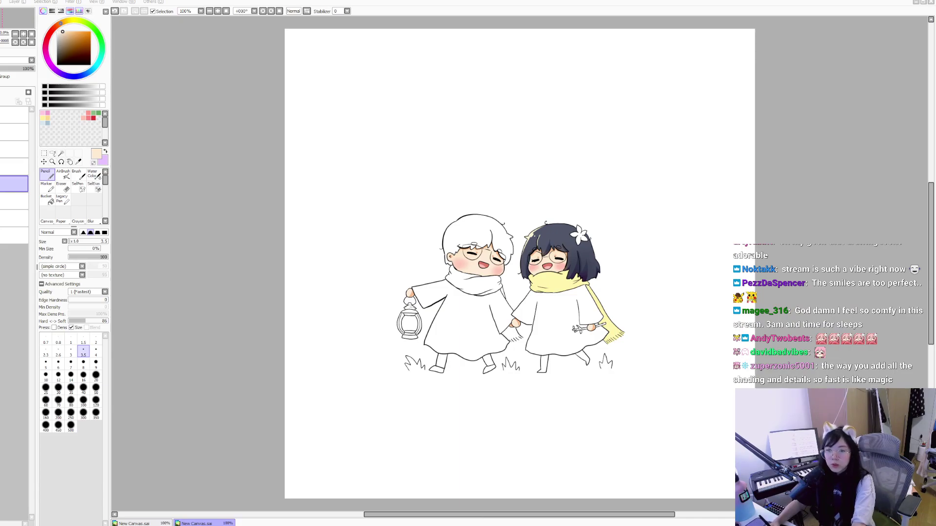
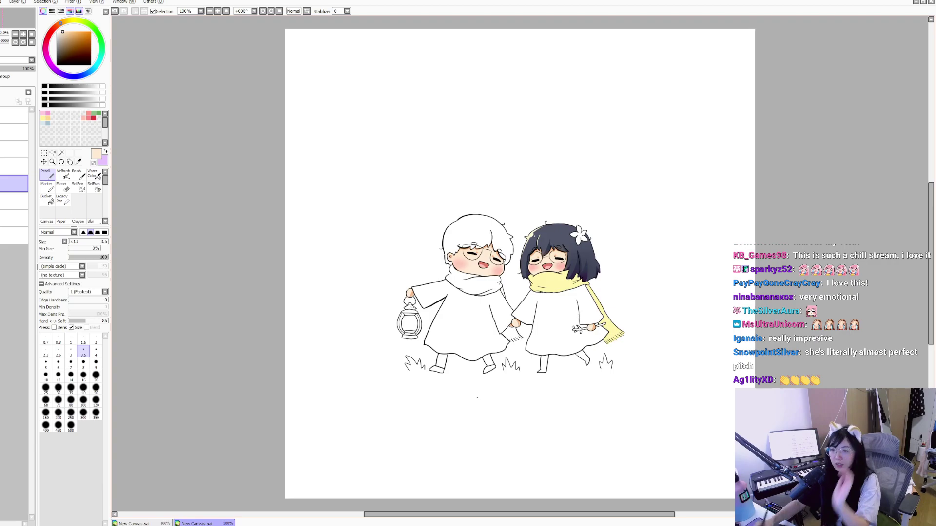
Step: Zoom in on the two characters' heads with the boy's hair layer active
left_click(52, 162)
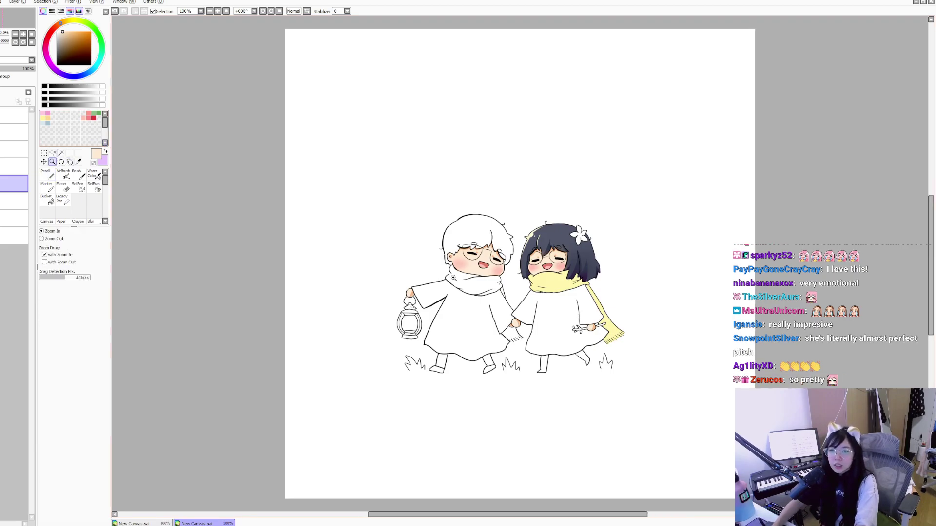
left_click(454, 278)
left_click(478, 255)
left_click(531, 233)
left_click_drag(531, 233, 314, 298)
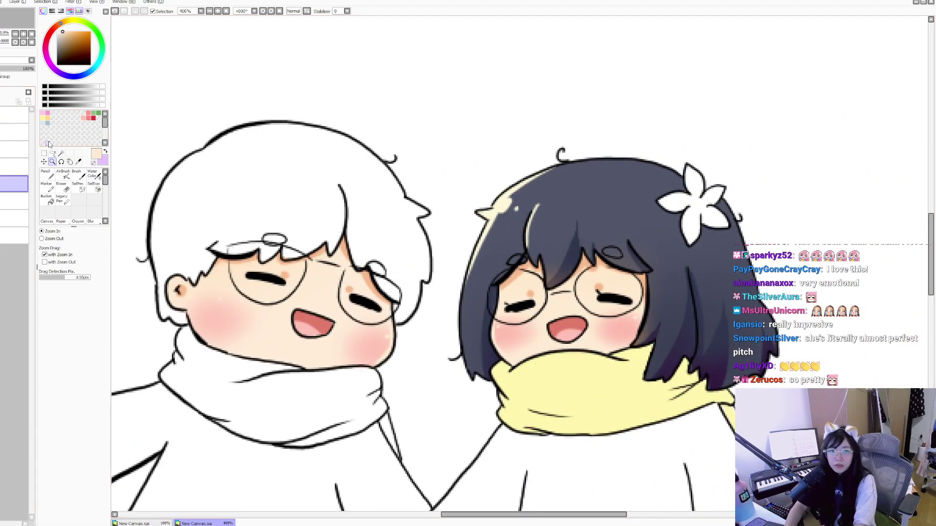
left_click(15, 131)
left_click(277, 168)
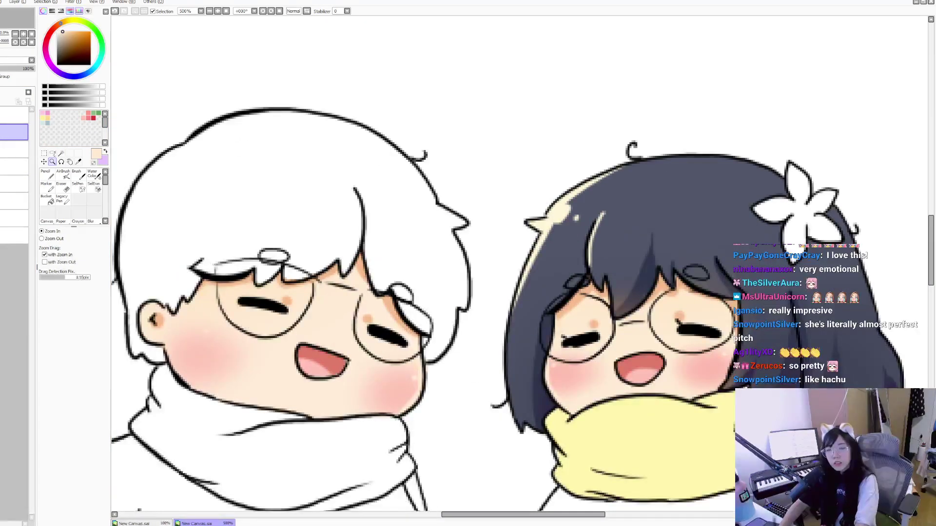
Step: Magic-wand select the boy's white hair, including the strand by the ear
left_click(61, 153)
left_click(211, 151)
left_click_drag(367, 252, 426, 186)
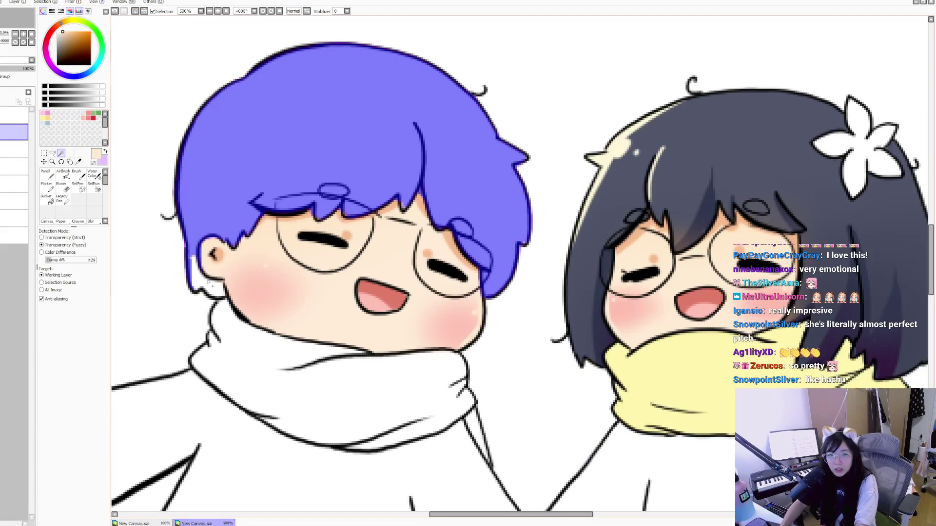
left_click(215, 289)
Step: Set up the bucket fill on the hair colouring layer
left_click(48, 199)
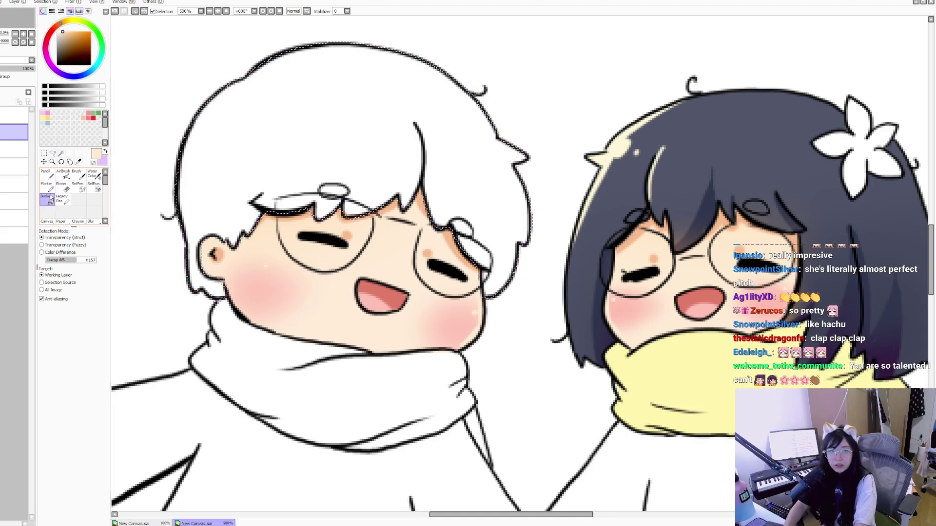
left_click(14, 201)
left_click(2, 167)
left_click(2, 166)
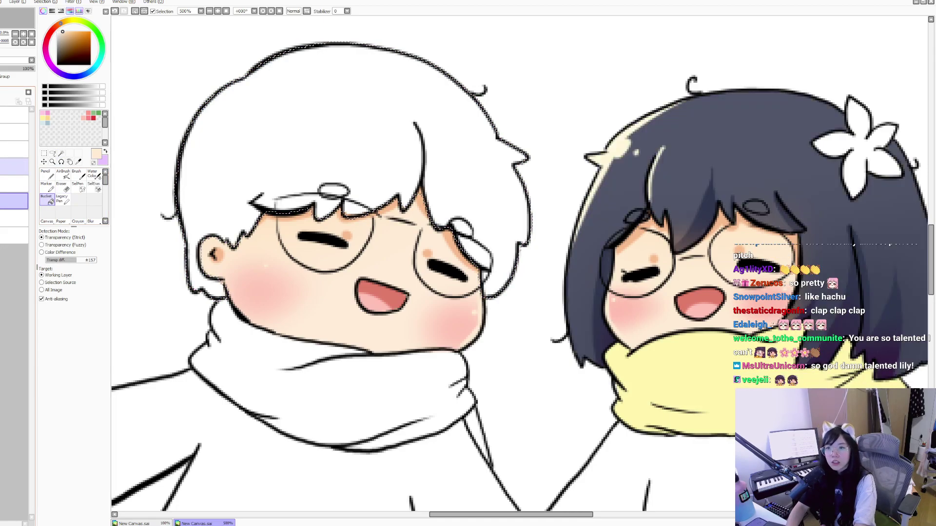
left_click(14, 166)
Step: Fill the selected hair with a warm reddish brown, then deselect
left_click(54, 28)
left_click(67, 42)
left_click(59, 25)
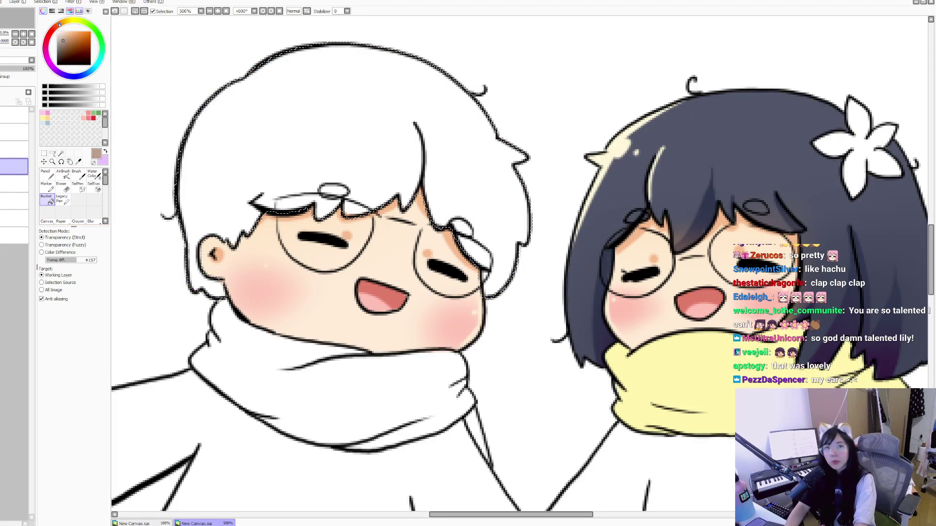
left_click_drag(66, 45, 66, 44)
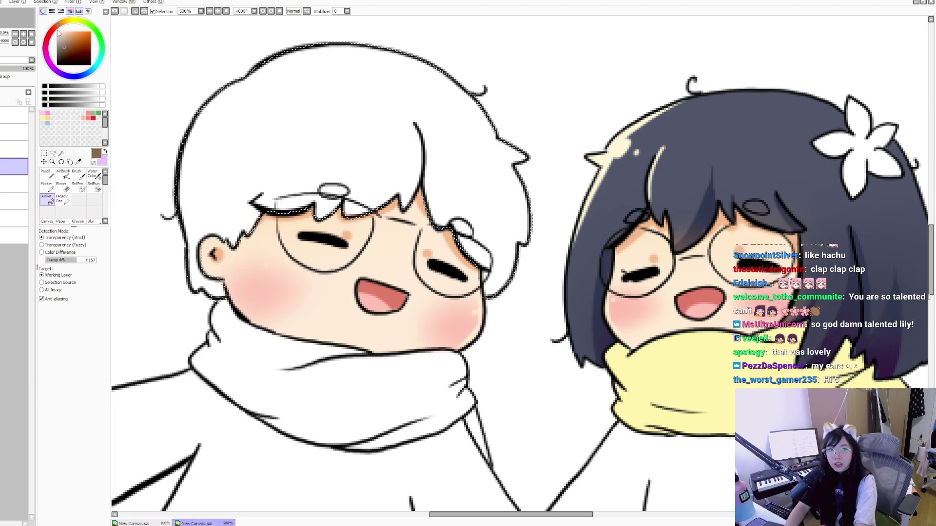
left_click(54, 28)
left_click(66, 48)
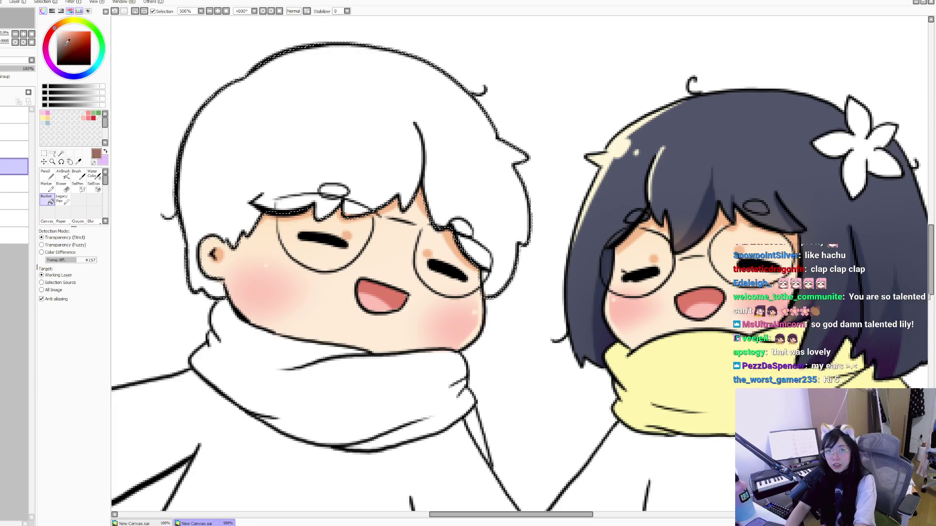
left_click(190, 152)
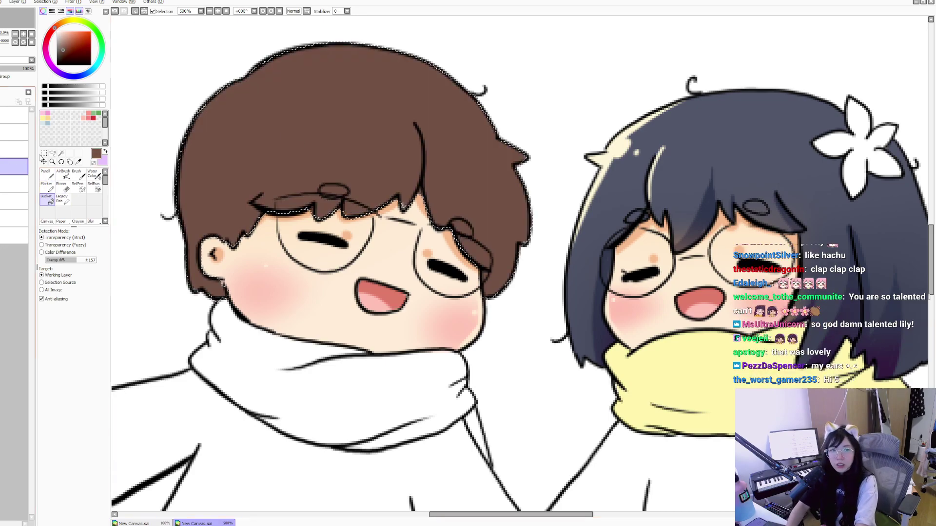
key("ctrl+d")
left_click(53, 161)
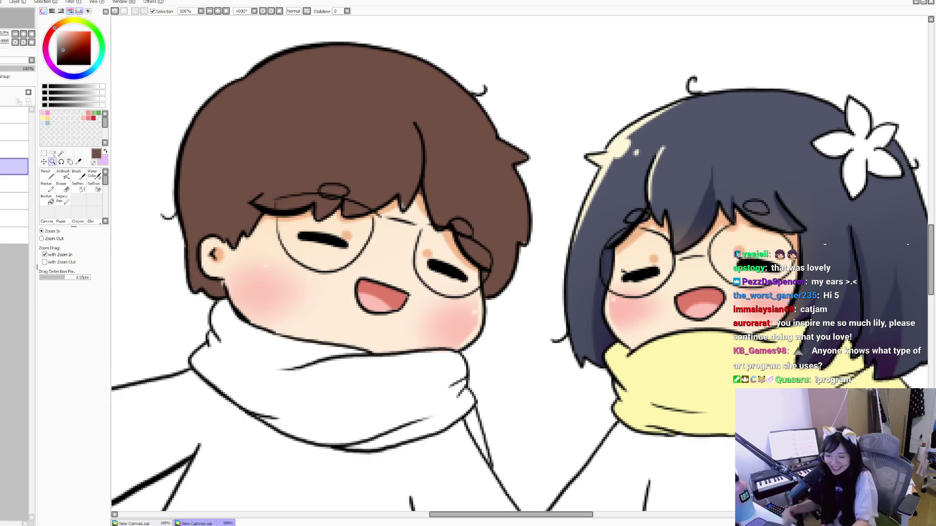
Step: Zoom to 800% and frame the boy's hair with the Pencil ready
left_click_drag(373, 203, 388, 260)
left_click(429, 210)
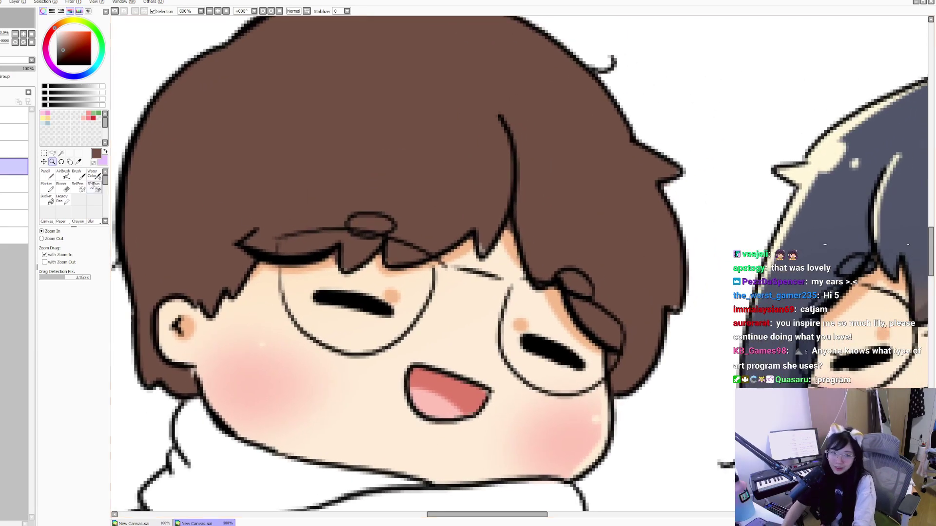
left_click(45, 174)
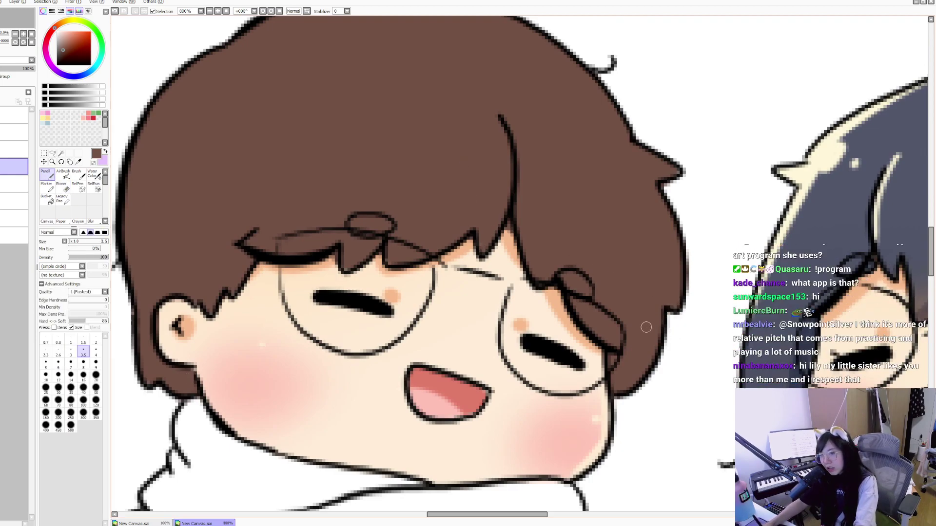
left_click_drag(584, 193, 631, 234)
mouse_move(539, 187)
left_mouse_down()
mouse_move(587, 157)
mouse_move(582, 164)
left_mouse_up()
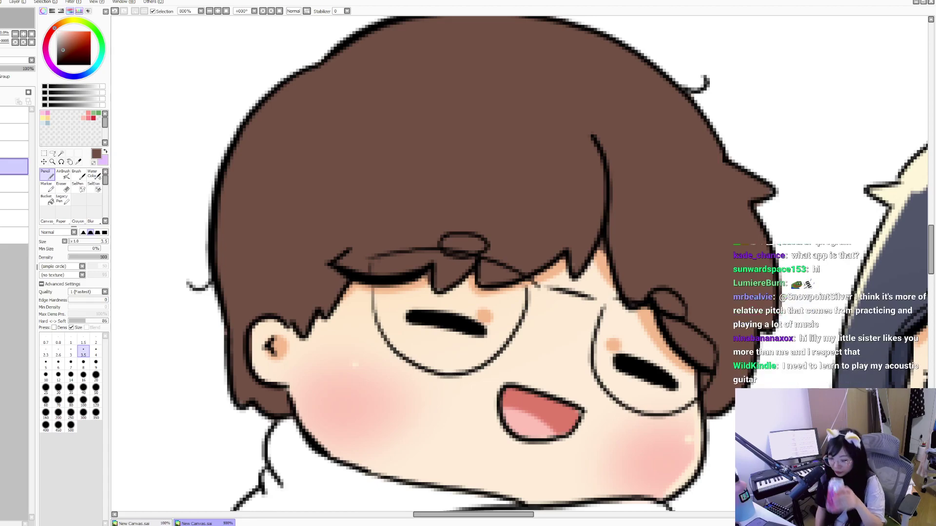
left_click_drag(515, 180, 446, 218)
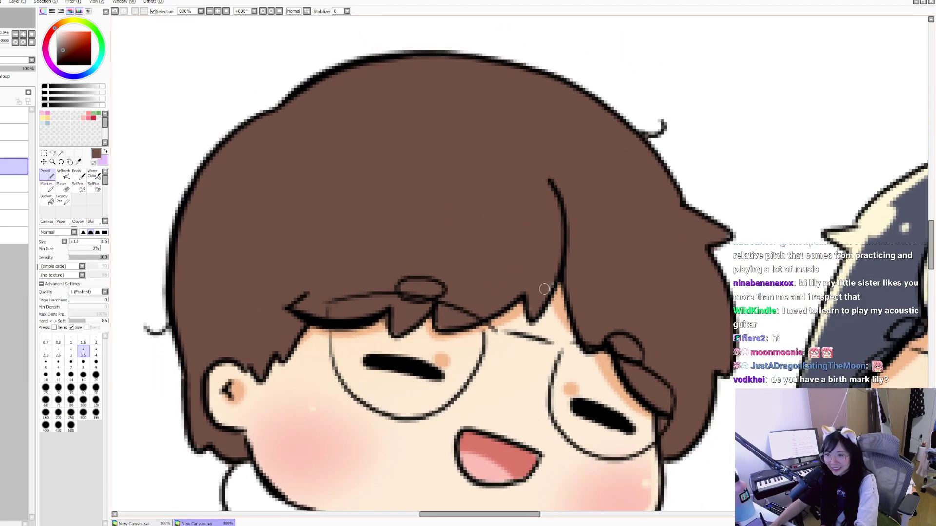
left_click_drag(507, 233, 566, 190)
Step: Lock painting to the hair area and set a large AirBrush in darker brown
left_click(10, 149, "ctrl")
left_click(64, 175)
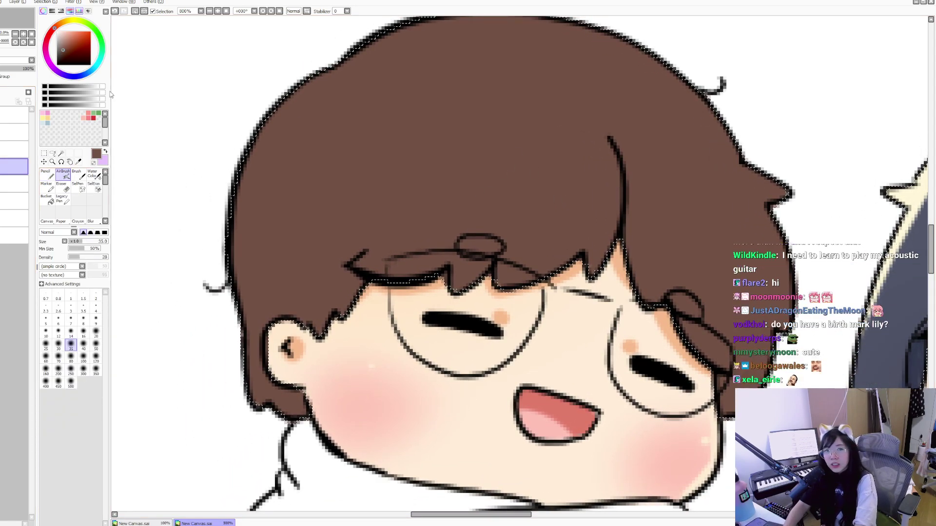
left_click(62, 54)
left_click(84, 344)
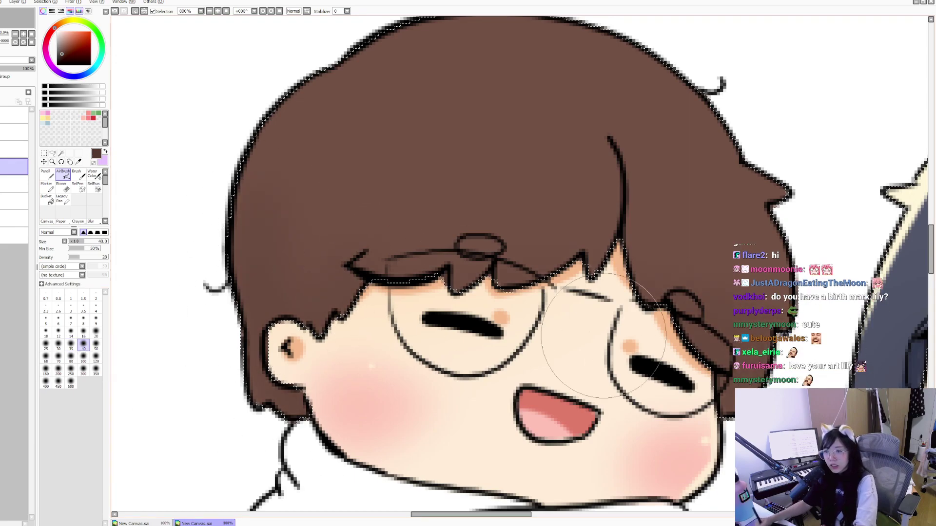
left_click_drag(536, 196, 441, 217)
left_click_drag(376, 221, 411, 196)
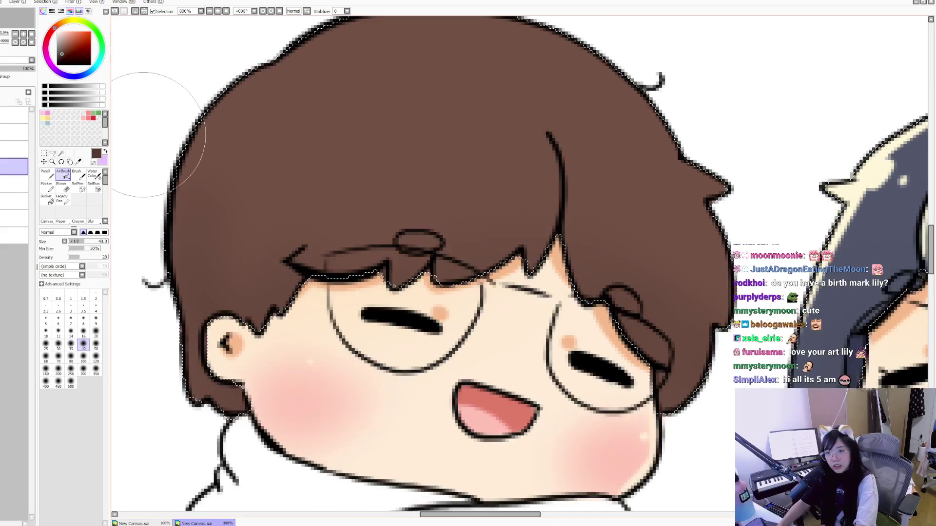
Step: Sample the hair's reddish brown, darken it, and use a size 4 Pencil
left_click(63, 23)
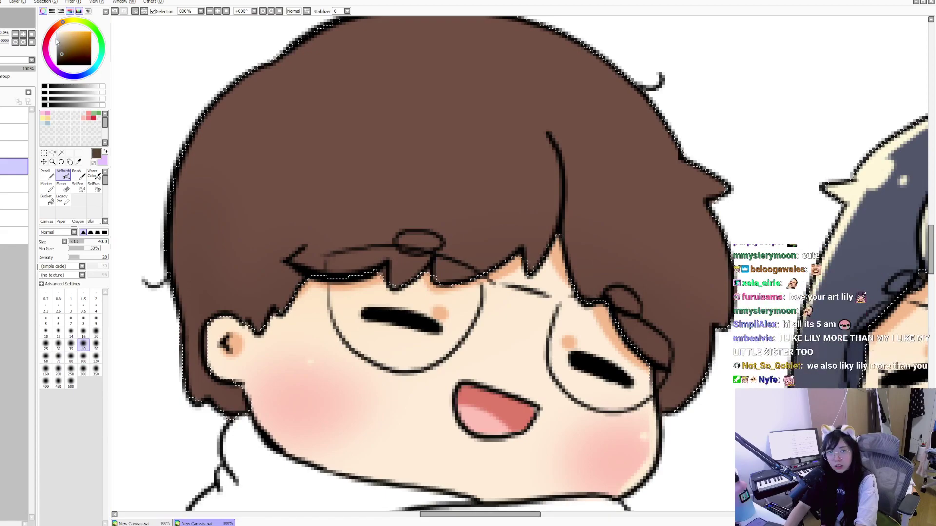
left_click(78, 162)
left_click(229, 171)
left_click(47, 174)
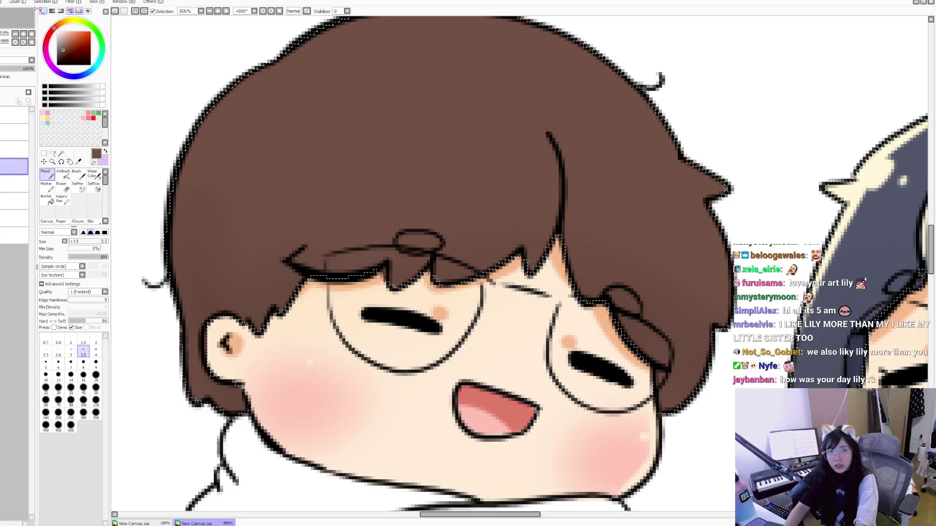
left_click(61, 55)
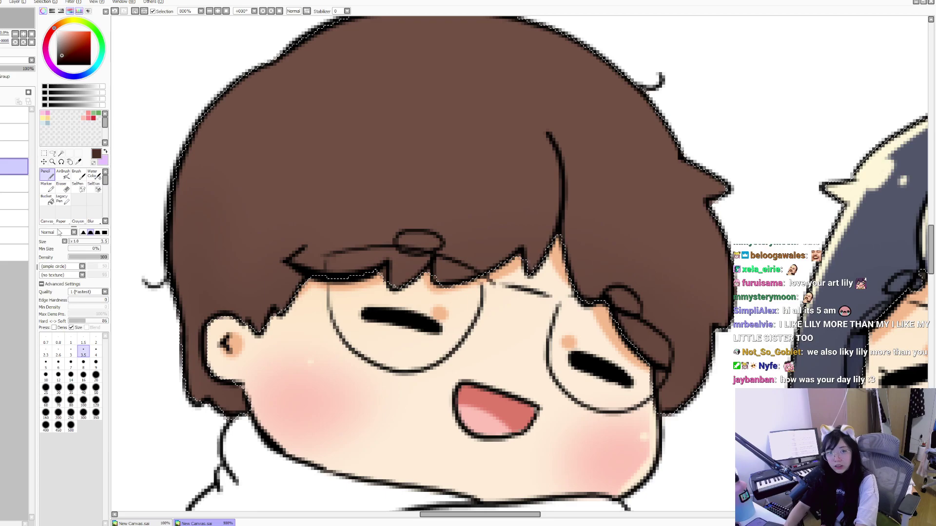
left_click(96, 351)
Step: Paint darker brown shading and strand lines along the hair's left edge and lower tip
mouse_move(357, 228)
left_mouse_down()
mouse_move(407, 136)
mouse_move(483, 246)
left_mouse_up()
scroll(482, 233, "down", 3)
scroll(482, 233, "up", 3)
scroll(481, 233, "down", 3)
scroll(482, 233, "up", 3)
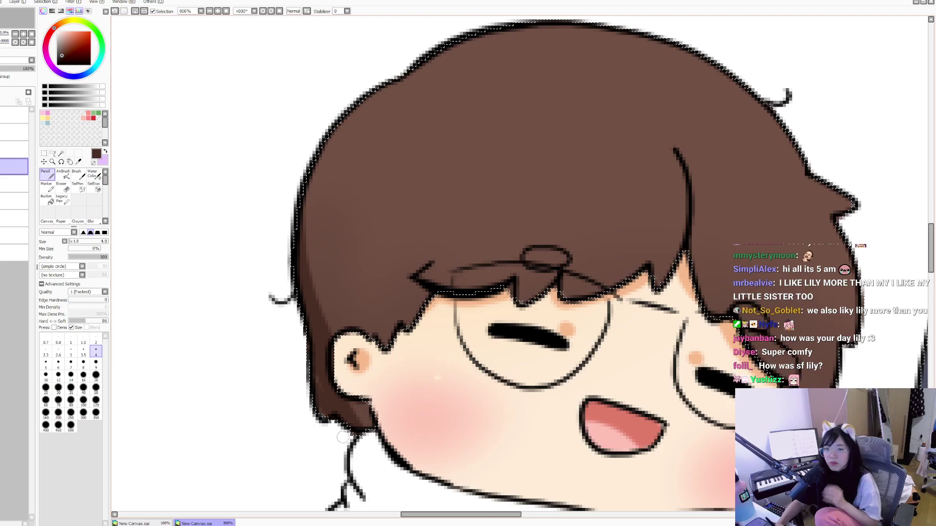
left_click_drag(352, 405, 374, 427)
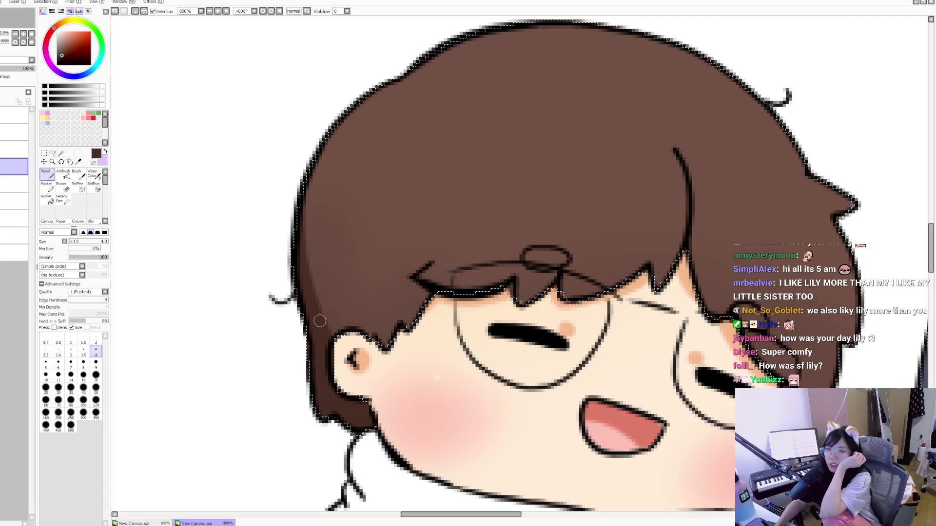
mouse_move(306, 241)
left_mouse_down()
mouse_move(335, 327)
mouse_move(306, 172)
mouse_move(320, 296)
left_mouse_up()
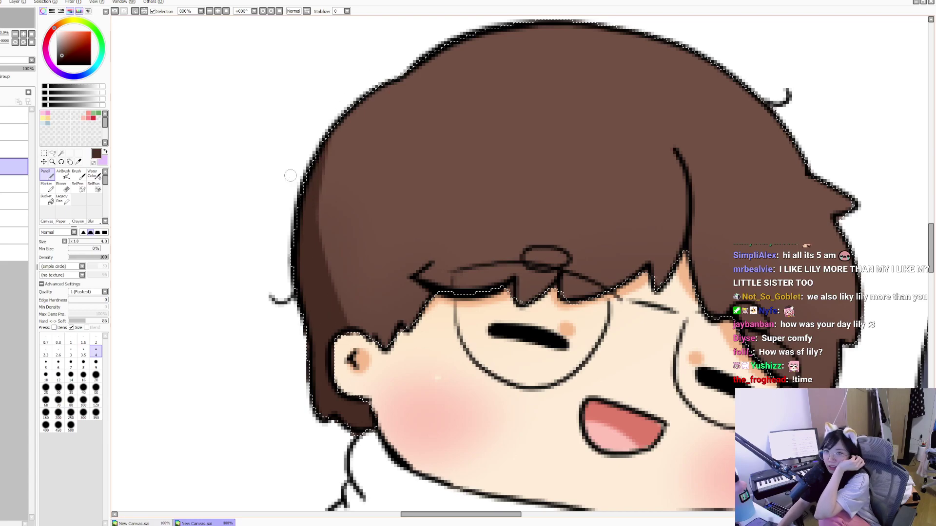
left_click_drag(368, 271, 380, 304)
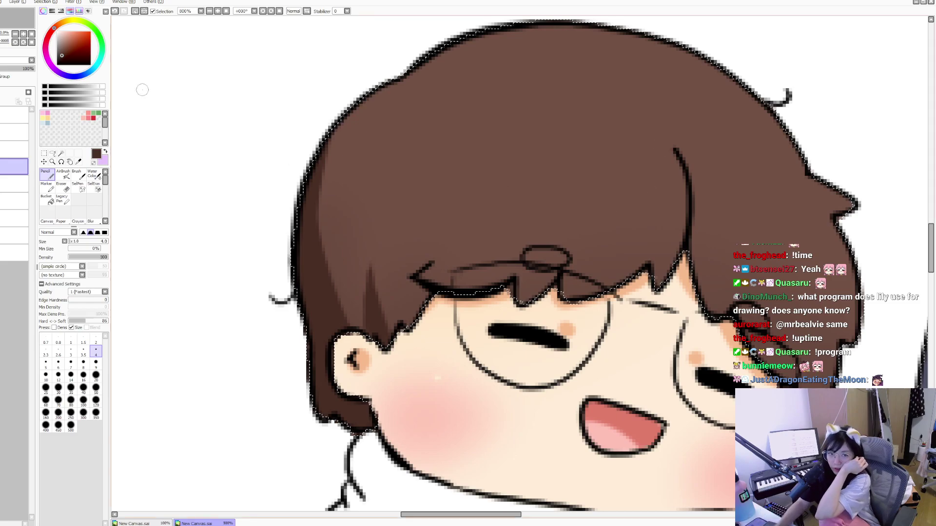
left_click(62, 23)
left_click(61, 31)
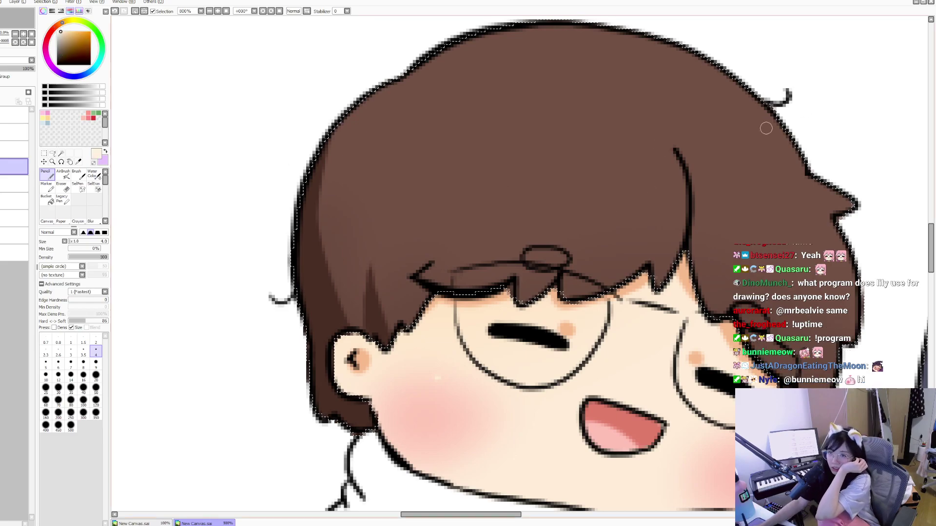
Step: Sample a yellowish cream from the canvas and set the Pencil to size 5
left_click(78, 161)
mouse_move(684, 227)
left_mouse_down()
mouse_move(450, 222)
mouse_move(293, 248)
left_mouse_up()
left_click(611, 205)
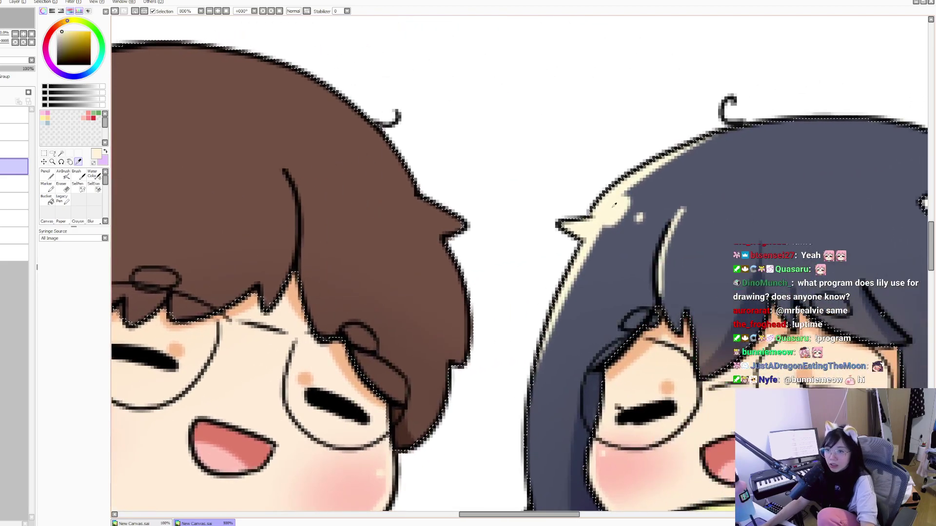
left_click(48, 174)
left_click(209, 11)
left_click(46, 364)
Step: Paint cream highlights beside the central strand and on the right hair spike
left_click_drag(431, 213, 618, 173)
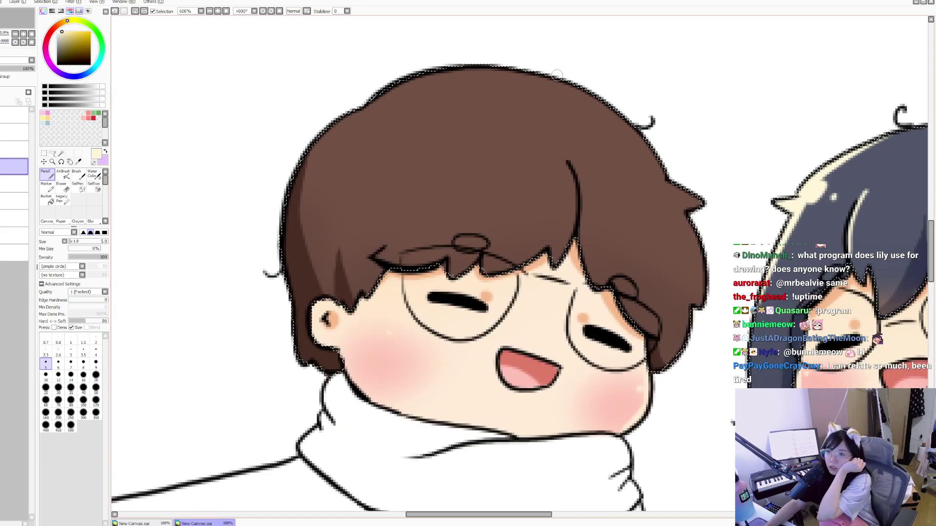
left_click_drag(636, 129, 696, 225)
left_click(697, 202)
mouse_move(639, 140)
left_mouse_down()
mouse_move(672, 189)
mouse_move(698, 285)
left_mouse_up()
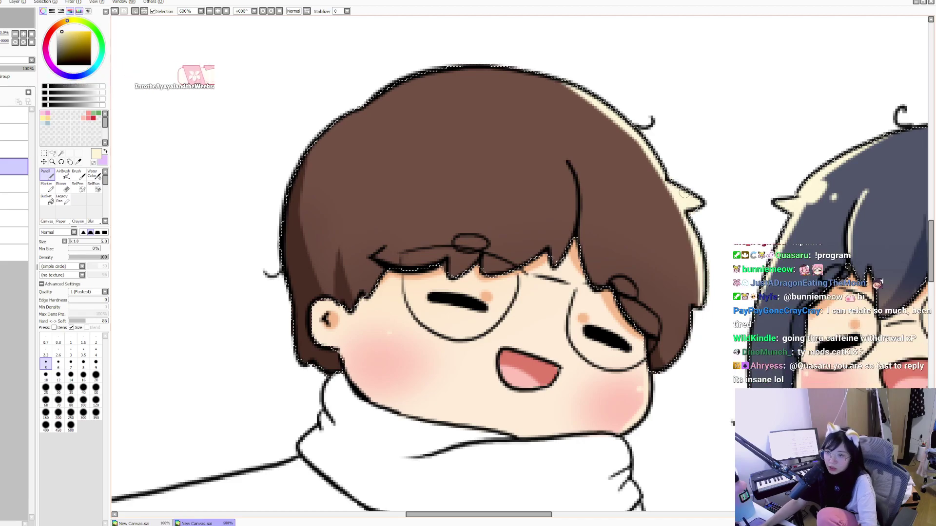
key("ctrl+z")
left_click_drag(567, 162, 576, 218)
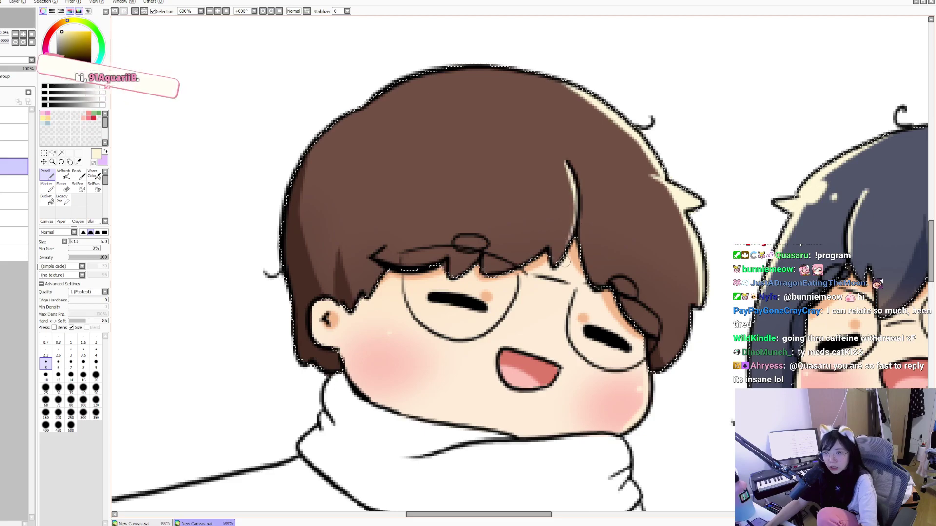
left_click_drag(667, 192, 676, 204)
left_click(648, 214)
Step: Mirror the canvas to check it, clear the selection, and return to 100% zoom
key("h")
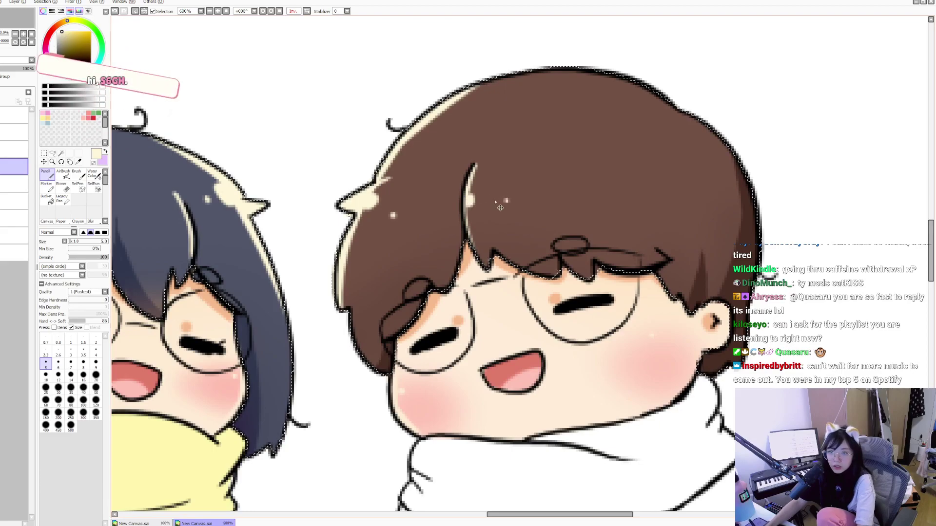
key("h")
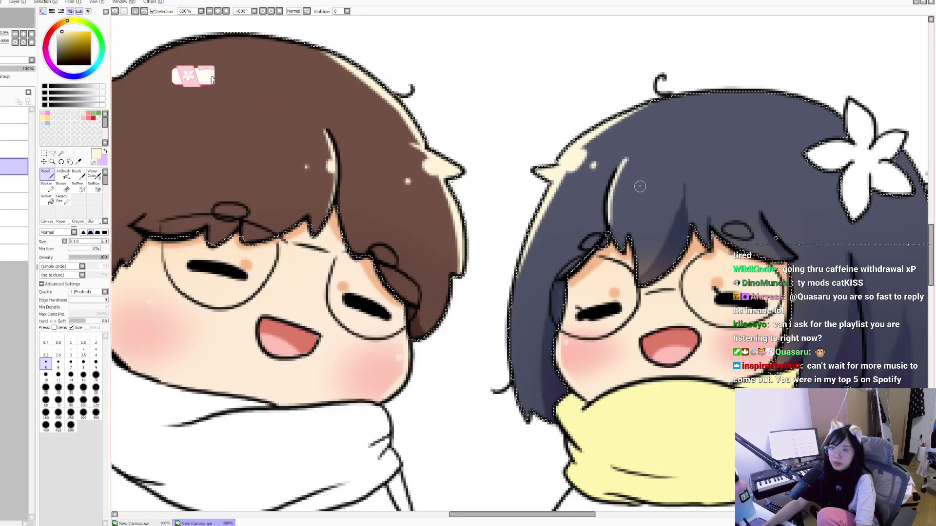
left_click_drag(490, 139, 571, 114)
key("ctrl+d")
left_click(217, 12)
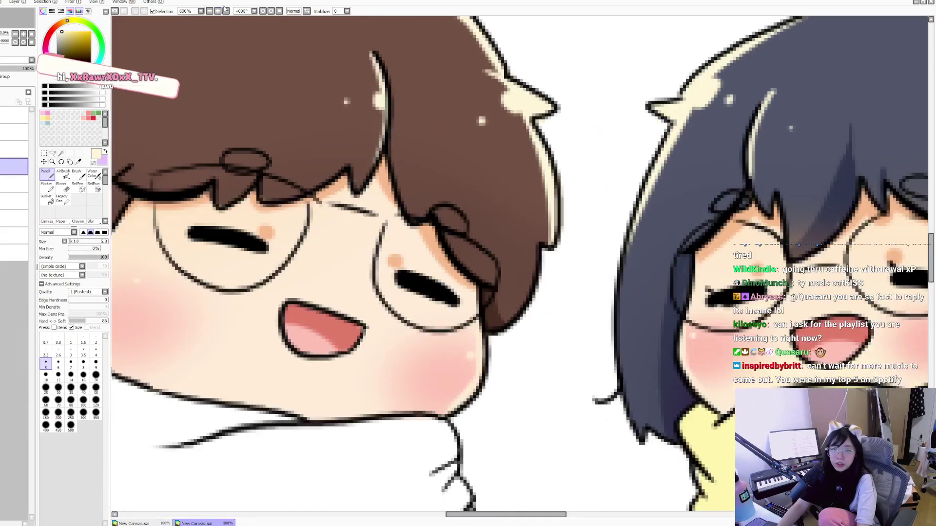
left_click(226, 11)
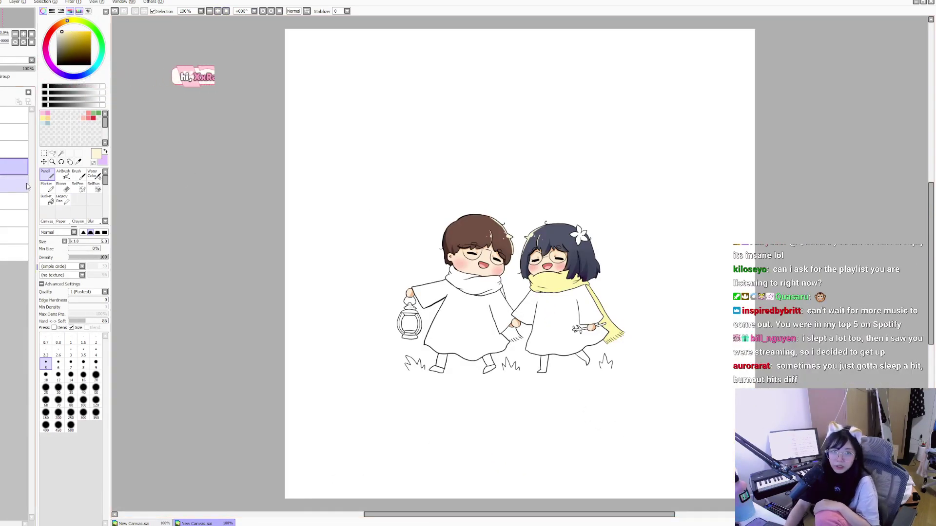
Step: Zoom to 400% and magic-wand select the boy's white scarf on its layer
left_click(52, 162)
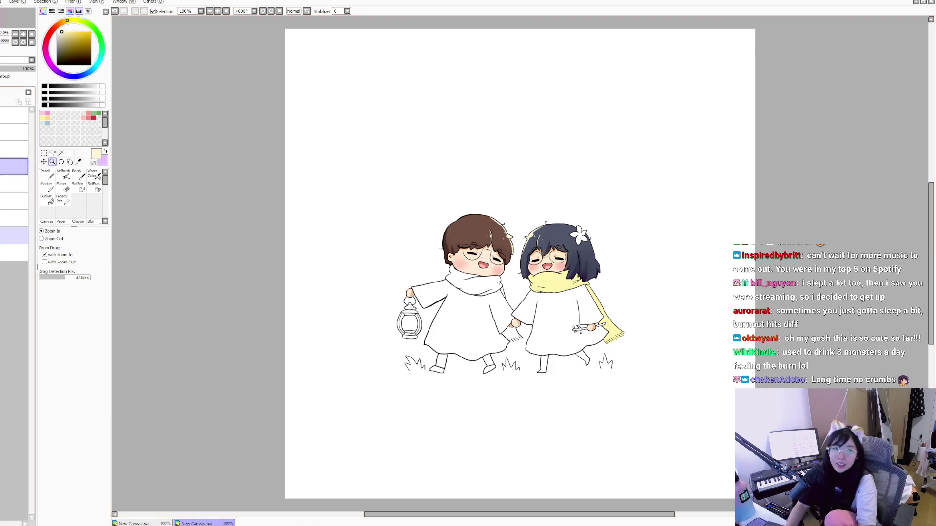
scroll(480, 306, "up", 4)
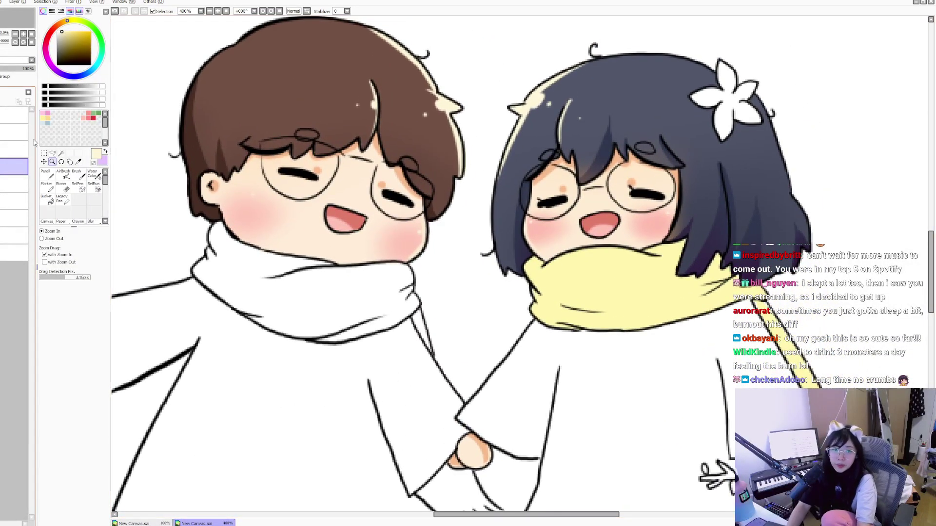
left_click(61, 153)
left_click(16, 132)
left_click(303, 286)
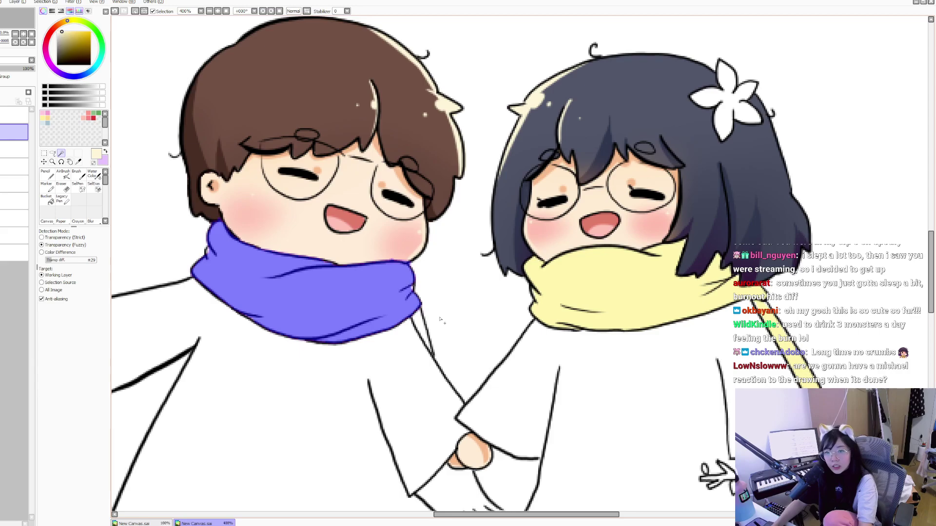
left_click(47, 200)
Step: Fill the boy's selected scarf with dark green and deselect
left_click(1, 202)
left_click(1, 201)
left_click(1, 218)
left_click(1, 219)
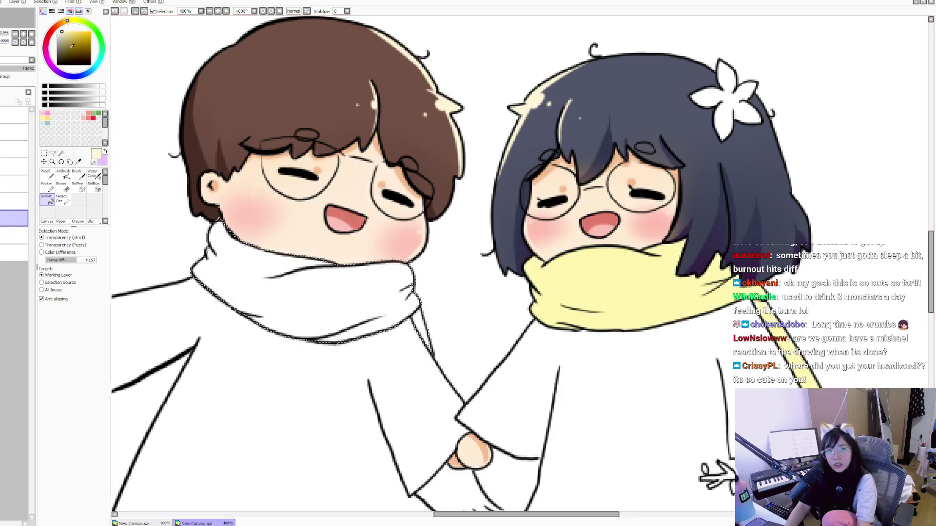
left_click(96, 48)
left_click(62, 44)
left_click(102, 53)
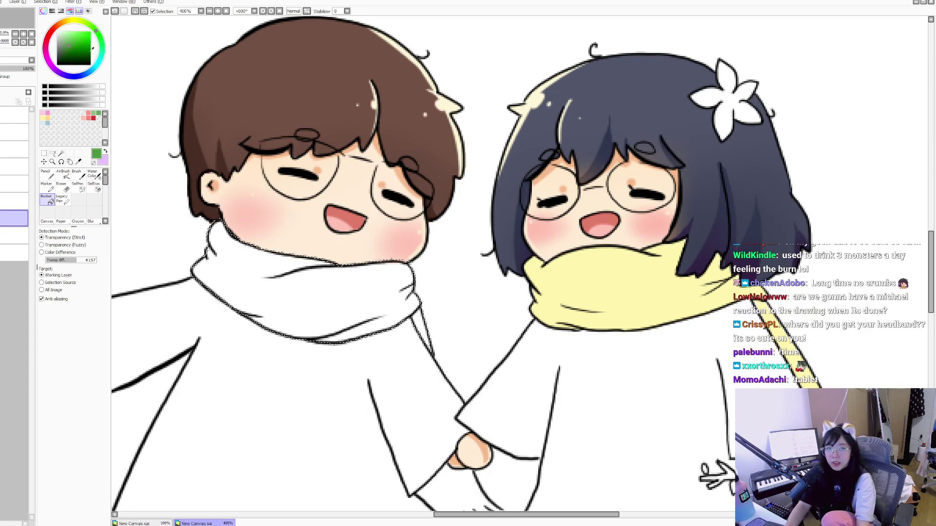
left_click(302, 294)
key("ctrl+z")
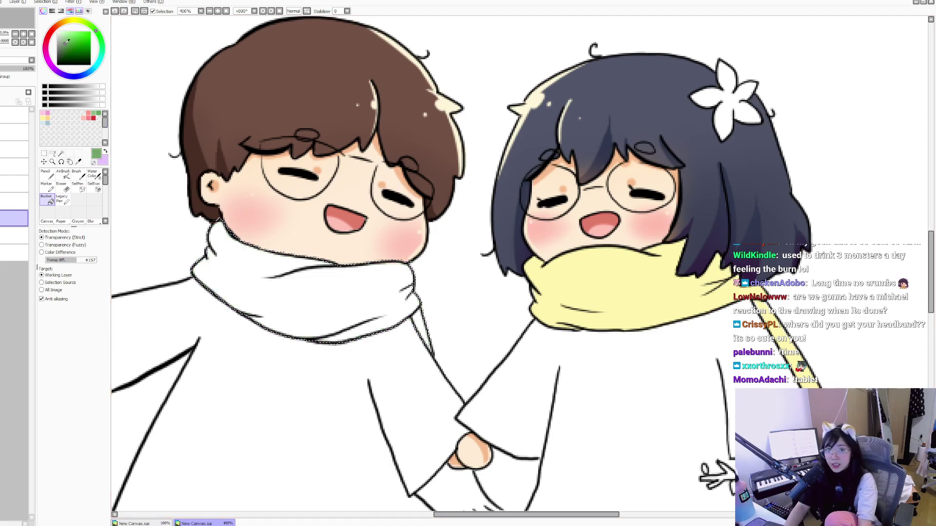
key("ctrl+f")
key("ctrl+d")
Step: Add a new empty top layer and move to blank canvas above the characters
left_click_drag(482, 205, 162, 346)
left_click(45, 175)
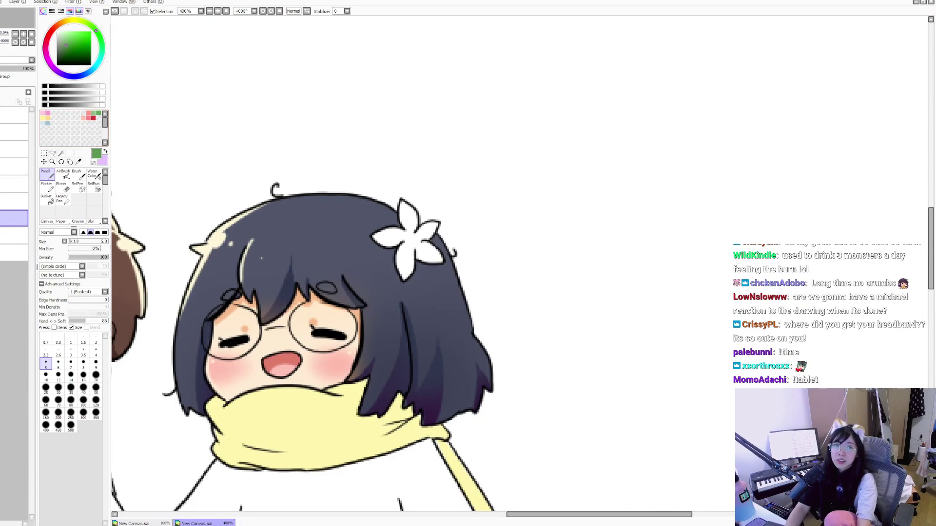
left_click(14, 115)
key("ctrl+shift+n")
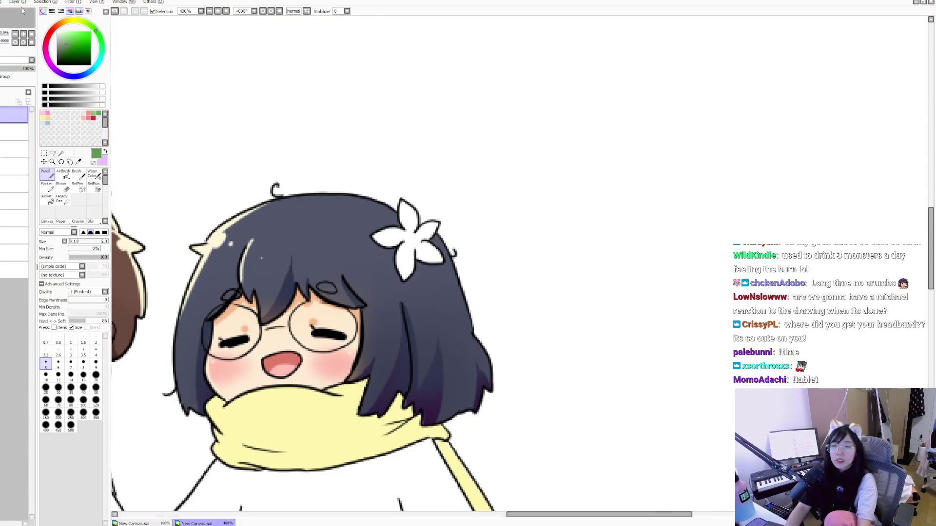
left_click_drag(698, 71, 633, 132)
key("ctrl+z")
mouse_move(661, 75)
left_mouse_down()
mouse_move(644, 80)
mouse_move(573, 164)
left_mouse_up()
left_click_drag(62, 58, 19, 134)
left_click_drag(587, 20, 577, 82)
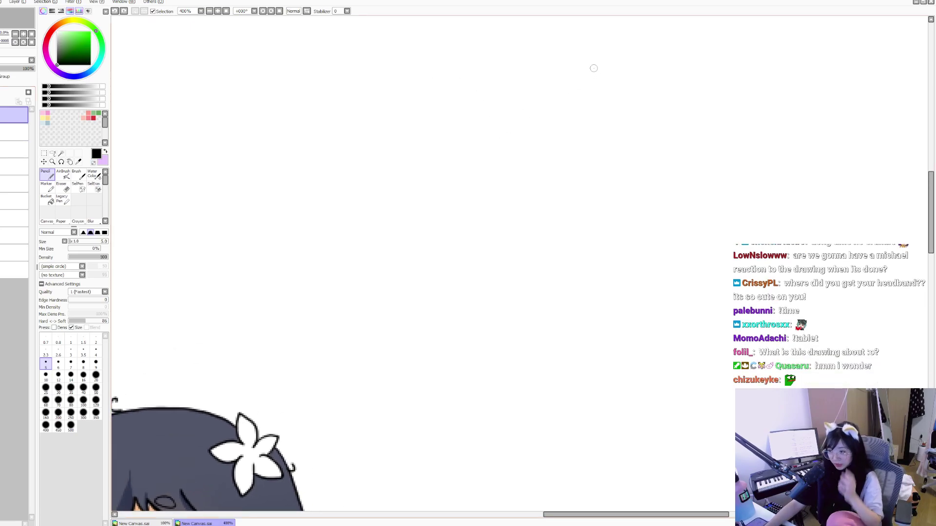
Step: Handwrite 'Huf -' followed by a name near the top of the canvas
left_click_drag(596, 54, 594, 79)
mouse_move(594, 70)
left_mouse_down()
mouse_move(609, 68)
mouse_move(610, 78)
left_mouse_up()
mouse_move(621, 58)
left_mouse_down()
mouse_move(641, 53)
mouse_move(639, 77)
left_mouse_up()
left_click_drag(634, 63, 723, 76)
left_click_drag(721, 53, 723, 54)
mouse_move(736, 51)
left_mouse_down()
mouse_move(737, 77)
mouse_move(752, 74)
left_mouse_up()
left_click_drag(761, 60, 752, 90)
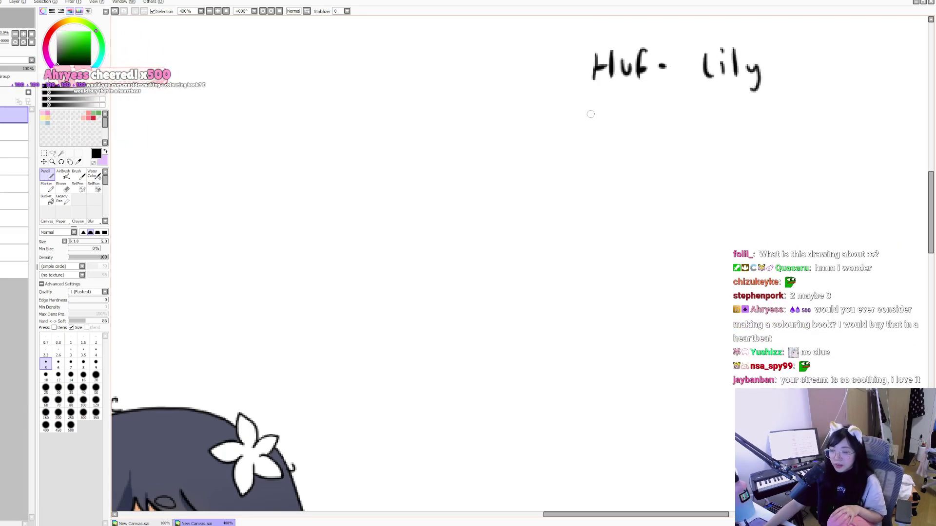
Step: Write a 'gry -' line with a name and question marks below it
left_click_drag(589, 104, 580, 140)
mouse_move(597, 117)
left_mouse_down()
mouse_move(605, 106)
mouse_move(622, 120)
left_mouse_up()
mouse_move(629, 105)
left_mouse_down()
mouse_move(615, 135)
mouse_move(646, 113)
left_mouse_up()
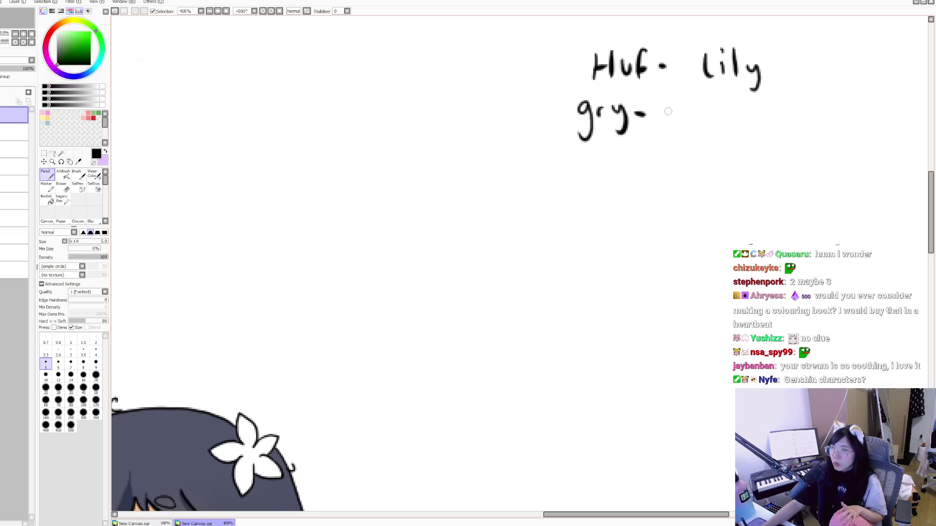
left_click_drag(672, 102, 675, 128)
mouse_move(684, 107)
left_mouse_down()
mouse_move(717, 97)
mouse_move(720, 119)
mouse_move(766, 107)
mouse_move(769, 121)
mouse_move(790, 82)
left_mouse_up()
left_click(720, 119)
left_click(768, 122)
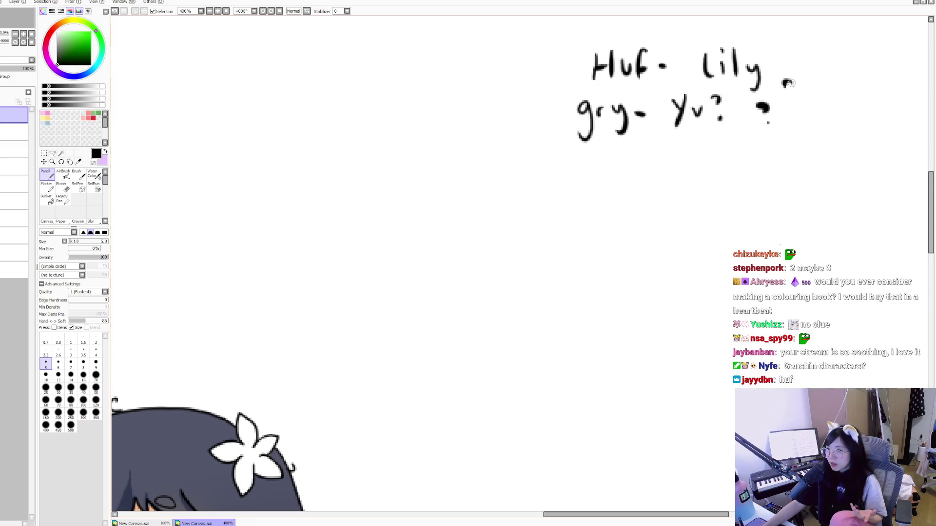
Step: Write a 'Rav -' line with a name, then undo it
left_click_drag(571, 163, 567, 191)
mouse_move(569, 159)
left_mouse_down()
mouse_move(594, 190)
mouse_move(628, 164)
mouse_move(675, 162)
mouse_move(677, 184)
left_mouse_up()
left_click(644, 166)
mouse_move(677, 153)
left_mouse_down()
mouse_move(680, 170)
mouse_move(696, 165)
left_mouse_up()
mouse_move(717, 147)
left_mouse_down()
mouse_move(717, 176)
mouse_move(769, 182)
left_mouse_up()
left_click(744, 151)
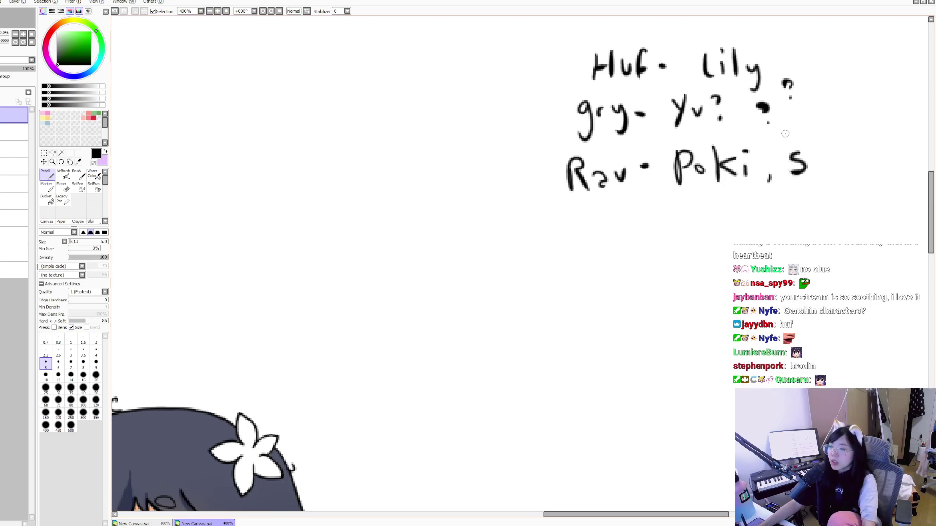
key("ctrl+z")
key("ctrl+z")
key("ctrl+z")
key("ctrl+z")
key("ctrl+z")
key("ctrl+z")
key("ctrl+z")
key("ctrl+z")
key("ctrl+z")
key("ctrl+z")
key("ctrl+z")
key("ctrl+z")
key("ctrl+z")
key("ctrl+z")
key("ctrl+z")
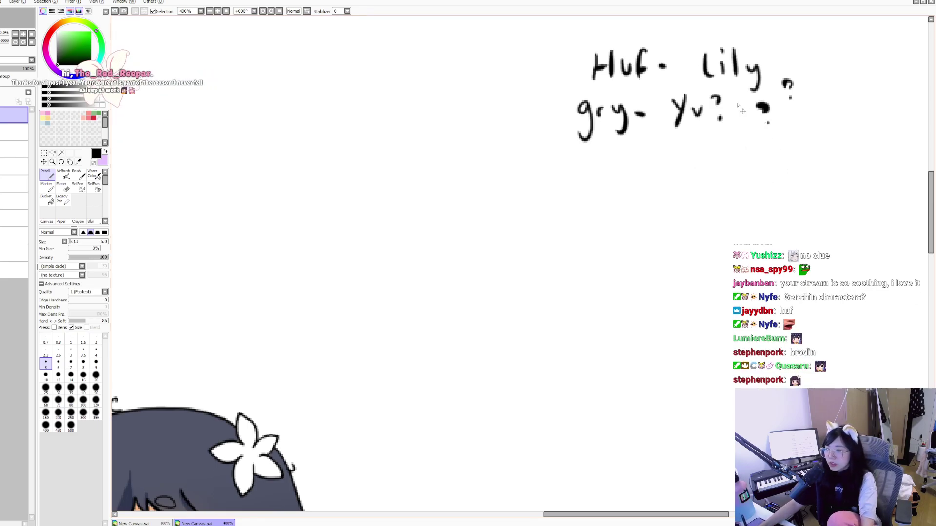
Step: Write a 'Sly -' line followed by two names
mouse_move(579, 163)
left_mouse_down()
mouse_move(567, 190)
mouse_move(593, 193)
left_mouse_up()
left_click_drag(598, 173, 608, 200)
mouse_move(630, 174)
left_mouse_down()
mouse_move(668, 171)
mouse_move(667, 194)
mouse_move(713, 172)
mouse_move(725, 184)
left_mouse_up()
mouse_move(746, 178)
left_mouse_down()
mouse_move(758, 164)
mouse_move(797, 170)
left_mouse_up()
left_click_drag(806, 161, 803, 171)
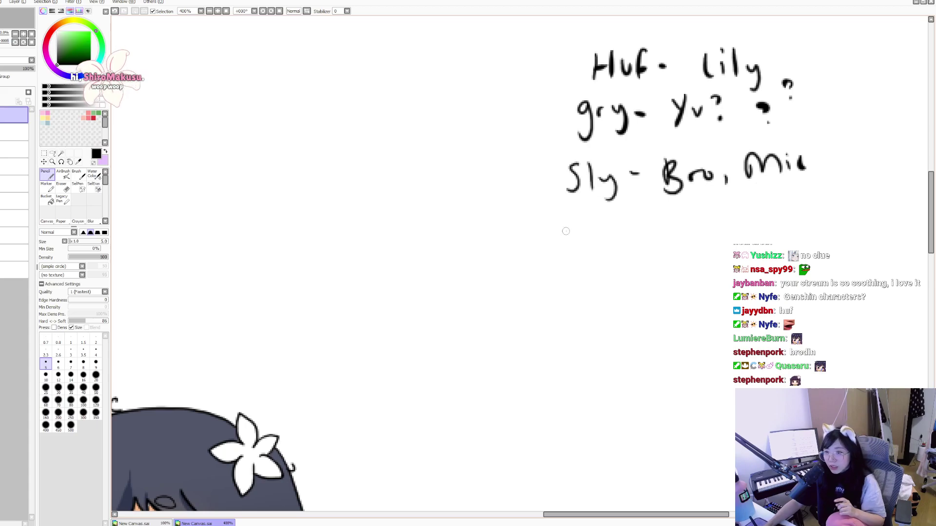
Step: Start an 'R -' line followed by initials
left_click_drag(566, 221, 571, 251)
left_click_drag(563, 225, 589, 251)
left_click_drag(598, 239, 666, 221)
mouse_move(661, 223)
left_mouse_down()
mouse_move(658, 246)
mouse_move(647, 249)
mouse_move(675, 252)
left_mouse_up()
mouse_move(692, 222)
left_mouse_down()
mouse_move(713, 222)
mouse_move(696, 249)
left_mouse_up()
left_click(728, 241)
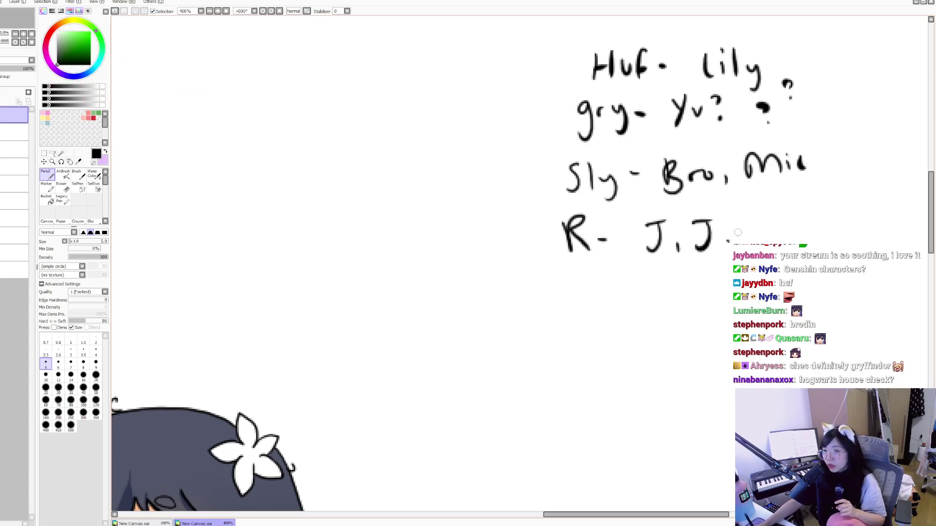
left_click_drag(758, 217, 749, 241)
Step: Finish the R line of dotted initials, then delete the notes layer
left_click_drag(807, 206, 786, 239)
left_click(821, 234)
mouse_move(846, 209)
left_mouse_down()
mouse_move(846, 241)
mouse_move(848, 227)
left_mouse_up()
left_click(874, 232)
left_click_drag(889, 215, 909, 208)
left_click_drag(903, 211, 905, 239)
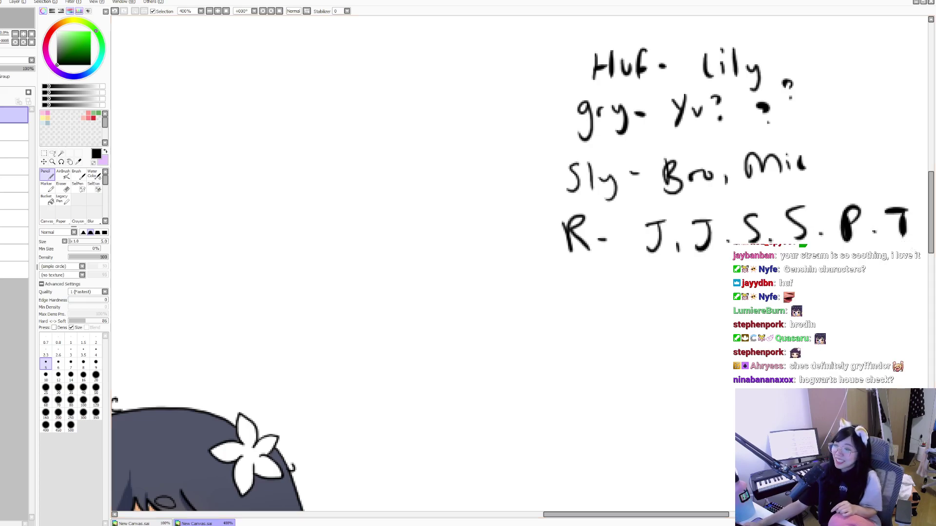
left_click_drag(901, 211, 917, 208)
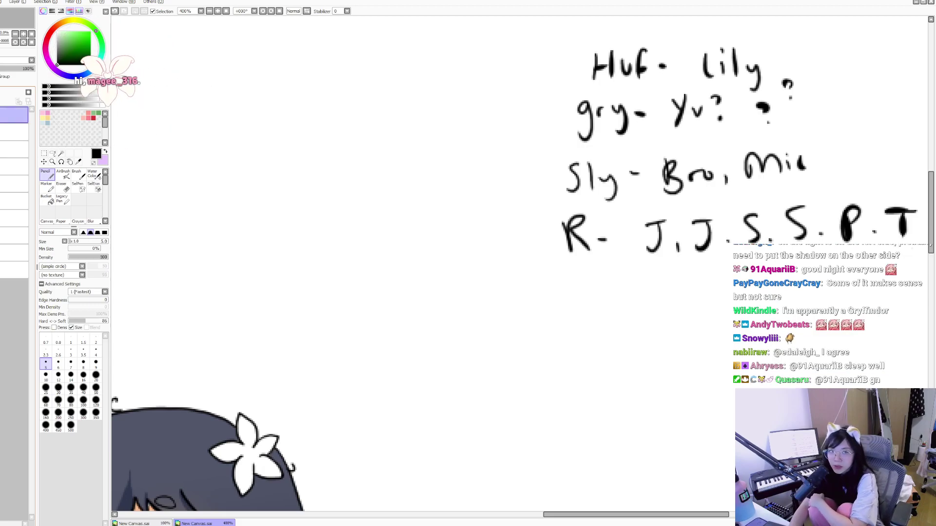
left_click(1, 101)
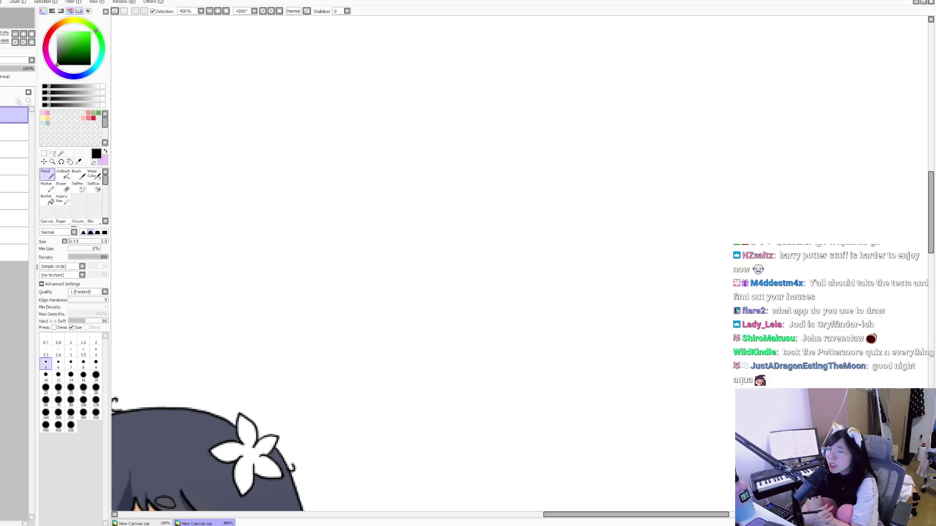
Step: Recentre the drawing at 100% and zoom in on the boy's green scarf
left_click(225, 11)
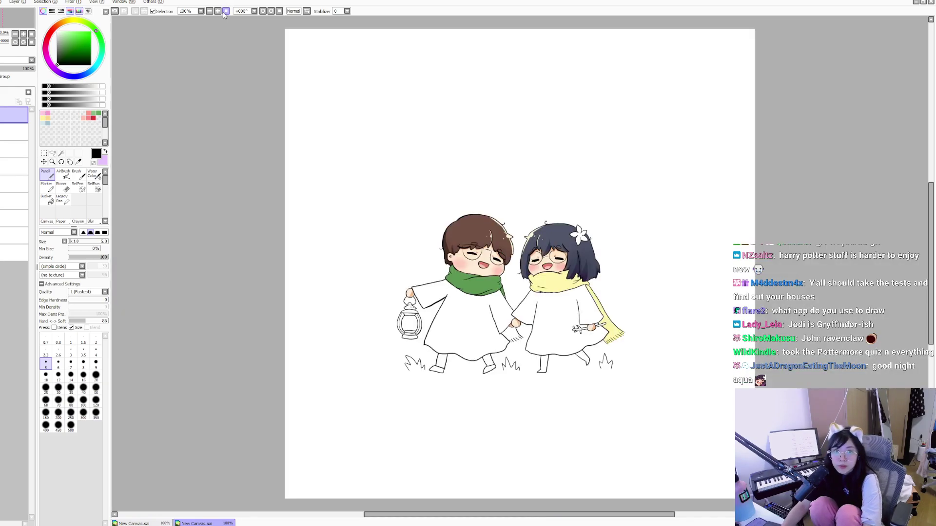
left_click_drag(433, 231, 361, 191)
key("ctrl+space")
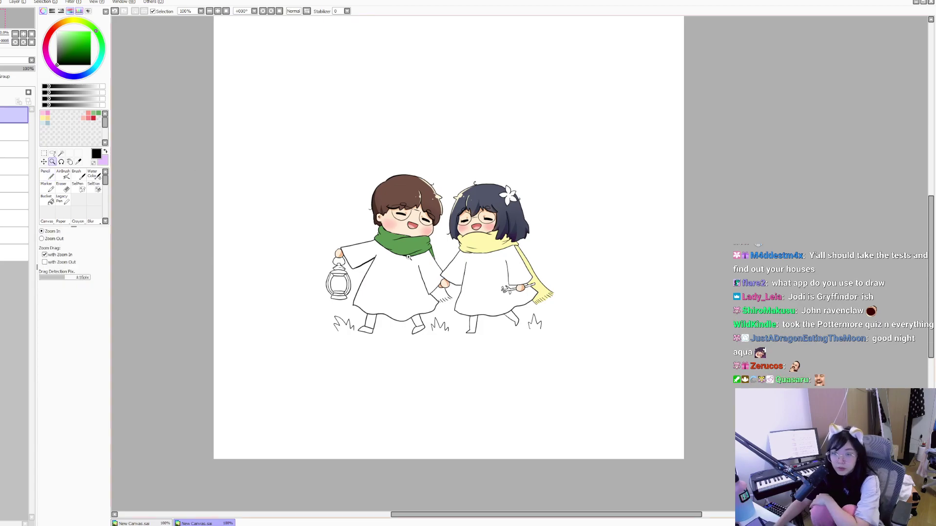
left_click(409, 256)
left_click(409, 257)
left_click(409, 256)
left_click(425, 248)
Step: Erase the leftover marks around the green scarf, then return to the Pencil and zoom out slightly
left_click(432, 234)
left_click(429, 224)
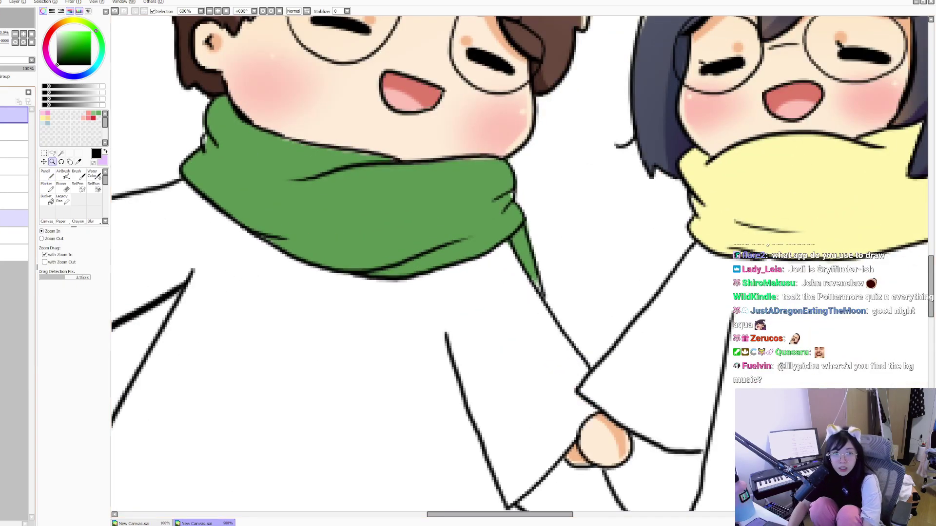
left_click(17, 219)
left_click(46, 174)
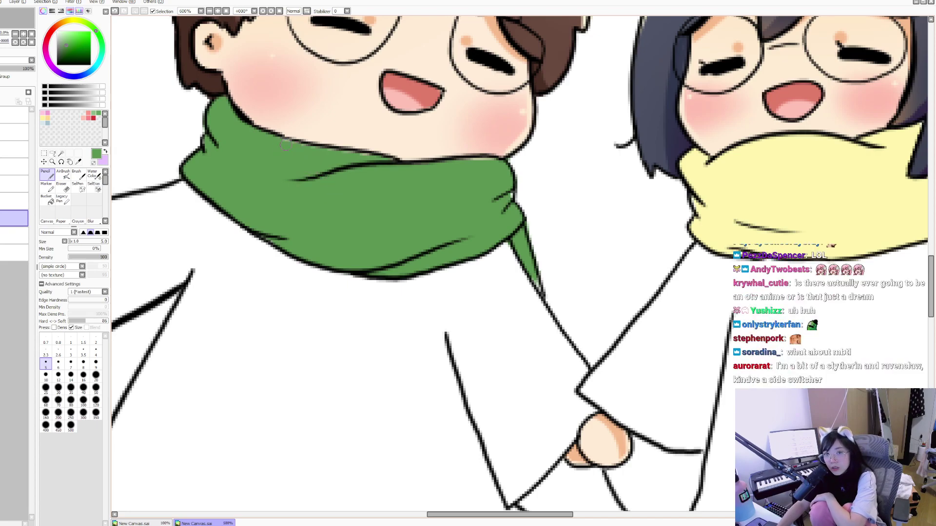
left_click(14, 201)
left_click(63, 187)
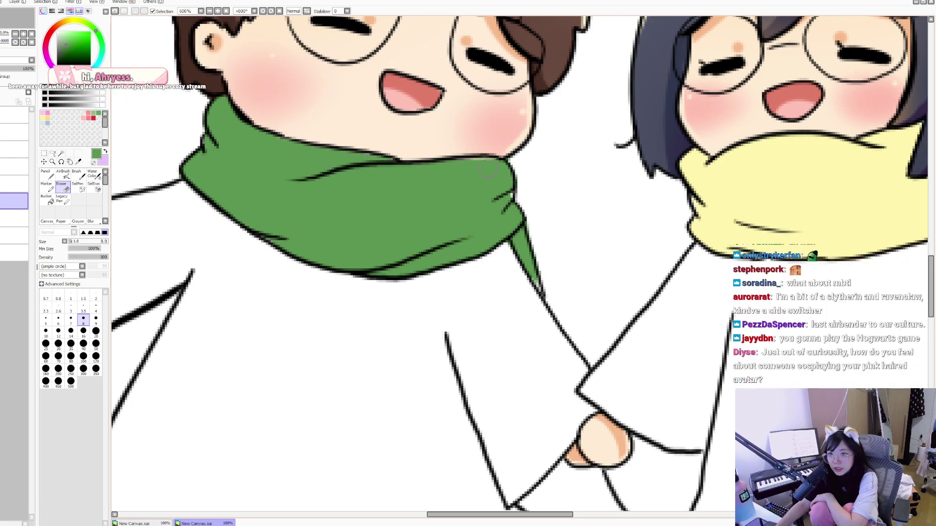
key("n")
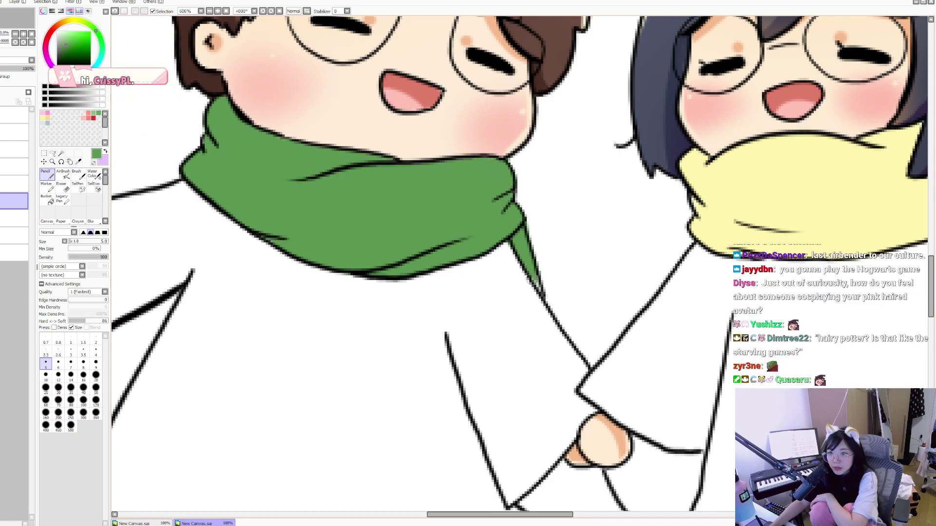
left_click(208, 12)
left_click(52, 161)
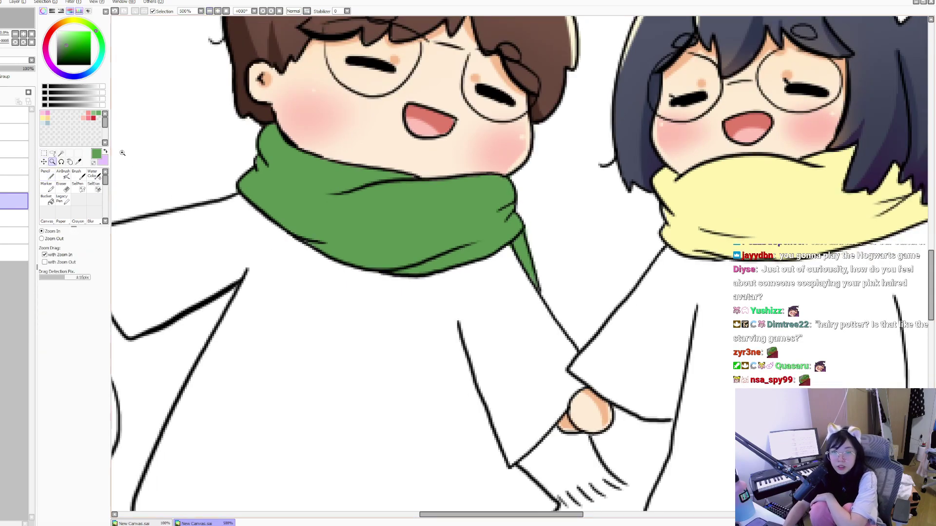
Step: Paint the fringed scarf end below the joined hands solid green, then reset the view to 100%
mouse_move(459, 339)
left_mouse_down()
mouse_move(428, 220)
mouse_move(584, 378)
mouse_move(546, 382)
left_mouse_up()
left_click(226, 11)
left_click(48, 175)
left_click(52, 162)
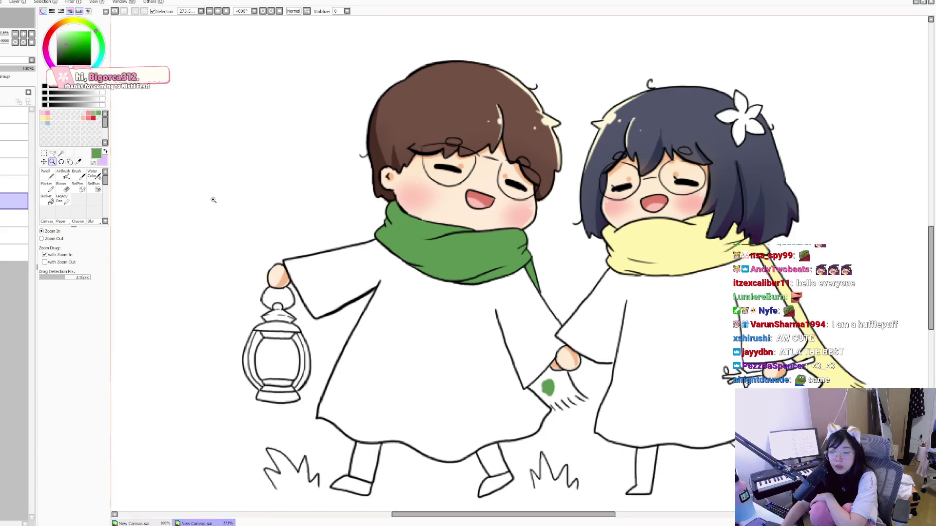
left_click(568, 394)
left_click(568, 394)
left_click(568, 394)
left_click(46, 174)
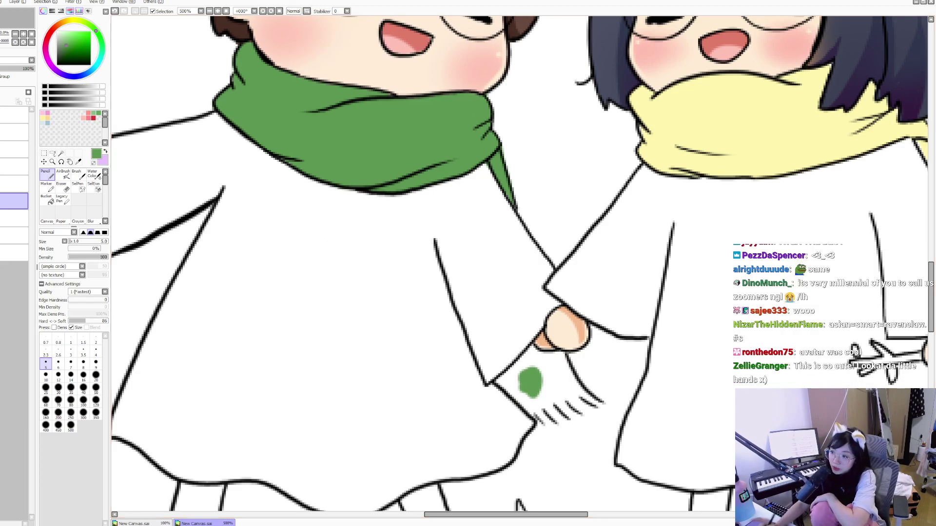
mouse_move(517, 380)
left_mouse_down()
mouse_move(534, 402)
mouse_move(502, 380)
mouse_move(496, 389)
mouse_move(531, 357)
mouse_move(534, 366)
mouse_move(529, 350)
mouse_move(541, 366)
mouse_move(561, 353)
mouse_move(563, 385)
mouse_move(552, 396)
mouse_move(545, 374)
mouse_move(536, 405)
mouse_move(524, 404)
mouse_move(544, 420)
mouse_move(551, 407)
mouse_move(592, 403)
mouse_move(573, 376)
mouse_move(563, 390)
left_mouse_up()
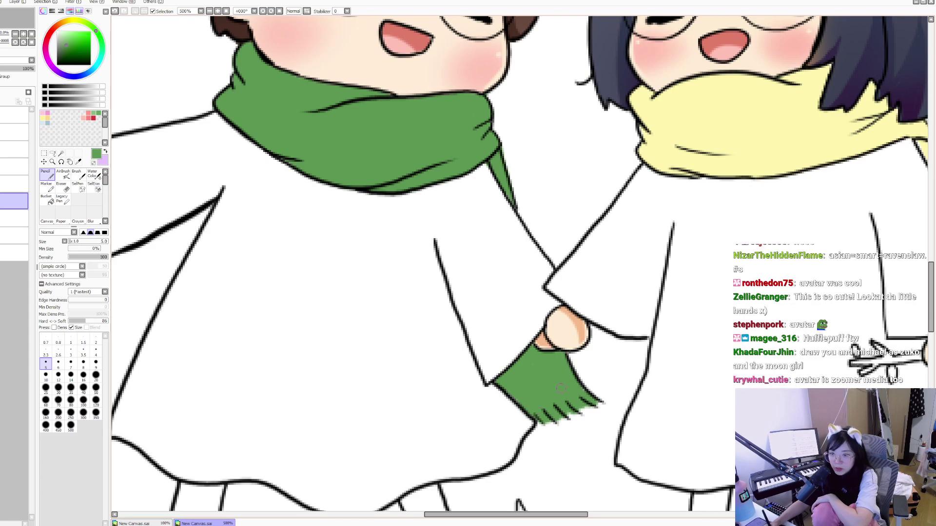
left_click(226, 11)
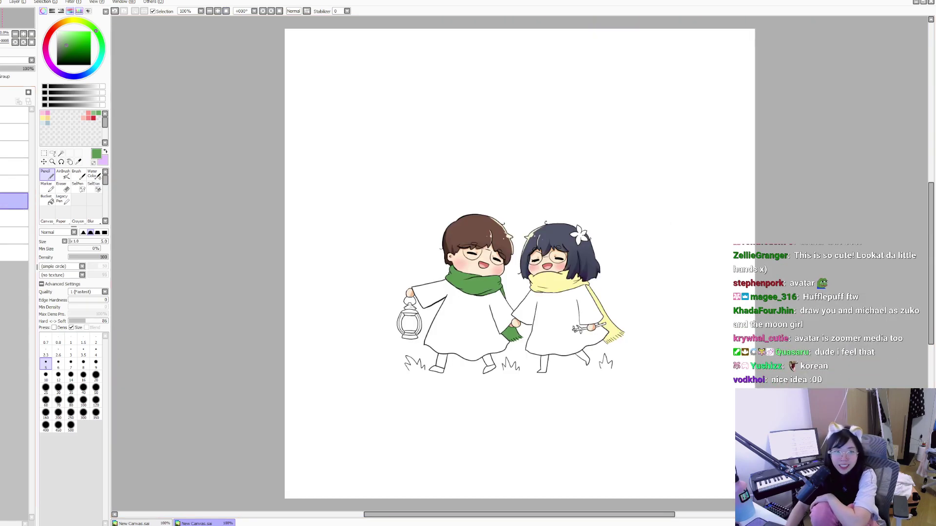
Step: Magic-wand select both robes, zoom in to check the selection edges, then deselect
left_click(15, 184)
left_click(15, 218)
left_click(14, 235)
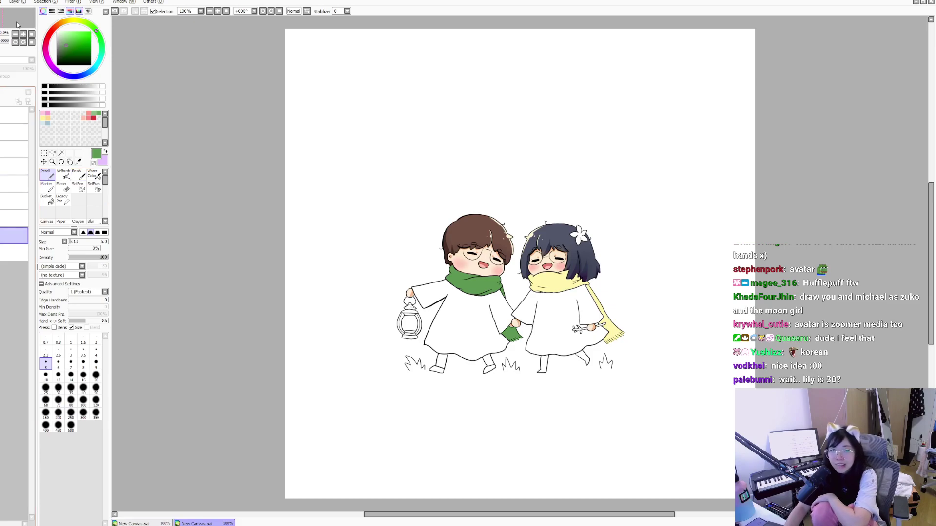
left_click(61, 153)
left_click(14, 149)
left_click(14, 131)
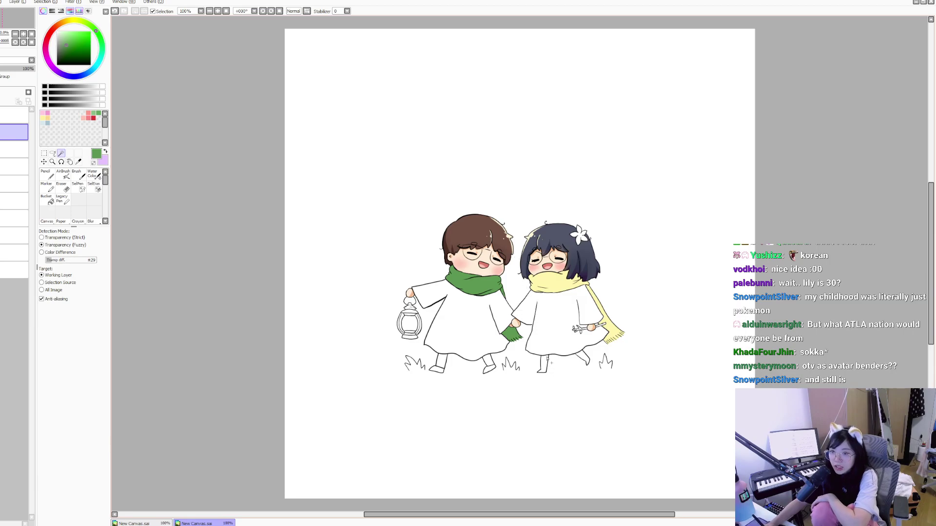
left_click(553, 341)
left_click(464, 332)
left_click(52, 162)
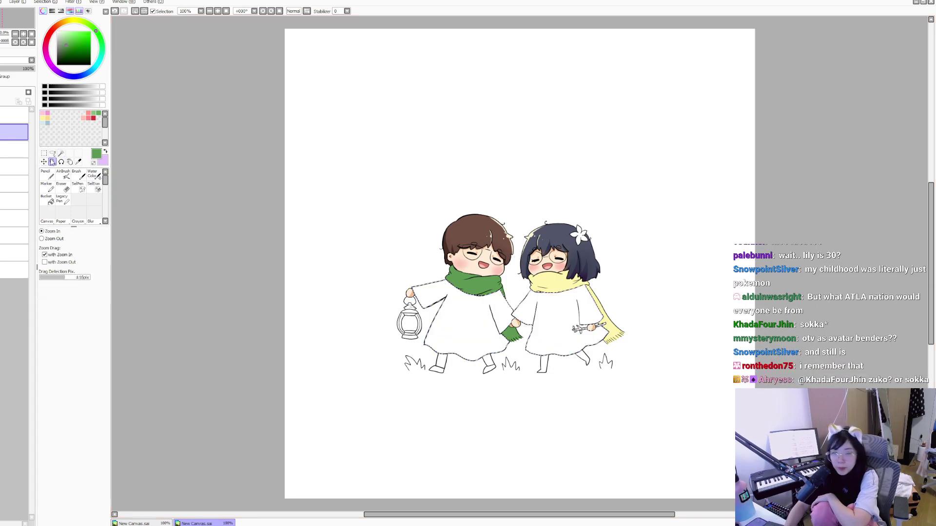
left_click(538, 369)
left_click(539, 369)
left_click(538, 369)
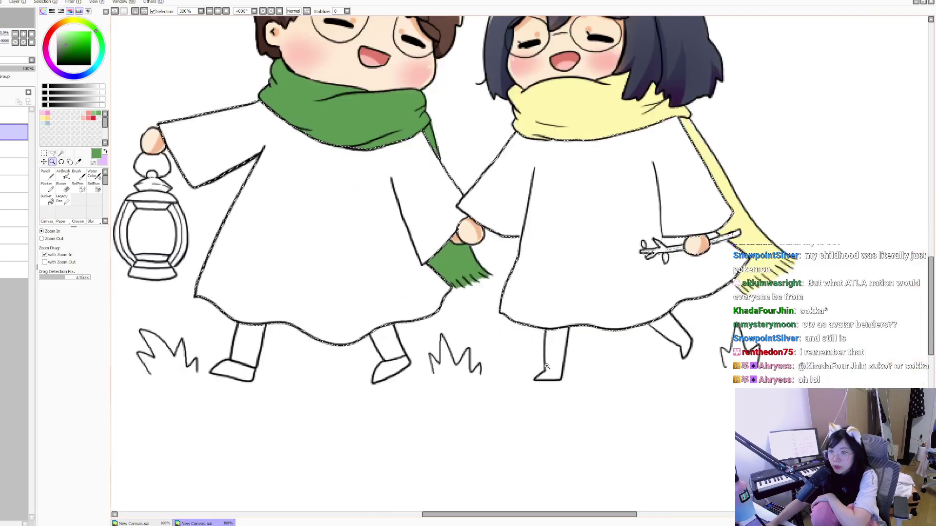
left_click(675, 243)
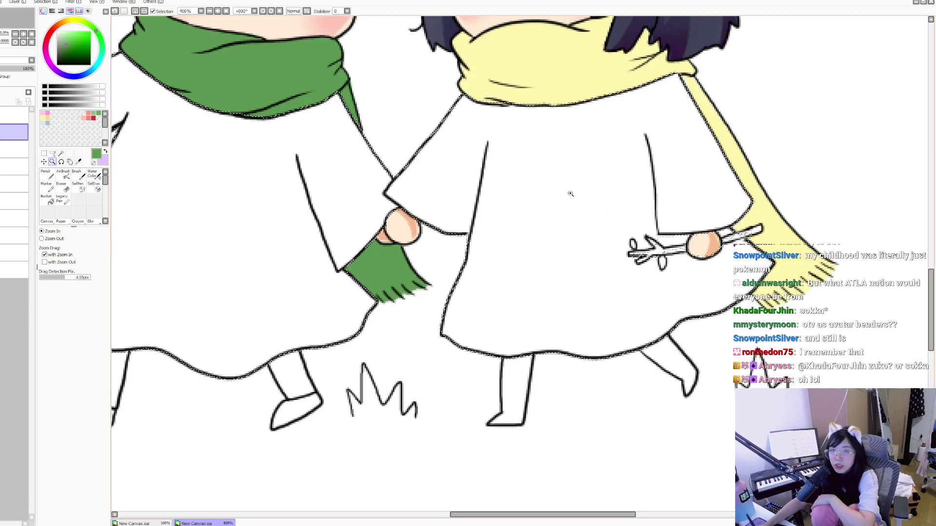
left_click(210, 11)
left_click(210, 11)
left_click(61, 153)
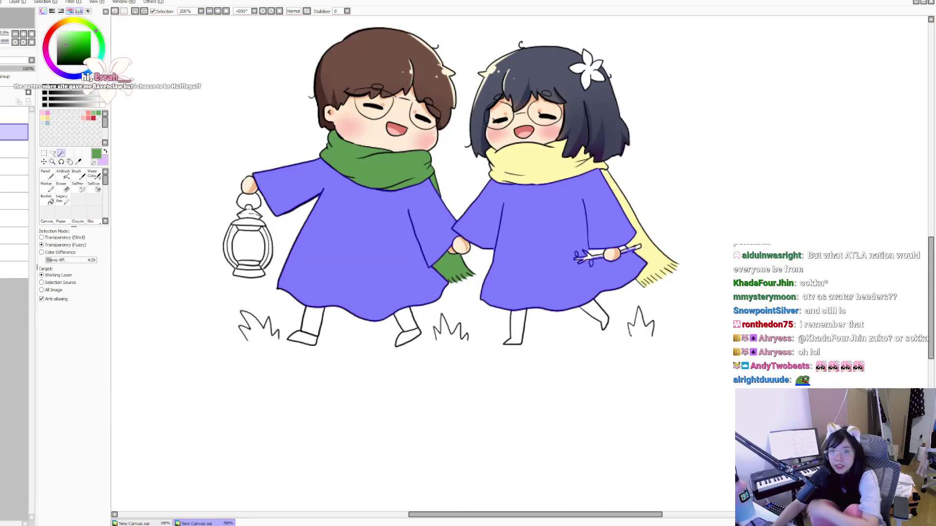
key("ctrl+d")
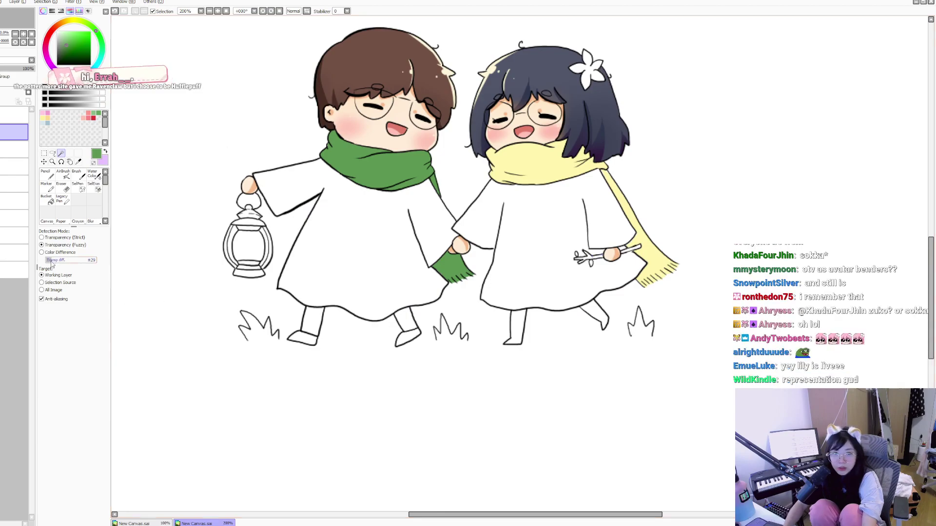
Step: With anti-aliasing off, reselect both robes and bucket-fill them dark grey on the colour layer
left_click(61, 297)
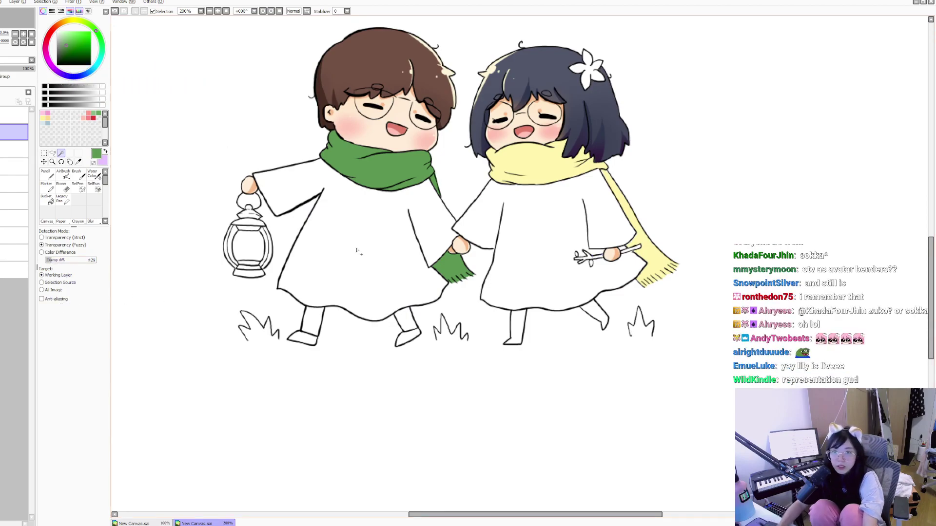
left_click(607, 287)
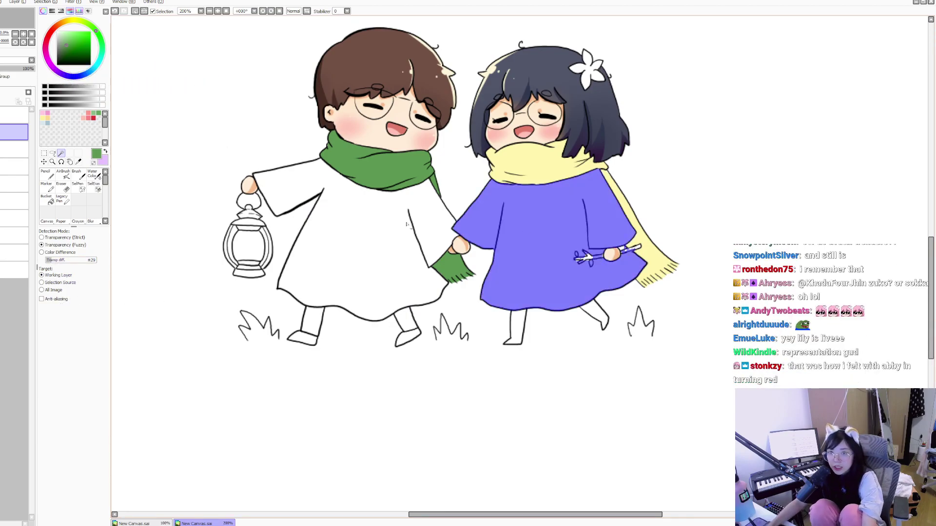
left_click(371, 246)
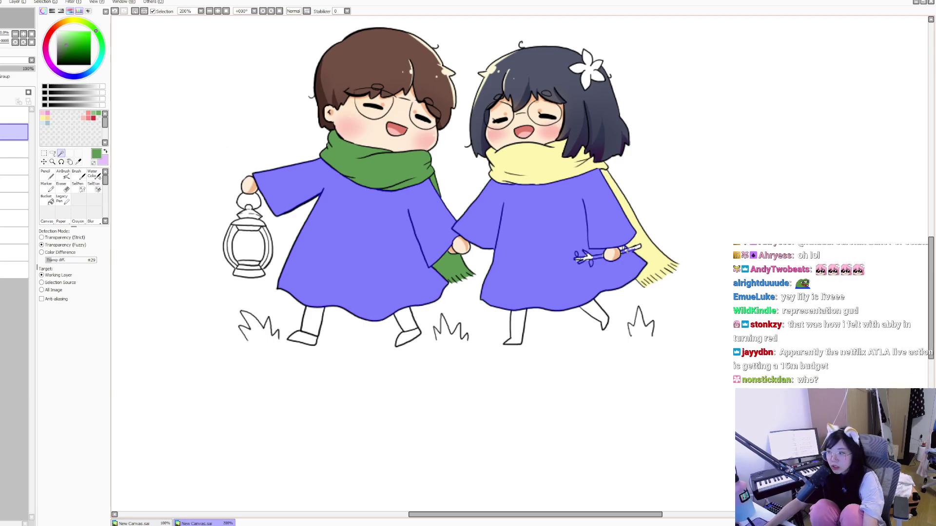
scroll(581, 221, "up", 2)
left_click(14, 235)
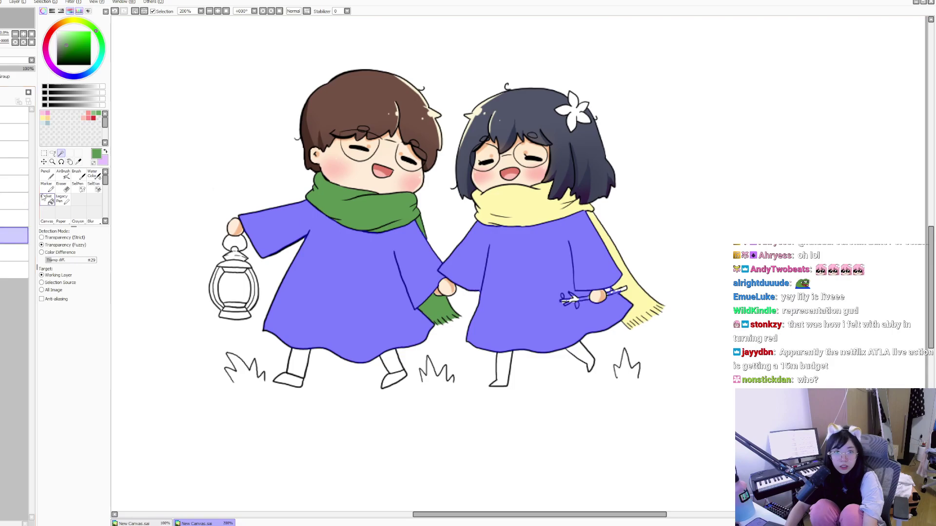
left_click(47, 198)
left_click(75, 76)
left_click(57, 55)
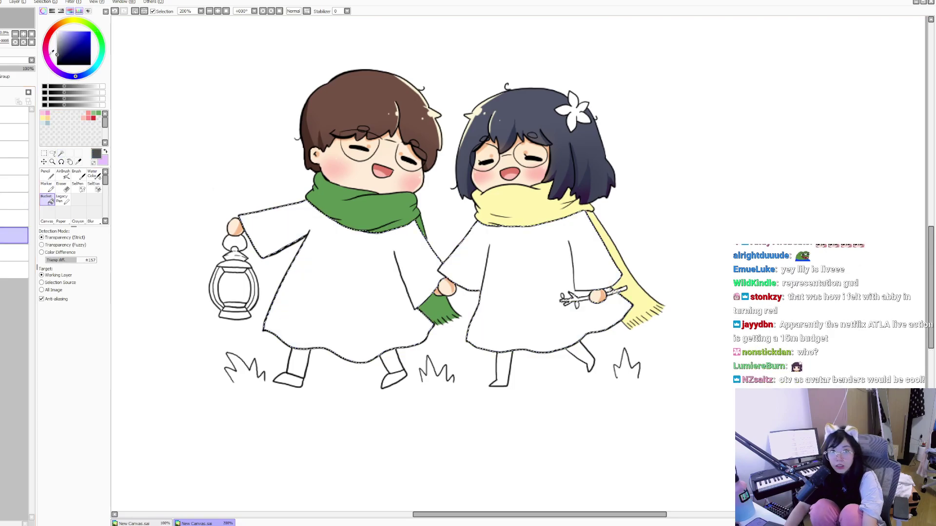
left_click(604, 317)
key("ctrl+d")
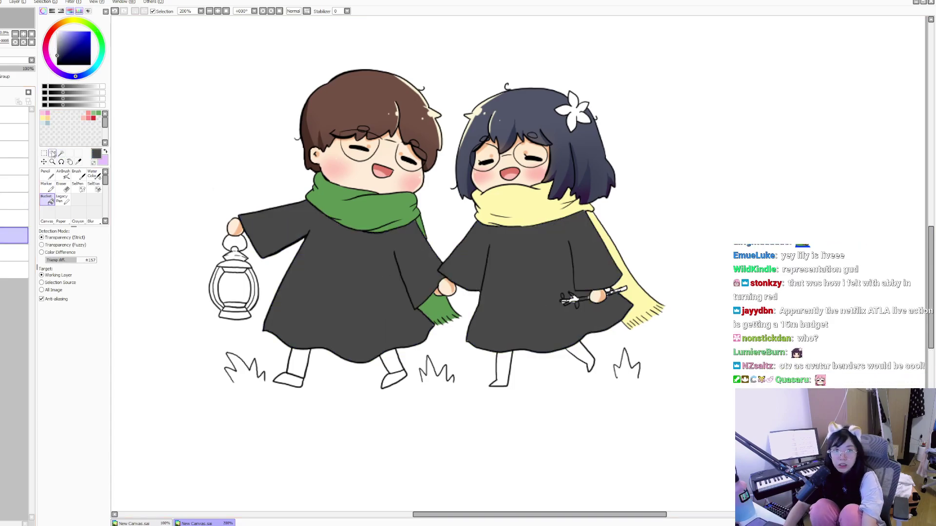
left_click(53, 161)
left_click(602, 313)
left_click(601, 313)
left_click(602, 312)
left_click(602, 312)
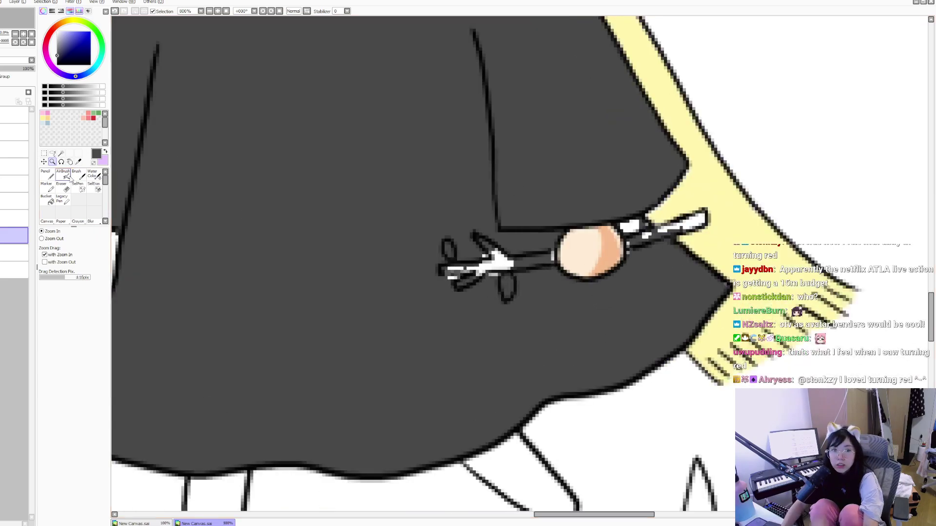
Step: Cover the white specks around the girl's wand hand in dark grey, then zoom out to both heads
left_click(47, 175)
mouse_move(447, 270)
left_mouse_down()
mouse_move(524, 312)
mouse_move(521, 257)
mouse_move(546, 272)
mouse_move(552, 252)
left_mouse_up()
left_click_drag(497, 258, 499, 268)
left_click_drag(635, 226, 627, 226)
left_click_drag(649, 230, 635, 245)
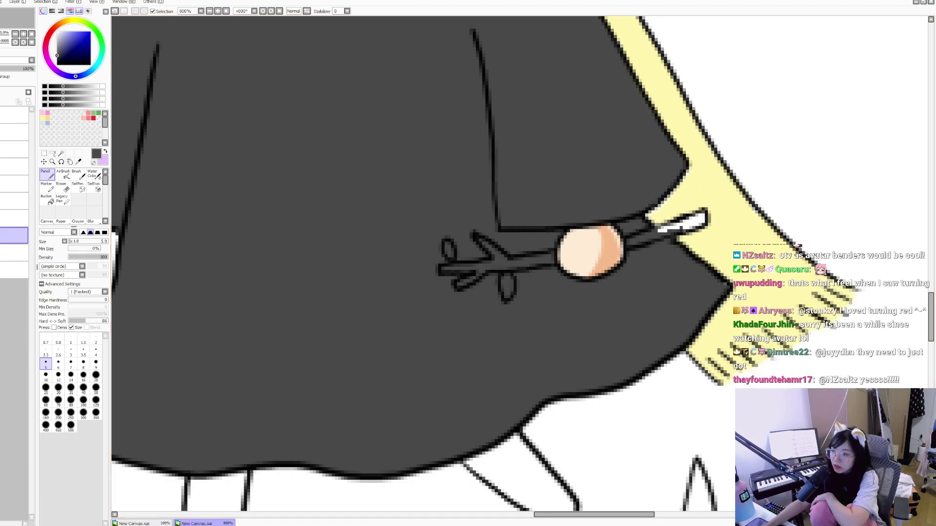
left_click(210, 11)
left_click(209, 11)
left_click(210, 11)
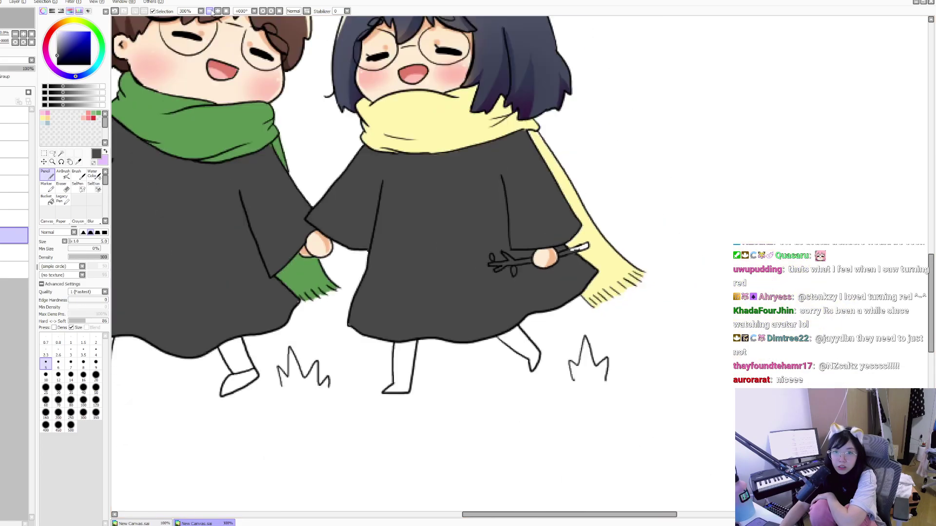
left_click_drag(451, 179, 643, 258)
mouse_move(588, 184)
left_mouse_down()
mouse_move(519, 222)
mouse_move(538, 190)
left_mouse_up()
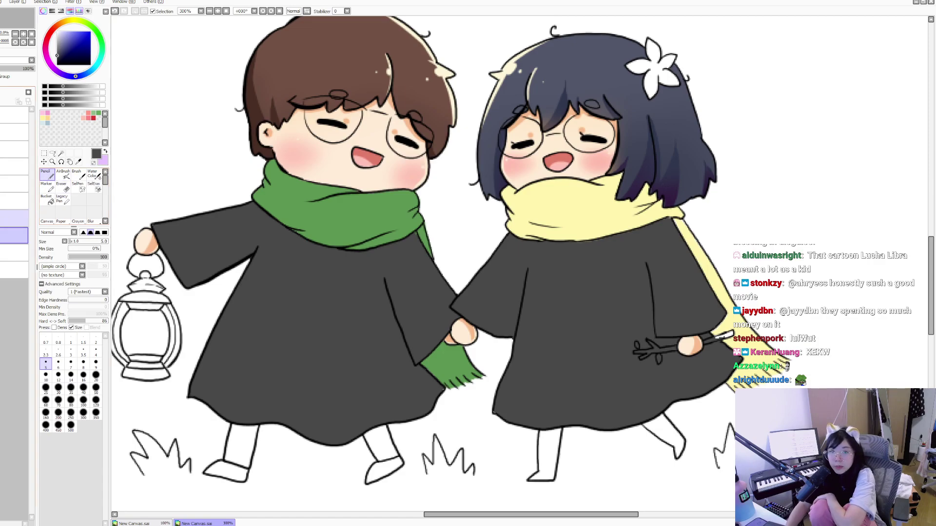
Step: Eyedrop the boy's scarf green on the scarf layer and shift it slightly darker
left_click(1, 219)
left_click(1, 218)
left_click(14, 218)
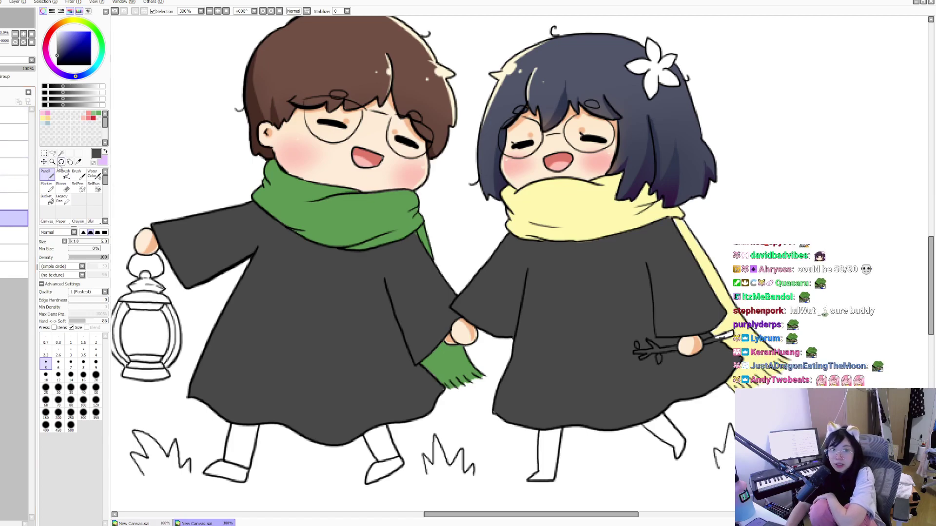
left_click(78, 161)
left_click(285, 197)
left_click(47, 175)
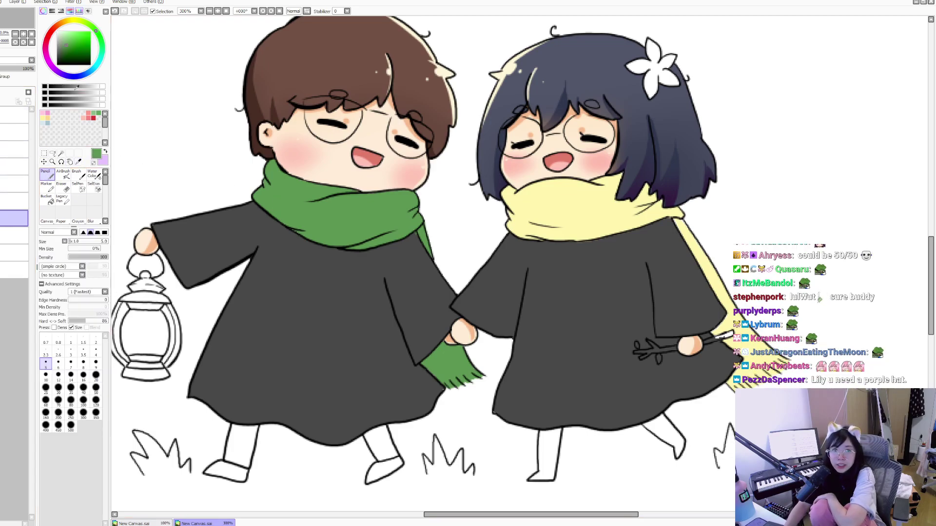
left_click(65, 51)
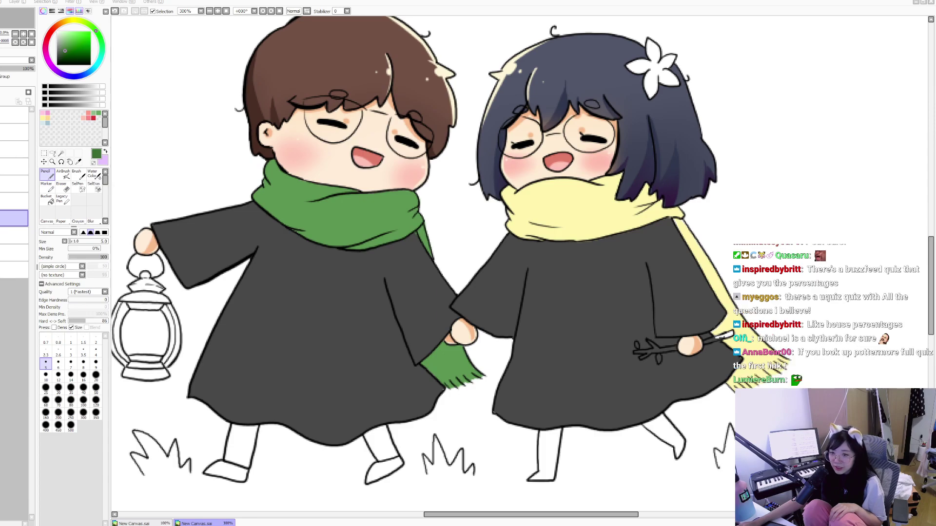
Step: Switch to Chrome and start the sorting quiz from the Discover your Hogwarts house page
key("alt+Tab")
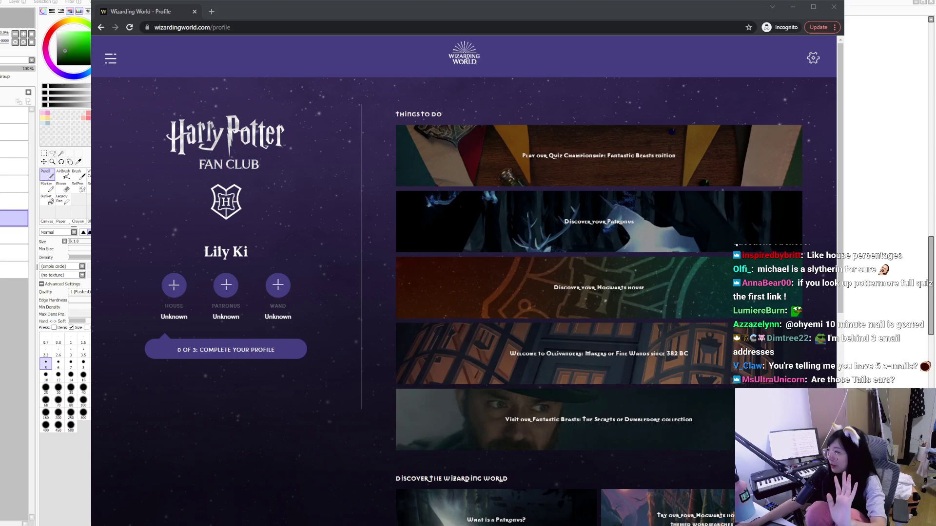
left_click(607, 306)
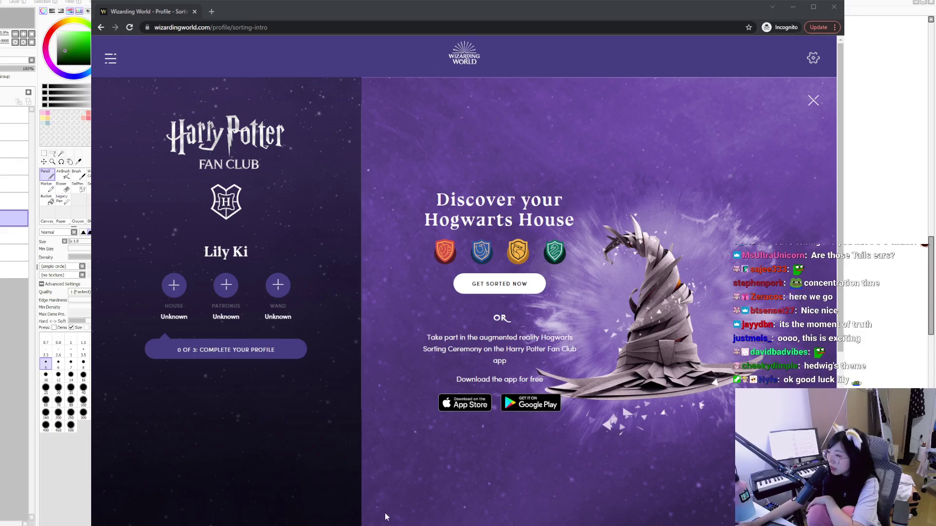
left_click(527, 284)
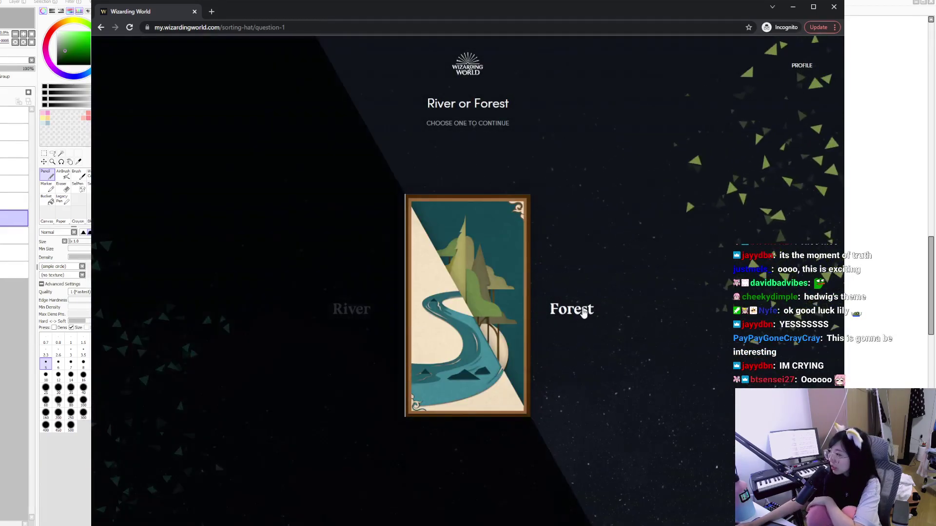
Step: Answer Forest, then browse the 'rather be' options from Liked through Praised
left_click(579, 312)
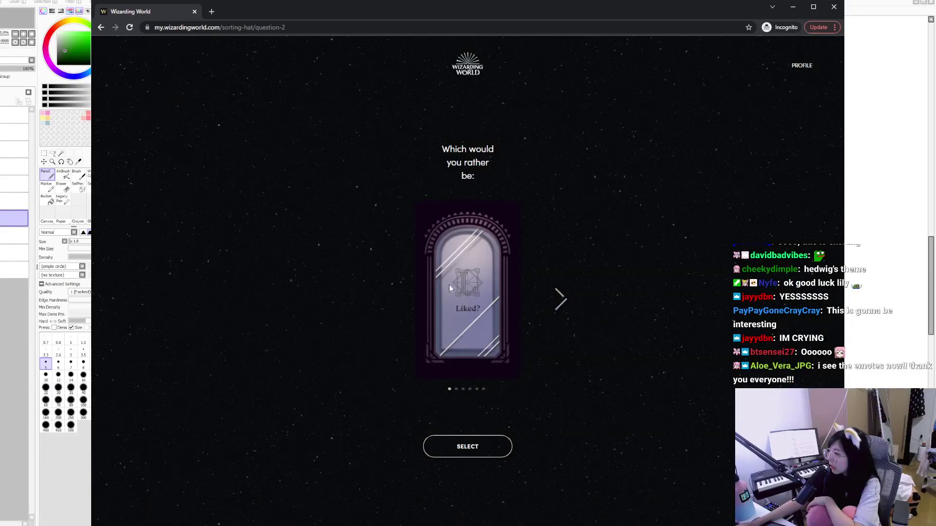
left_click(564, 305)
left_click(566, 305)
left_click(567, 305)
left_click(568, 306)
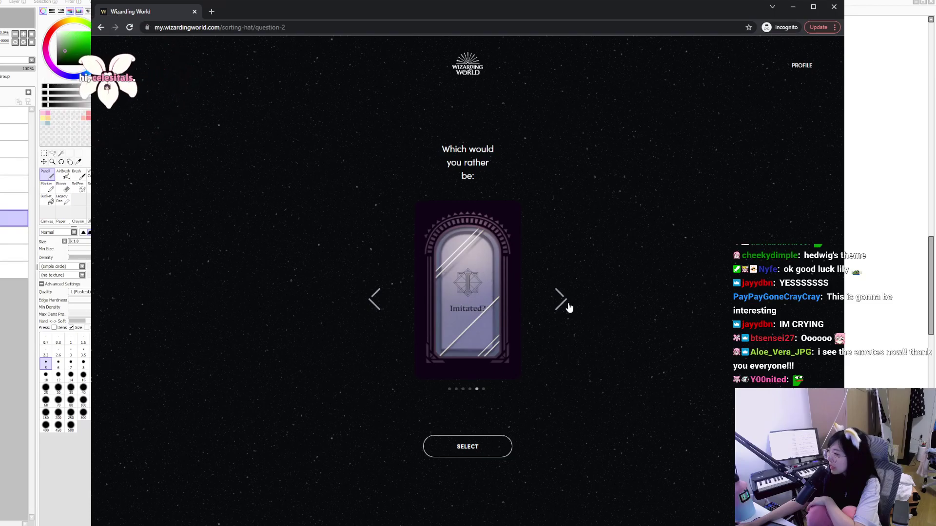
left_click(569, 306)
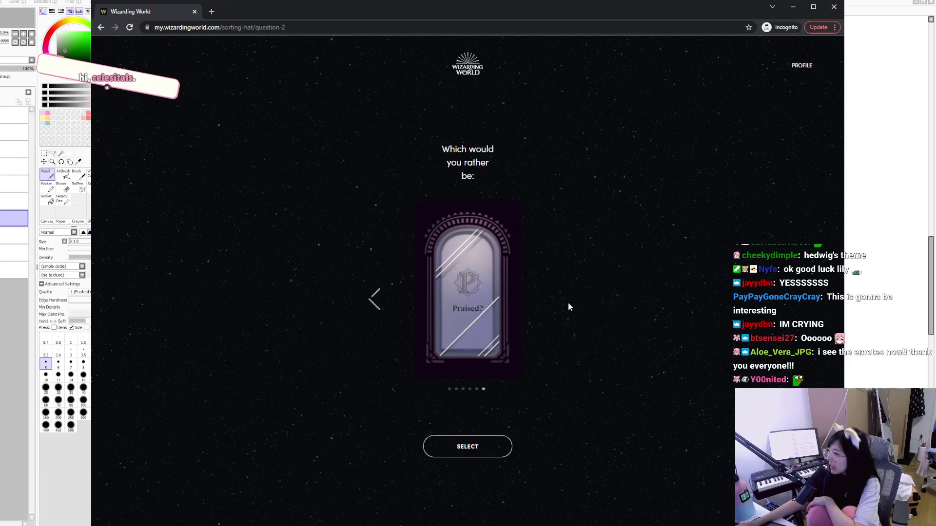
left_click(374, 300)
left_click(374, 300)
left_click(374, 300)
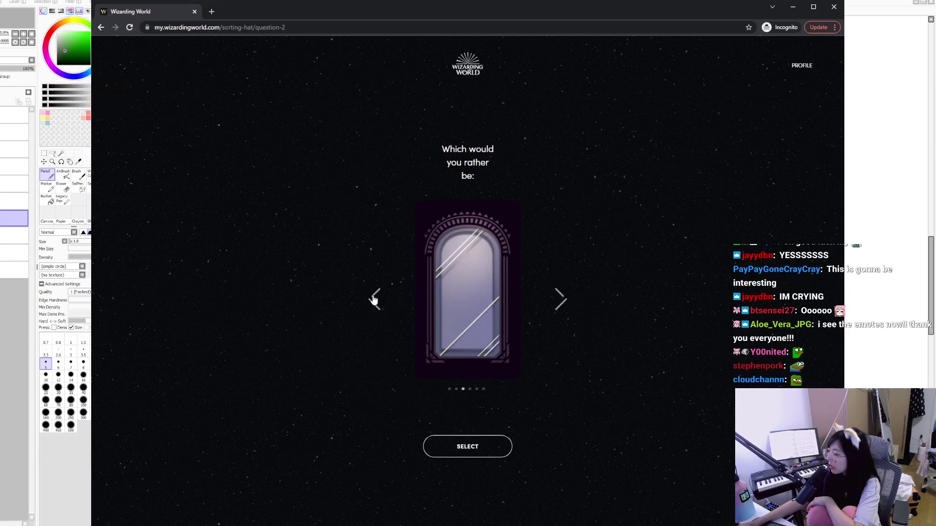
left_click(373, 299)
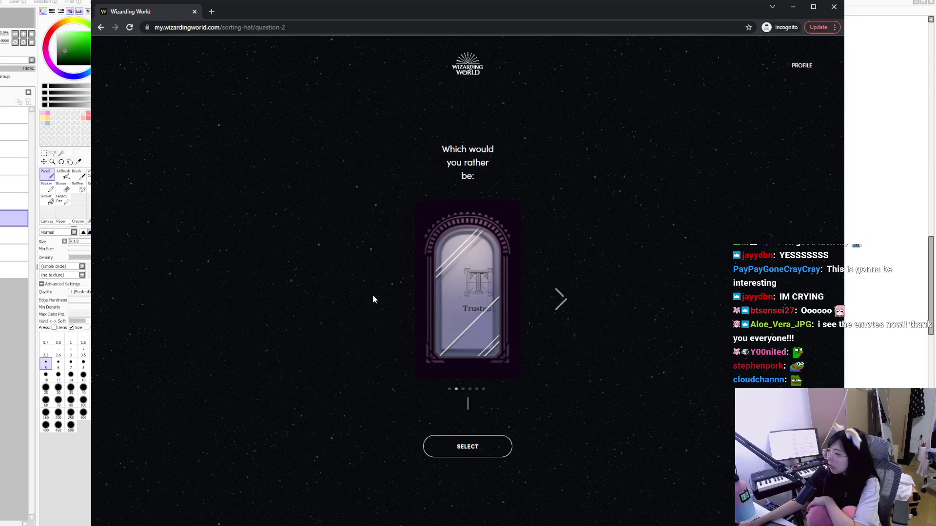
left_click(376, 300)
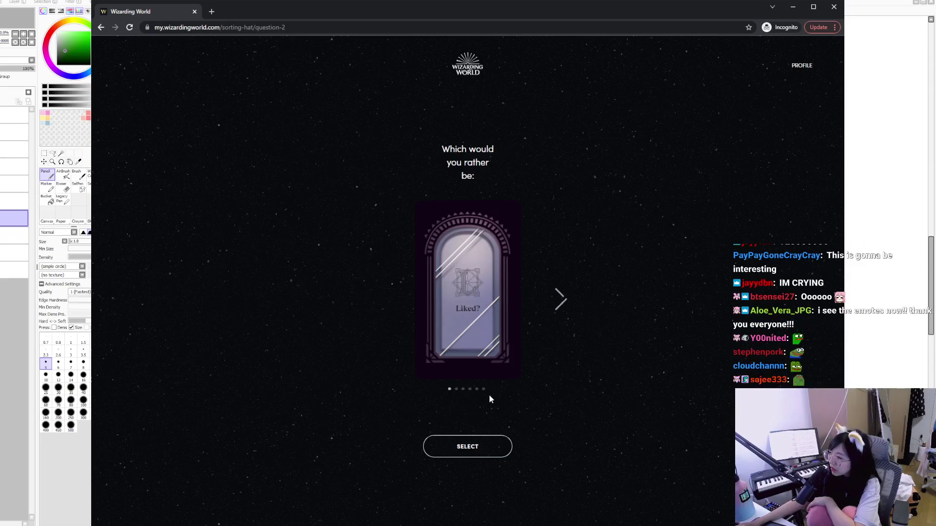
Step: Compare the 'rather be' options again and submit the chosen answer for question two
left_click(563, 304)
left_click(563, 303)
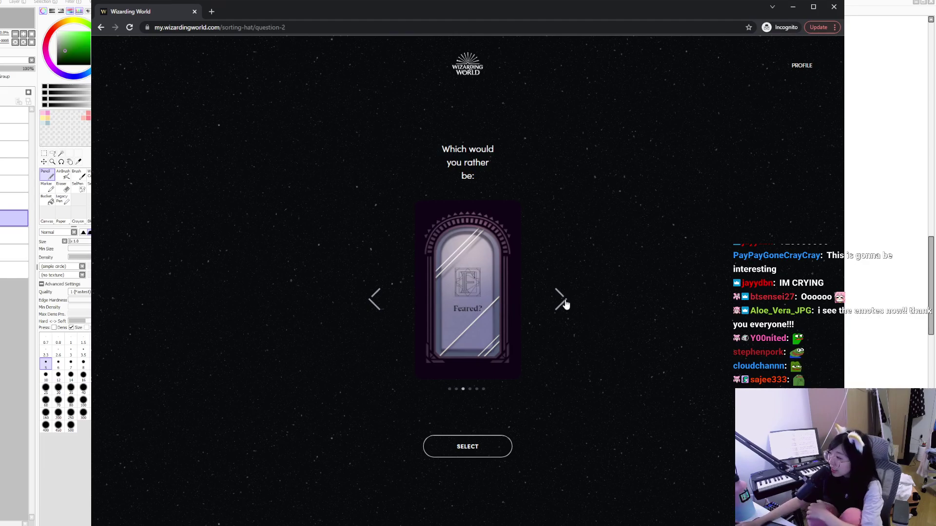
left_click(559, 298)
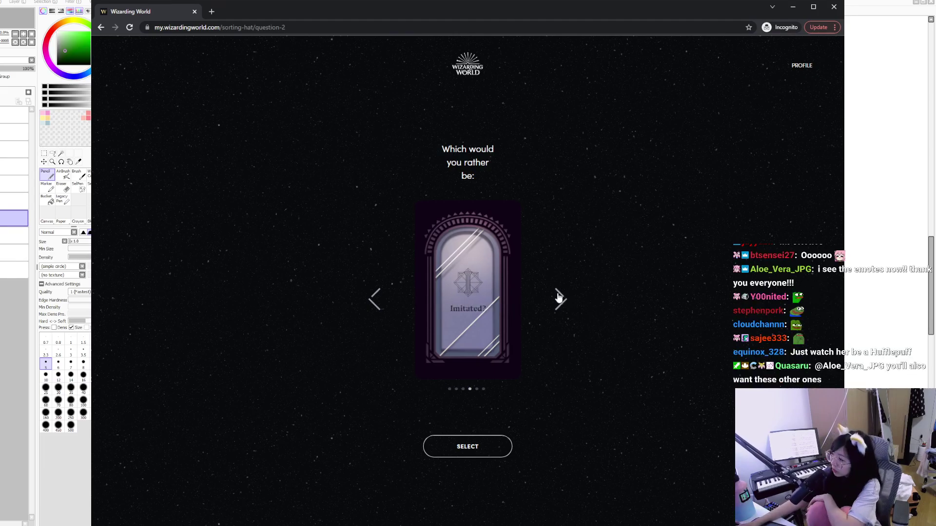
left_click(559, 297)
left_click(559, 297)
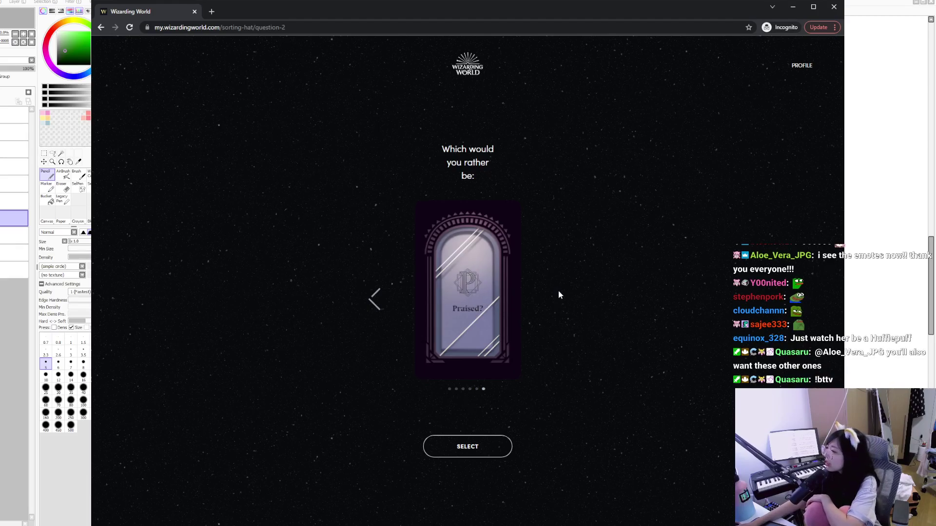
left_click(375, 301)
left_click(376, 299)
left_click(376, 300)
left_click(376, 299)
left_click(377, 298)
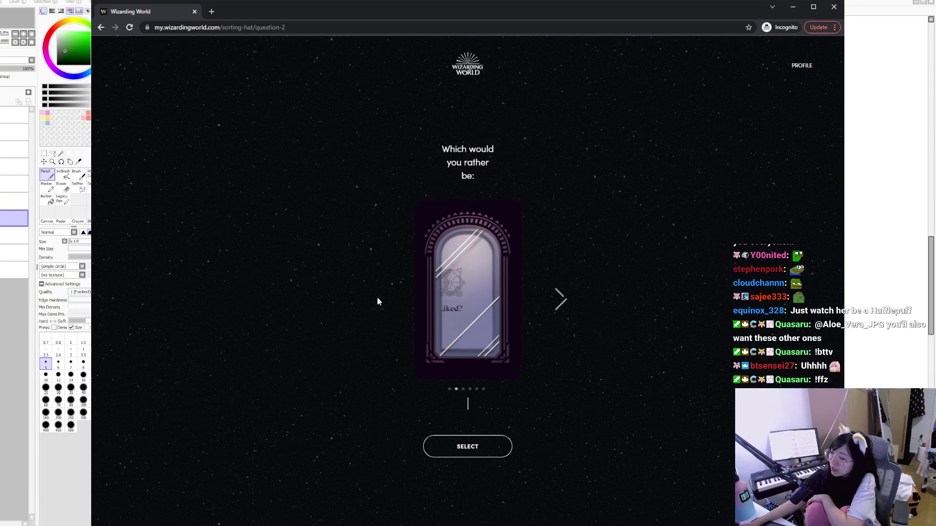
left_click(471, 447)
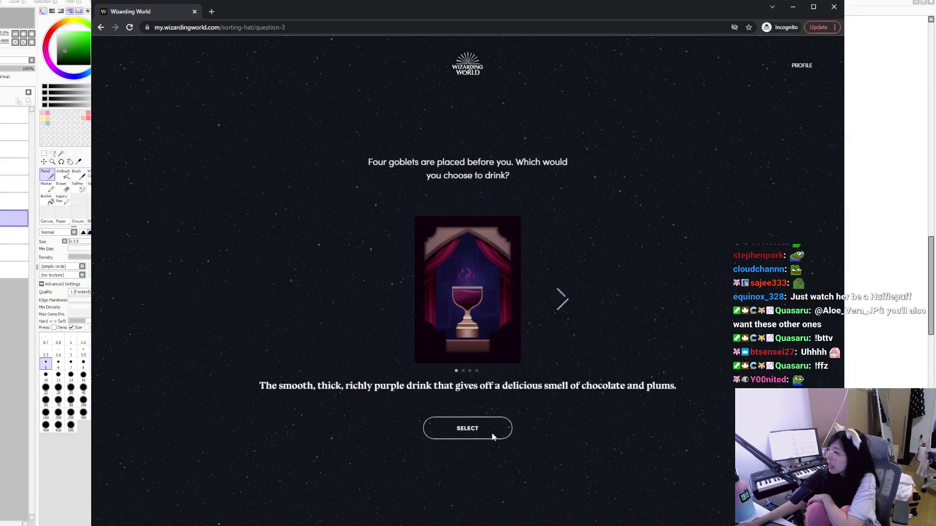
Step: Compare the purple, black, silvery and golden goblets, then choose the golden liquid
left_click(562, 302)
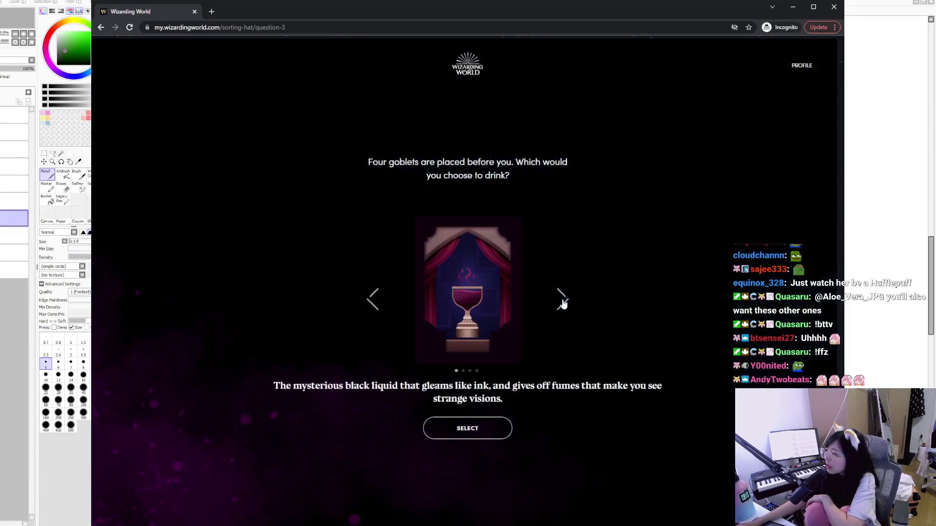
left_click(562, 302)
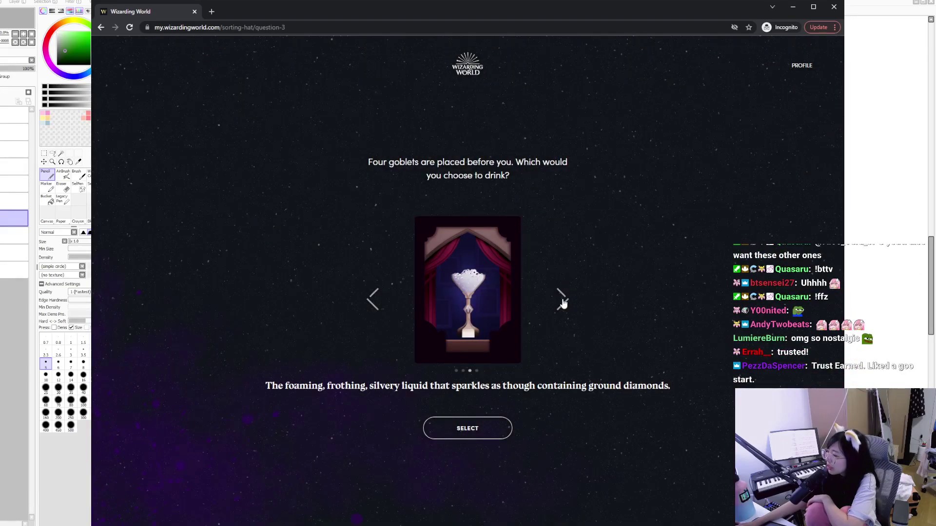
left_click(562, 301)
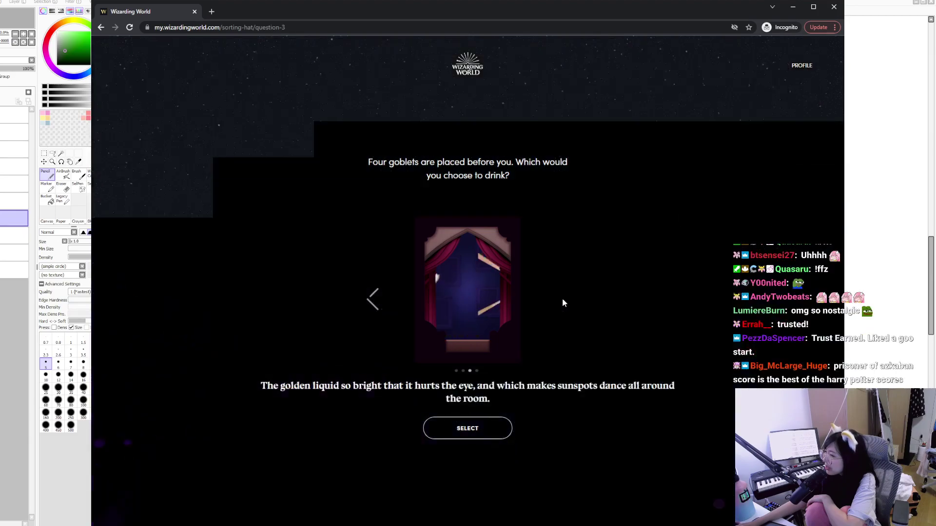
left_click(373, 303)
left_click(374, 303)
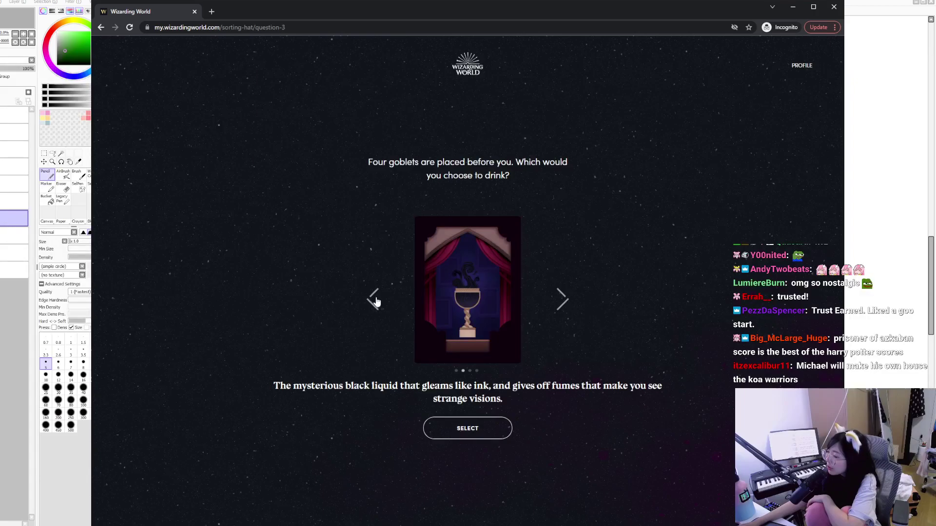
left_click(374, 301)
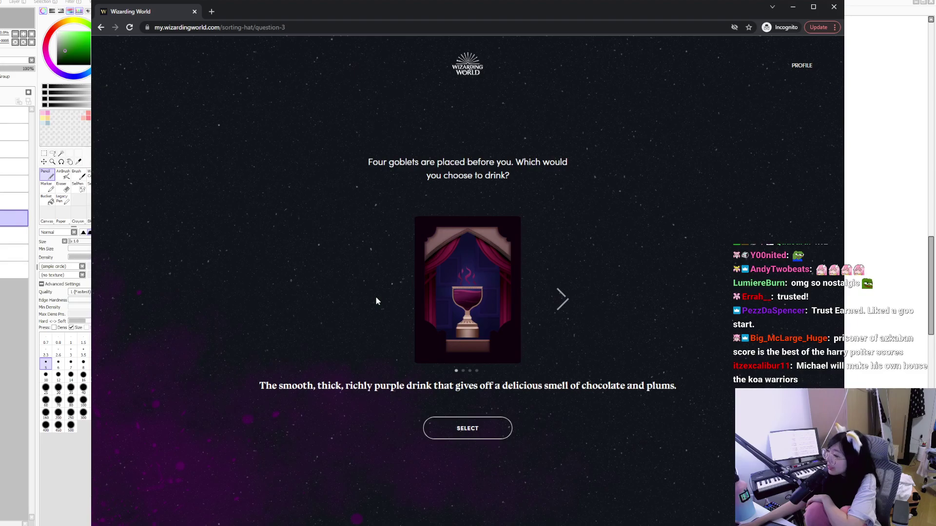
left_click(563, 305)
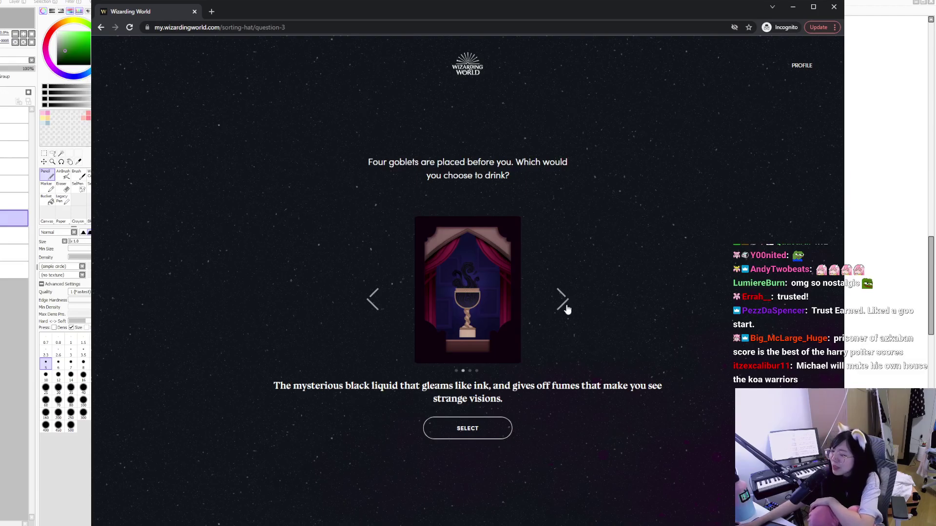
left_click(565, 308)
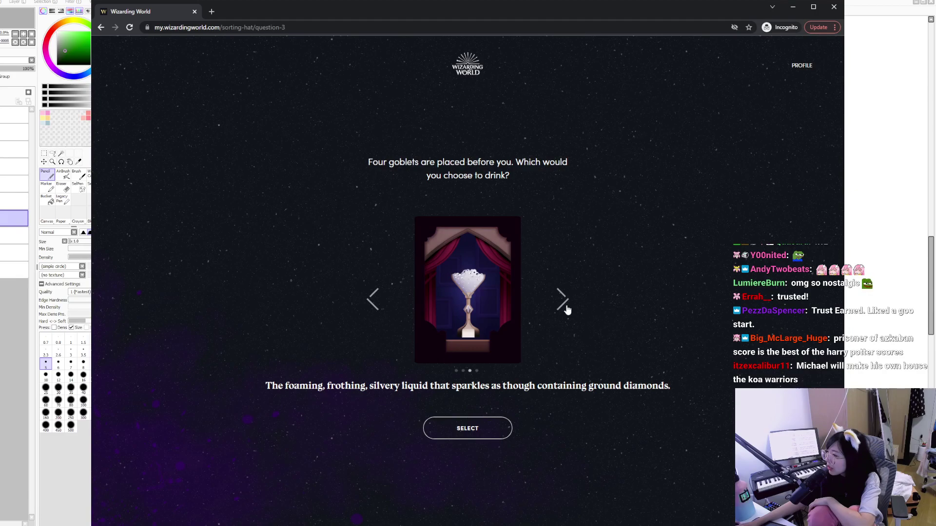
left_click(566, 307)
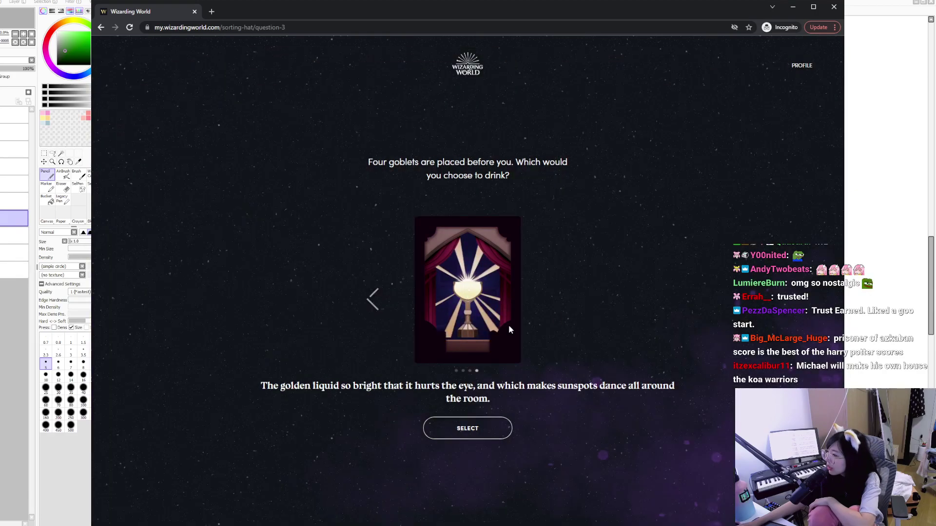
left_click(447, 427)
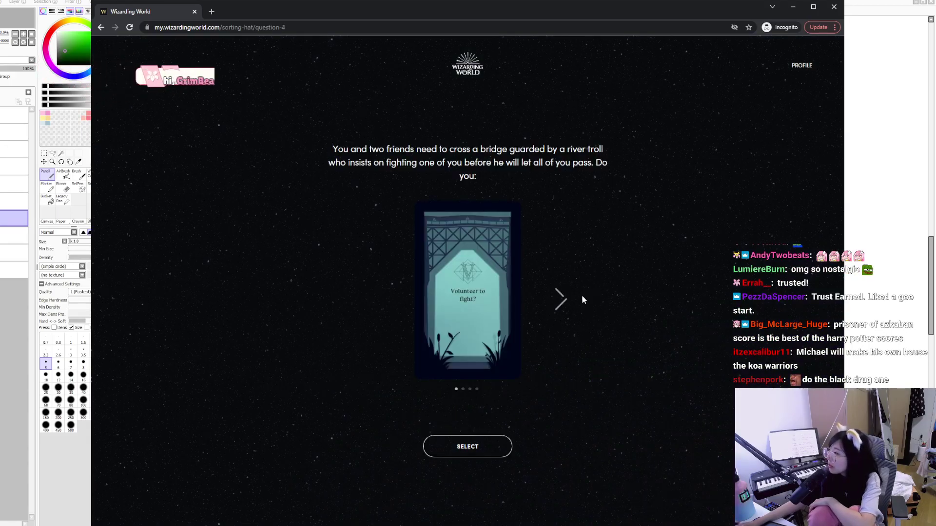
Step: Answer the troll bridge question by suggesting all three should fight
left_click(559, 300)
left_click(560, 298)
left_click(561, 298)
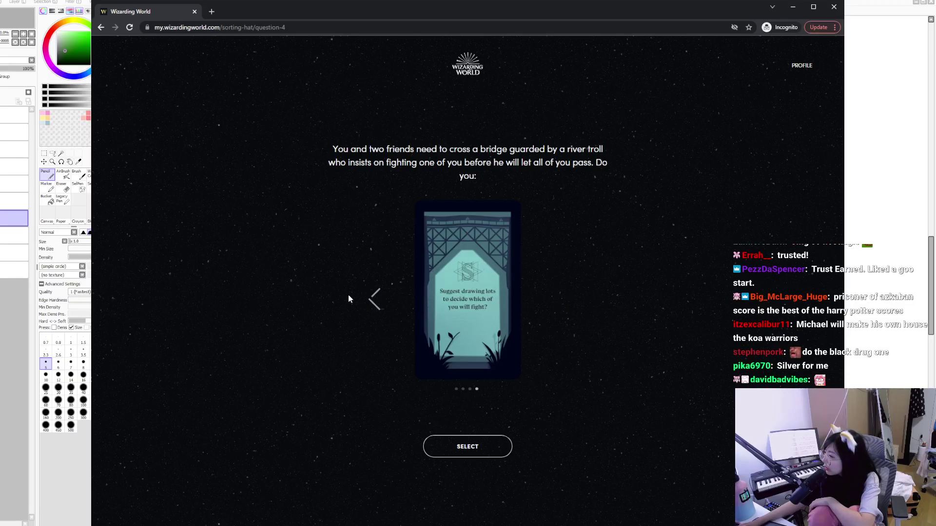
left_click(368, 302)
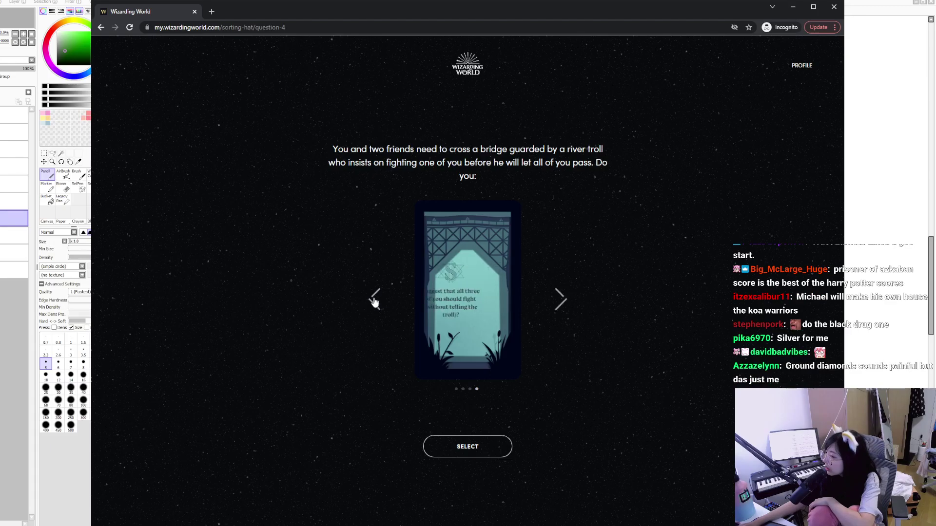
left_click(372, 300)
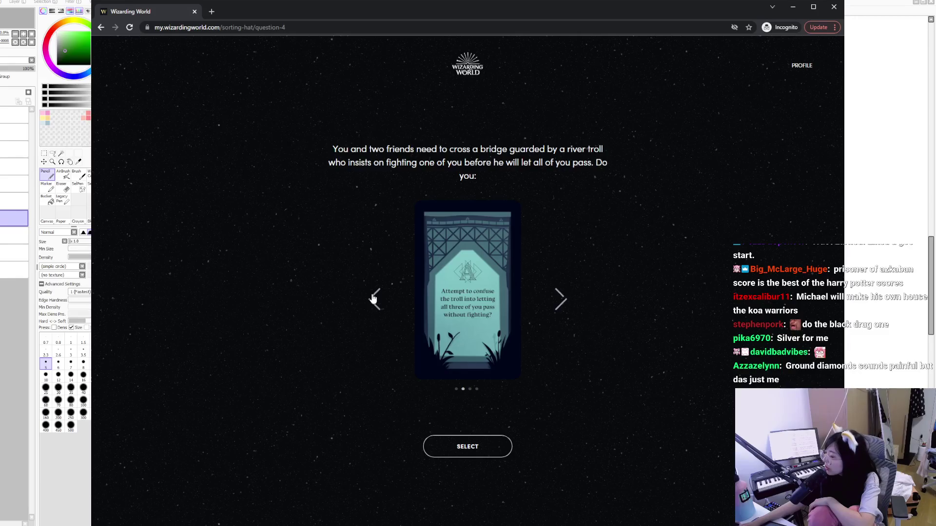
left_click(373, 299)
left_click(560, 303)
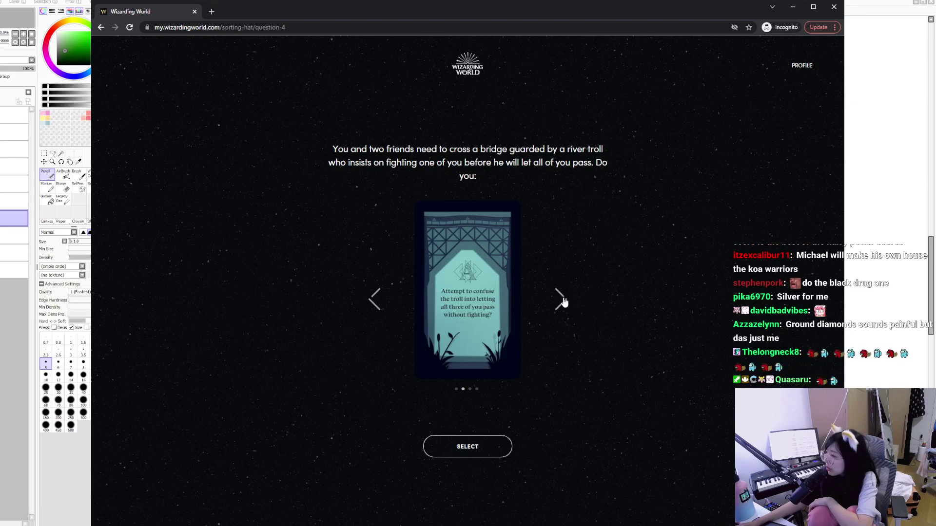
left_click(563, 302)
left_click(561, 301)
left_click(374, 306)
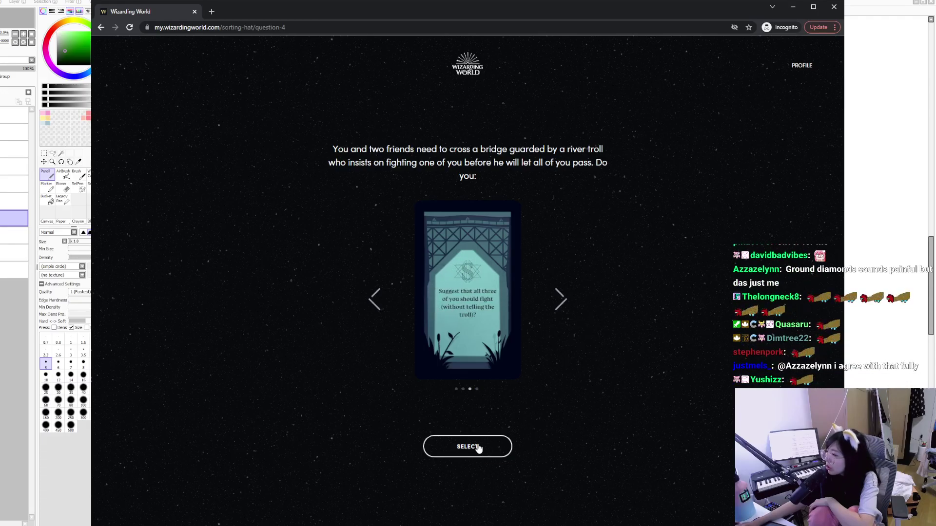
left_click(478, 449)
Step: Browse the creatures-to-study options and confirm Vampires
left_click(581, 303)
left_click(583, 303)
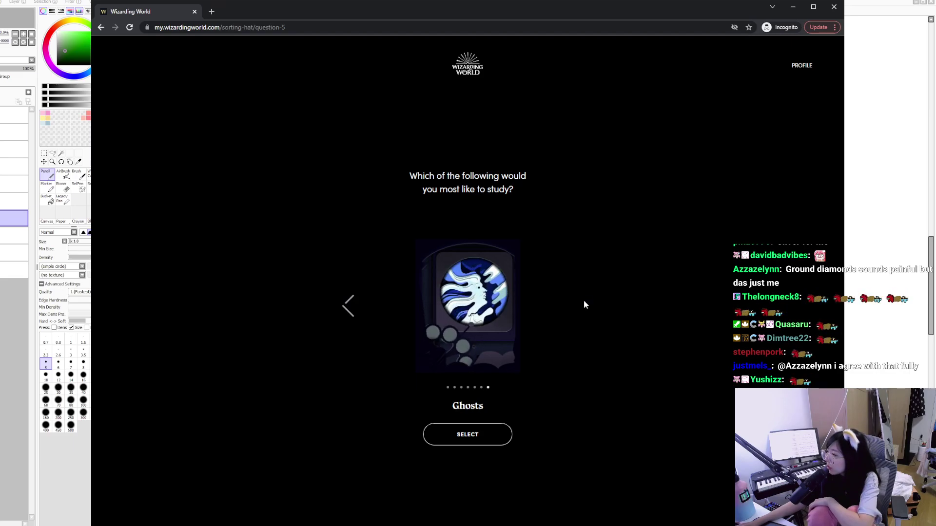
double_click(347, 308)
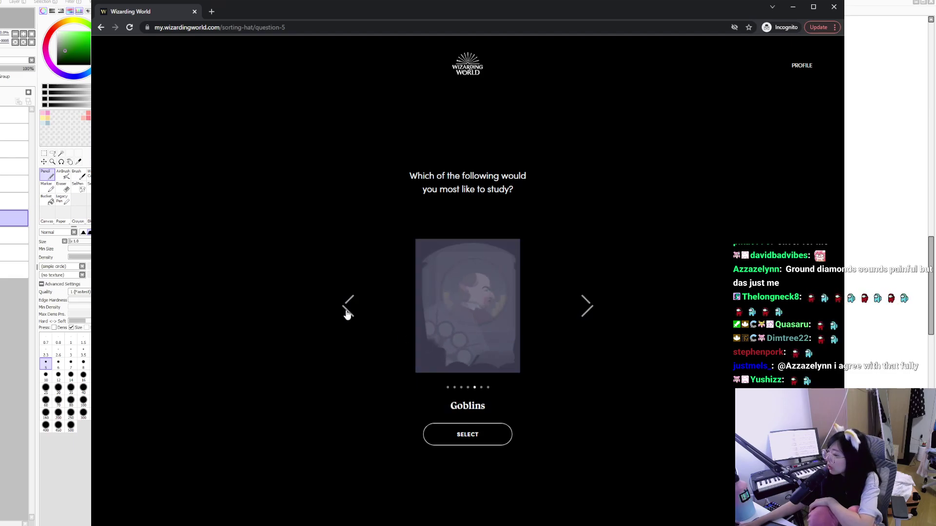
left_click(347, 312)
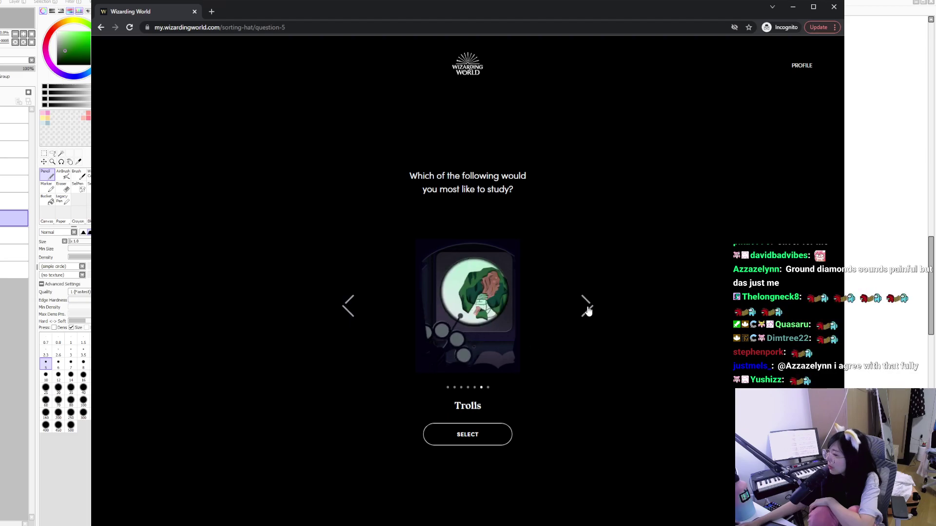
left_click(465, 432)
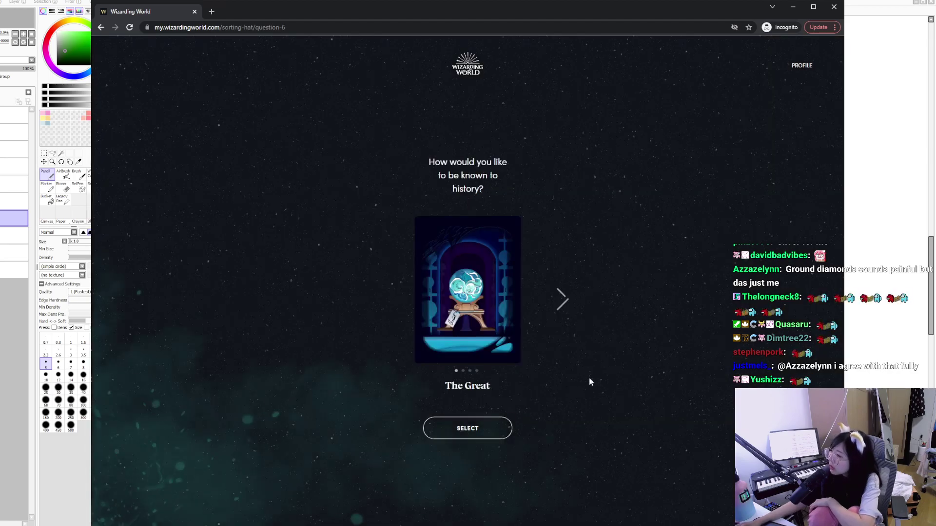
Step: Choose The Good as reputation and a black cat as pet, then answer White or Black
left_click(562, 303)
left_click(562, 303)
left_click(562, 304)
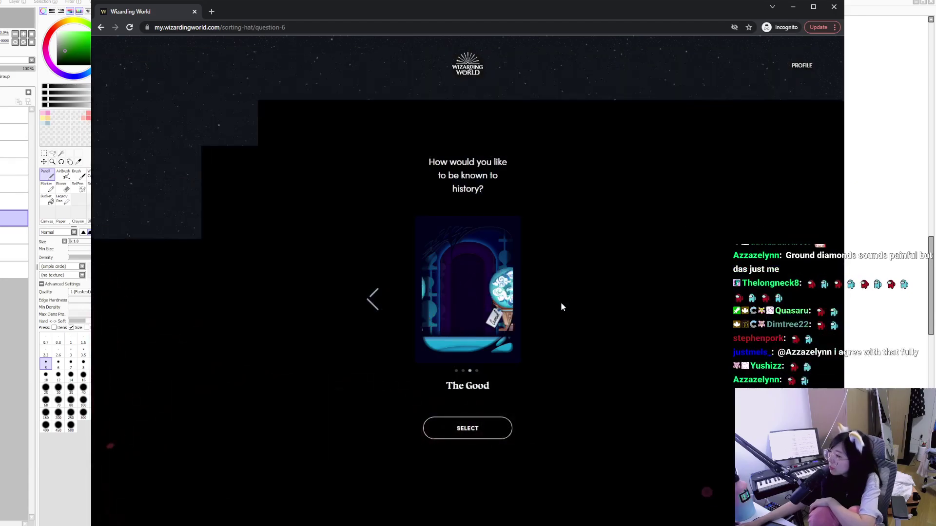
left_click(467, 426)
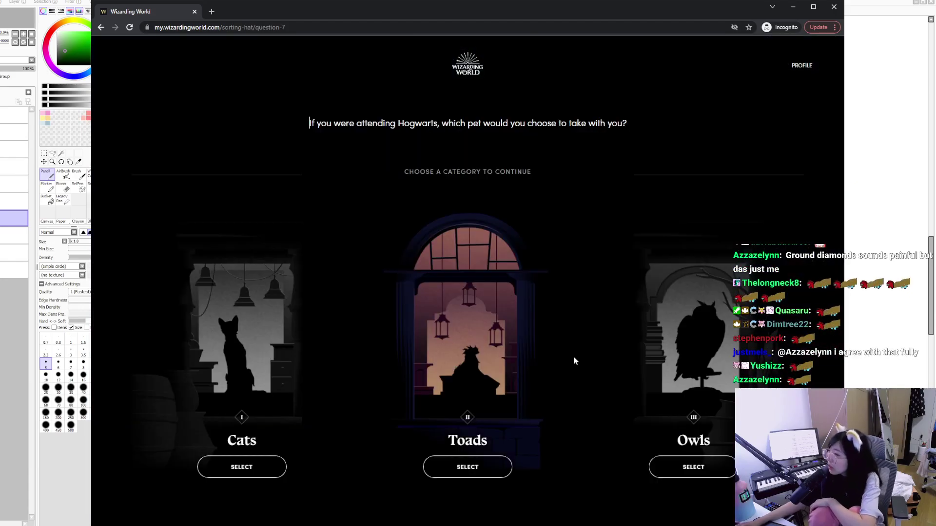
left_click(234, 464)
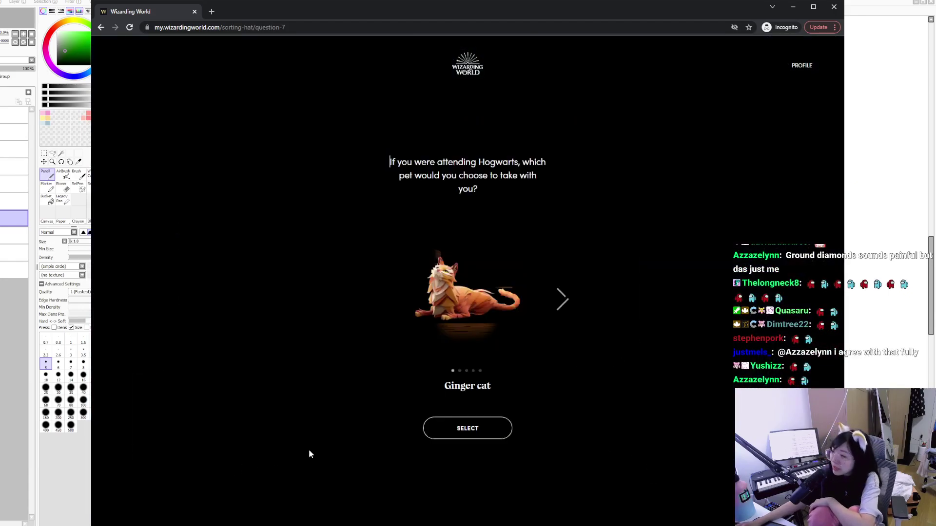
left_click(562, 300)
left_click(563, 307)
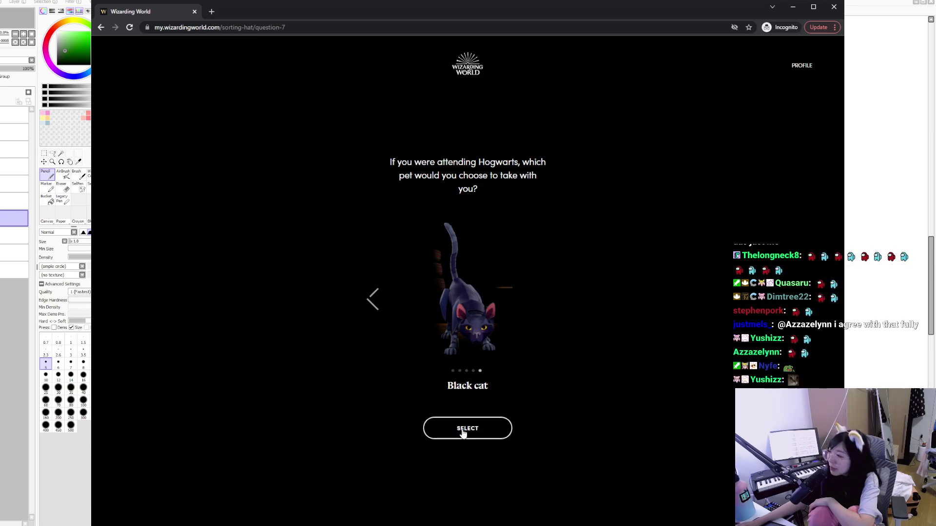
left_click(462, 434)
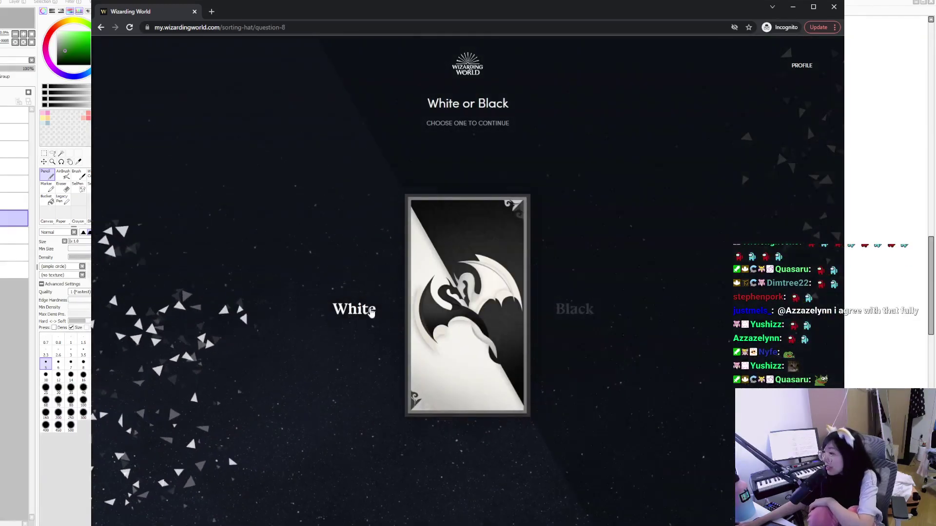
left_click(361, 309)
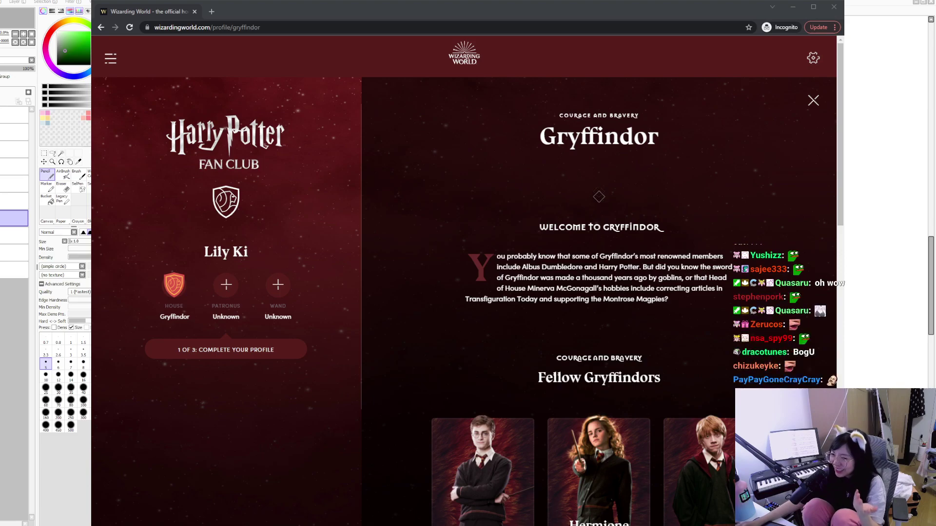
Step: Return to the profile showing Gryffindor as the house and begin the Patronus quiz
key("alt+Tab")
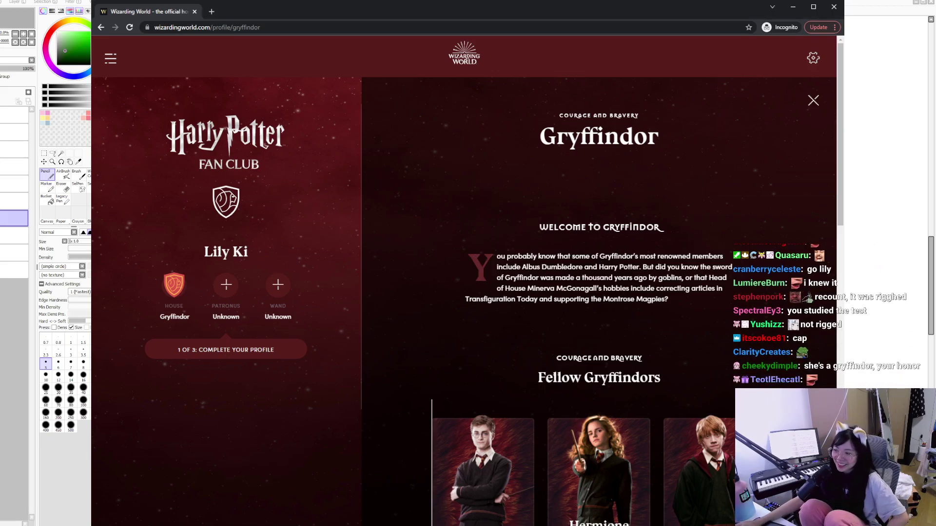
left_click(121, 476)
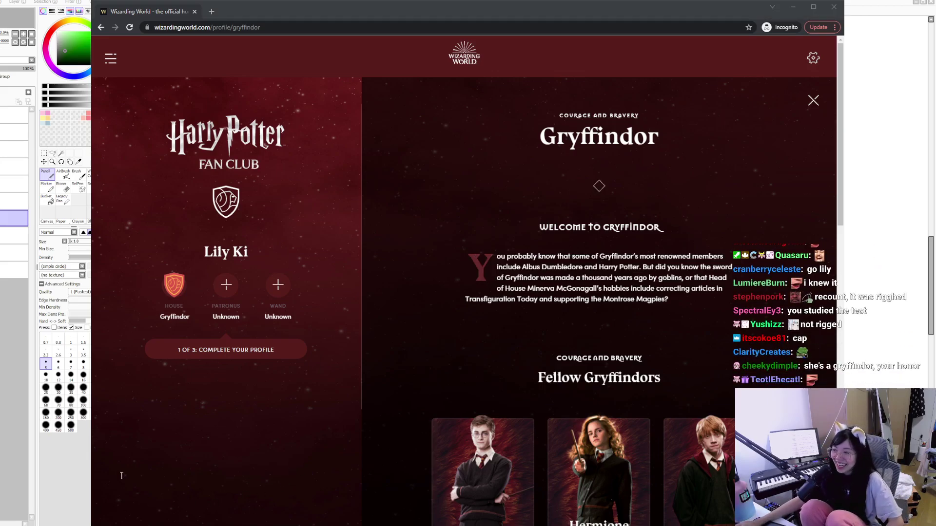
left_click(298, 466)
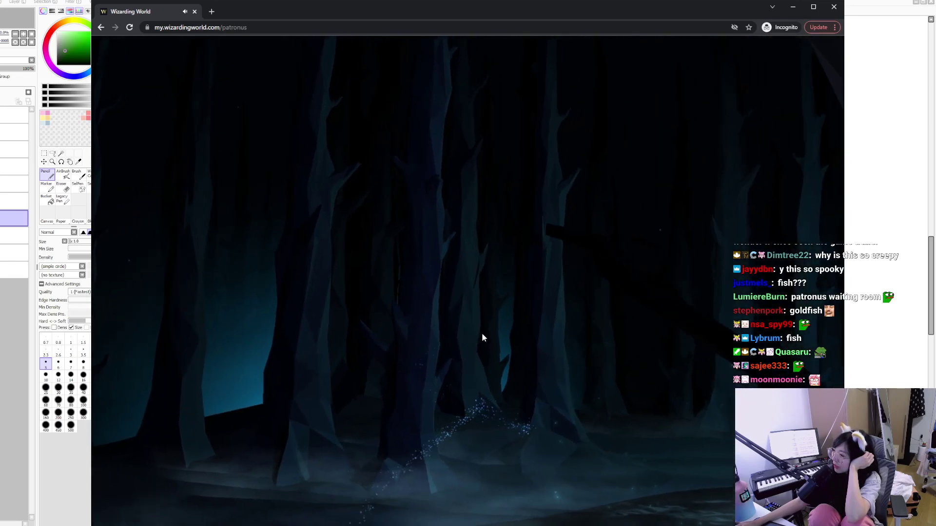
Step: Cast the Patronus across the forest, revealing a Beagle, and return to the profile
mouse_move(500, 355)
left_mouse_down()
mouse_move(475, 243)
mouse_move(213, 512)
left_mouse_up()
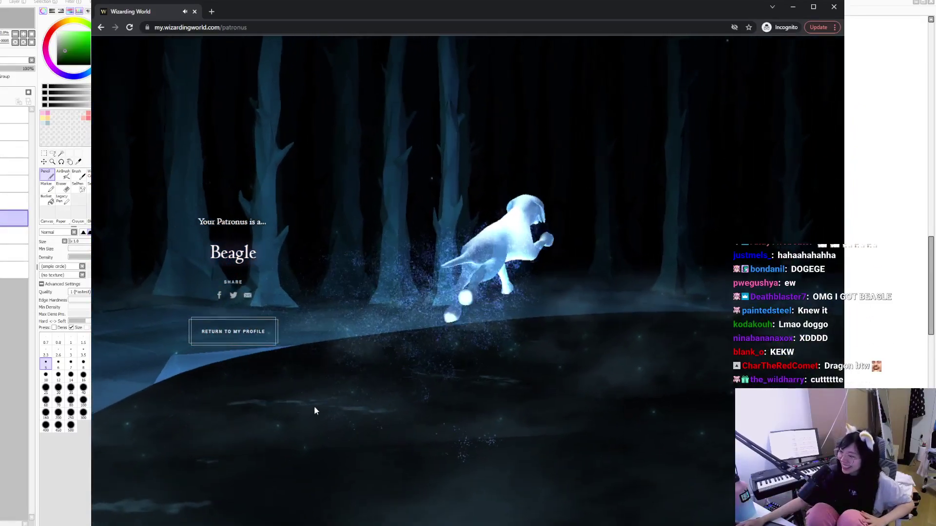
left_click(233, 332)
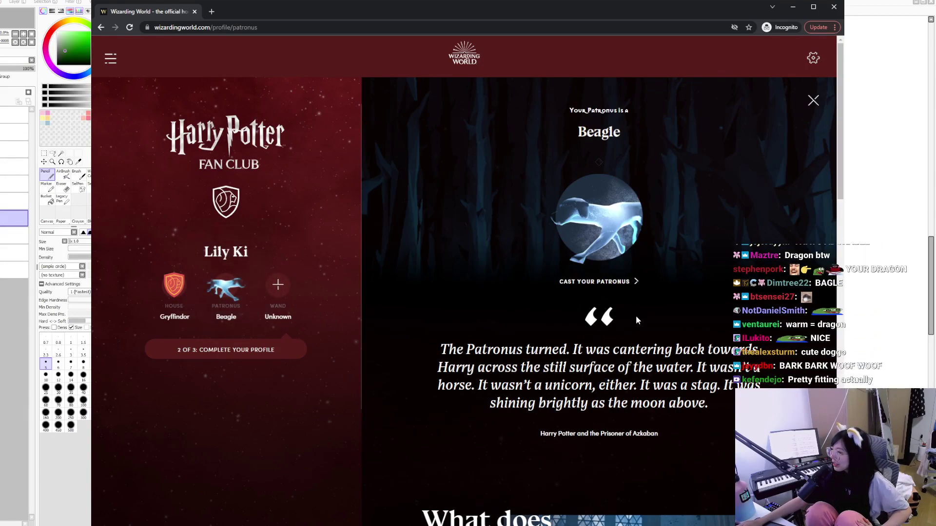
scroll(636, 315, "down", 7)
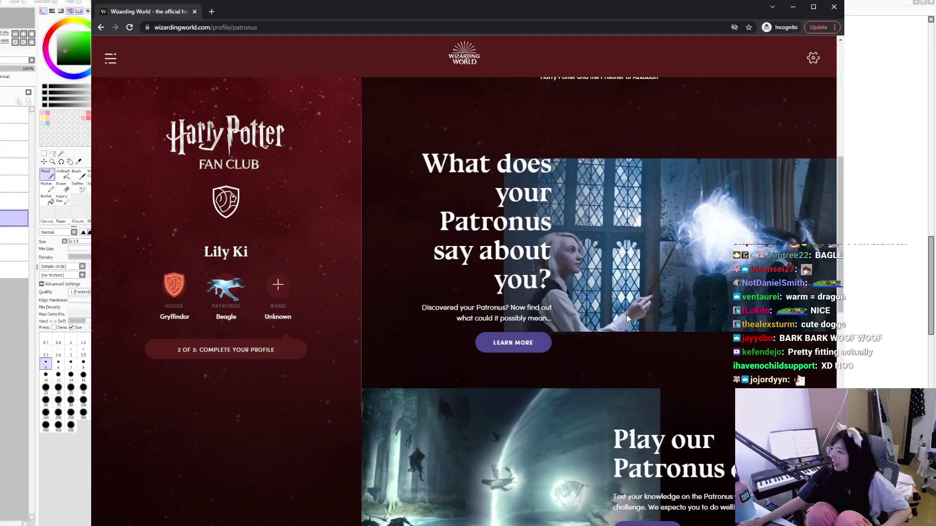
scroll(627, 315, "down", 4)
scroll(576, 332, "up", 4)
left_click(513, 343)
scroll(629, 254, "down", 6)
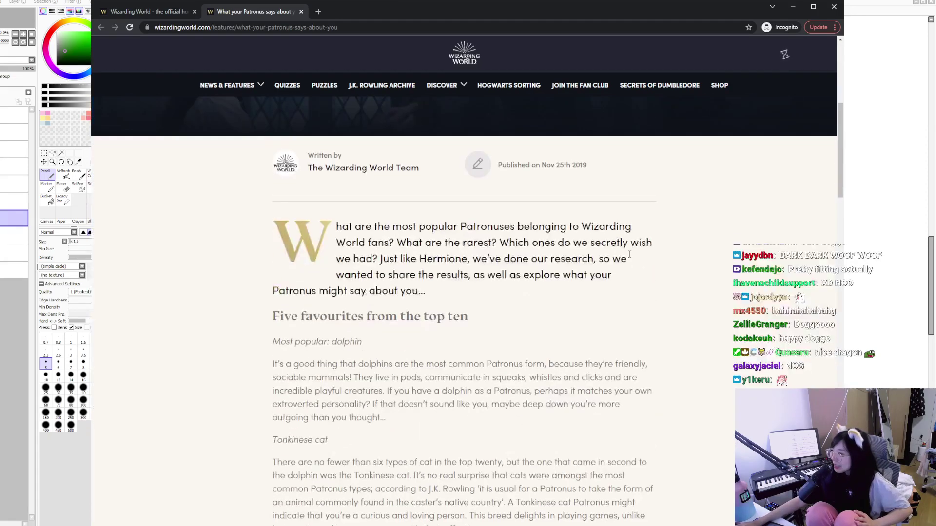
scroll(630, 254, "down", 8)
scroll(499, 252, "up", 6)
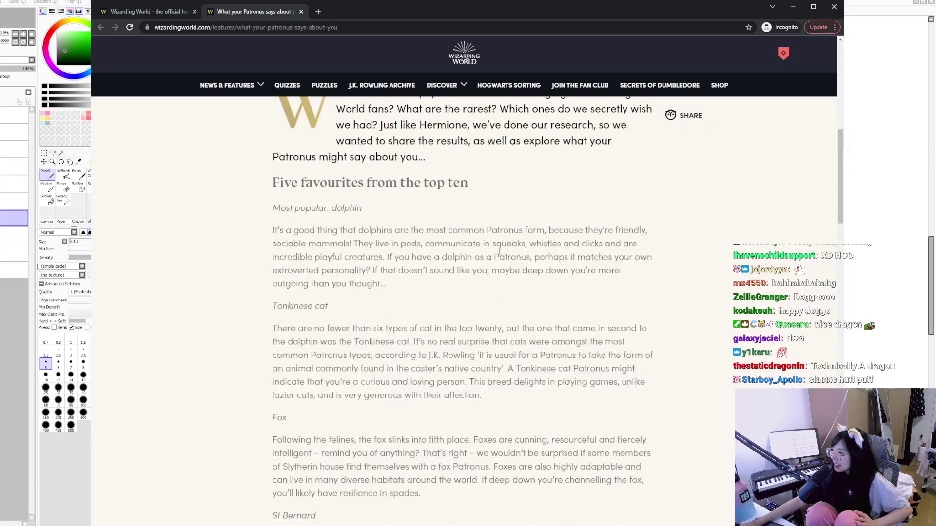
scroll(499, 252, "down", 10)
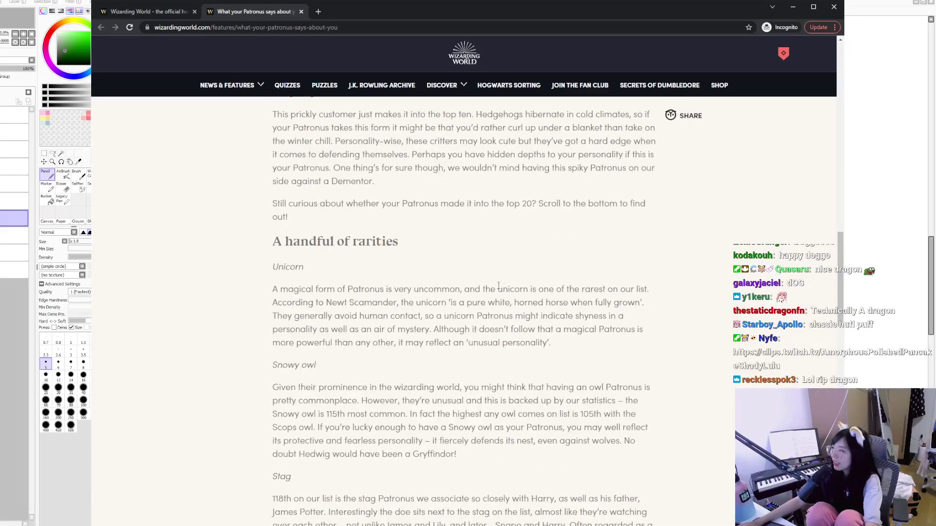
scroll(485, 291, "down", 3)
left_click_drag(482, 227, 302, 187)
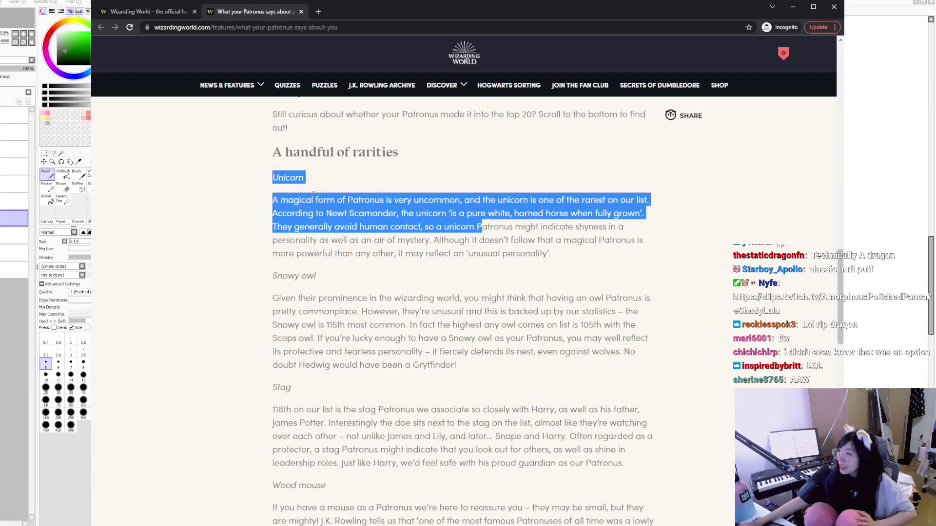
left_click(314, 193)
scroll(366, 291, "down", 8)
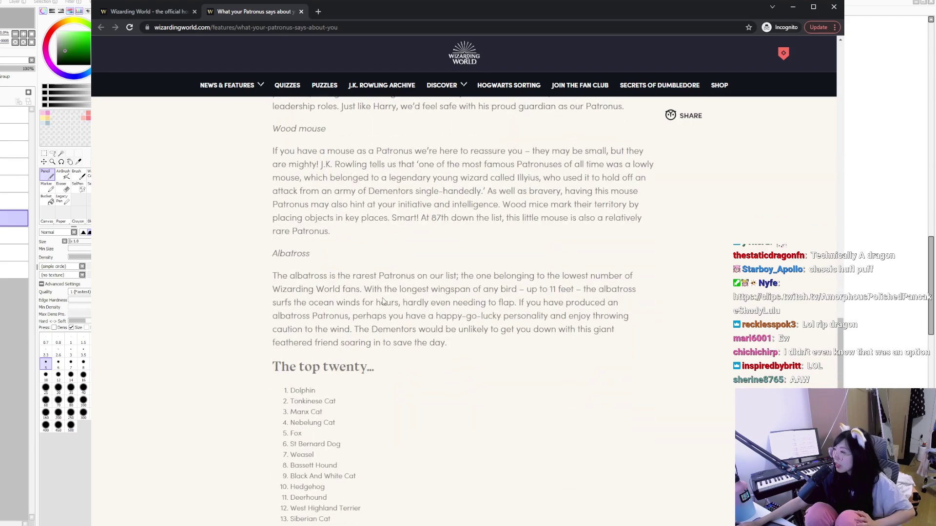
left_click_drag(288, 276, 445, 303)
scroll(385, 345, "down", 3)
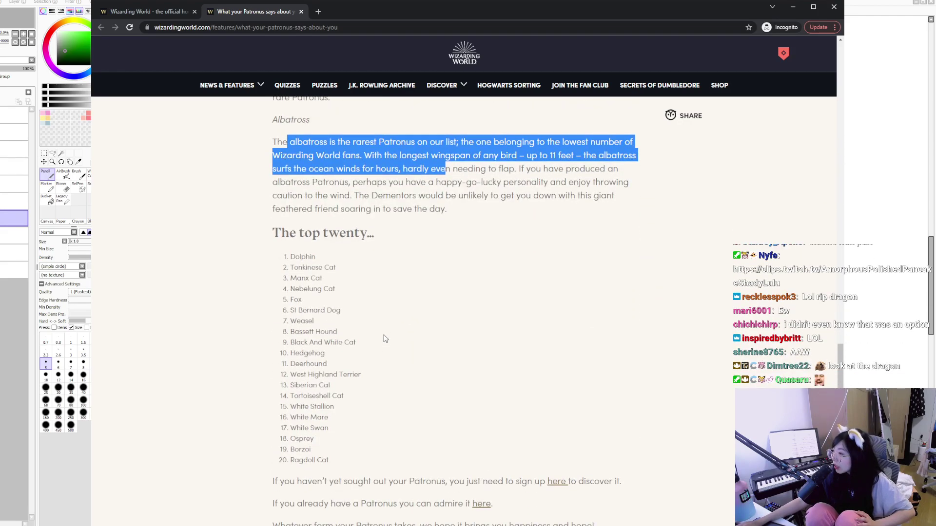
scroll(386, 339, "down", 1)
scroll(385, 338, "down", 6)
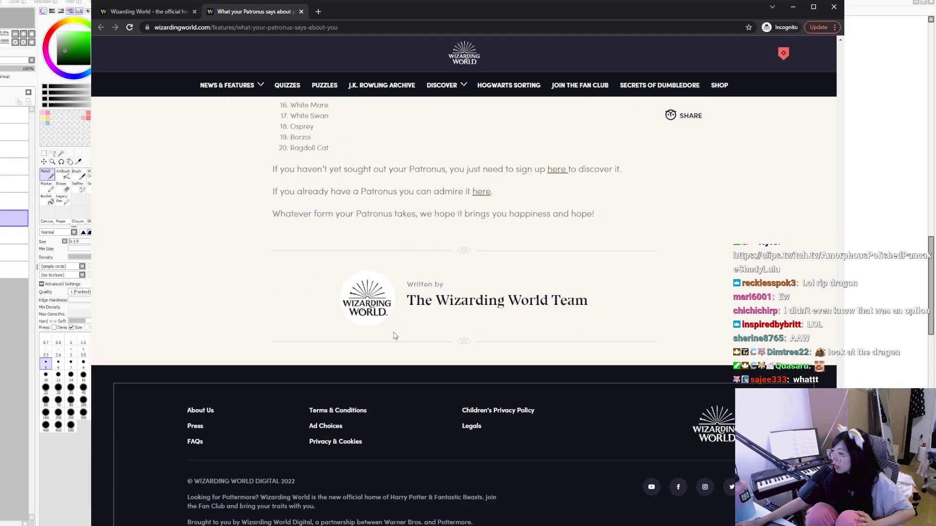
scroll(372, 345, "up", 20)
left_click_drag(386, 360, 277, 332)
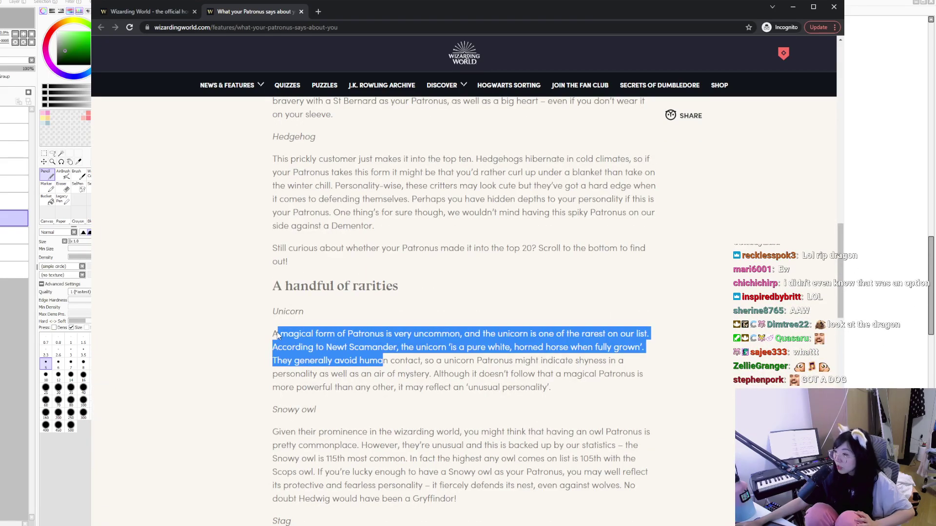
scroll(355, 316, "down", 11)
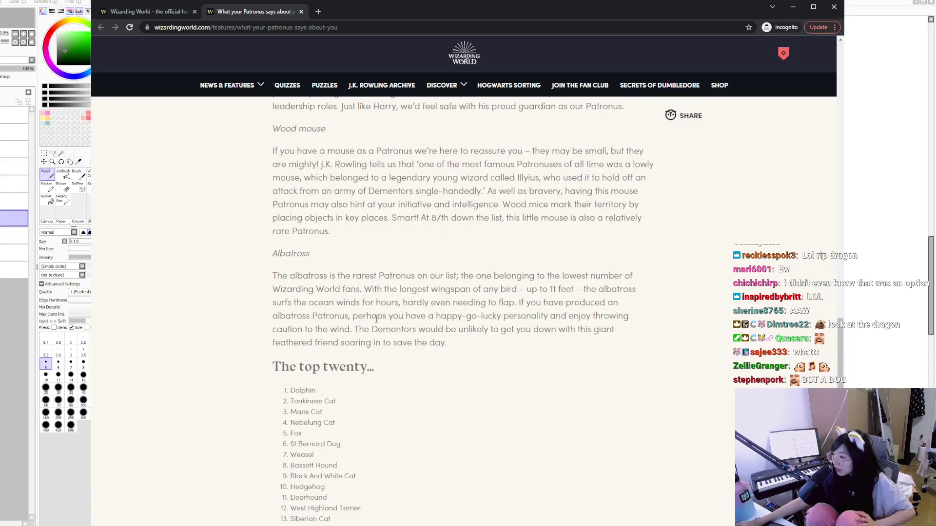
scroll(359, 320, "up", 20)
scroll(391, 302, "up", 10)
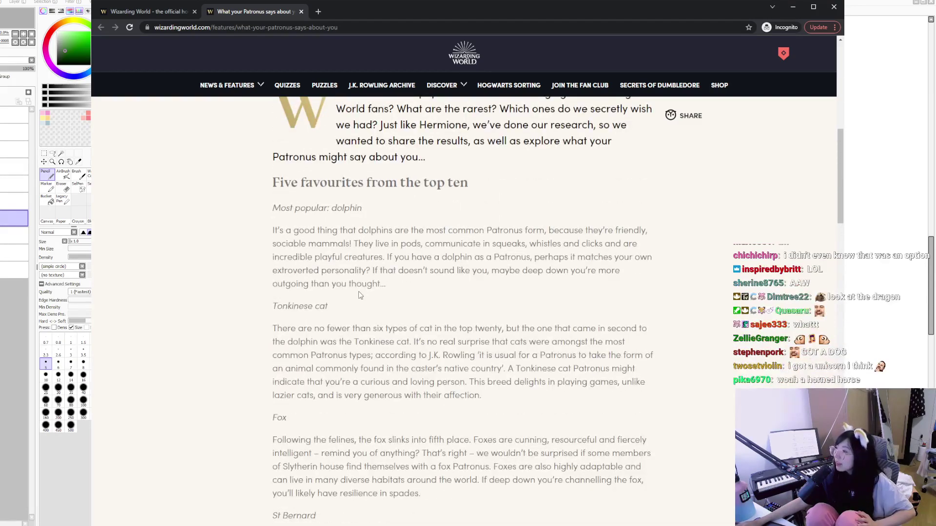
left_click(300, 11)
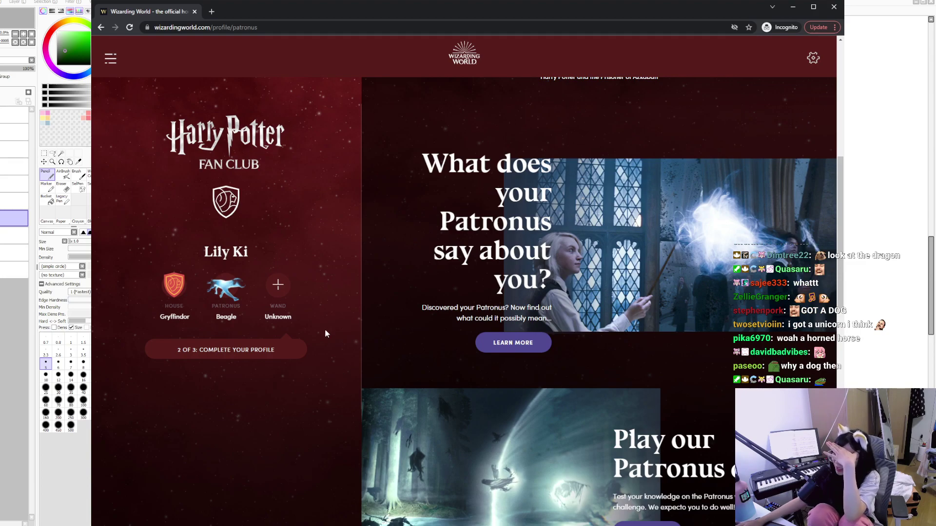
left_click(278, 286)
left_click(561, 360)
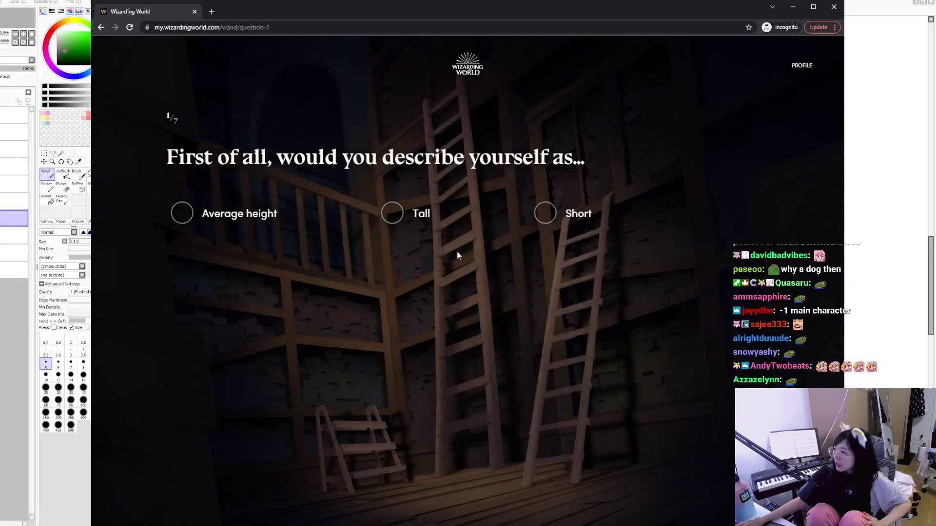
left_click(182, 215)
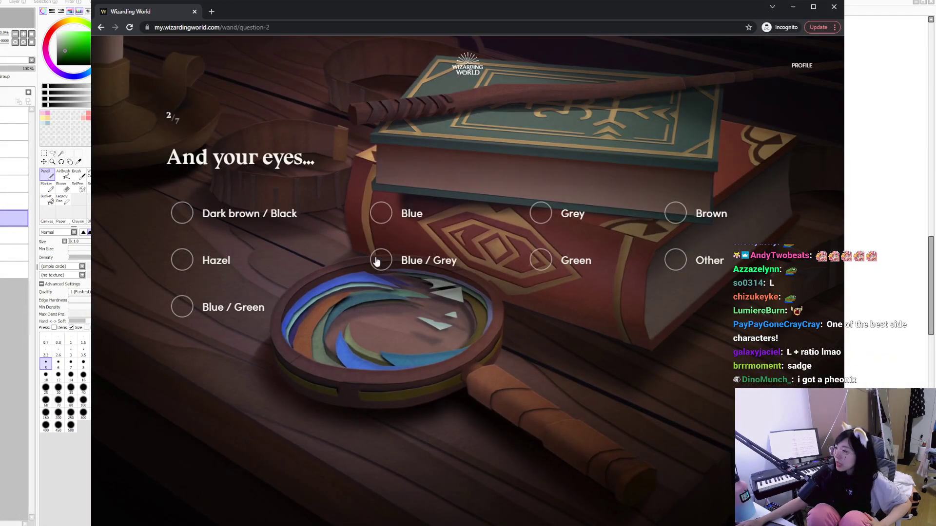
left_click(182, 213)
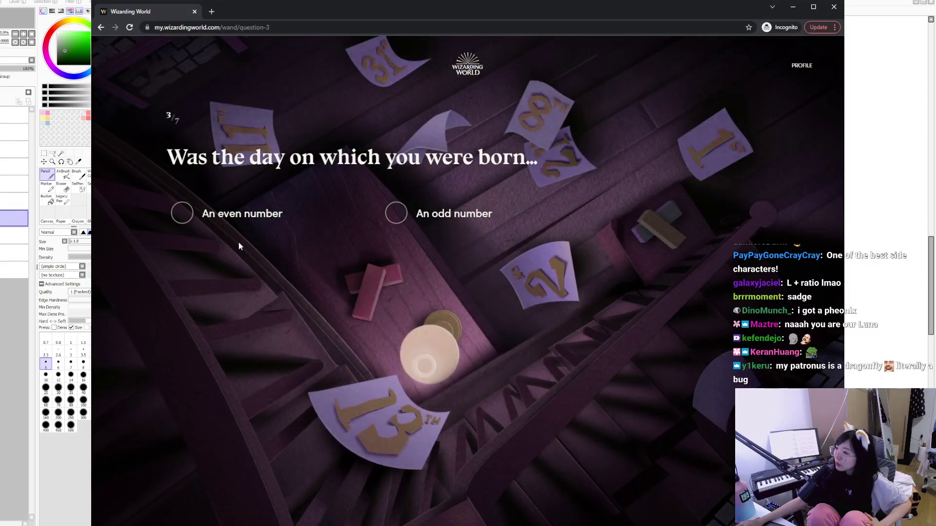
left_click(180, 211)
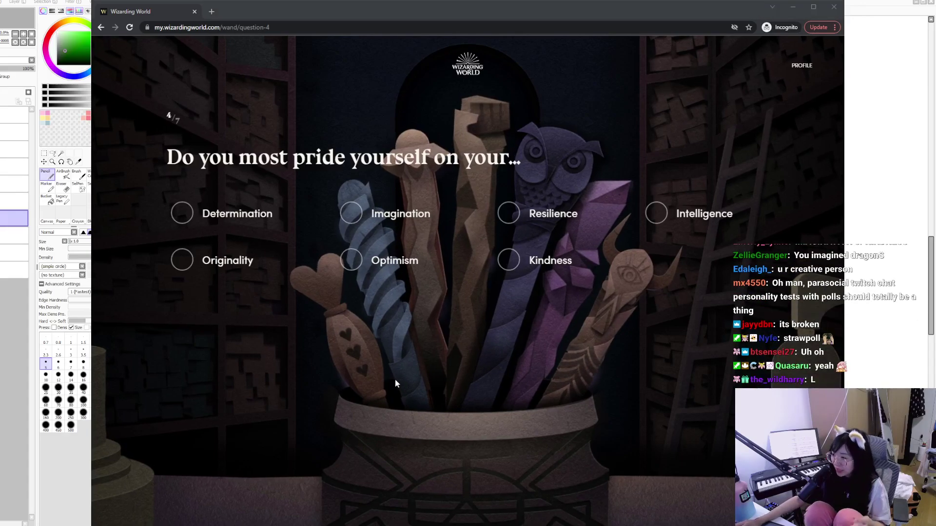
left_click(468, 297)
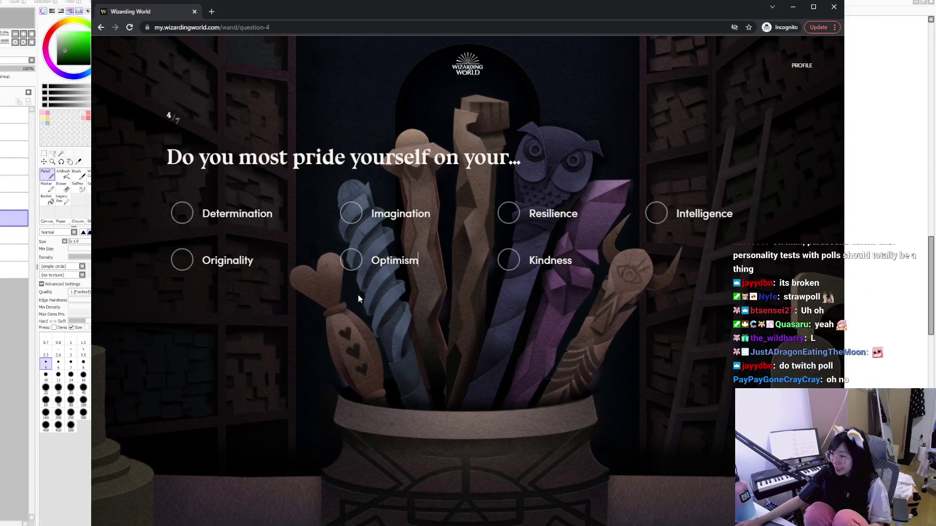
Step: Answer Imagination to the pride question so the wand quiz reaches question 5 of 7
left_click(59, 336)
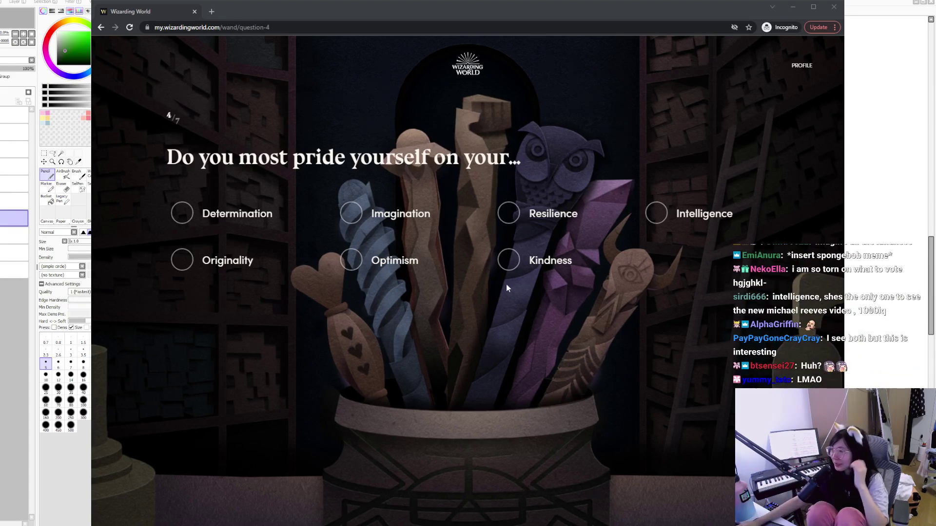
left_click(390, 214)
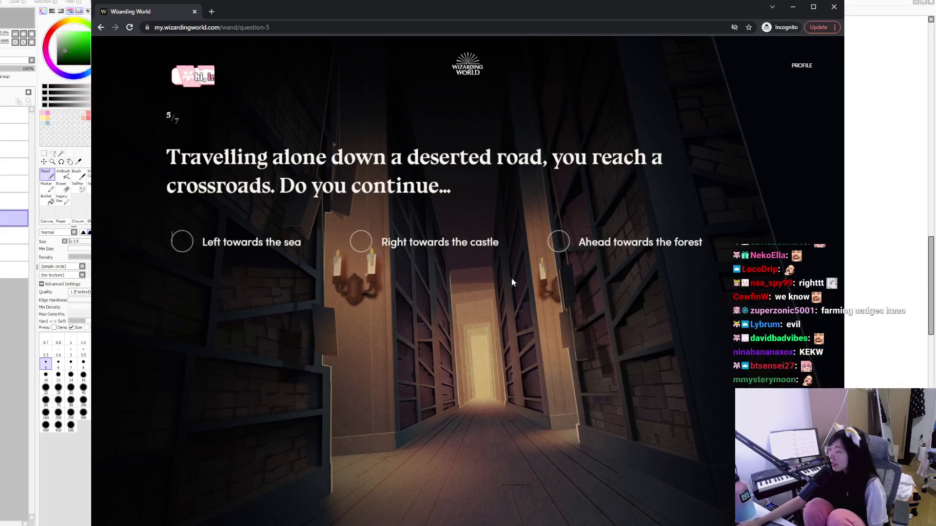
Step: Answer 'Ahead towards the forest' and 'Isolation' to advance the wand quiz to question 7
left_click(561, 246)
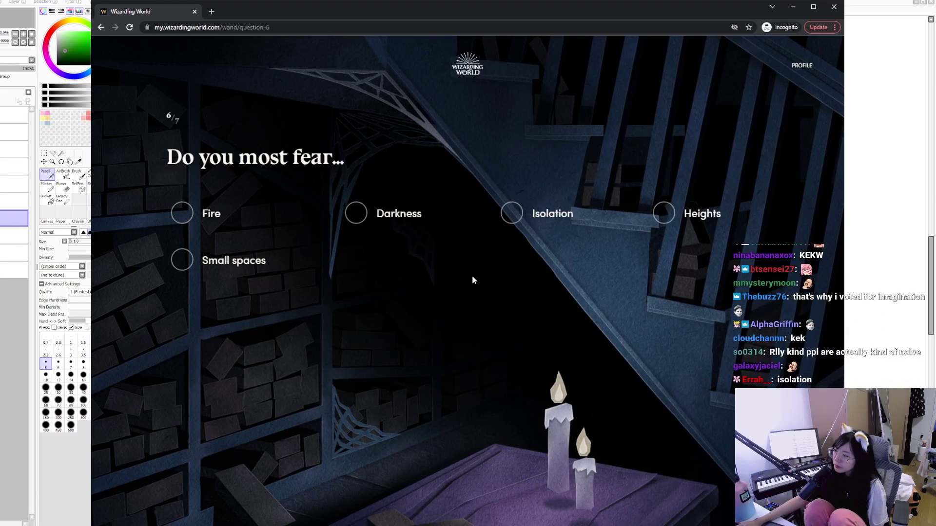
left_click(515, 214)
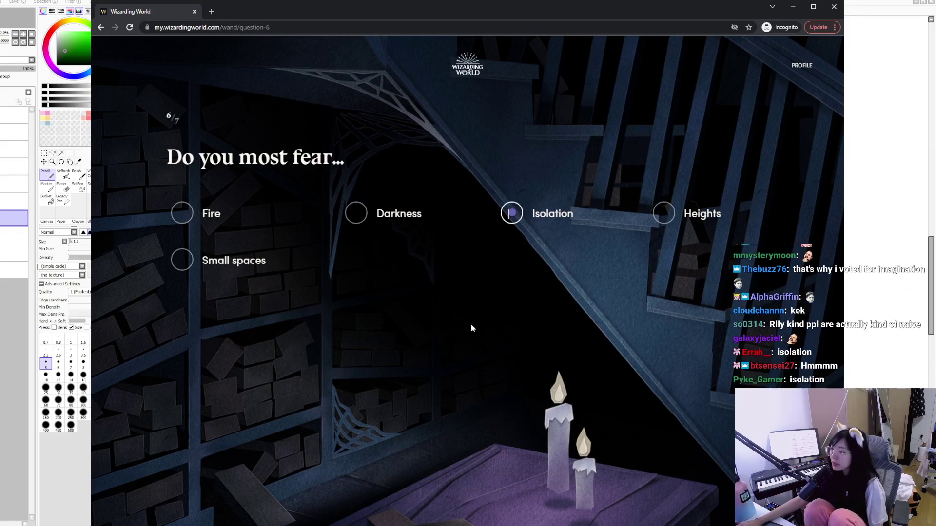
left_click(93, 515)
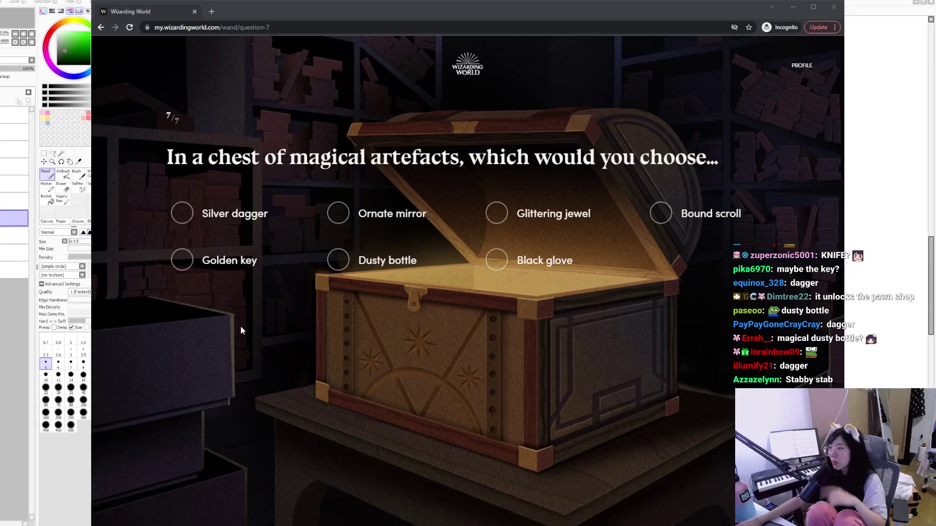
left_click(246, 331)
Step: Pick Silver dagger on question 7 and submit the wand quiz, yielding an English Oak wand
left_click(182, 214)
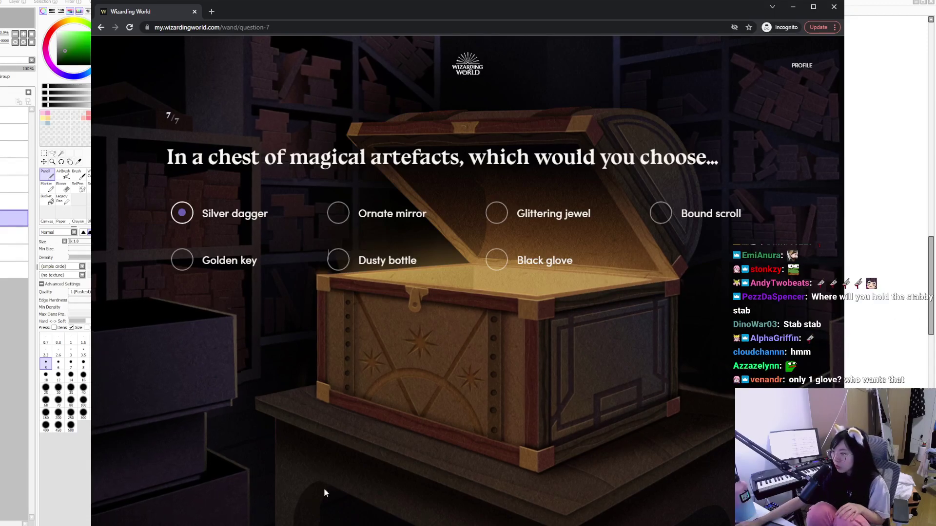
left_click(328, 254)
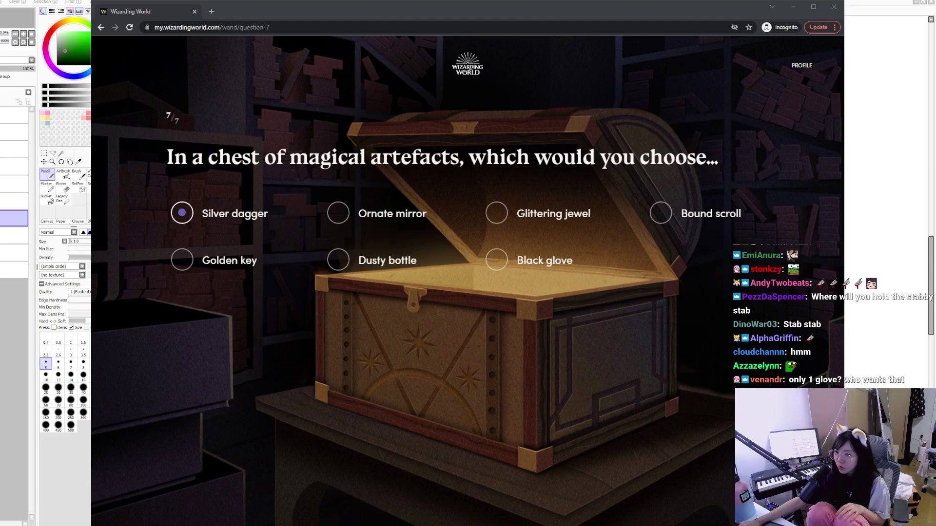
key("alt+Tab")
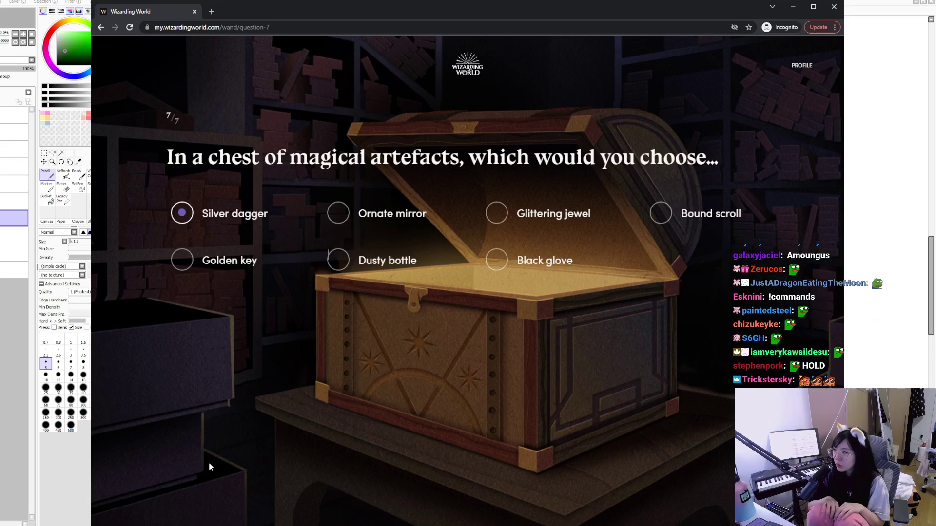
mouse_move(342, 447)
left_mouse_down()
mouse_move(477, 428)
mouse_move(336, 434)
left_mouse_up()
left_click(423, 448)
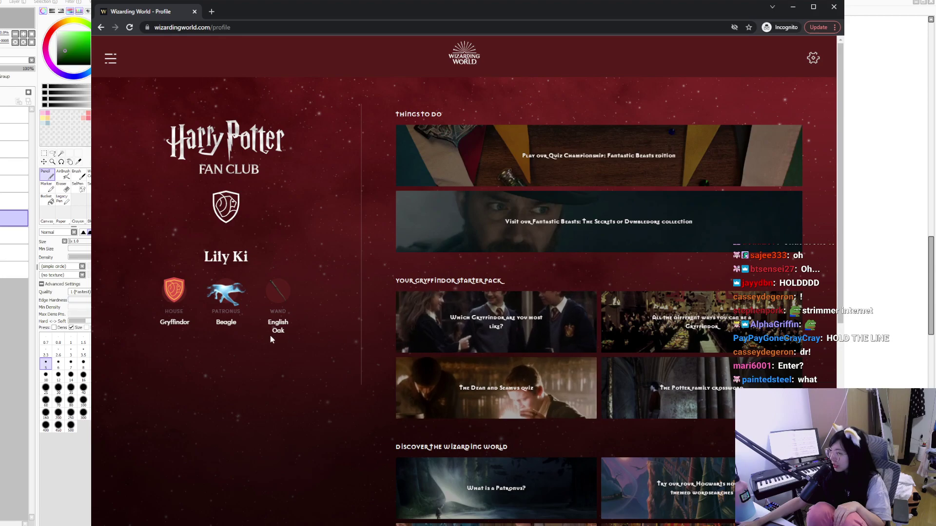
Step: Open the wand details: English oak, Phoenix core, 12½ inches, surprisingly swishy flexibility
left_click(279, 302)
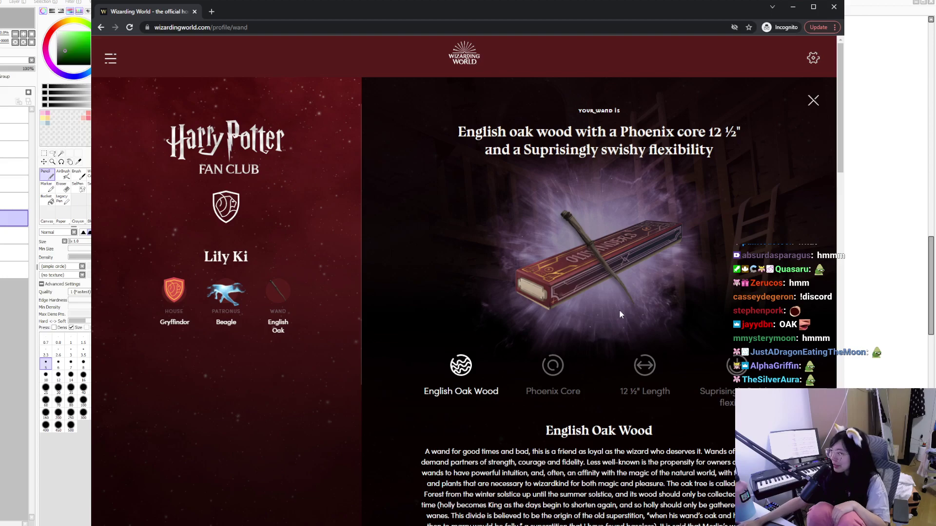
scroll(620, 314, "down", 4)
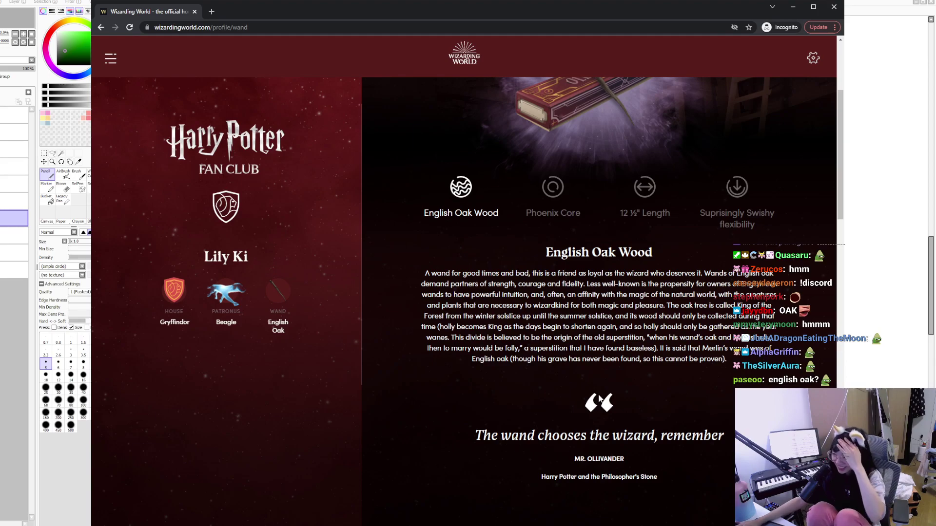
scroll(603, 400, "up", 2)
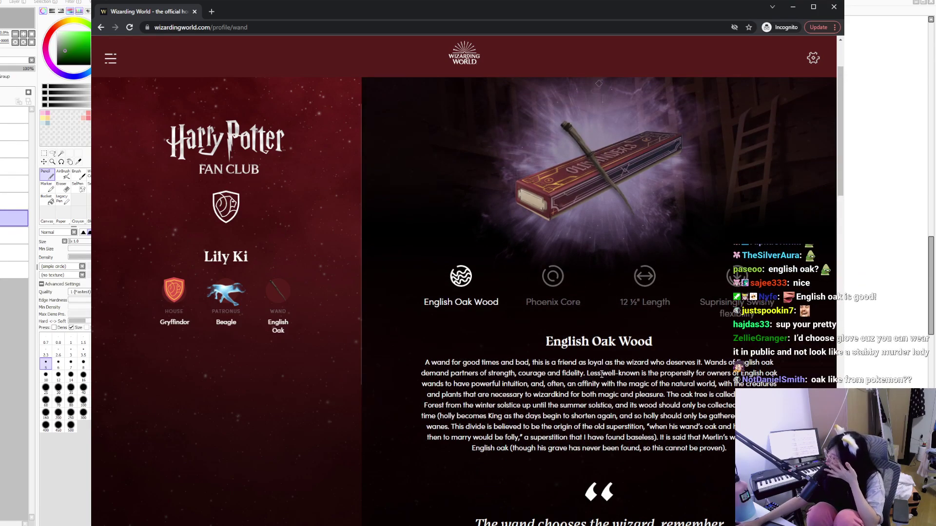
scroll(603, 374, "down", 7)
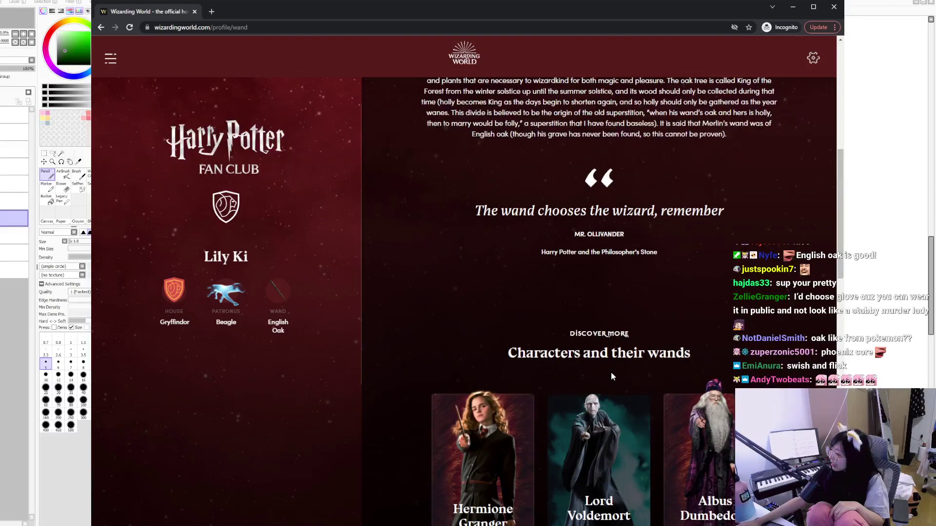
scroll(610, 372, "down", 3)
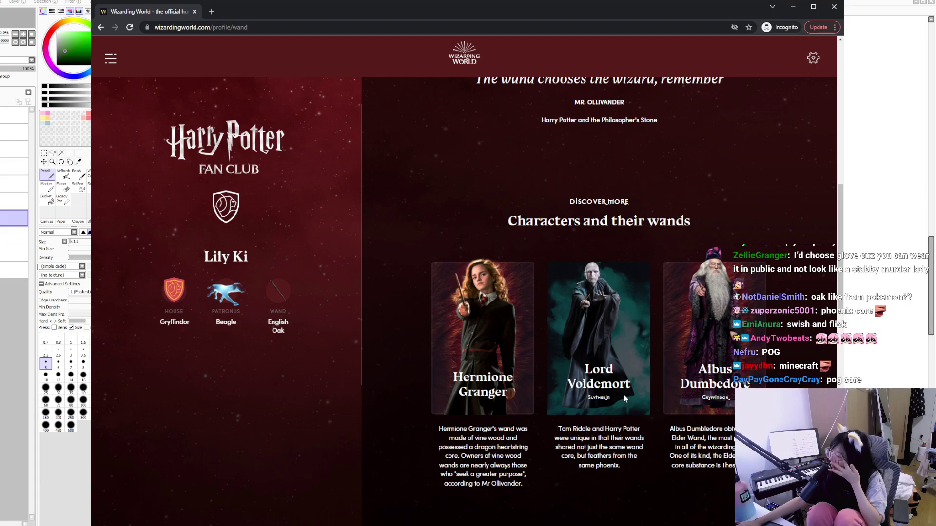
scroll(631, 388, "down", 3)
scroll(632, 403, "up", 4)
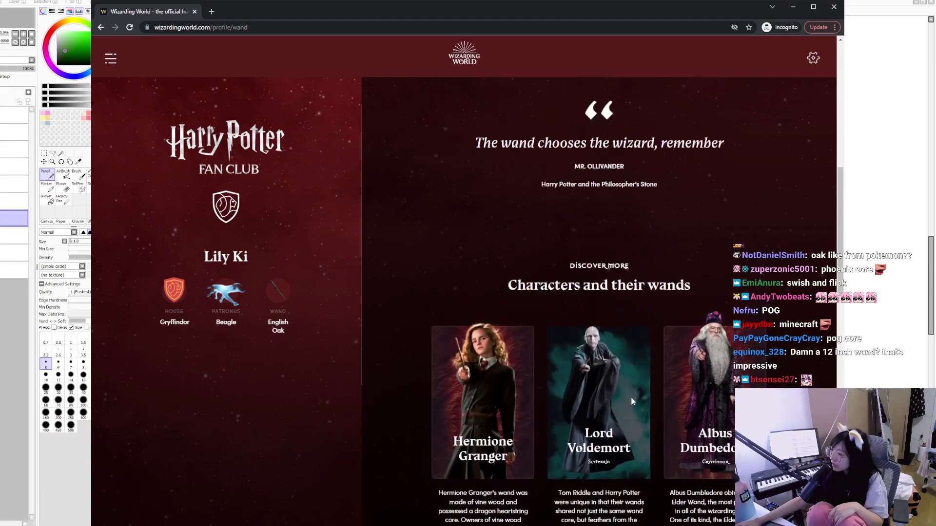
scroll(632, 403, "up", 9)
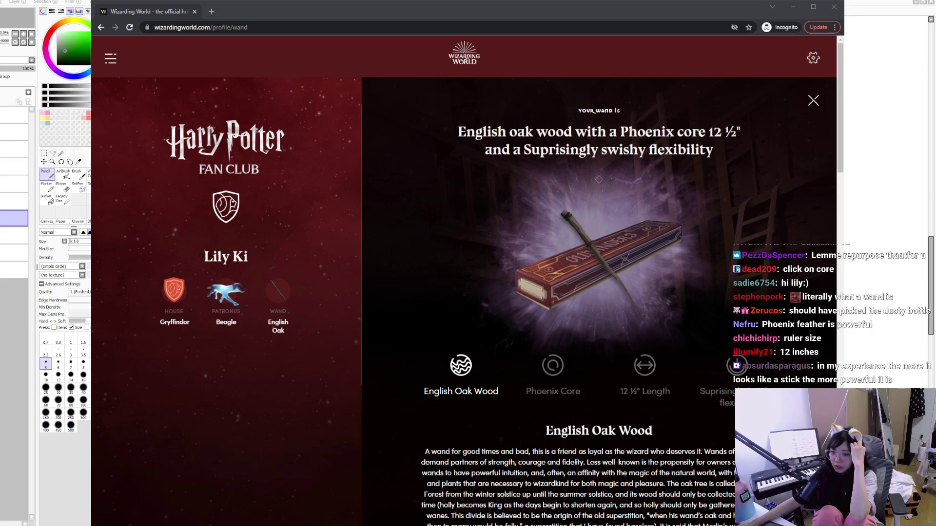
left_click(599, 180)
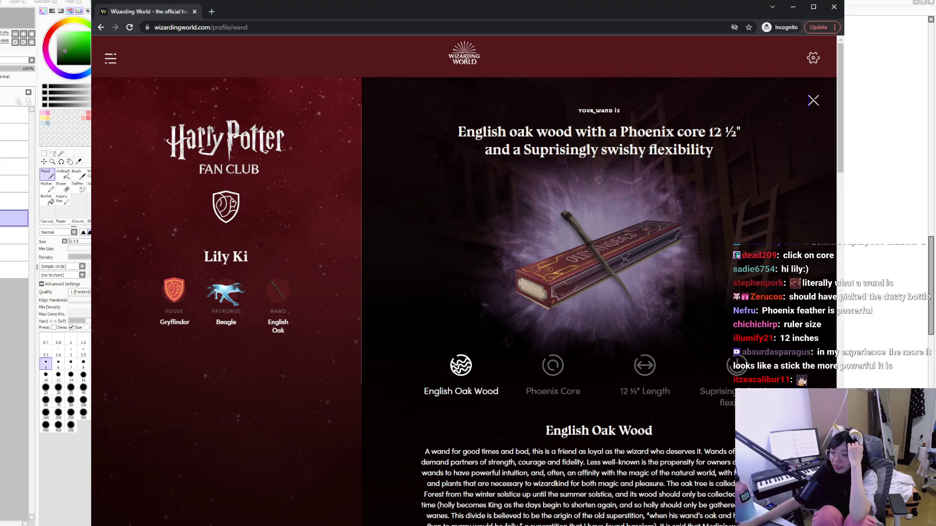
key("alt+Tab")
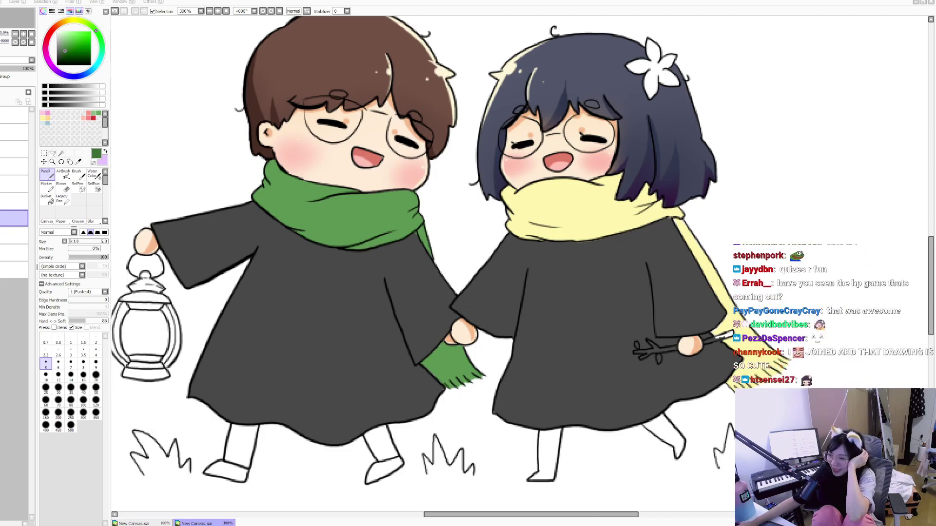
key("alt+Tab")
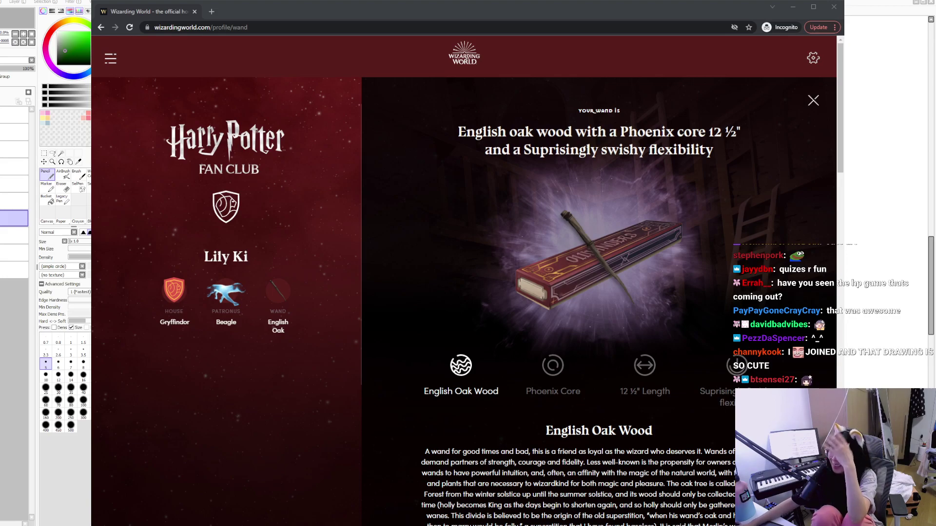
left_click(231, 43)
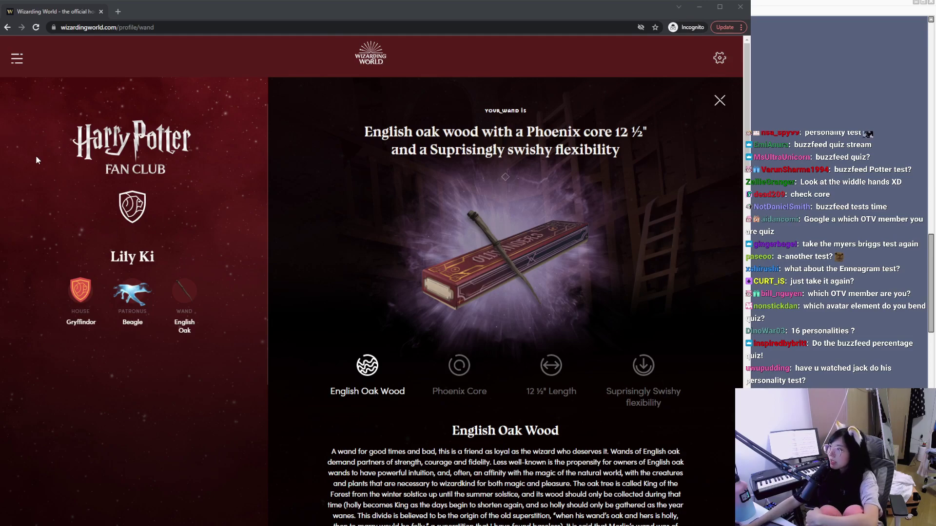
Step: Search Google for 'buzzfeed quiz' and open the BuzzFeed Quizzes result
left_click(286, 27)
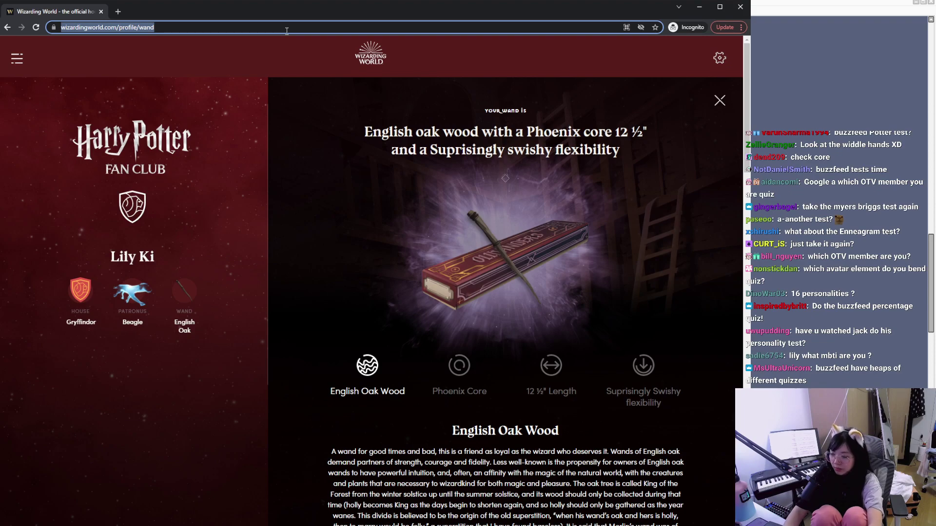
type("buzzf")
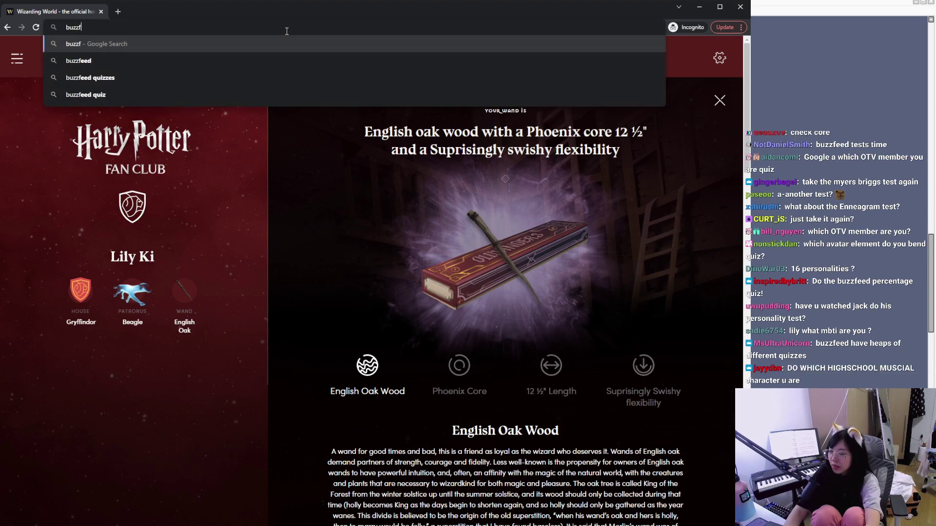
type("eed qi")
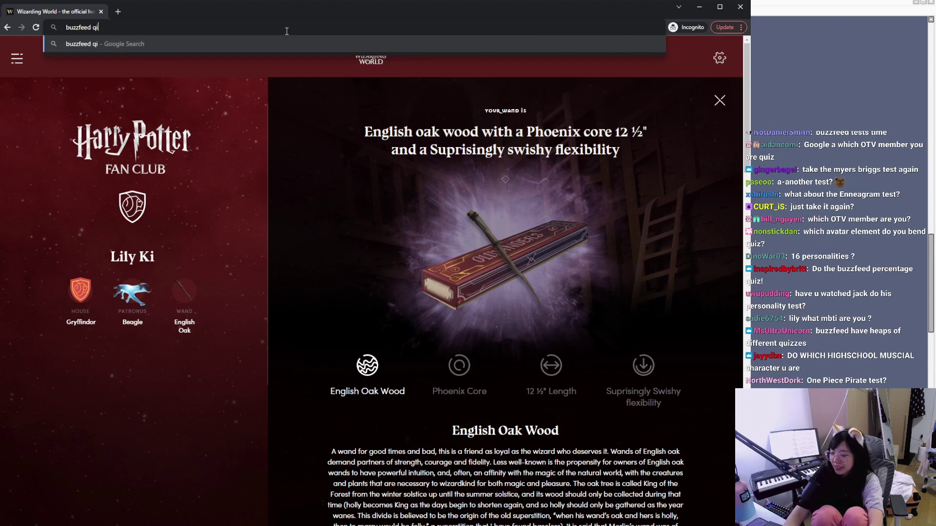
key("BackSpace")
type("uiz")
key("Return")
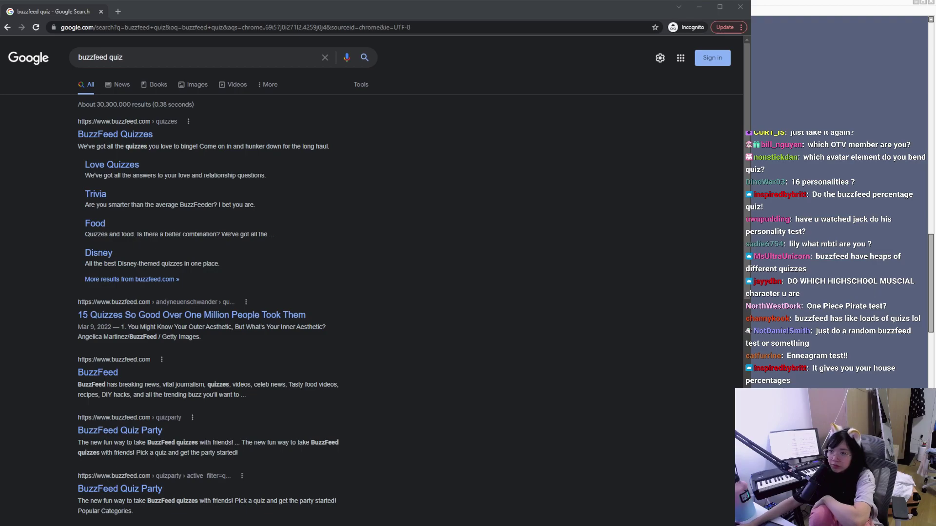
key("alt+Tab")
left_click(120, 135)
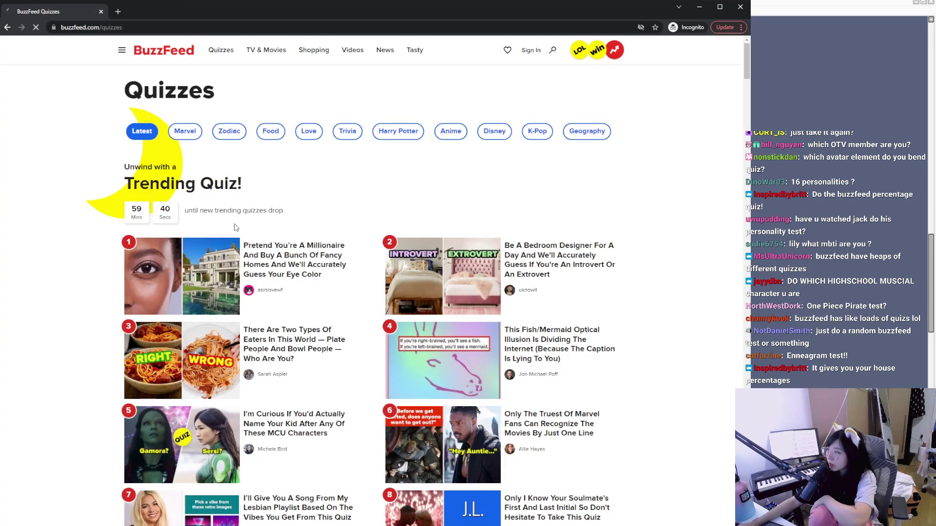
Step: Scroll through the BuzzFeed Quizzes listings and back up to the trending quizzes
scroll(236, 228, "down", 2)
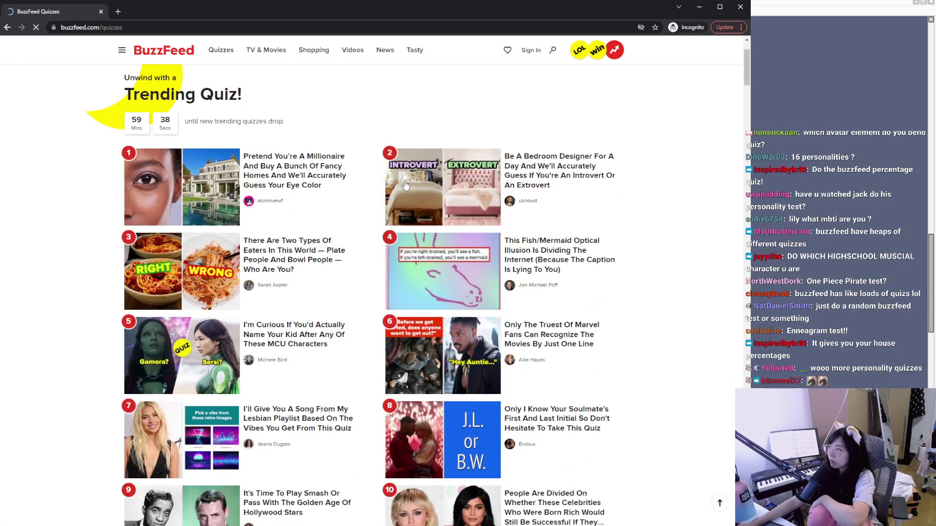
scroll(405, 186, "down", 1)
scroll(321, 205, "up", 3)
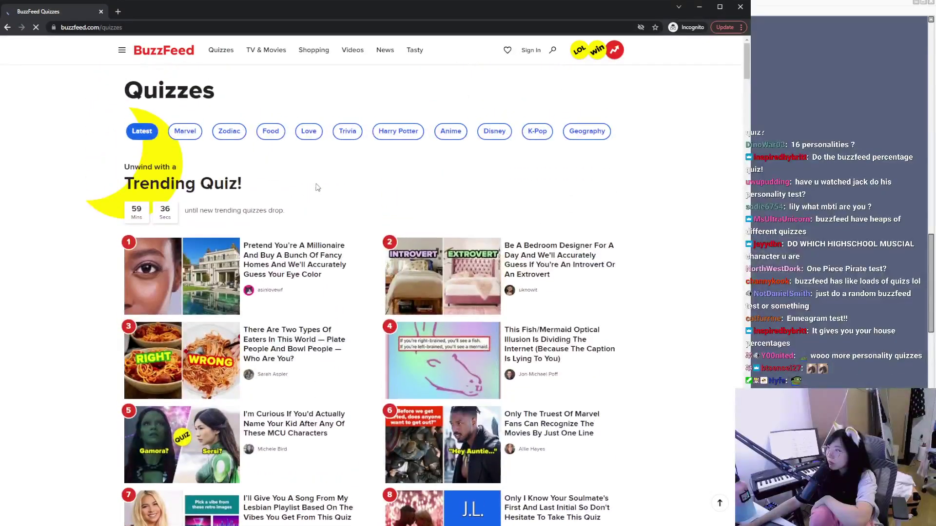
scroll(298, 251, "down", 4)
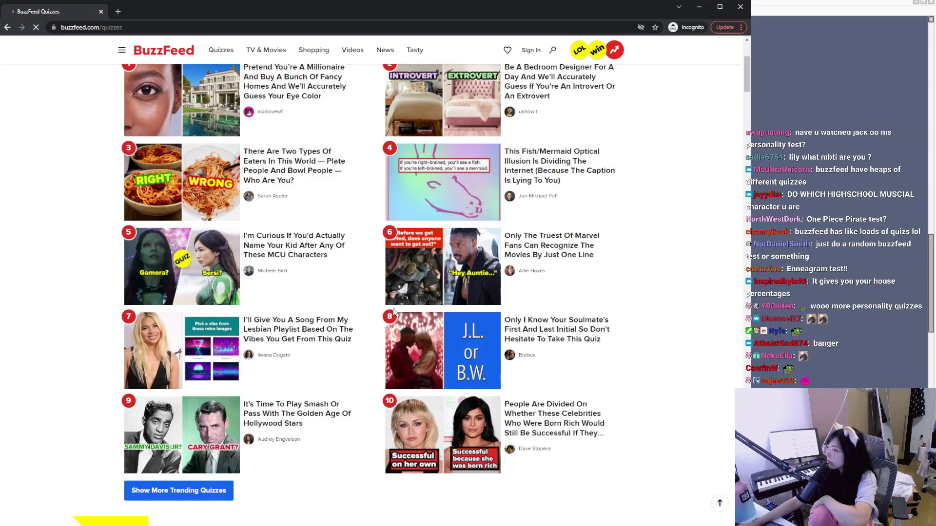
scroll(348, 324, "down", 9)
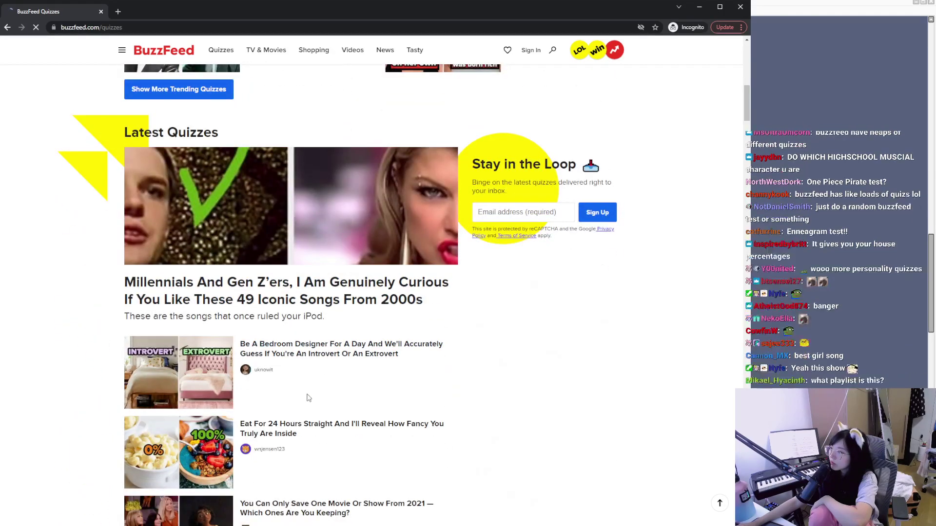
scroll(290, 394, "down", 5)
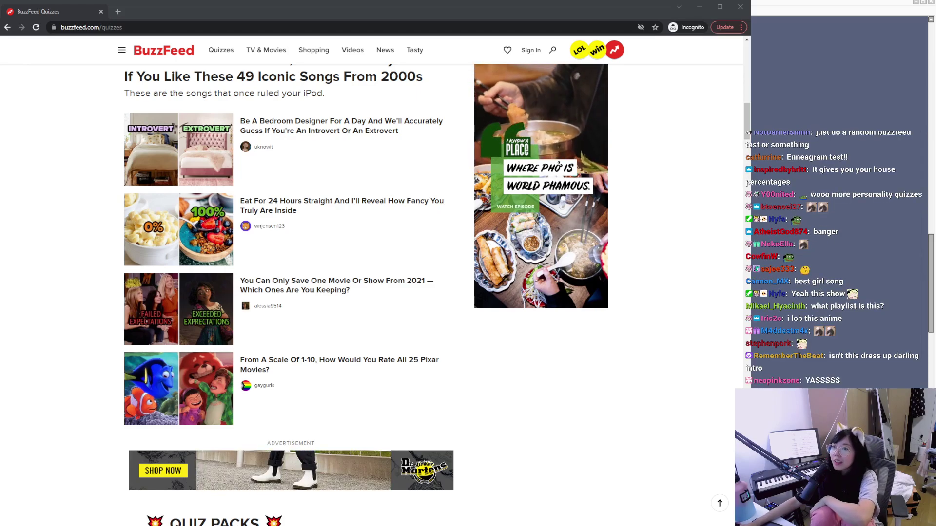
scroll(351, 285, "down", 3)
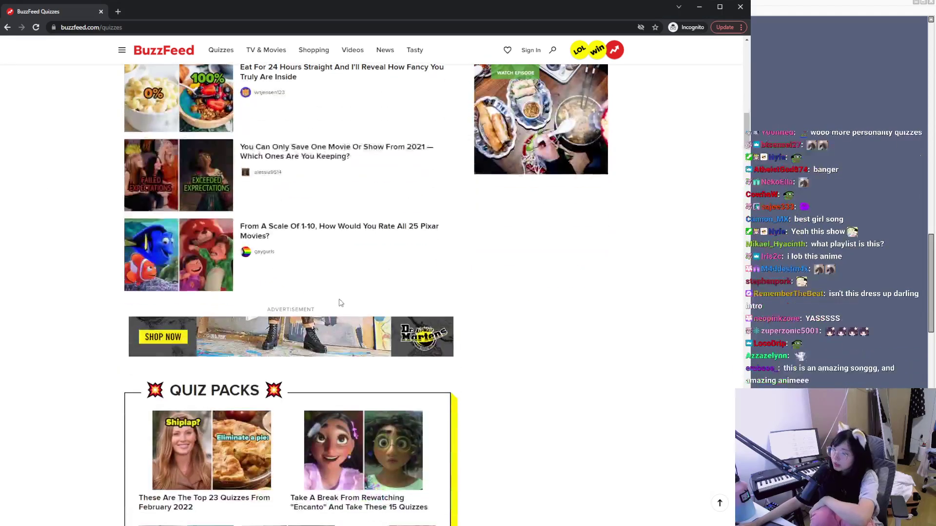
scroll(400, 298, "down", 4)
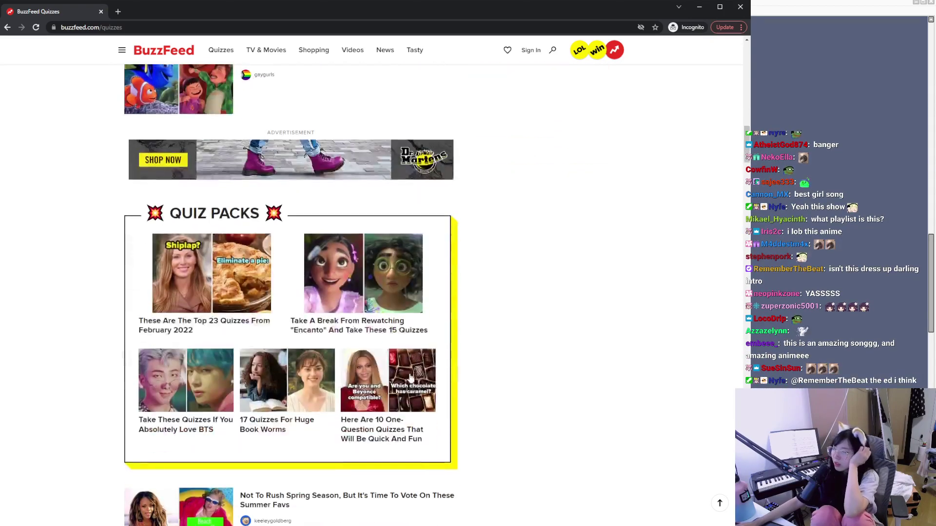
scroll(351, 375, "down", 8)
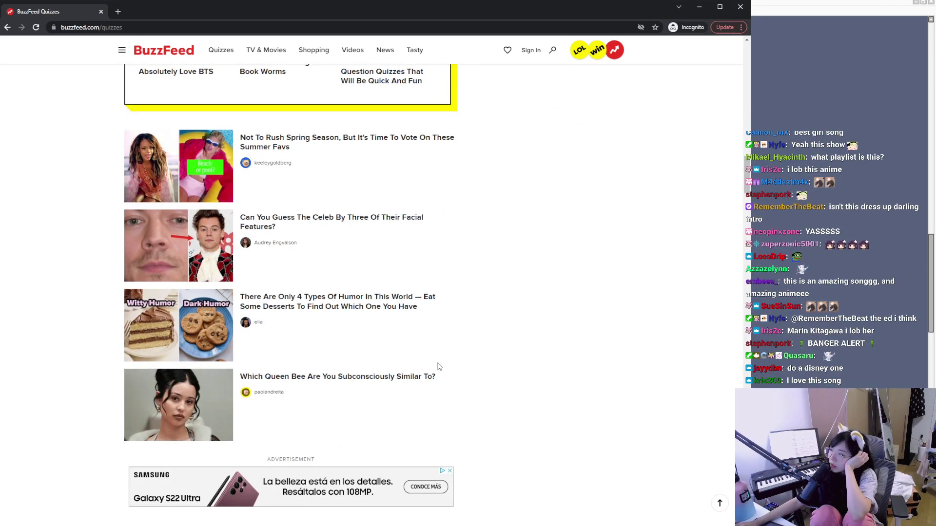
scroll(438, 366, "down", 9)
scroll(429, 351, "up", 20)
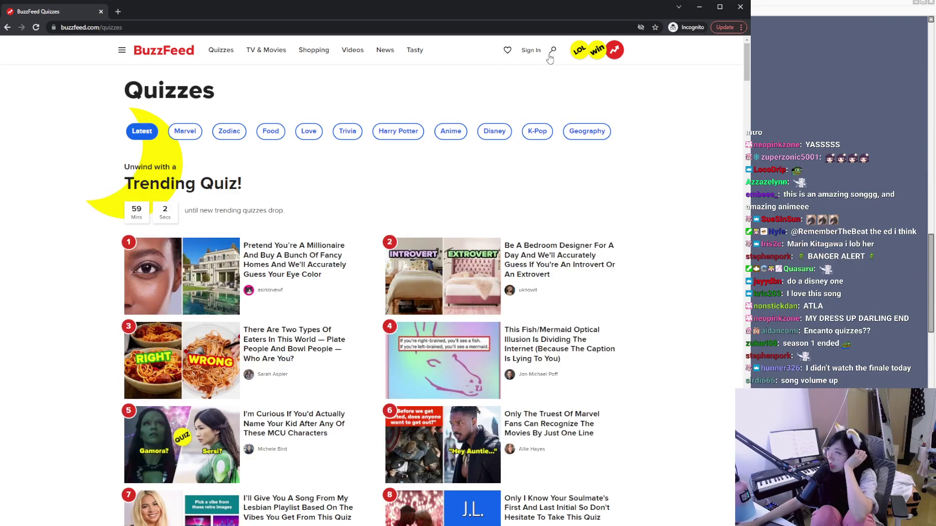
Step: Search BuzzFeed for 'encanto' and open the 'Which Encanto Sister You Embody' meals quiz
type("canto")
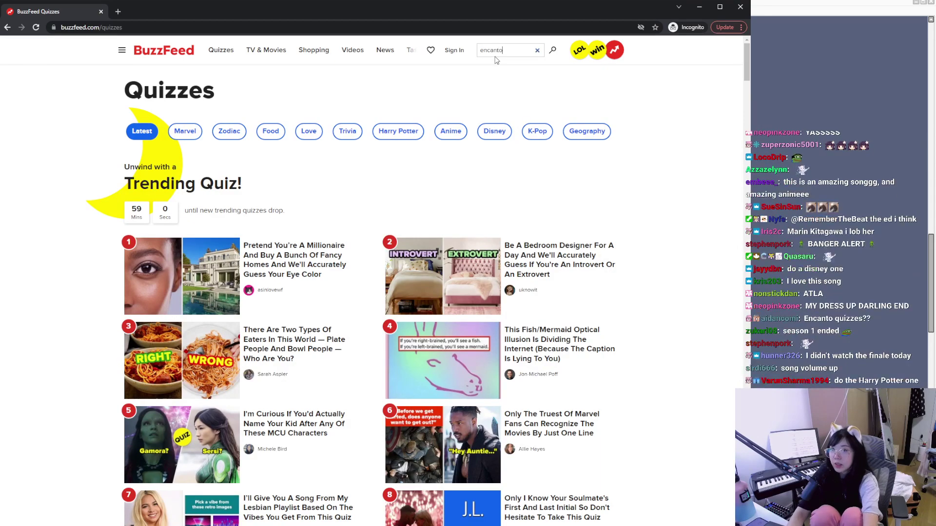
key("Return")
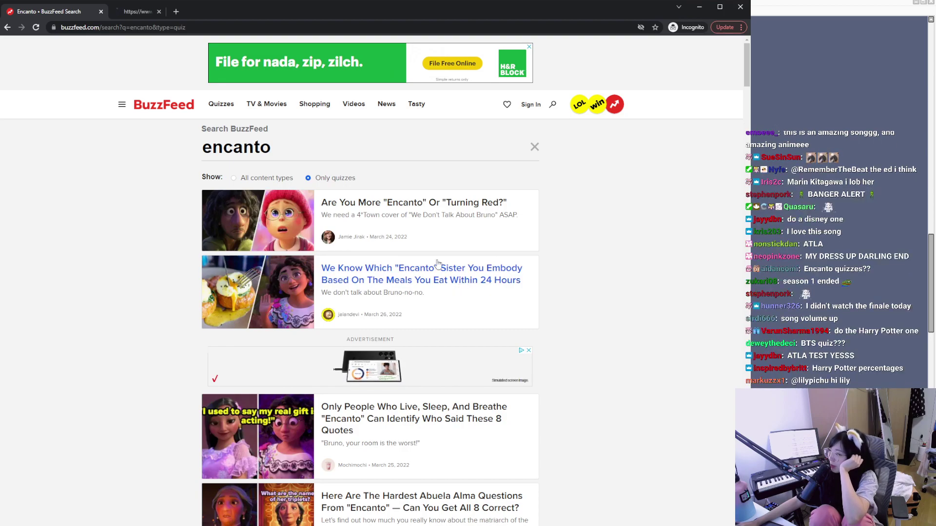
left_click(170, 7)
scroll(275, 208, "down", 5)
scroll(274, 208, "up", 3)
Step: Answer Eggs, Juice, Fruit, Burritos, Bananas, Pasta and Ice cream to get Isabela
scroll(254, 293, "down", 4)
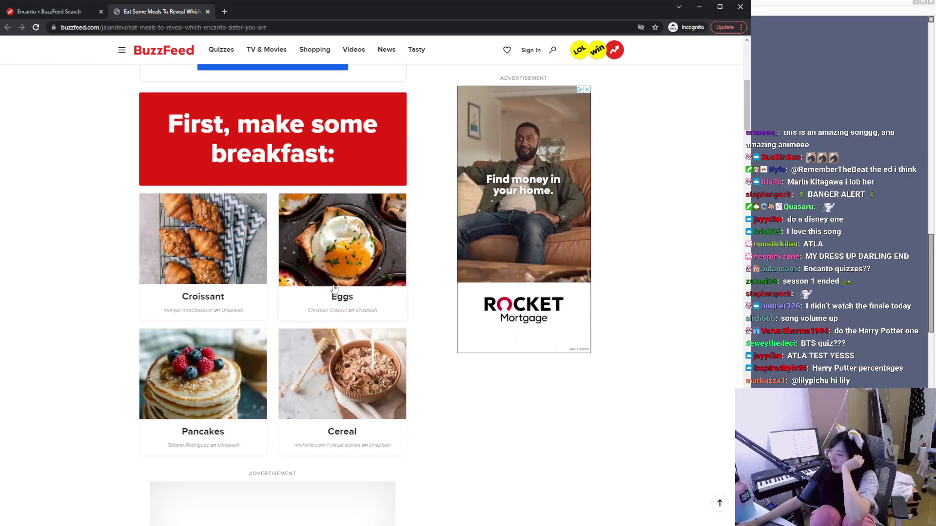
left_click(344, 258)
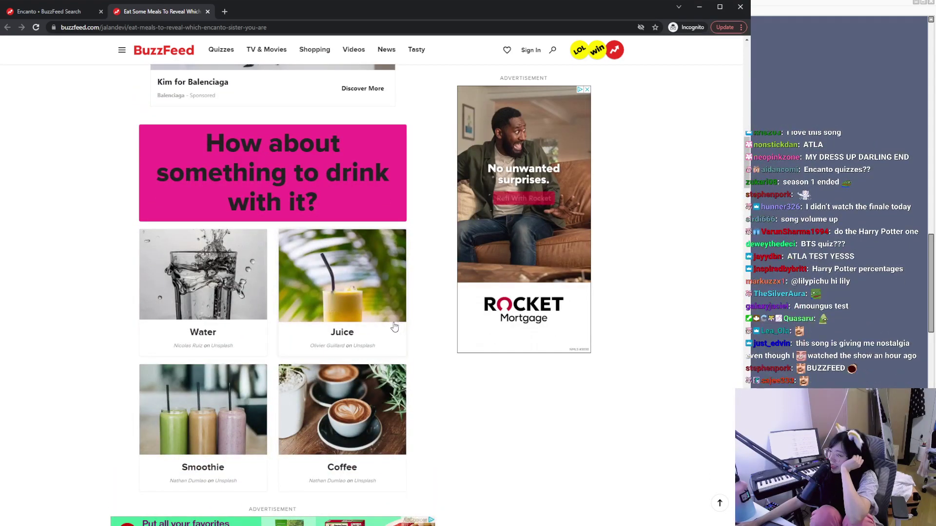
left_click(394, 327)
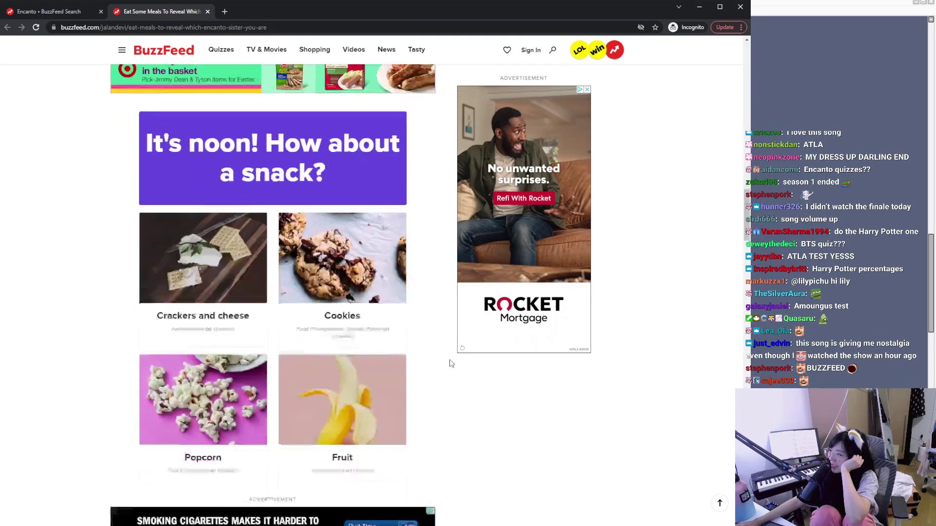
left_click(392, 361)
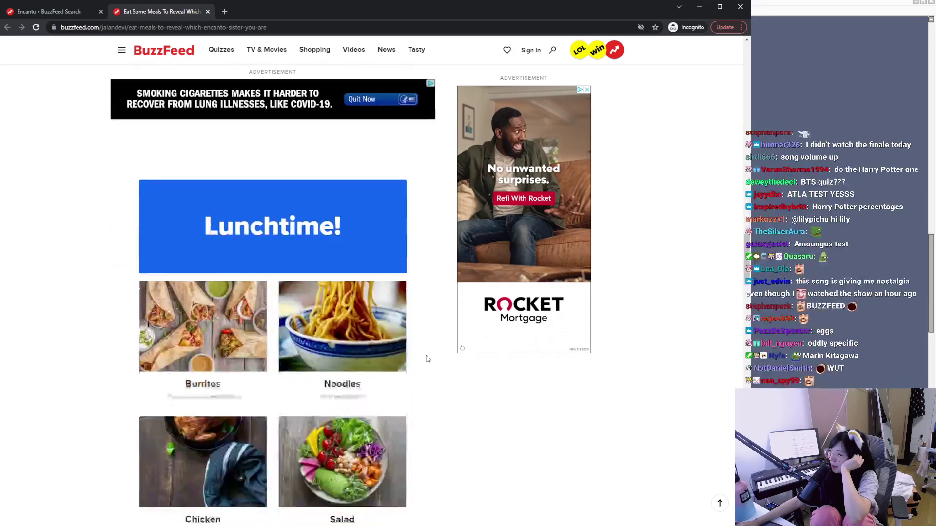
left_click(220, 360)
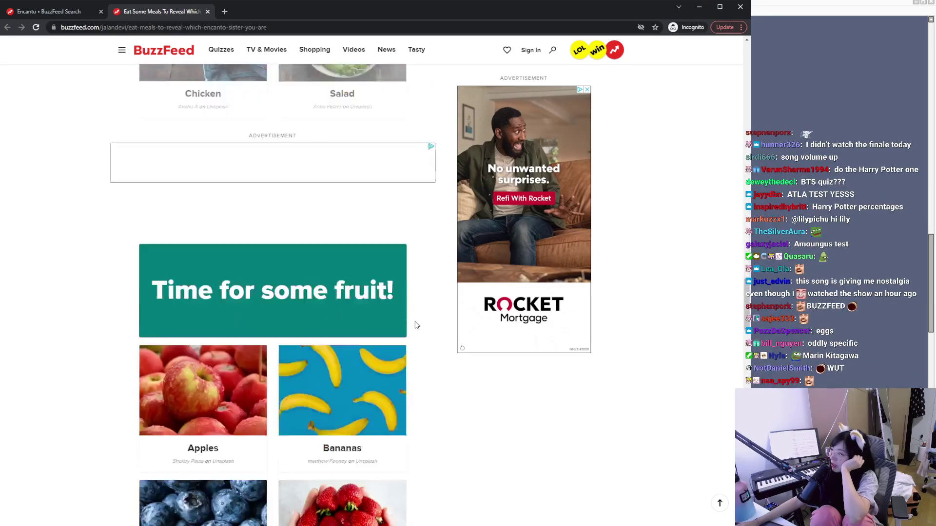
left_click(394, 337)
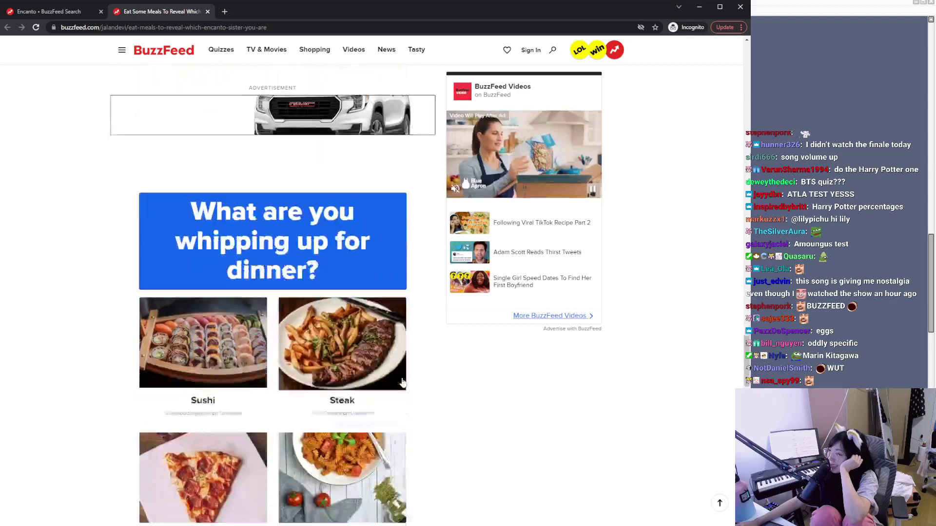
left_click(397, 376)
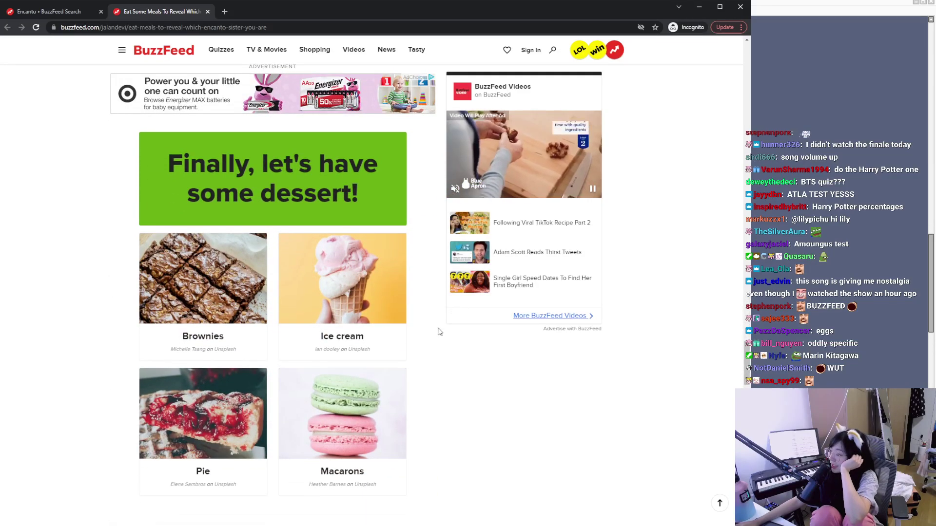
left_click(365, 295)
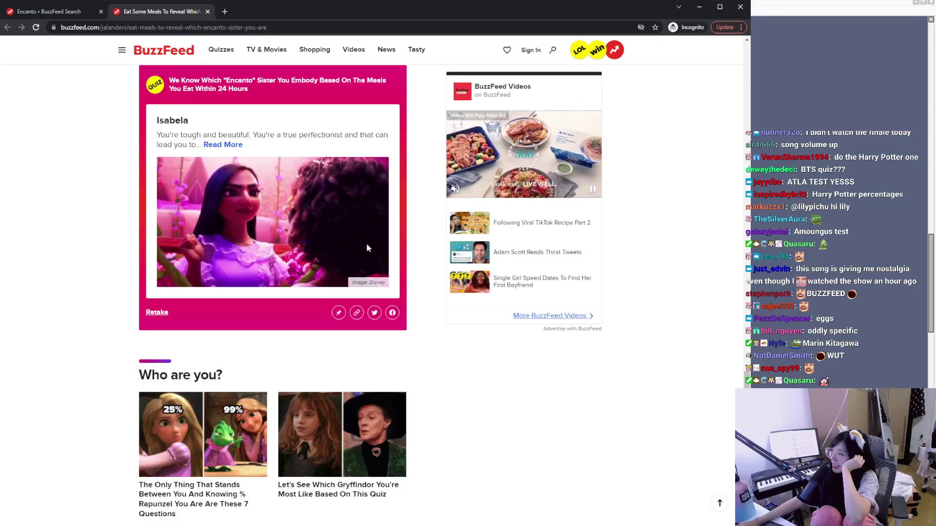
Step: Expand the Isabela result with Read More to reveal the overthinking note
left_click(224, 144)
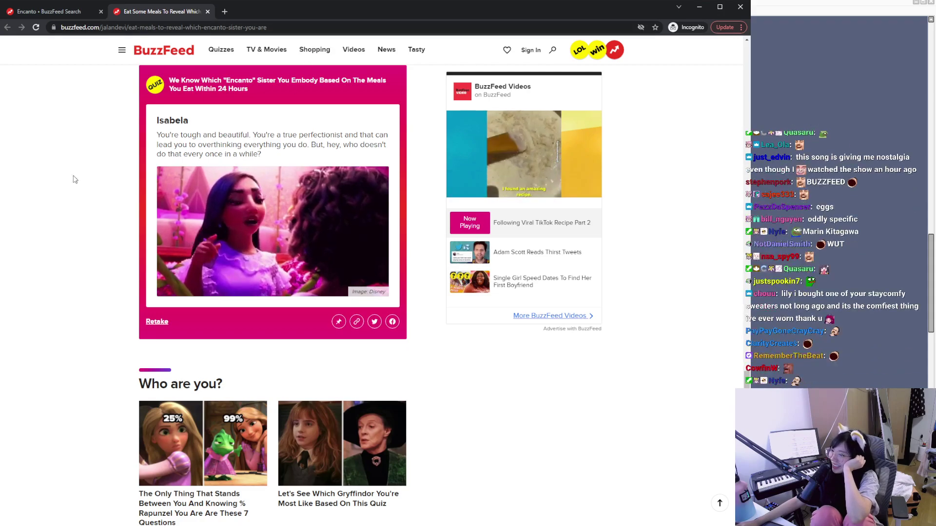
scroll(75, 166, "up", 3)
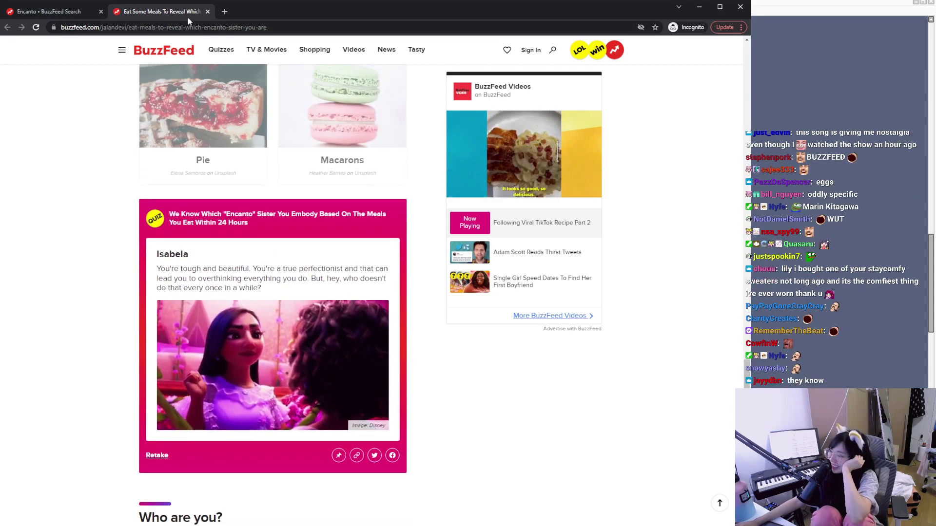
Step: Close the finished meals quiz and move to the Encanto quotes quiz
left_click(206, 12)
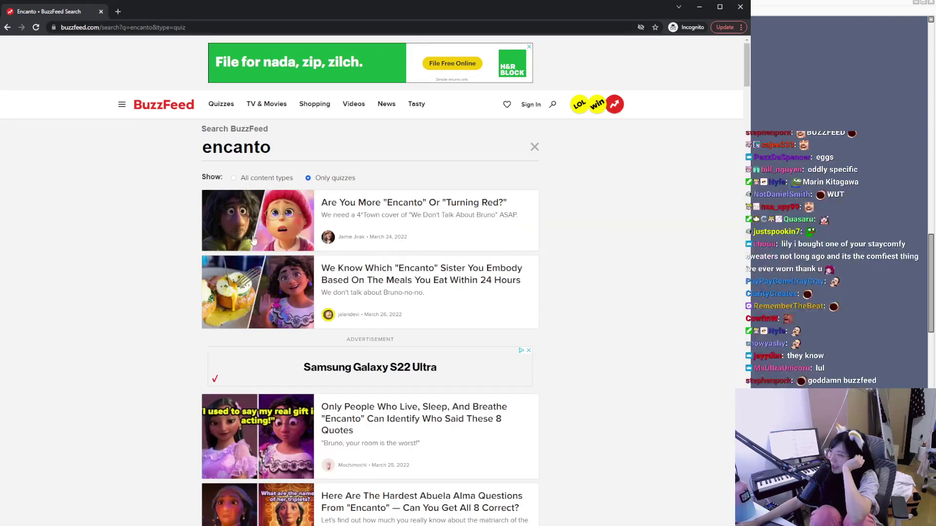
scroll(648, 243, "down", 3)
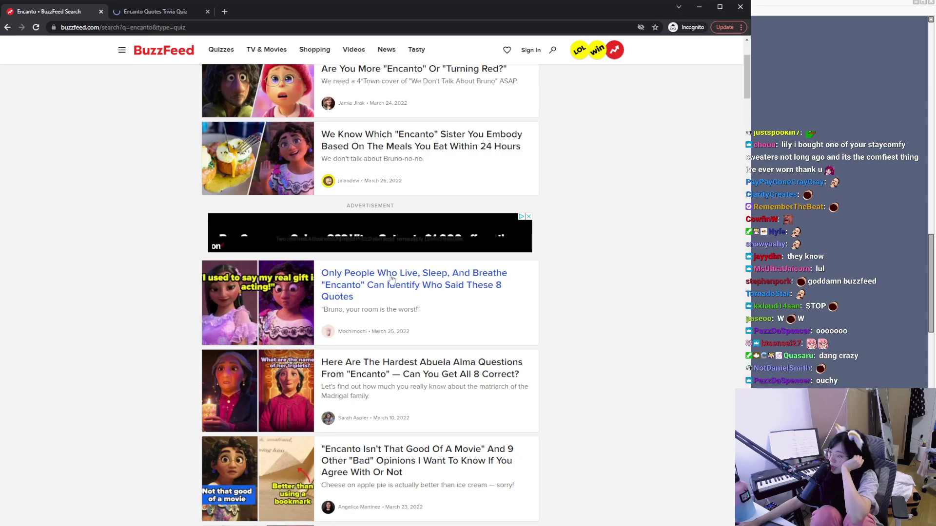
left_click(169, 11)
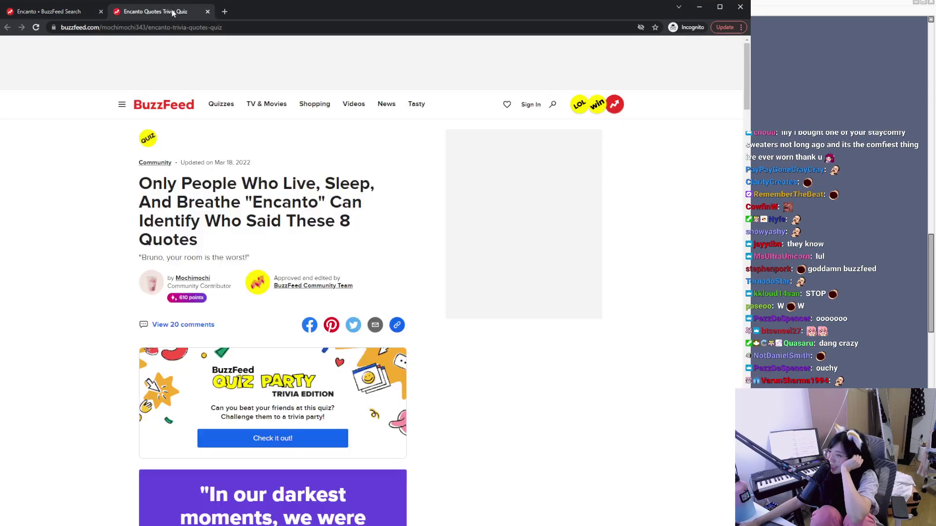
scroll(393, 251, "down", 7)
scroll(393, 244, "down", 1)
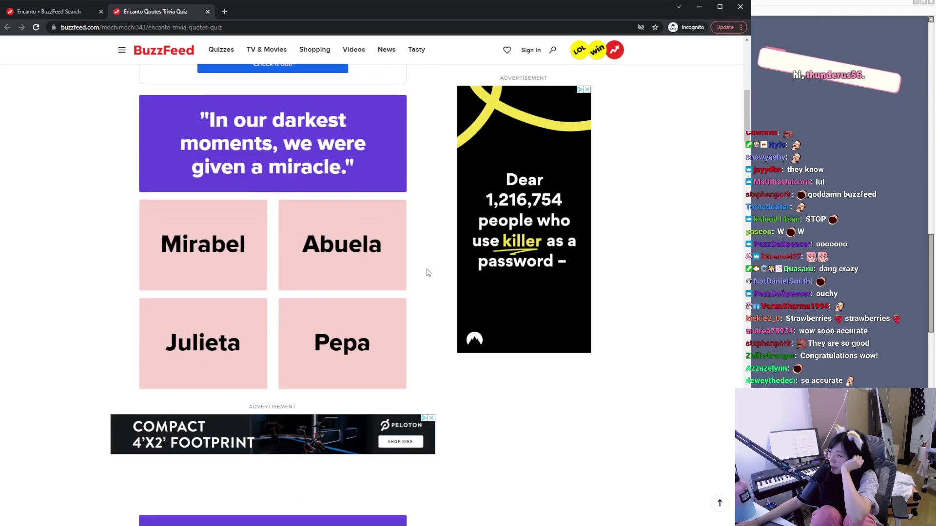
Step: Answer the first five quotes: Abuela, Isabela, Antonio, Julieta and Dolores
left_click(359, 257)
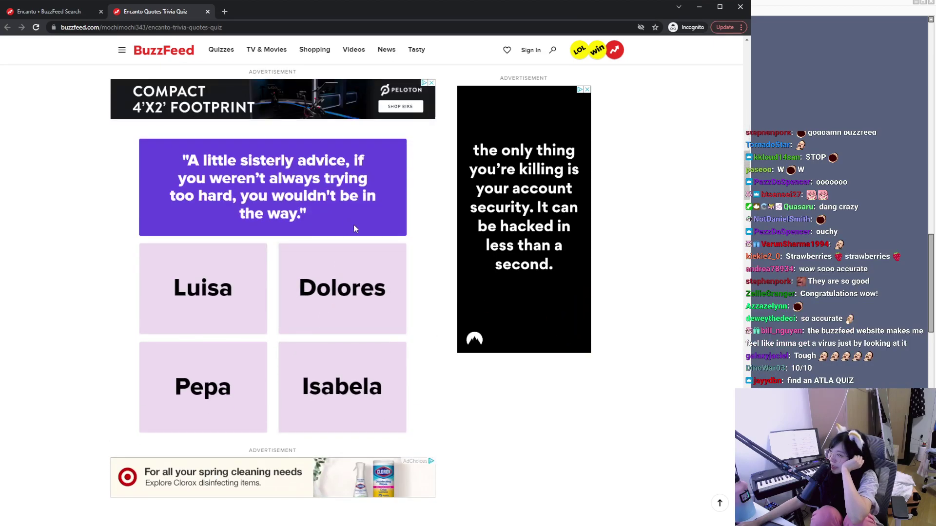
left_click(356, 385)
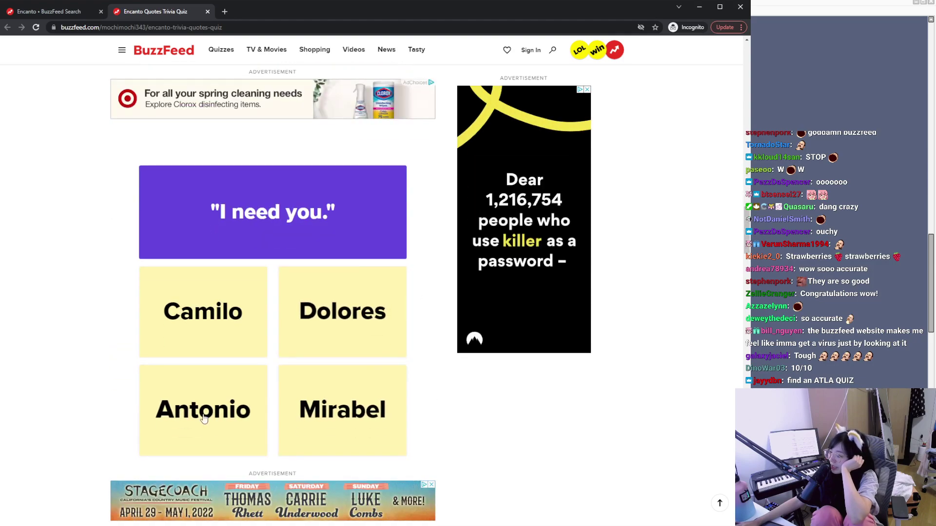
left_click(208, 416)
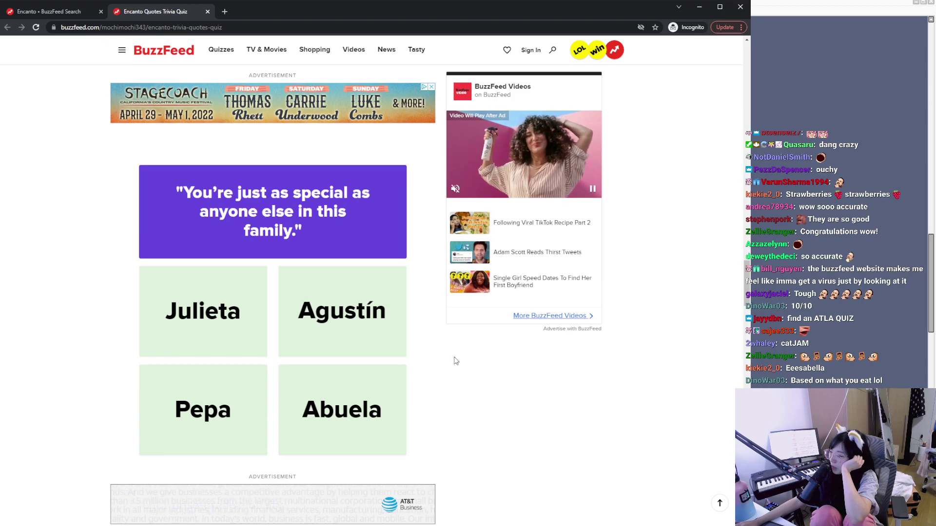
left_click(177, 323)
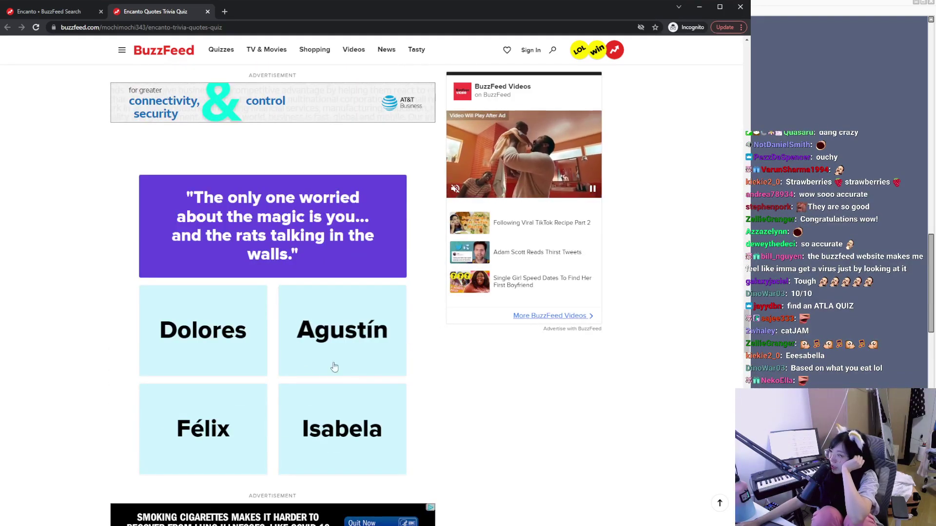
left_click(191, 345)
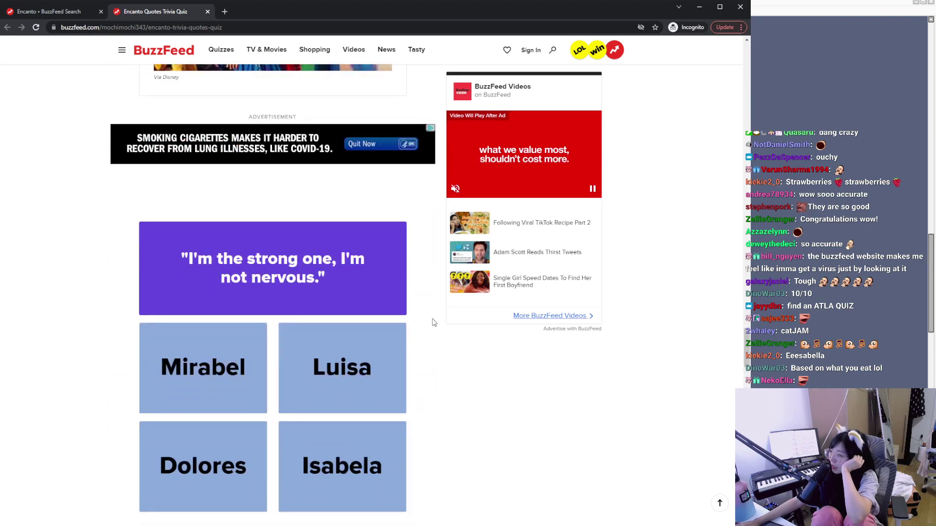
Step: Answer the last quotes with Luisa, Félix and Bruno, then view the 8/8 result
scroll(389, 236, "down", 4)
left_click(367, 203)
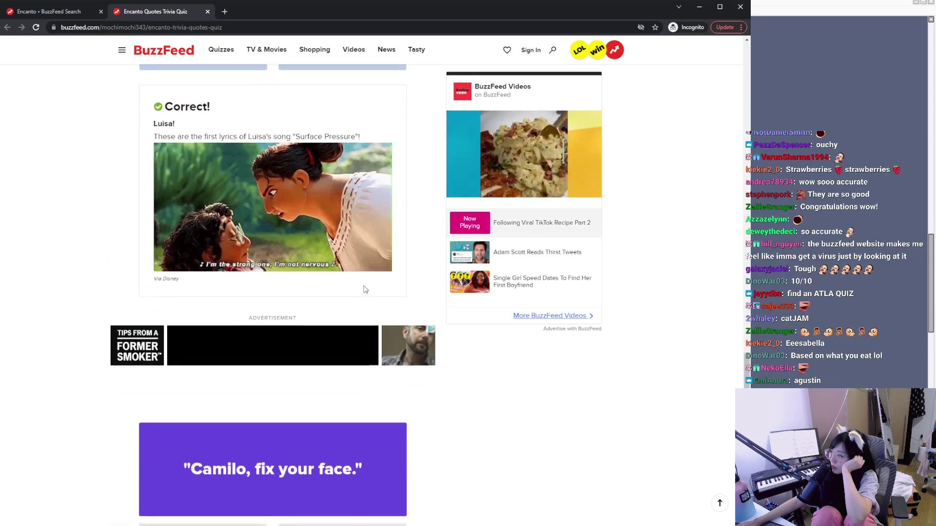
scroll(367, 286, "down", 4)
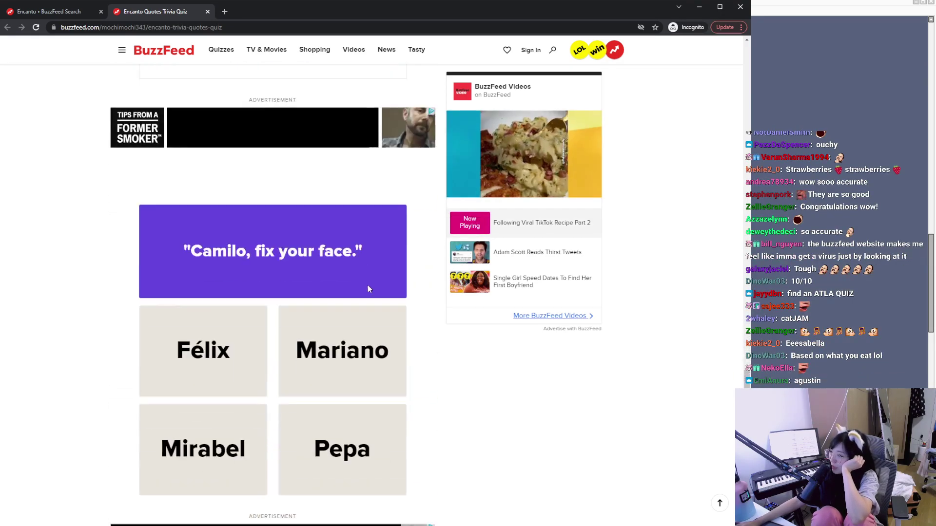
left_click(190, 356)
scroll(398, 324, "down", 5)
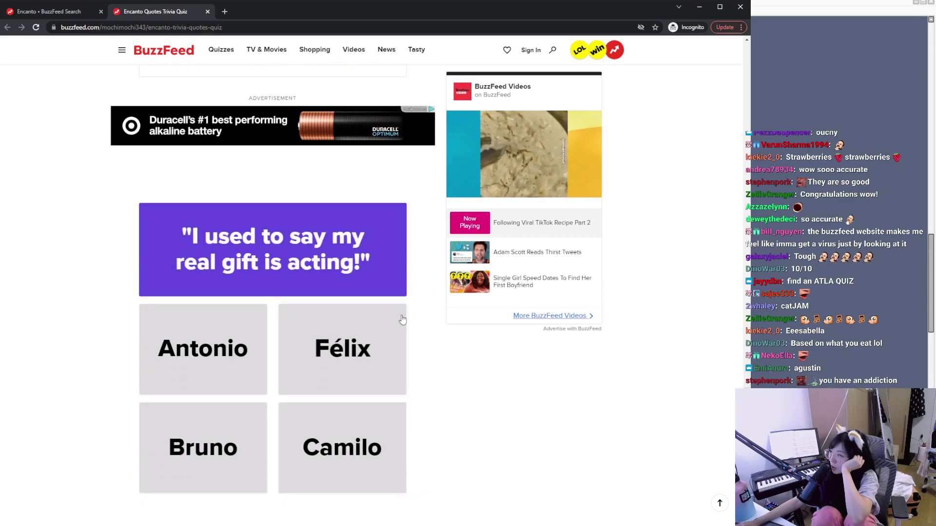
scroll(402, 320, "down", 2)
left_click(209, 355)
scroll(405, 327, "down", 4)
scroll(405, 328, "up", 4)
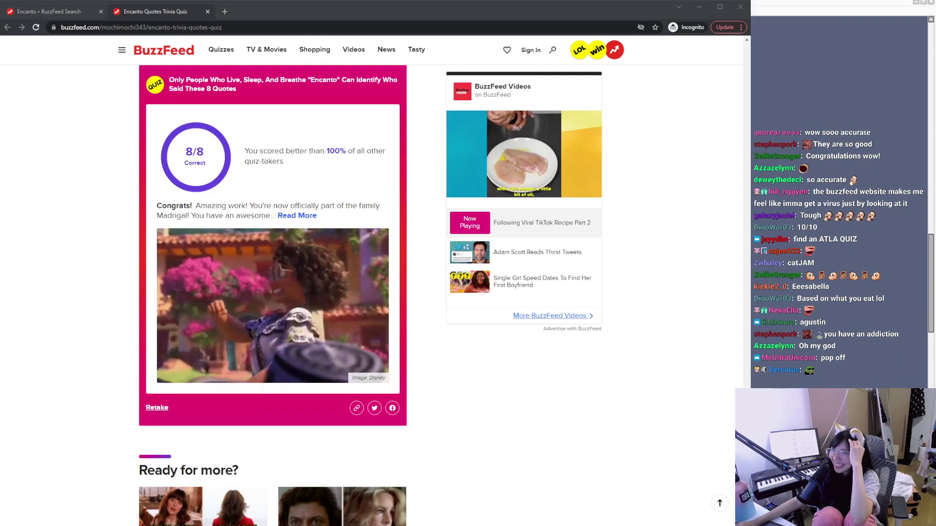
scroll(206, 221, "up", 7)
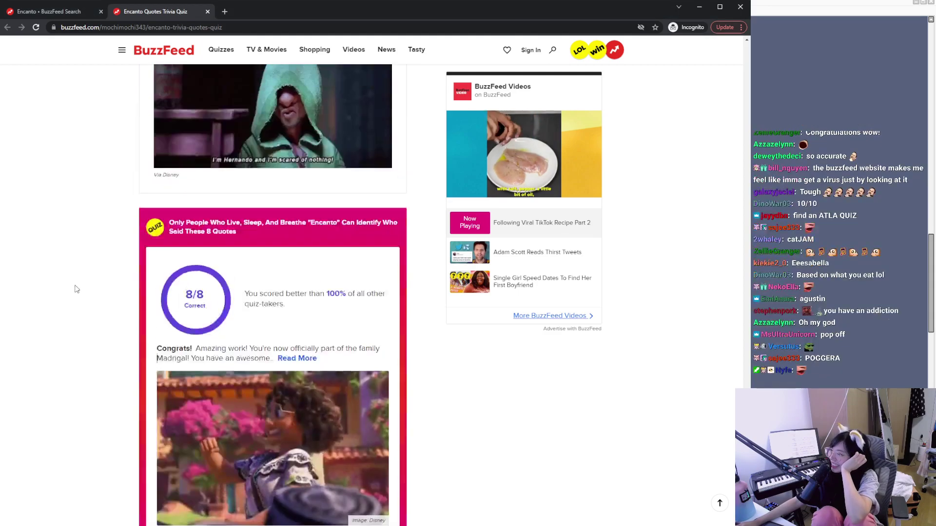
scroll(205, 221, "up", 3)
Step: Close the finished quotes quiz and move to the Abuela Alma quiz
left_click(208, 11)
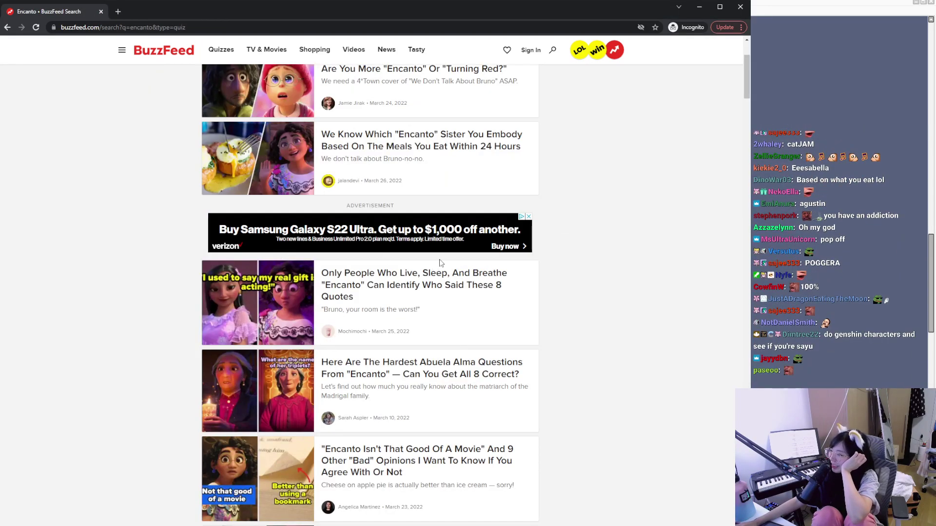
scroll(440, 263, "down", 3)
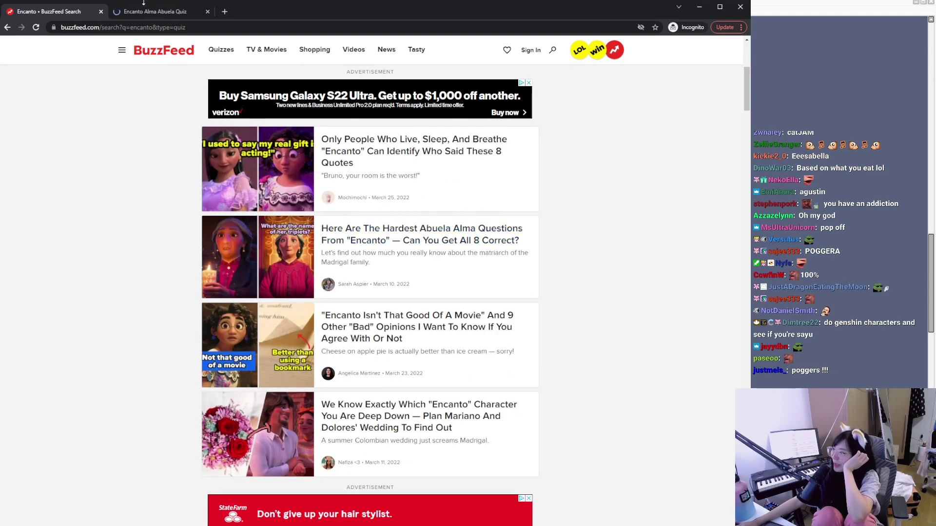
left_click(147, 12)
scroll(368, 184, "down", 8)
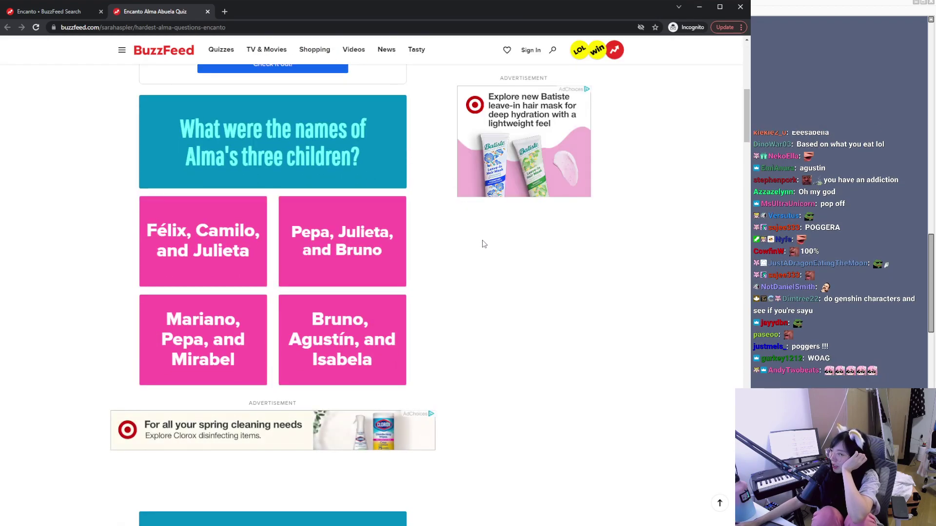
Step: Answer Pepa, Julieta and Bruno; Brunito; At the river; and Pedro
left_click(364, 250)
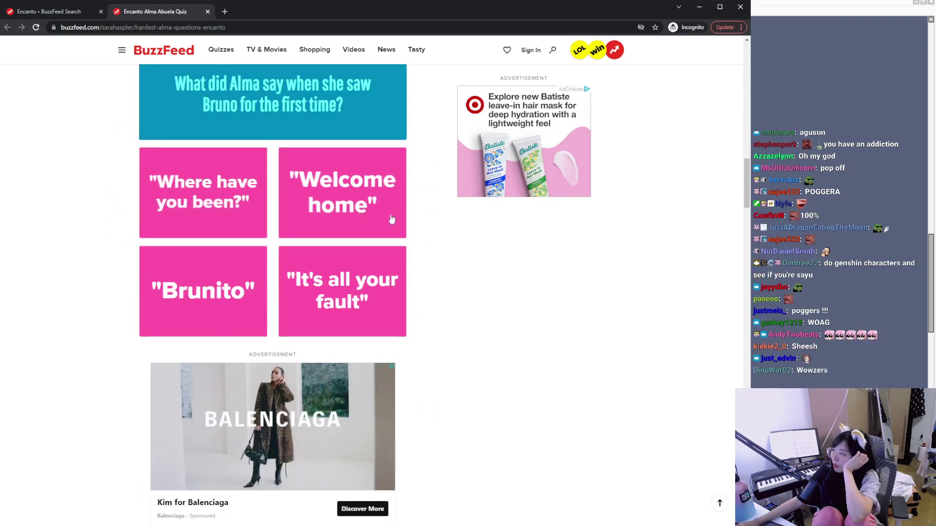
left_click(246, 284)
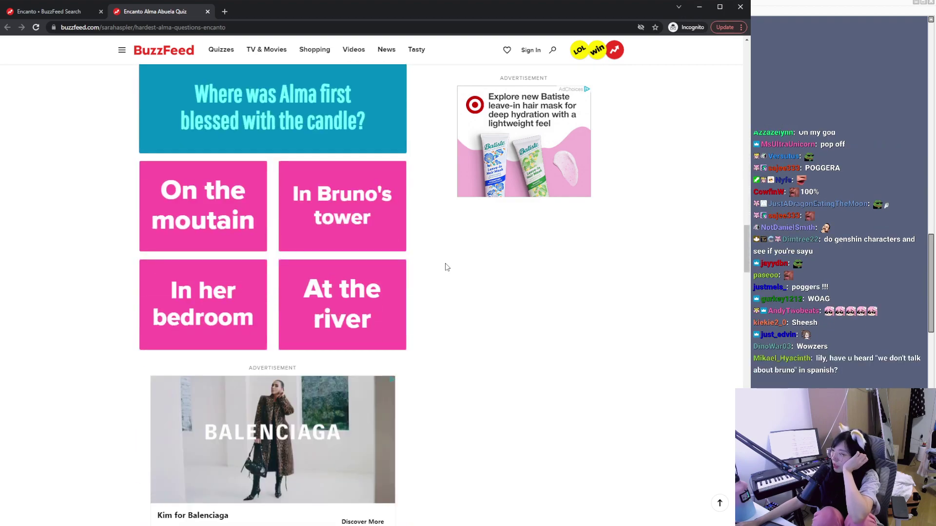
left_click(380, 287)
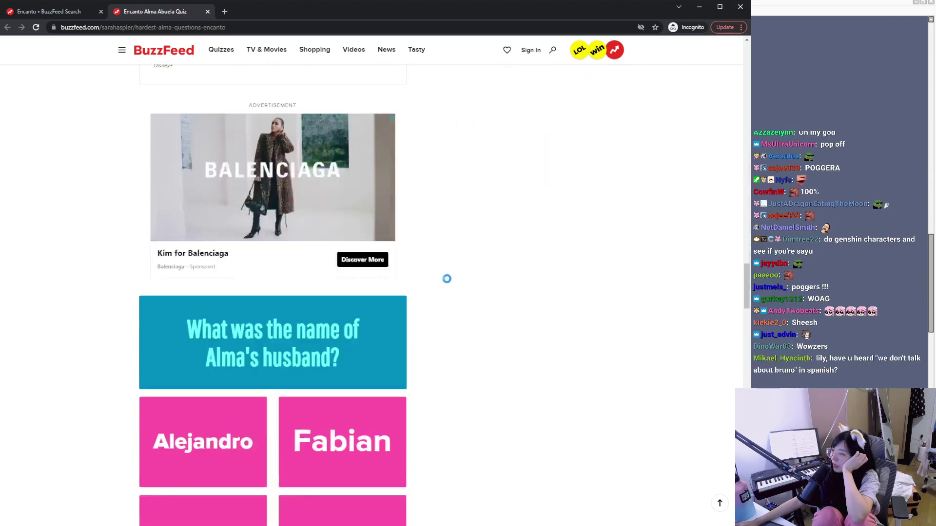
left_click(360, 378)
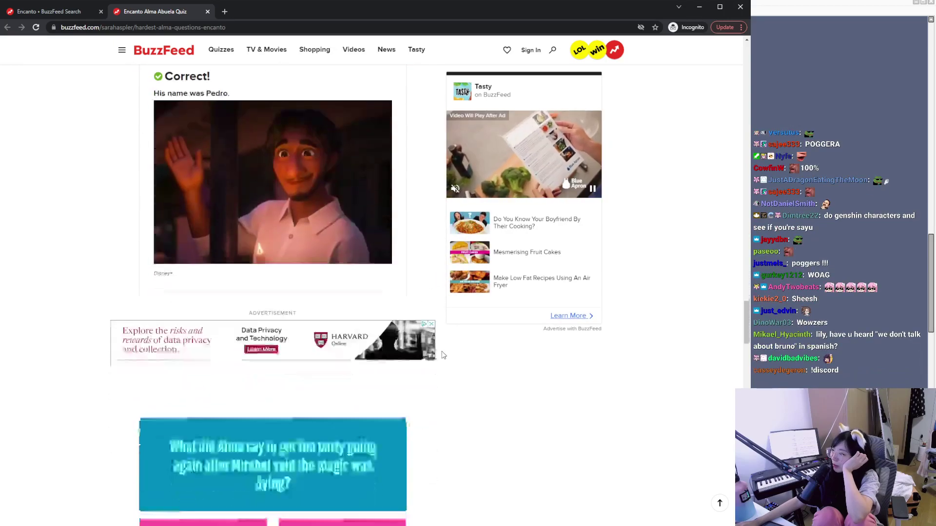
scroll(429, 344, "down", 3)
scroll(413, 322, "down", 2)
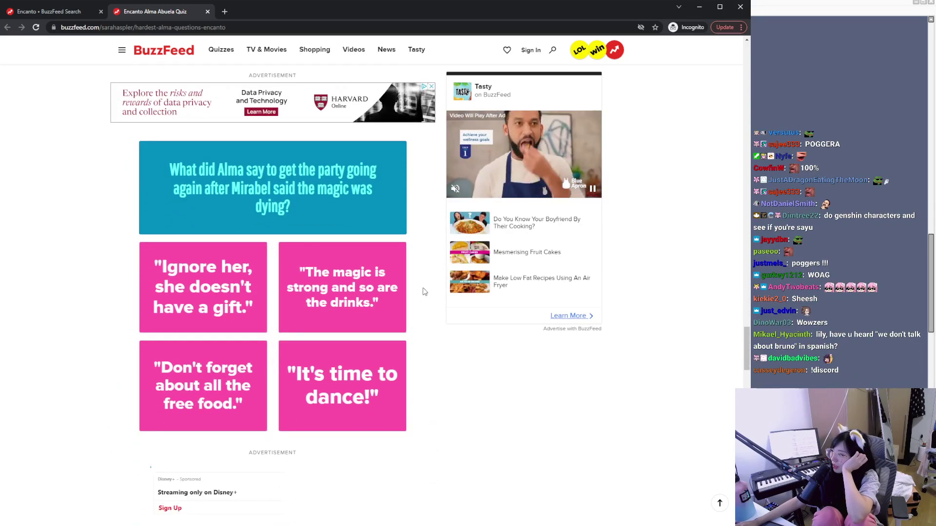
Step: Answer the party and candle questions, then close the Abuela Alma quiz
left_click(355, 301)
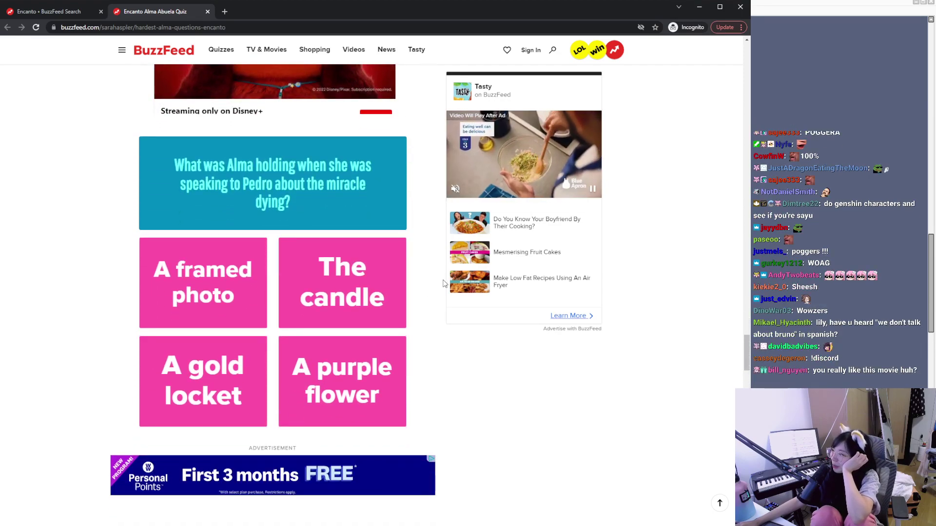
left_click(390, 297)
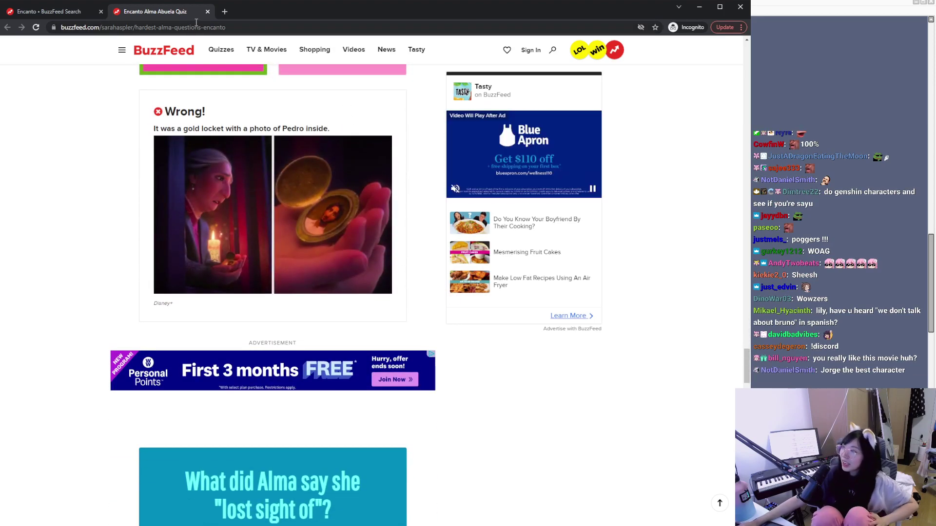
left_click(207, 12)
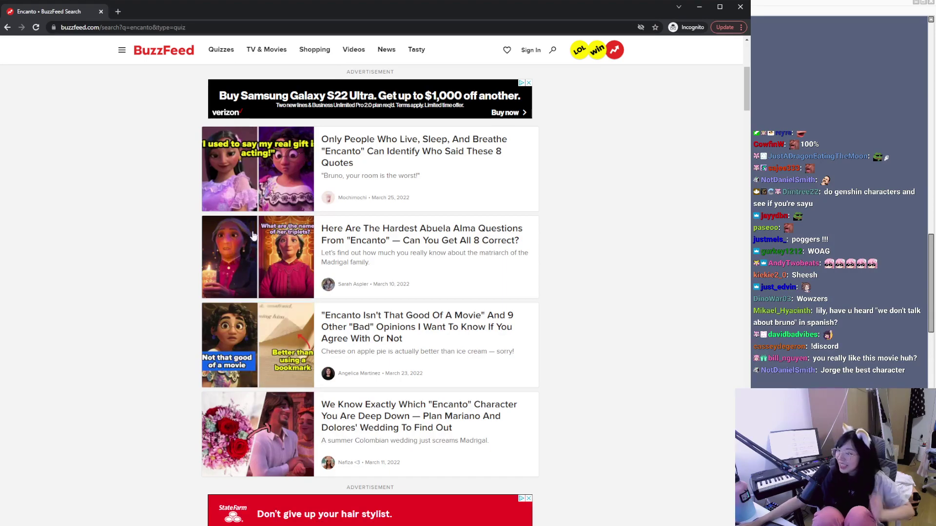
Step: From the BuzzFeed homepage's quizzes page, open the millionaire eye-colour guessing quiz
scroll(252, 231, "down", 6)
scroll(164, 100, "up", 12)
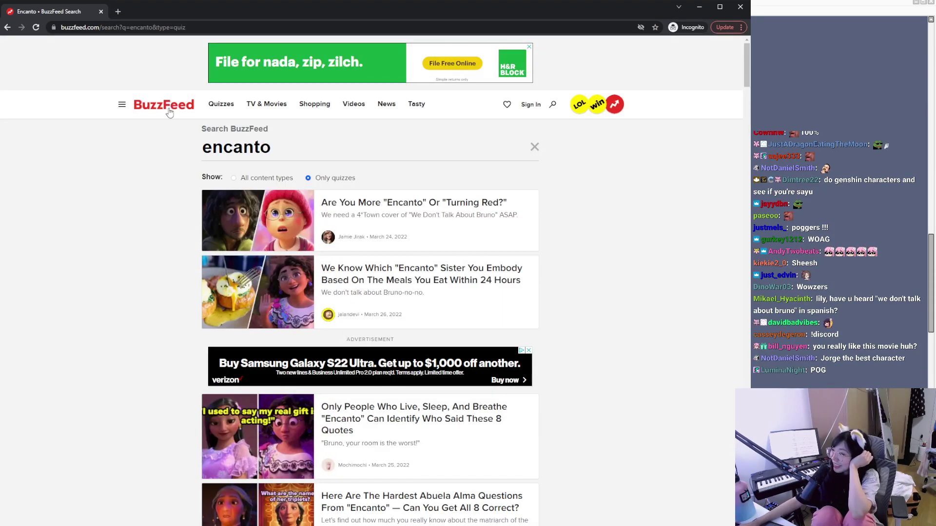
left_click(168, 107)
left_click(217, 164)
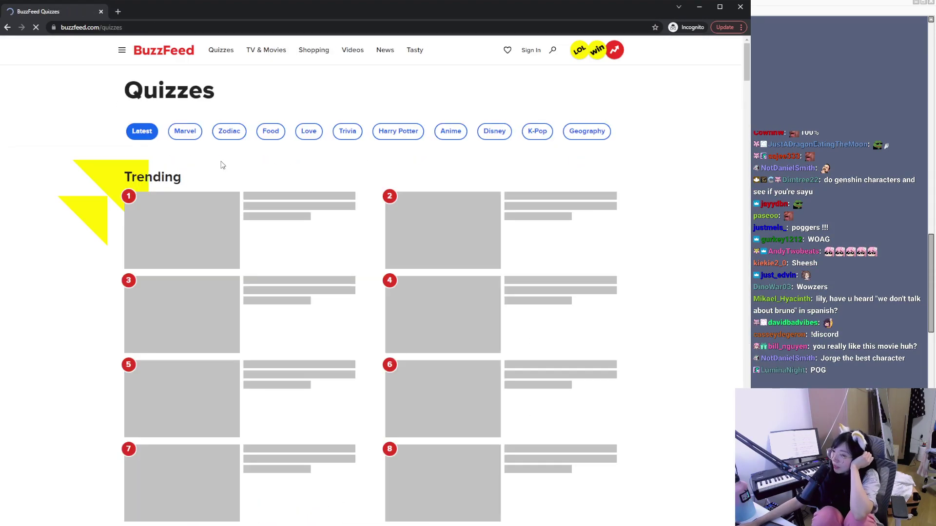
scroll(308, 204, "down", 3)
scroll(316, 204, "up", 2)
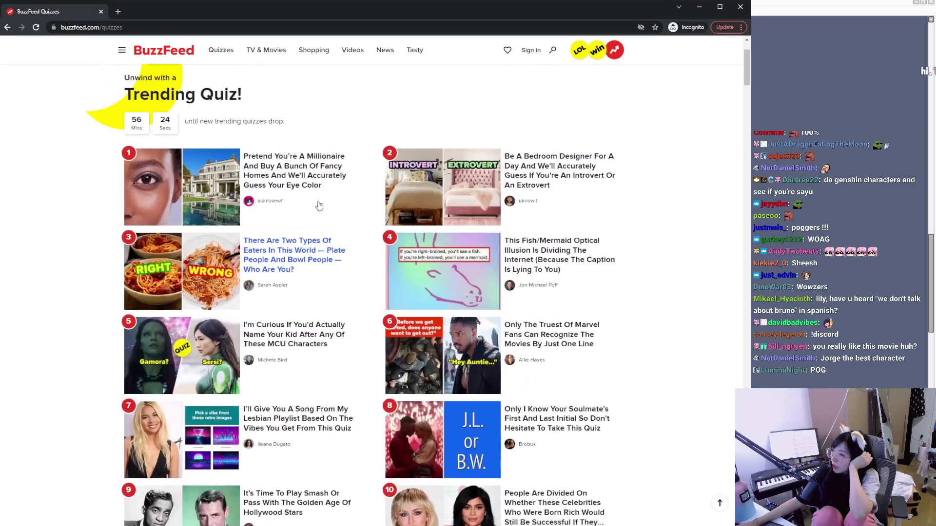
left_click(321, 153)
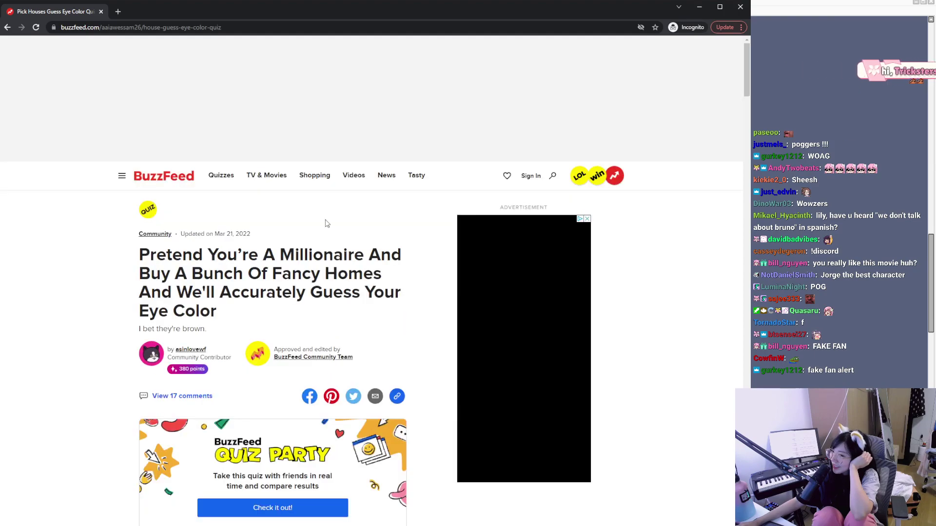
Step: Pick the white lakeside mansion, modern pool house, another house and the countryside villa
scroll(316, 258, "down", 9)
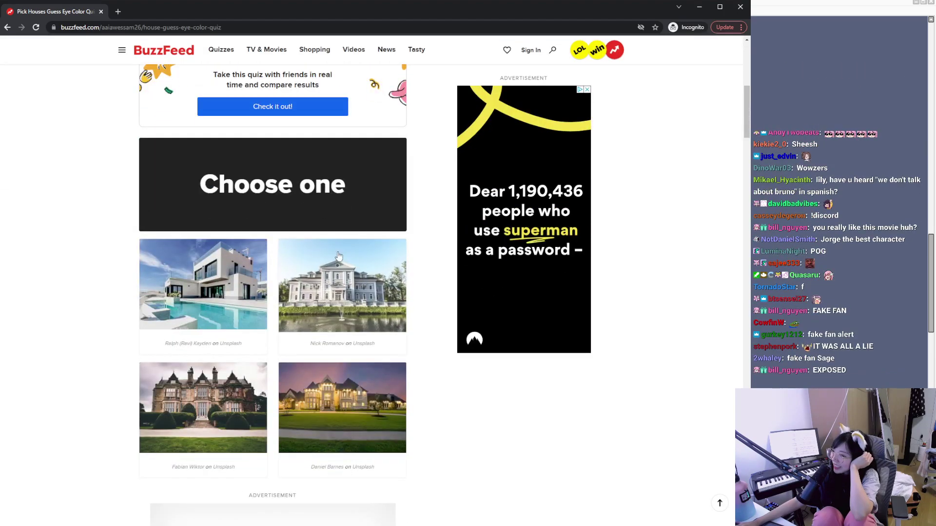
left_click(306, 258)
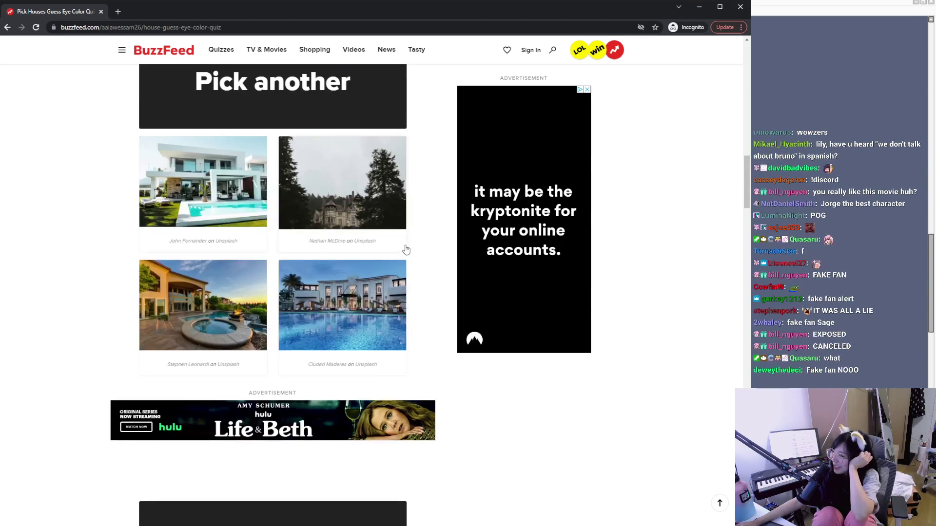
left_click(255, 197)
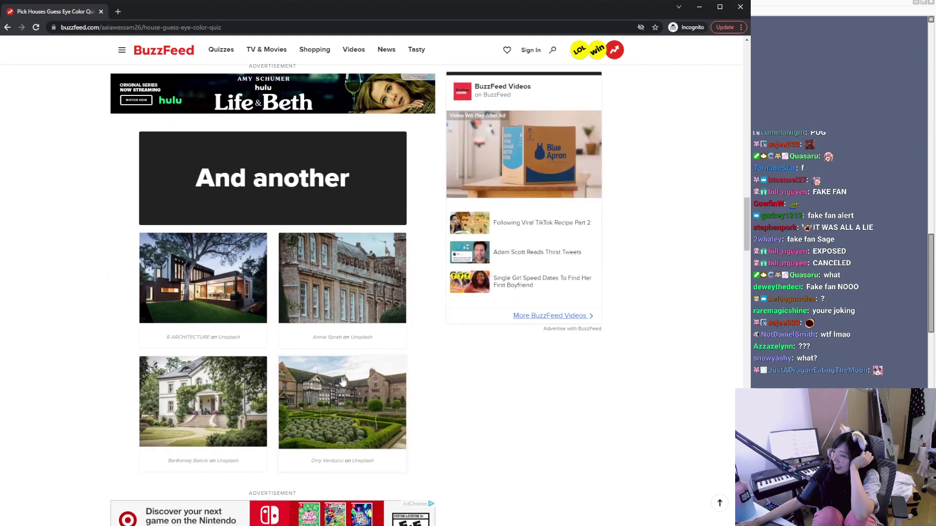
left_click(359, 285)
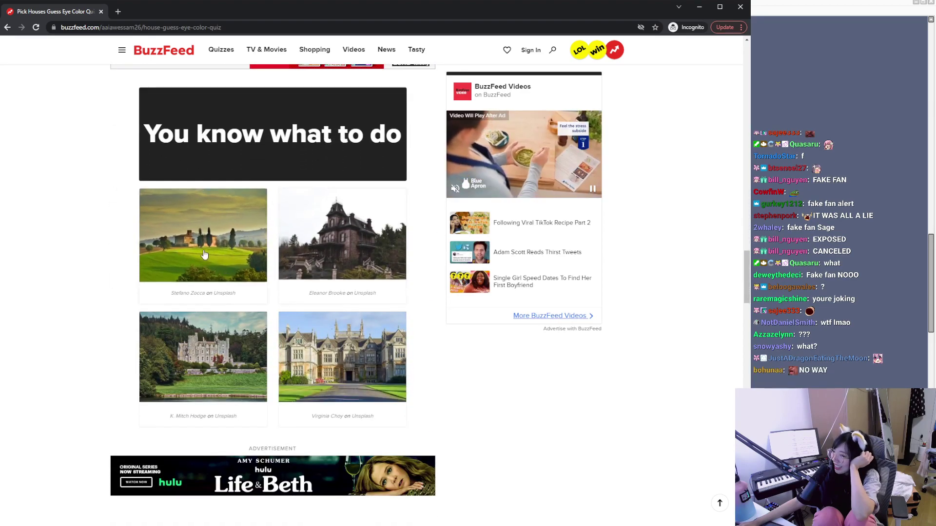
left_click(385, 263)
Step: Pick houses for the remaining questions through to the final 'Pick one last house'
scroll(395, 303, "down", 1)
left_click(252, 265)
scroll(318, 269, "down", 2)
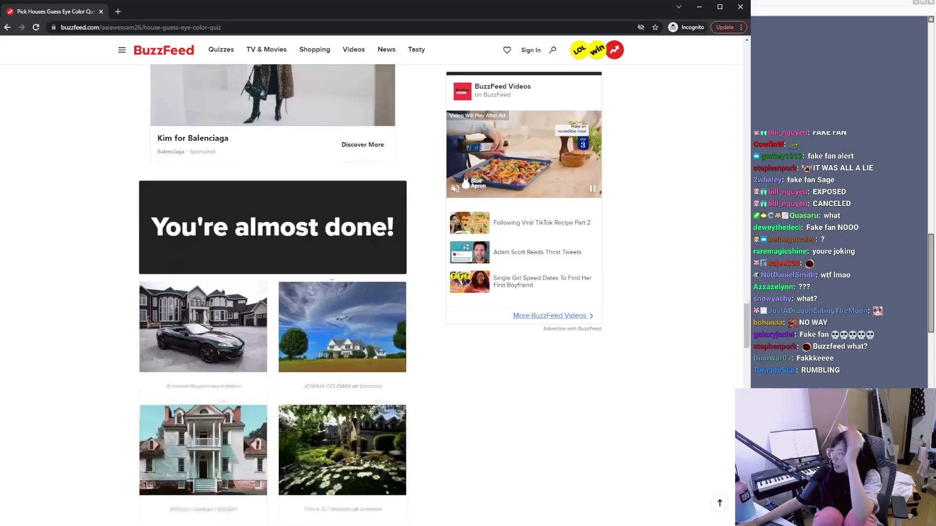
left_click(365, 306)
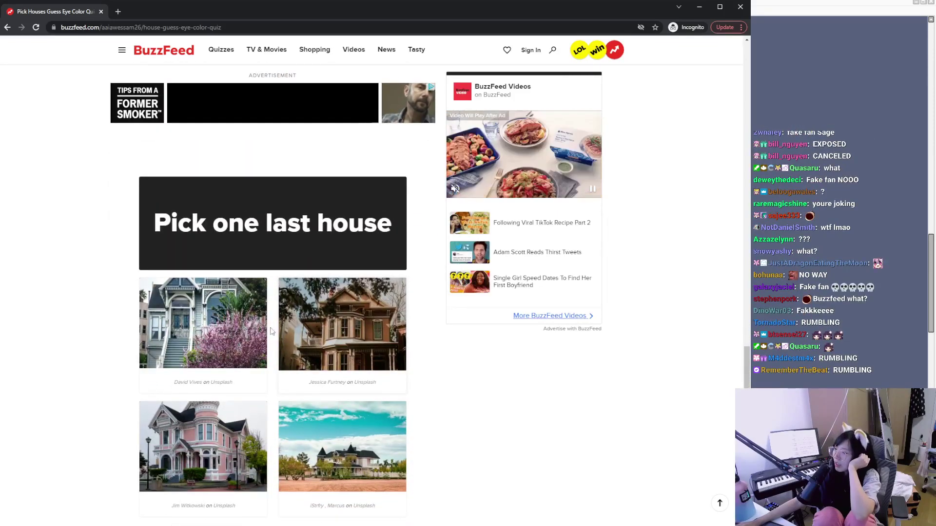
left_click(184, 327)
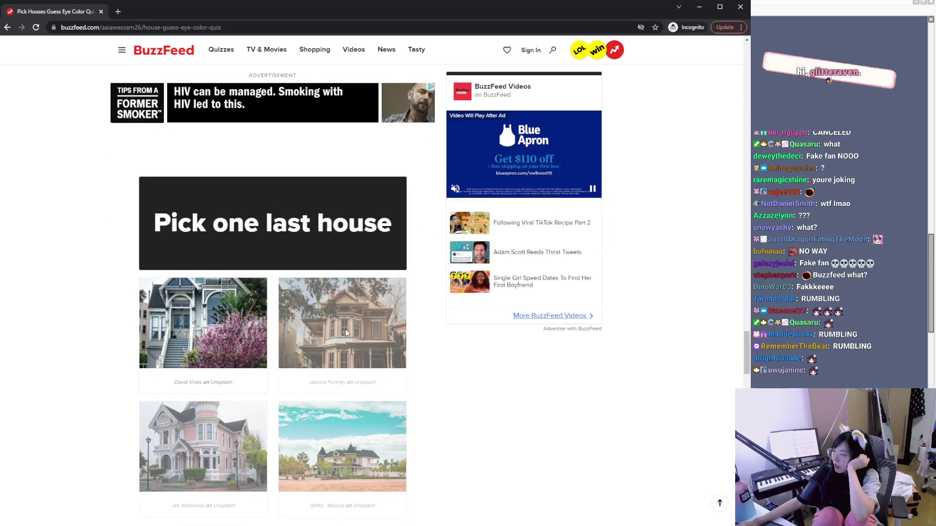
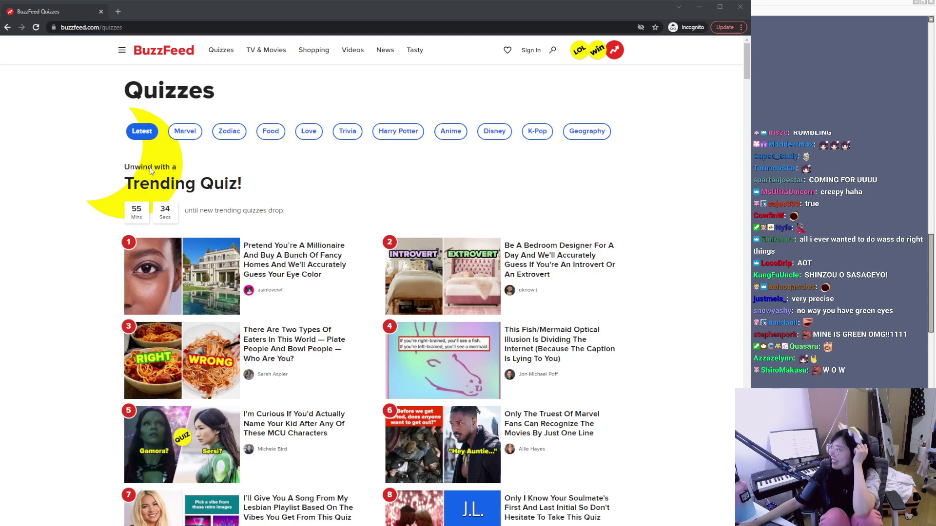
Step: Scroll to the Quiz Party box and open the 'Please, PLEASE Don't Freak Out…' zodiac element quiz
left_click(14, 163)
scroll(493, 198, "down", 3)
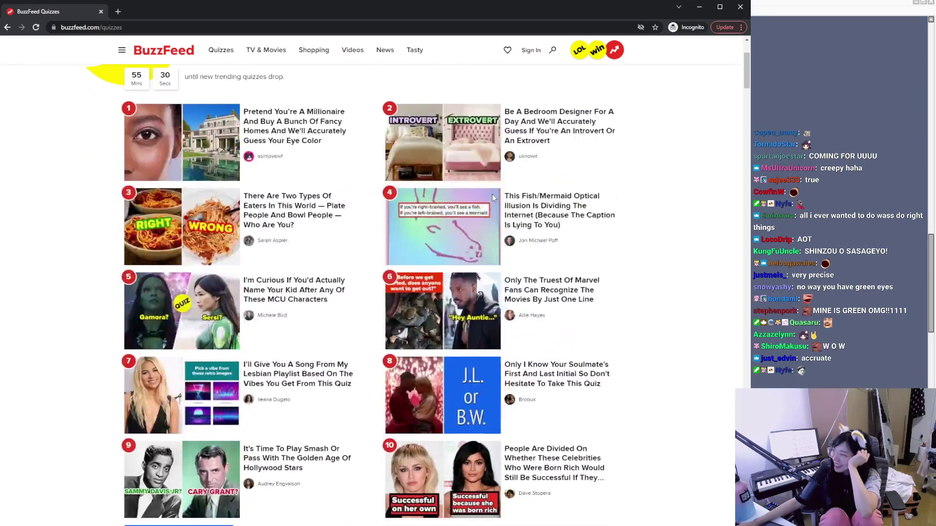
scroll(599, 254, "down", 4)
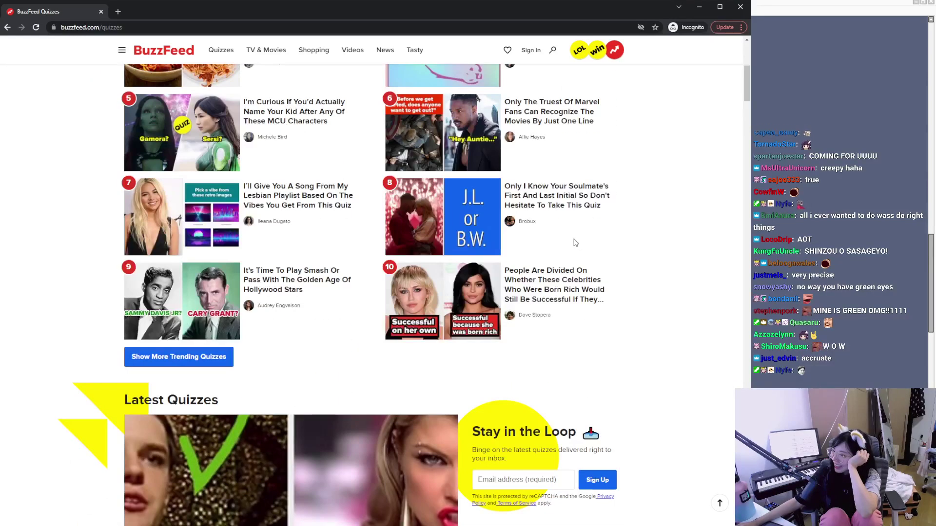
scroll(412, 323, "down", 5)
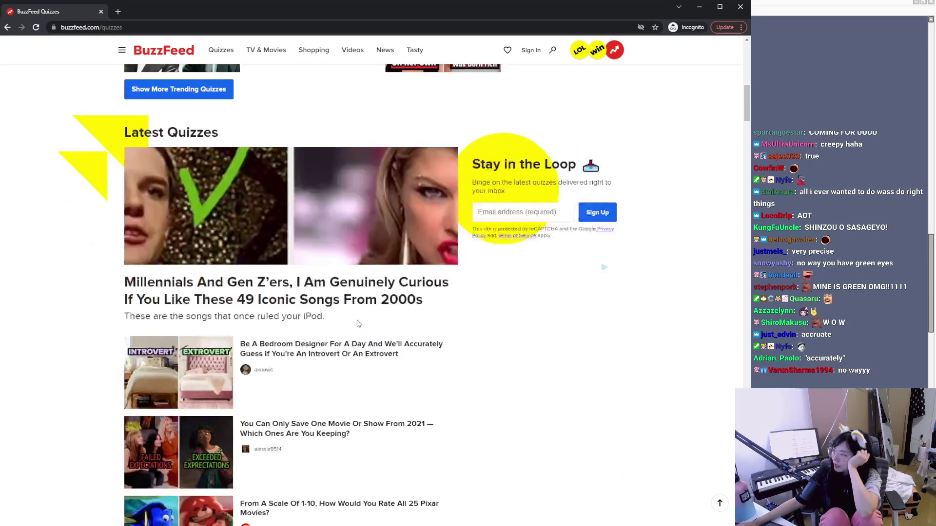
scroll(347, 369, "down", 7)
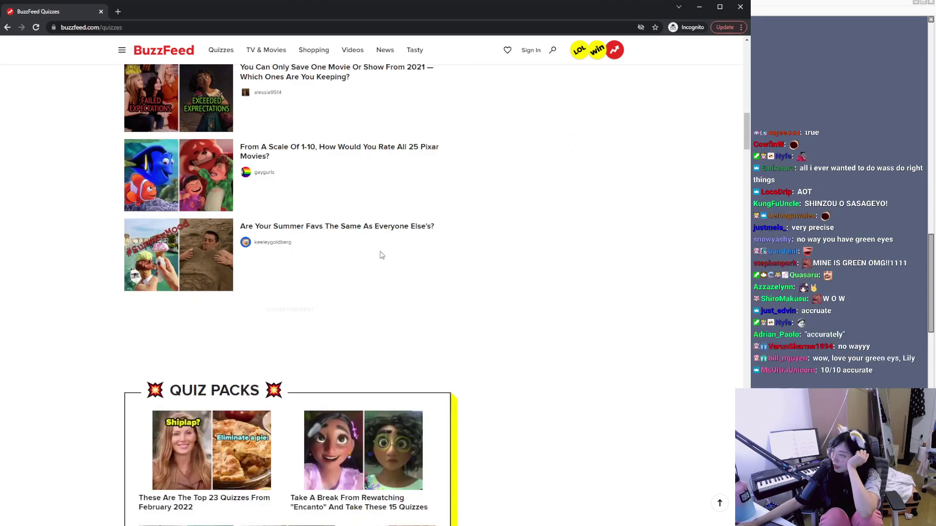
scroll(404, 351, "down", 6)
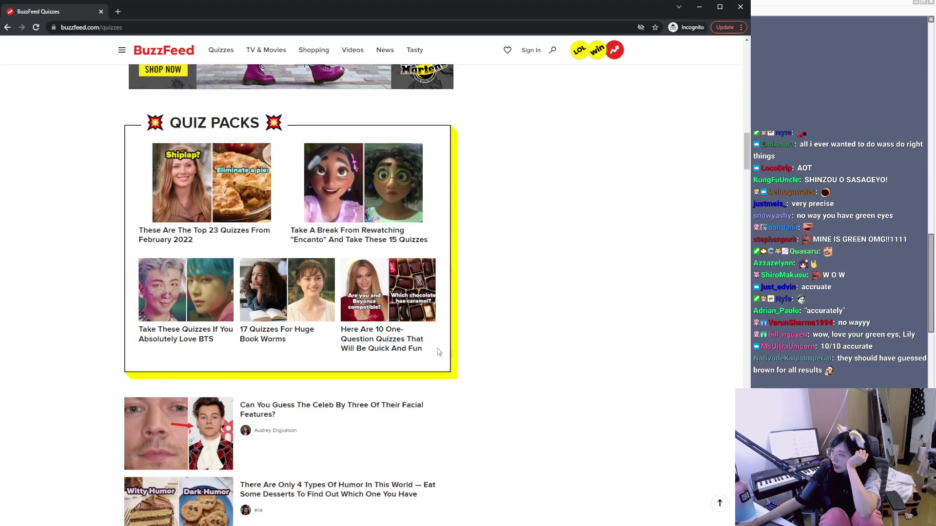
scroll(437, 354, "down", 5)
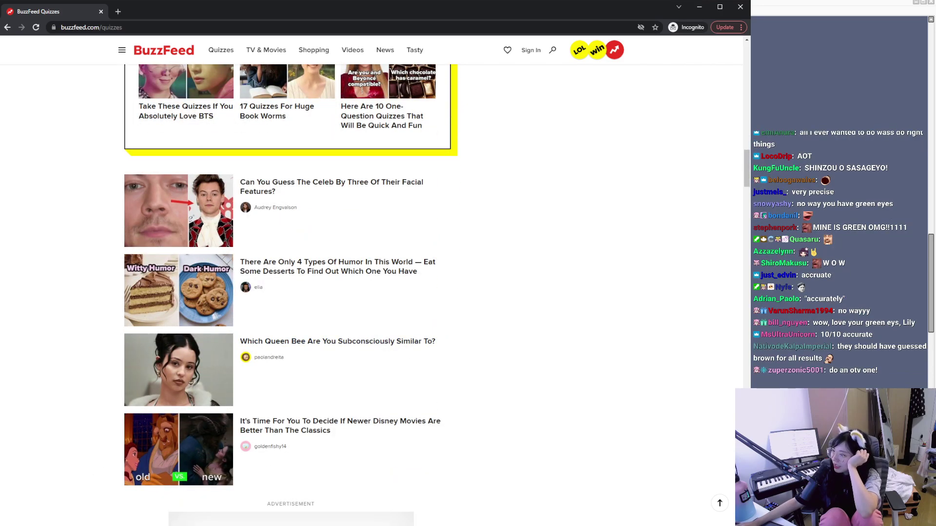
scroll(241, 383, "down", 3)
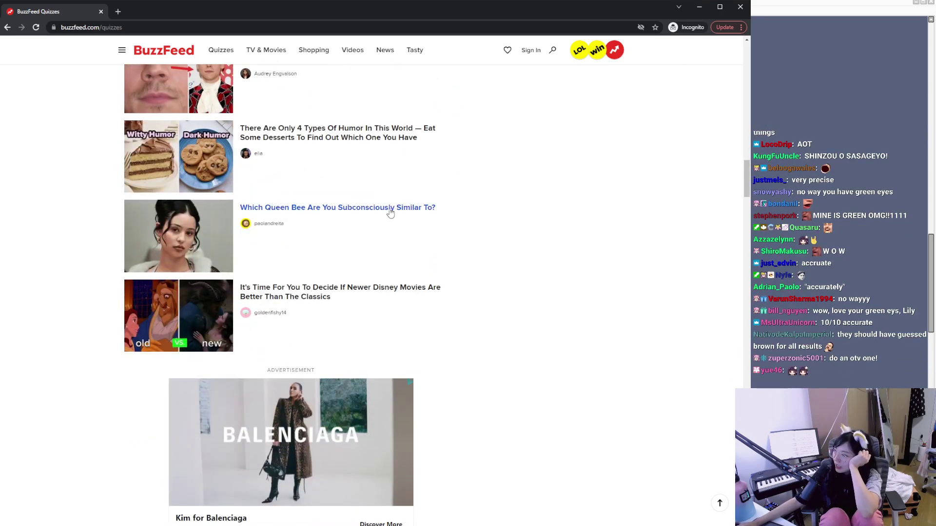
scroll(483, 260, "up", 2)
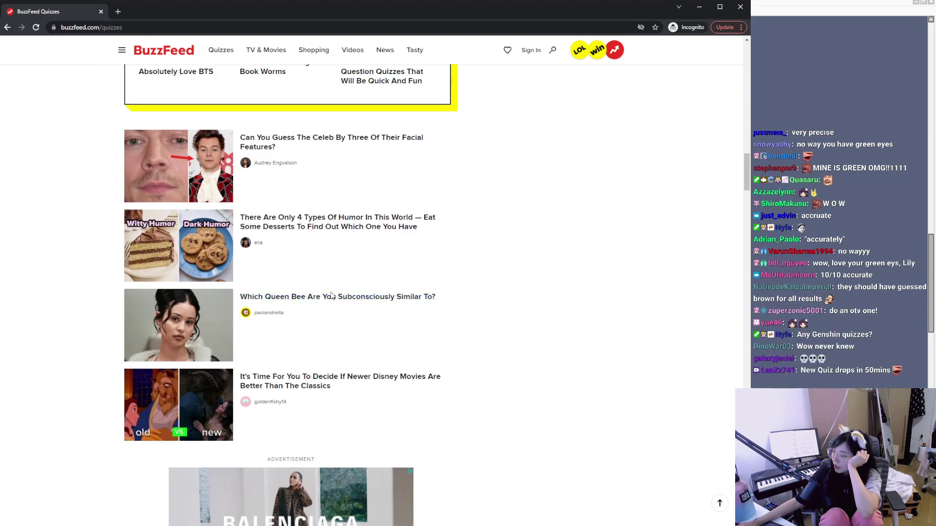
scroll(331, 295, "down", 12)
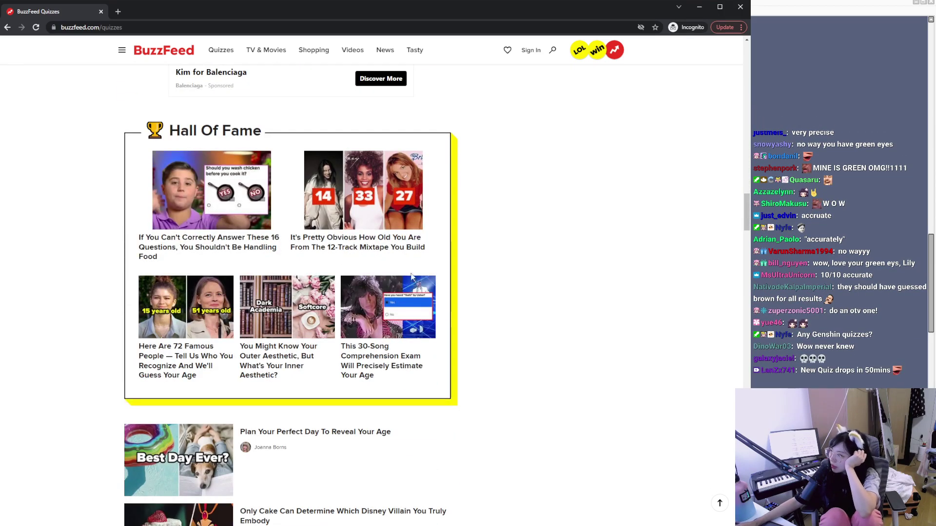
scroll(385, 303, "down", 4)
scroll(386, 303, "down", 3)
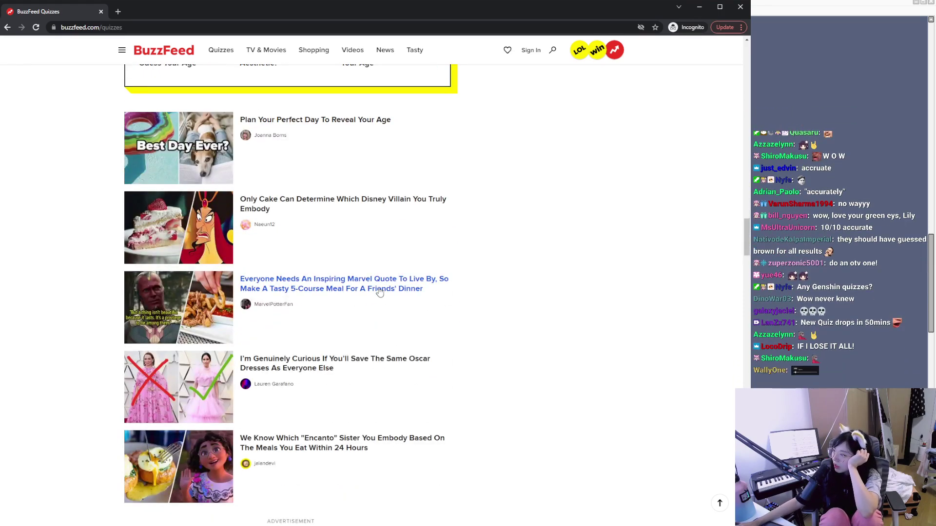
scroll(380, 293, "down", 6)
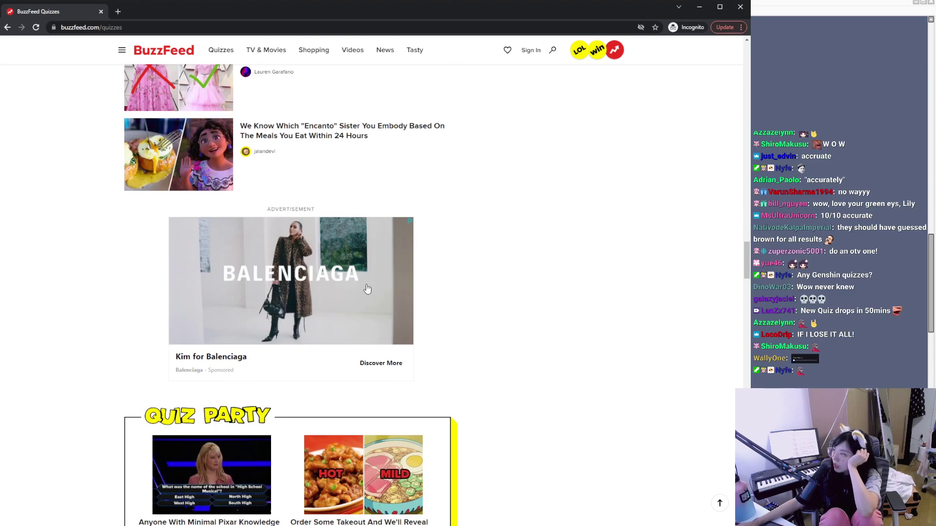
scroll(437, 234, "down", 6)
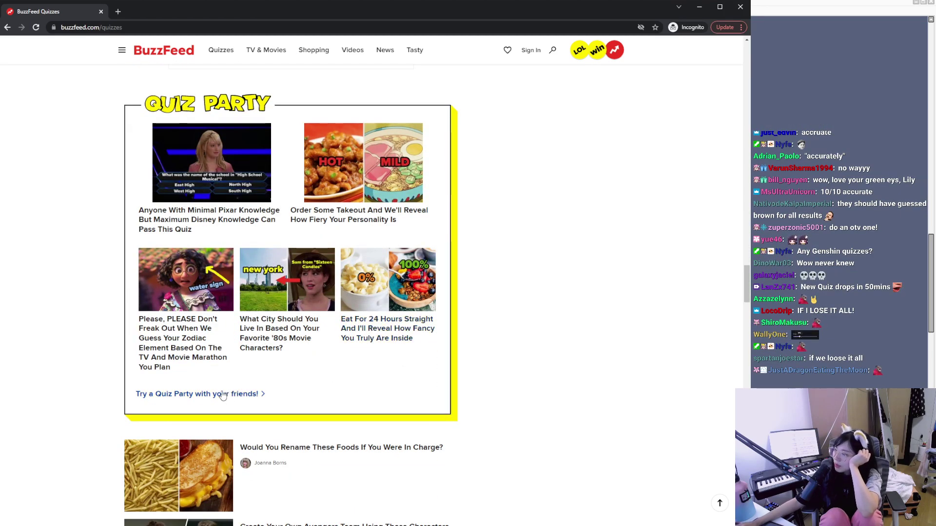
left_click(196, 357)
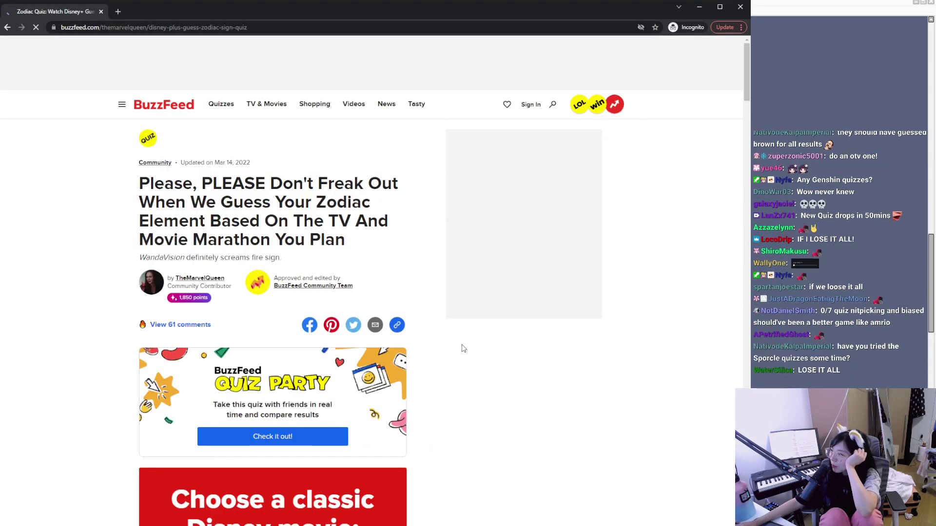
Step: Answer Mulan, The Incredibles, Avengers: Endgame and A New Hope
scroll(463, 348, "down", 6)
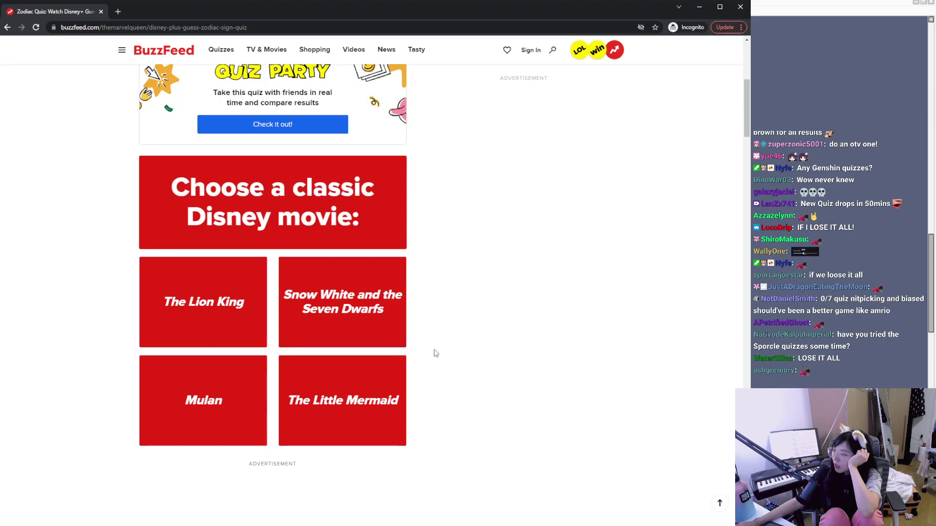
scroll(448, 347, "down", 5)
scroll(453, 344, "up", 4)
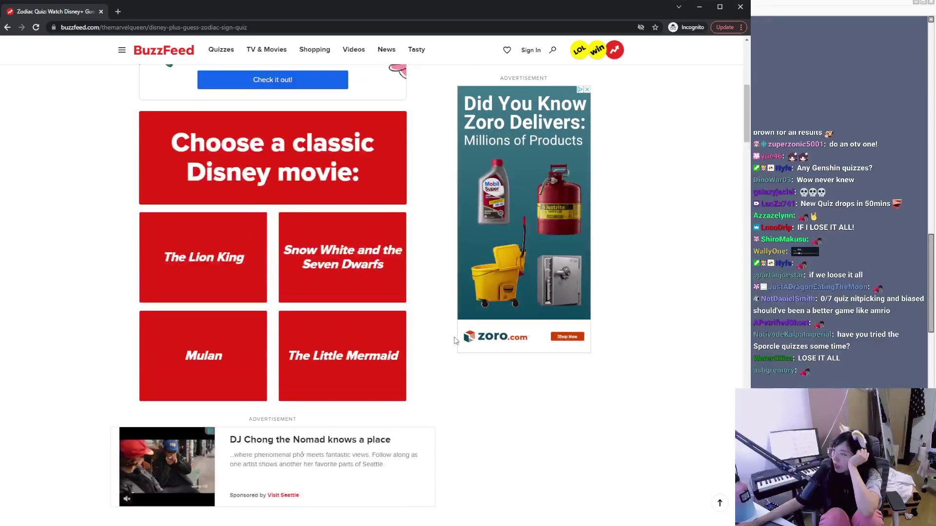
left_click(192, 332)
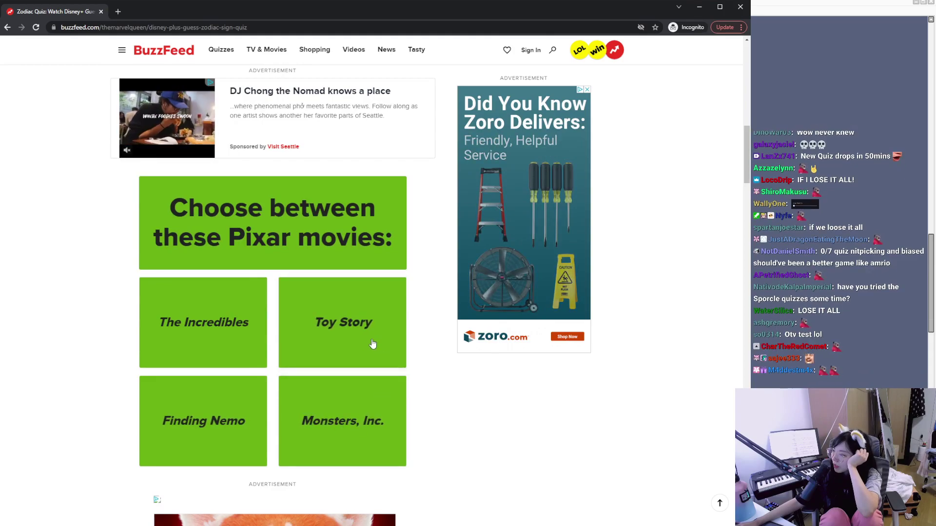
left_click(224, 342)
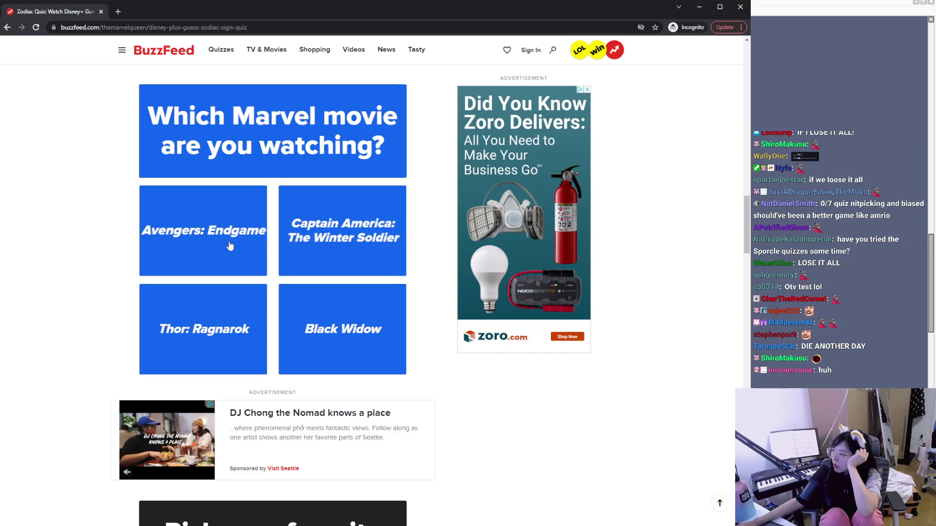
left_click(213, 249)
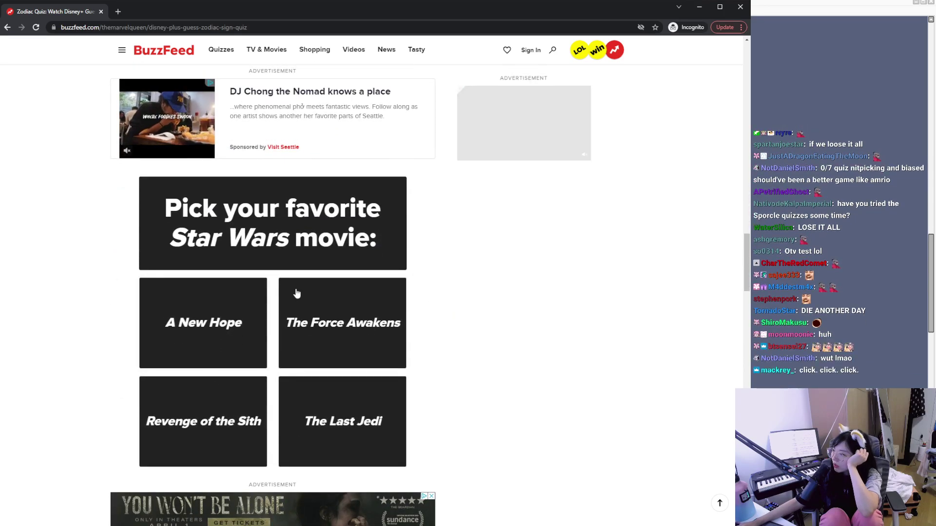
left_click(192, 319)
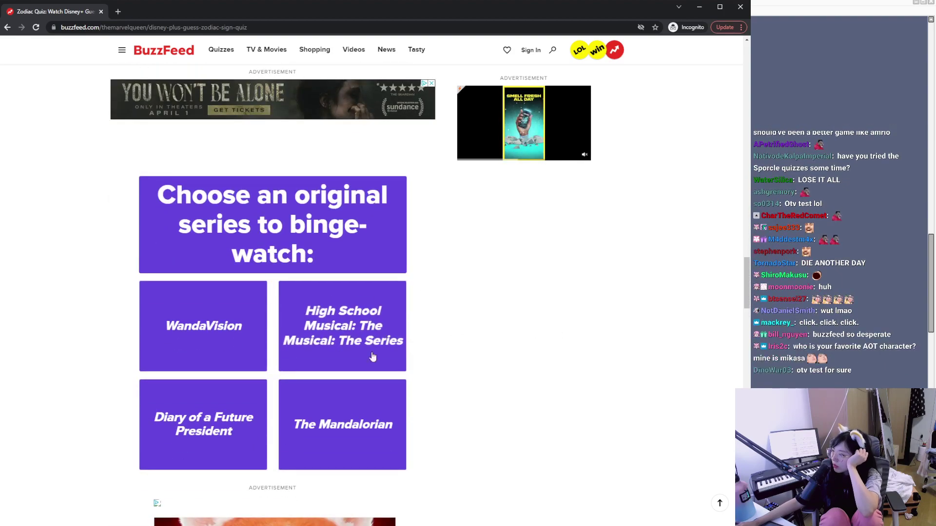
Step: Pick WandaVision, Maleficent and Encanto, read the full Earth sign result, then go to Quizzes
left_click(211, 356)
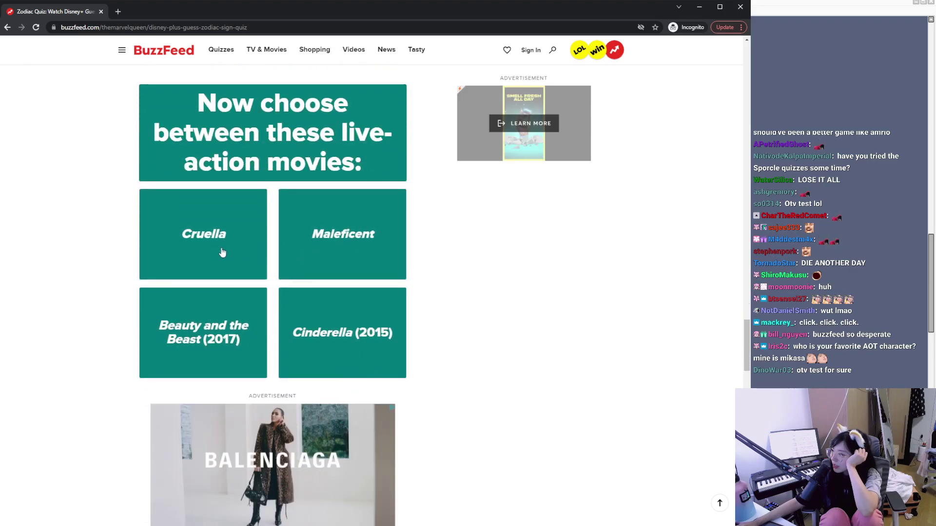
left_click(303, 253)
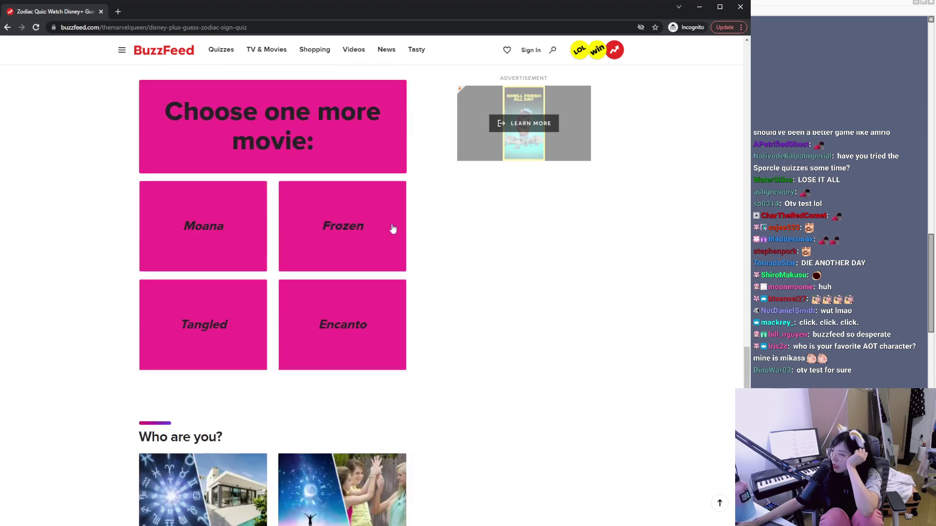
left_click(358, 343)
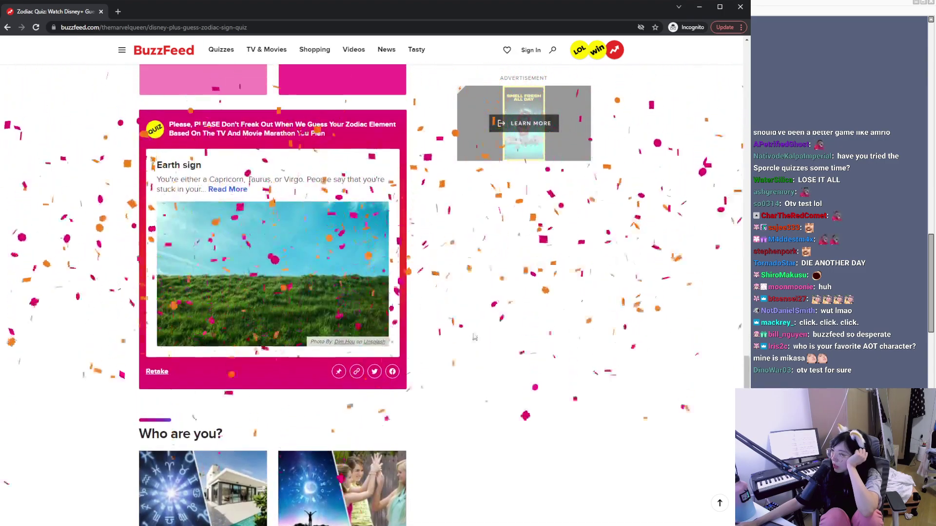
left_click(228, 189)
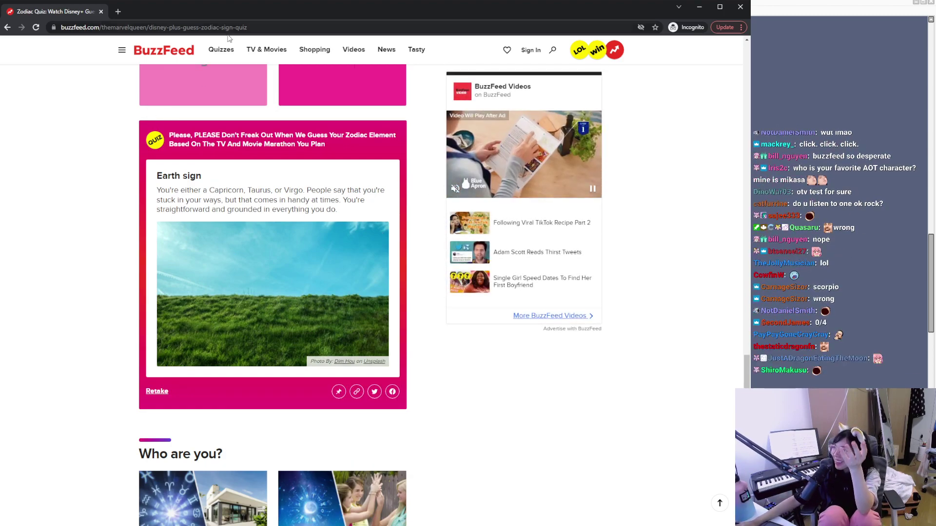
left_click(221, 49)
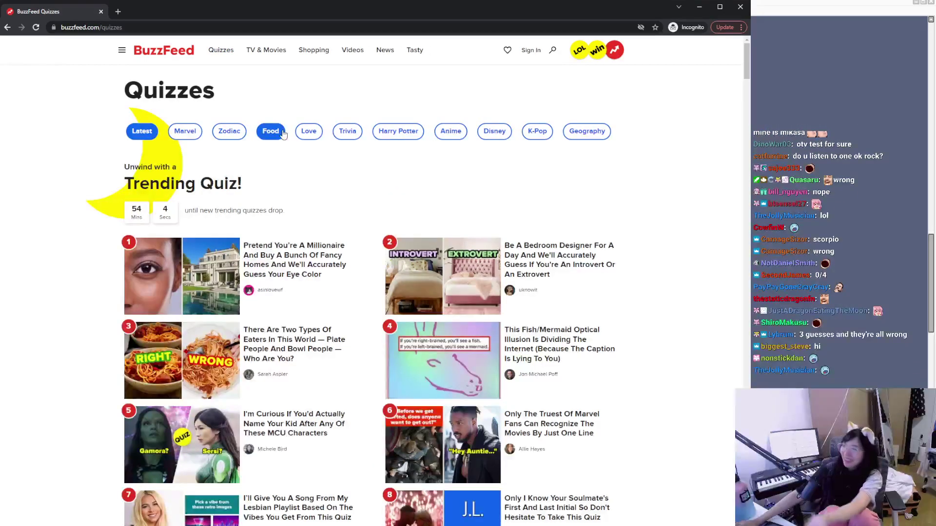
Step: Scroll down through the BuzzFeed quizzes list
scroll(191, 223, "down", 4)
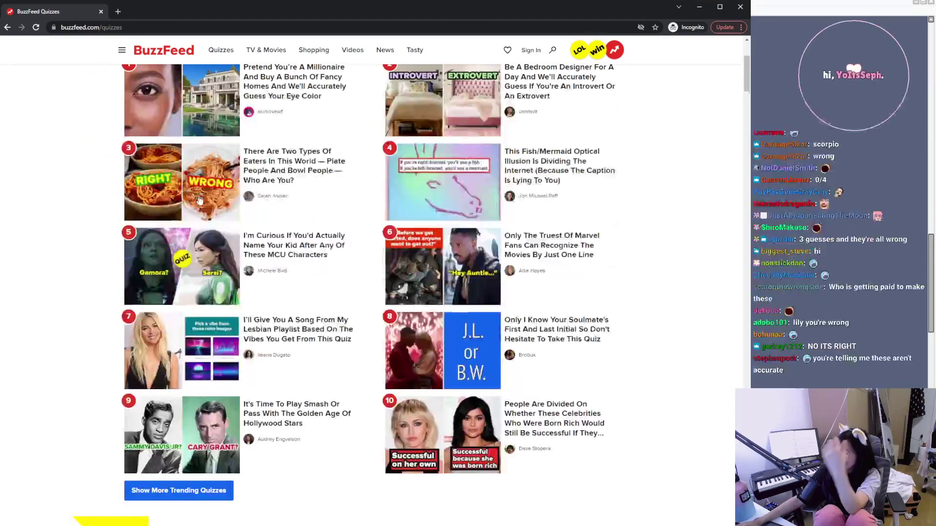
scroll(293, 268, "down", 6)
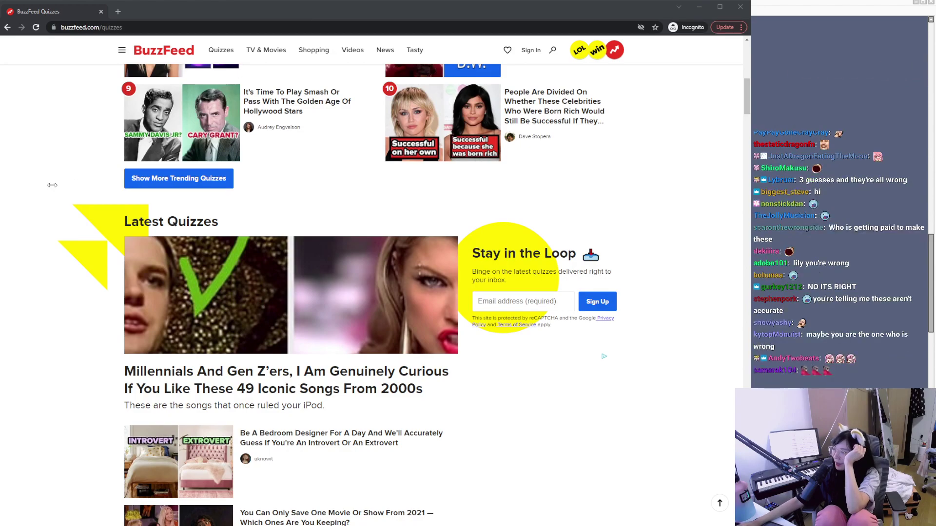
left_click(7, 231)
scroll(446, 278, "down", 5)
scroll(446, 278, "down", 20)
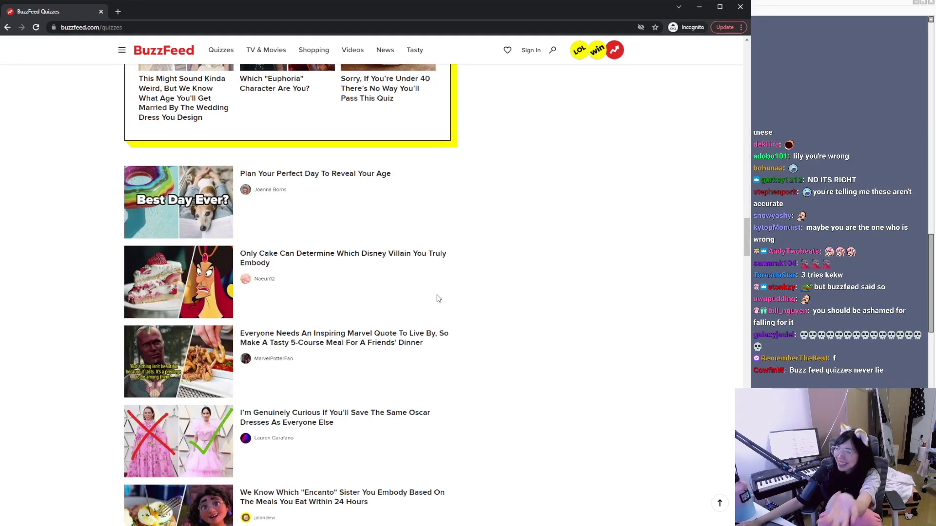
scroll(437, 298, "down", 6)
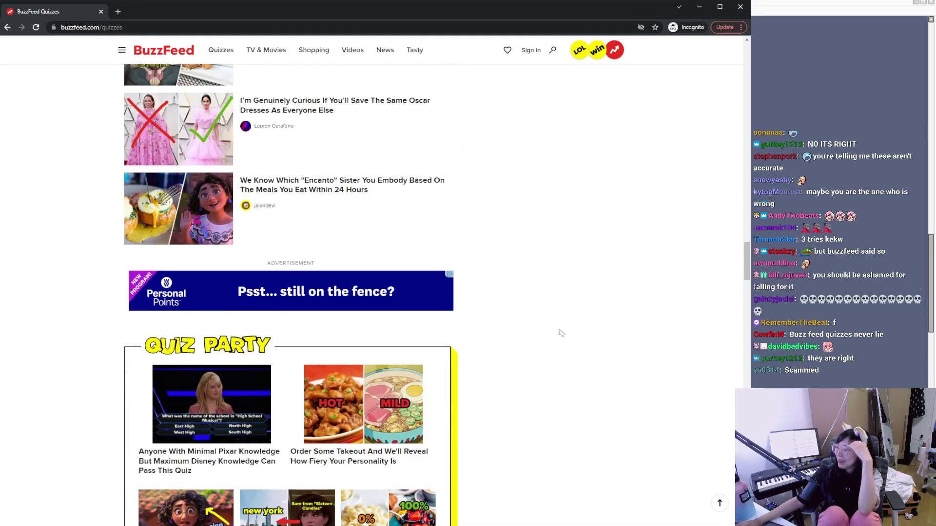
scroll(491, 278, "down", 4)
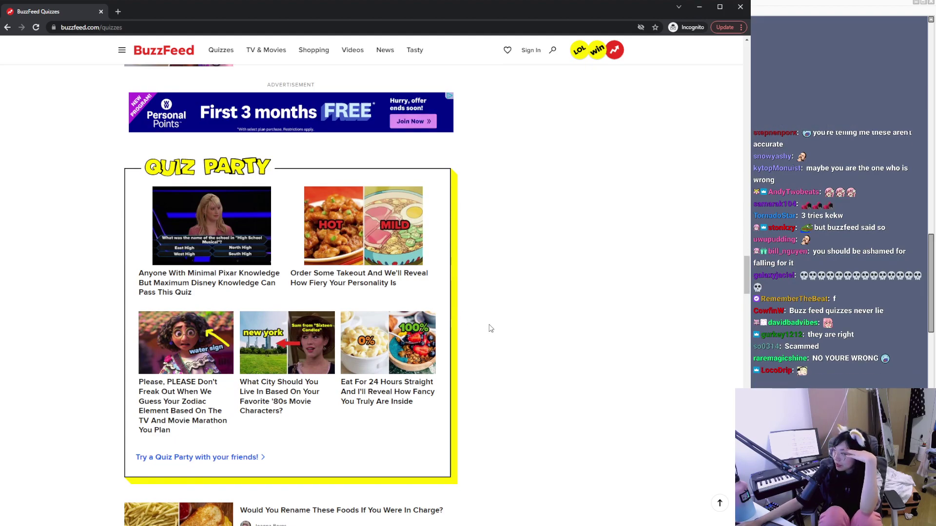
scroll(470, 322, "down", 4)
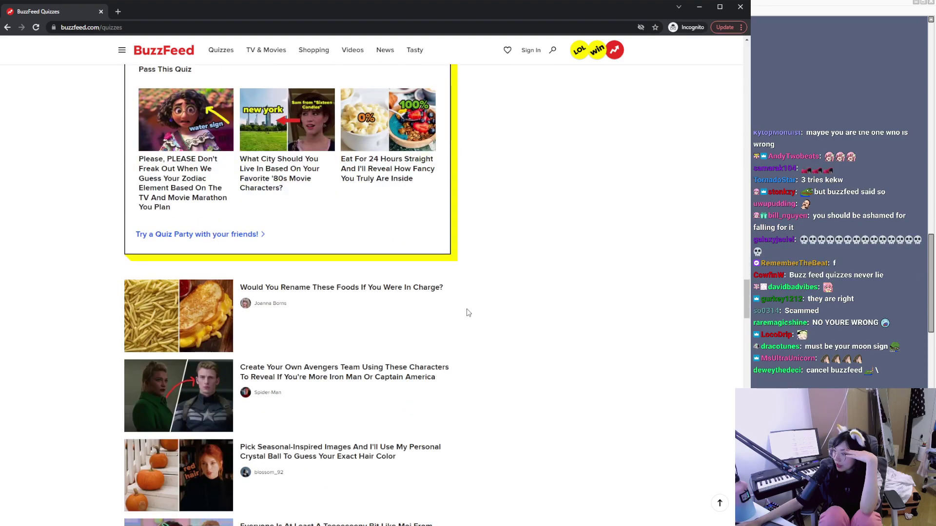
scroll(468, 312, "down", 4)
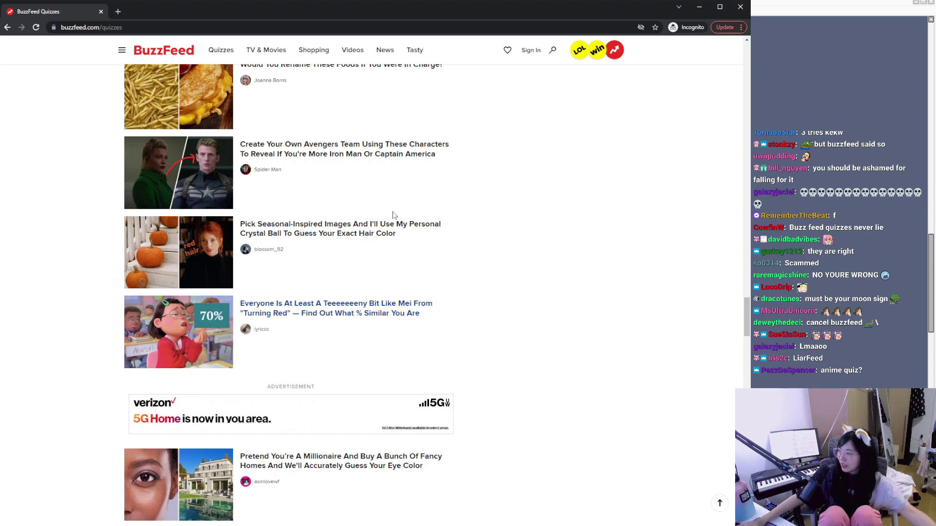
scroll(267, 125, "down", 5)
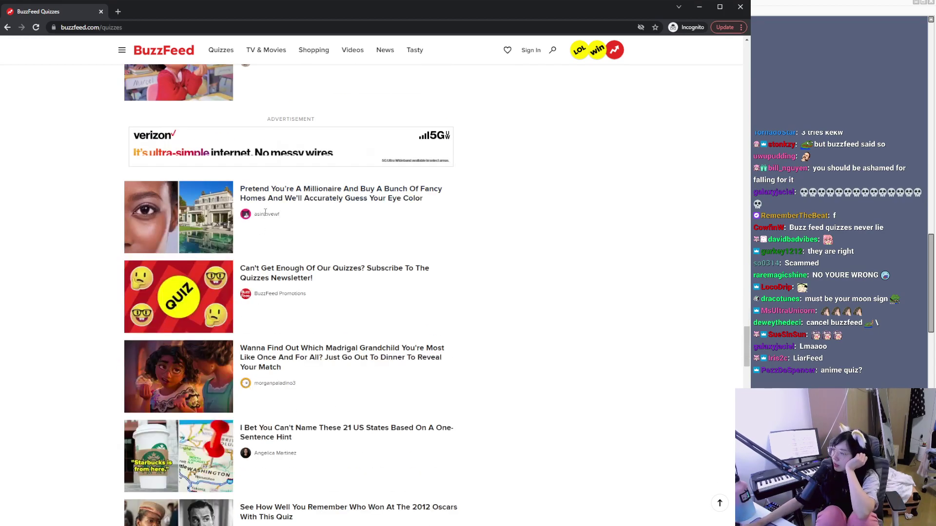
scroll(265, 213, "down", 4)
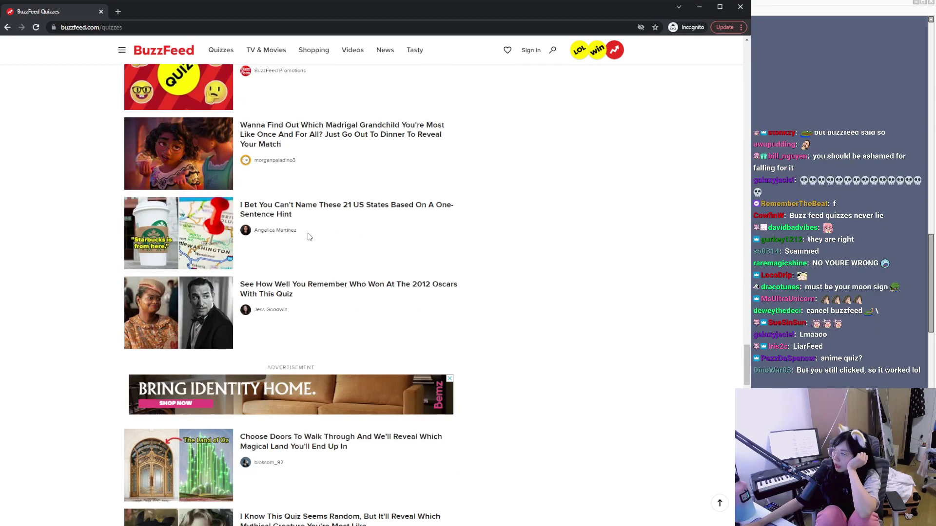
scroll(317, 236, "down", 5)
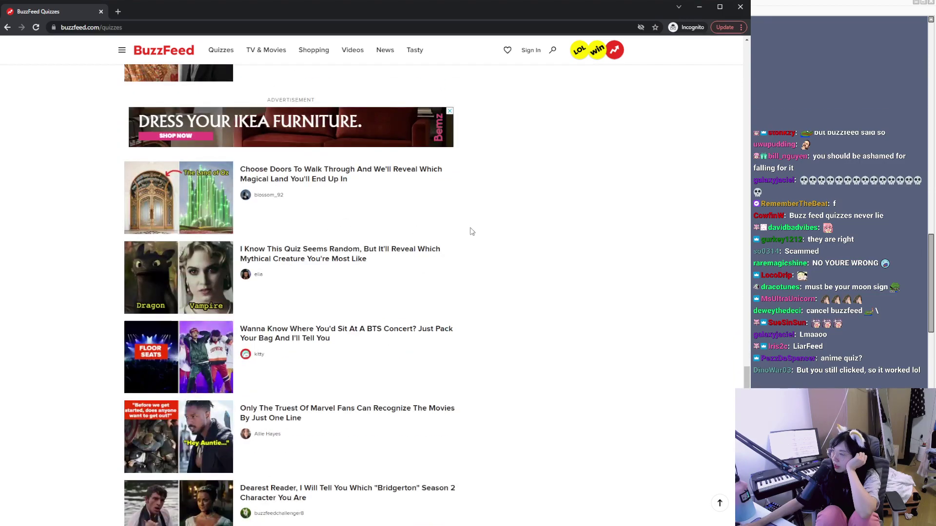
scroll(472, 230, "down", 2)
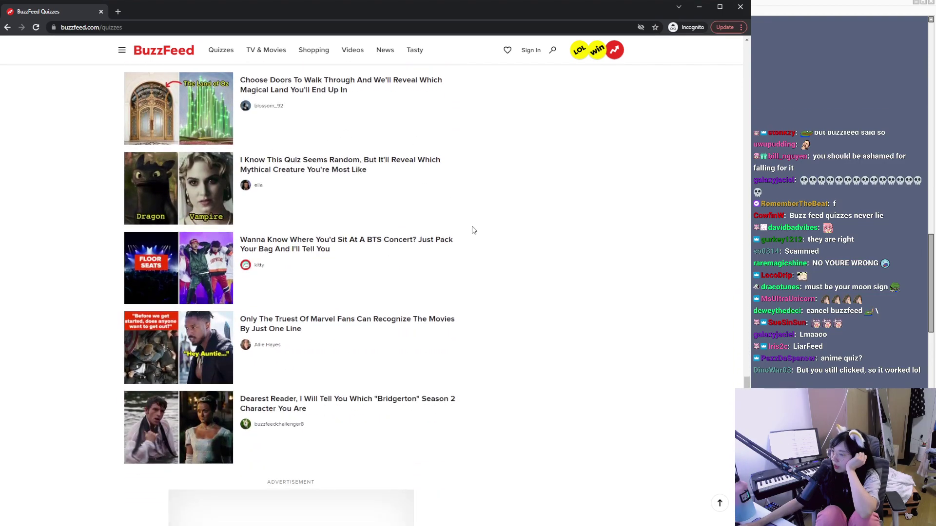
scroll(472, 229, "down", 3)
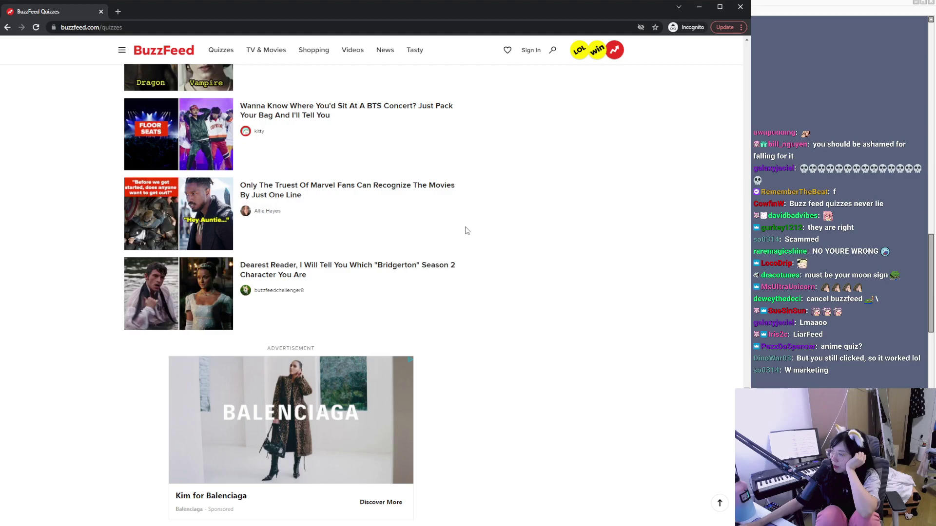
scroll(463, 225, "down", 6)
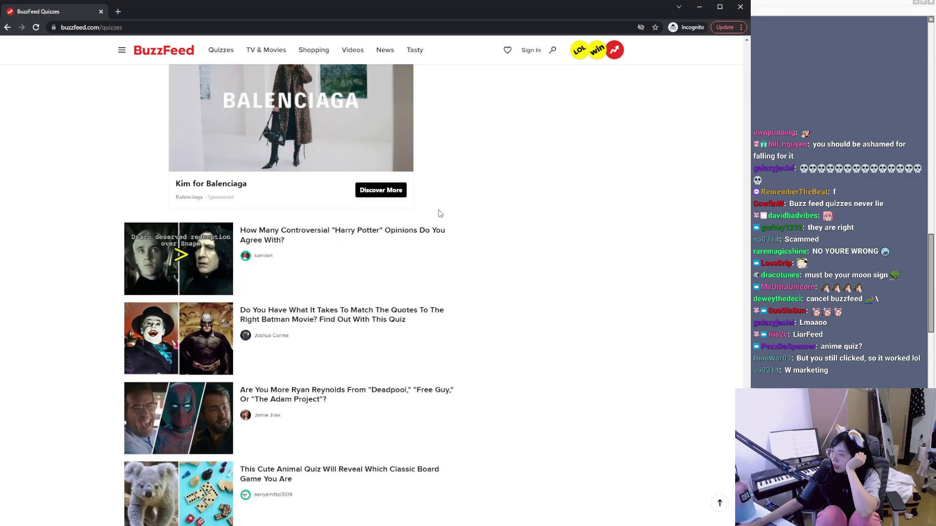
scroll(440, 214, "down", 6)
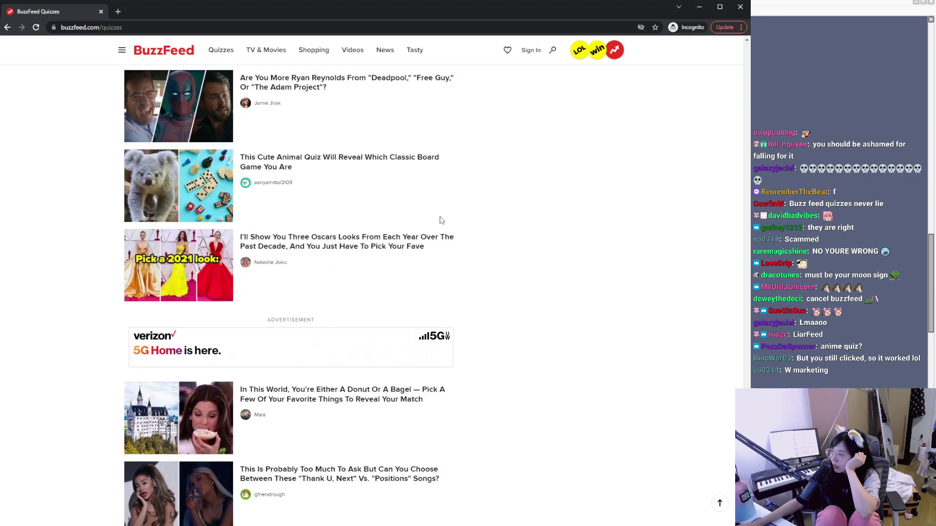
scroll(439, 220, "down", 6)
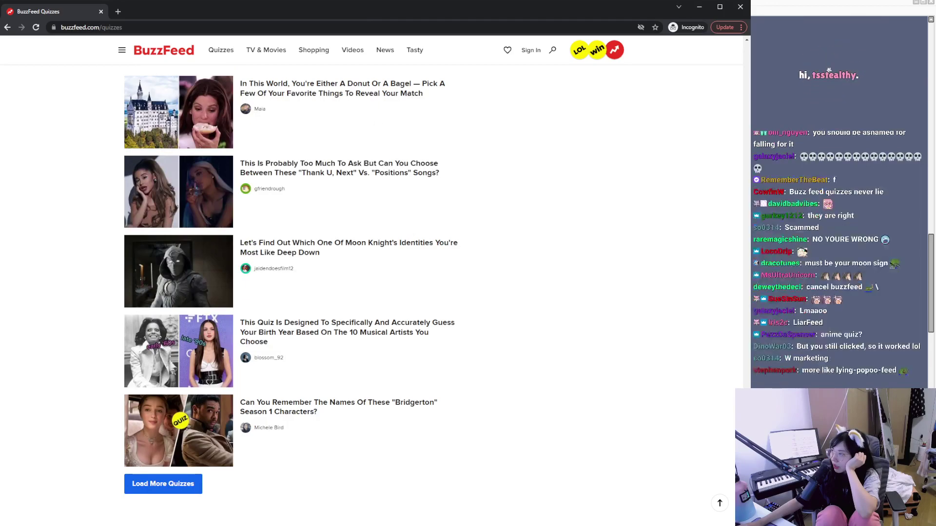
Step: Scroll back up to the top of the quizzes list
left_click(13, 218)
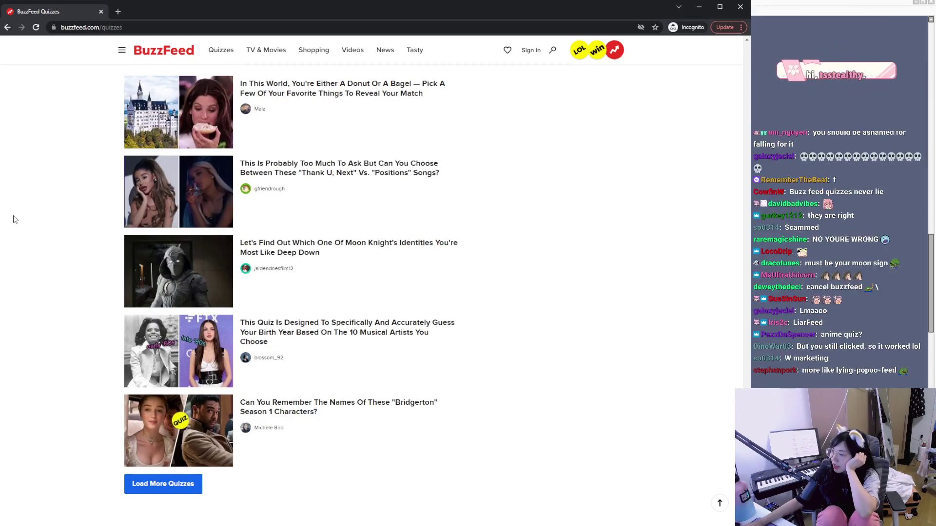
scroll(359, 300, "up", 2)
scroll(327, 323, "up", 20)
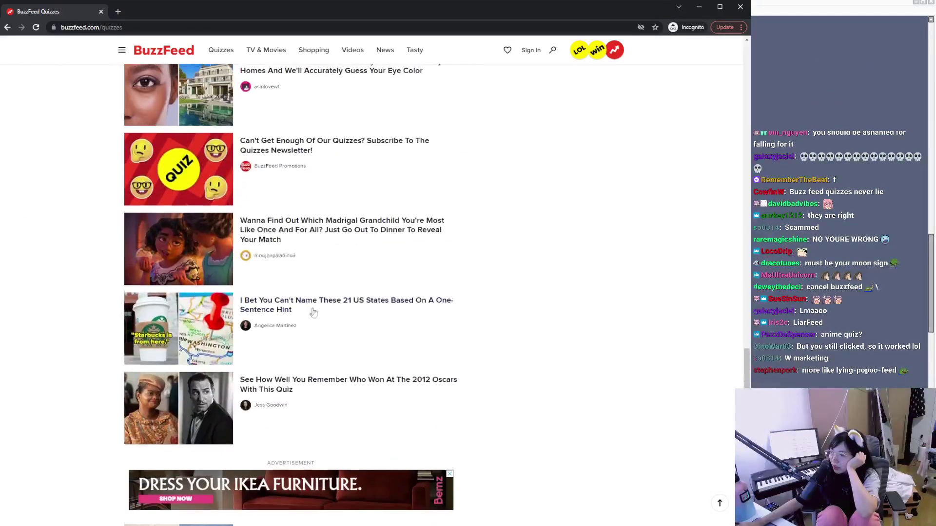
scroll(331, 289, "up", 20)
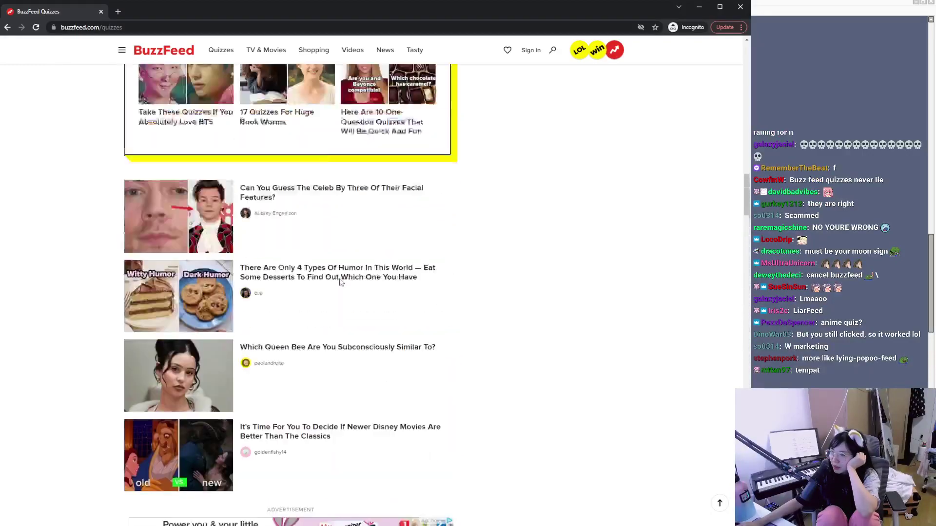
scroll(373, 259, "up", 5)
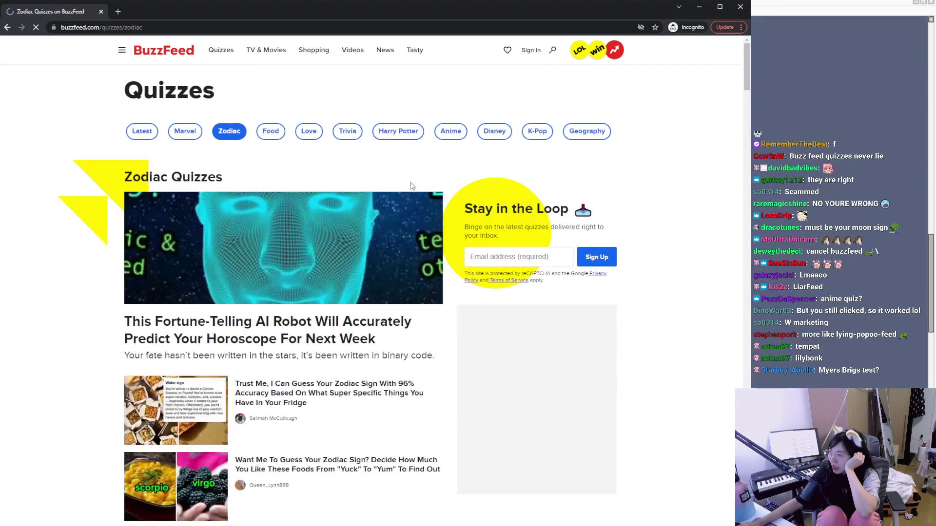
Step: Open the 'Decide How Much You Like These Foods' Yuck-to-Yum quiz
scroll(470, 303, "down", 3)
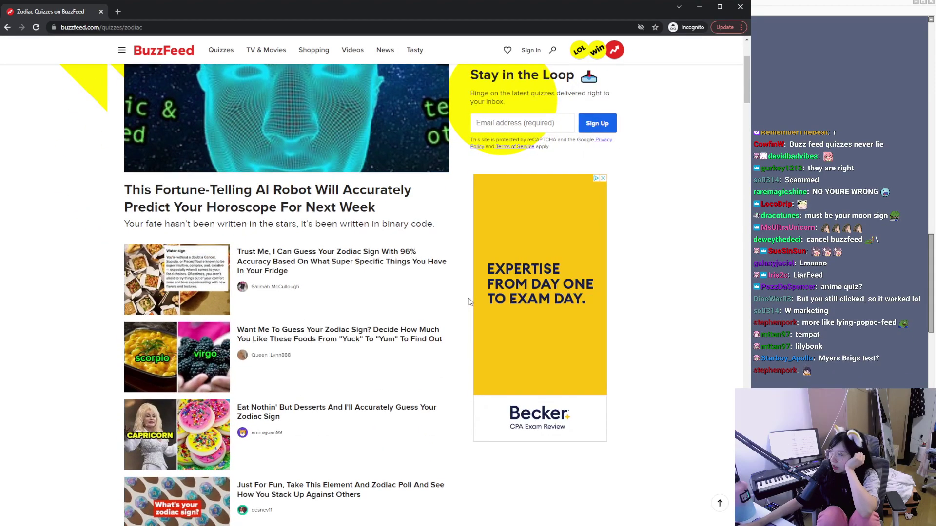
scroll(470, 303, "down", 1)
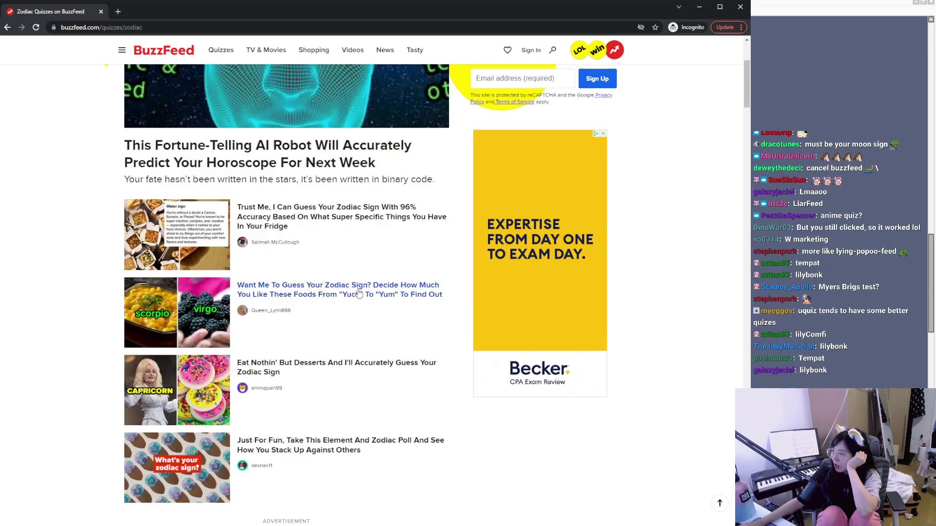
left_click(371, 301)
scroll(279, 283, "down", 5)
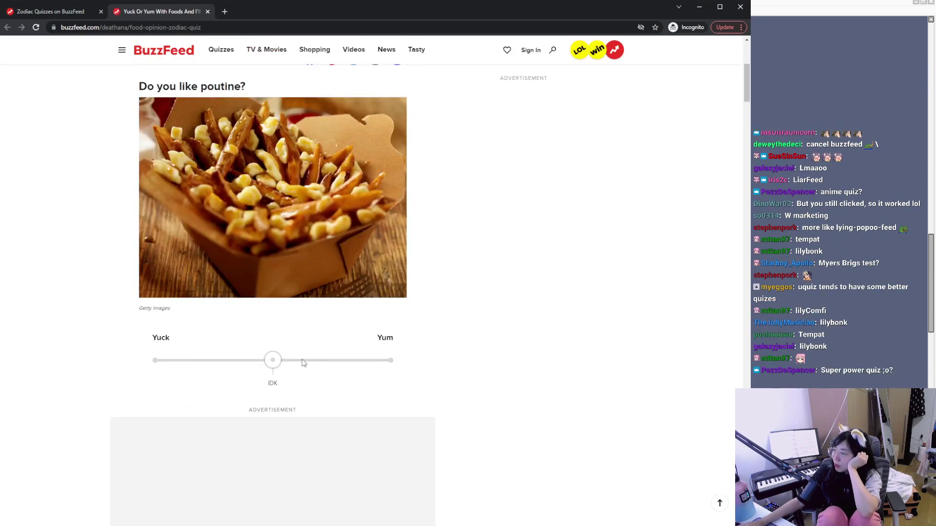
scroll(284, 347, "down", 1)
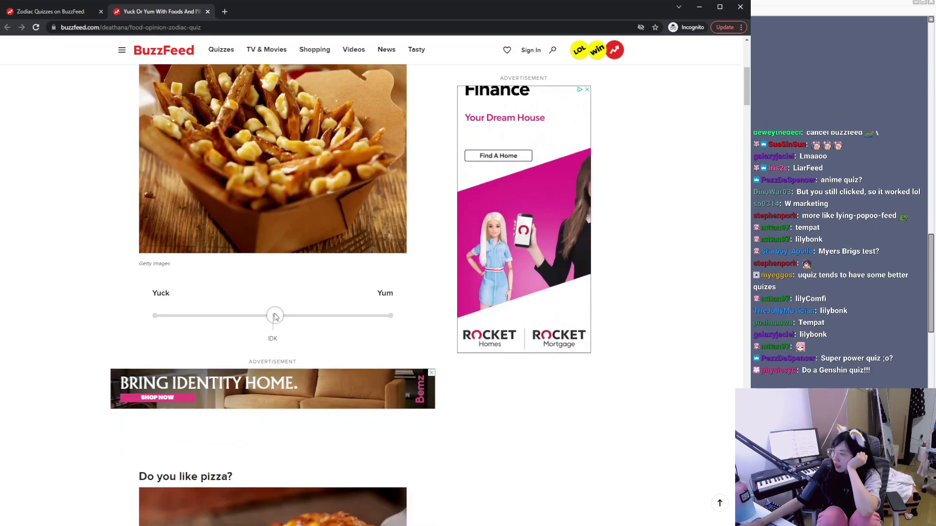
Step: Rate poutine toward Yuck and drag the next food sliders toward Yum
left_click_drag(273, 315, 251, 316)
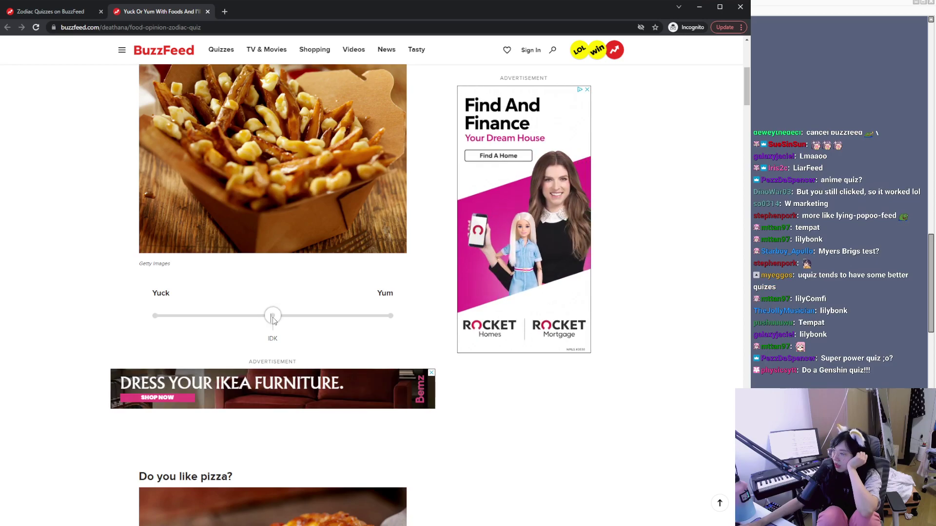
scroll(273, 316, "down", 9)
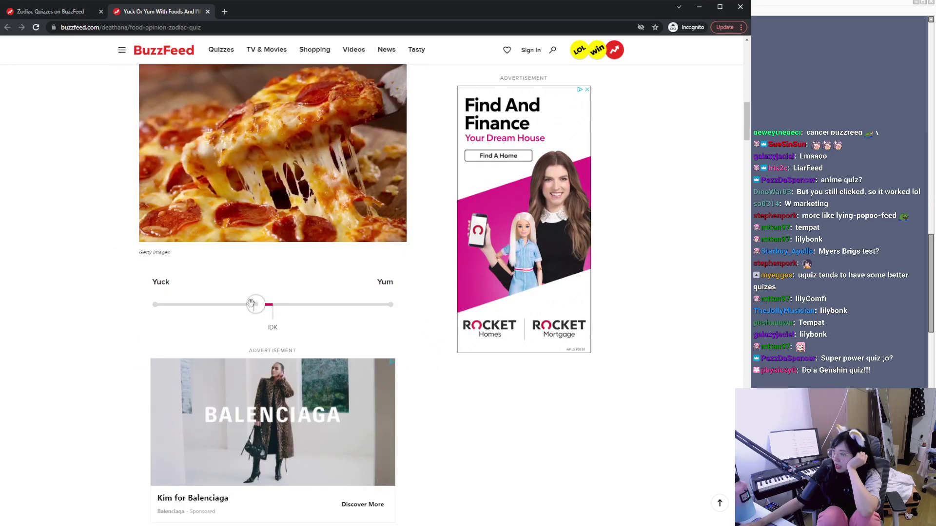
left_click_drag(183, 304, 184, 305)
scroll(375, 341, "down", 9)
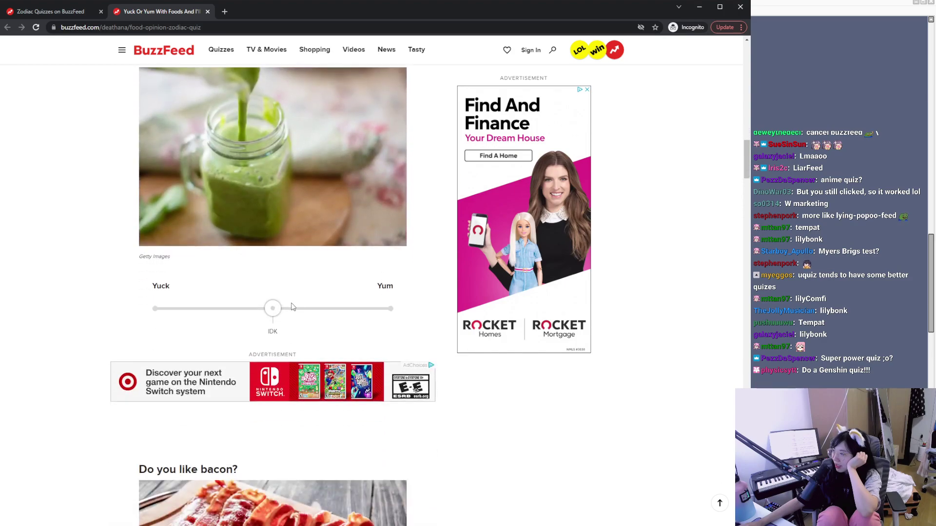
left_click_drag(278, 305, 349, 307)
scroll(298, 257, "down", 9)
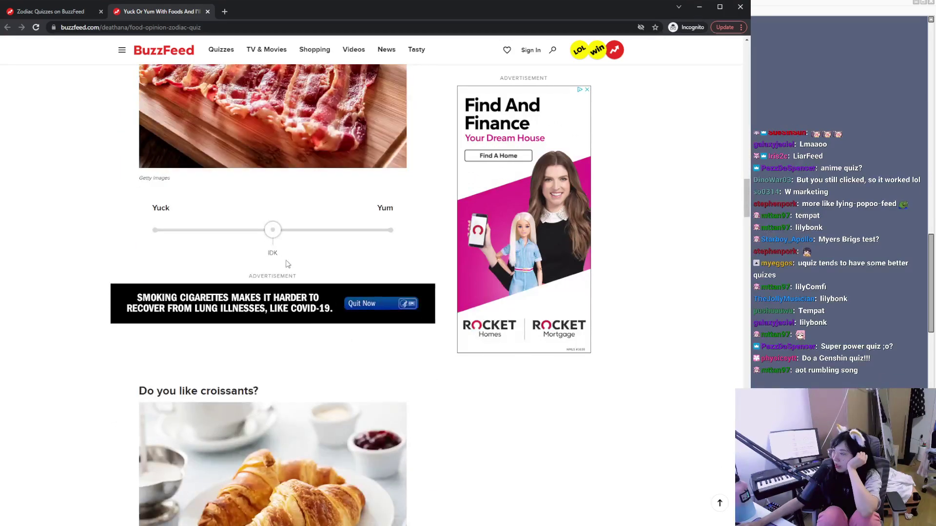
scroll(273, 268, "down", 5)
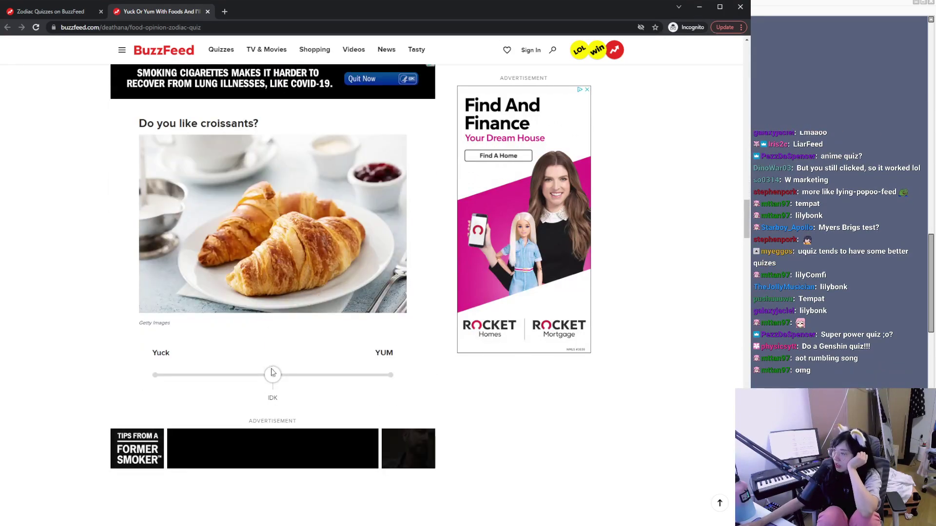
left_click_drag(273, 375, 328, 375)
scroll(495, 361, "down", 12)
left_click_drag(273, 387, 335, 387)
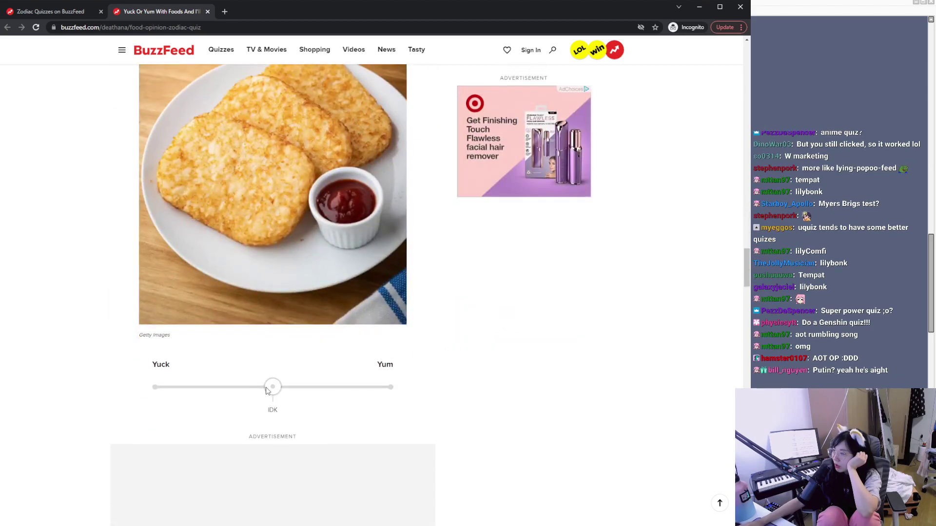
Step: Rate the remaining foods on their Yuck/Yum sliders and submit with 'I'm done'
scroll(525, 369, "down", 10)
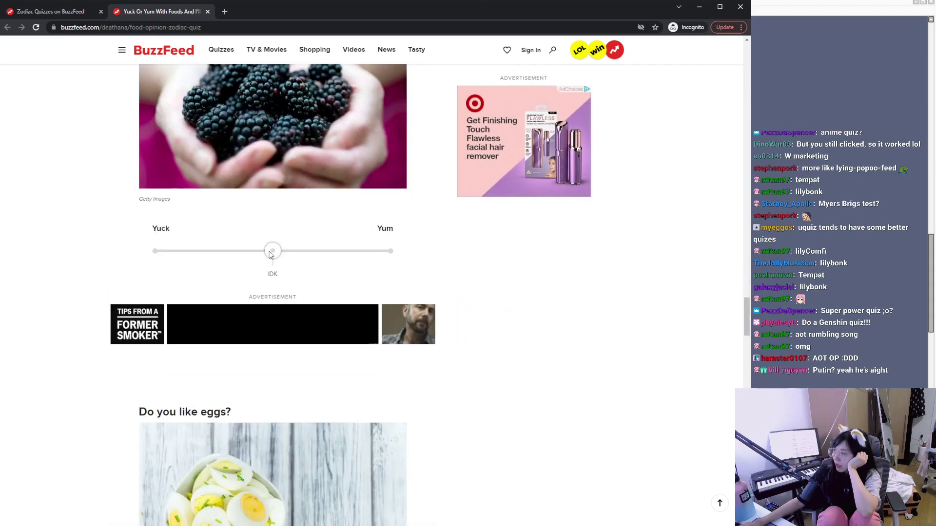
scroll(296, 325, "down", 6)
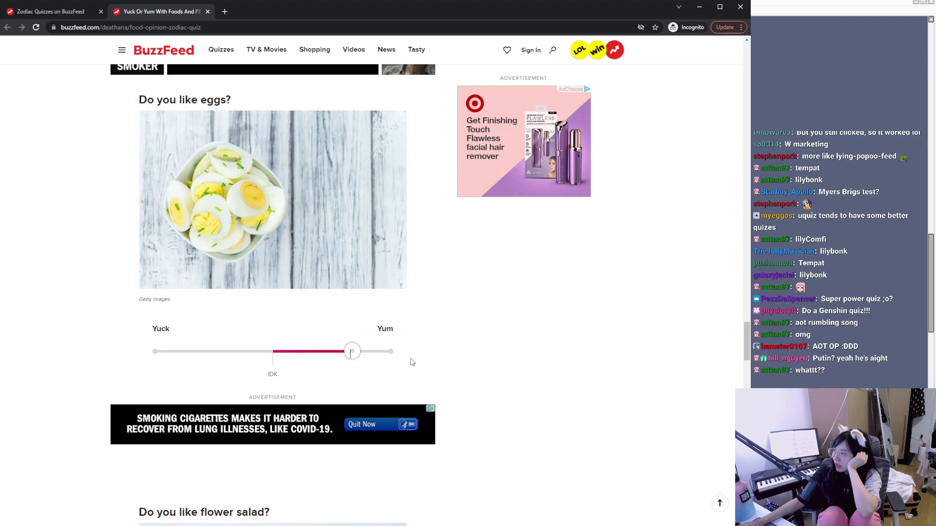
scroll(393, 361, "down", 12)
scroll(317, 338, "up", 3)
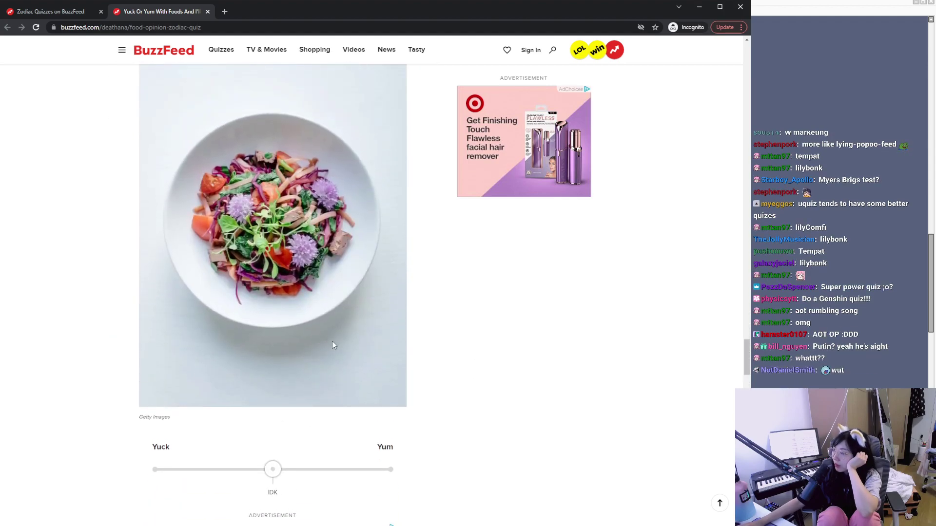
scroll(347, 362, "up", 3)
scroll(354, 362, "down", 7)
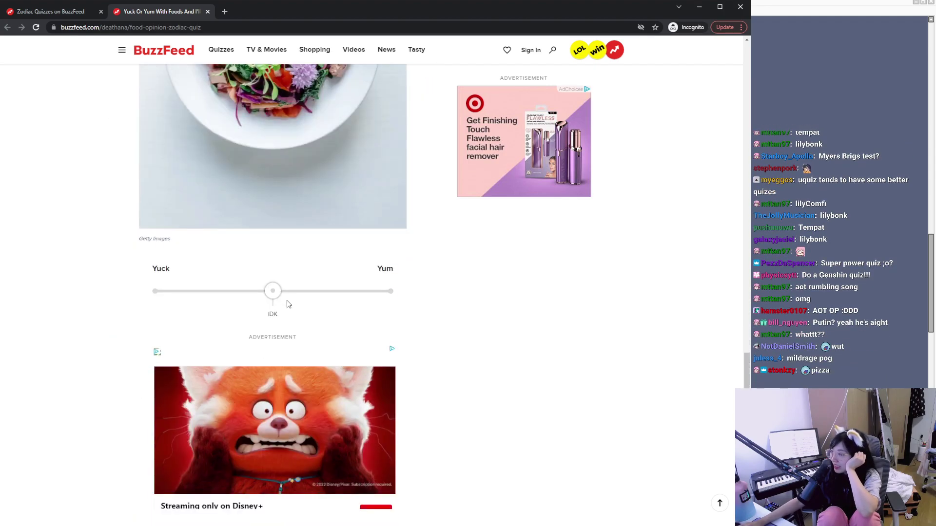
left_click_drag(257, 290, 204, 291)
scroll(439, 322, "down", 10)
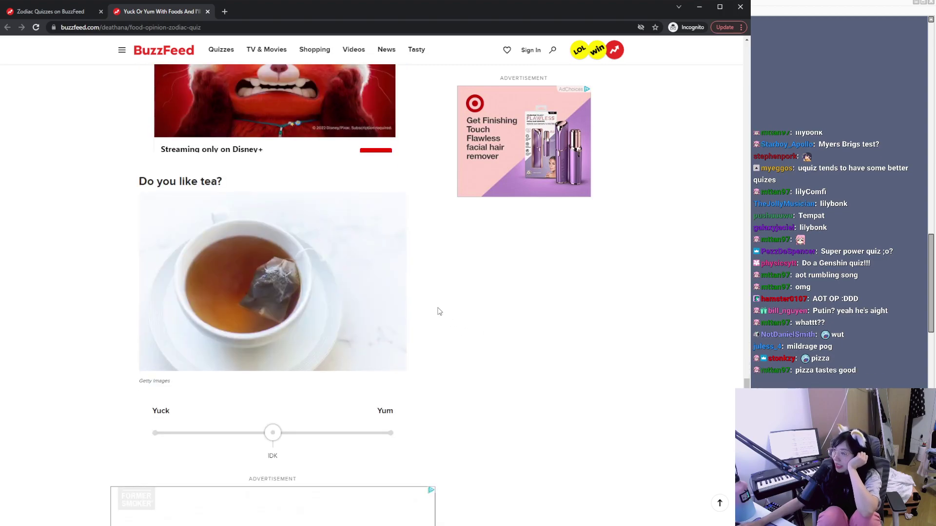
left_click_drag(283, 294, 359, 300)
scroll(442, 328, "down", 8)
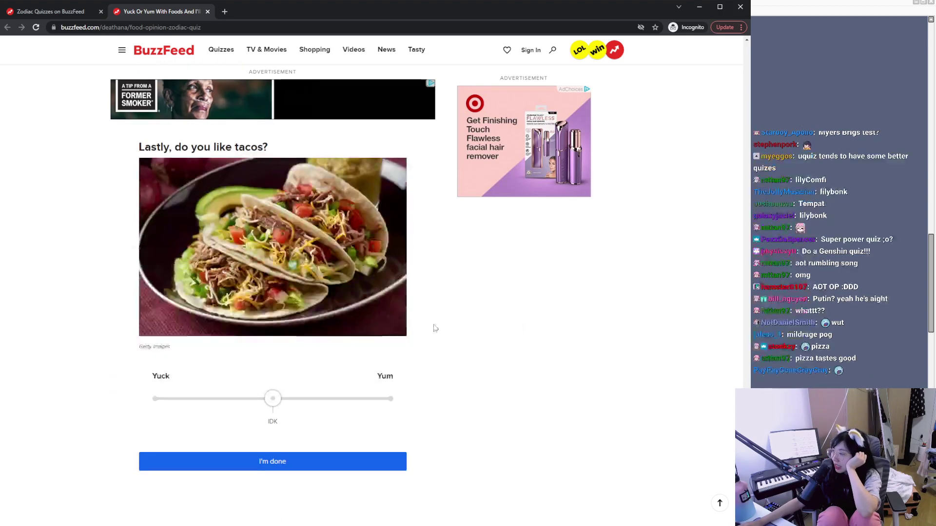
left_click(285, 333)
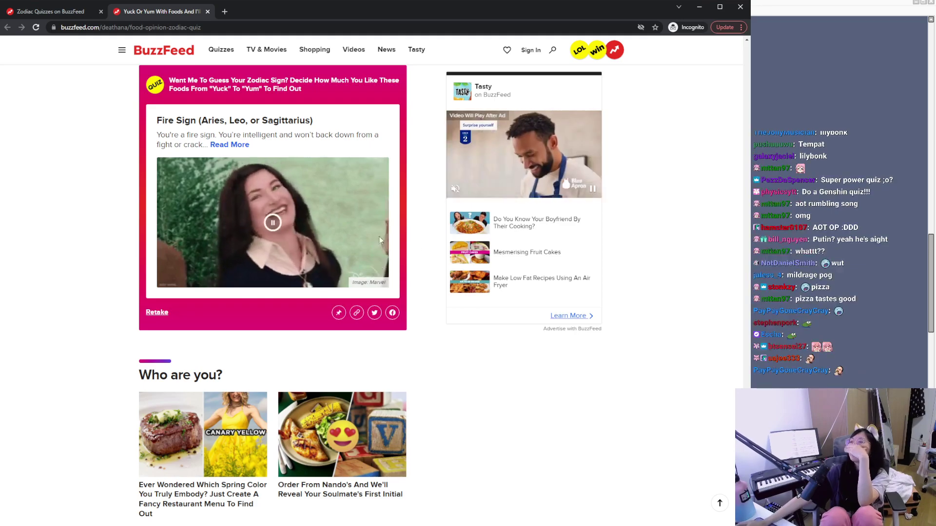
Step: Close the finished 'Yuck Or Yum' quiz tab and scroll the Zodiac Quizzes list
left_click(207, 12)
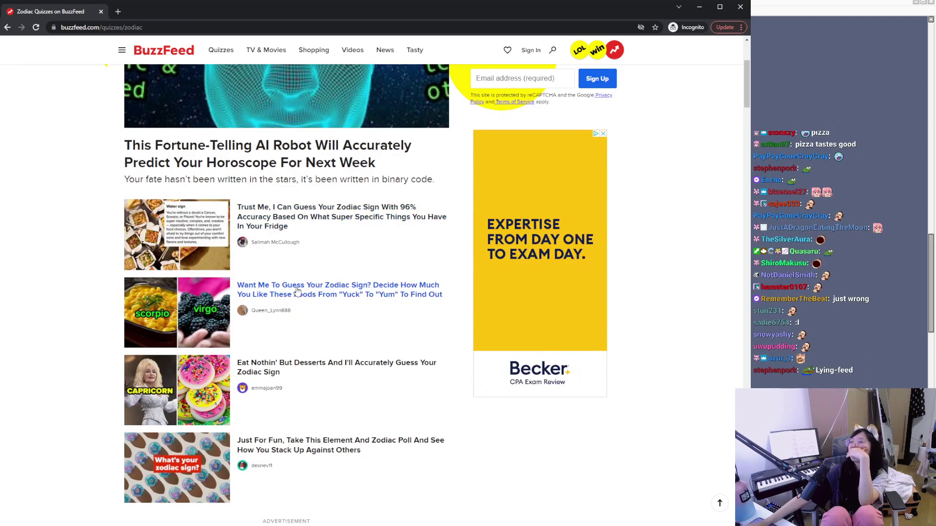
scroll(298, 291, "down", 5)
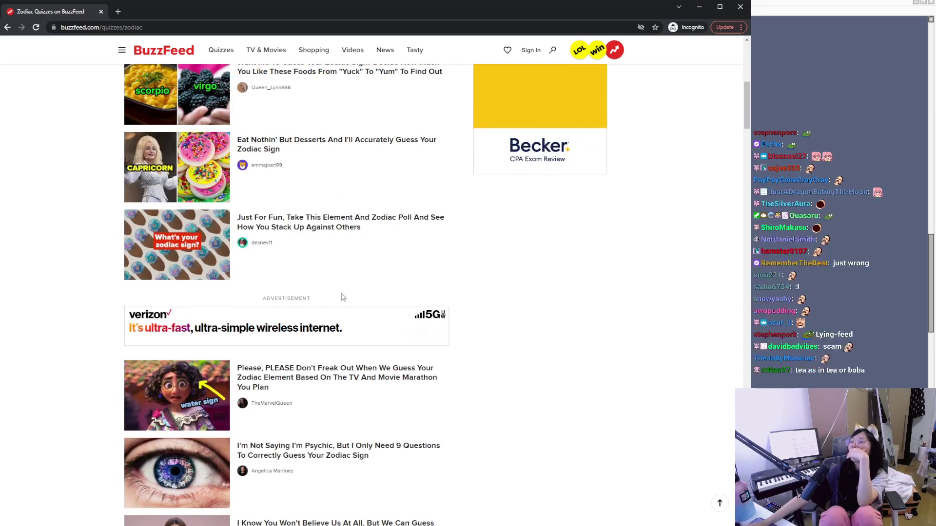
Step: Open the desserts zodiac quiz in a new tab
middle_click(218, 171)
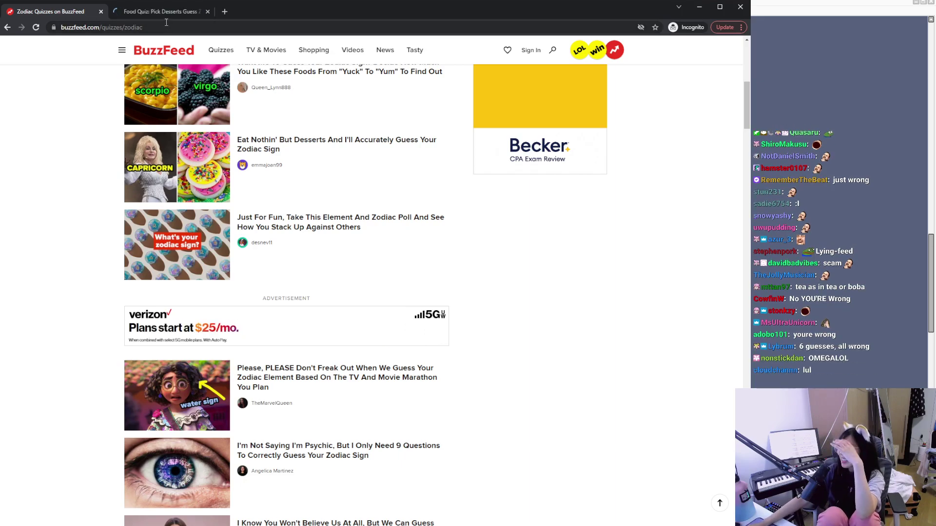
left_click(166, 13)
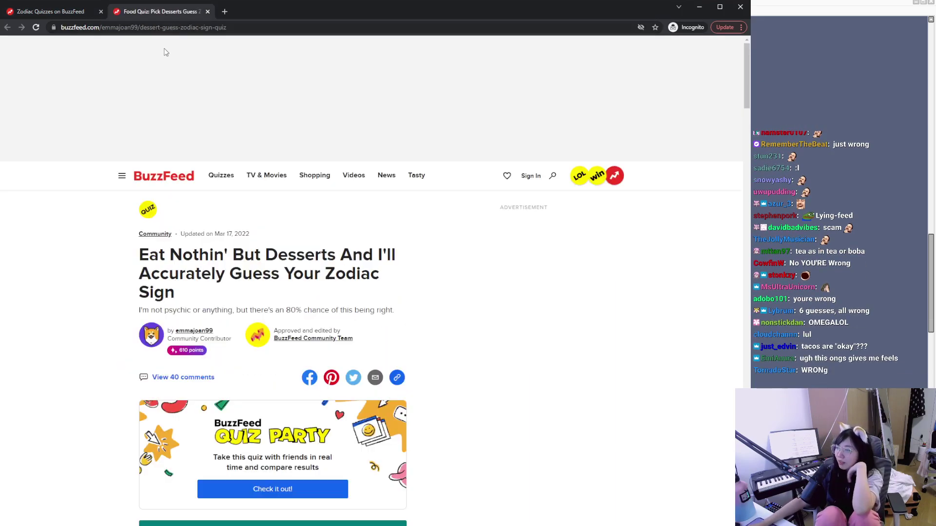
scroll(279, 283, "down", 5)
scroll(278, 283, "down", 5)
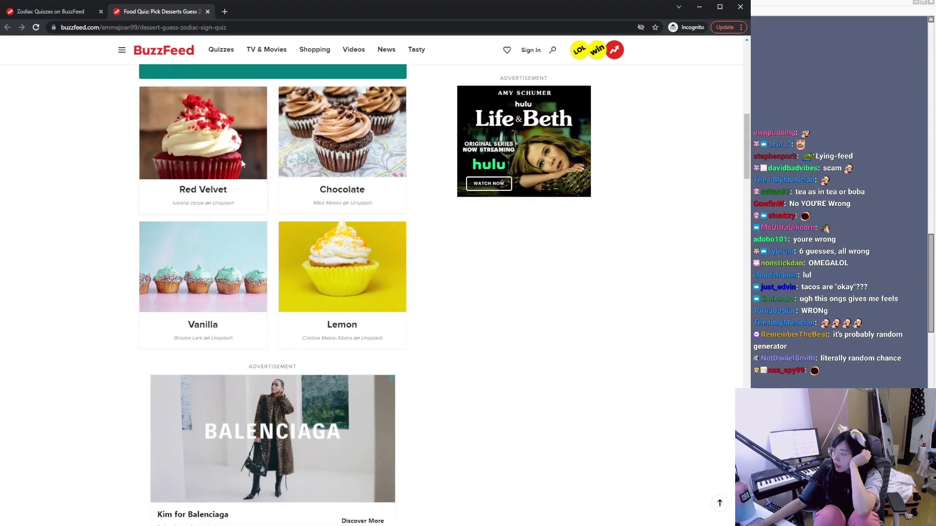
Step: Answer Red Velvet, the French treat, Crème Brûlée, Snickerdoodle and Strawberry
left_click(242, 165)
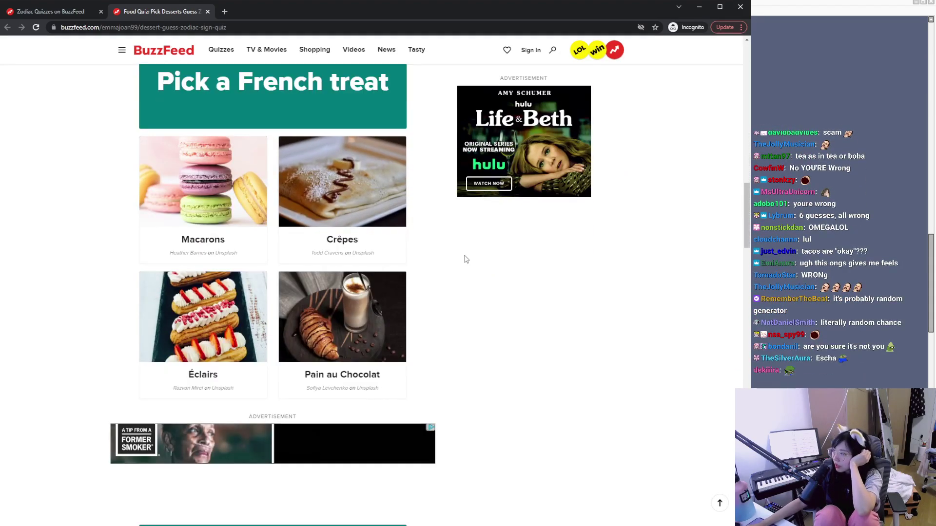
left_click(246, 217)
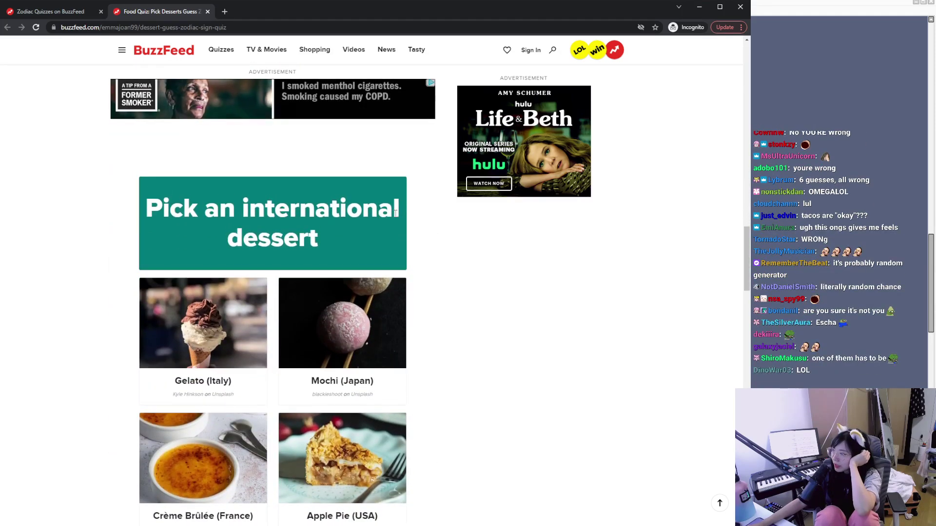
scroll(429, 219, "down", 4)
scroll(409, 204, "down", 7)
scroll(389, 232, "up", 11)
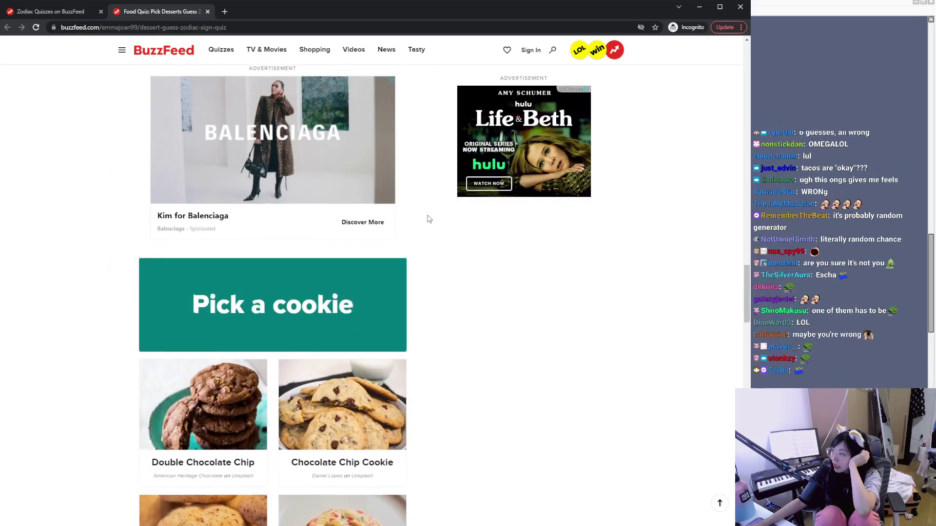
left_click(181, 420)
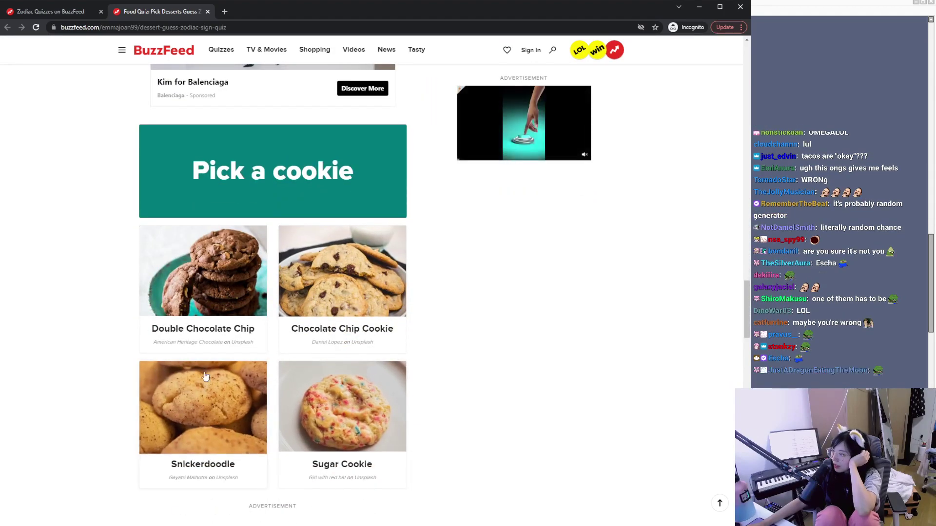
left_click(224, 434)
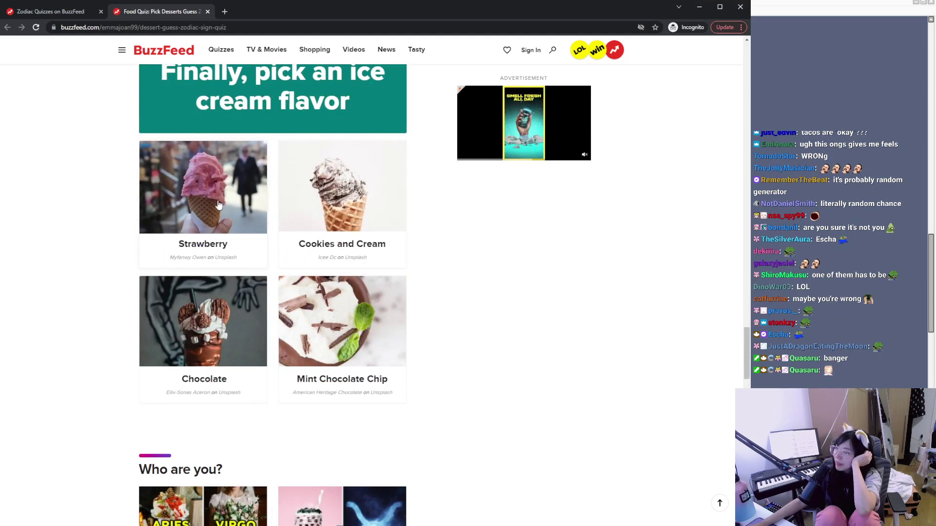
left_click(219, 201)
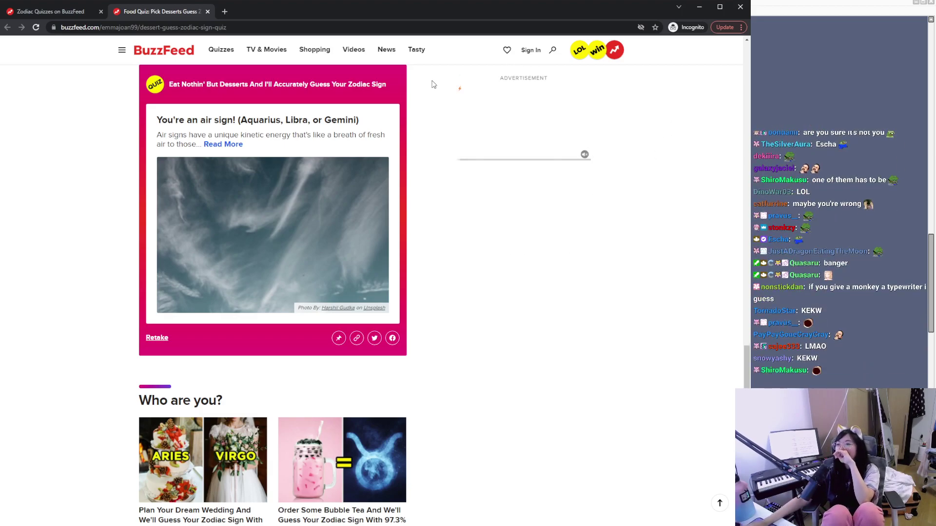
Step: Close the dessert quiz and open the 9-question 'I'm Not Saying I'm Psychic' quiz in a new tab
left_click(208, 11)
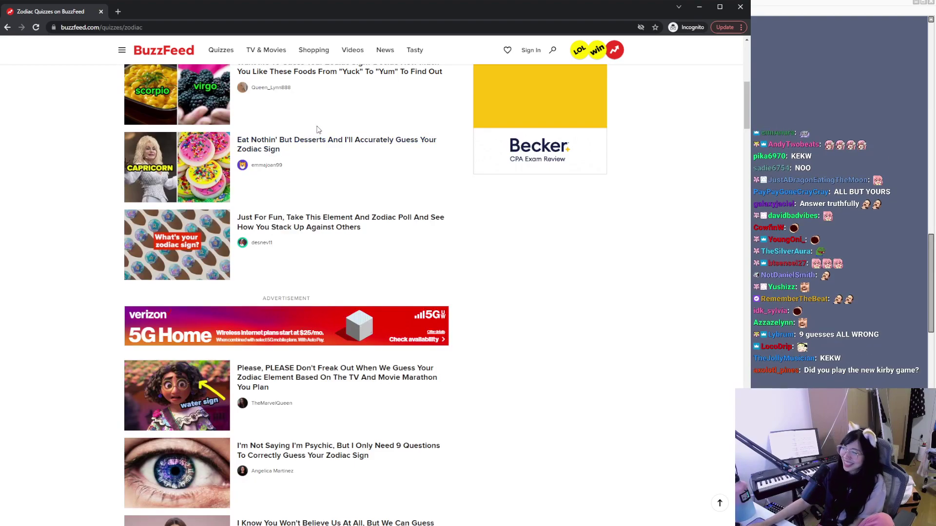
scroll(227, 207, "down", 3)
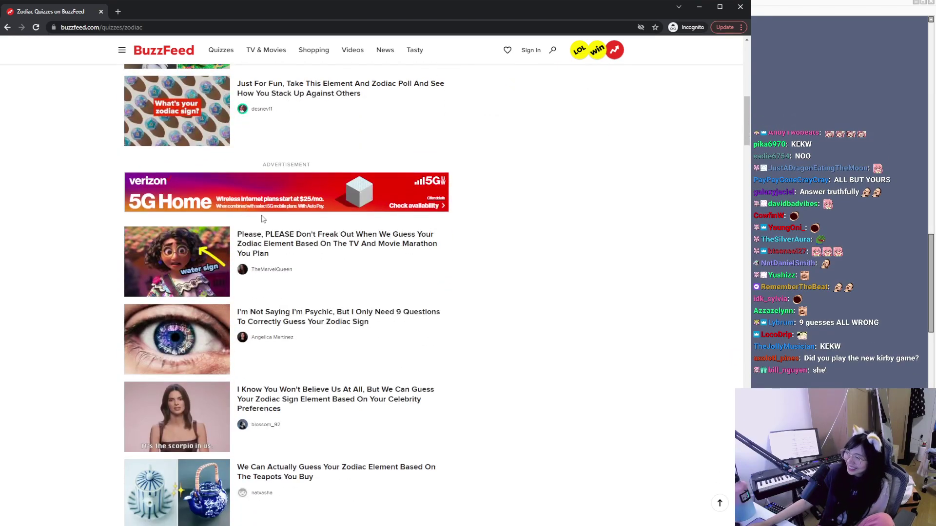
scroll(253, 216, "down", 3)
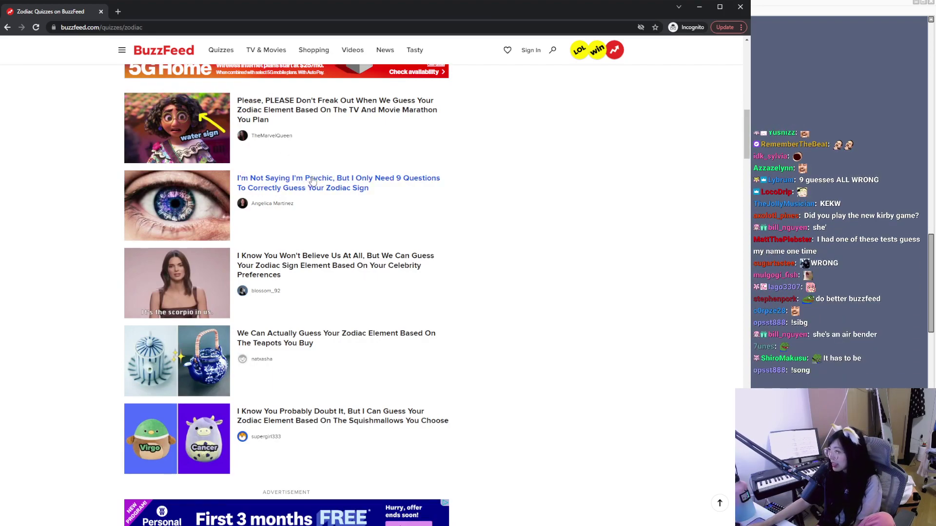
middle_click(325, 184)
Step: In the new quiz tab, answer Heartless, the magenta tile and 'I cry way too easily.'
left_click(159, 12)
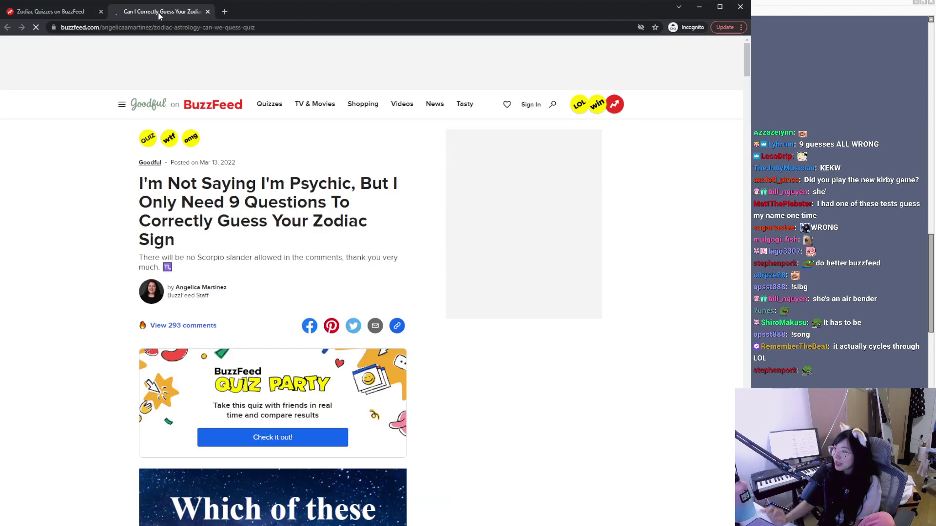
scroll(359, 214, "down", 8)
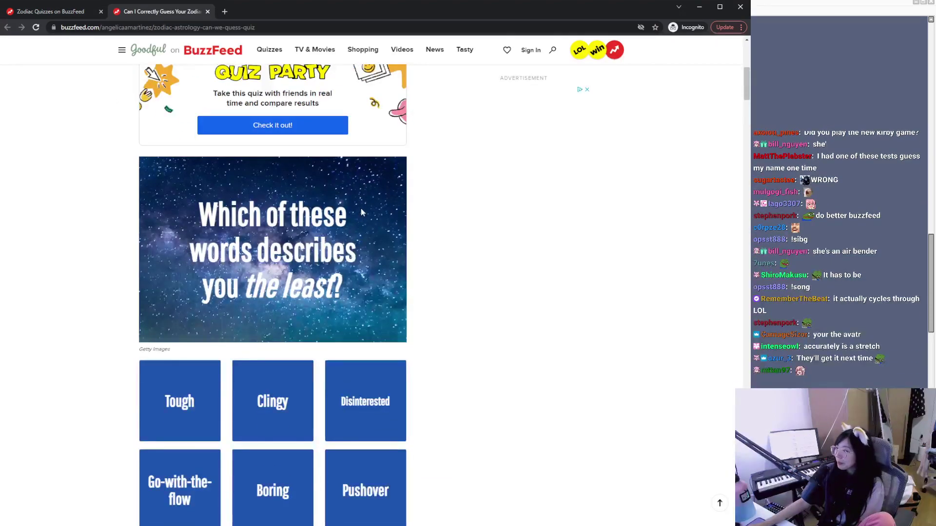
scroll(402, 241, "down", 2)
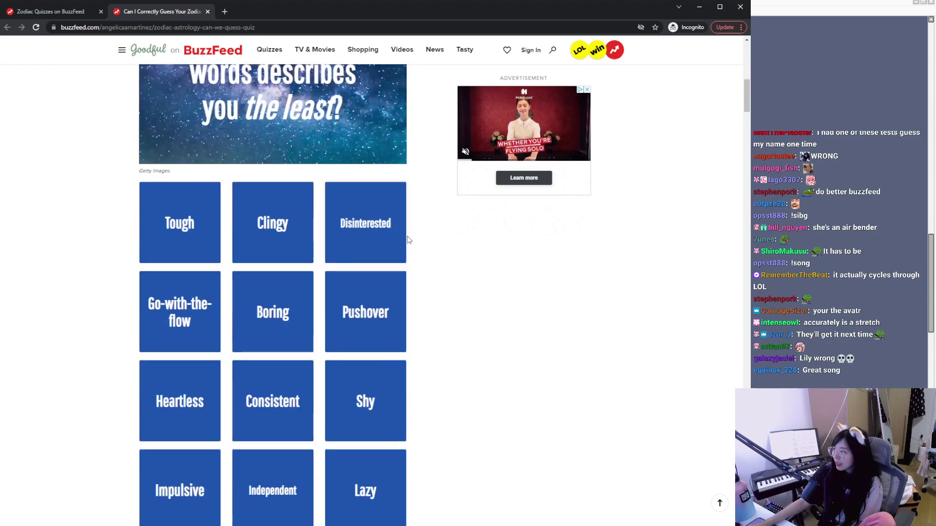
scroll(199, 241, "down", 3)
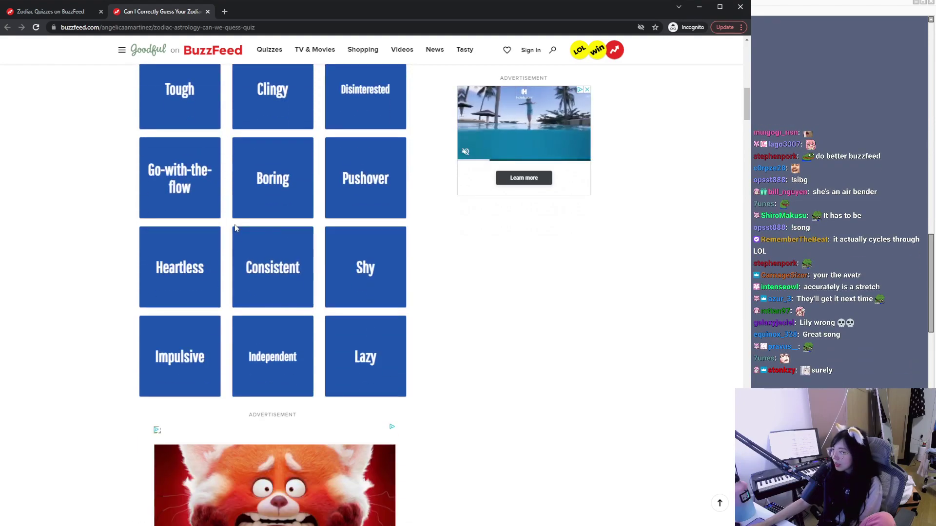
scroll(263, 273, "up", 3)
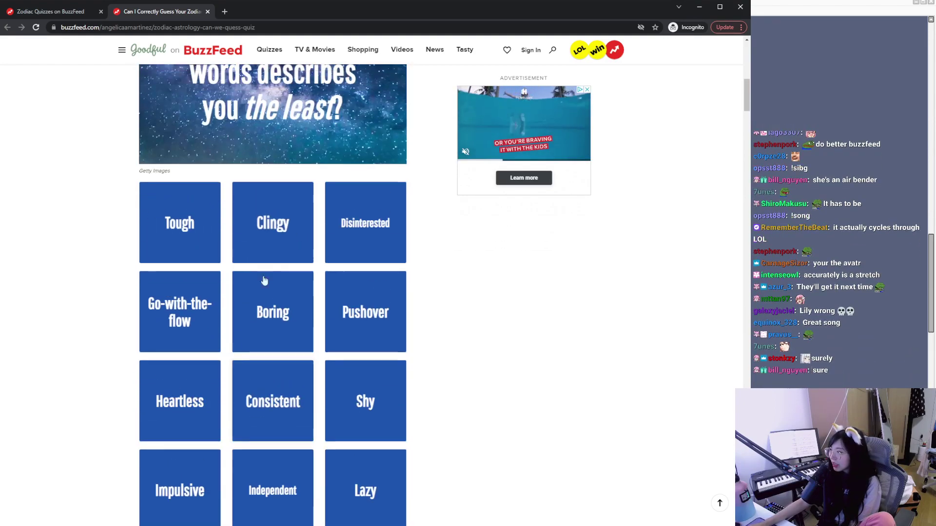
left_click(195, 400)
scroll(220, 374, "down", 10)
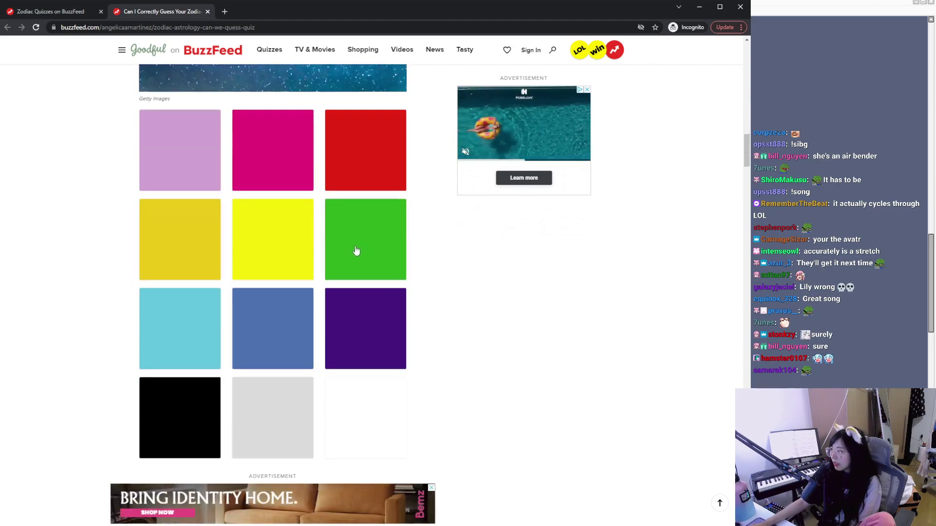
left_click(271, 169)
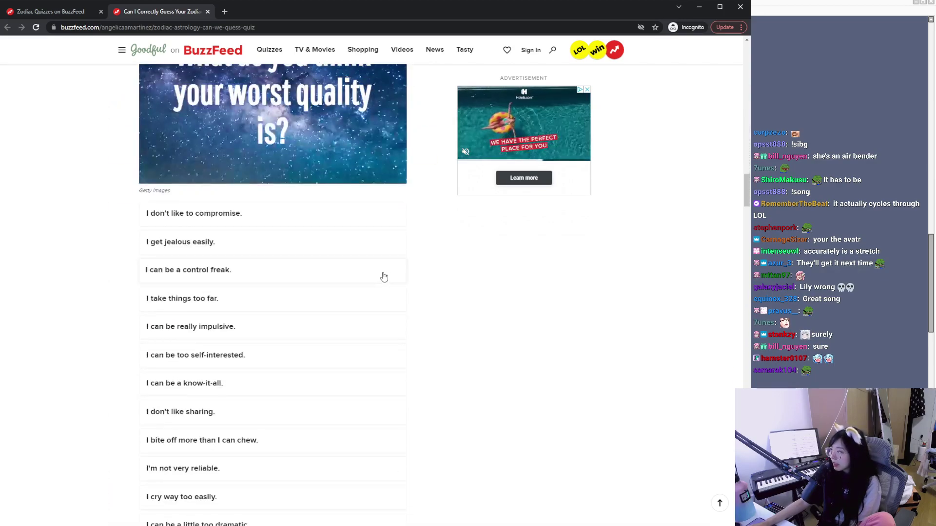
scroll(350, 284, "down", 1)
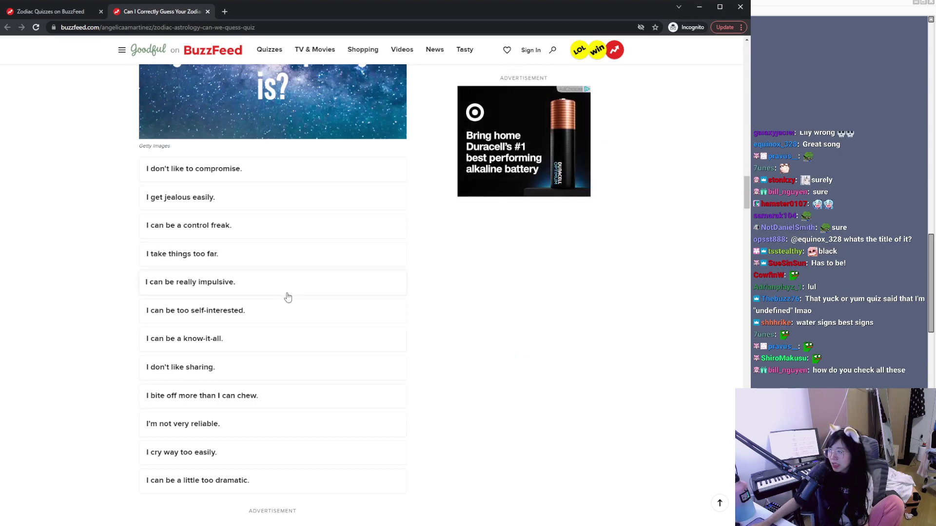
left_click(202, 447)
scroll(342, 341, "down", 10)
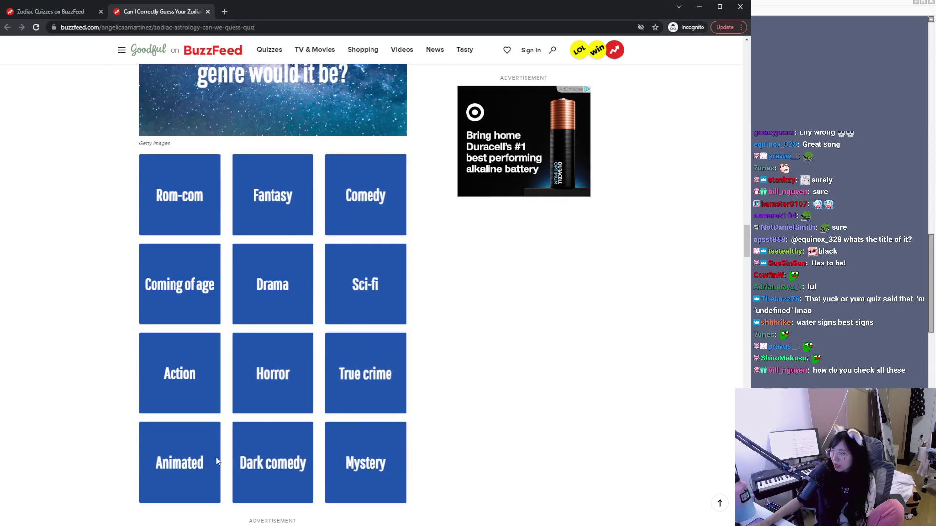
Step: Answer Animated, sending funny memes as the friend role, and Macarons
left_click(195, 449)
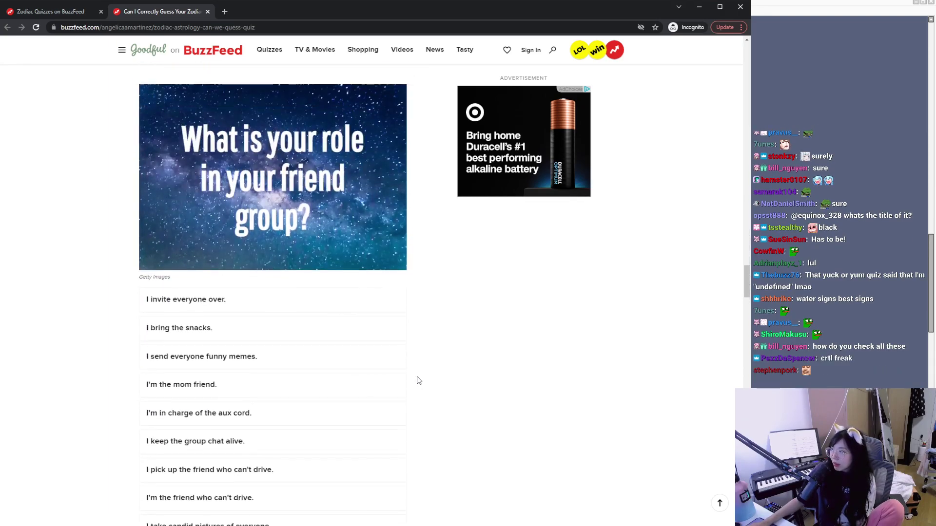
scroll(417, 379, "down", 3)
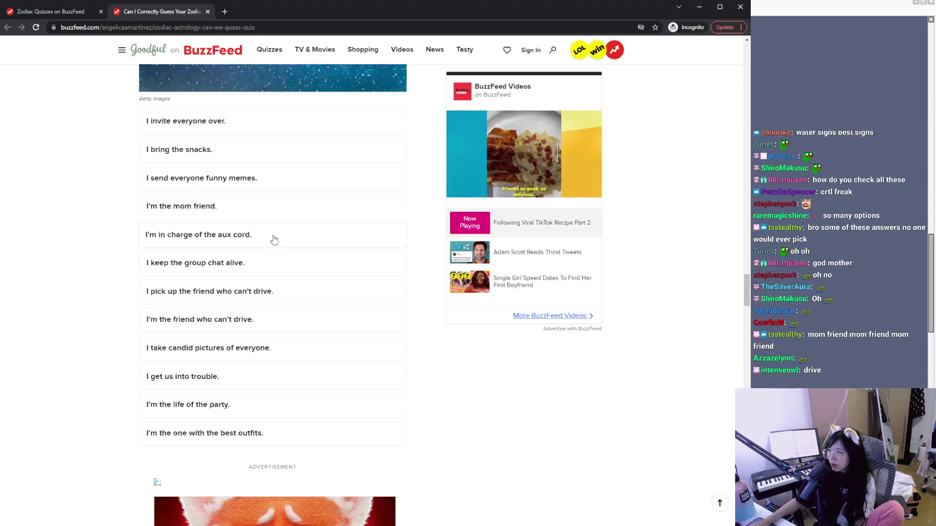
scroll(266, 209, "up", 5)
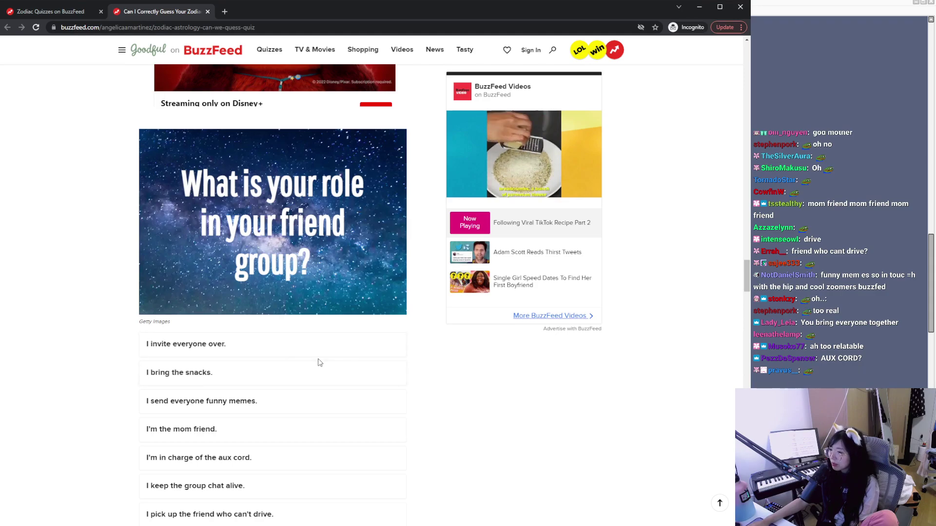
scroll(319, 362, "down", 3)
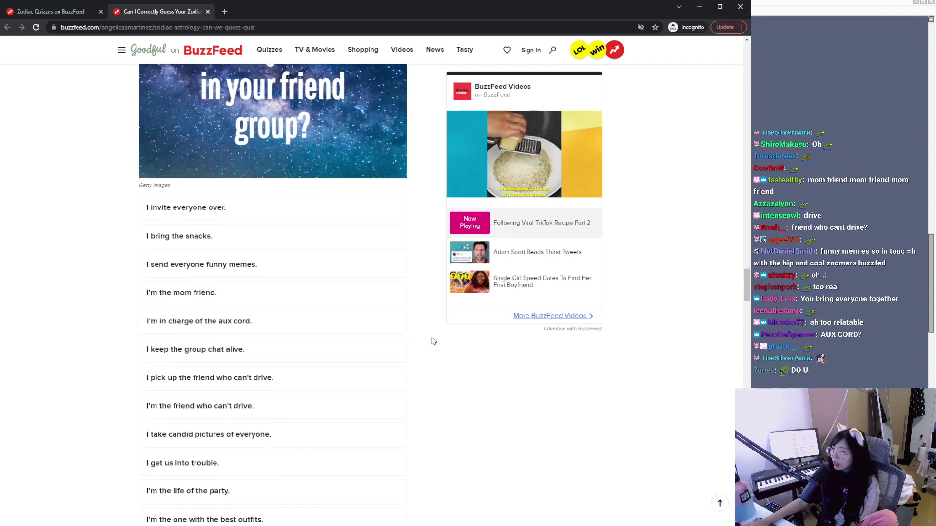
scroll(436, 340, "down", 1)
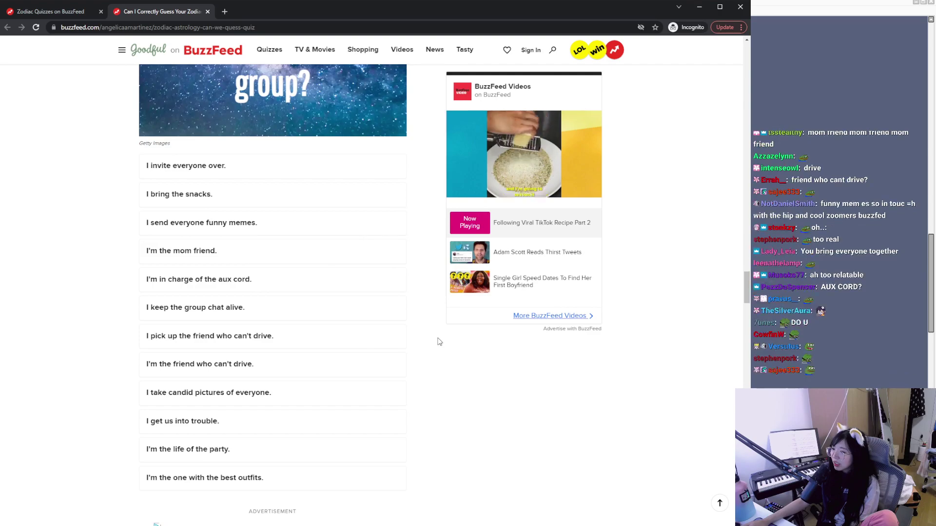
left_click(303, 226)
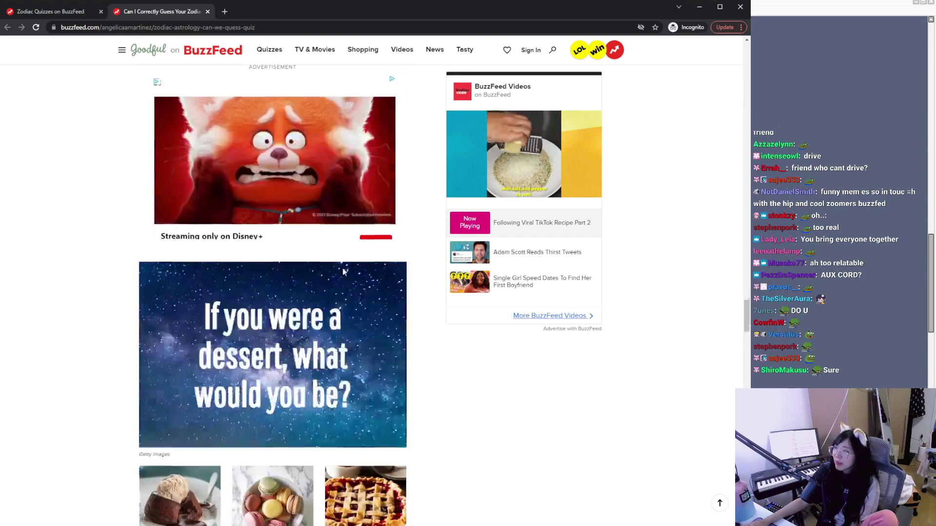
scroll(399, 338, "down", 3)
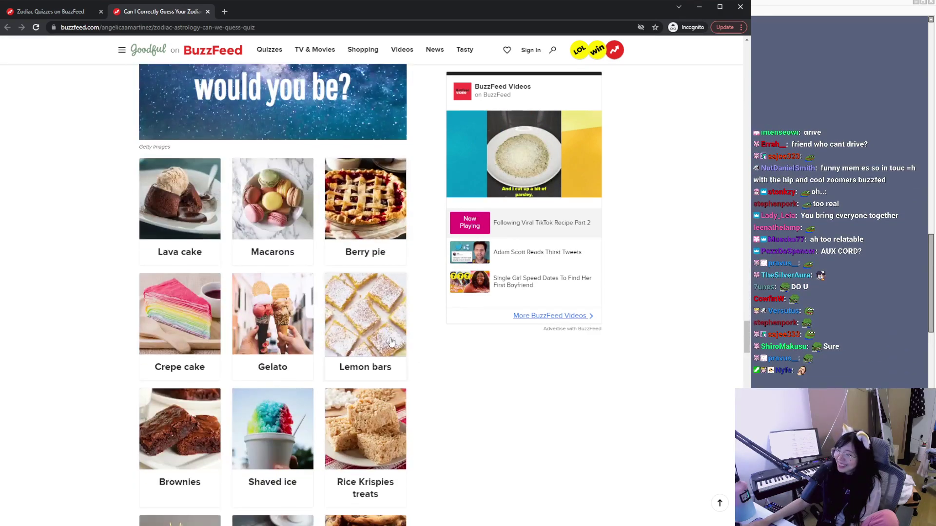
scroll(436, 343, "up", 4)
scroll(424, 336, "down", 5)
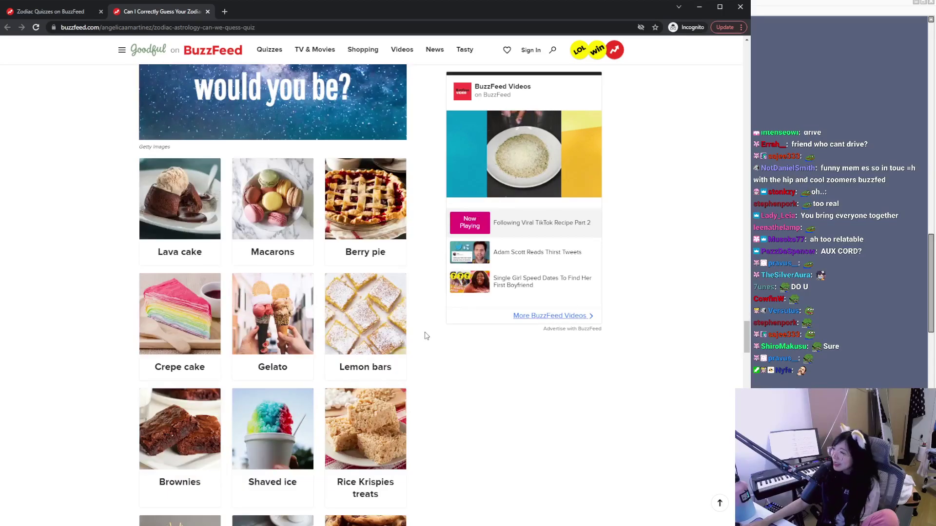
scroll(413, 342, "down", 2)
scroll(292, 309, "up", 4)
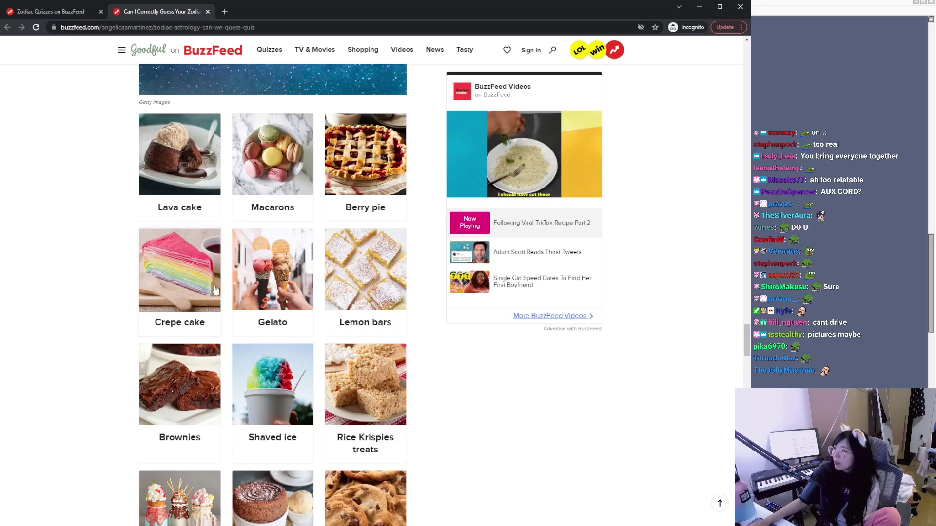
left_click(273, 152)
Step: Choose favourite meal and movie as most satisfying, then 'They're stubborn.'
scroll(431, 336, "down", 4)
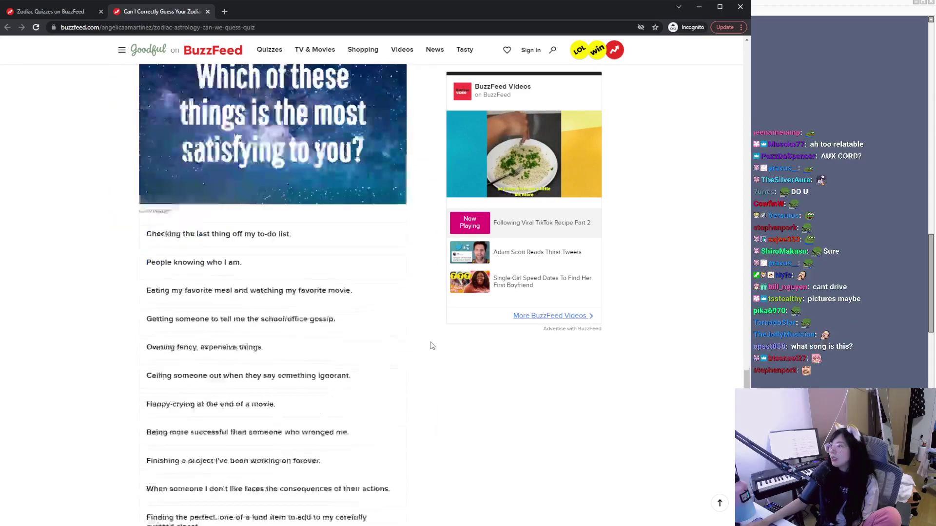
scroll(366, 335, "up", 3)
scroll(337, 324, "down", 4)
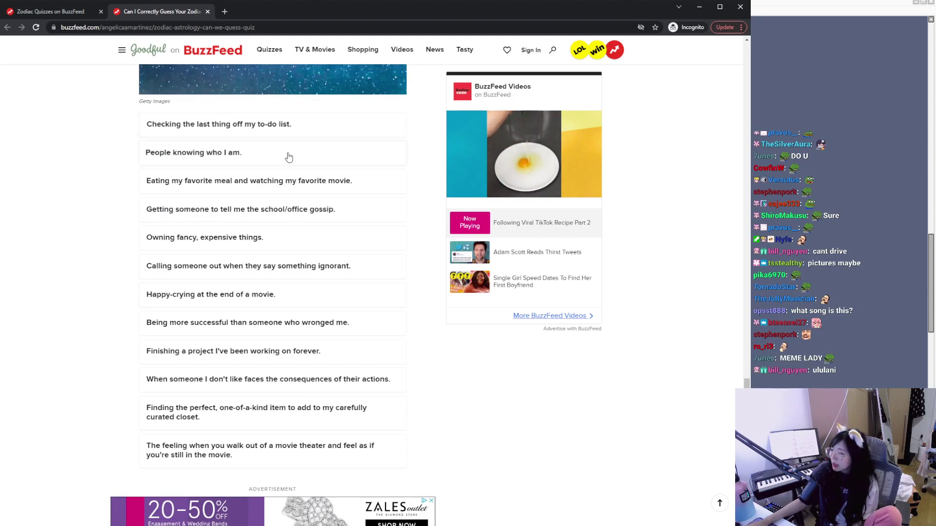
scroll(288, 157, "up", 2)
scroll(313, 190, "down", 2)
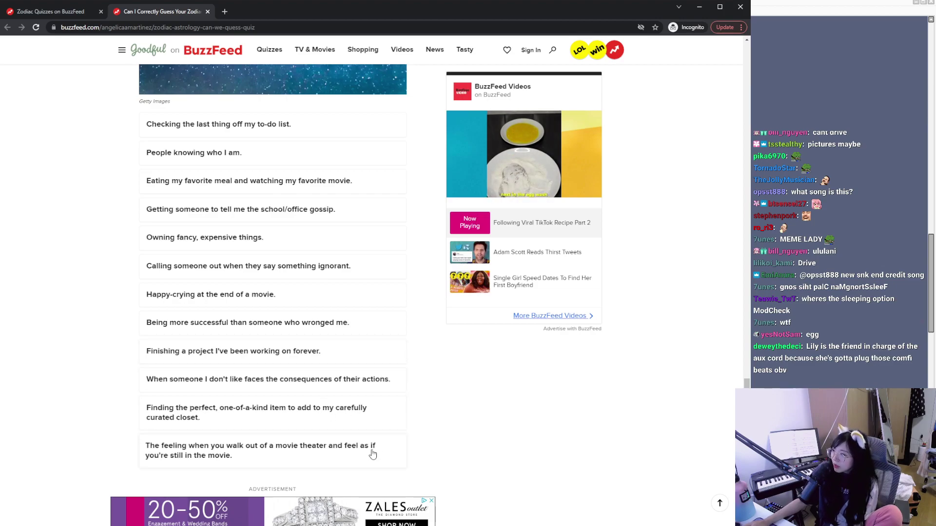
left_click(311, 186)
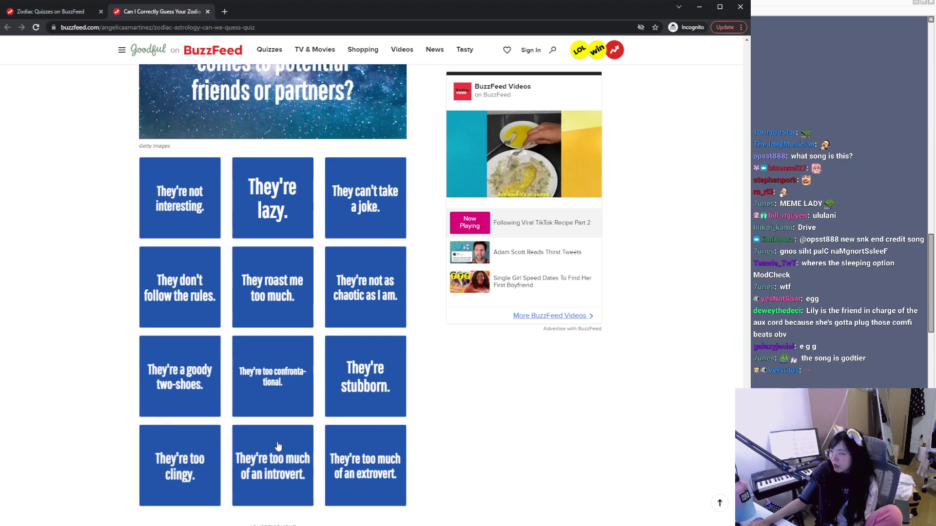
scroll(371, 439, "down", 1)
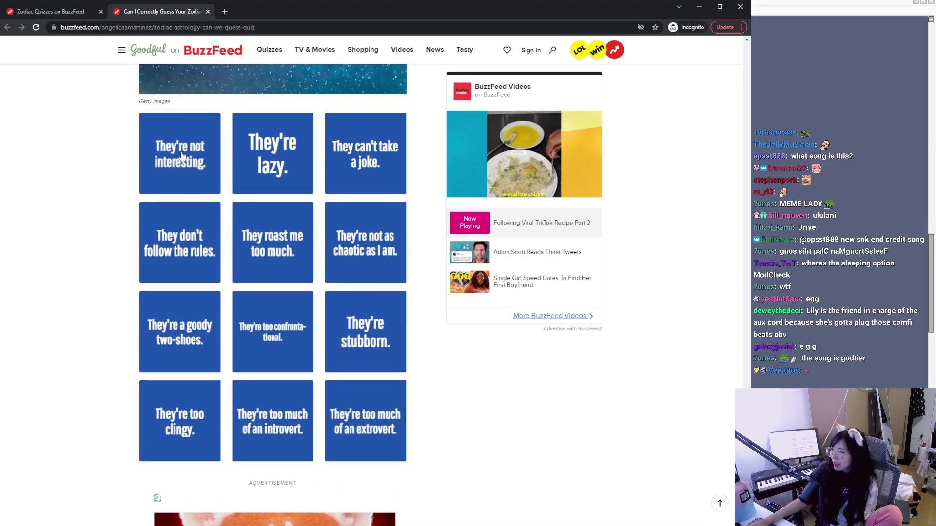
scroll(349, 207, "up", 1)
scroll(349, 207, "up", 1)
scroll(349, 207, "down", 1)
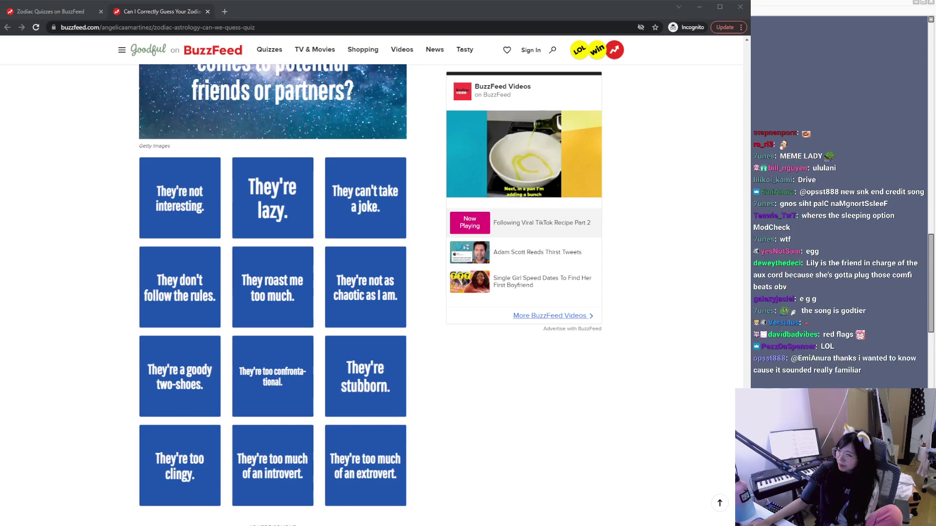
left_click(273, 519)
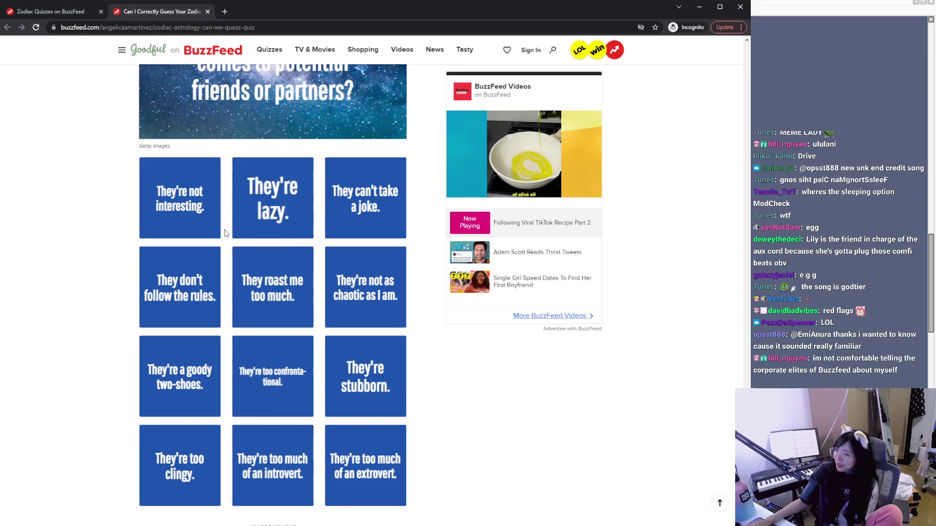
left_click(395, 404)
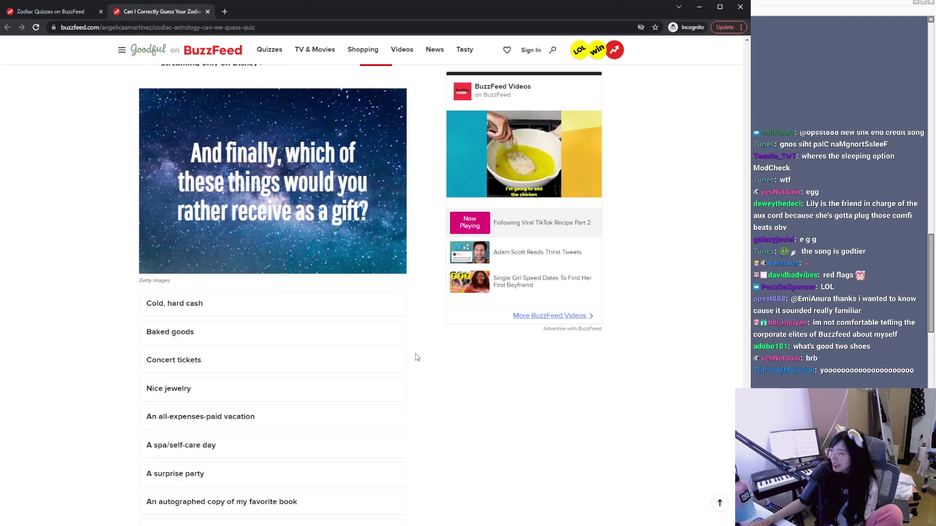
Step: Finish with 'Something handmade and thoughtful' as the gift to get the Aries result
scroll(343, 324, "down", 2)
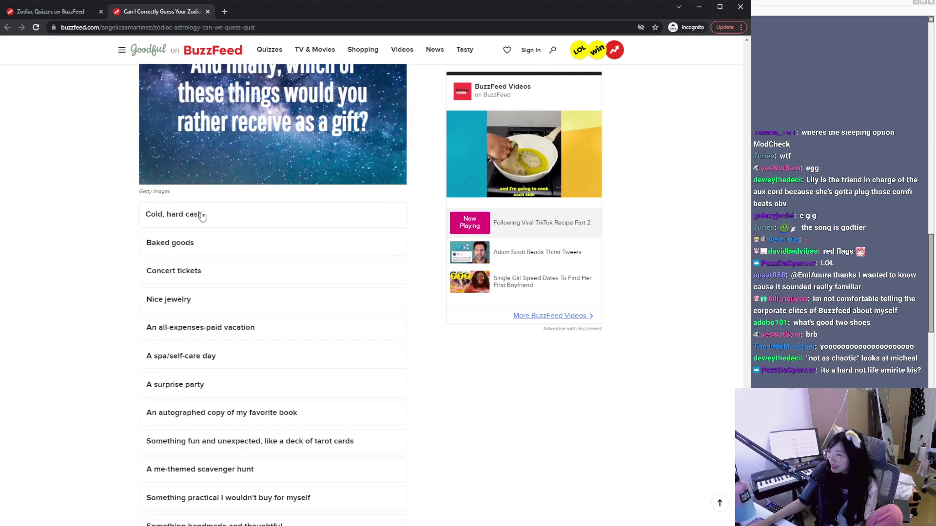
scroll(201, 217, "down", 2)
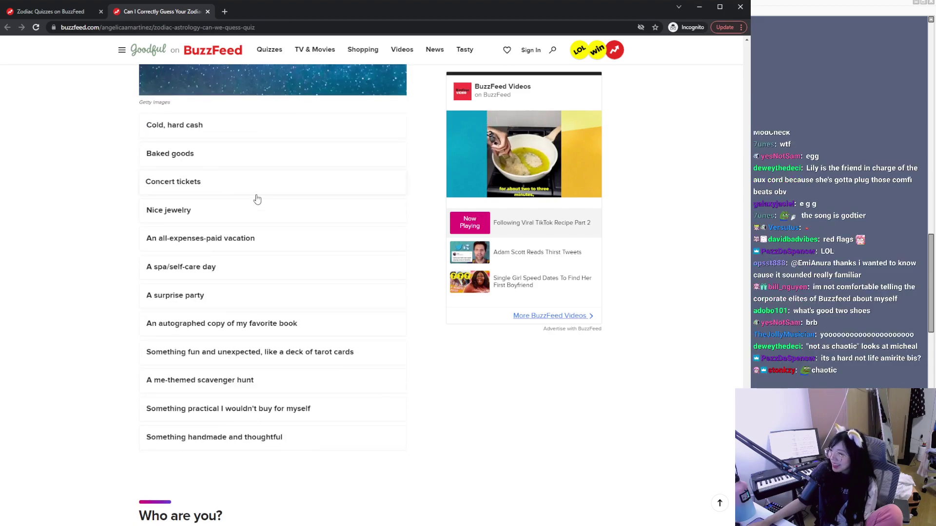
scroll(322, 249, "up", 4)
scroll(323, 251, "down", 3)
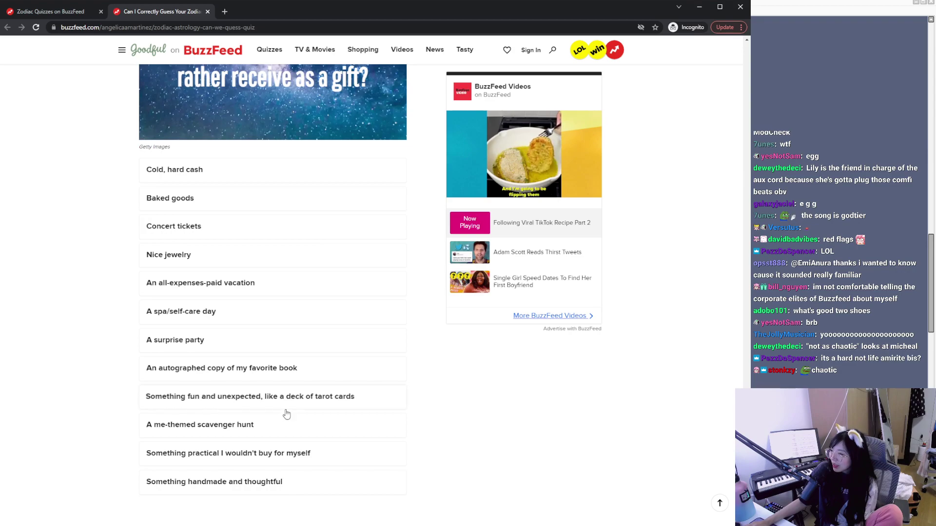
left_click(240, 481)
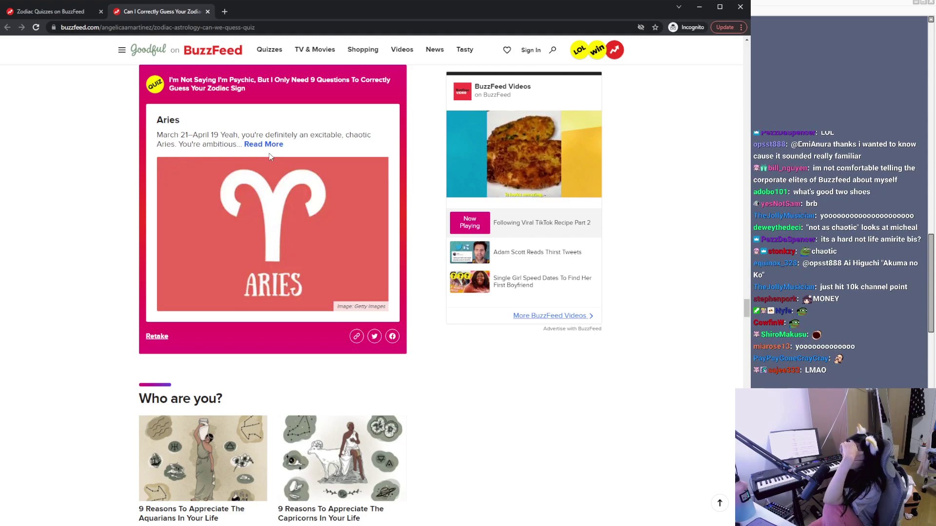
Step: Close the finished quiz tab and open the Squishmallows zodiac element quiz in a new tab
left_click(205, 12)
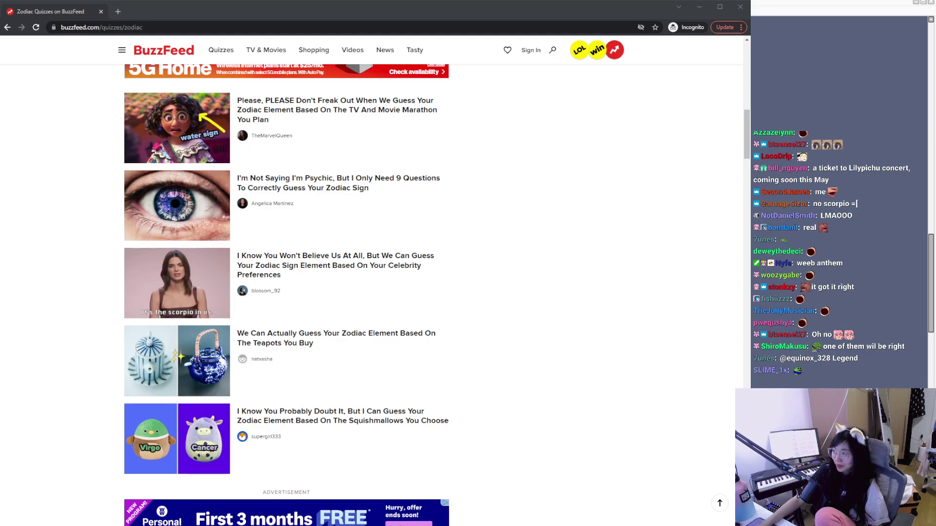
left_click(31, 337)
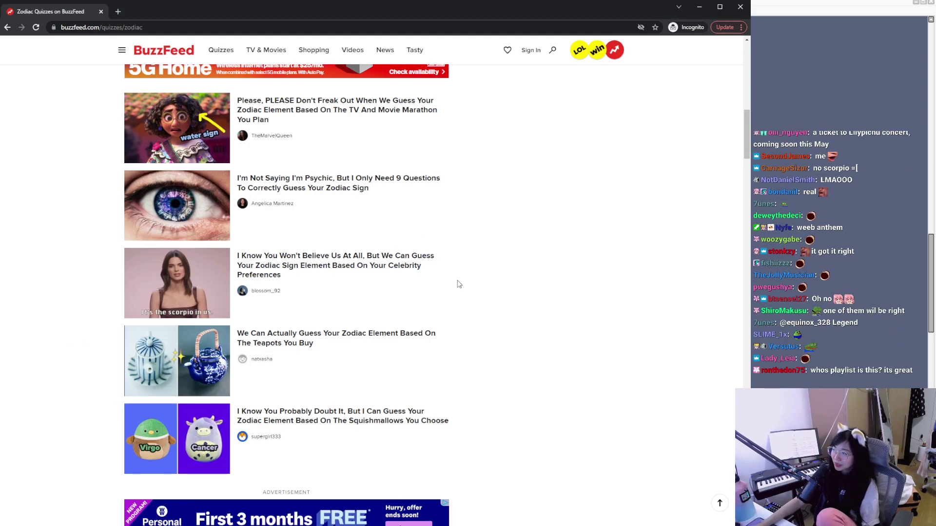
scroll(459, 284, "down", 2)
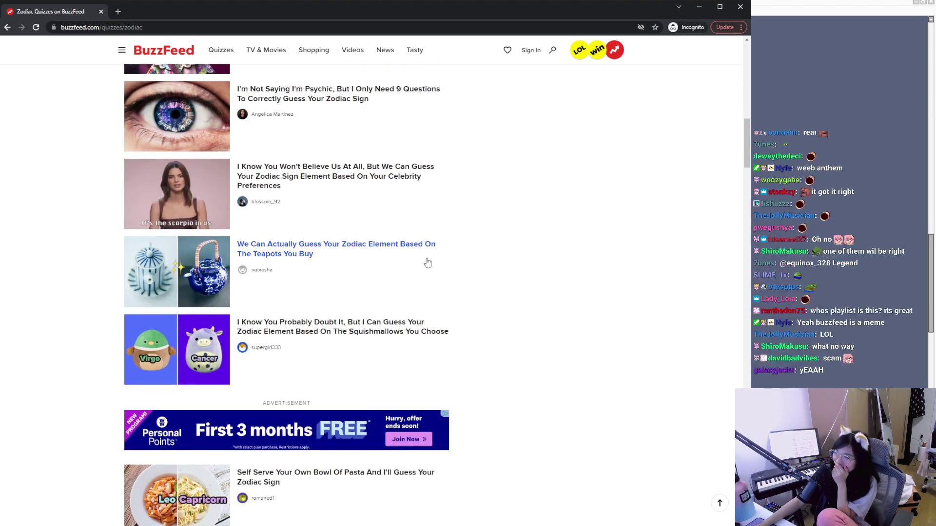
scroll(428, 265, "down", 2)
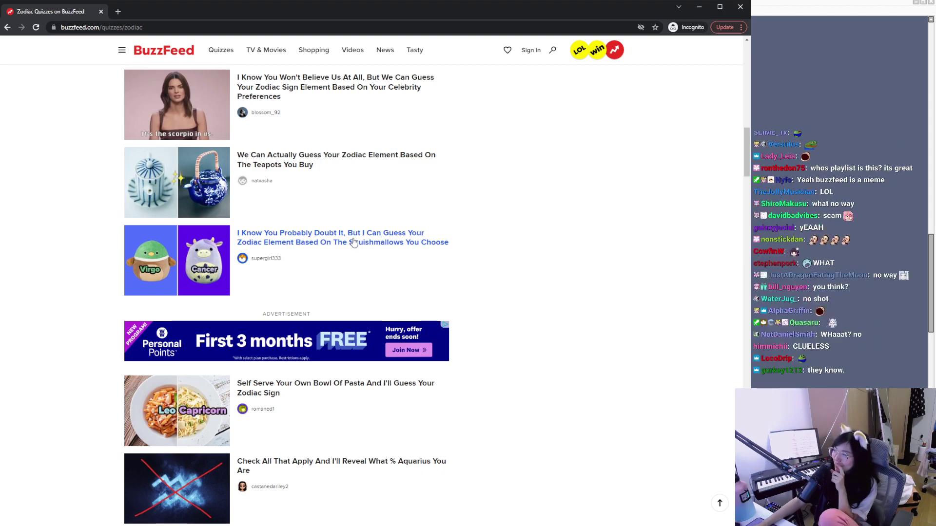
middle_click(367, 248)
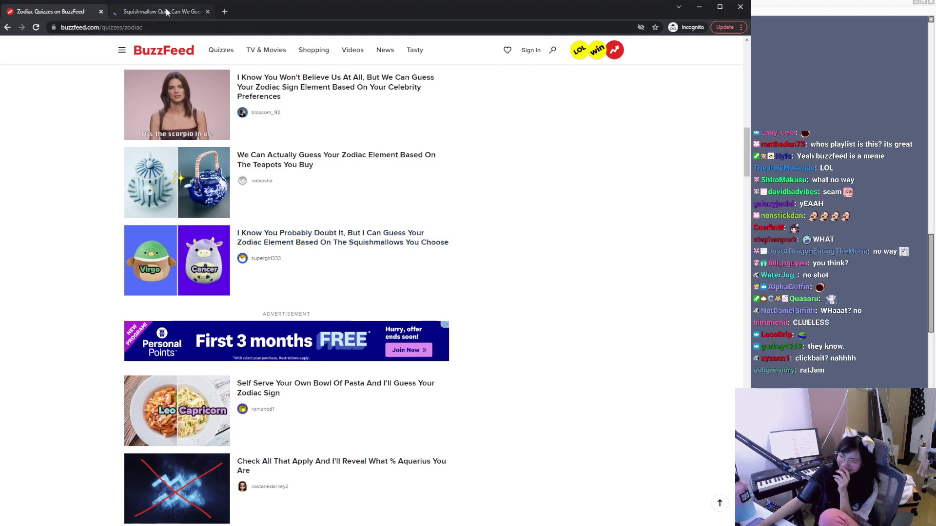
left_click(167, 12)
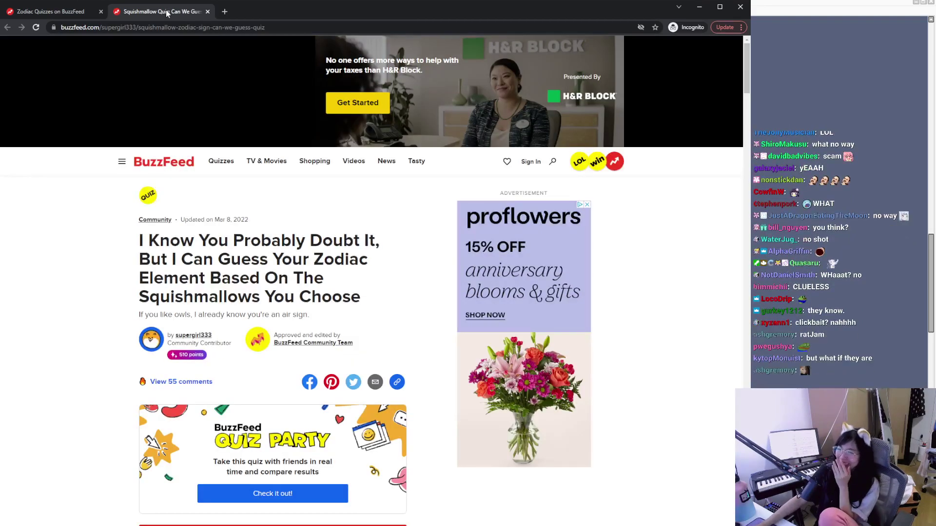
Step: Answer the Squishmallows quiz with Gary, Wren, Bop, Dorina, Nightingale, Cannon and Sid
scroll(300, 200, "down", 5)
scroll(300, 200, "down", 3)
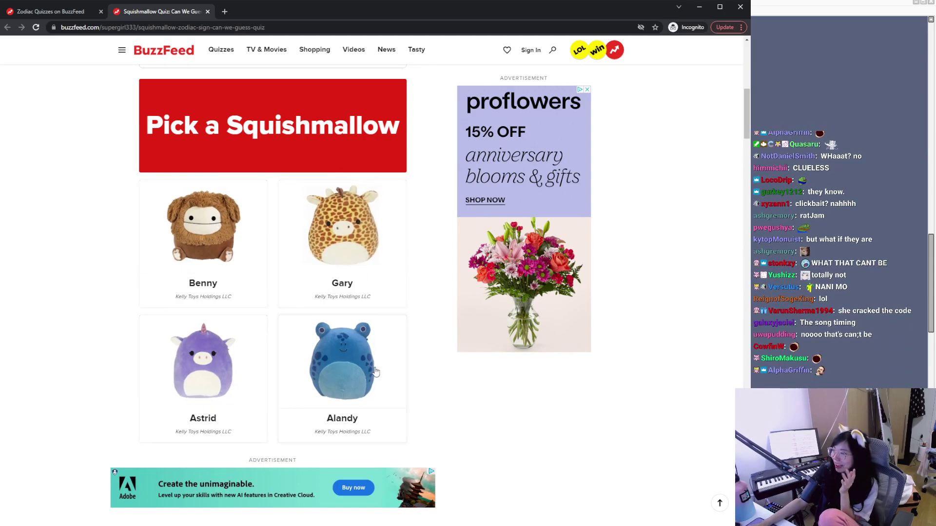
left_click(337, 239)
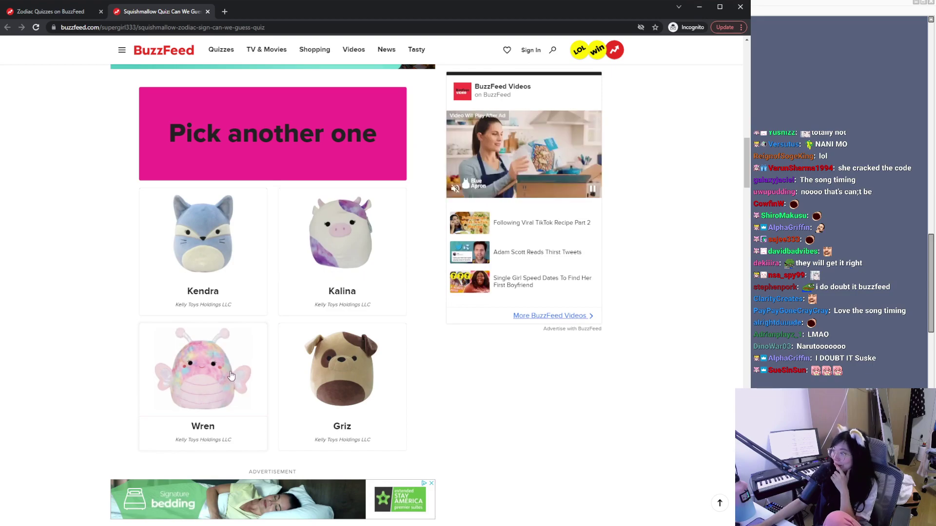
left_click(213, 390)
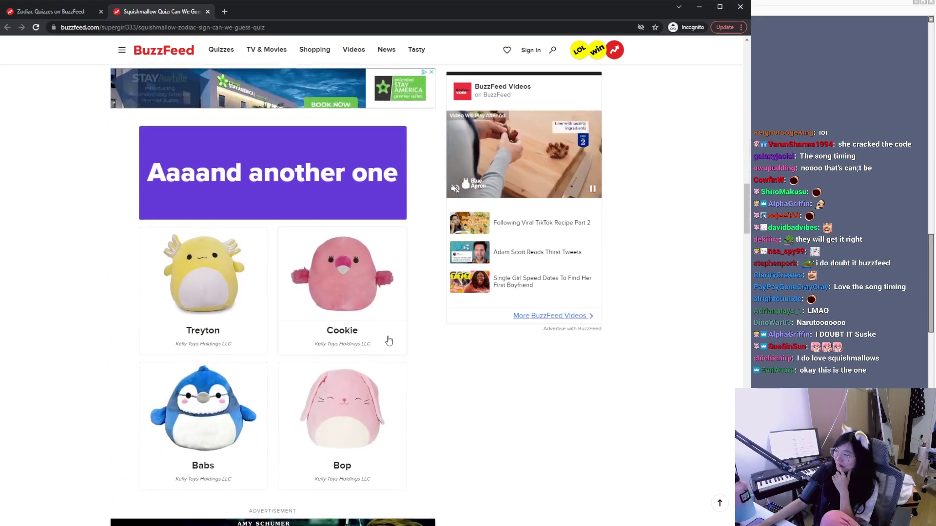
left_click(337, 377)
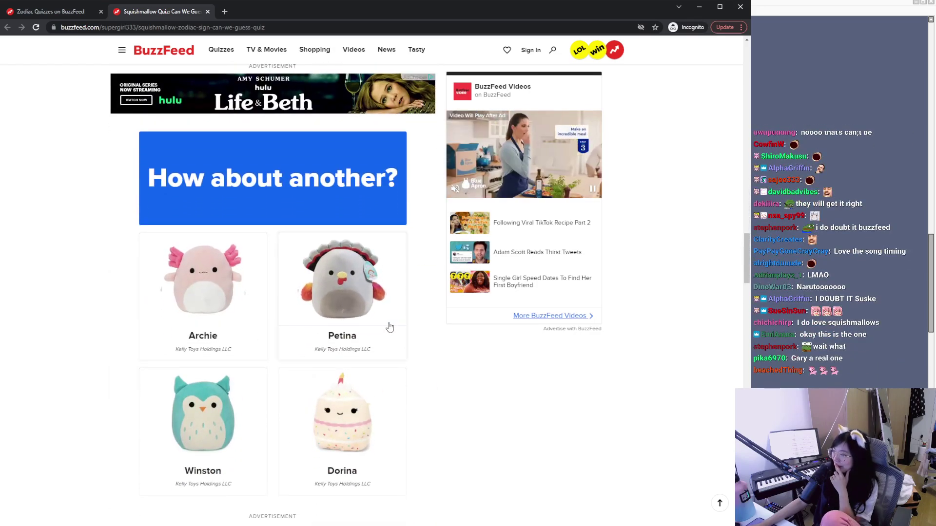
left_click(365, 424)
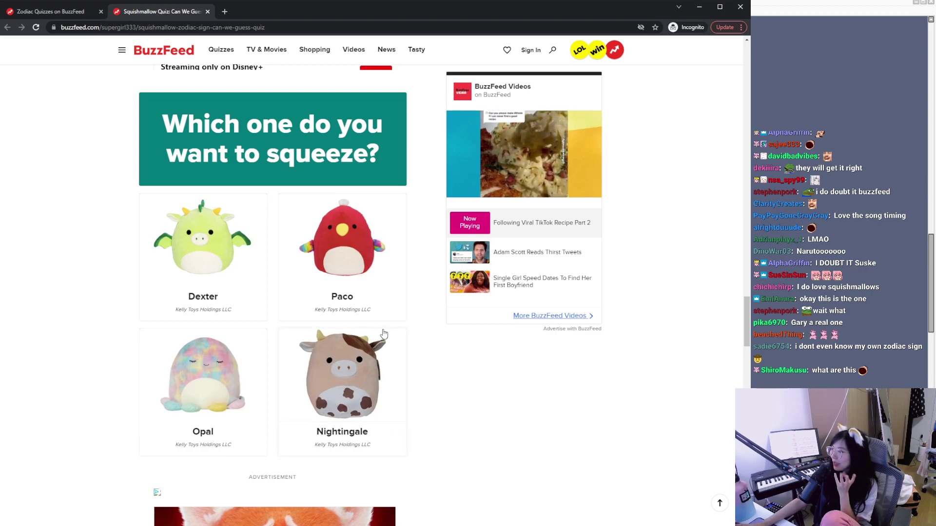
left_click(359, 382)
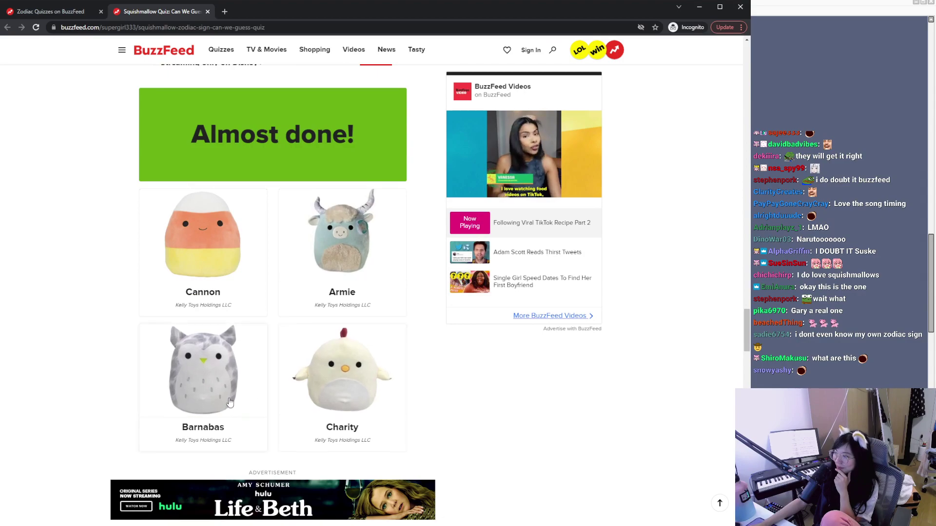
left_click(226, 253)
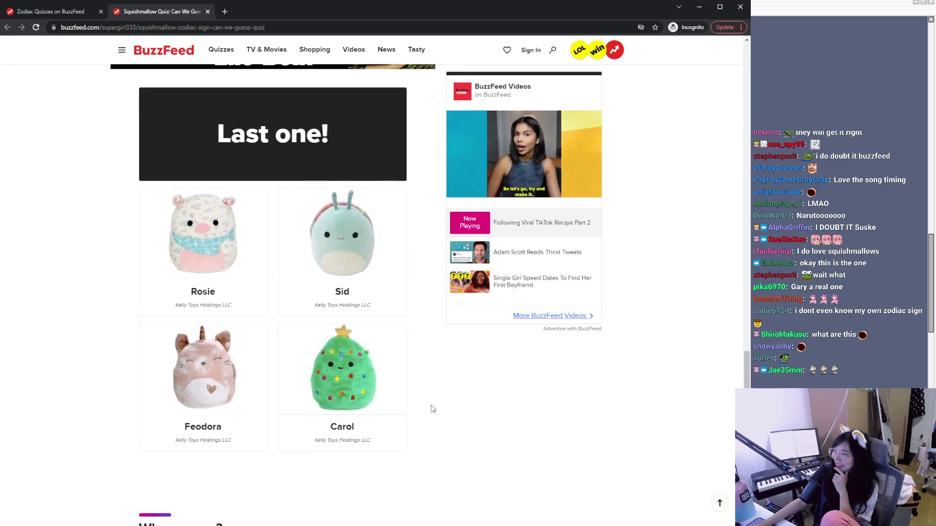
left_click(356, 268)
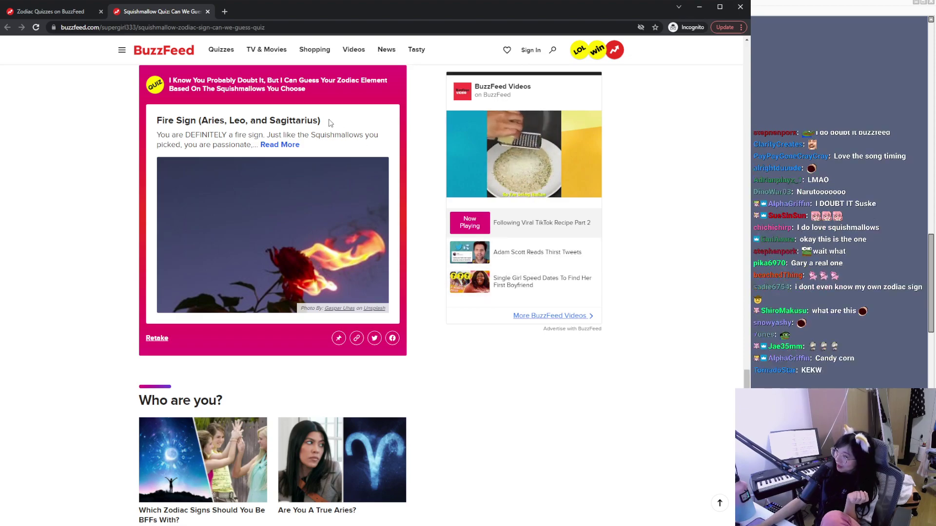
Step: Expand the Fire Sign result, close the Squishmallows tab, and open the pasta bowl zodiac quiz
left_click(289, 146)
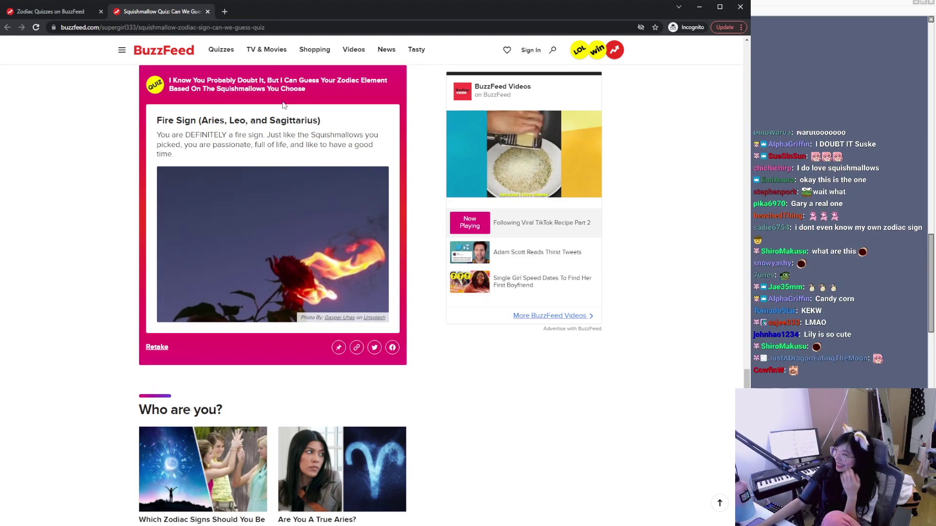
left_click(207, 11)
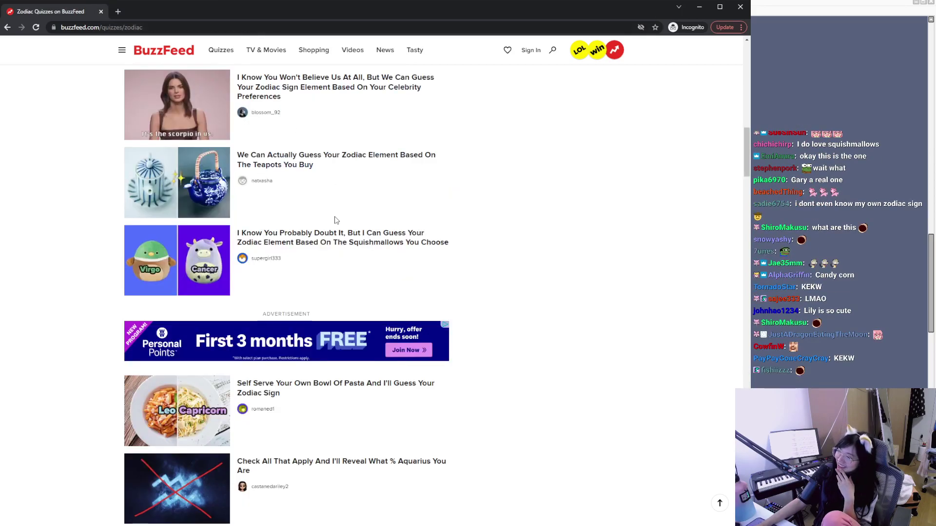
scroll(360, 242, "down", 3)
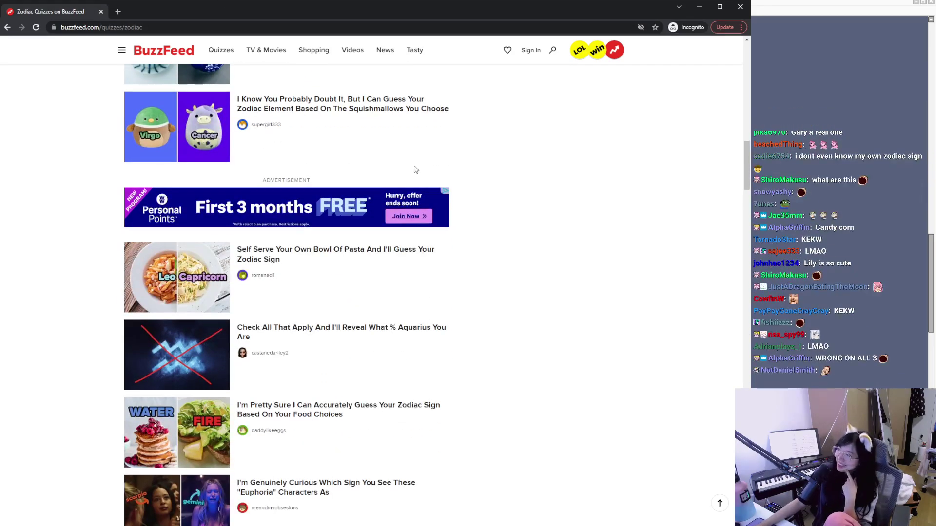
scroll(308, 175, "down", 2)
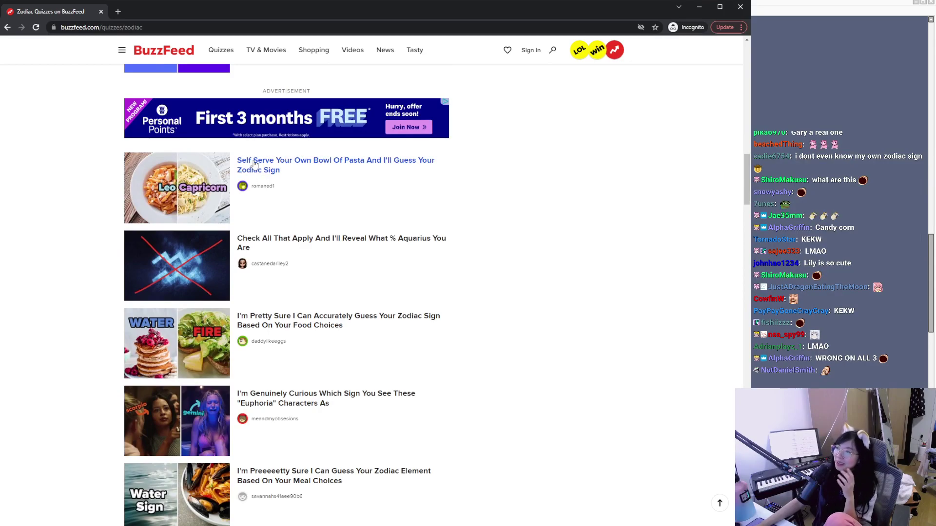
middle_click(299, 170)
left_click(200, 14)
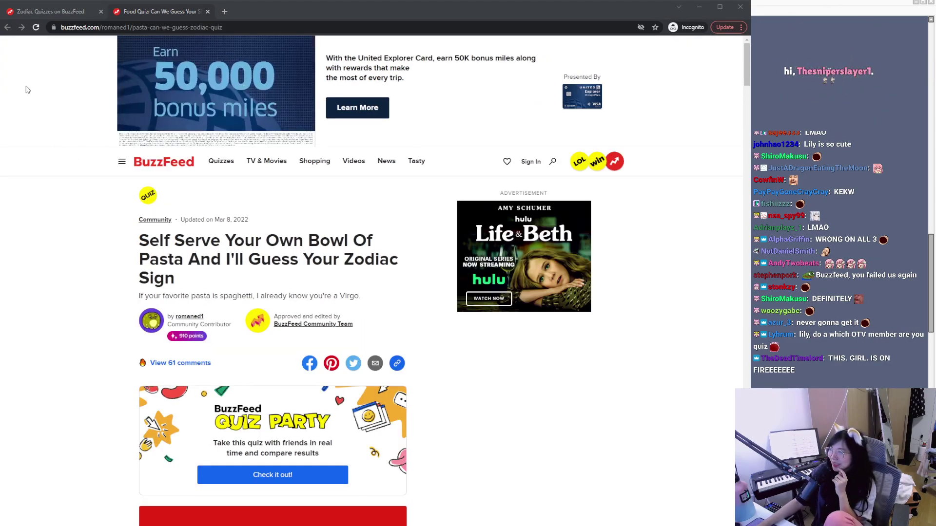
Step: Answer the first pasta quiz questions with Spaghetti, Colorful and artsy, Pesto, and Corn
scroll(400, 196, "down", 10)
scroll(399, 197, "down", 1)
scroll(407, 203, "down", 2)
scroll(398, 204, "up", 1)
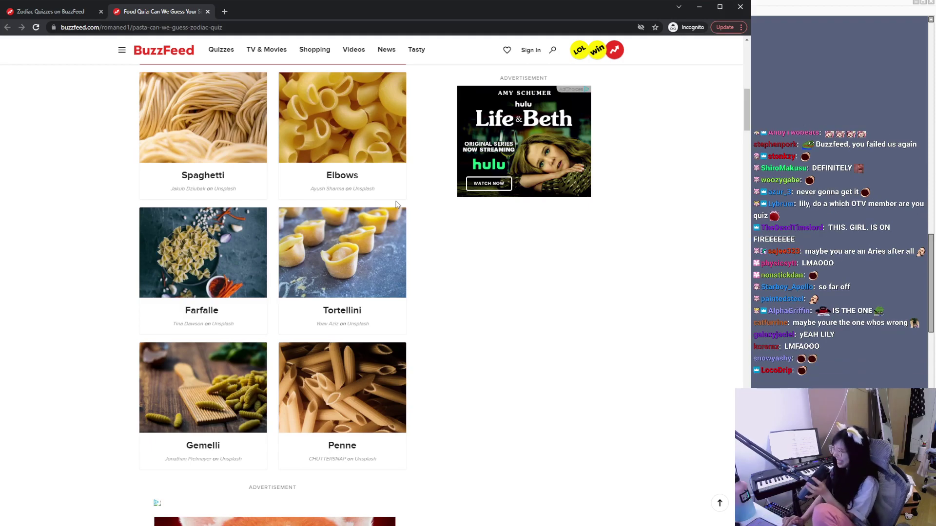
scroll(383, 214, "up", 1)
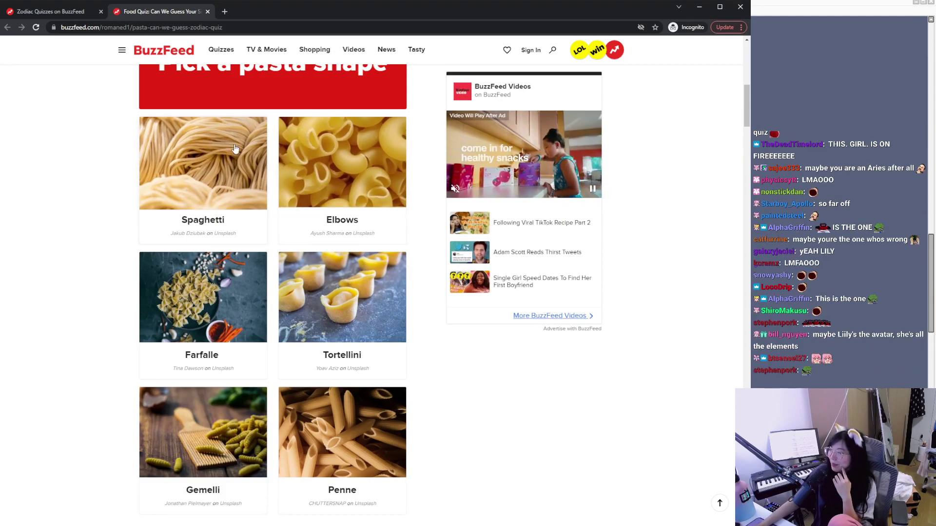
left_click(211, 167)
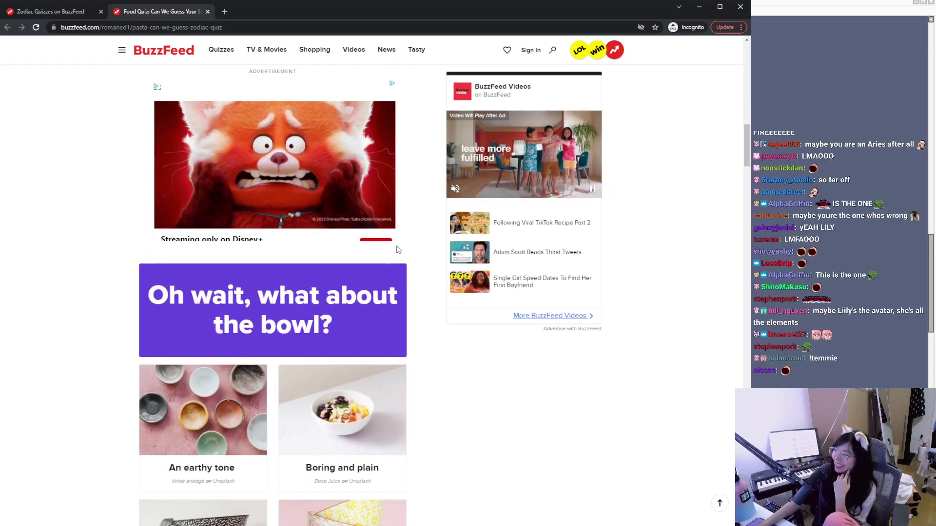
scroll(363, 253, "down", 3)
scroll(365, 251, "down", 3)
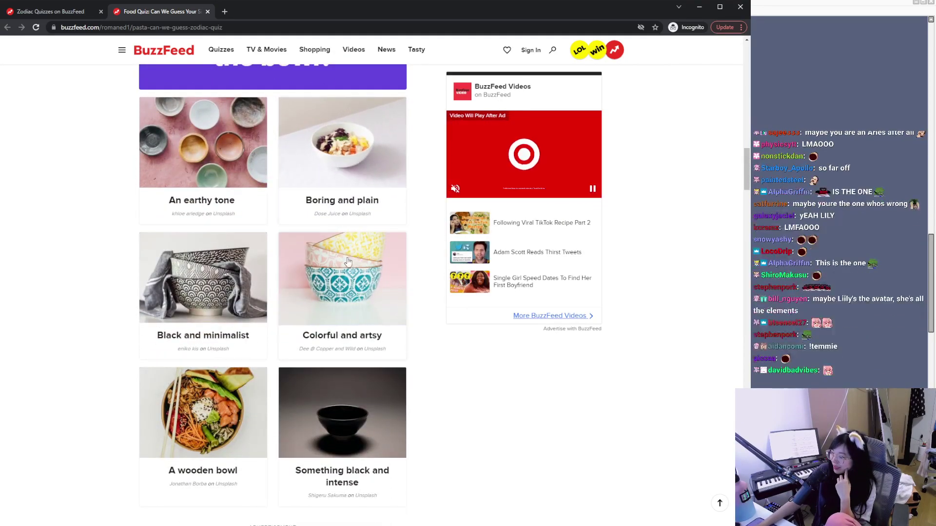
left_click(330, 349)
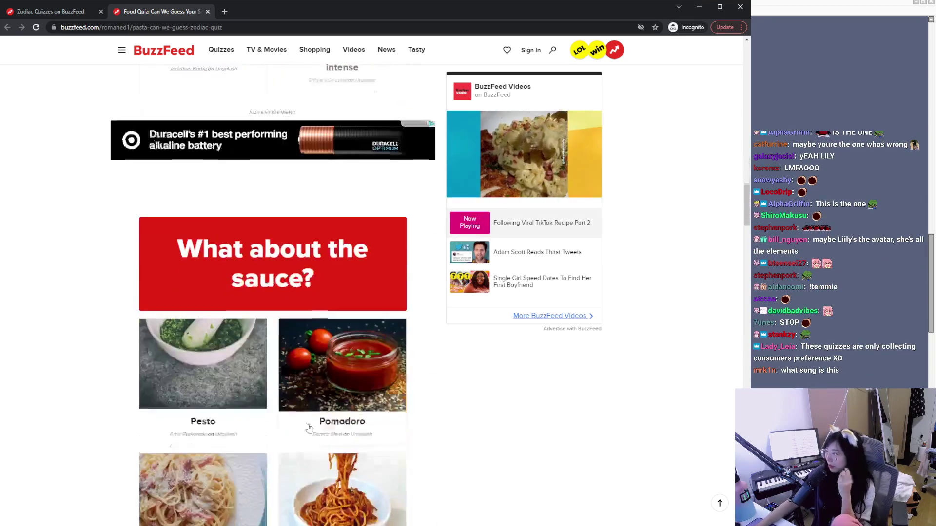
scroll(317, 429, "down", 3)
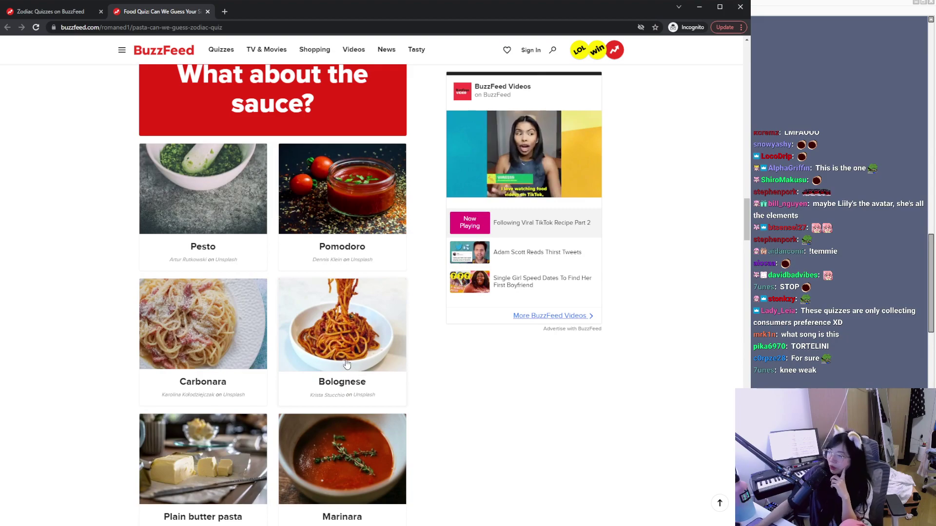
scroll(344, 363, "down", 3)
scroll(409, 413, "up", 2)
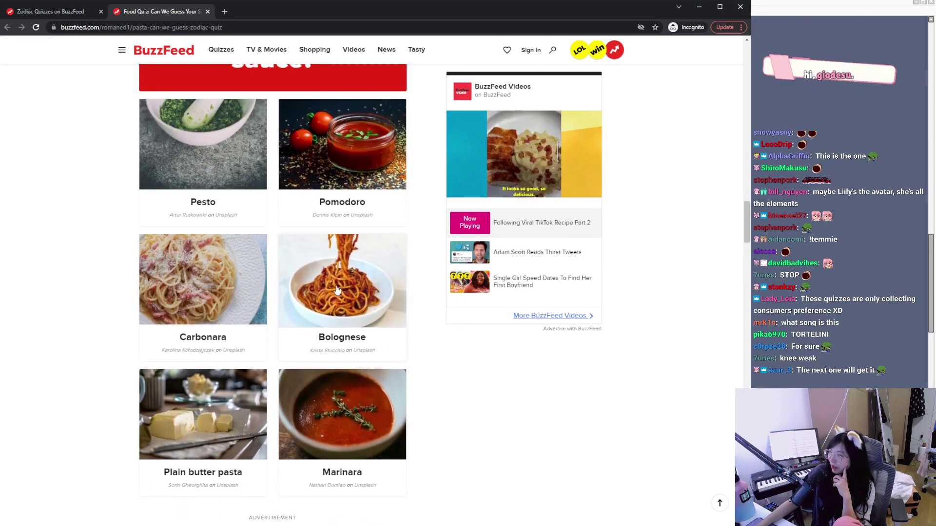
left_click(225, 171)
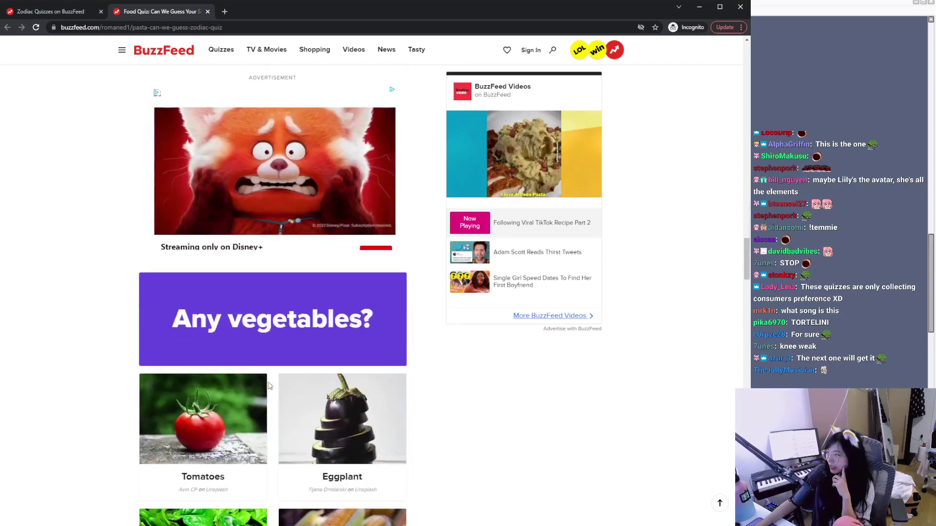
scroll(212, 274, "down", 4)
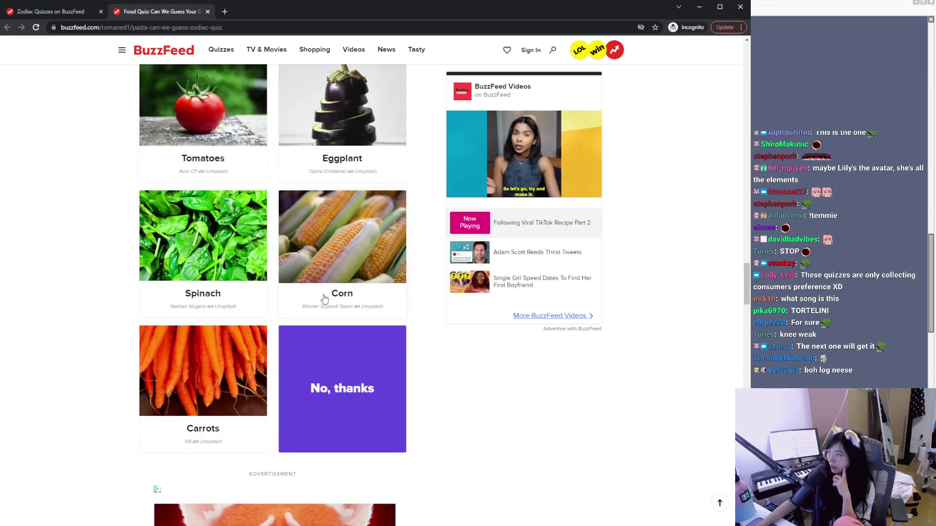
scroll(406, 274, "up", 3)
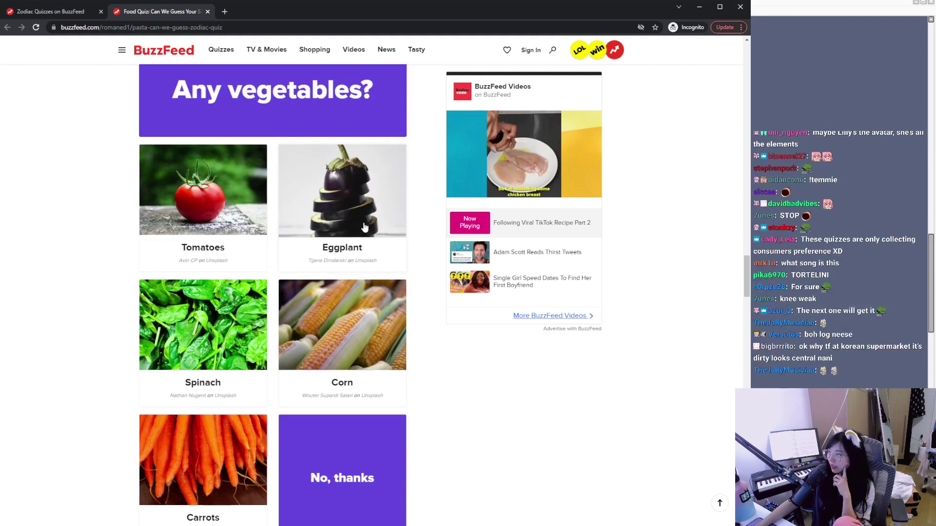
left_click(362, 373)
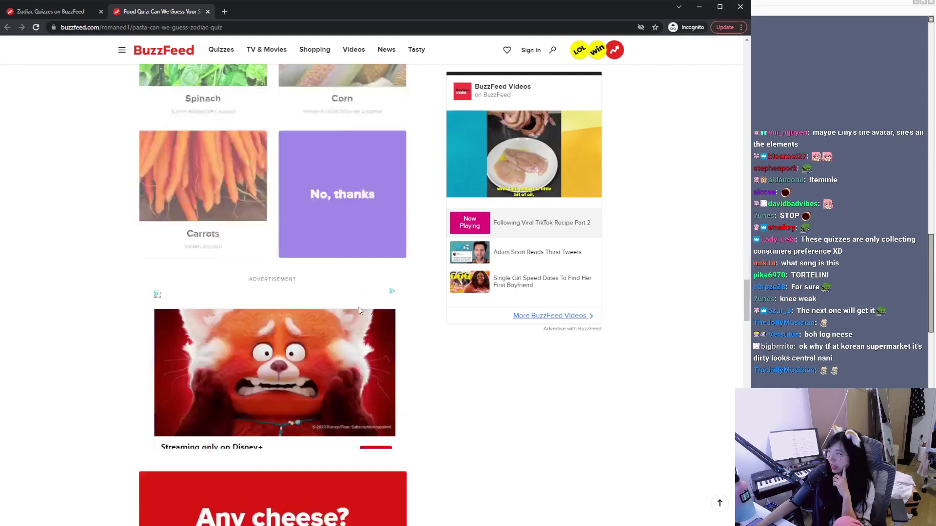
Step: Finish the quiz choosing Blue cheese, eating at my favorite restaurant, and My S.O
scroll(371, 370, "down", 3)
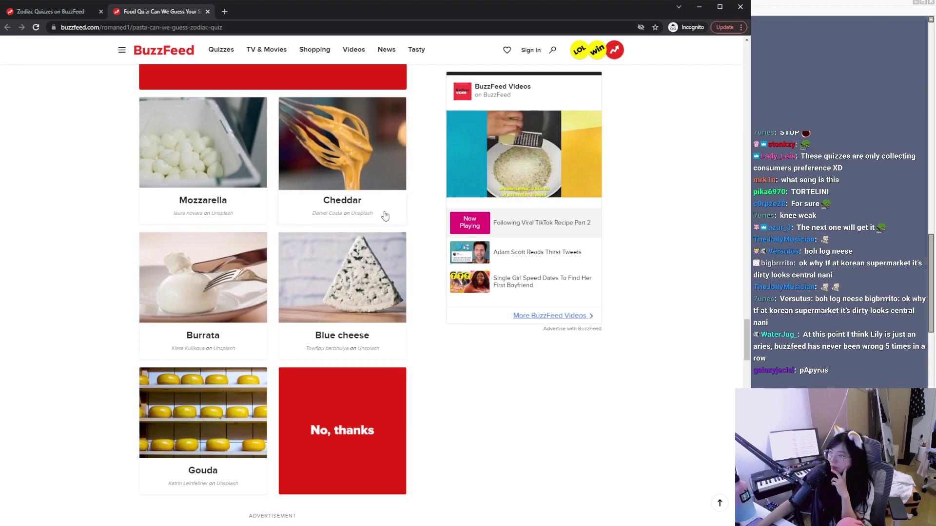
left_click(349, 252)
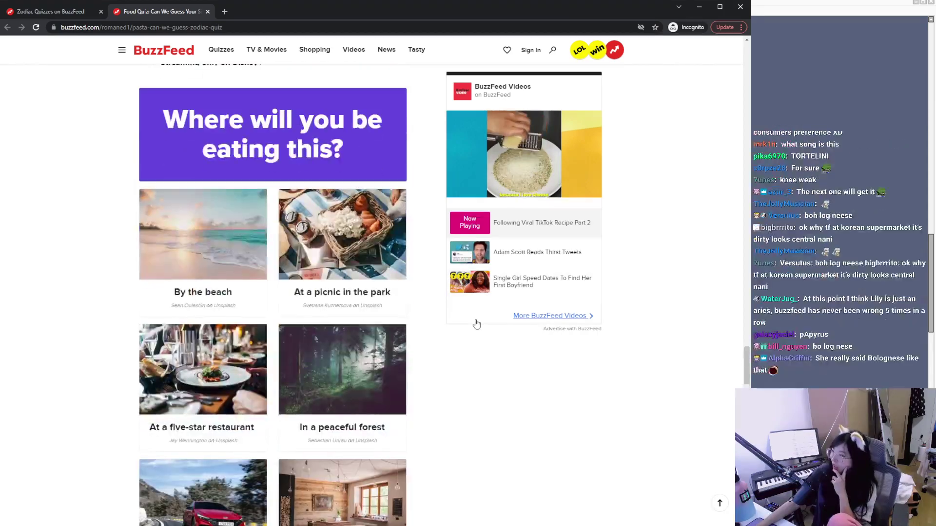
scroll(376, 306, "down", 3)
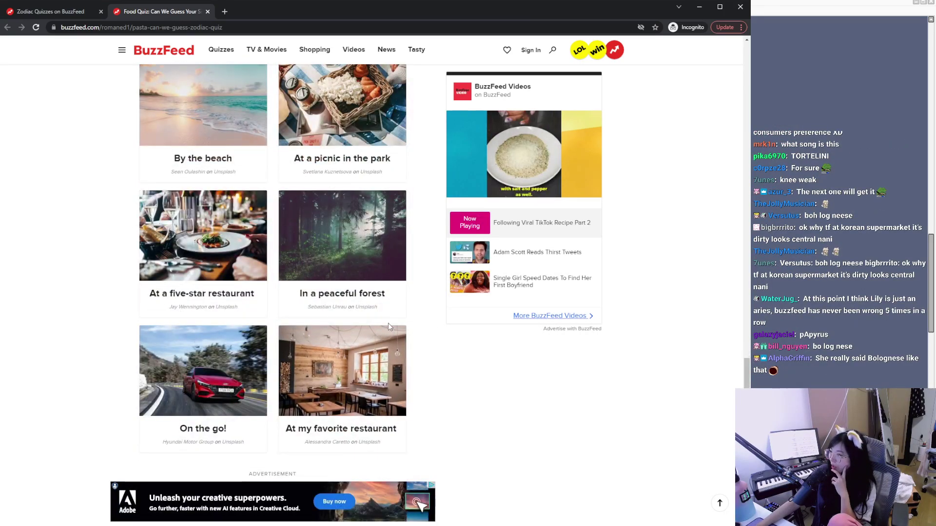
left_click(388, 330)
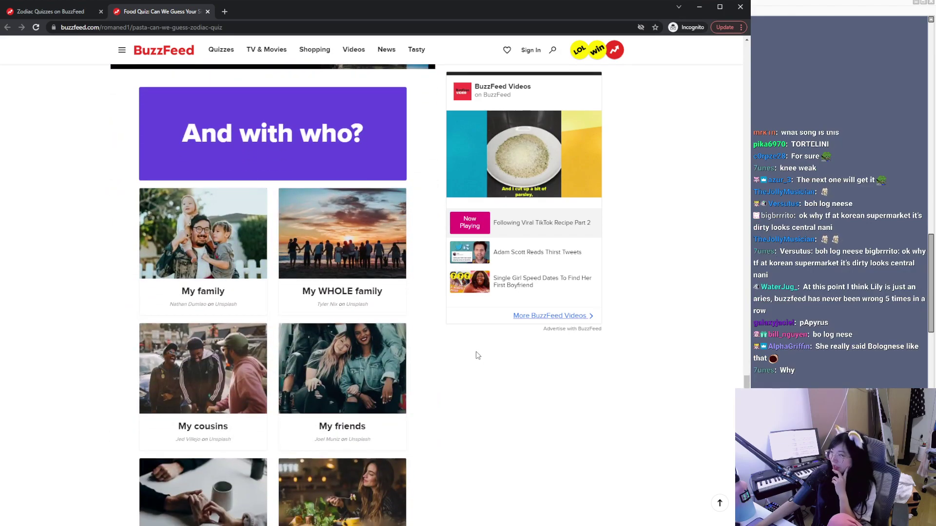
scroll(429, 331, "down", 3)
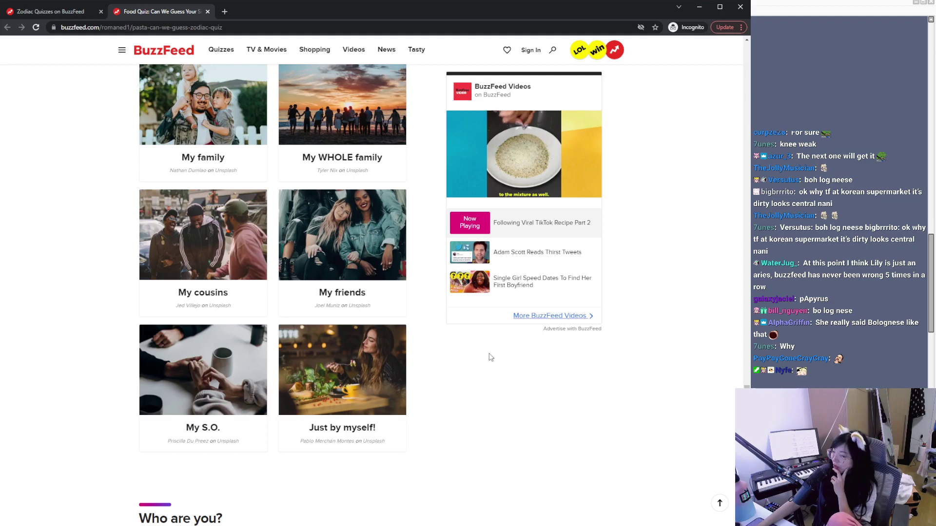
left_click(235, 372)
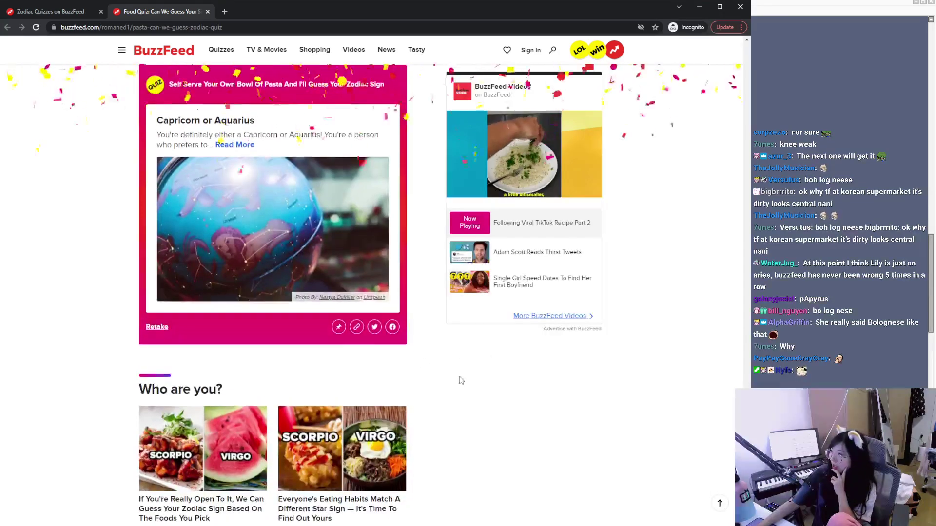
Step: Expand the full Capricorn or Aquarius result, then close the pasta quiz tab
left_click(249, 144)
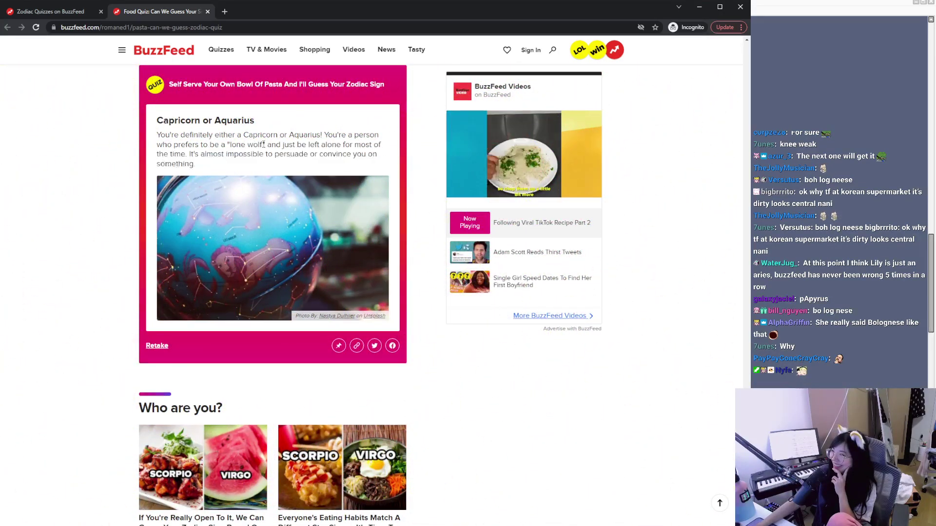
mouse_move(452, 153)
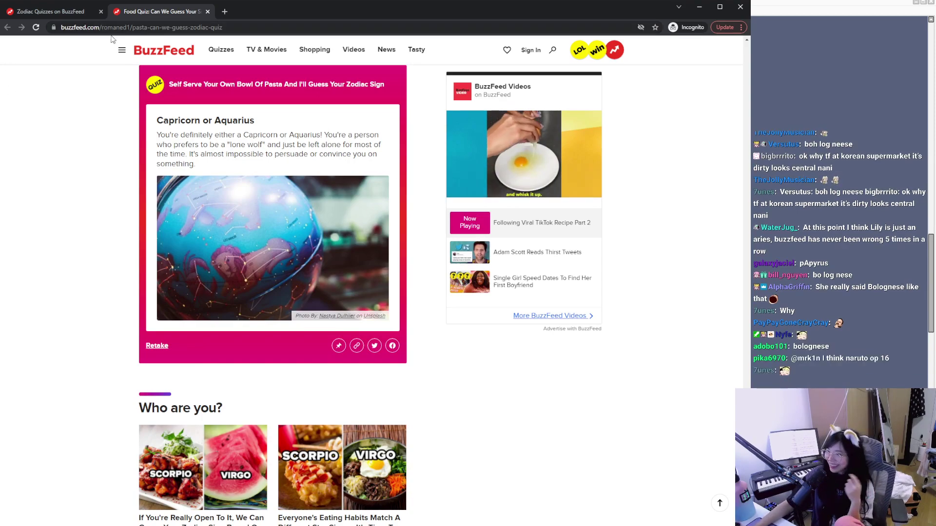
key("ctrl+w")
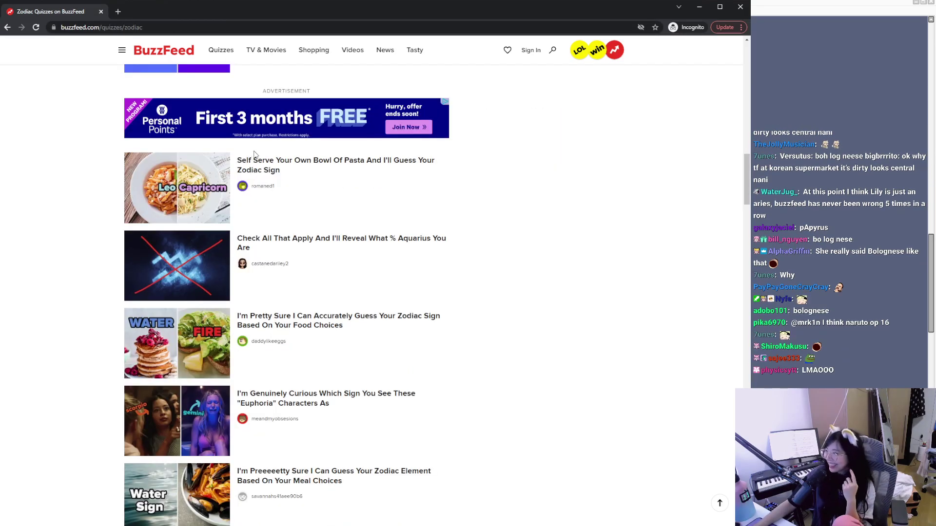
Step: Open the 'Eat At A Hotel Buffet For A 6-Course Meal' quiz in a new tab and switch to it
scroll(316, 297, "down", 6)
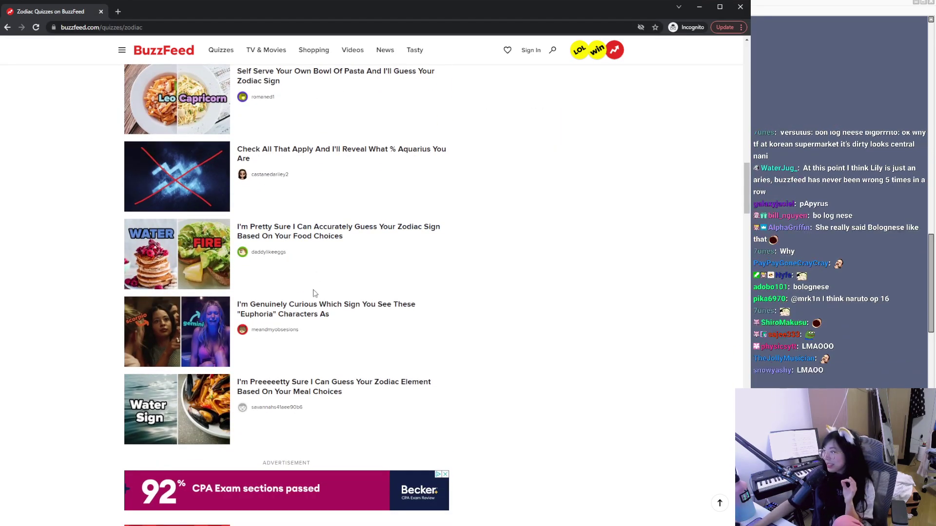
scroll(341, 290, "down", 3)
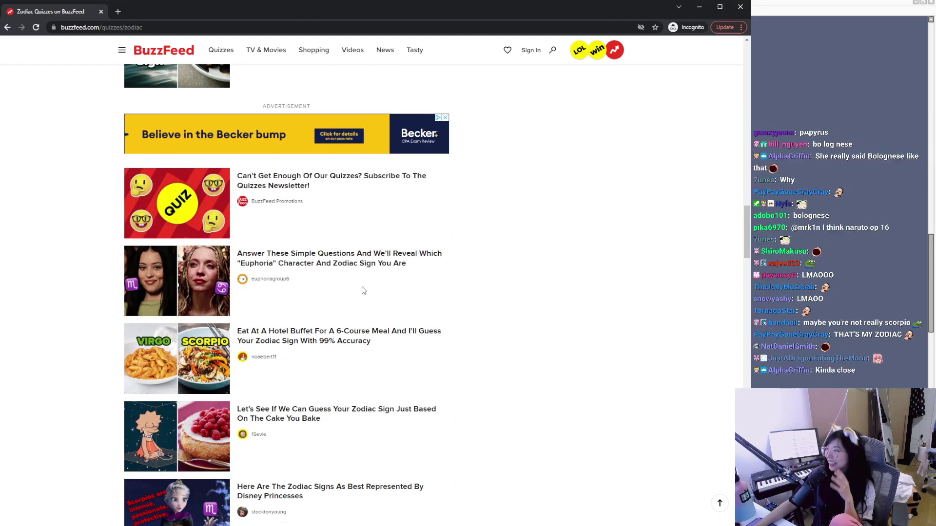
scroll(370, 321, "down", 1)
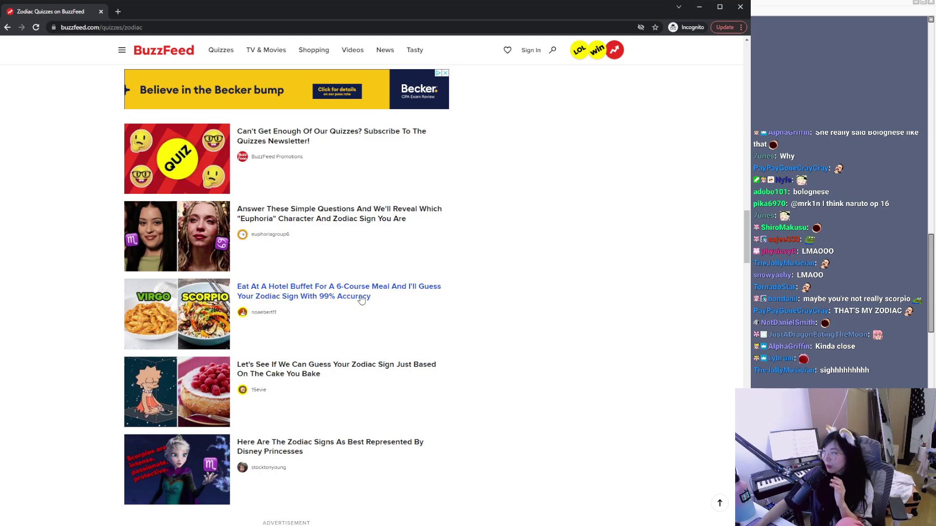
middle_click(386, 286)
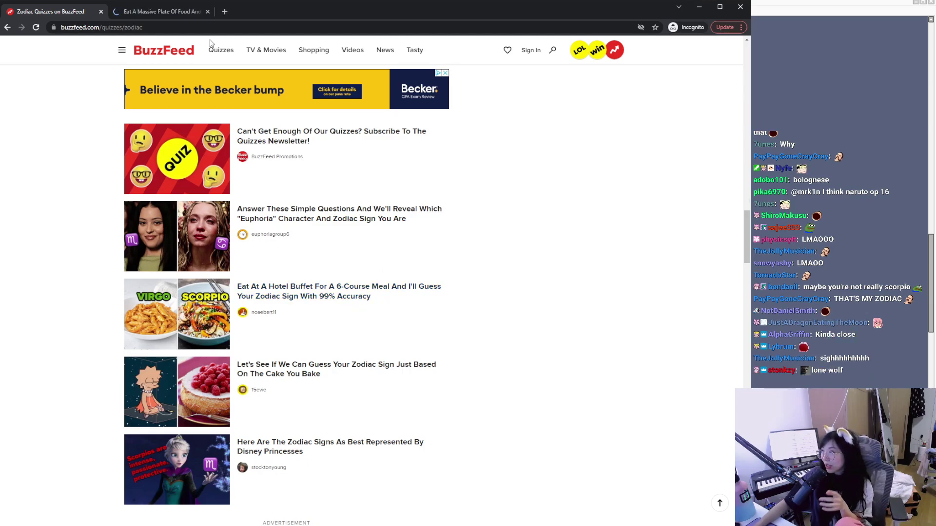
left_click(180, 17)
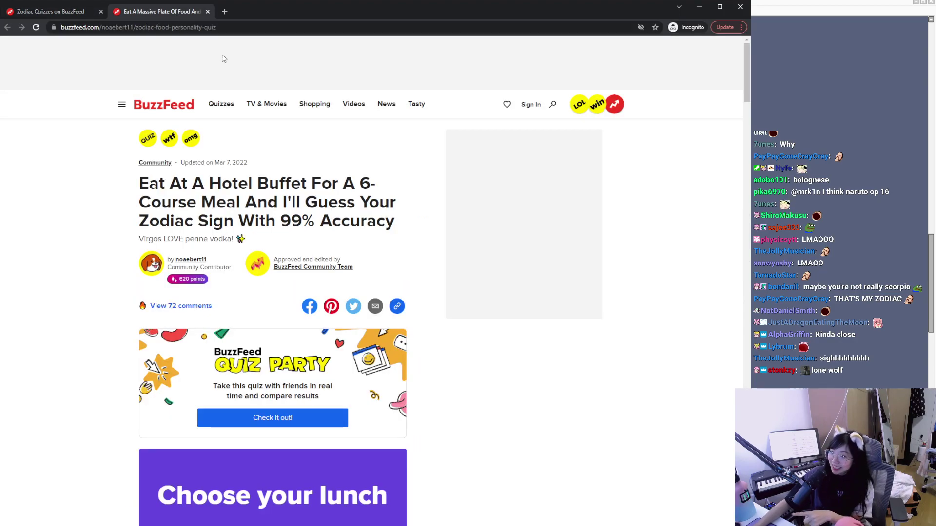
Step: Pick Pasta, Fruit, Veggies, Charcuterie Board and Mochi for the Leo result, then close the tab
scroll(291, 297, "down", 10)
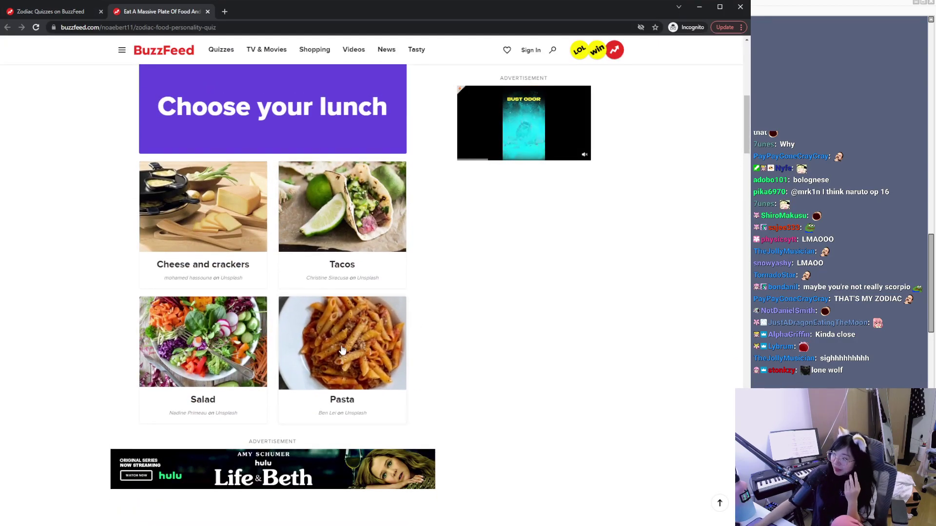
left_click(333, 345)
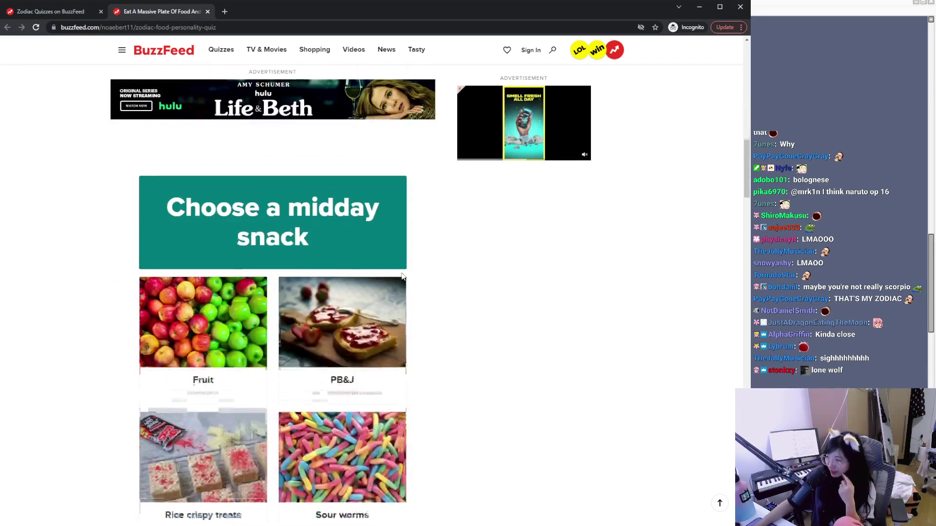
left_click(245, 321)
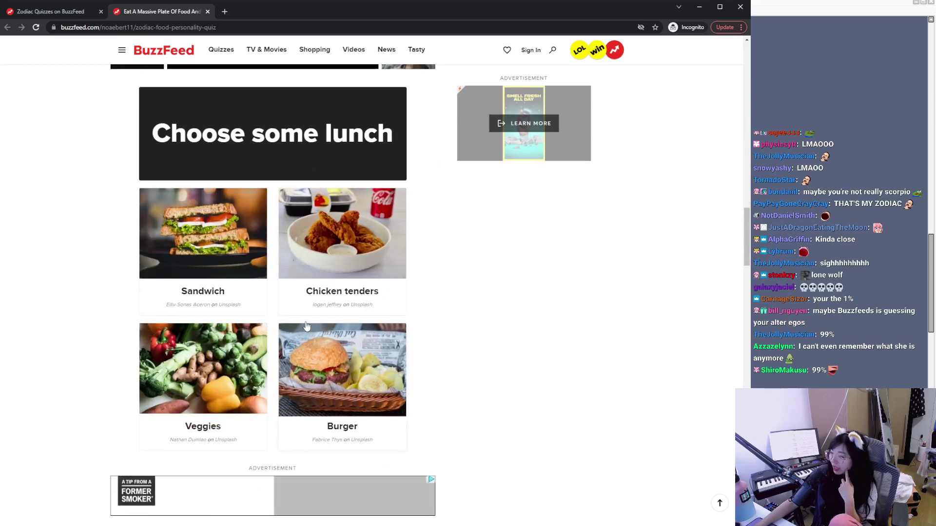
left_click(242, 358)
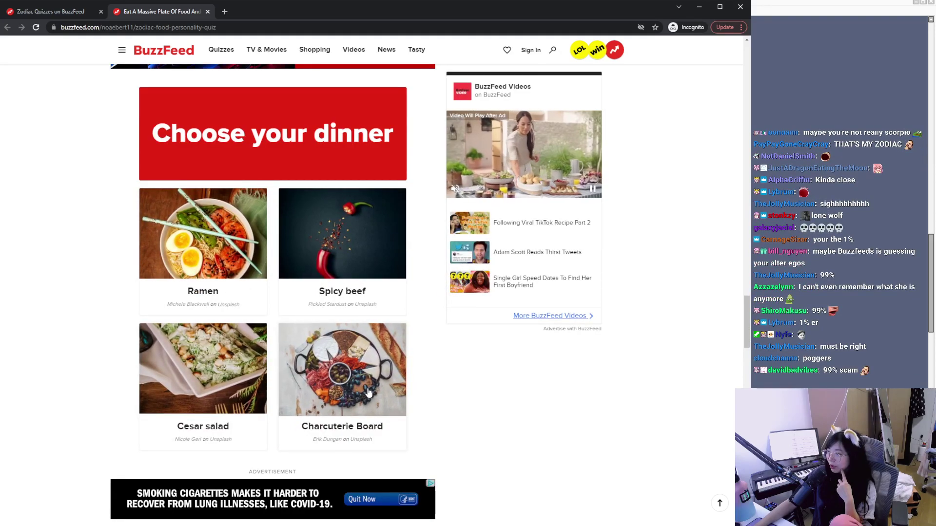
left_click(385, 384)
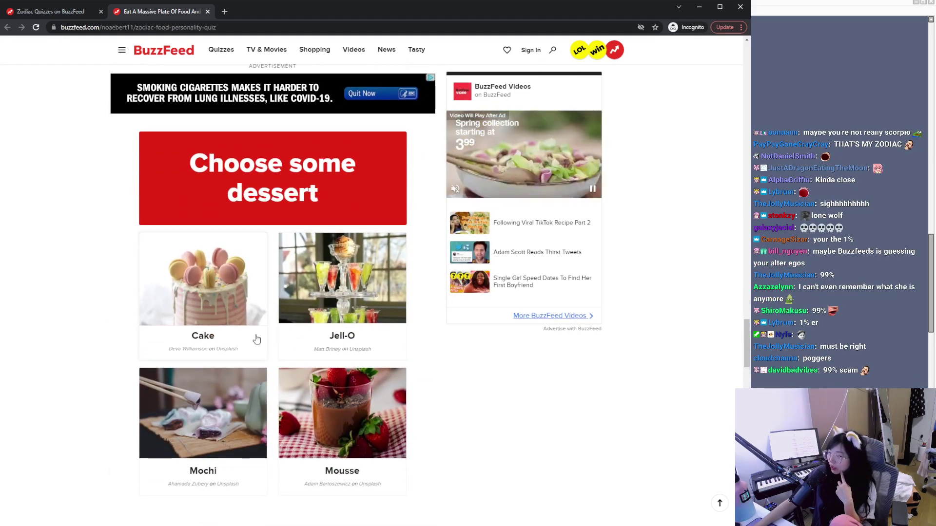
left_click(208, 424)
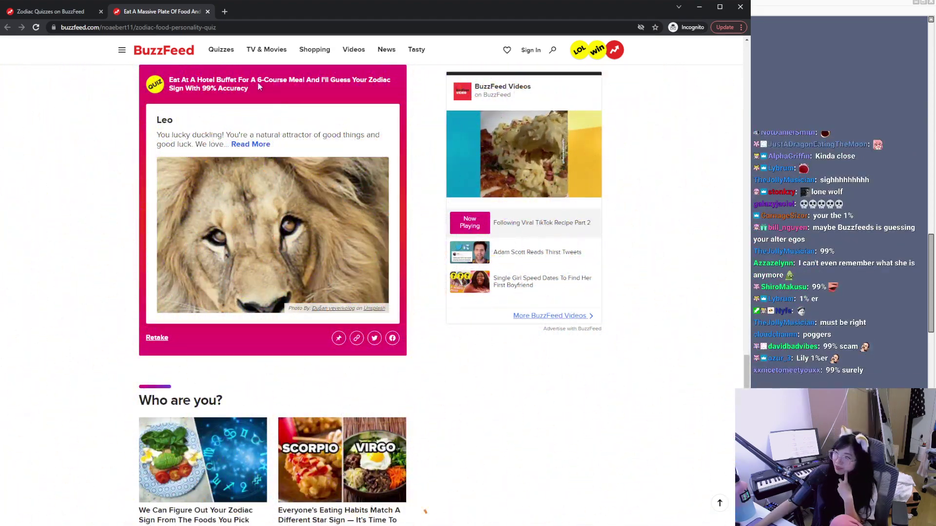
left_click(206, 11)
Step: Open the 'Eat At This Fast Food Buffett' zodiac and hair color quiz from the list
scroll(361, 272, "down", 5)
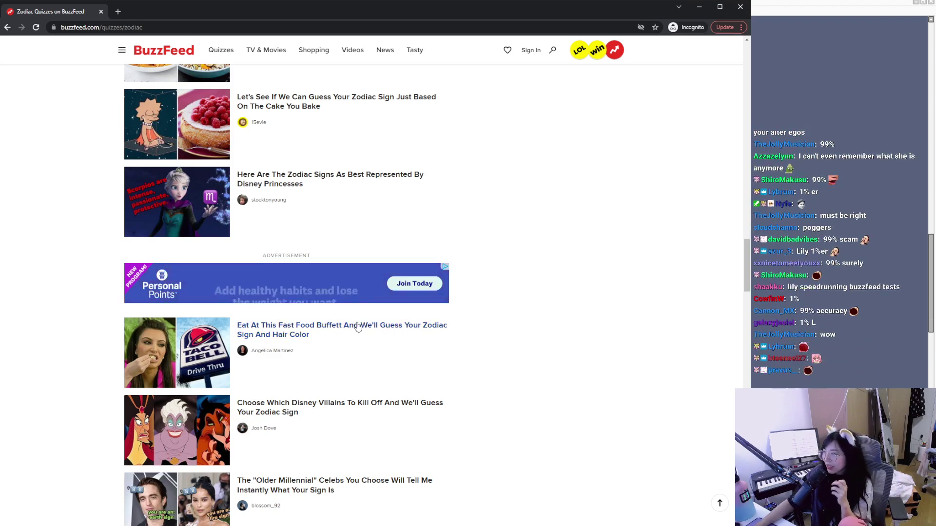
left_click(329, 335)
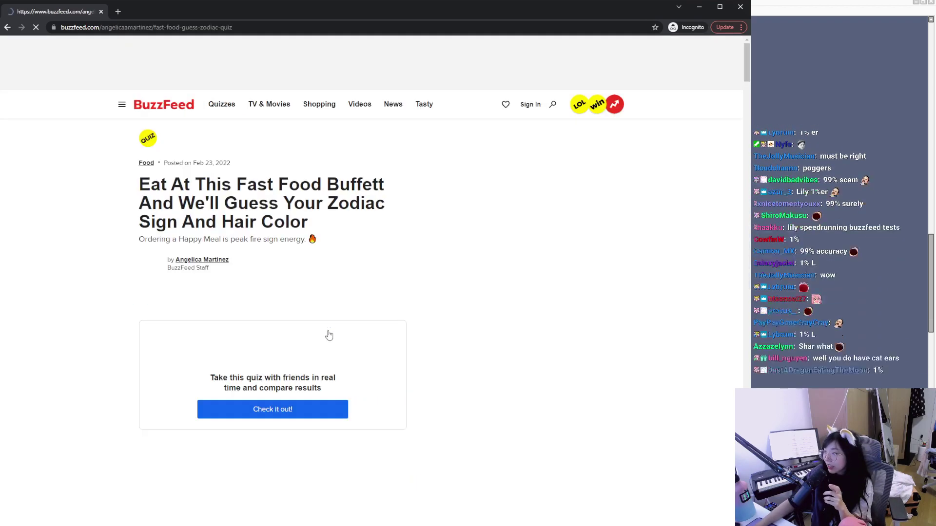
Step: Choose the McGriddle, Cinnabon Delights, Broccoli Cheddar Bread Bowl, and In-N-Out cheeseburger and fries
scroll(330, 312, "down", 5)
scroll(259, 291, "down", 1)
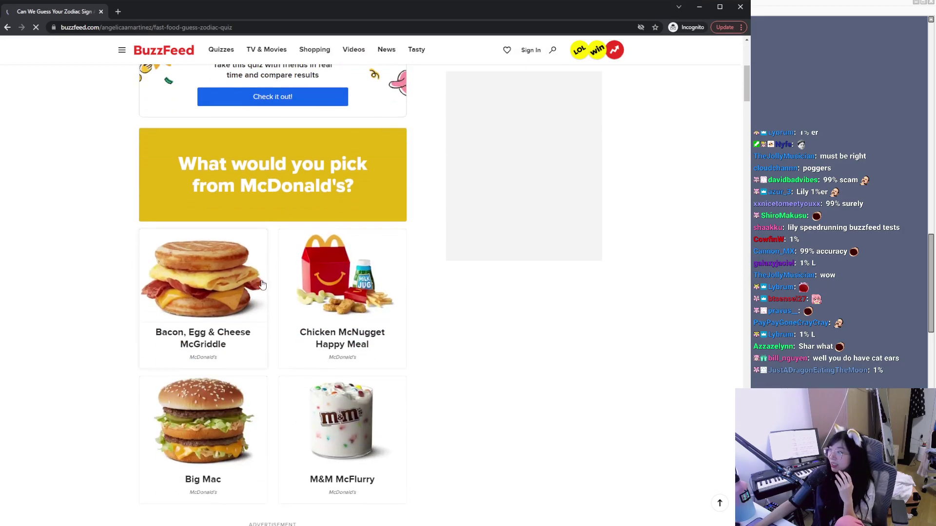
left_click(201, 286)
scroll(411, 296, "down", 2)
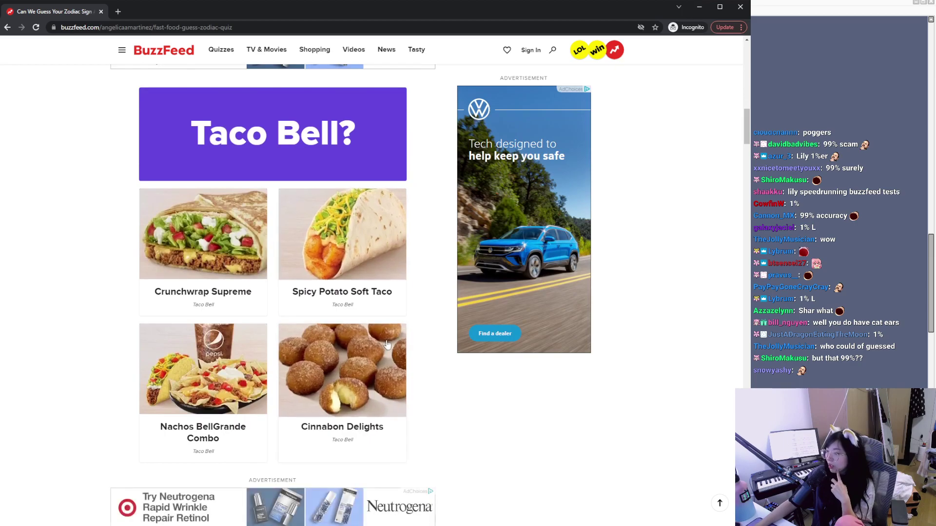
left_click(341, 362)
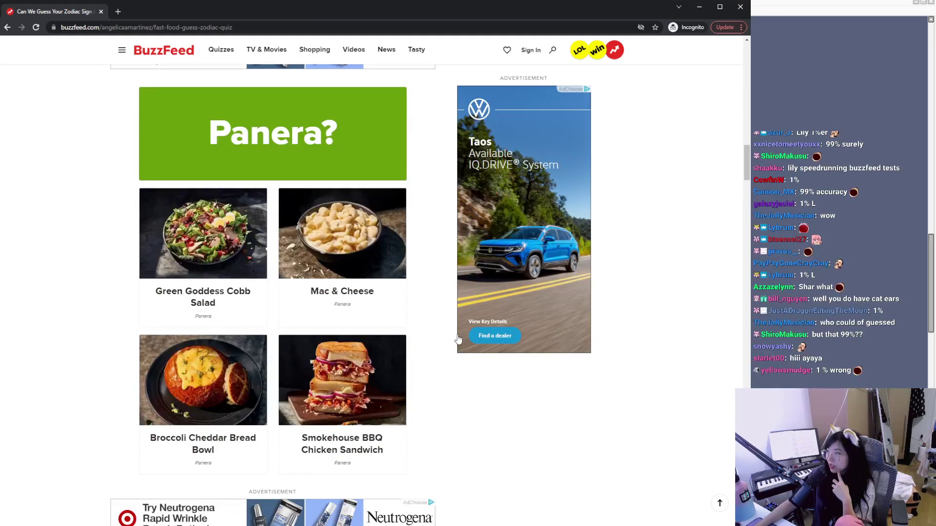
left_click(189, 393)
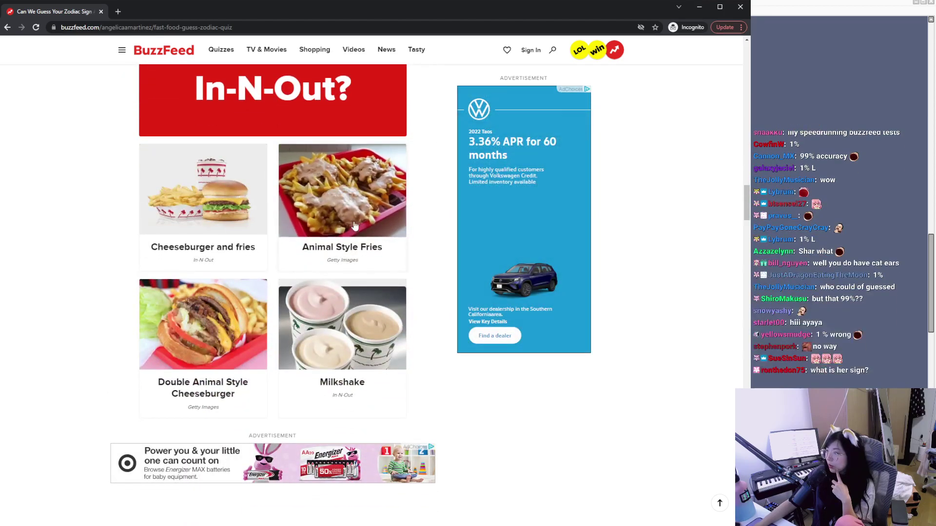
left_click(213, 211)
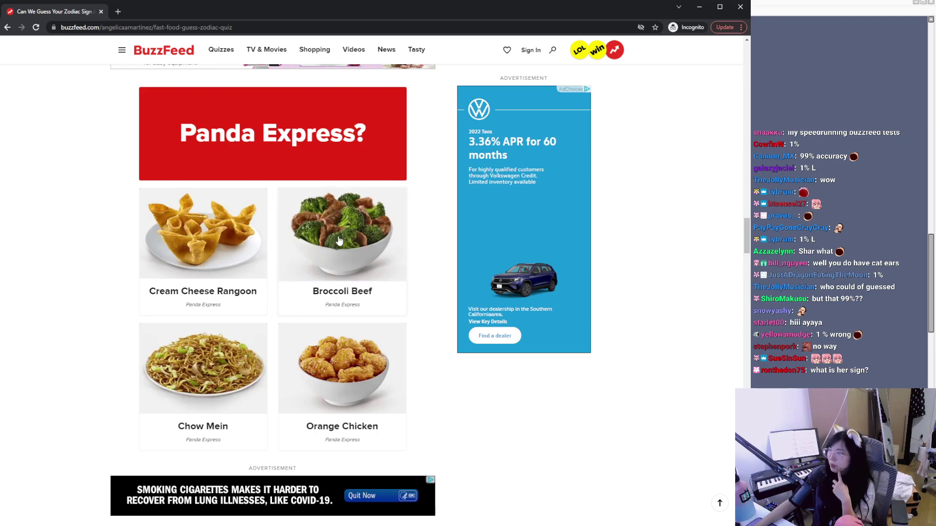
Step: Pick Broccoli Beef, Chicken fries, Spicy Chicken Sandwich, Frozen Custard, and Chili & Cheese Baked Potato
left_click(339, 240)
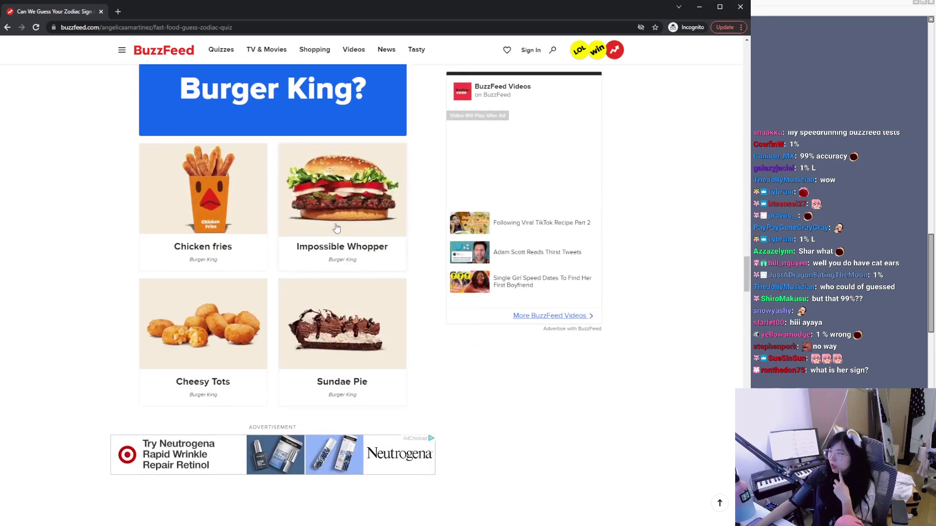
left_click(207, 224)
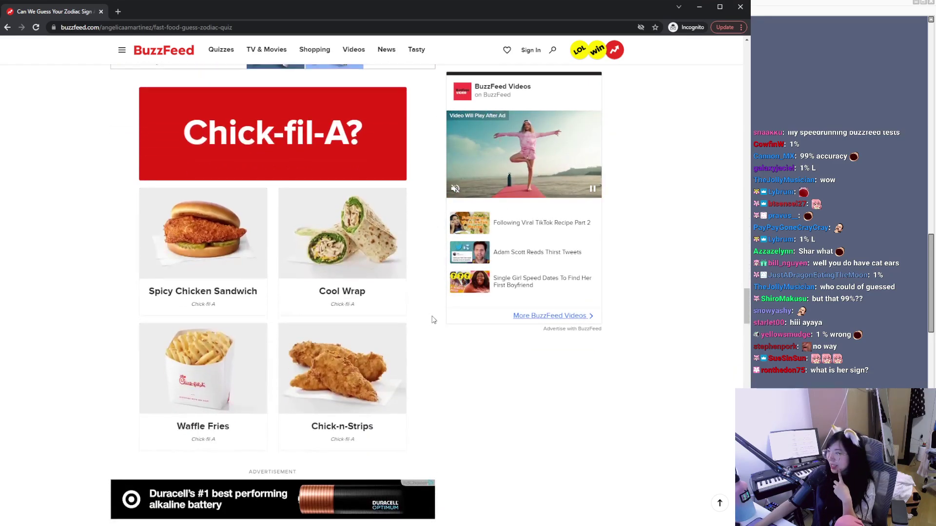
left_click(205, 264)
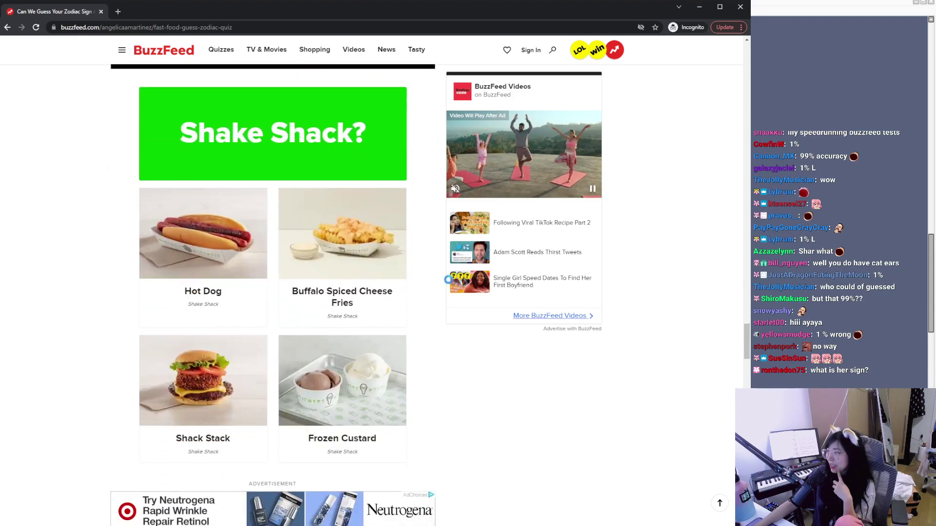
left_click(366, 384)
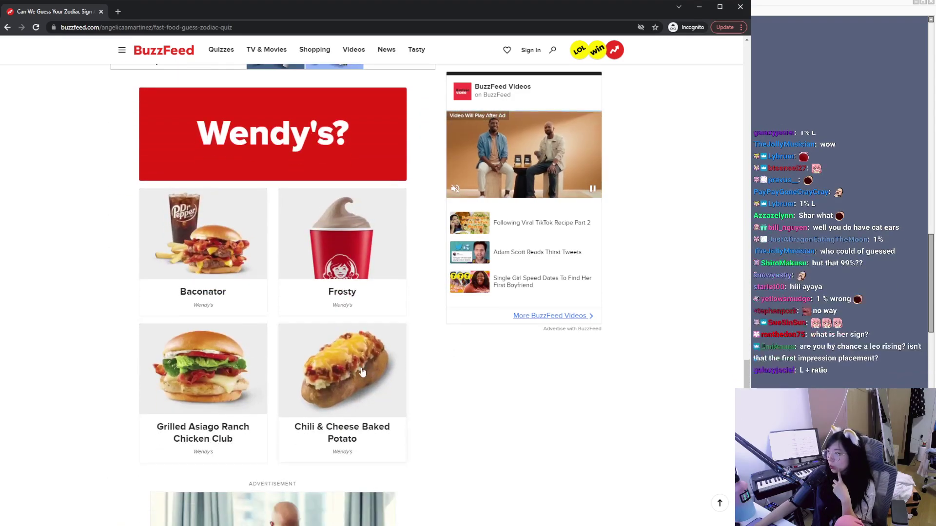
left_click(364, 373)
Step: Finish with Chicken Alfredo Pasta and Chocolate Dipped Cone, then go back to the Zodiac Quizzes list
left_click(324, 293)
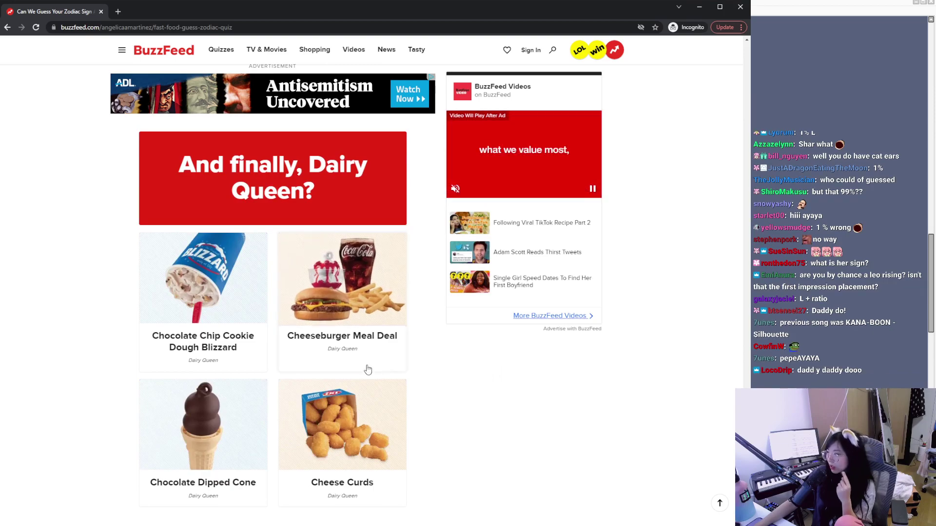
left_click(211, 413)
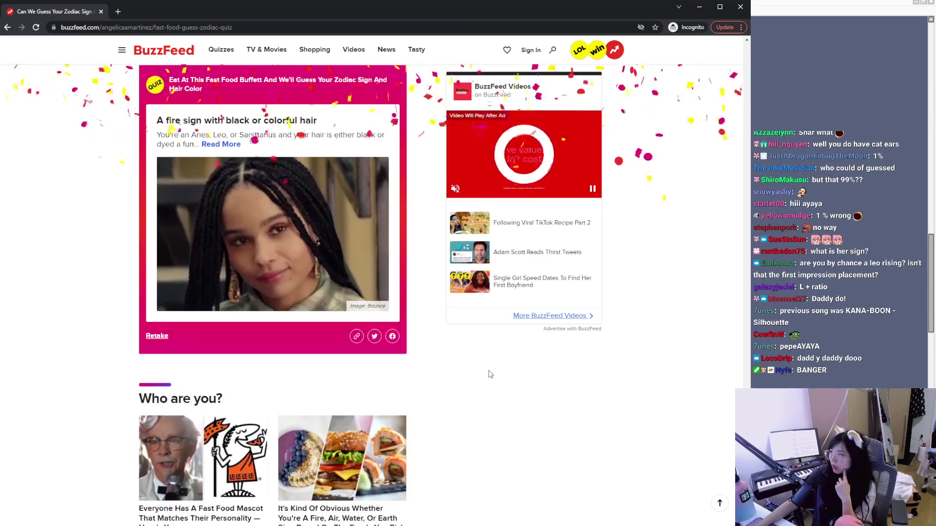
scroll(408, 317, "up", 2)
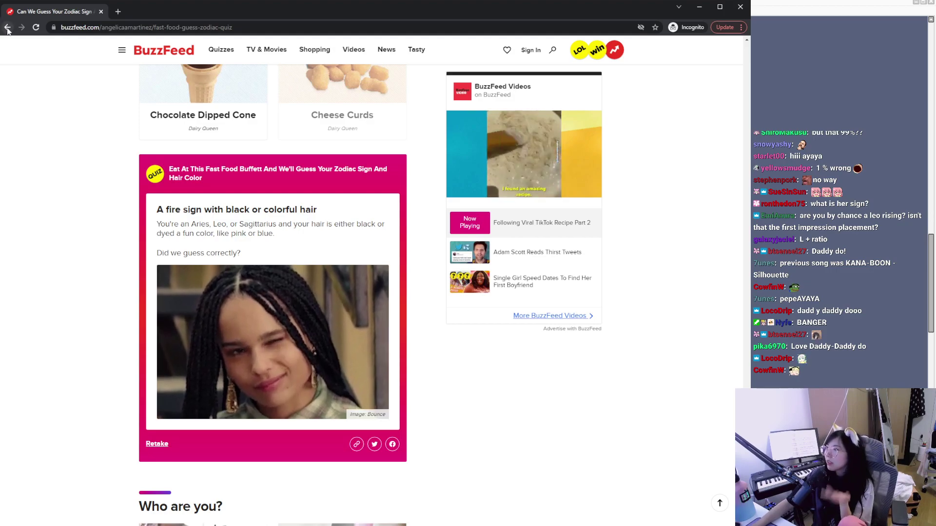
left_click(5, 28)
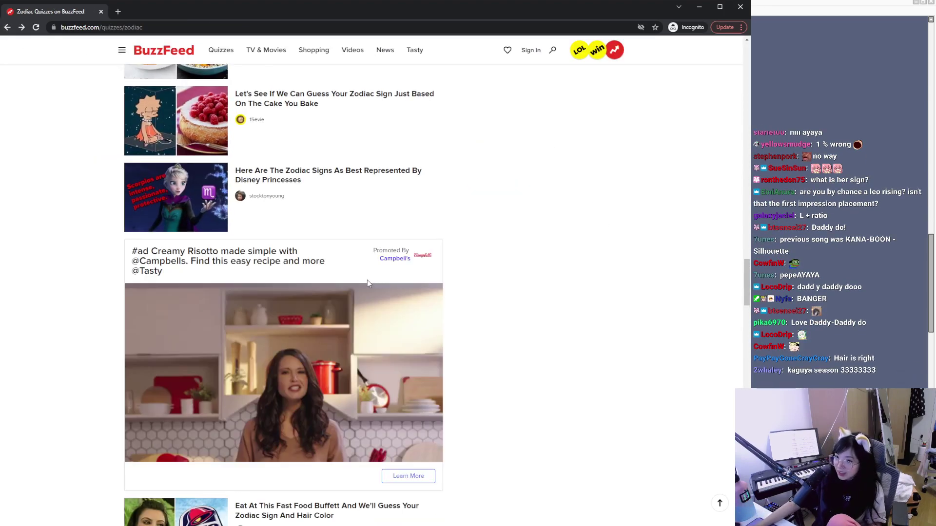
Step: Open the fried-food age and zodiac quiz in a second tab and keep browsing the Zodiac Quizzes list
scroll(345, 191, "down", 5)
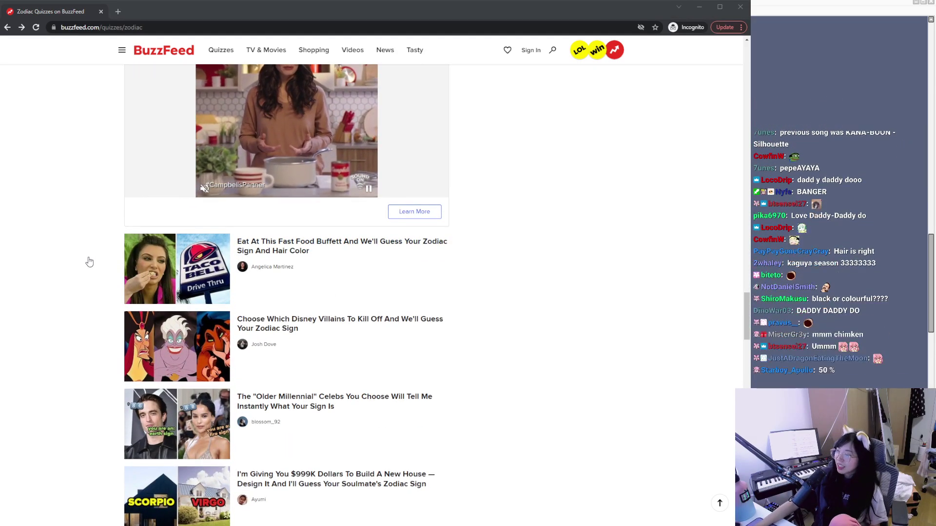
left_click(12, 180)
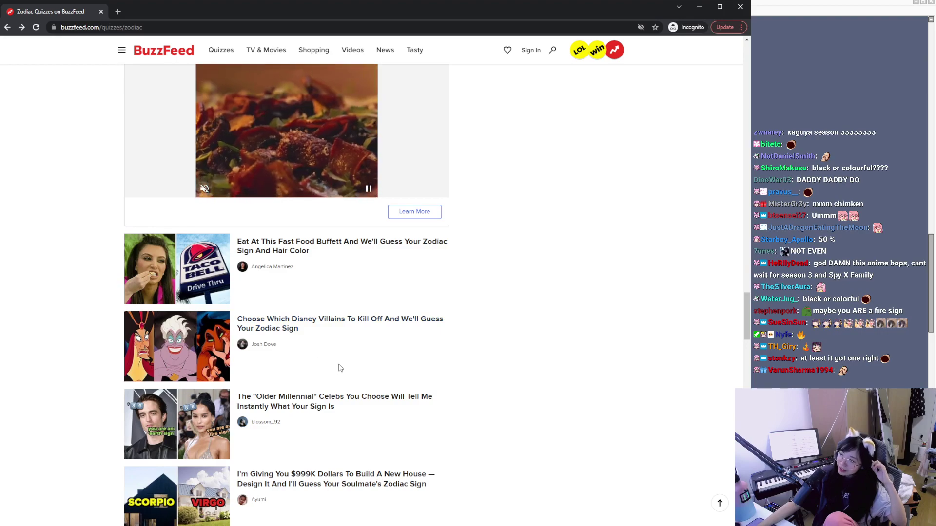
scroll(341, 368, "down", 8)
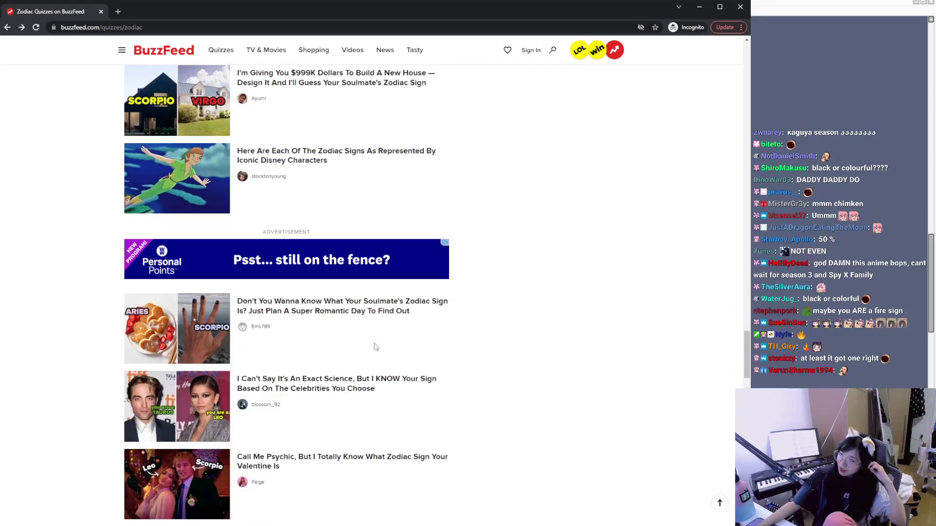
scroll(370, 347, "down", 5)
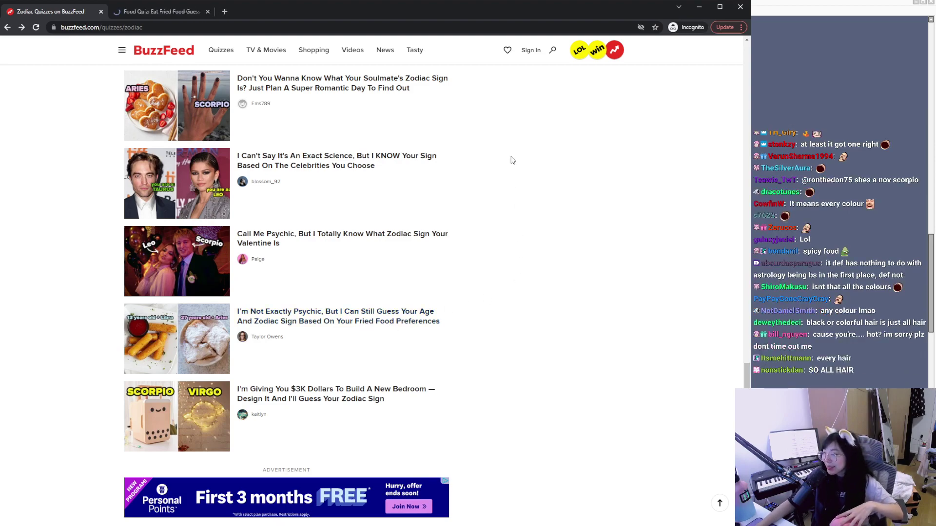
Step: In the fried-food quiz tab, choose Potato croquettes and Chimichangas
left_click(164, 12)
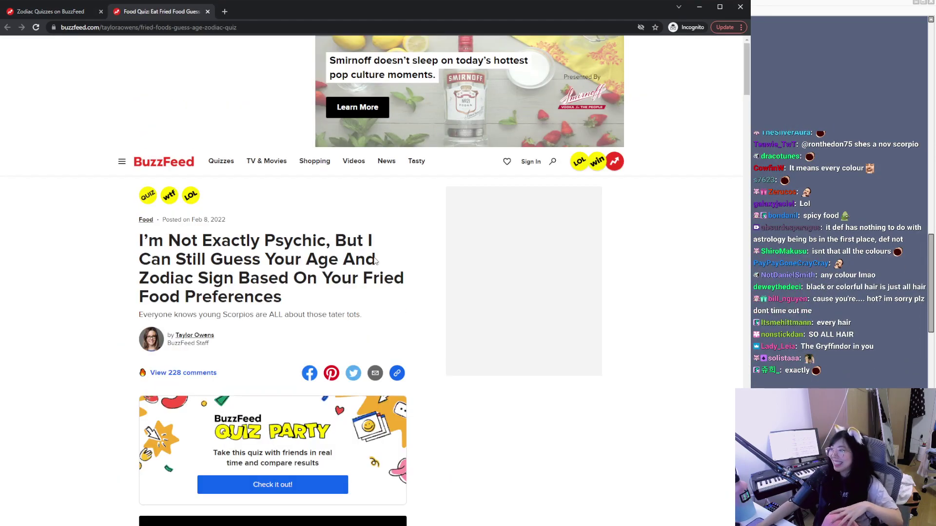
scroll(341, 234, "down", 3)
scroll(371, 312, "down", 8)
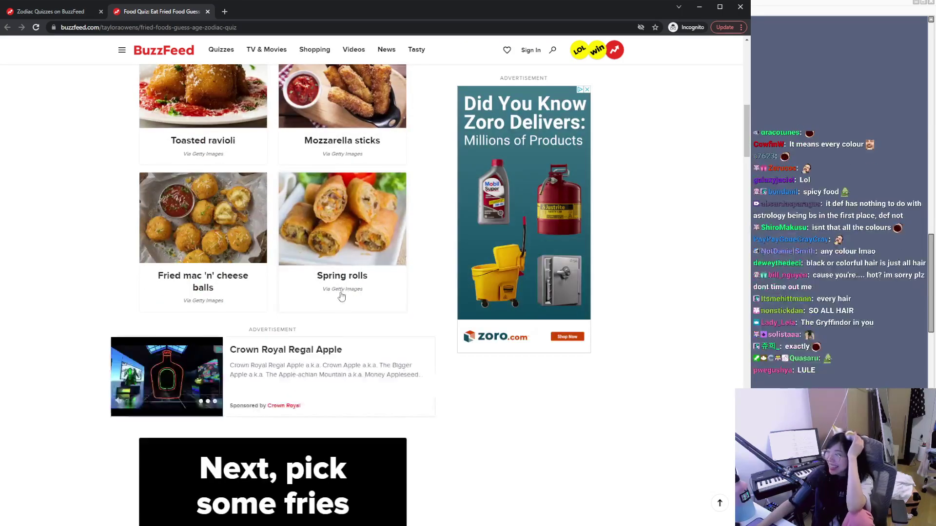
scroll(377, 326, "up", 5)
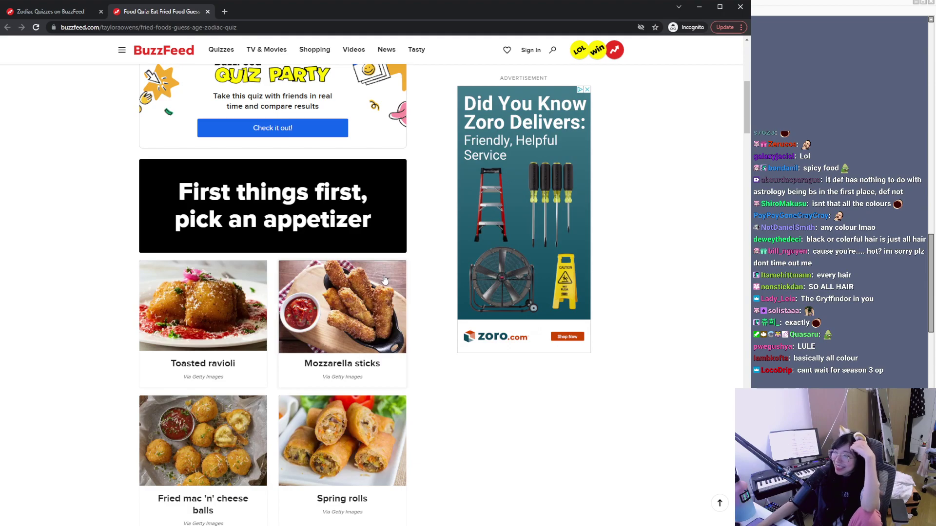
scroll(298, 313, "down", 2)
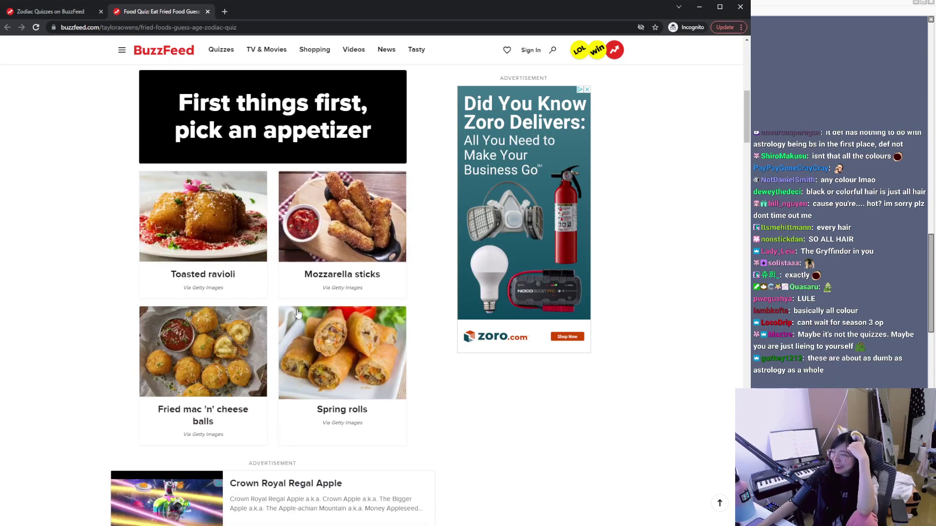
scroll(312, 319, "down", 8)
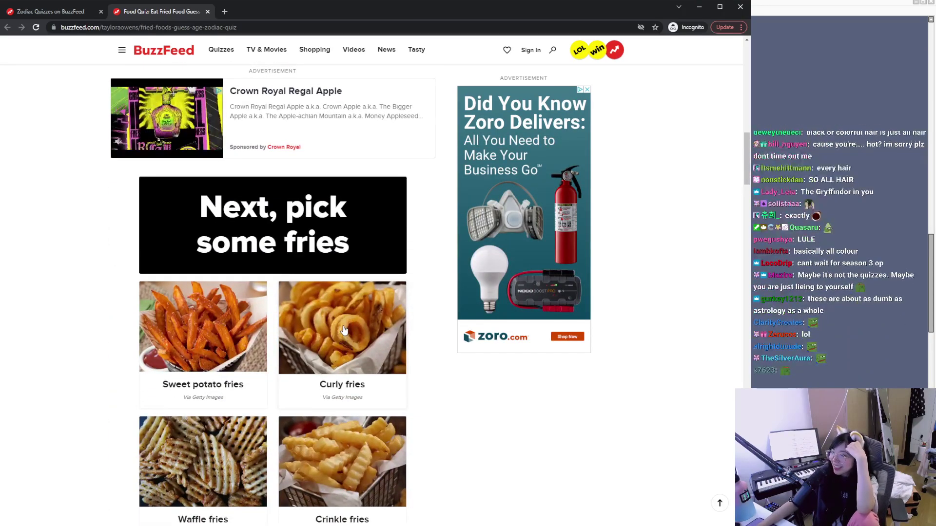
scroll(344, 331, "down", 3)
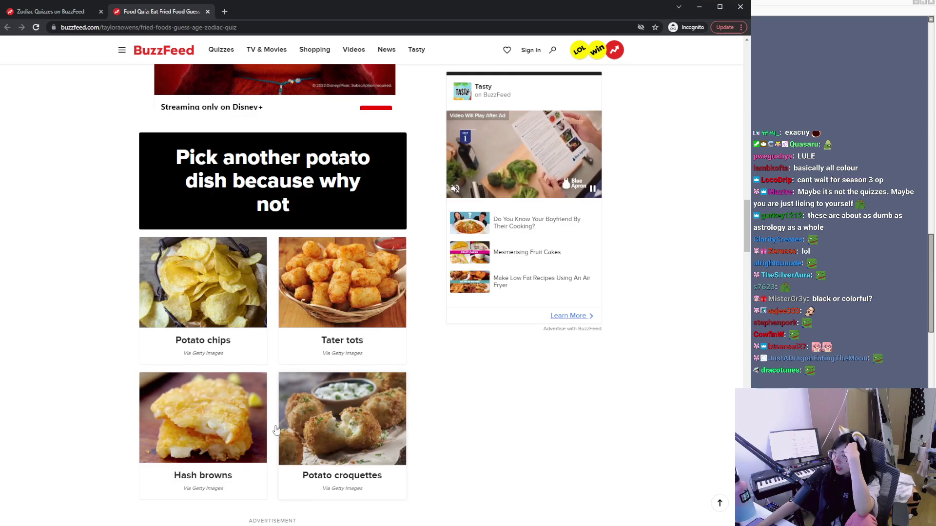
left_click(296, 432)
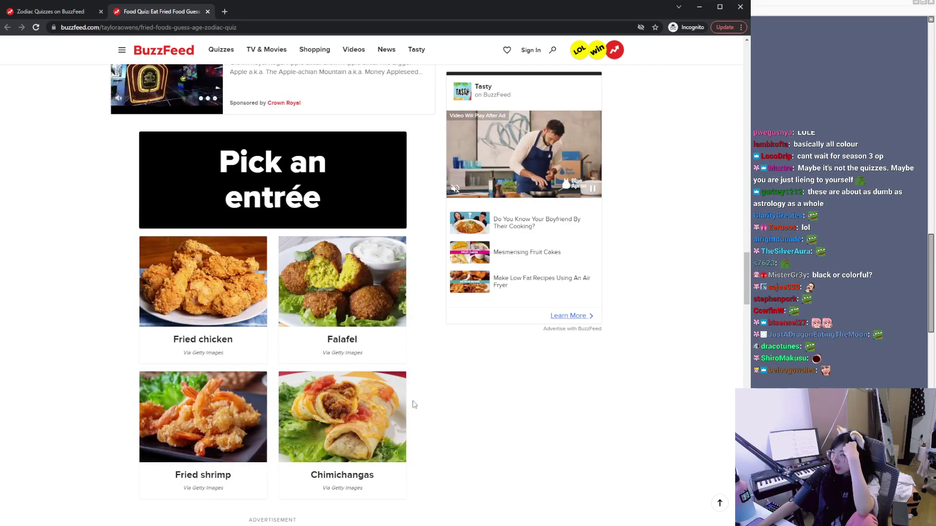
left_click(390, 402)
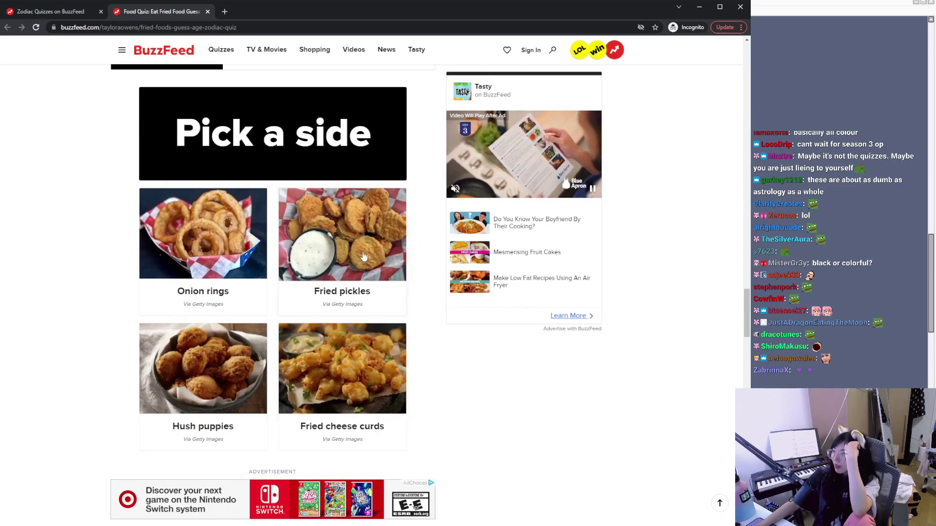
Step: Pick Fried cheese curds, Popcorn chicken and Beignets for the 31–44 earth sign result, then close the tab
left_click(393, 370)
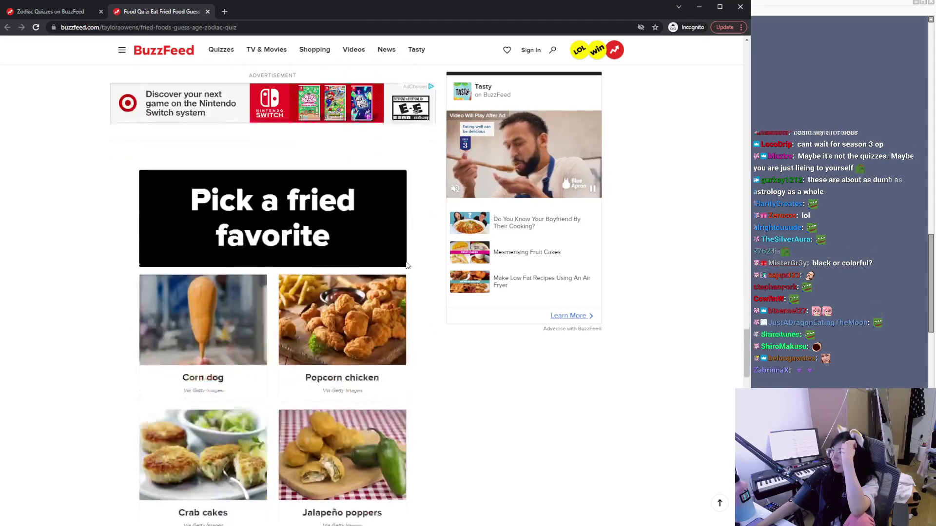
left_click(371, 344)
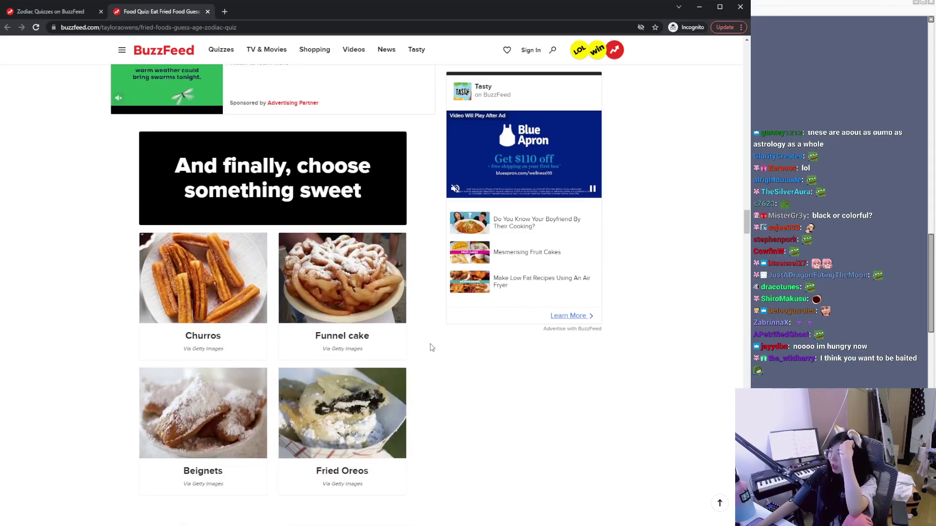
left_click(213, 422)
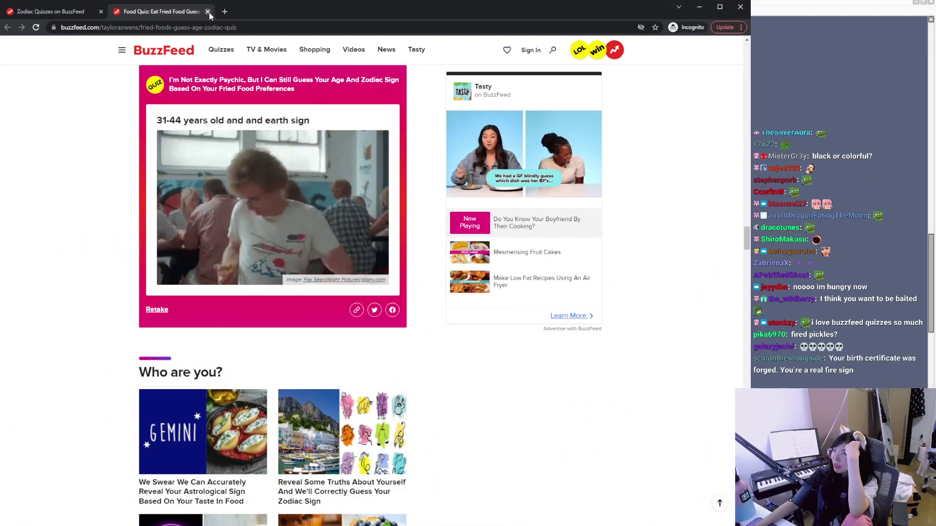
left_click(208, 12)
Step: Bring up the 'How Much Of A Scorpio' quiz tab, then go to the main BuzzFeed Quizzes page
scroll(496, 250, "down", 8)
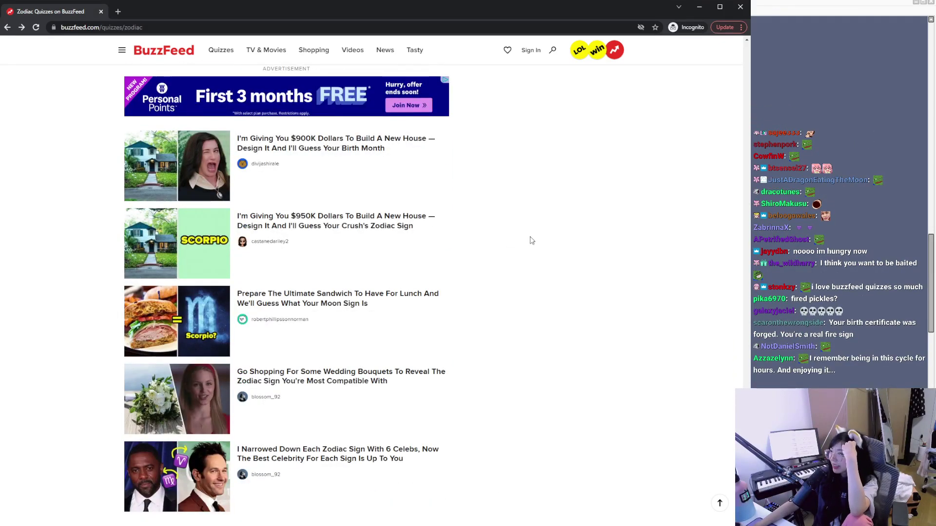
scroll(531, 236, "down", 5)
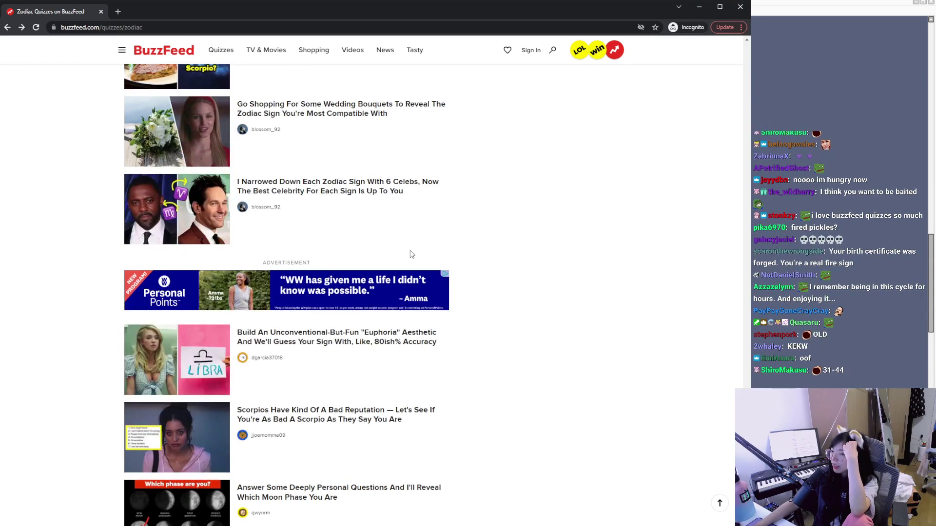
scroll(380, 205, "down", 3)
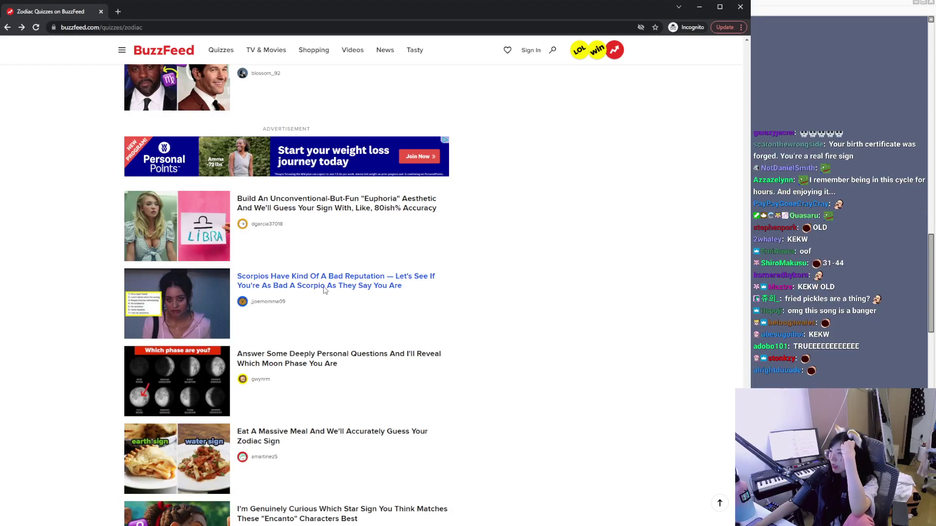
left_click(159, 11)
scroll(449, 255, "down", 5)
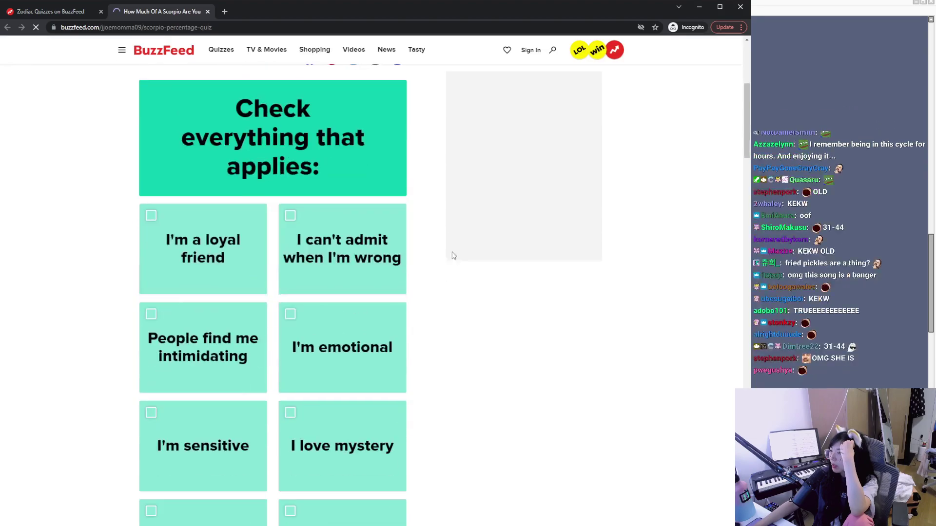
scroll(482, 242, "up", 3)
scroll(482, 242, "up", 5)
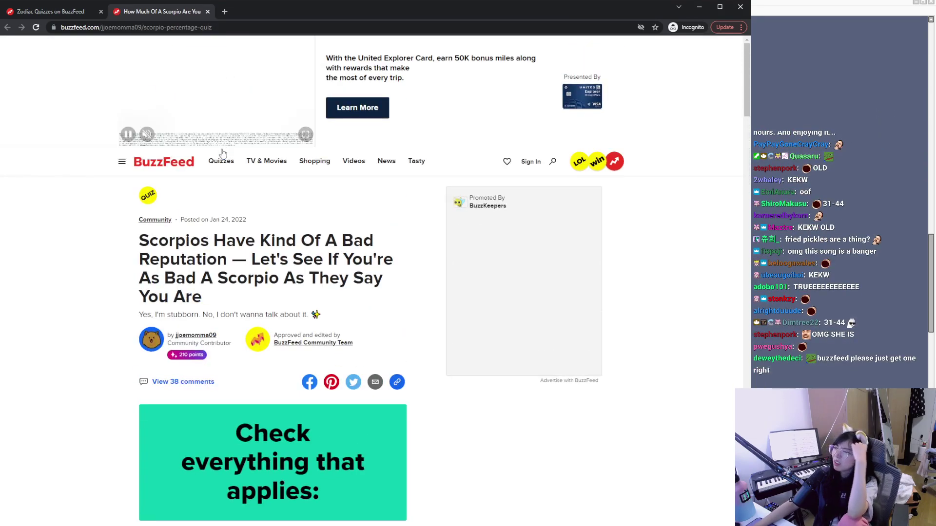
left_click(219, 159)
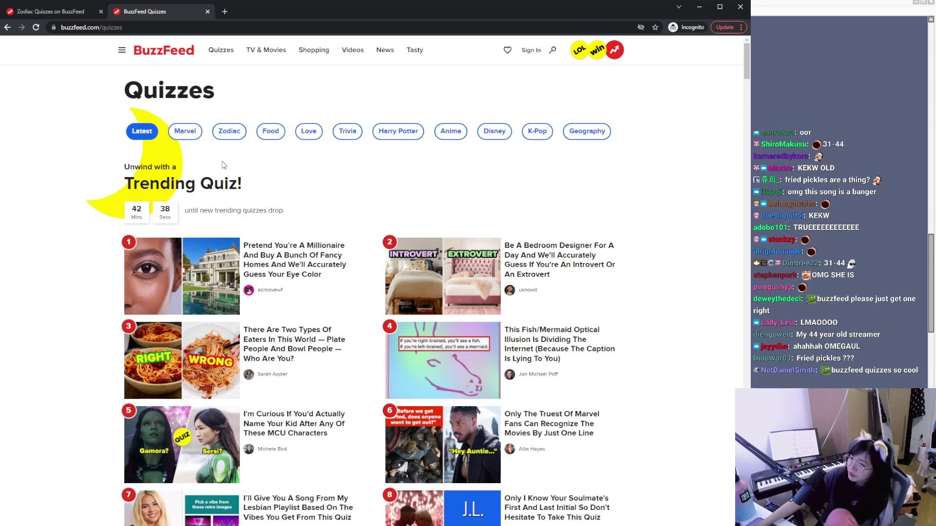
scroll(263, 264, "down", 4)
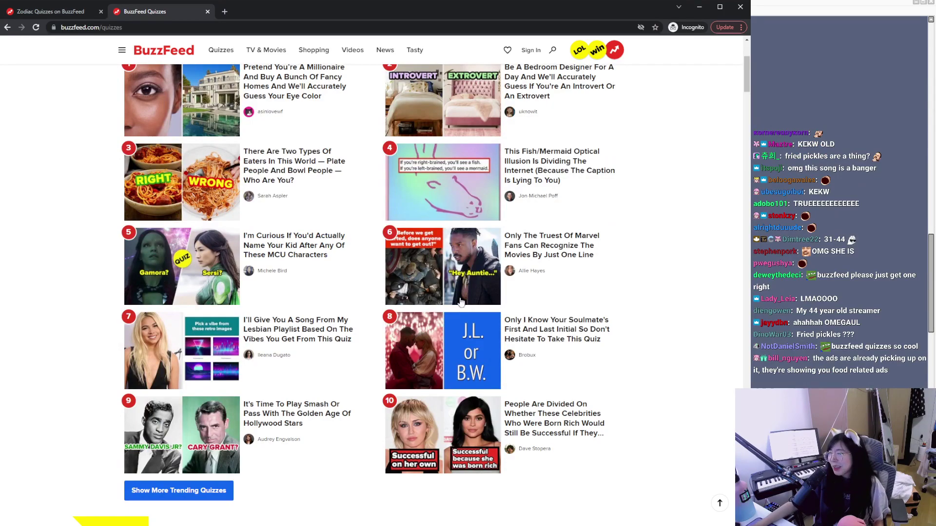
scroll(458, 291, "down", 12)
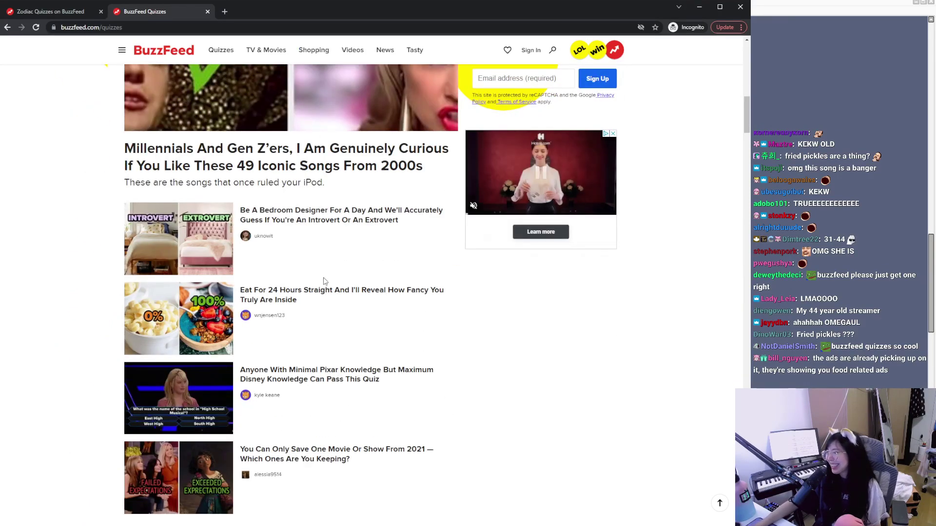
scroll(370, 314, "down", 8)
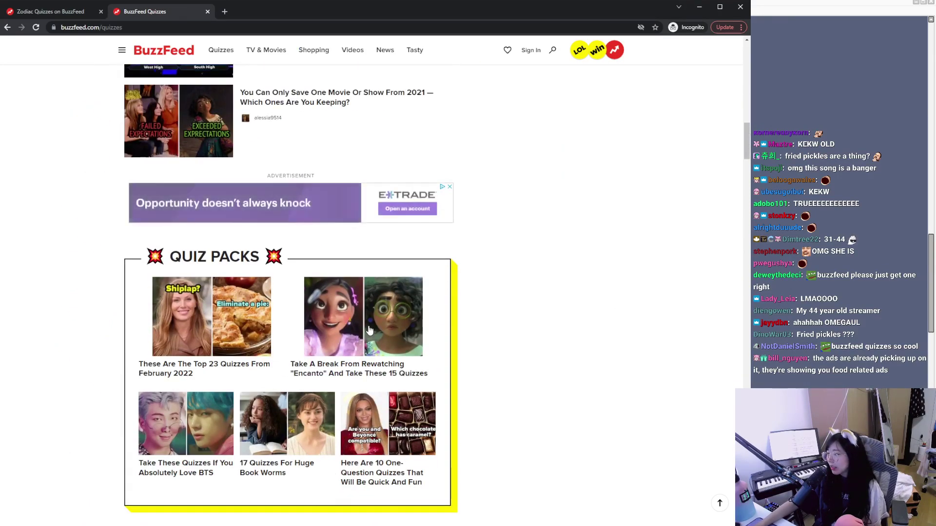
scroll(369, 328, "down", 3)
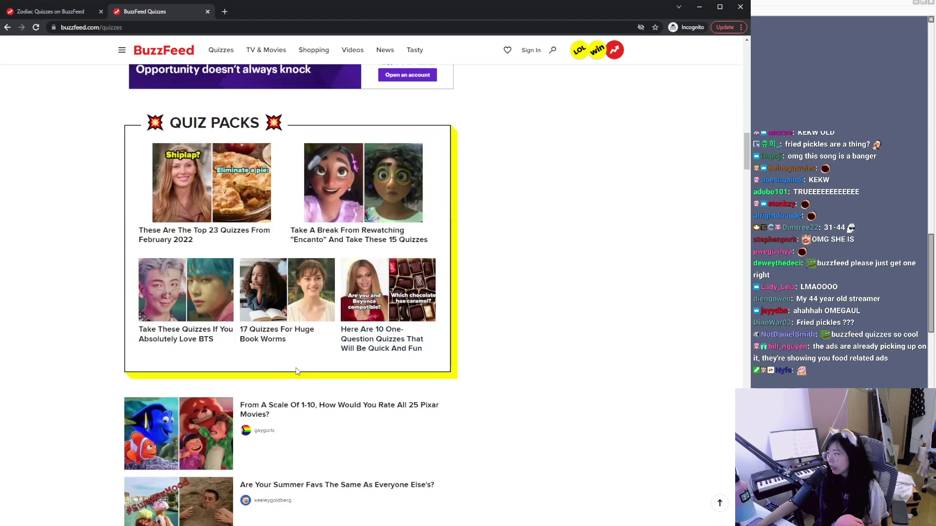
scroll(290, 364, "down", 4)
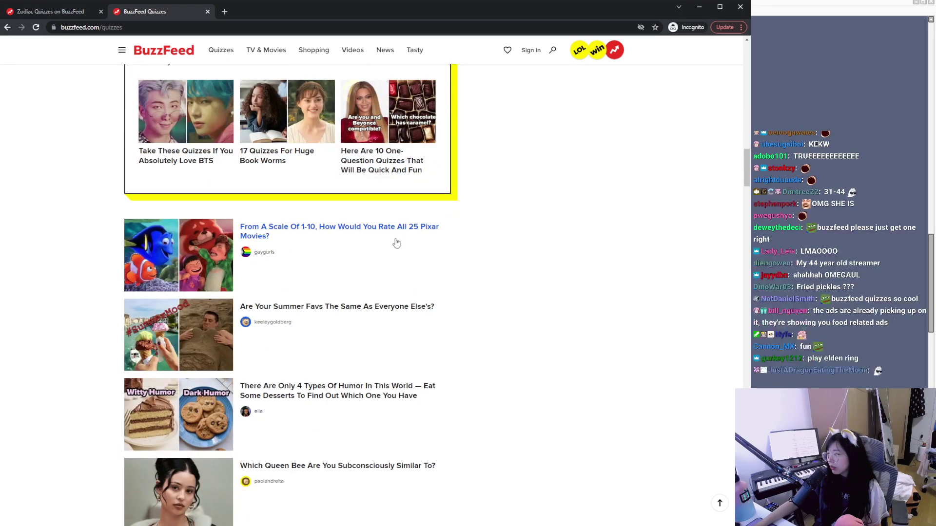
scroll(404, 258, "down", 6)
scroll(409, 273, "down", 6)
scroll(308, 369, "down", 4)
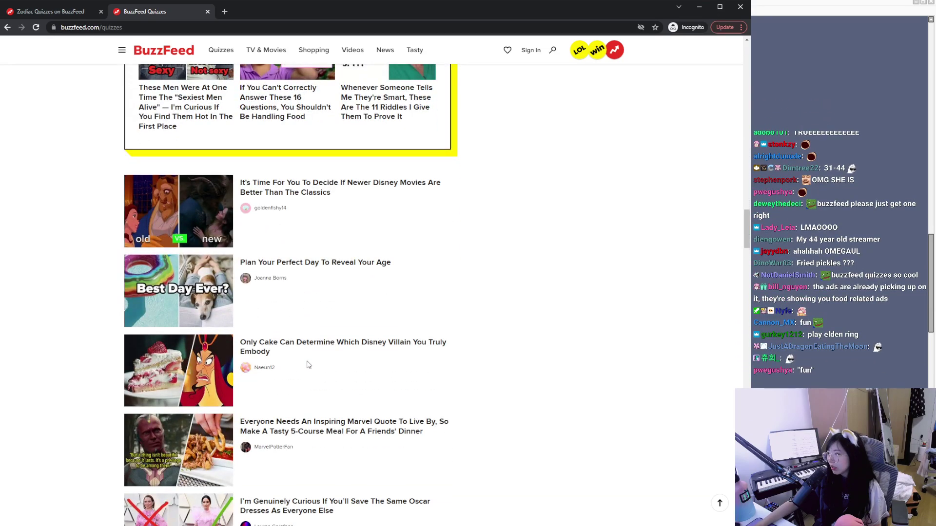
scroll(309, 365, "down", 2)
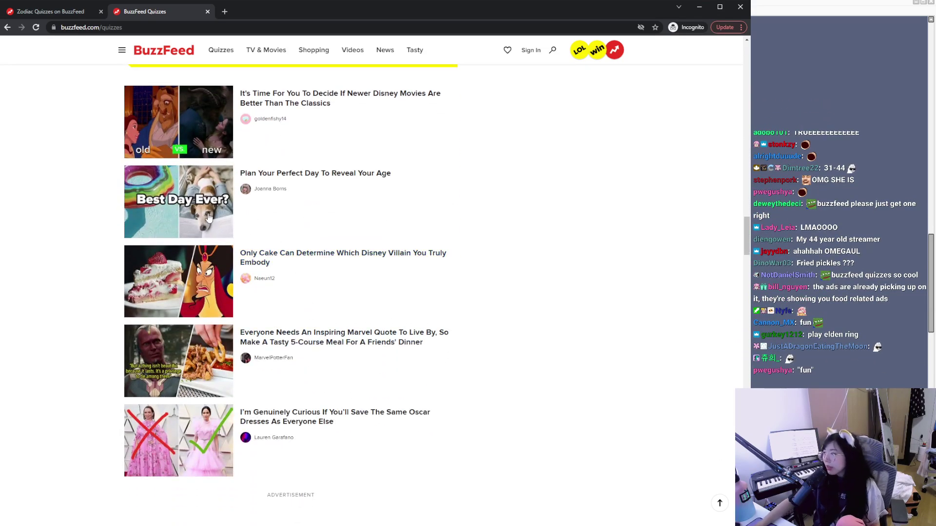
left_click(307, 174)
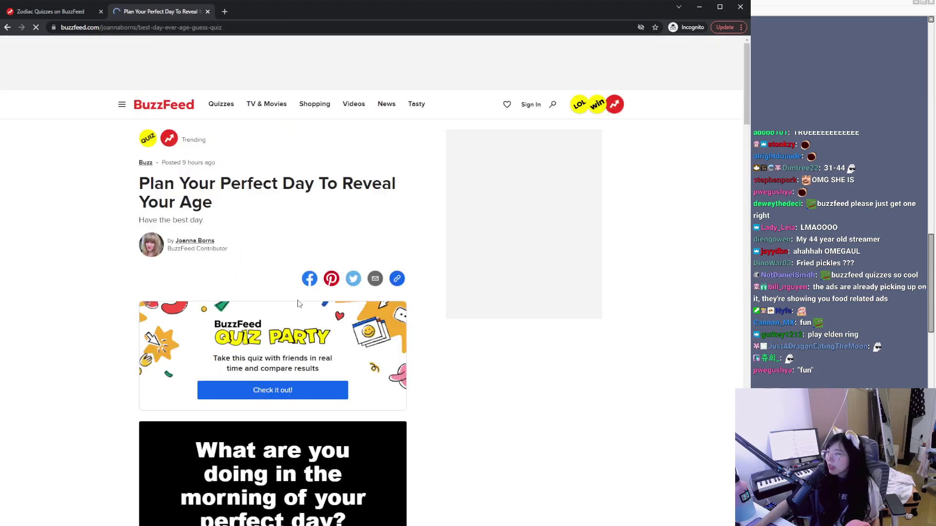
scroll(315, 327, "down", 7)
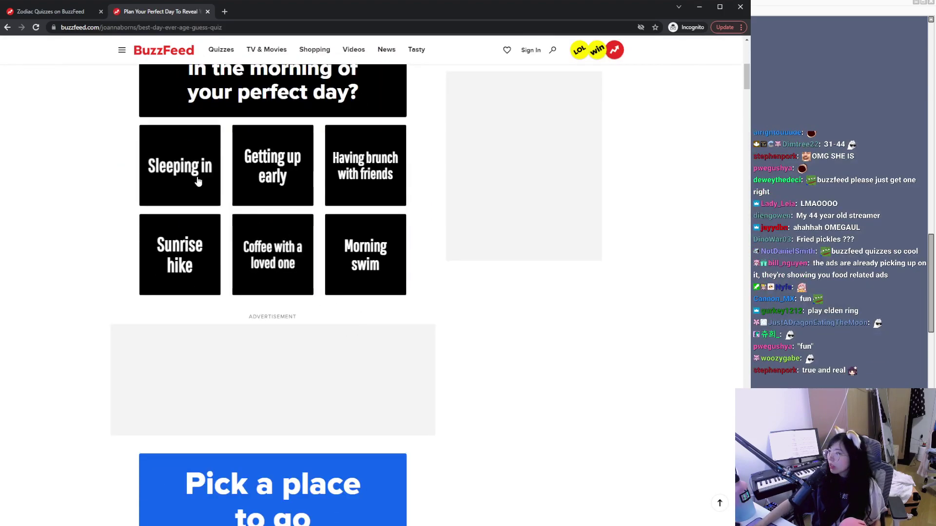
scroll(238, 308, "down", 15)
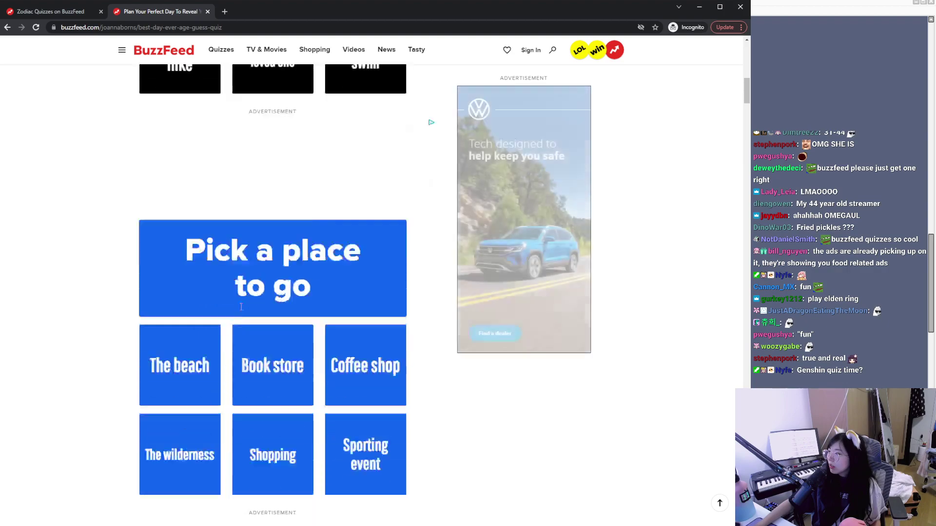
scroll(401, 388, "up", 10)
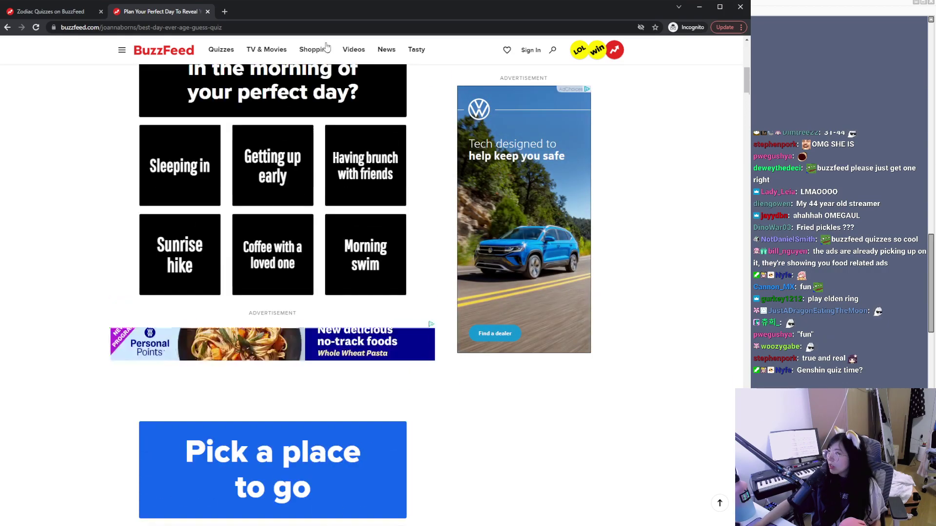
left_click(220, 51)
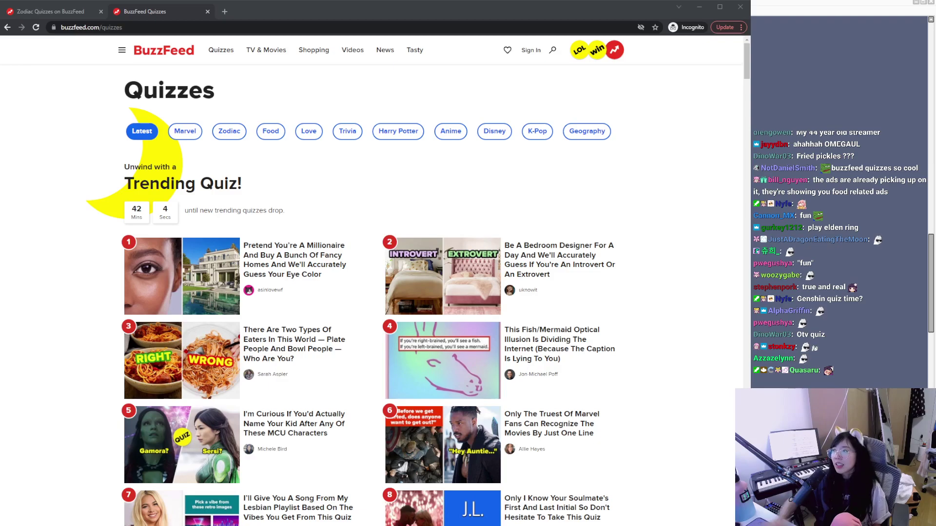
left_click(18, 113)
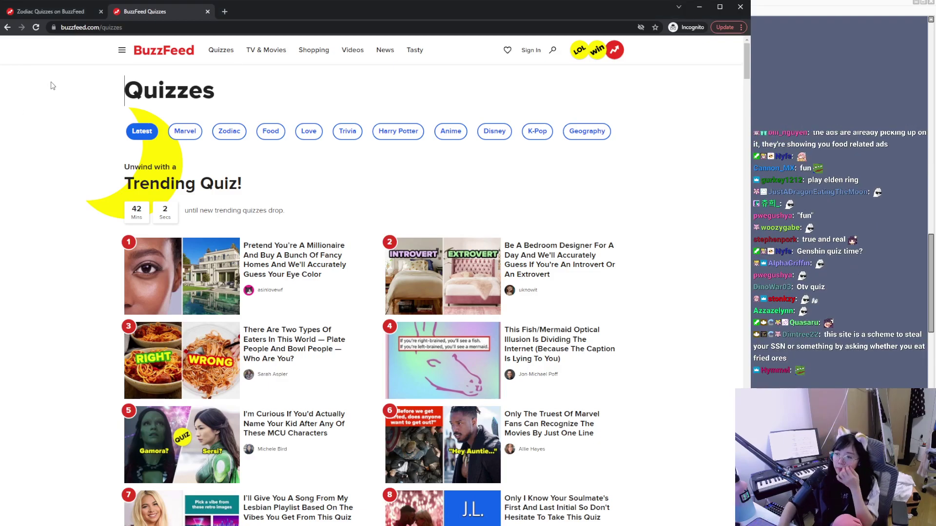
left_click(201, 26)
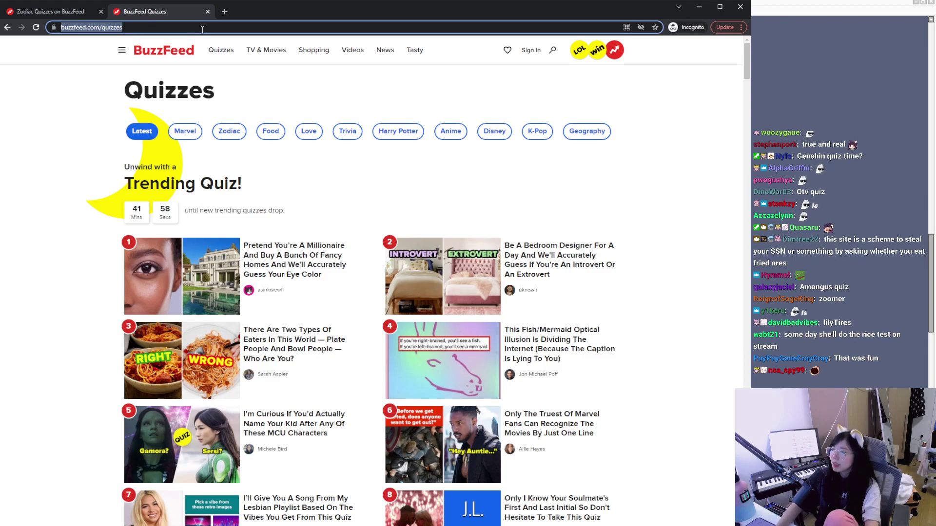
Step: Search Google for 'among us quiz'
type("among us quiz")
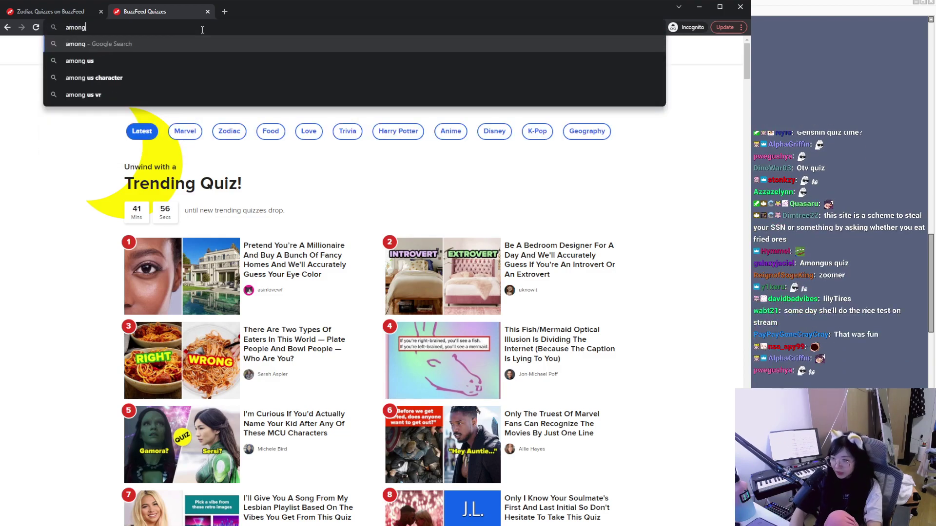
key("Return")
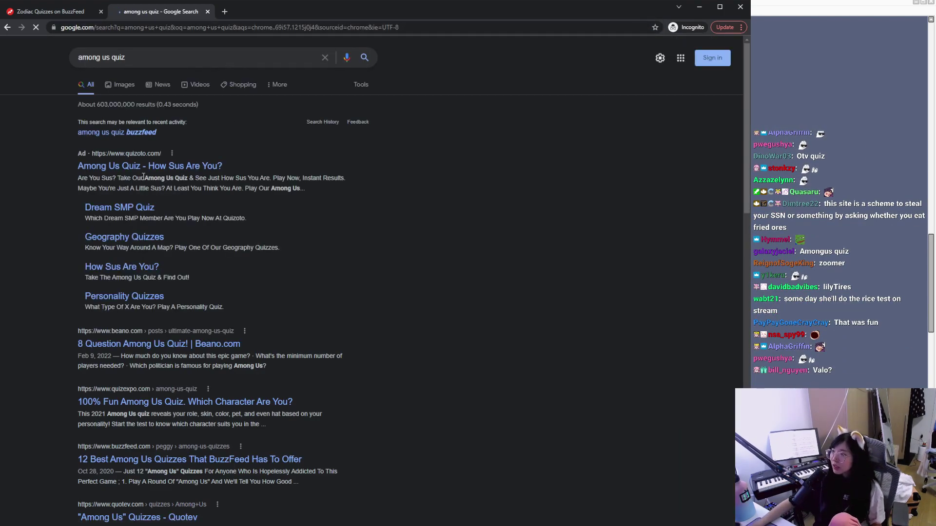
scroll(215, 239, "down", 2)
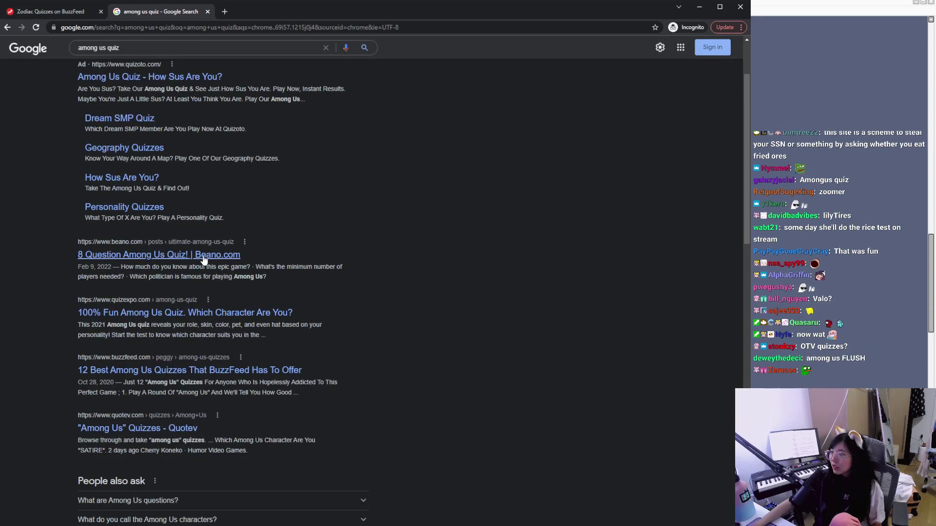
Step: Look at the Beano Among Us quiz, accept its cookies, and return to the results
left_click(209, 257)
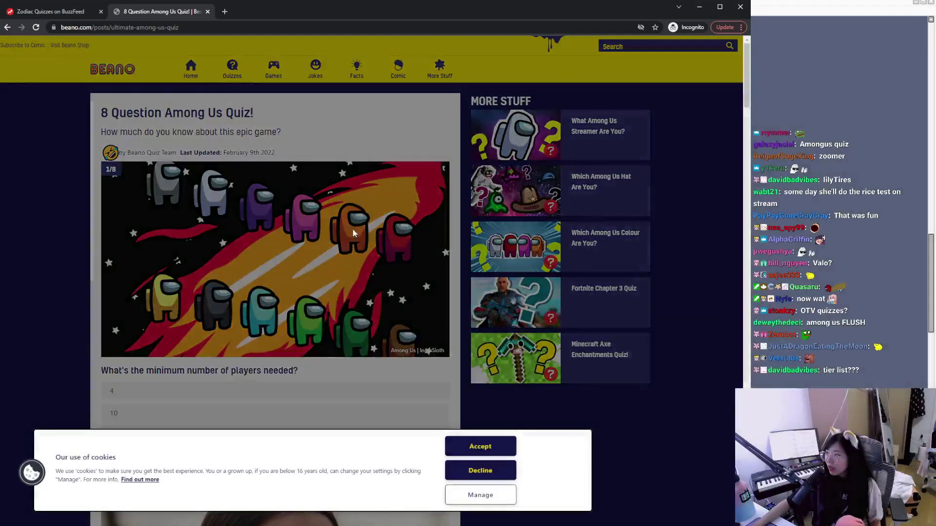
left_click(473, 446)
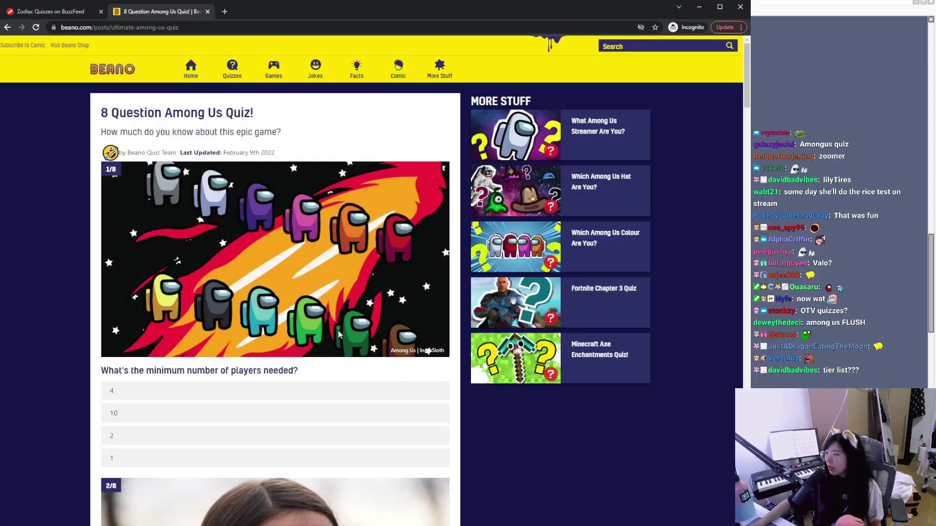
left_click(8, 27)
scroll(181, 188, "up", 2)
Step: Open Quizoto's 'How Sus Are You?' quiz from the results and start it
left_click(171, 166)
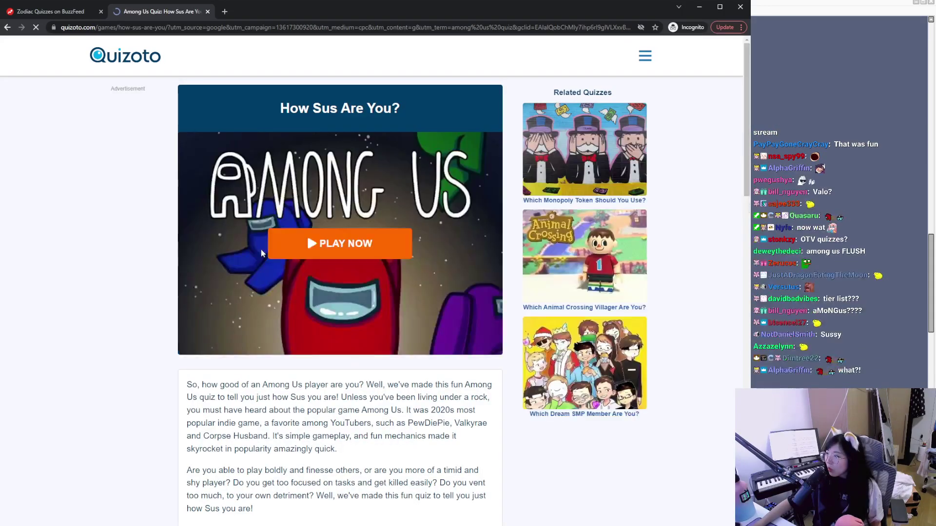
left_click(370, 245)
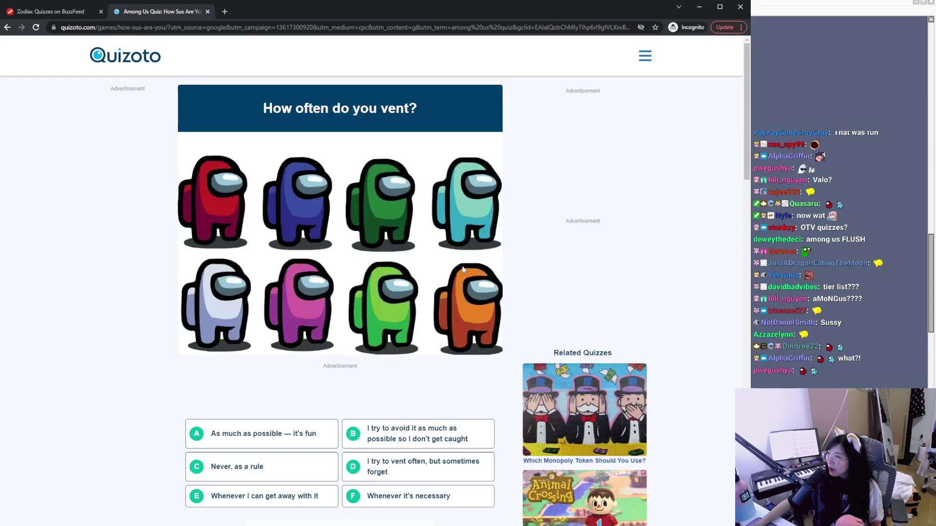
scroll(314, 328, "down", 3)
scroll(322, 324, "up", 3)
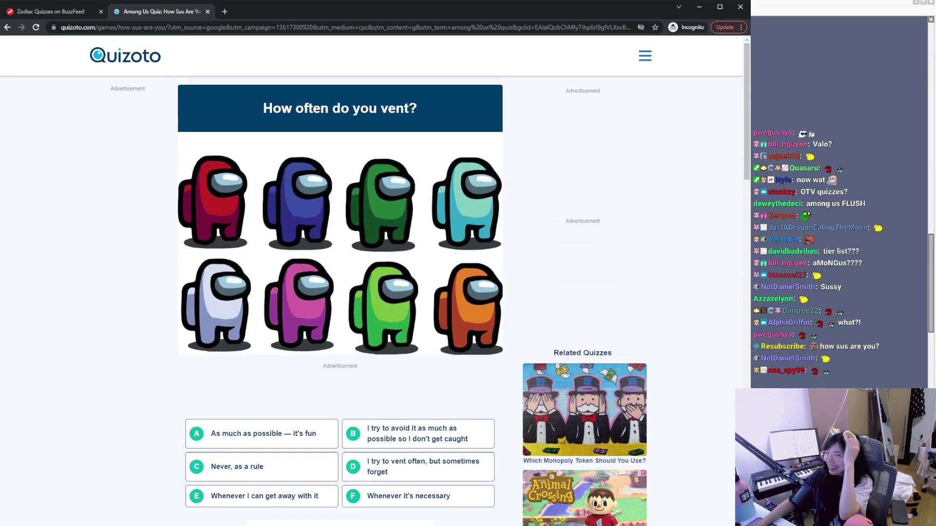
scroll(279, 374, "down", 2)
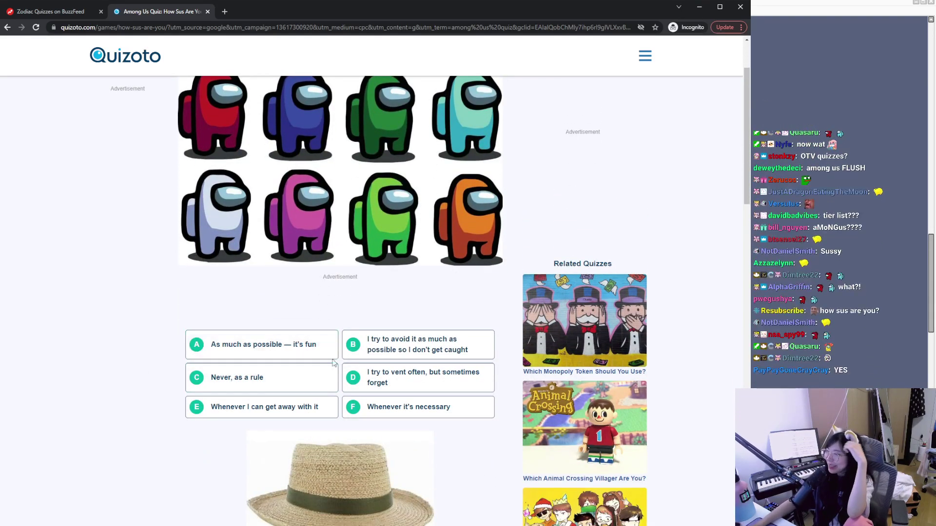
Step: Answer that you vent often but sometimes forget, and that you prefer being crew
left_click(426, 386)
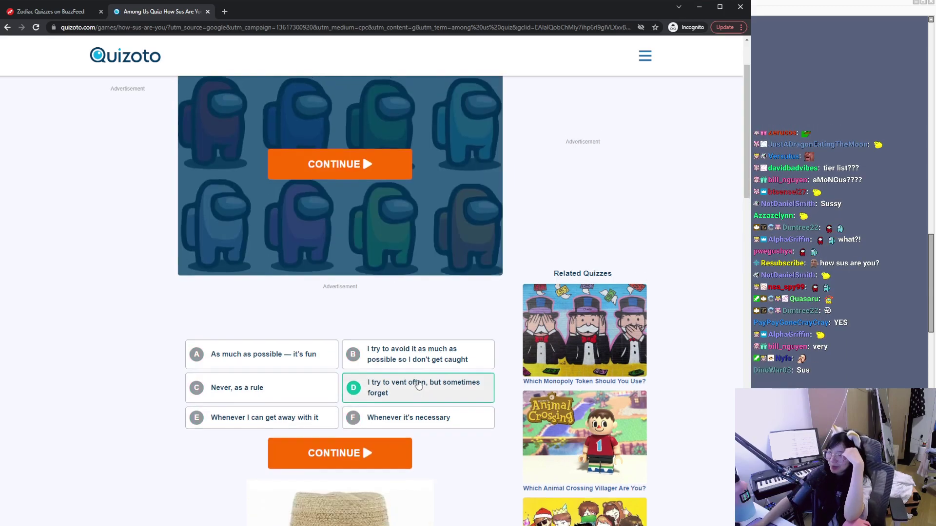
left_click(376, 256)
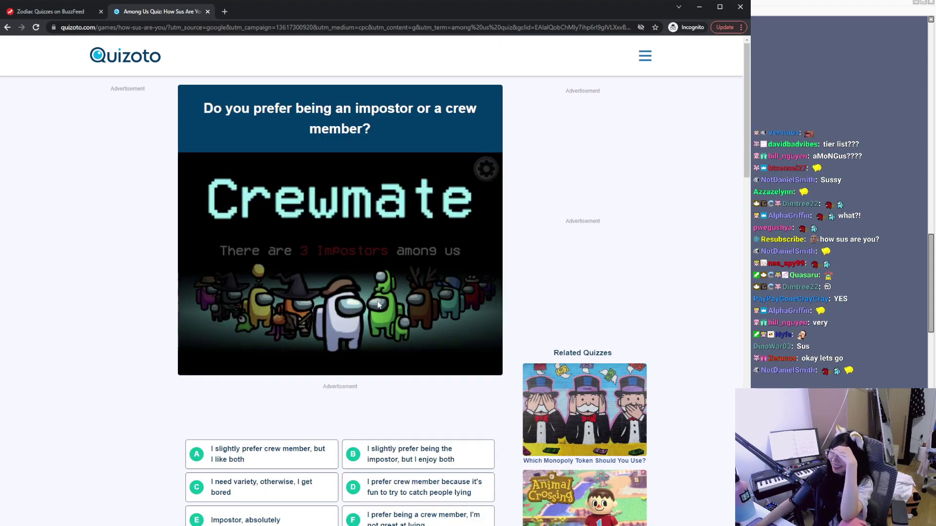
scroll(408, 275, "down", 4)
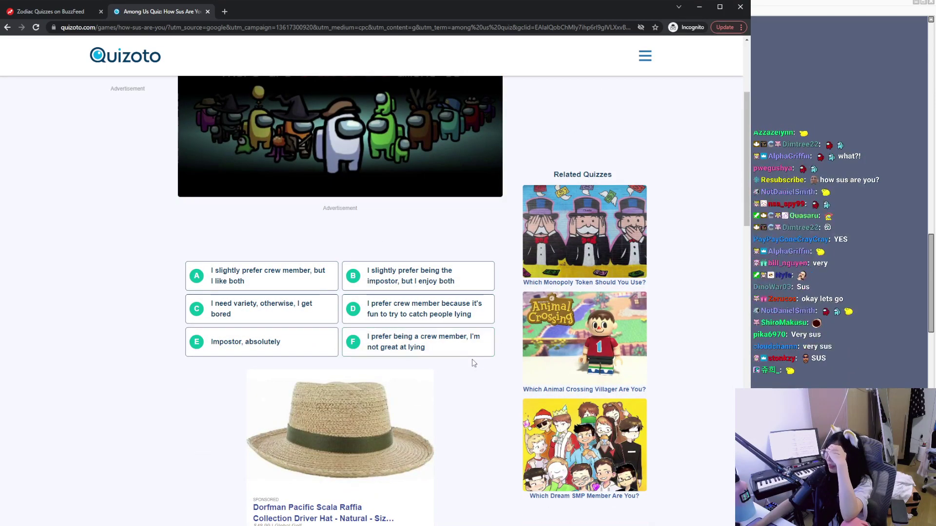
left_click(412, 349)
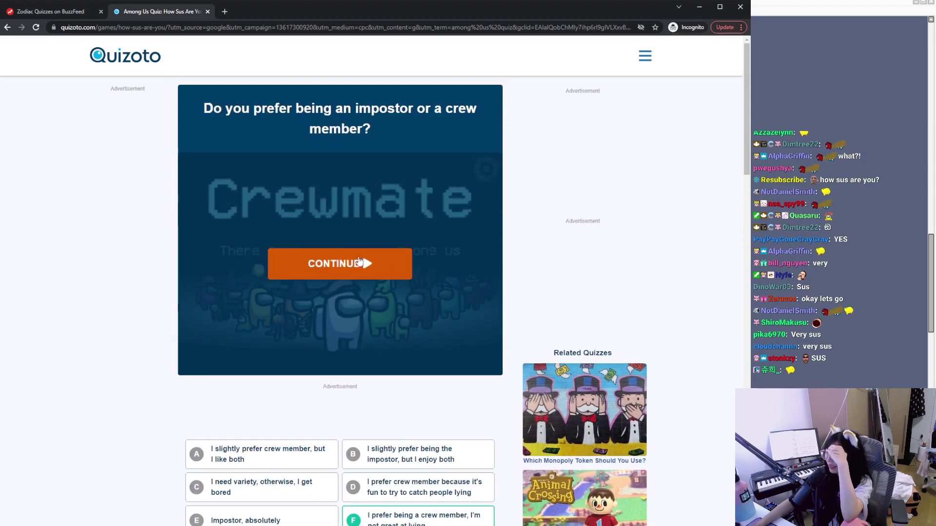
left_click(366, 263)
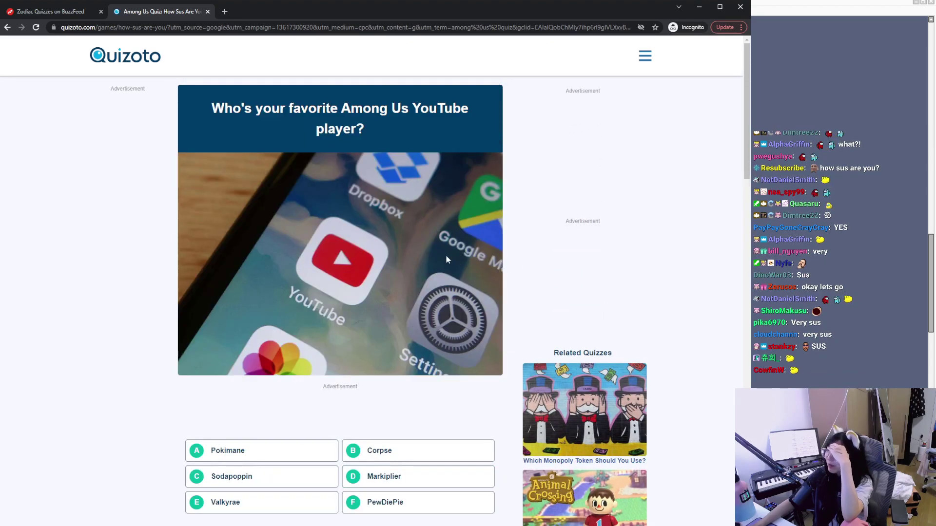
Step: Pick PewDiePie as your favourite Among Us YouTuber and continue
scroll(431, 239, "down", 4)
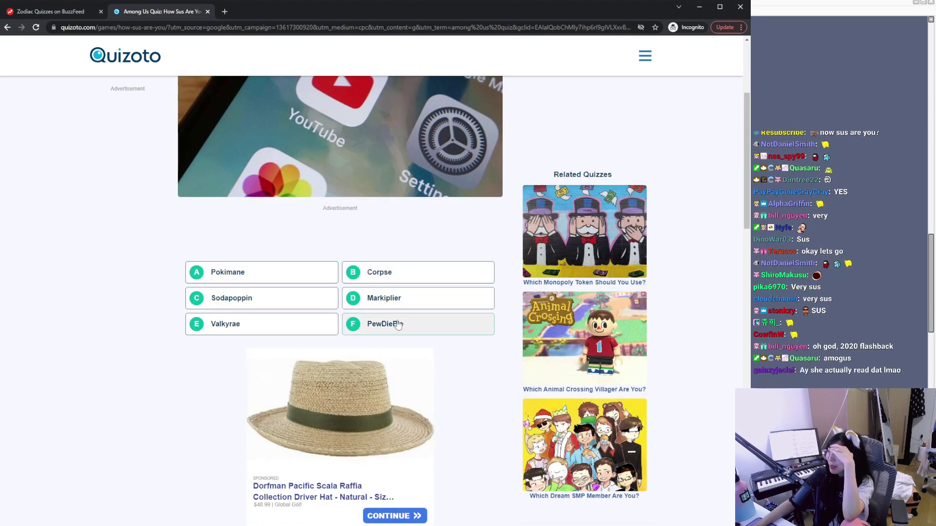
scroll(375, 309, "up", 2)
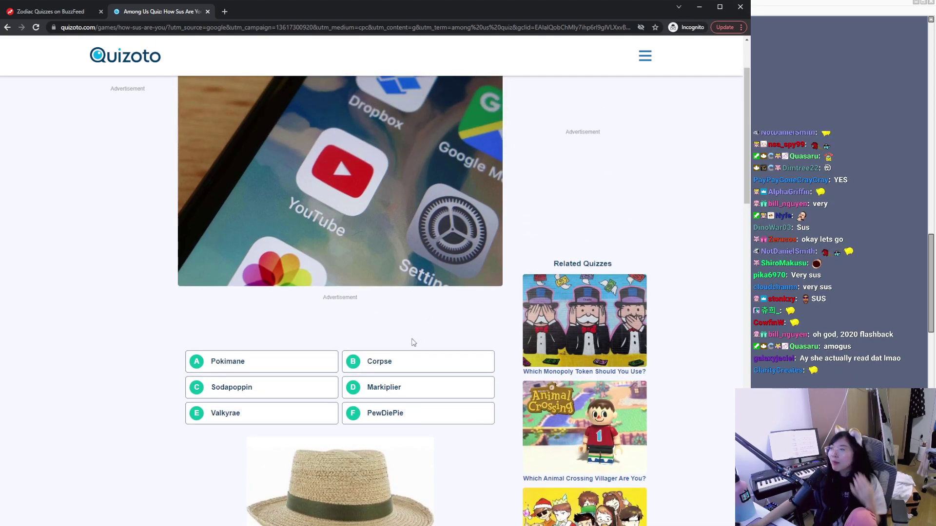
scroll(413, 340, "up", 2)
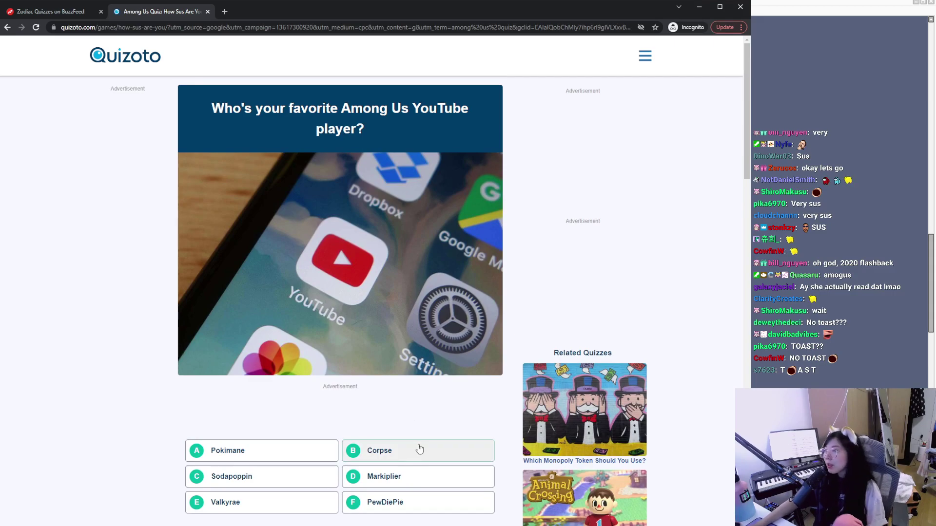
scroll(420, 449, "down", 2)
left_click(424, 418)
scroll(458, 289, "up", 2)
left_click(377, 256)
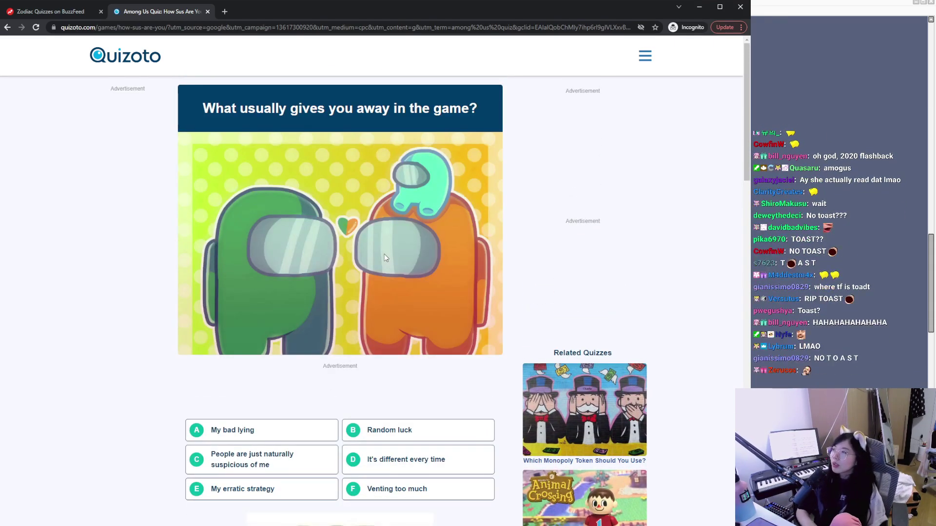
Step: Answer that bad lying gives you away and that you'd call an emergency meeting
scroll(408, 286, "down", 1)
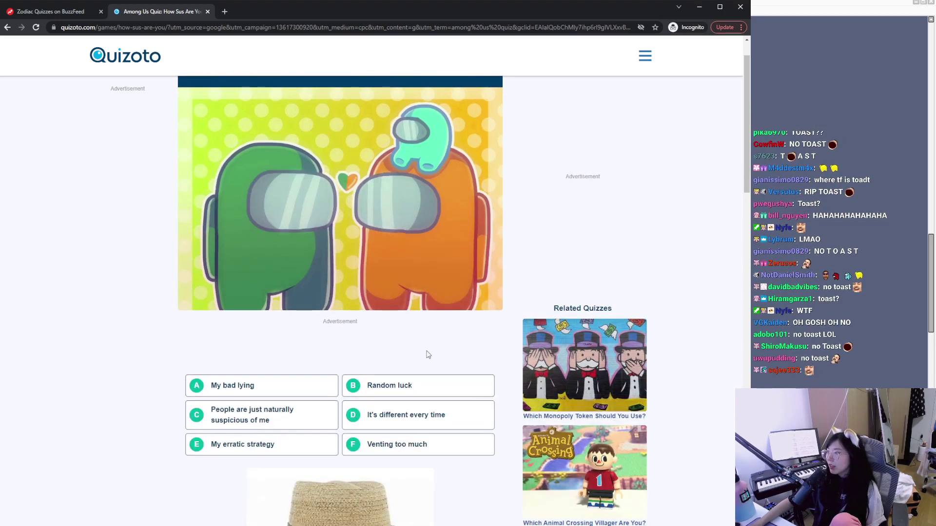
left_click(317, 387)
scroll(371, 273, "up", 1)
left_click(381, 245)
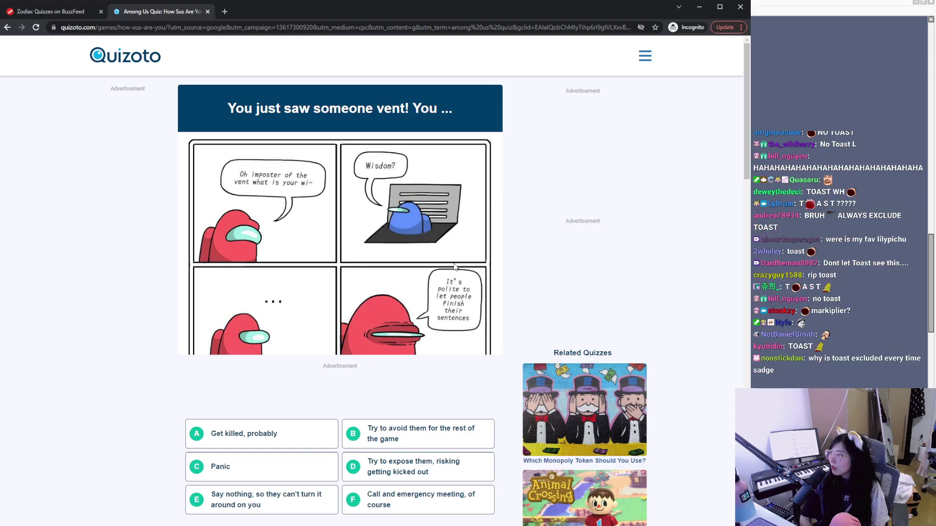
scroll(446, 269, "down", 2)
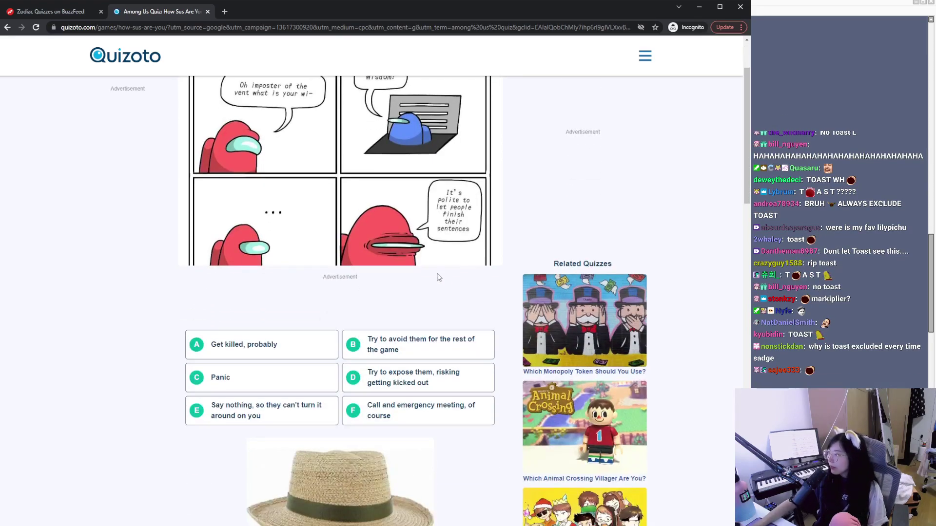
left_click(442, 420)
left_click(359, 241)
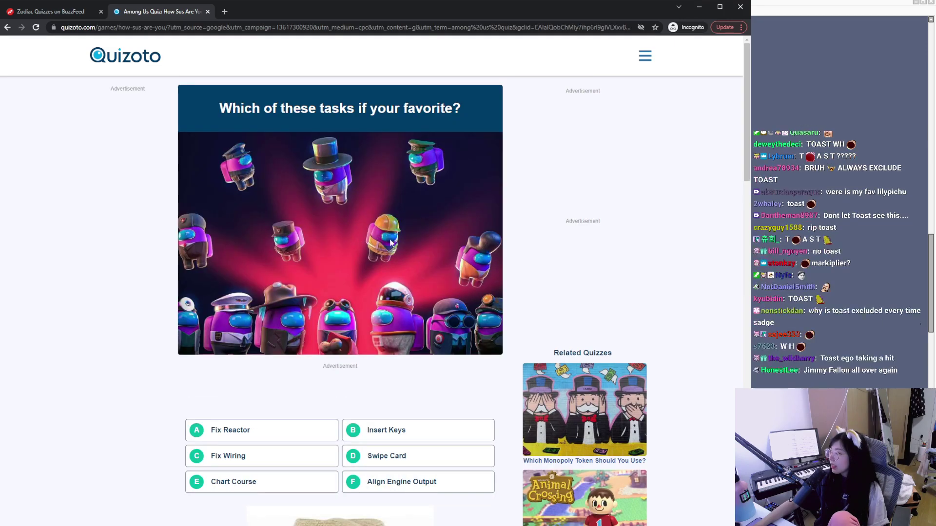
Step: Choose Fix Wiring as favourite task, winning isn't important, and Polus as favourite map
scroll(363, 297, "down", 2)
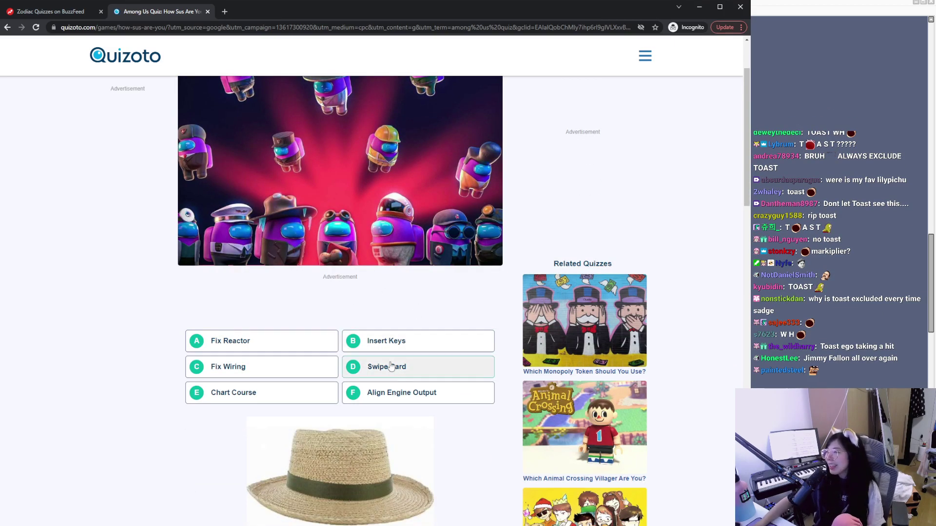
left_click(282, 370)
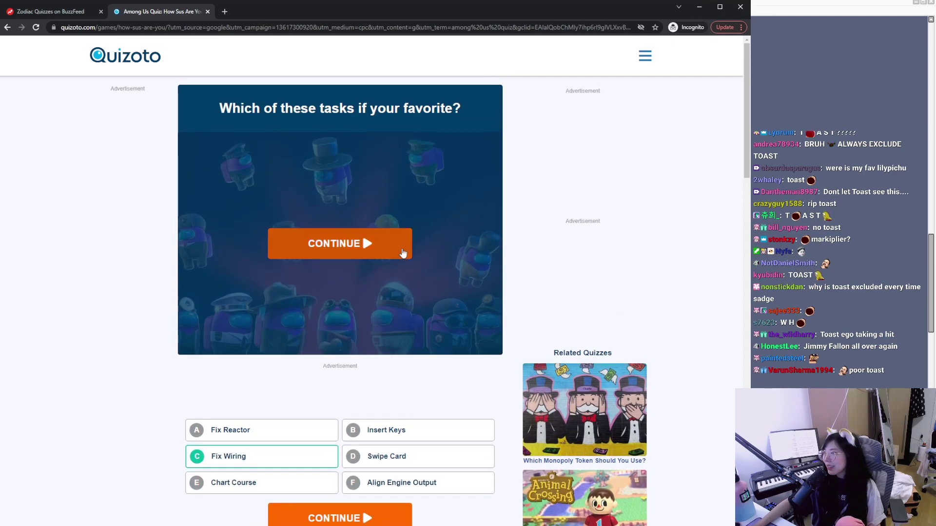
left_click(403, 252)
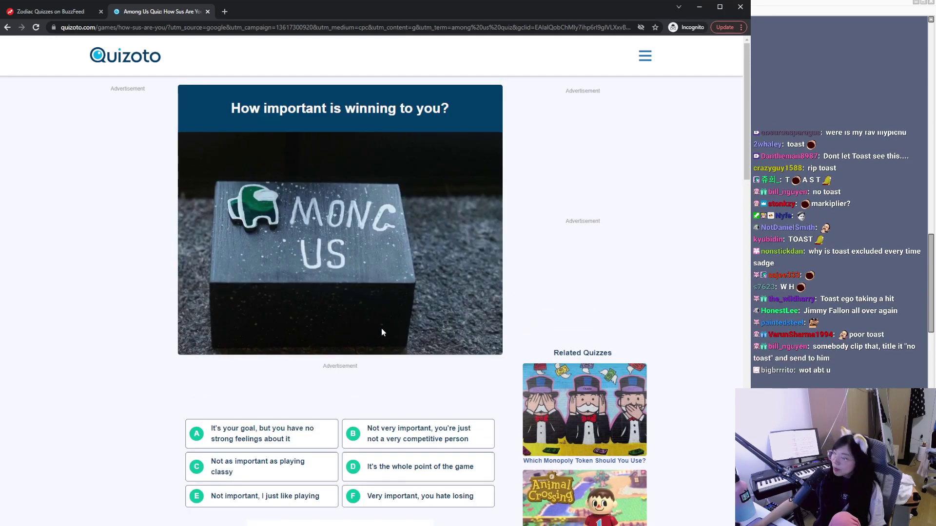
scroll(380, 327, "down", 1)
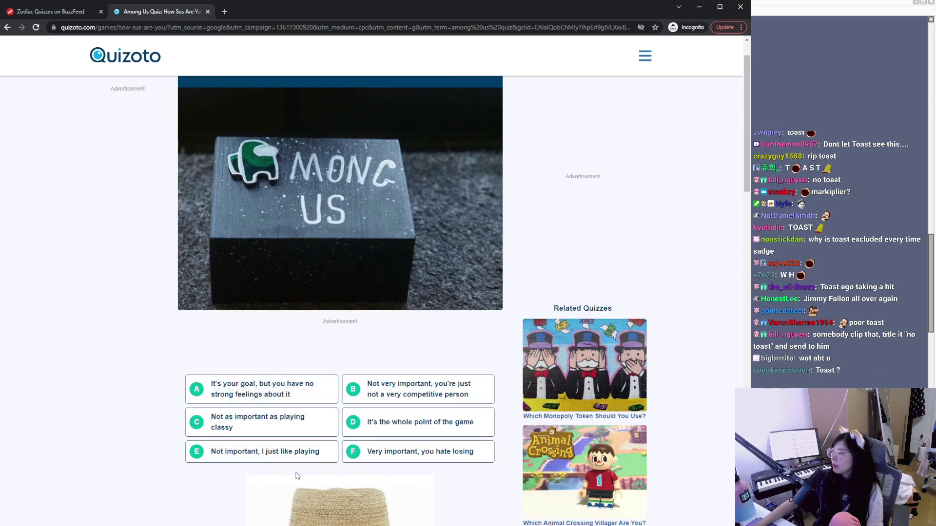
left_click(273, 452)
left_click(371, 244)
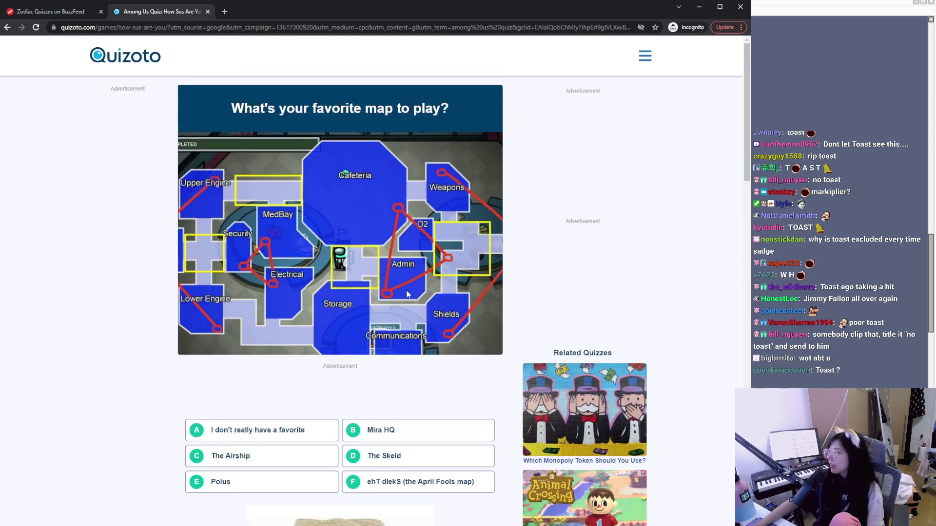
scroll(407, 293, "down", 1)
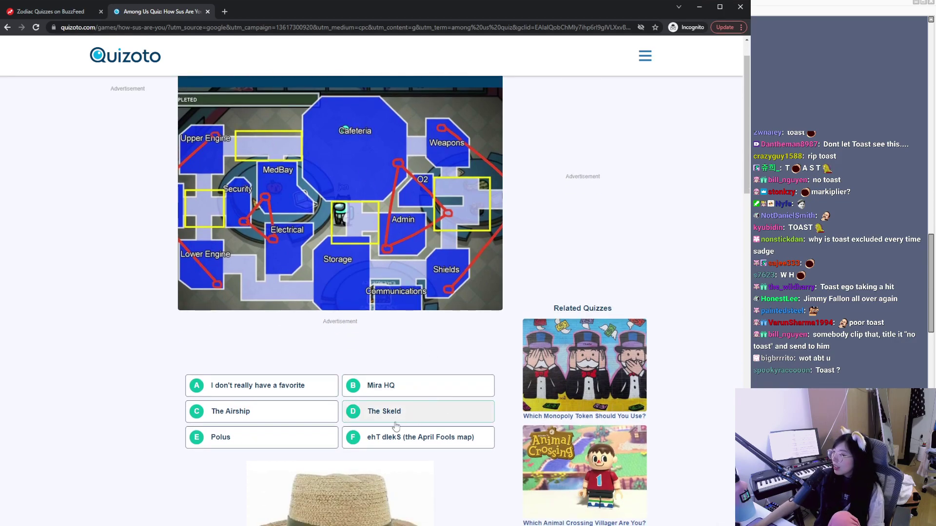
left_click(275, 448)
left_click(363, 243)
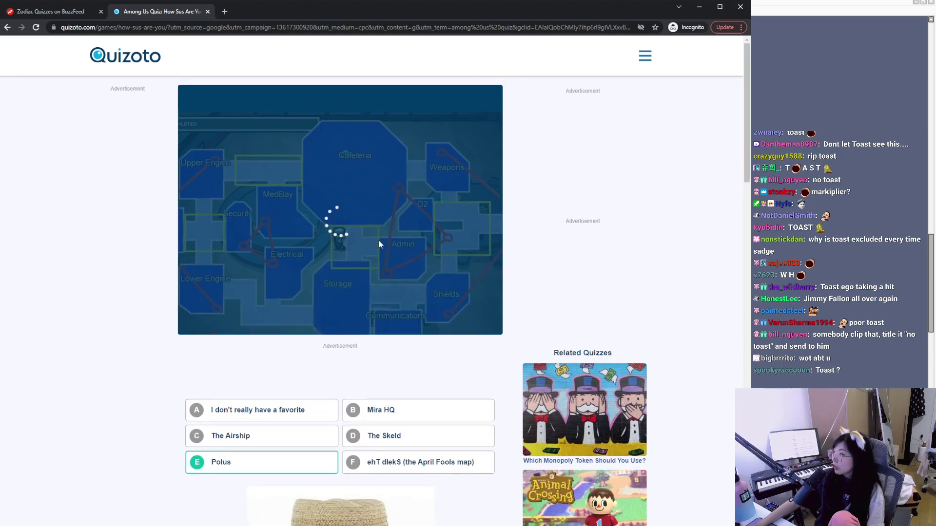
Step: Pick the thrill of deceiving others, then 'say nothing but expose them later'
scroll(409, 332, "down", 2)
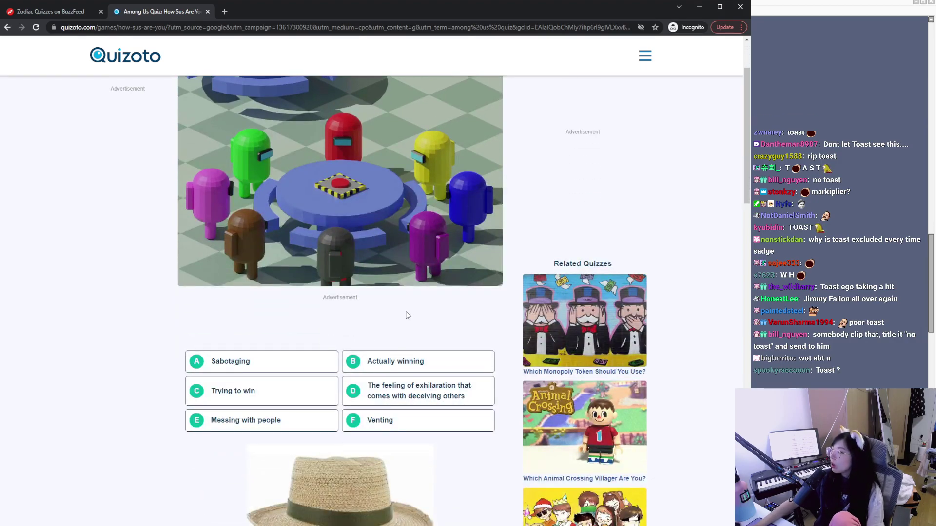
left_click(369, 380)
left_click(356, 252)
scroll(426, 329, "down", 3)
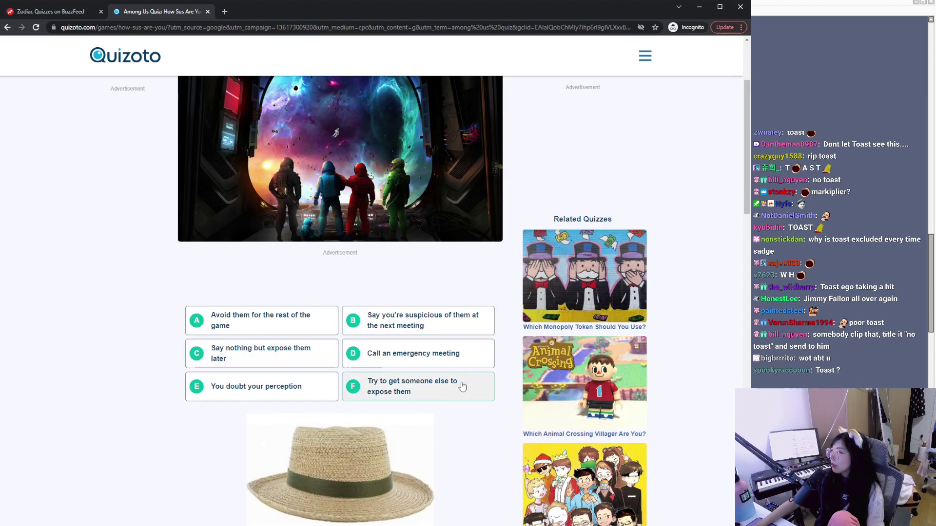
left_click(302, 359)
left_click(343, 250)
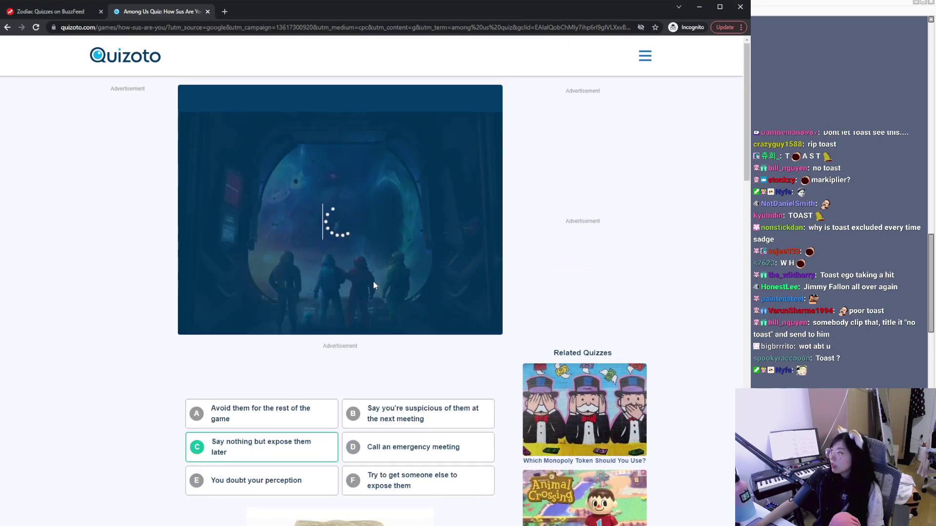
Step: Answer the hardest-part question, then say you'd stay with the follower
scroll(386, 371, "down", 1)
scroll(386, 372, "up", 1)
scroll(390, 344, "down", 5)
scroll(396, 341, "up", 3)
scroll(417, 356, "up", 2)
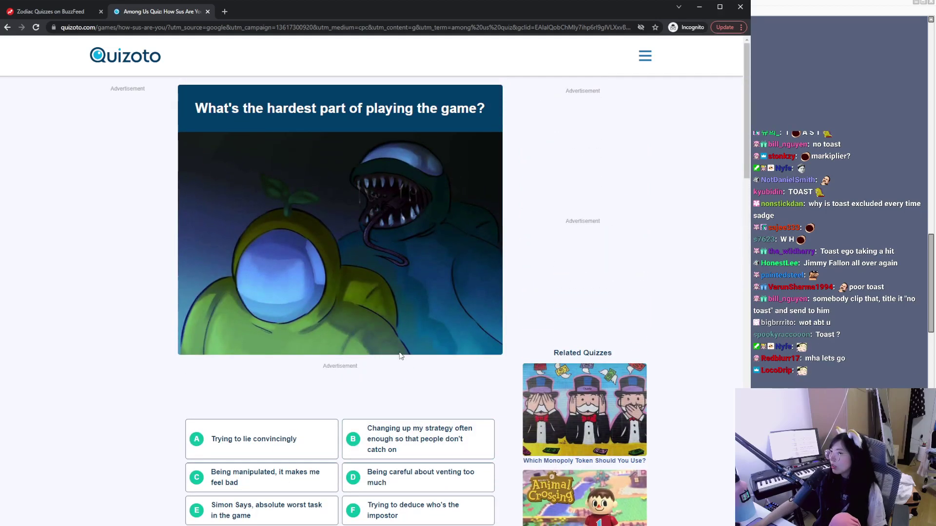
scroll(417, 315, "down", 2)
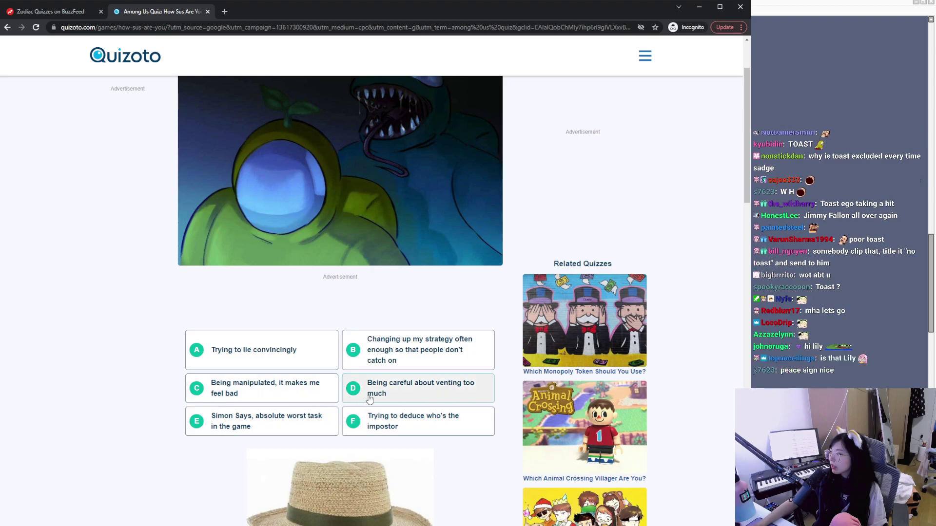
left_click(313, 351)
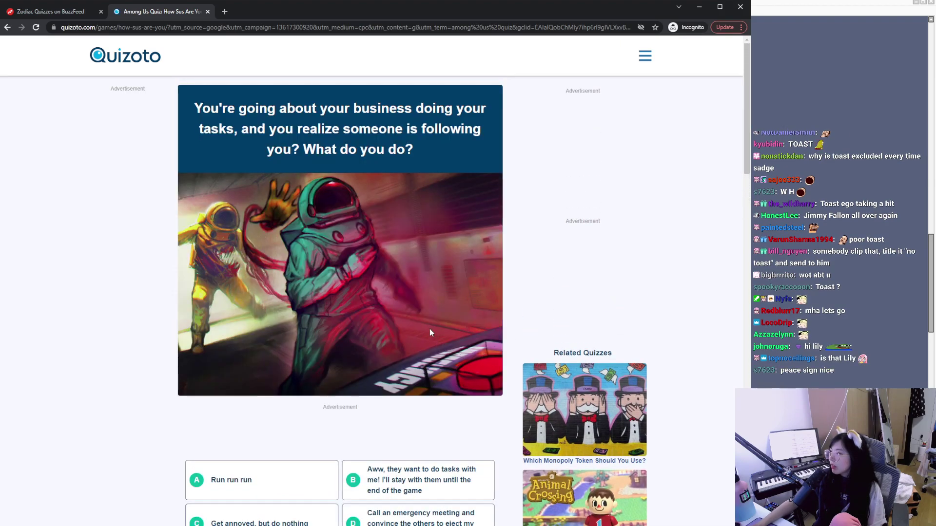
scroll(432, 330, "down", 5)
scroll(439, 326, "up", 3)
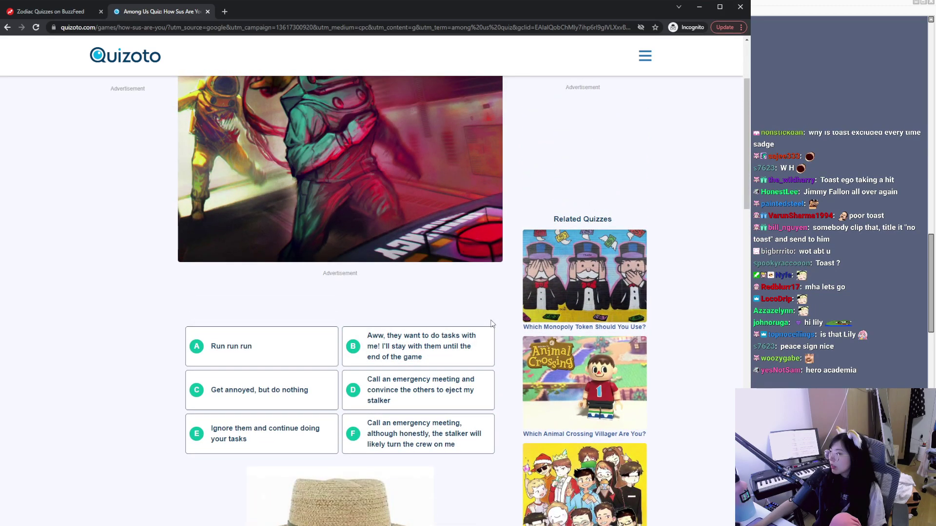
left_click(489, 334)
left_click(347, 275)
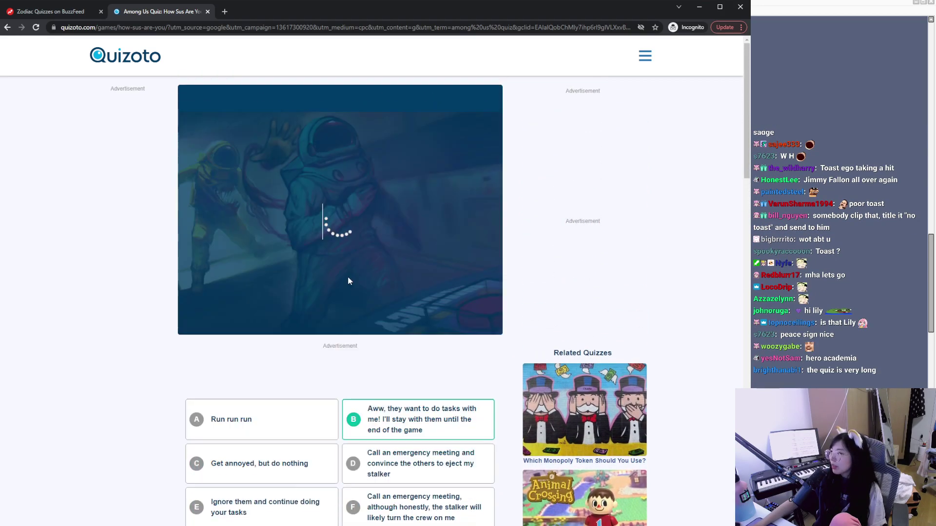
Step: Choose PC as your usual device and 'not aware of my surroundings' for getting killed
scroll(418, 366, "down", 2)
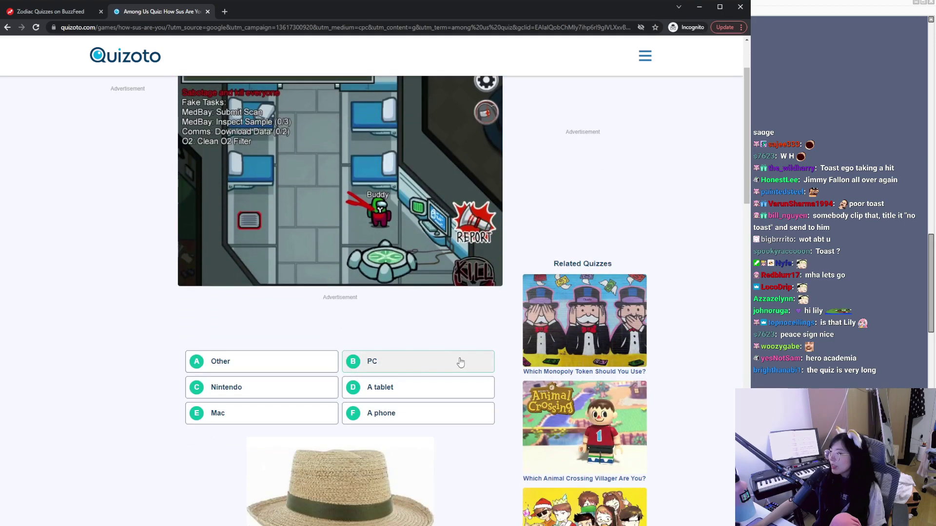
left_click(445, 365)
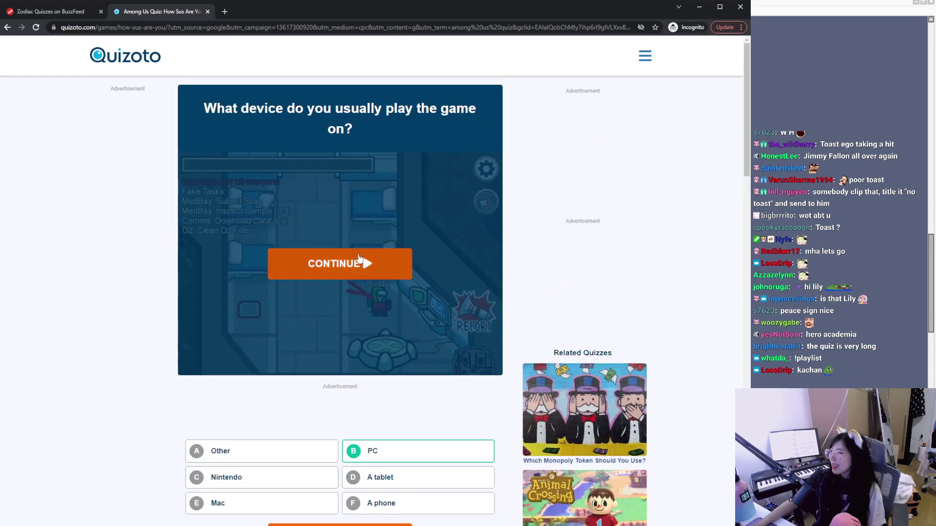
left_click(366, 263)
scroll(488, 339, "down", 2)
scroll(476, 329, "up", 2)
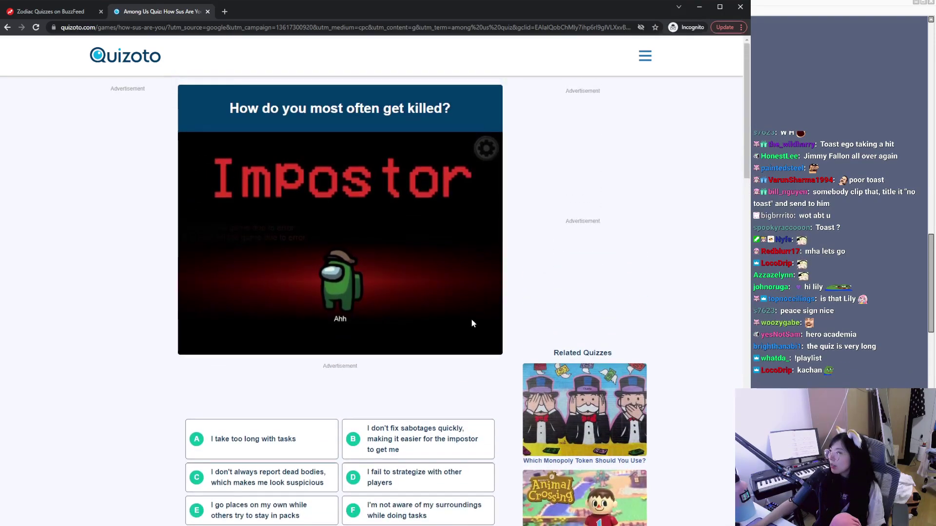
scroll(453, 314, "down", 3)
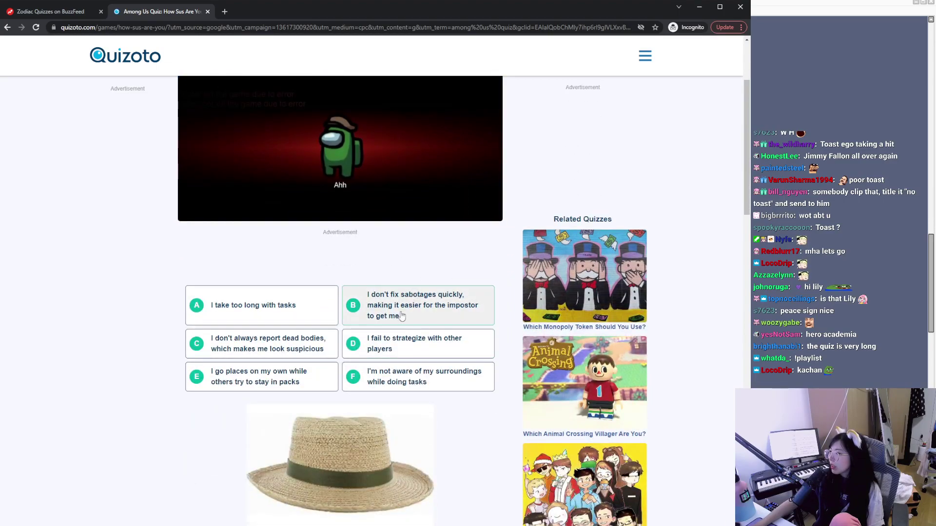
left_click(361, 378)
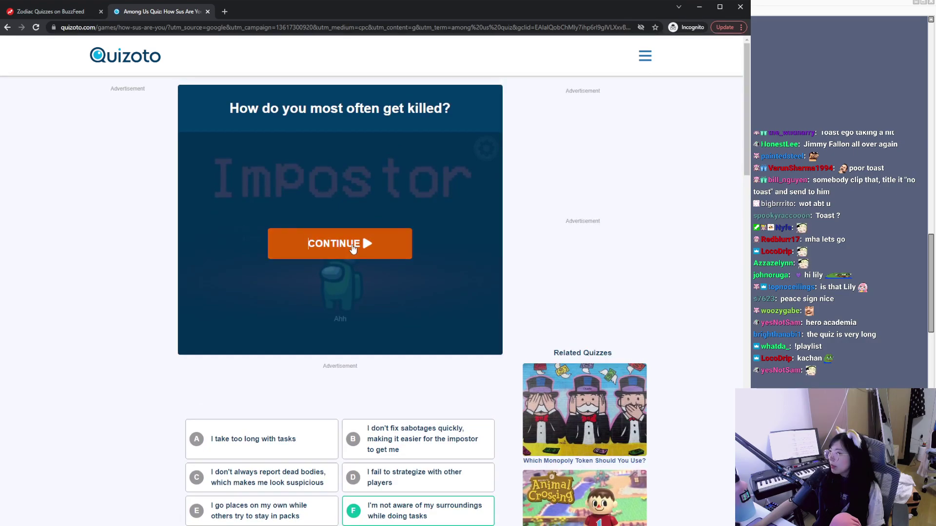
left_click(353, 248)
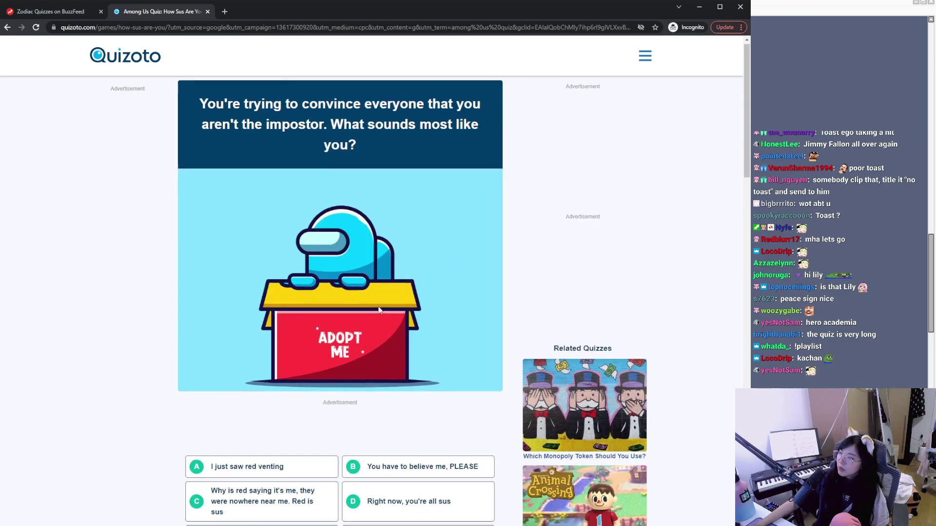
Step: Answer "I swear, it wasn't me" and pick Accuse someone as your impostor move
scroll(386, 302, "down", 3)
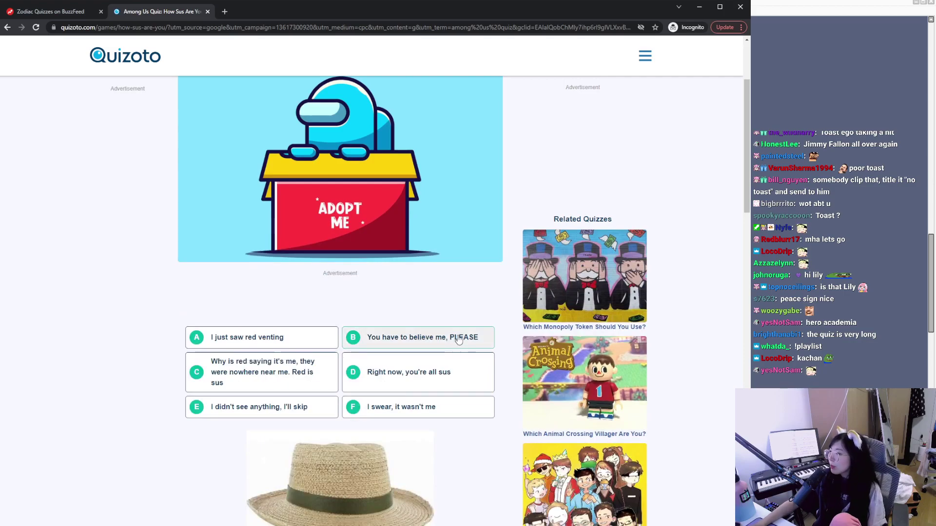
left_click(419, 408)
left_click(370, 294)
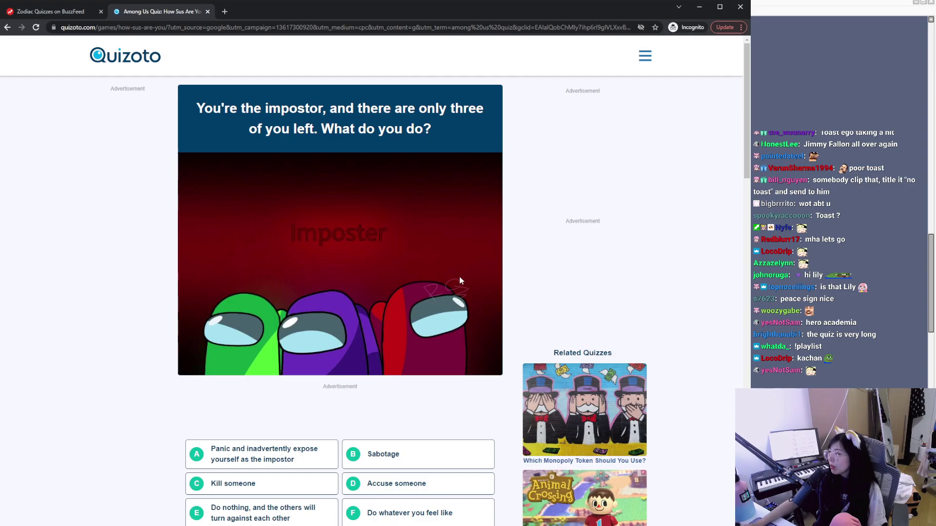
scroll(463, 275, "down", 5)
scroll(445, 293, "up", 4)
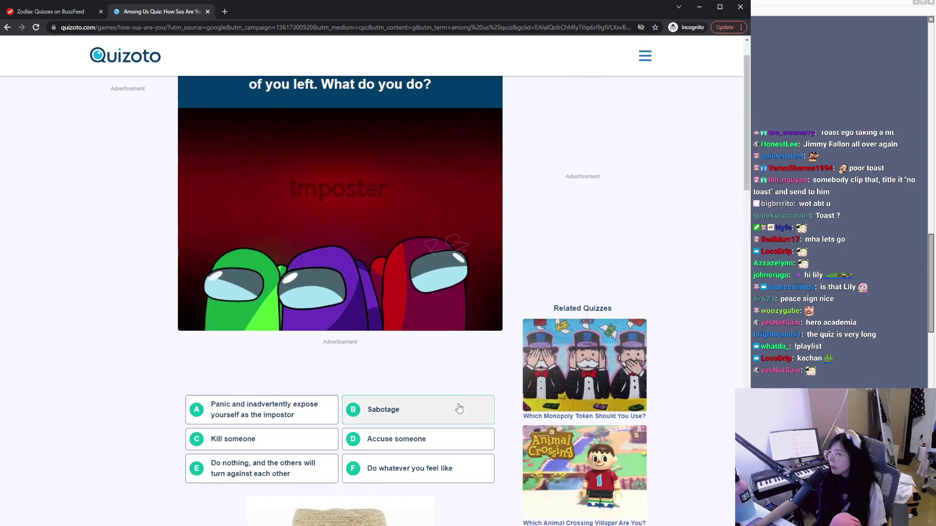
left_click(463, 441)
scroll(464, 441, "up", 1)
left_click(372, 274)
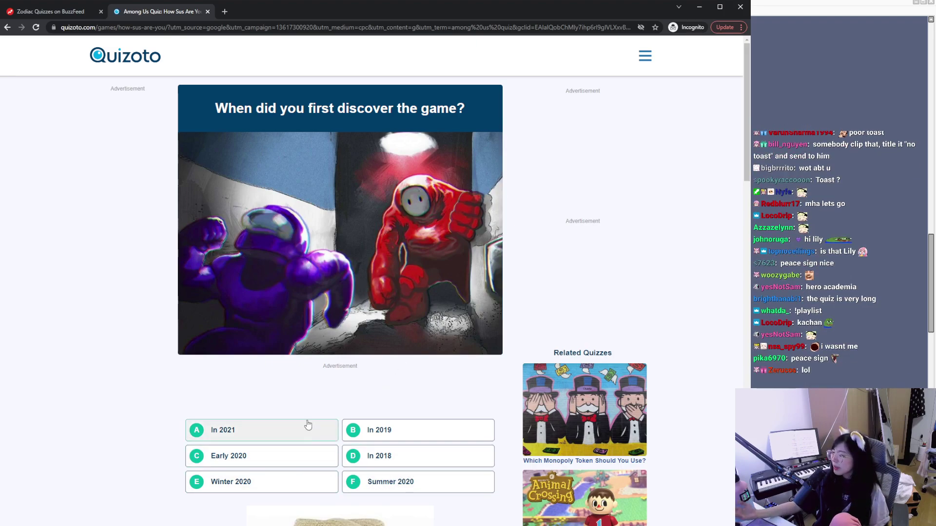
Step: Answer Summer 2020 as discovery time and 'walk around and gain everyone's trust'
left_click(374, 483)
left_click(363, 255)
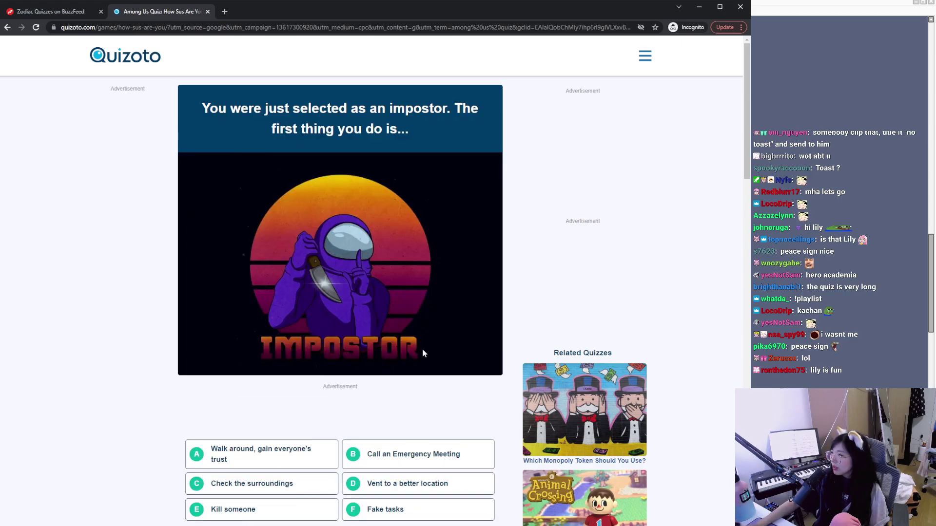
scroll(424, 346, "down", 3)
scroll(453, 345, "up", 3)
scroll(439, 390, "down", 1)
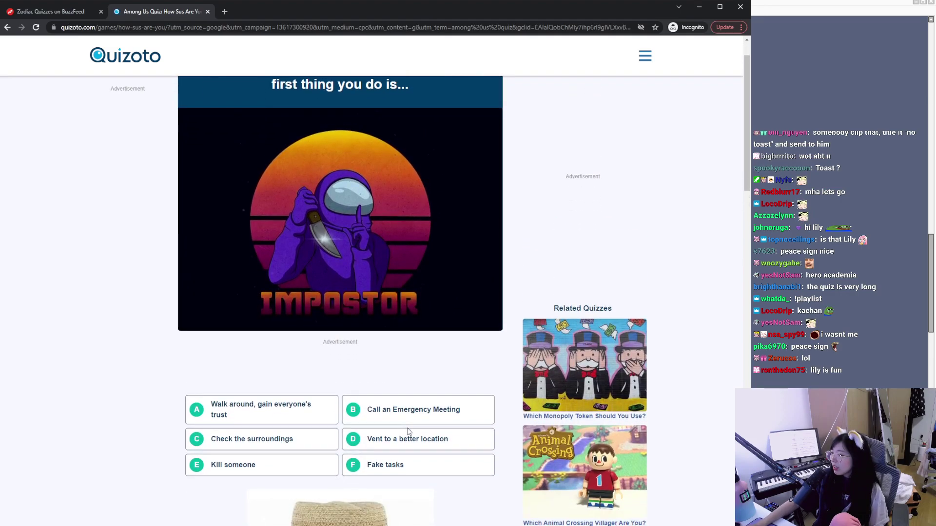
left_click(254, 412)
left_click(368, 266)
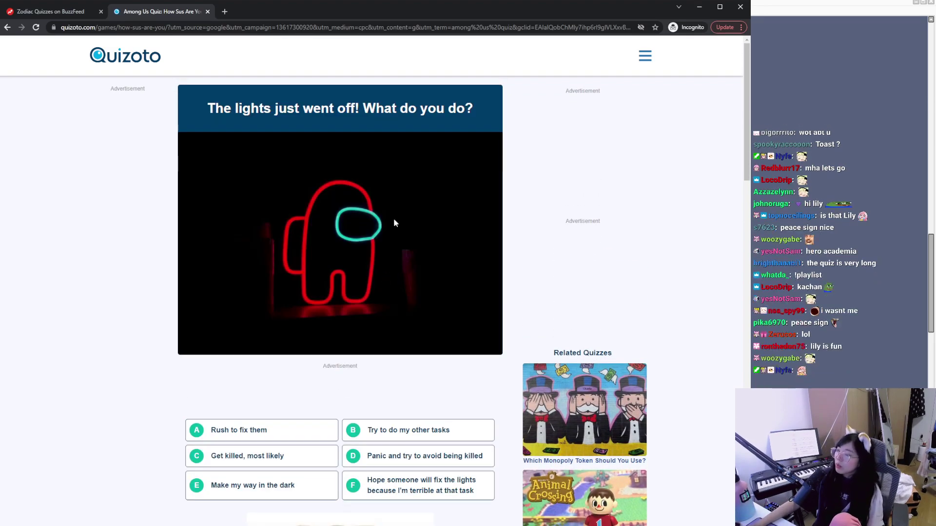
Step: Answer Rush to fix them for the lights question and choose Yellow as colour
scroll(343, 386, "down", 1)
scroll(344, 386, "down", 3)
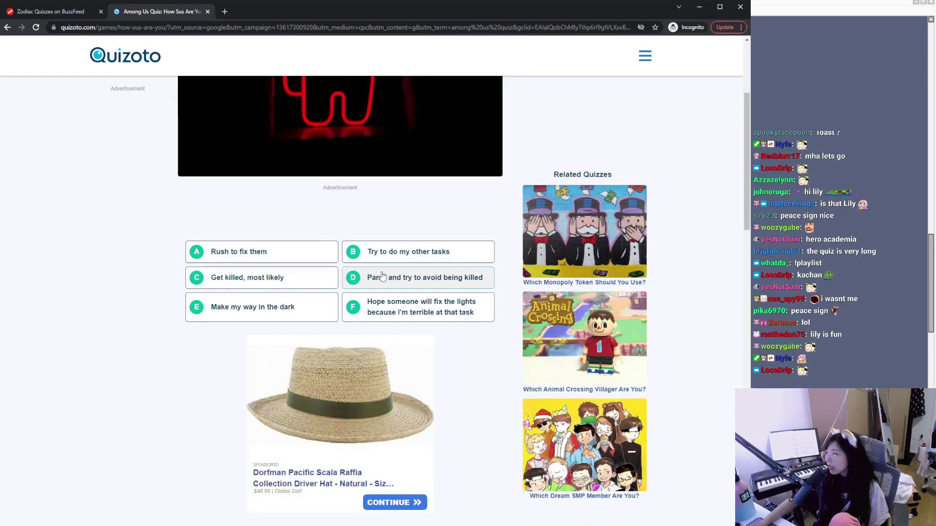
left_click(292, 257)
left_click(383, 244)
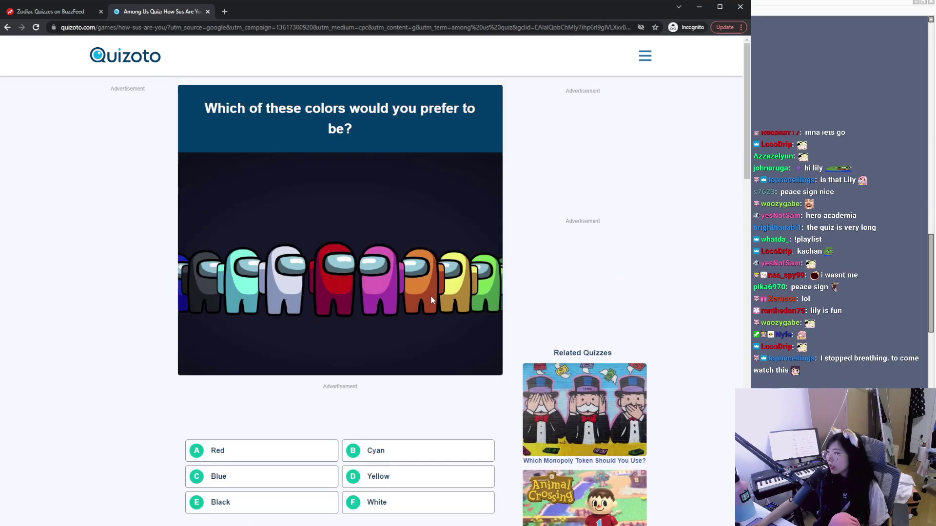
scroll(396, 340, "down", 1)
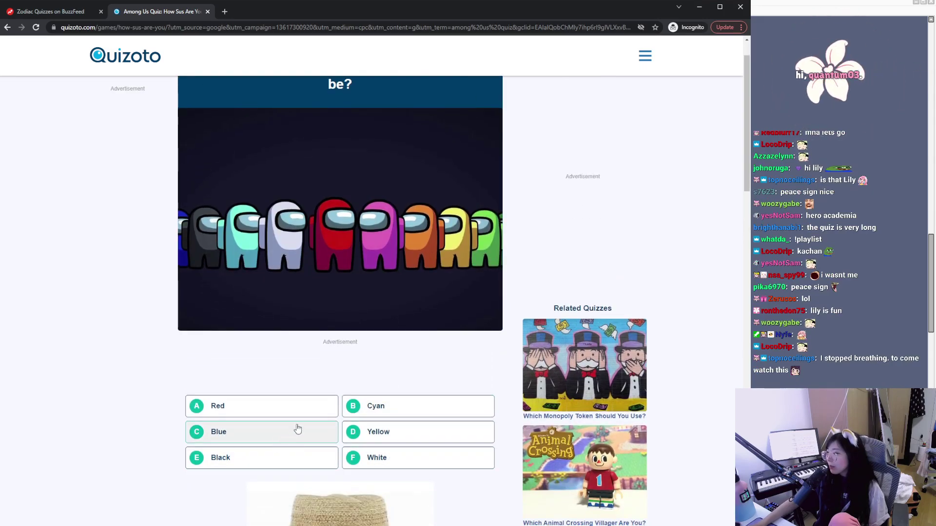
scroll(407, 407, "down", 2)
scroll(447, 378, "up", 3)
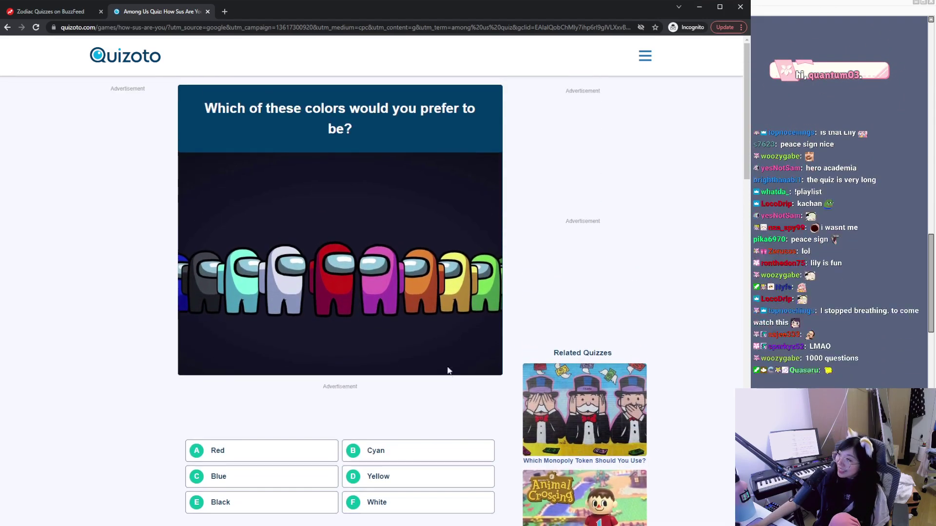
scroll(396, 273, "down", 3)
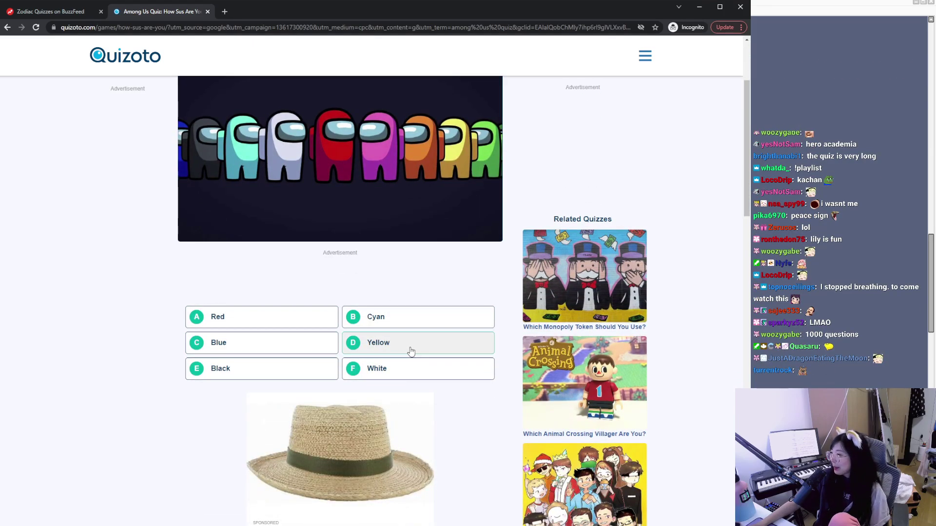
left_click(397, 343)
left_click(345, 270)
Step: Choose Astronaut skin, two tries for the swipe card, and Download as worst task
scroll(377, 367, "down", 1)
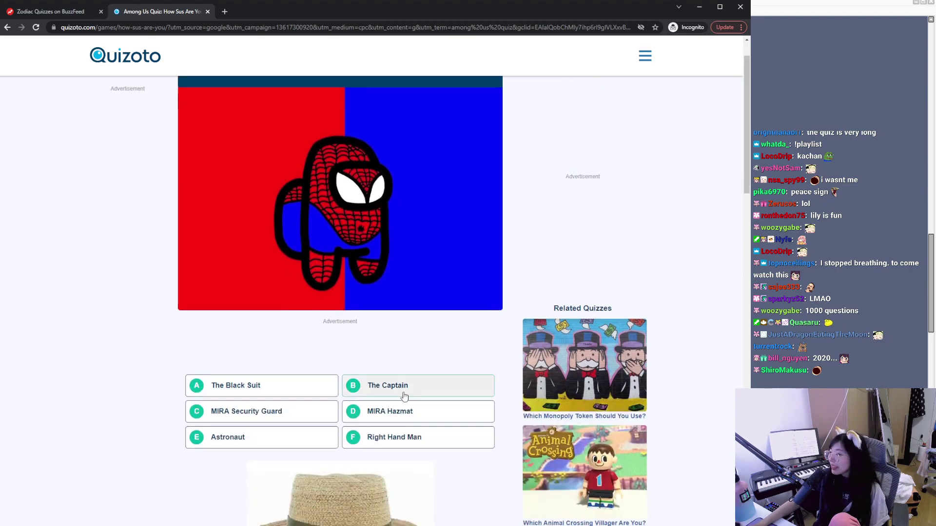
left_click(294, 440)
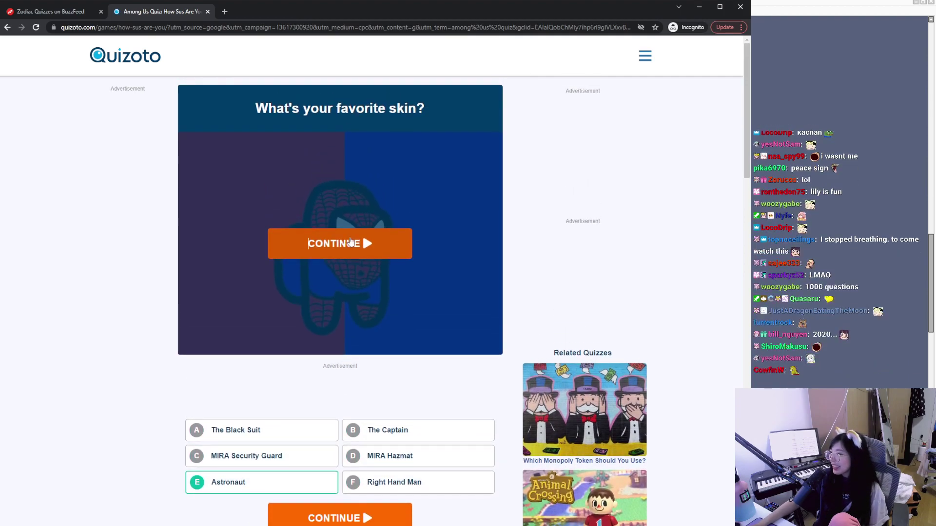
left_click(339, 242)
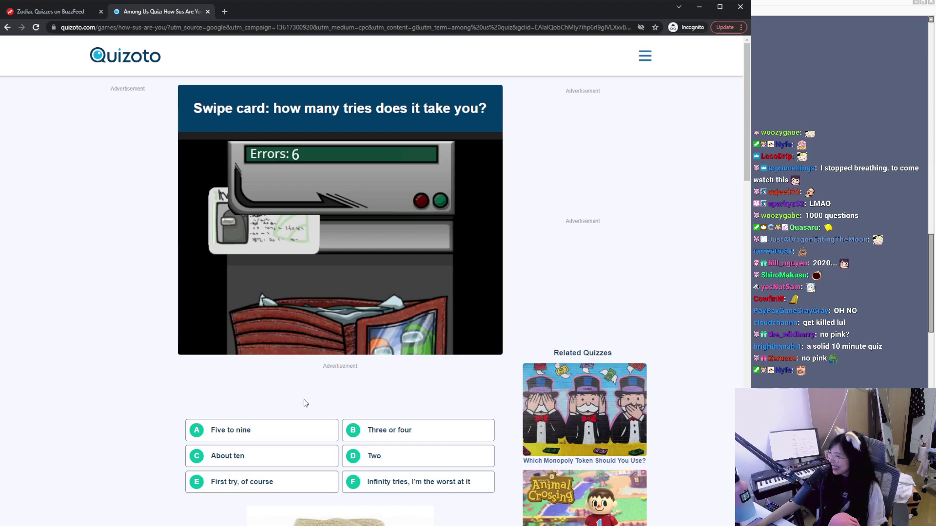
left_click(382, 454)
left_click(340, 244)
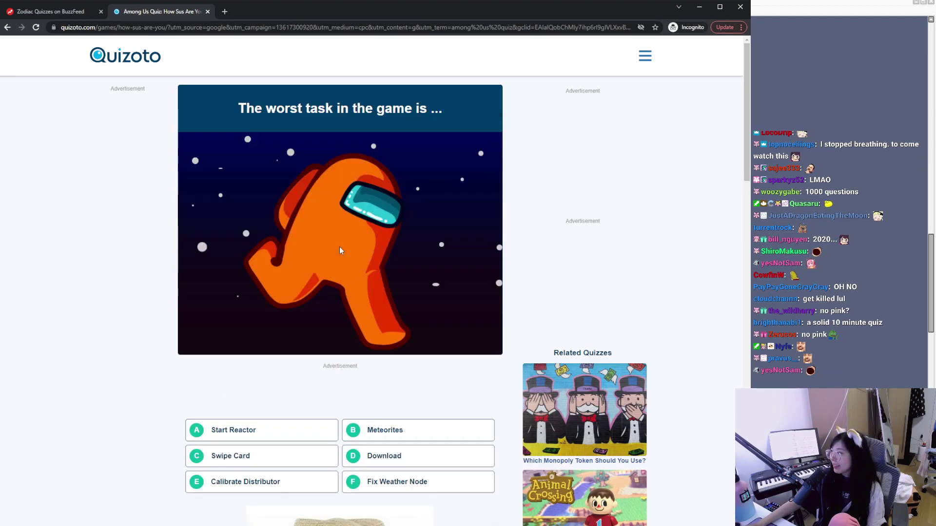
scroll(427, 345, "down", 1)
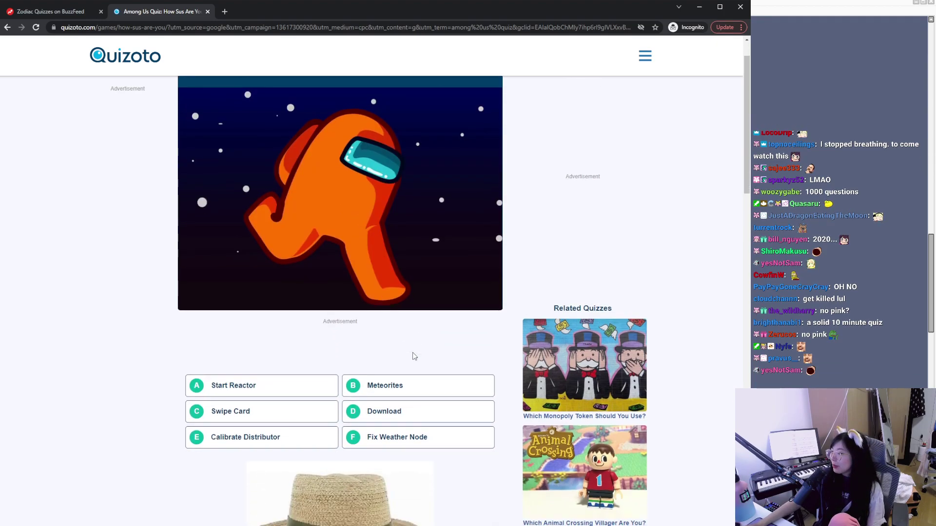
left_click(407, 413)
left_click(363, 242)
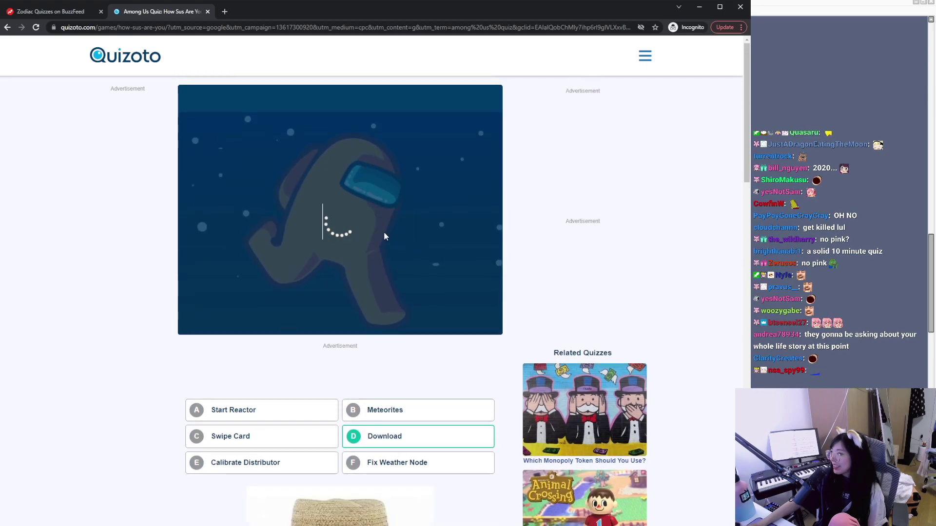
scroll(385, 307, "down", 2)
scroll(412, 324, "up", 2)
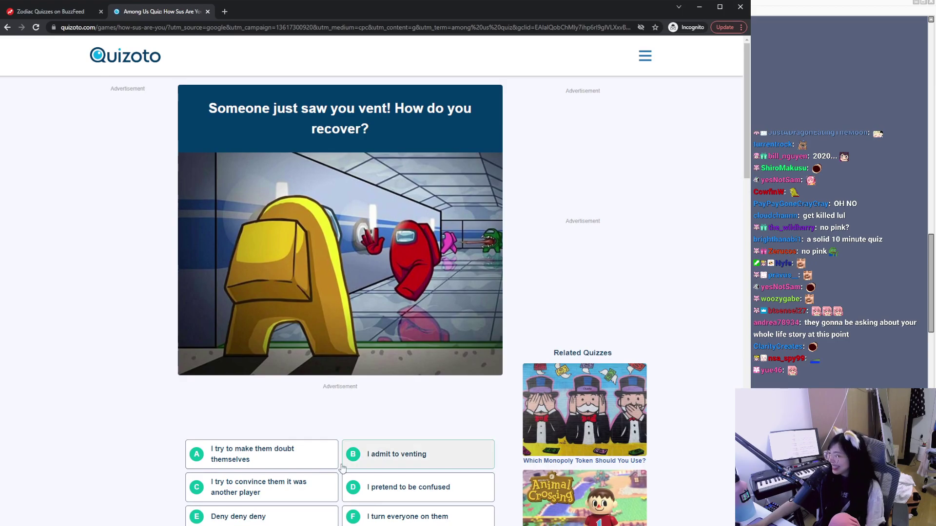
Step: Answer convincing them it was another player, and that it's an entertaining way to kill time
left_click(292, 487)
left_click(383, 267)
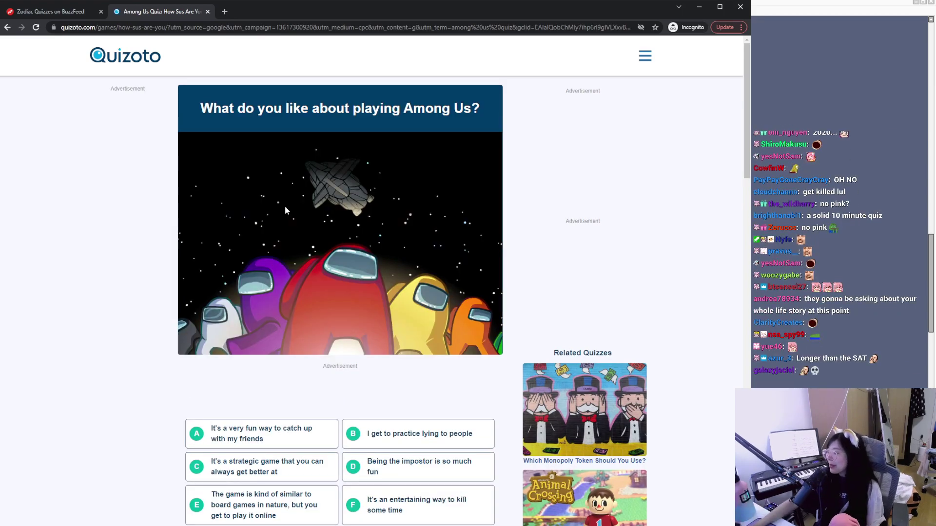
scroll(285, 210, "down", 2)
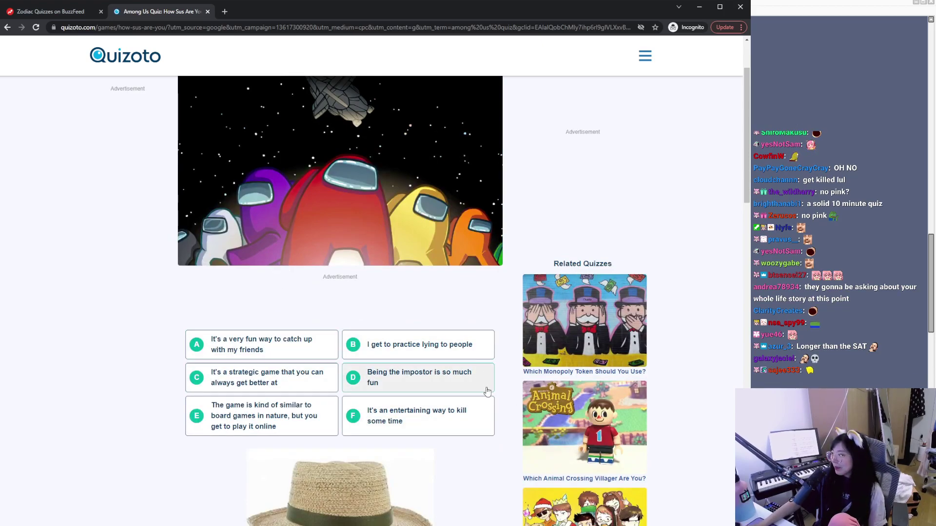
left_click(471, 414)
left_click(353, 242)
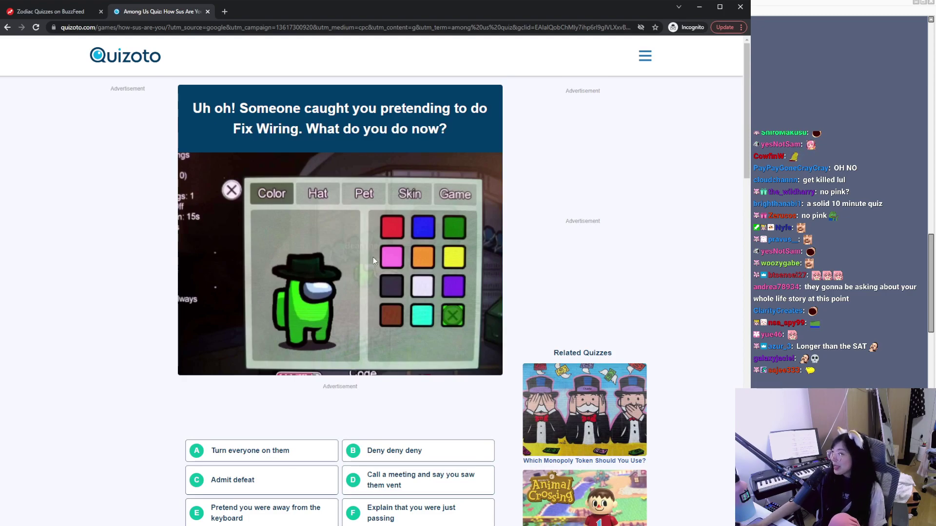
Step: Answer that you were just passing, and that you mostly stay quiet in meetings
scroll(373, 257, "down", 4)
scroll(439, 370, "up", 3)
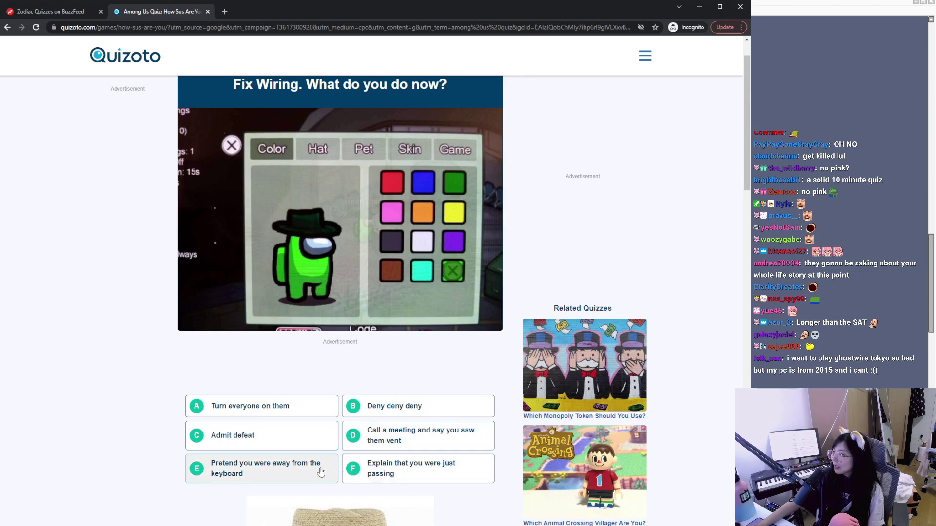
scroll(320, 472, "up", 1)
scroll(317, 439, "down", 1)
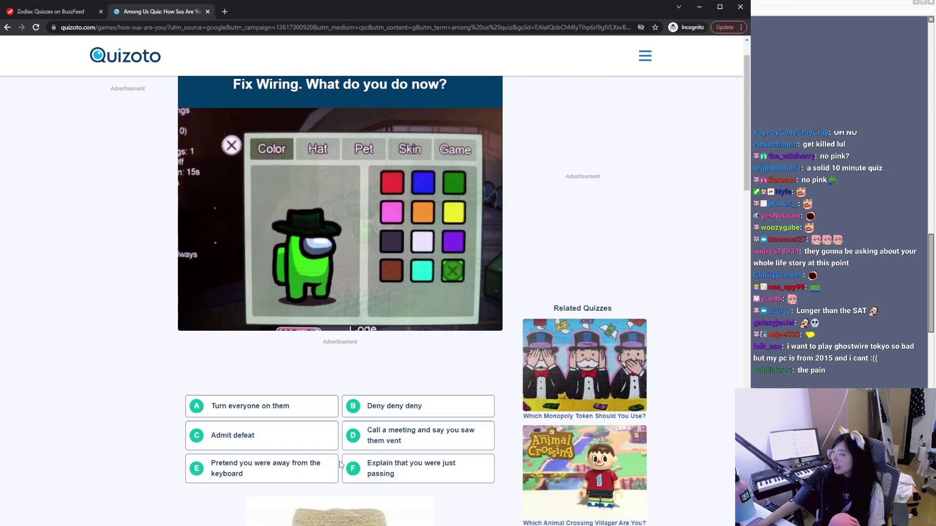
left_click(407, 469)
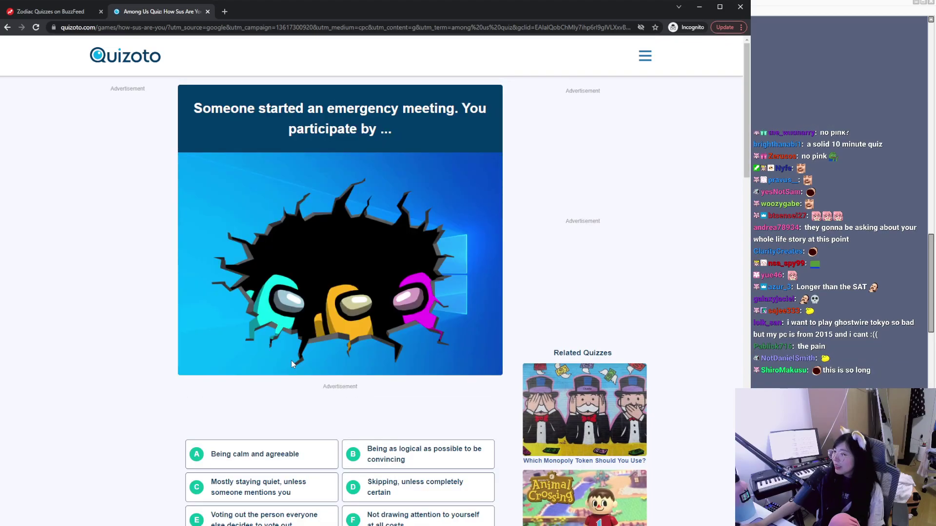
scroll(314, 388, "down", 3)
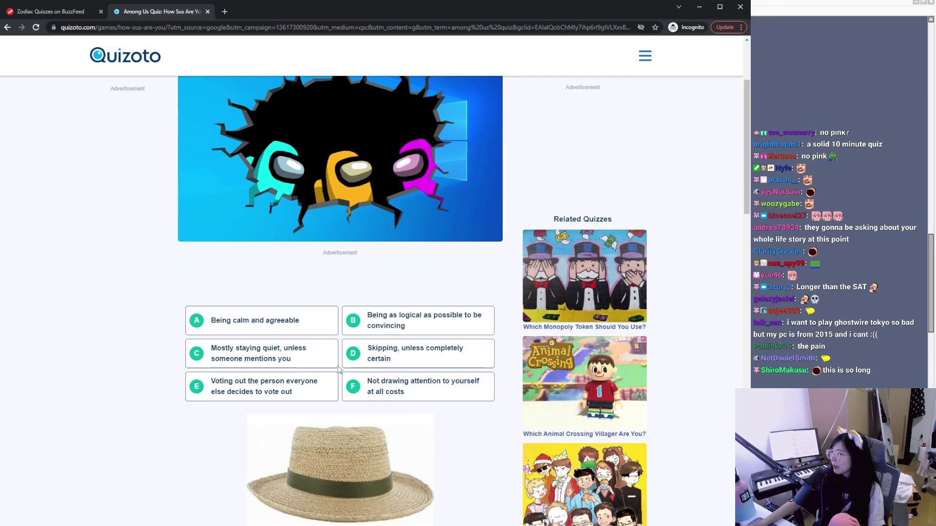
left_click(292, 355)
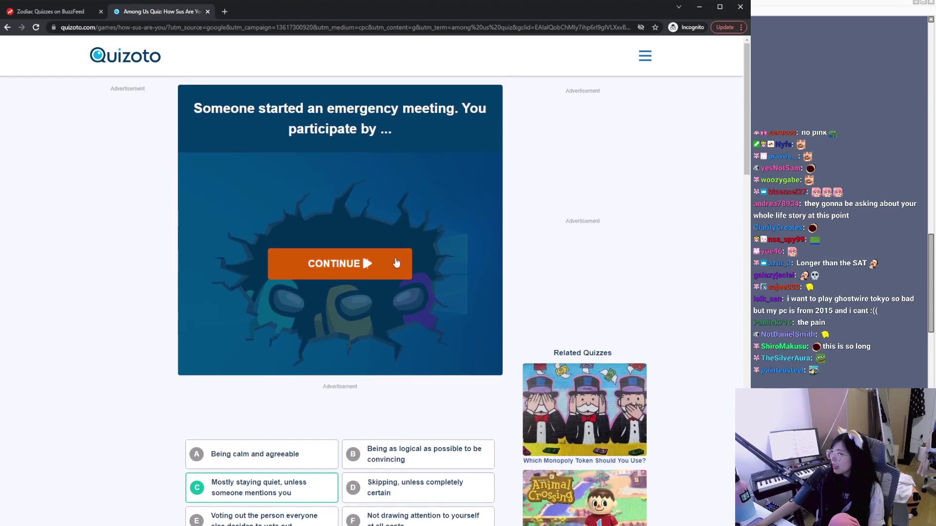
left_click(397, 262)
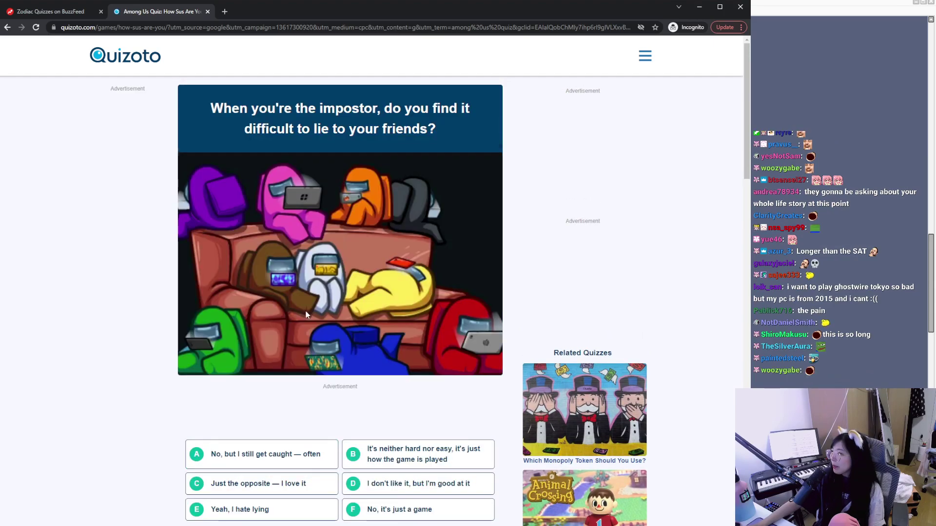
Step: Answer 'Yeah, I hate lying', a bit shy, and 'Yes, a dog' to reach the result
scroll(307, 315, "down", 2)
left_click(320, 424)
left_click(383, 261)
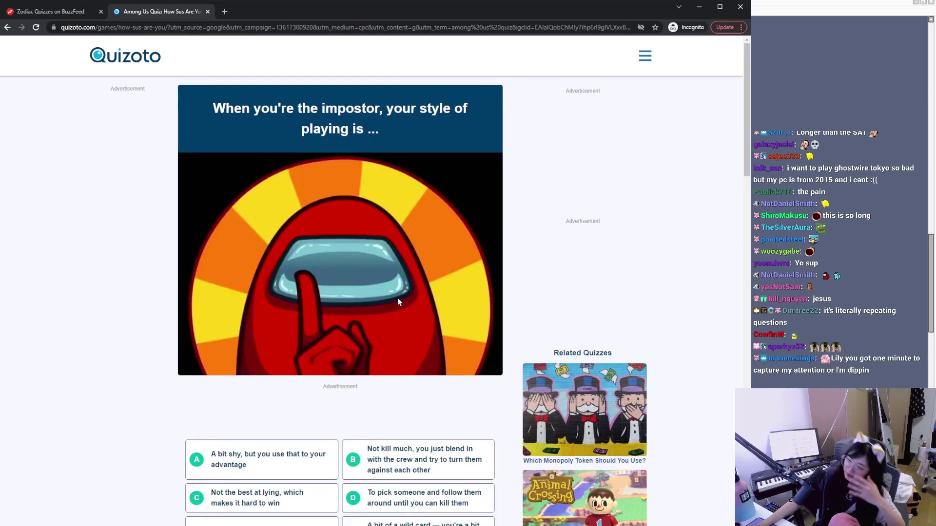
left_click(312, 460)
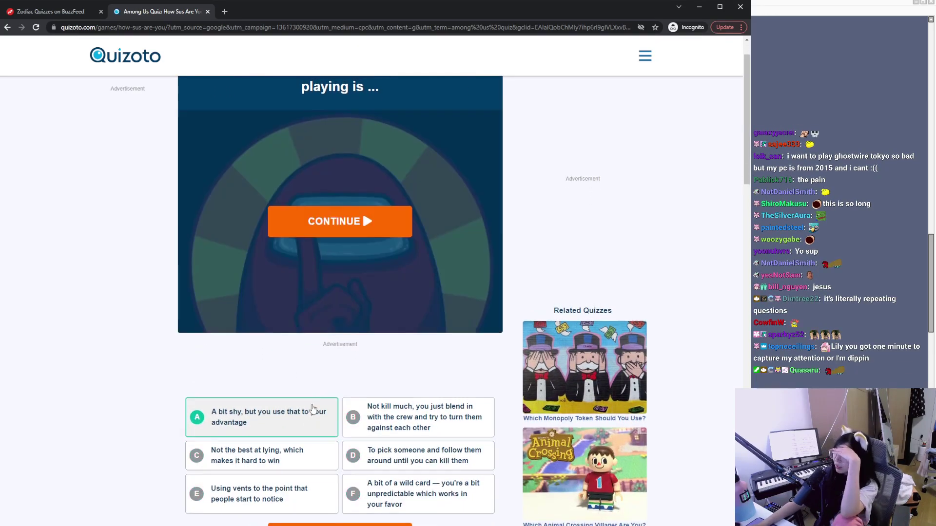
left_click(365, 271)
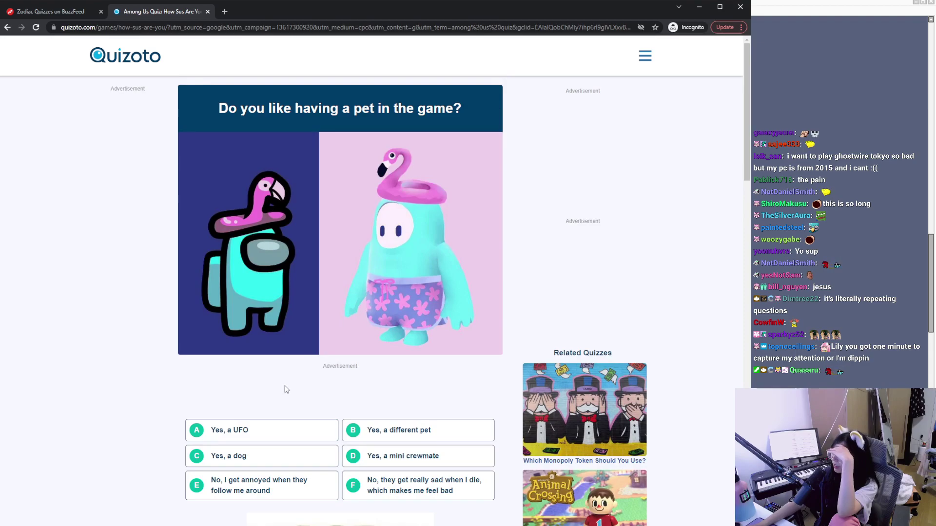
left_click(273, 456)
left_click(366, 245)
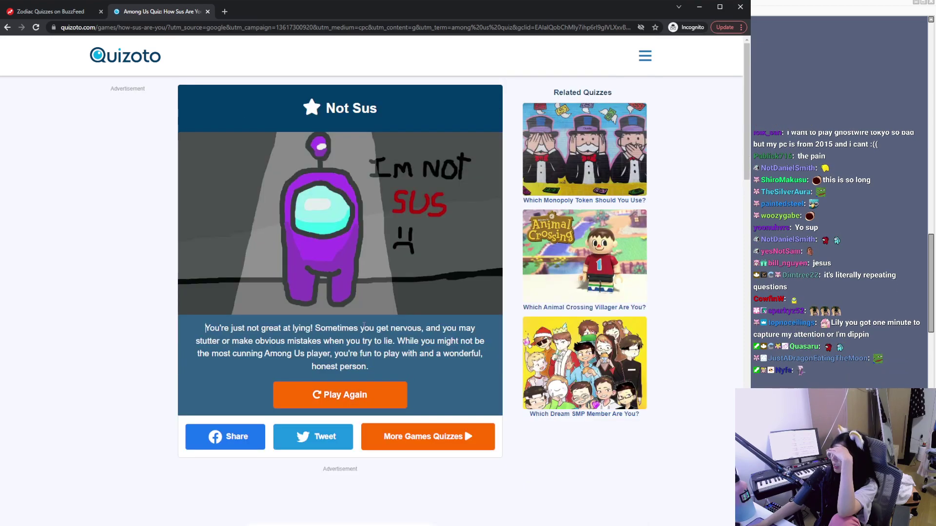
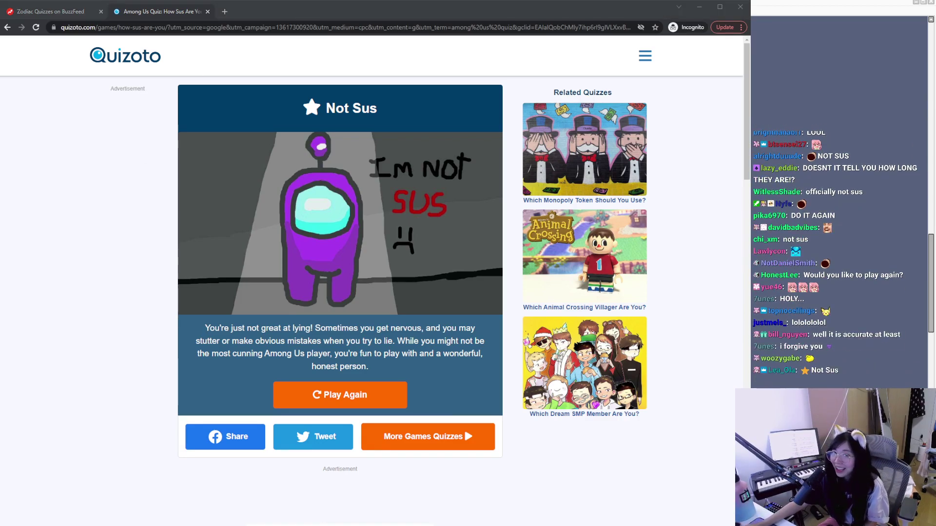
Step: Close the Quizoto Among Us 'Not Sus' result tab, leaving the BuzzFeed Zodiac Quizzes page
left_click(205, 328)
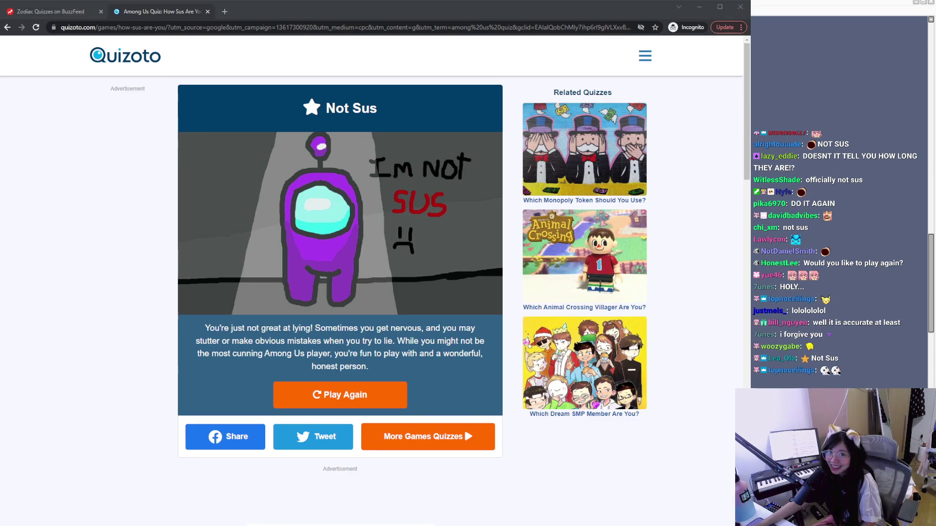
key("alt+Tab")
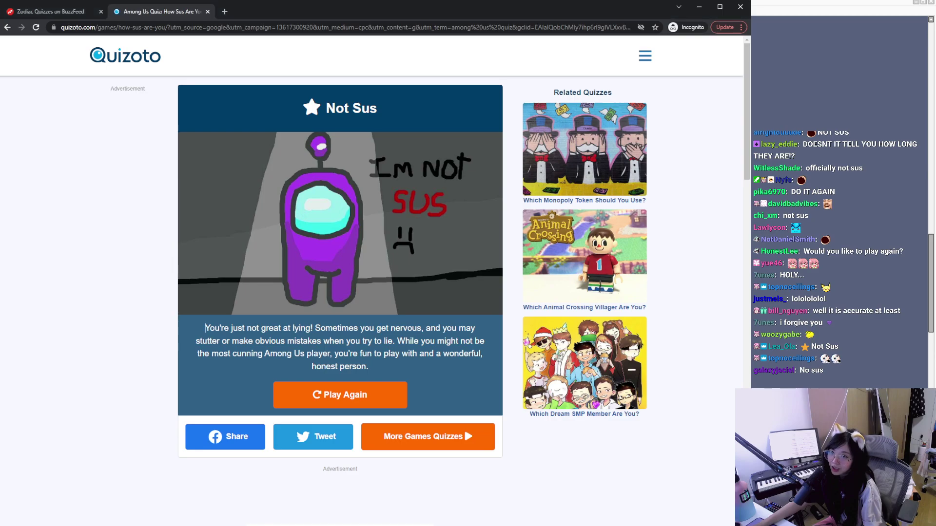
left_click(208, 11)
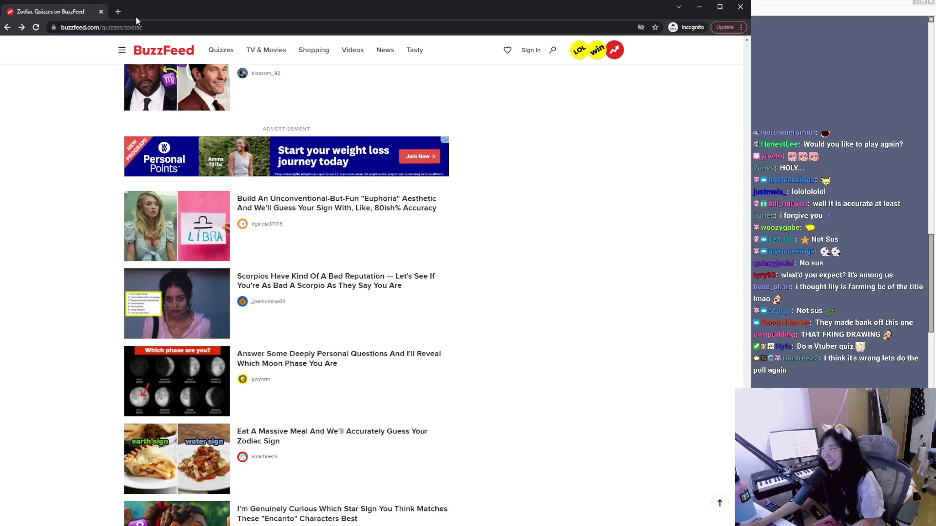
Step: Search Google for 'vtuber quiz'
left_click(204, 25)
type("vtuber quiz")
key("Return")
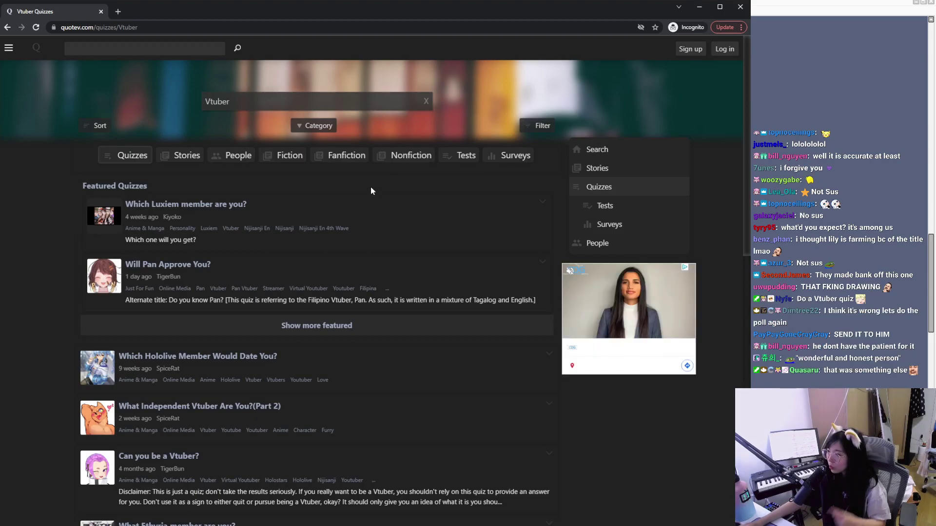
scroll(158, 135, "down", 3)
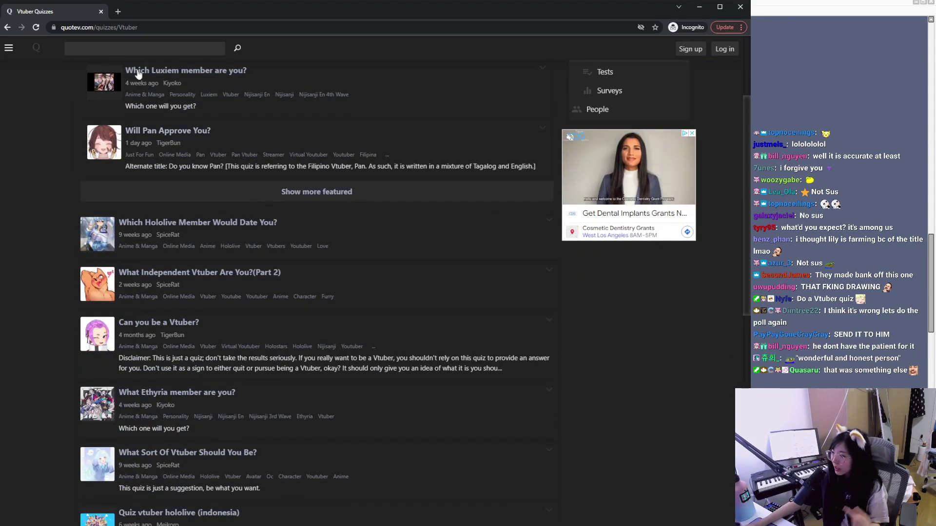
Step: Look over the Quotev Hololive quiz listings, then return to the 'vtuber quiz' results
left_click(6, 28)
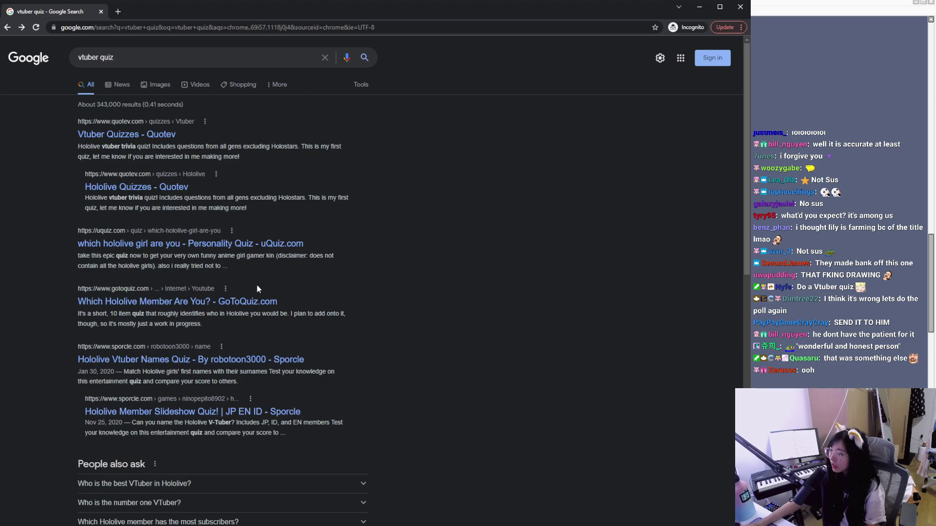
scroll(215, 187, "down", 3)
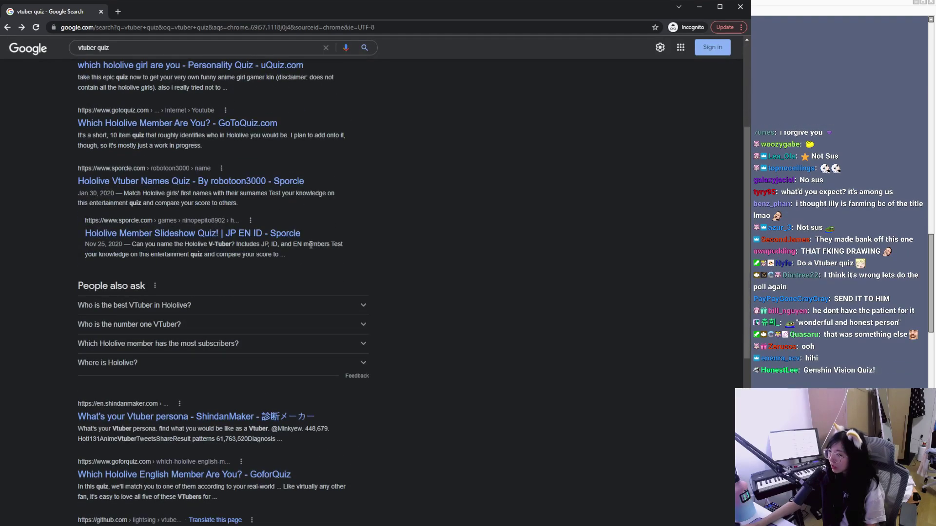
scroll(242, 333, "down", 1)
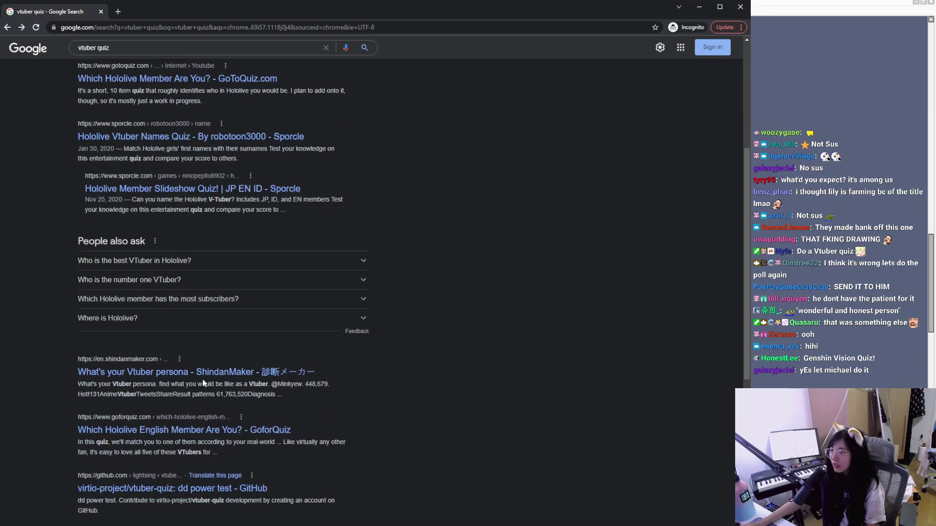
scroll(203, 380, "up", 5)
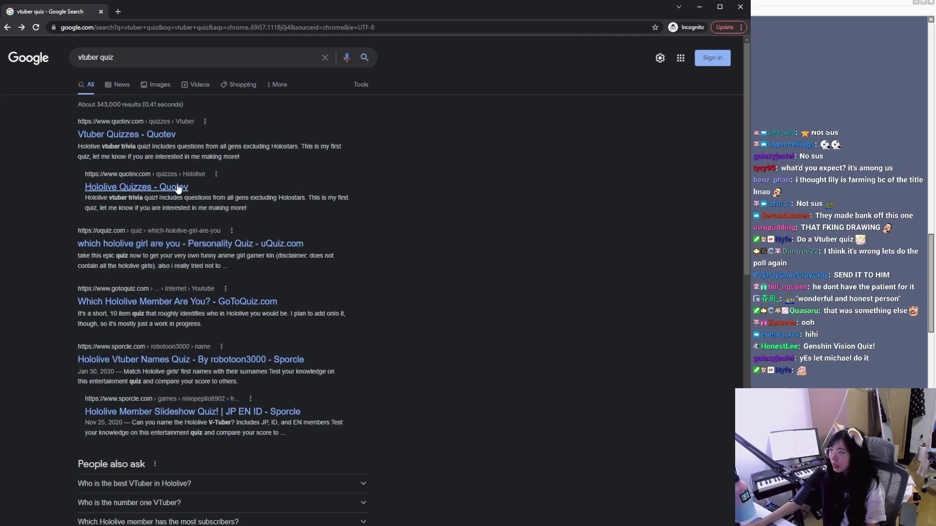
scroll(396, 193, "down", 3)
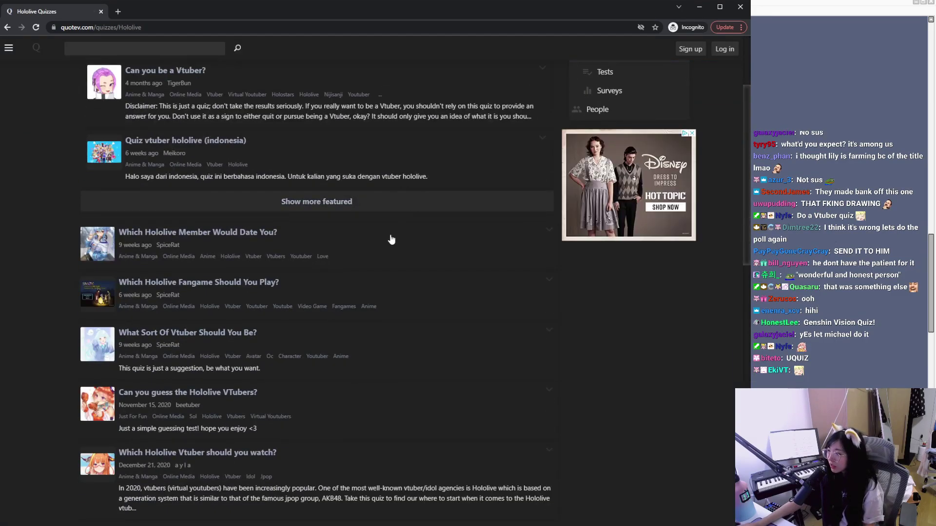
scroll(323, 219, "up", 3)
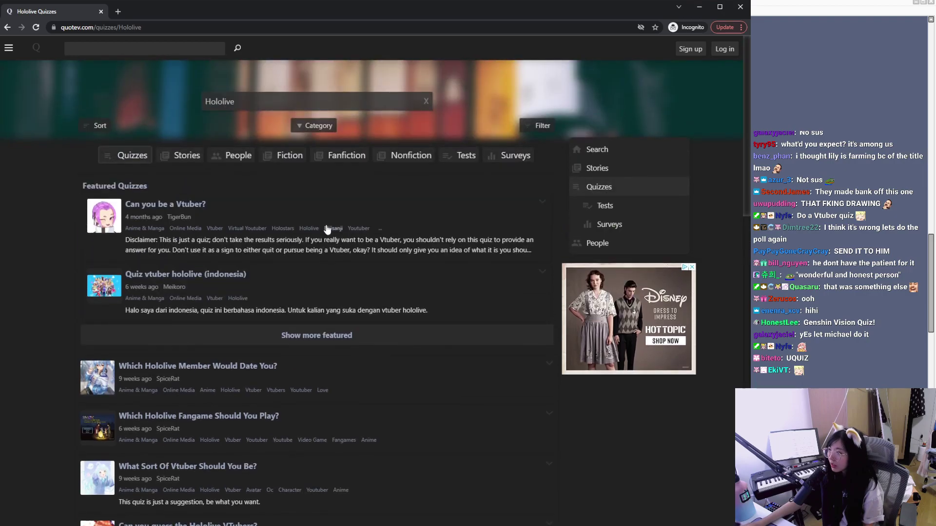
scroll(323, 225, "down", 6)
left_click(7, 28)
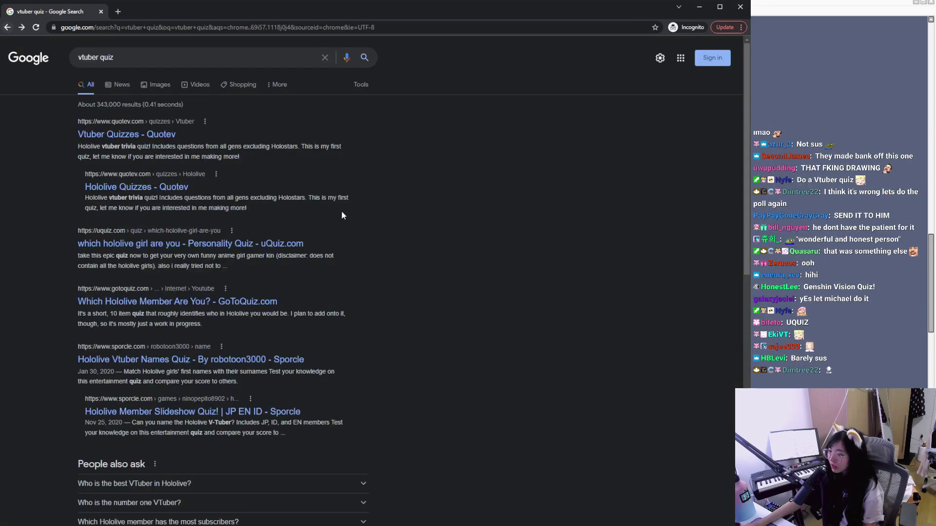
Step: Open the Which Hololive Member Are You? quiz; answer Q1 'hold off till the deadline', Q2 'Someone I already know'
left_click(266, 302)
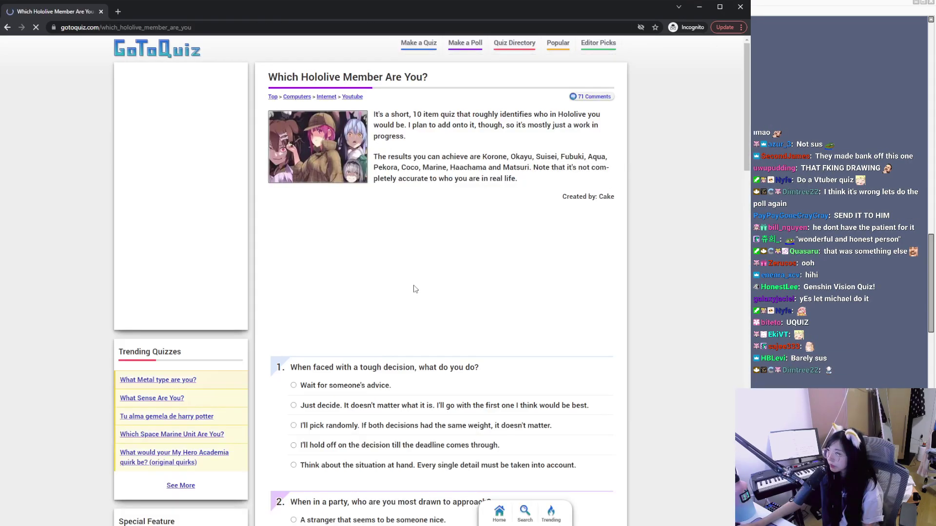
scroll(553, 274, "down", 10)
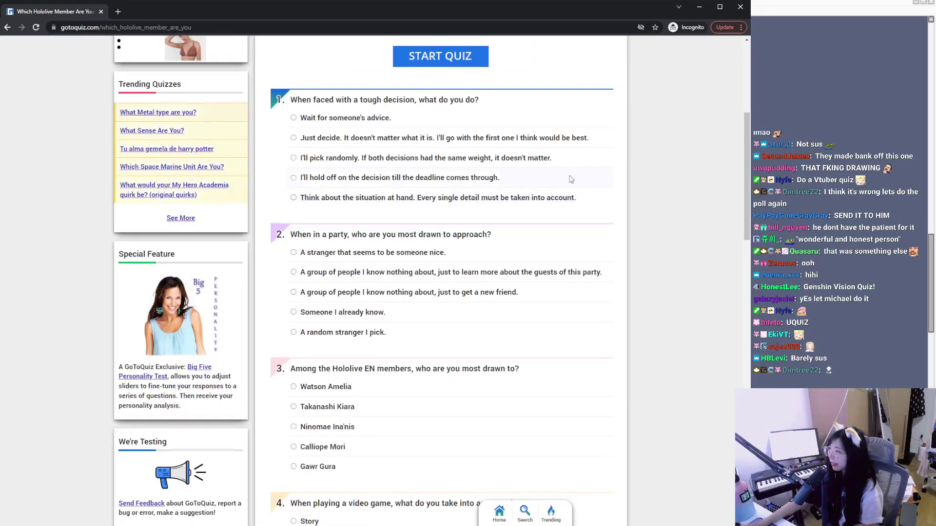
scroll(518, 286, "up", 15)
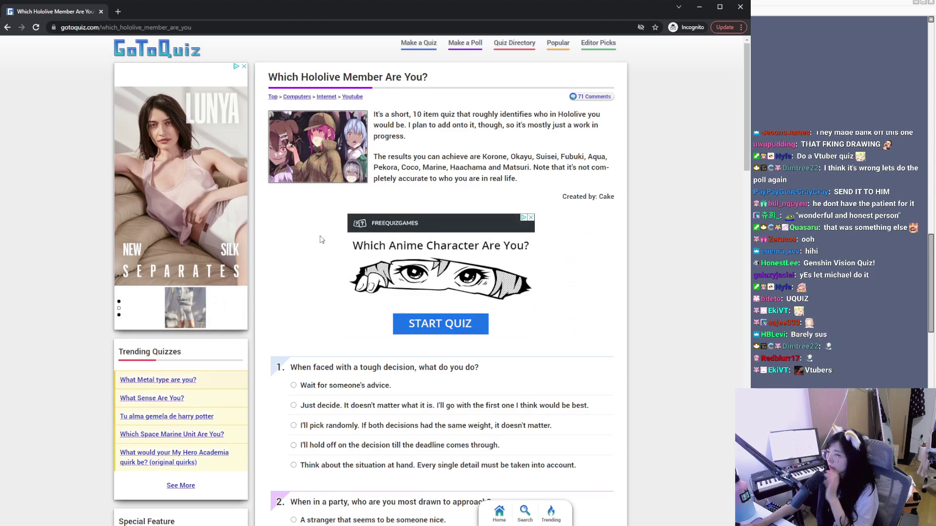
scroll(320, 241, "down", 3)
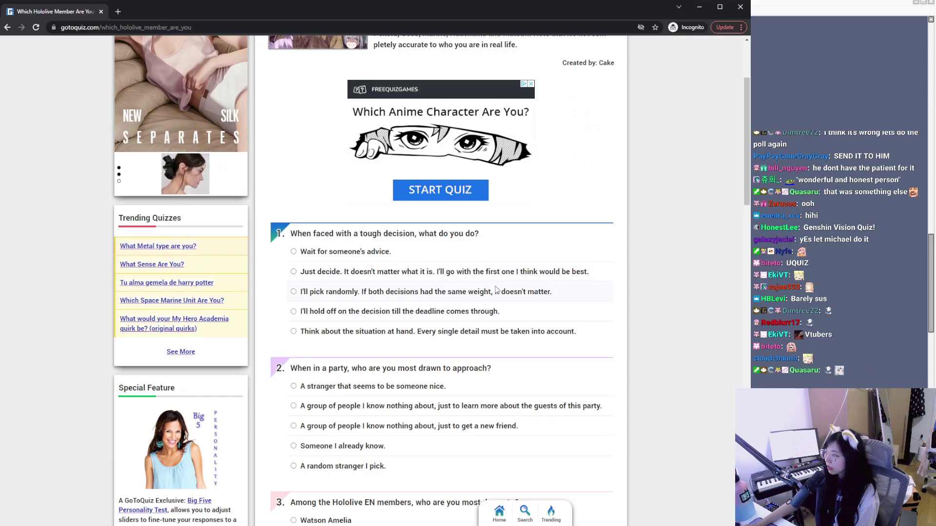
left_click(452, 316)
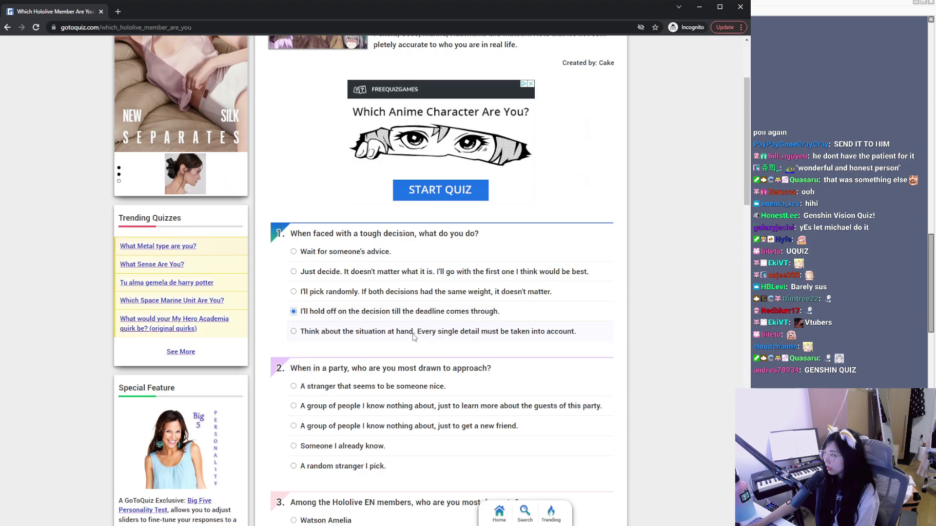
scroll(453, 316, "down", 2)
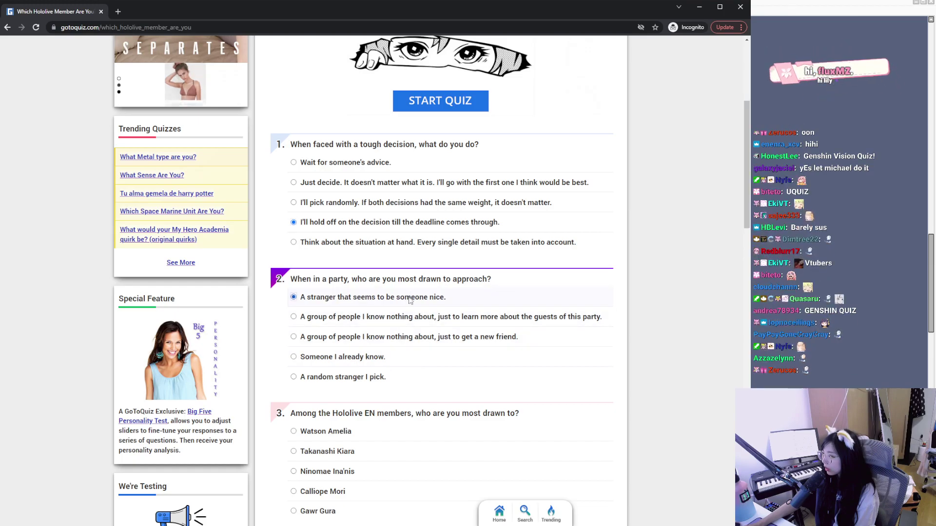
left_click(341, 357)
Step: Answer Ninomae Ina'nis for Q3, Immersion for Q4, and 'everyone sees me as emotional' for Q5
scroll(463, 341, "down", 4)
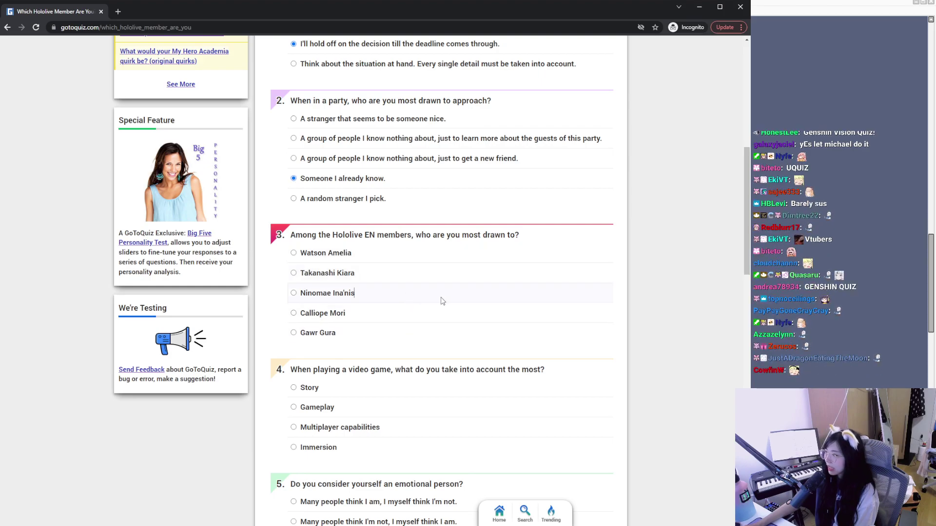
scroll(433, 301, "down", 3)
left_click(295, 160)
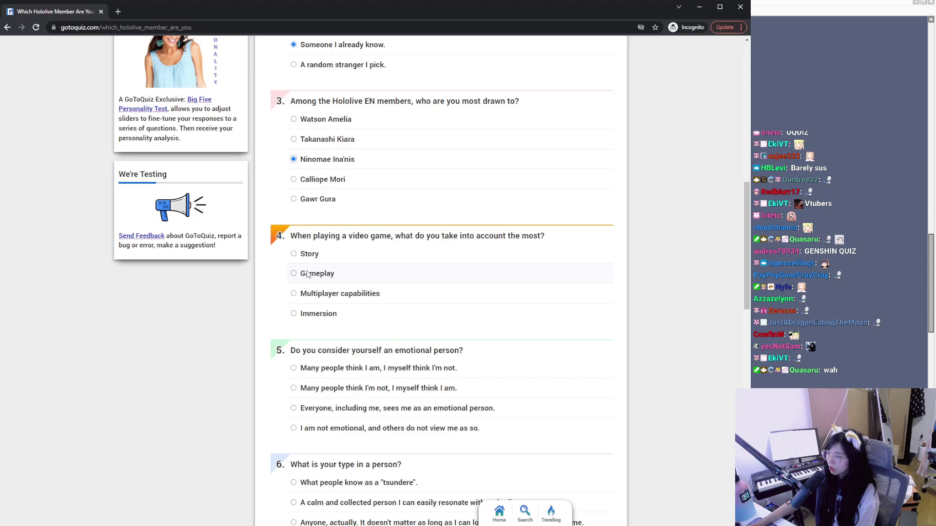
left_click(367, 314)
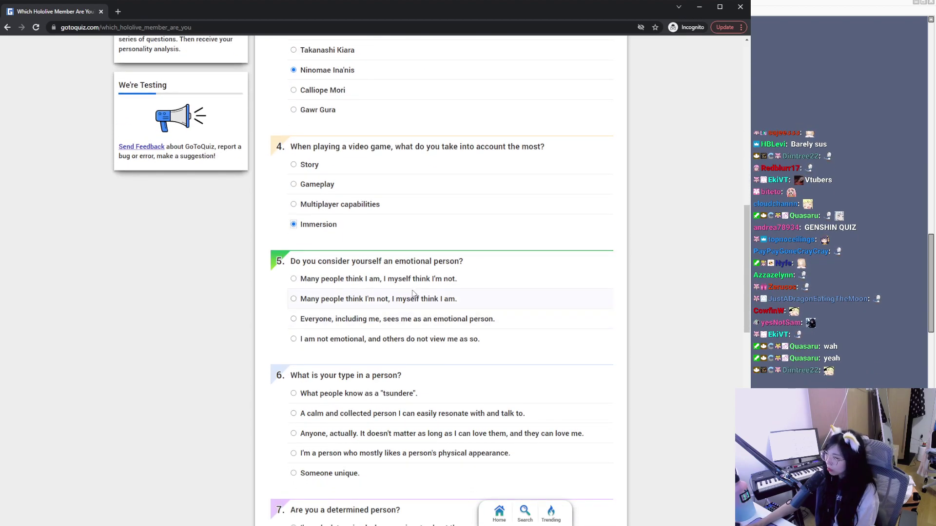
left_click(436, 319)
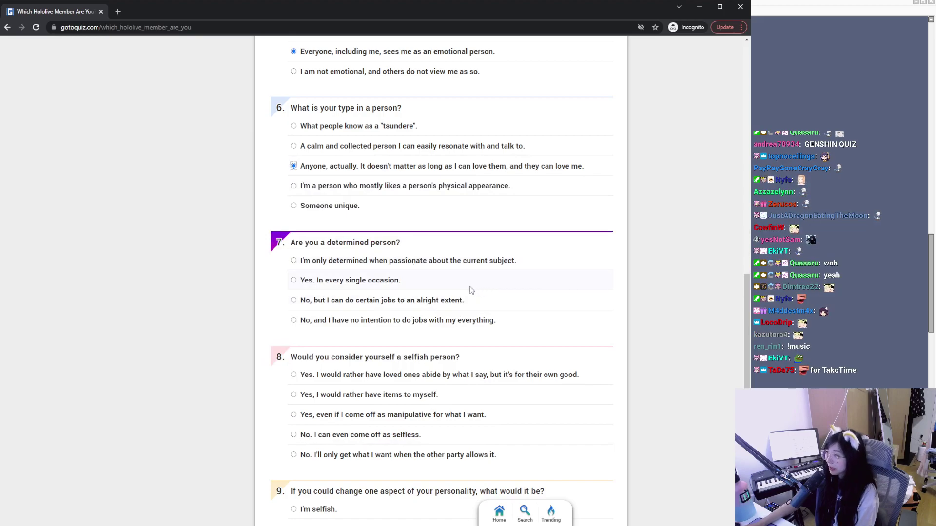
Step: Answer 'determined only when passionate', then settle question 8 on the last No option
left_click(471, 261)
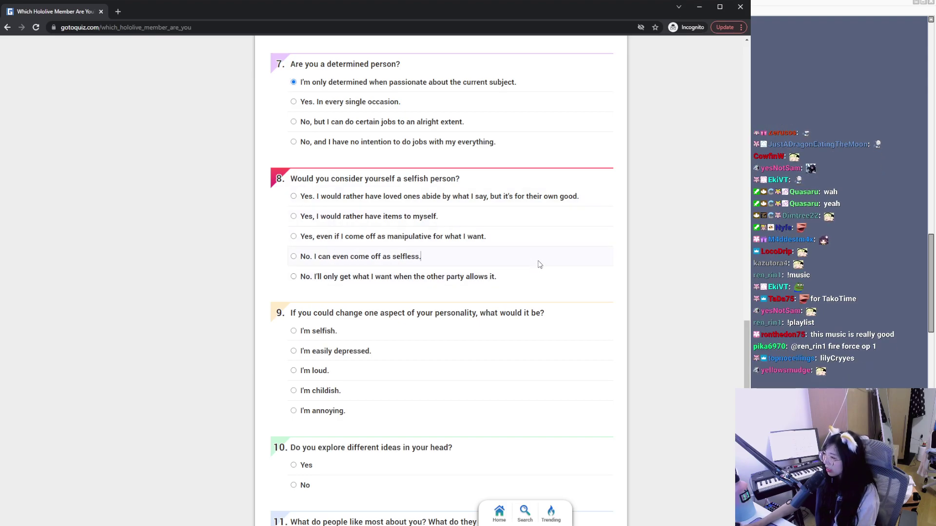
left_click(353, 274)
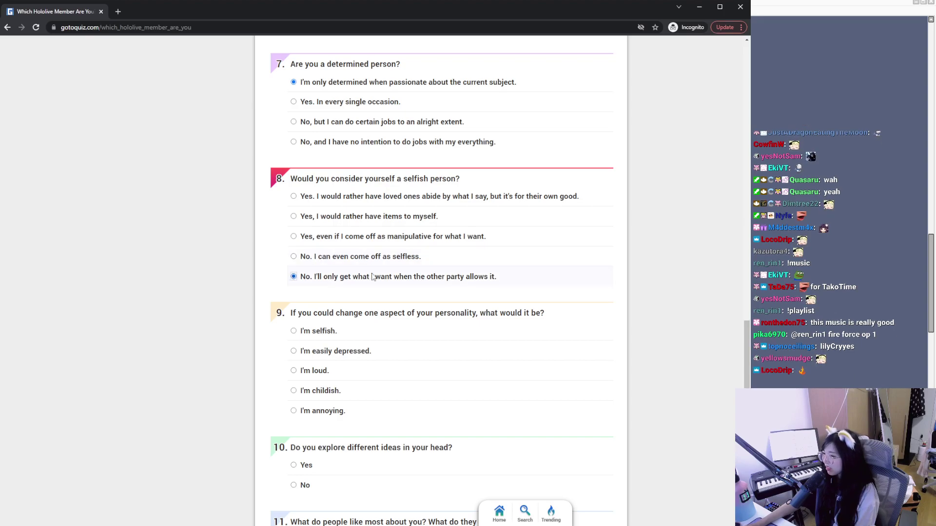
left_click(393, 263)
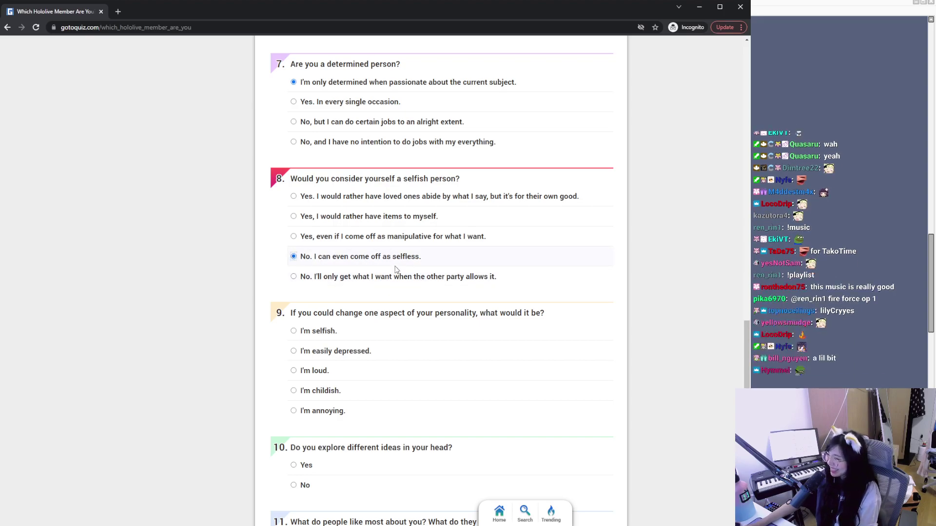
left_click(415, 215)
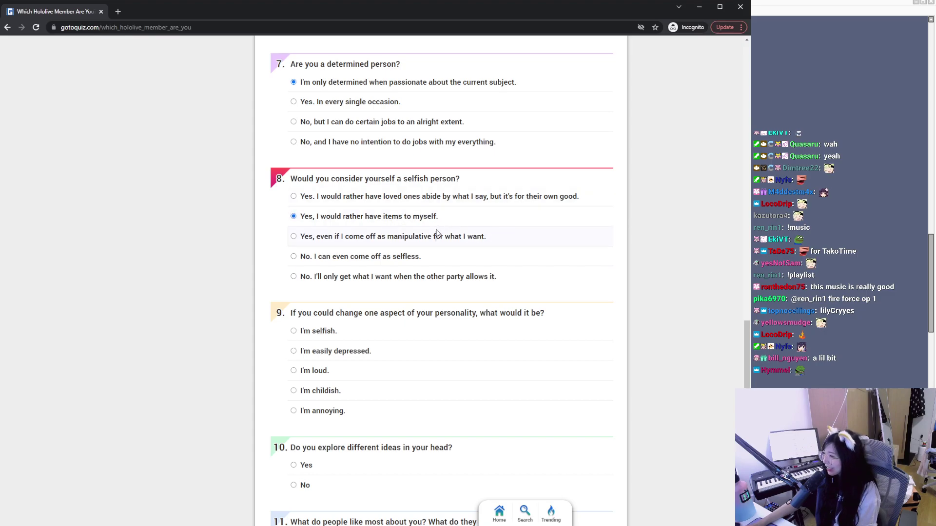
left_click(461, 197)
left_click(431, 278)
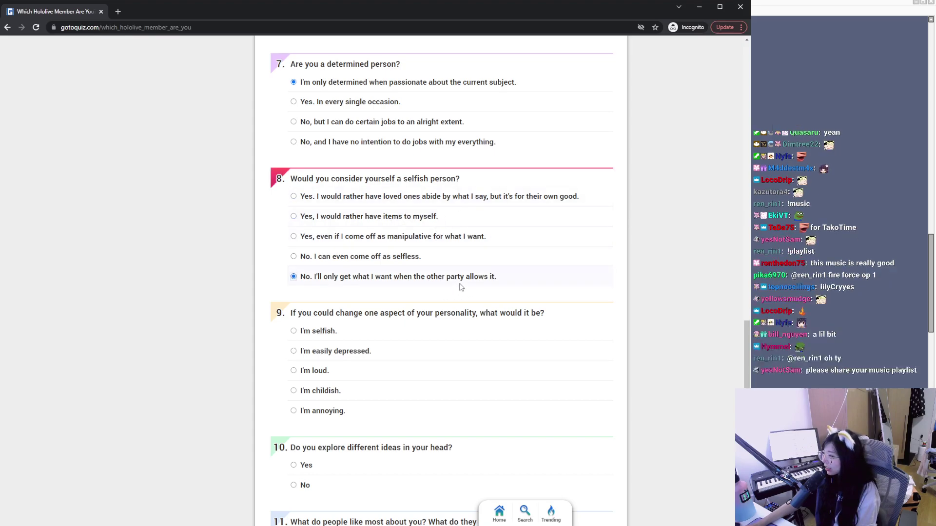
Step: Answer 'I'm easily depressed', Yes, and 'My unfading cheerfulness', then submit the quiz
scroll(439, 259, "down", 2)
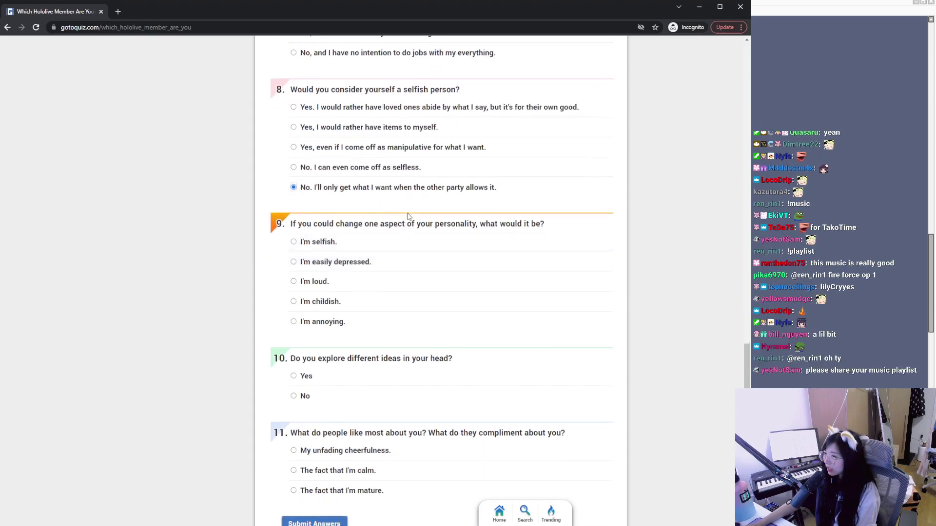
left_click(392, 262)
scroll(386, 247, "down", 3)
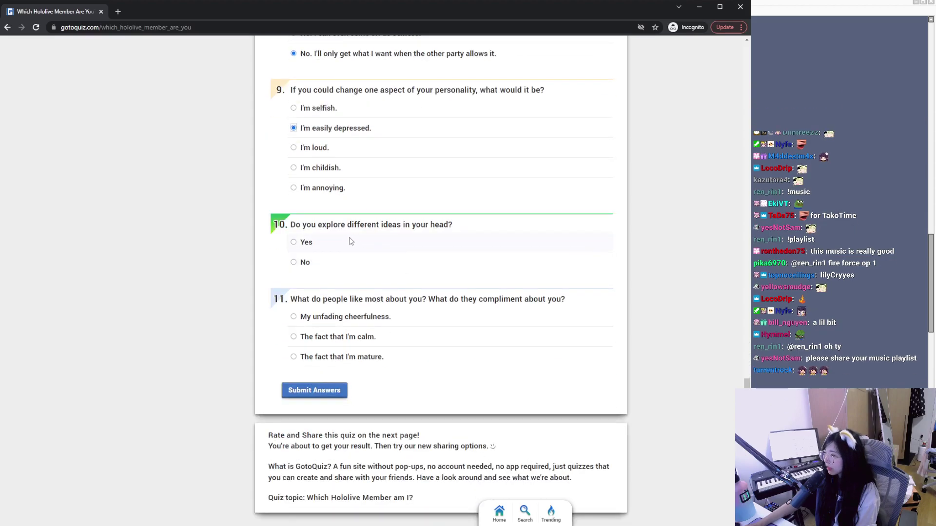
left_click(294, 242)
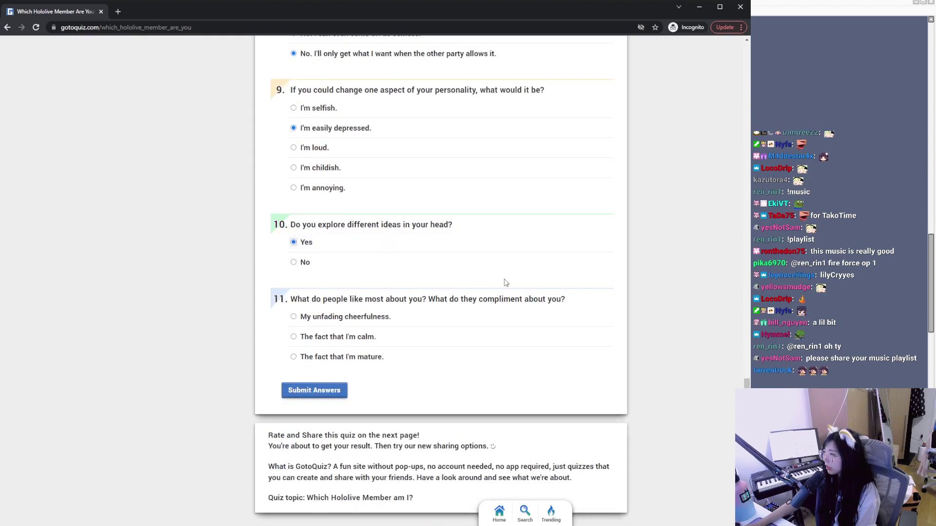
scroll(497, 280, "down", 1)
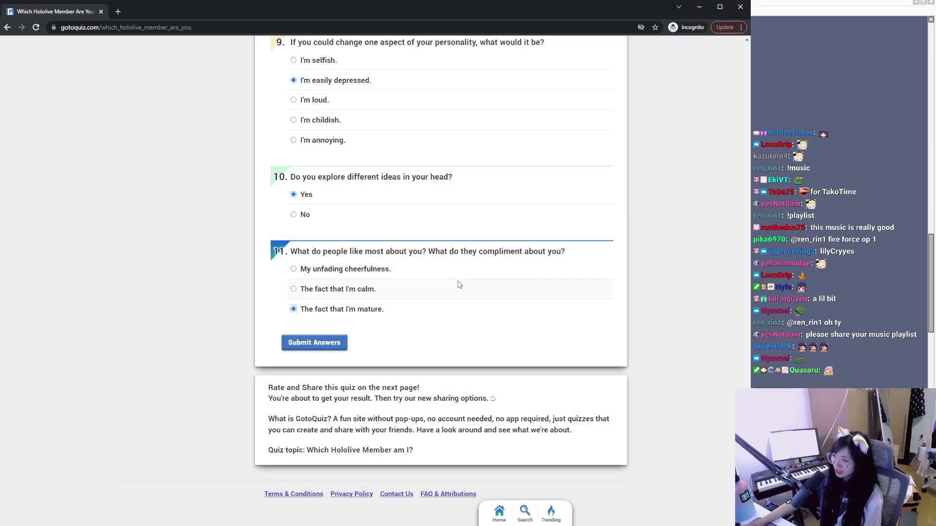
left_click(373, 272)
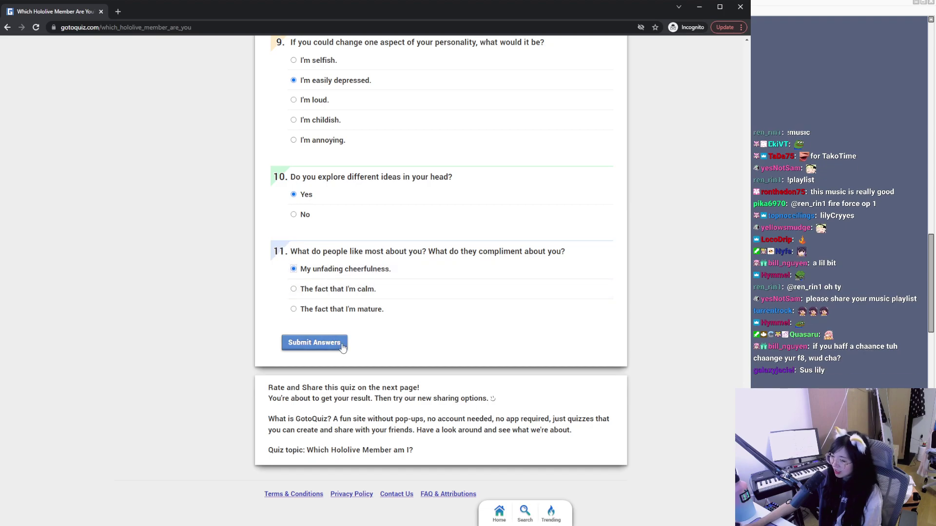
left_click(318, 343)
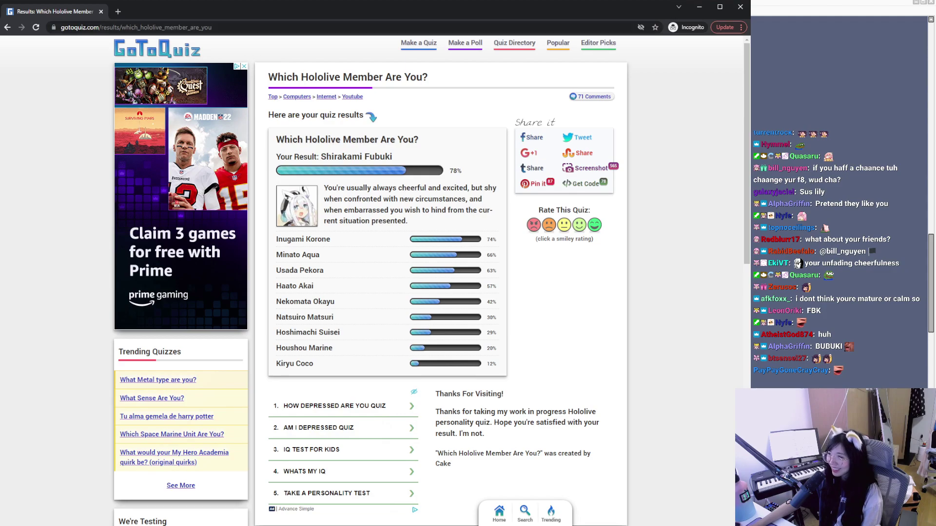
Step: Leave the Shirakami Fubuki 78% result and go back to the Google 'vtuber quiz' results
key("alt+Left")
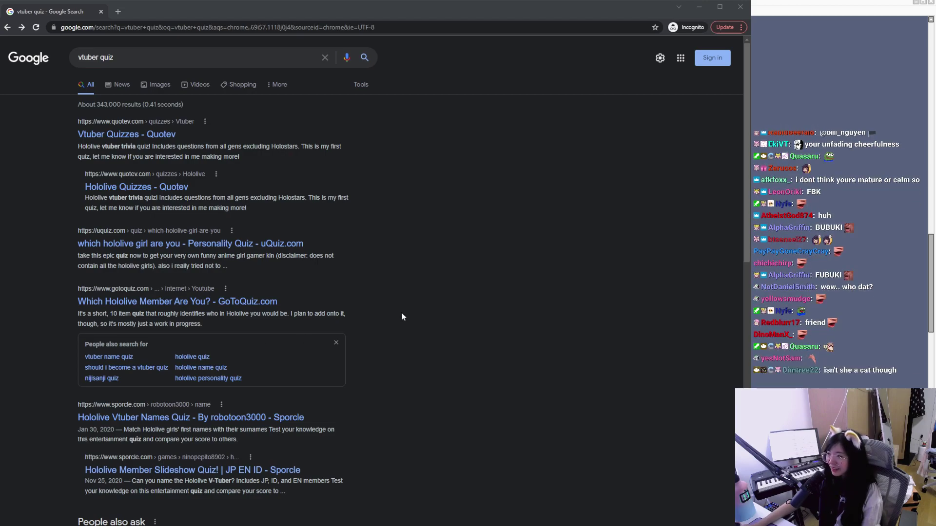
left_click(446, 301)
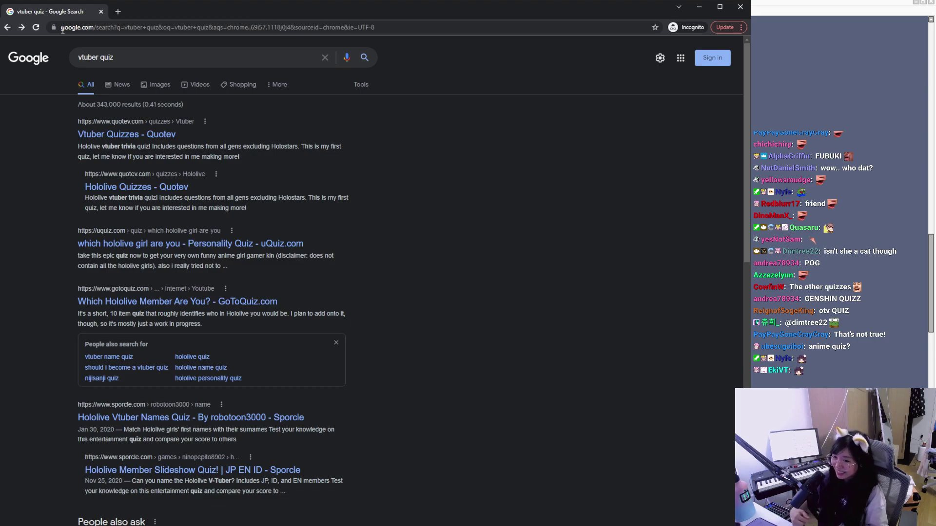
left_click(9, 28)
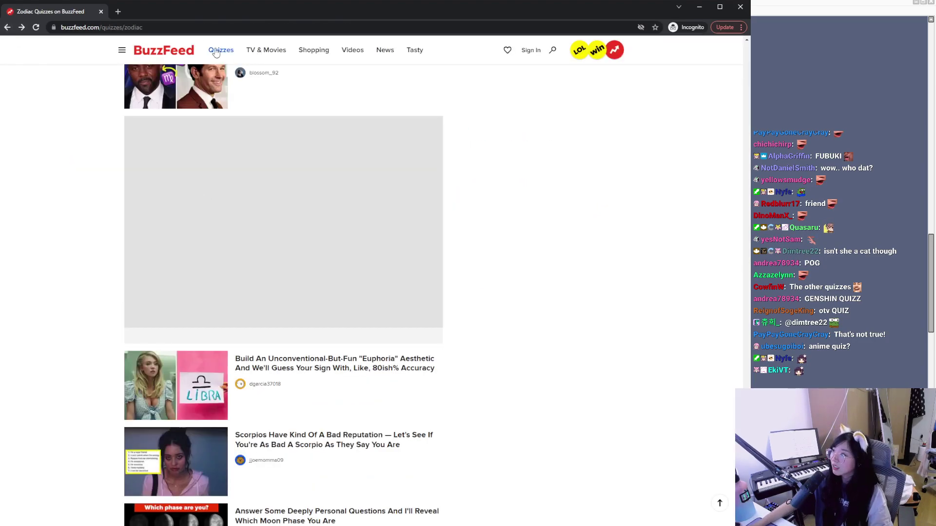
left_click(201, 28)
type("vtuber quiz")
key("Return")
scroll(195, 171, "down", 3)
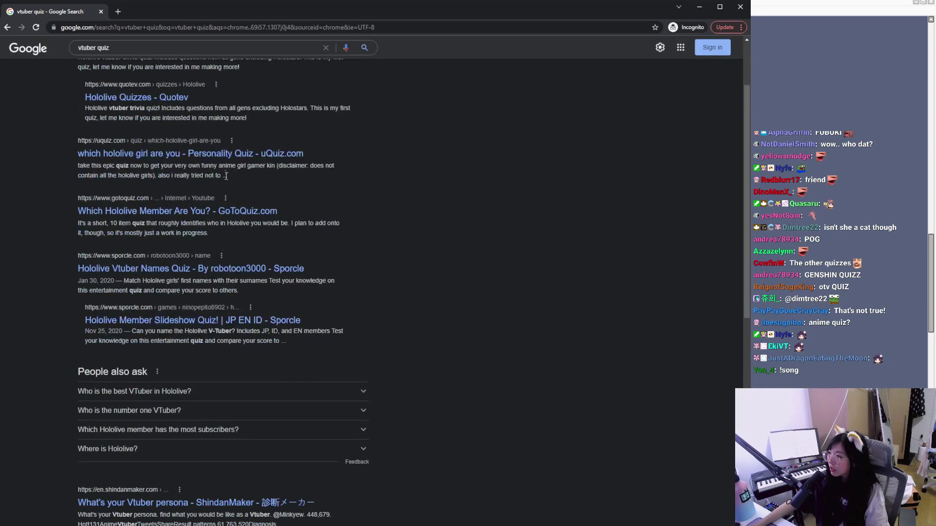
left_click(241, 167)
scroll(337, 230, "down", 2)
scroll(343, 231, "down", 1)
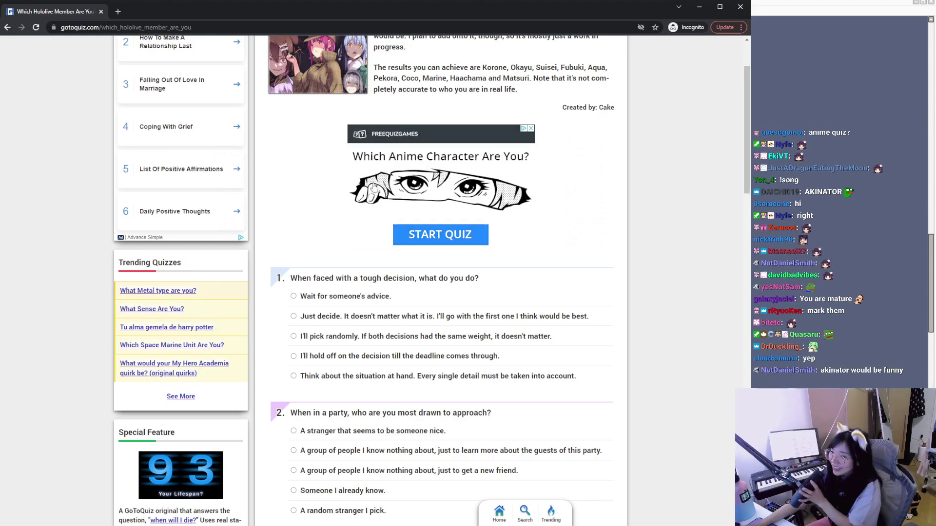
scroll(185, 136, "up", 2)
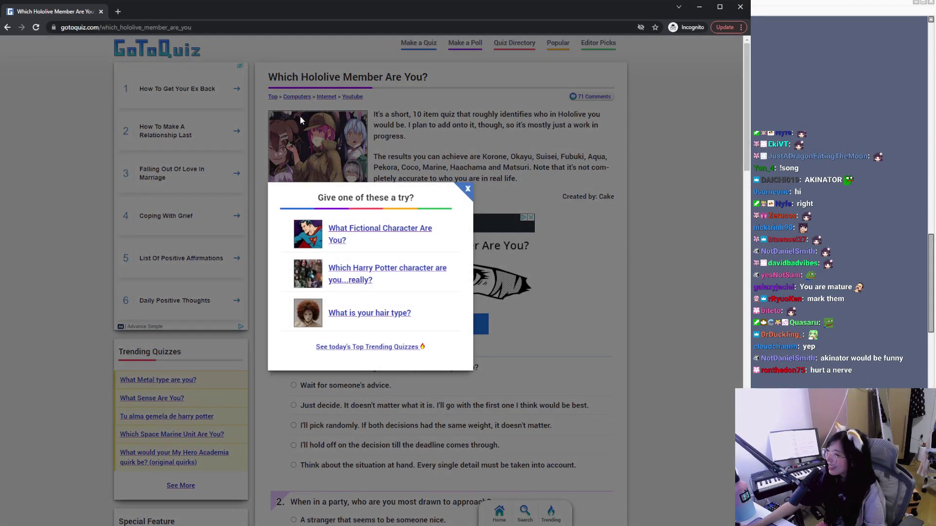
left_click(14, 27)
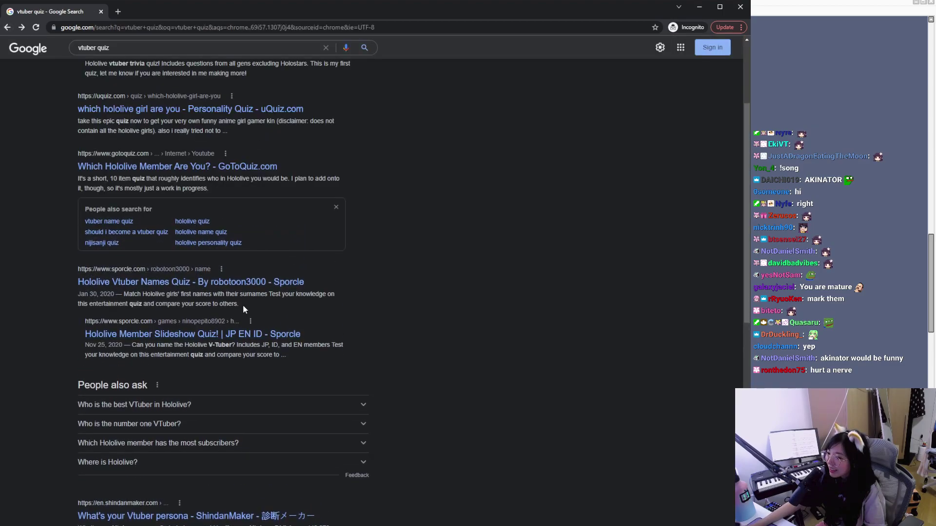
scroll(248, 293, "down", 3)
scroll(258, 275, "down", 4)
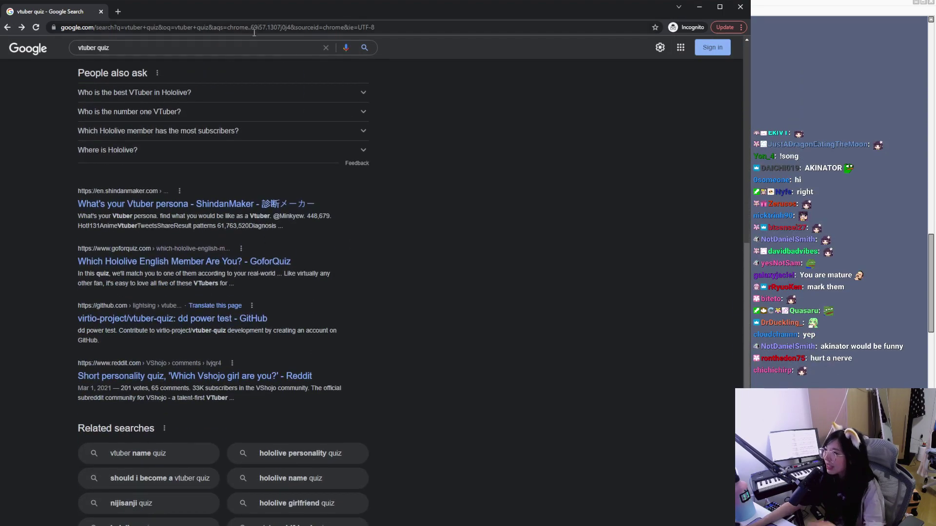
Step: Search for 'akinator' and open the Akinator website
left_click(253, 30)
type("akinator")
key("Return")
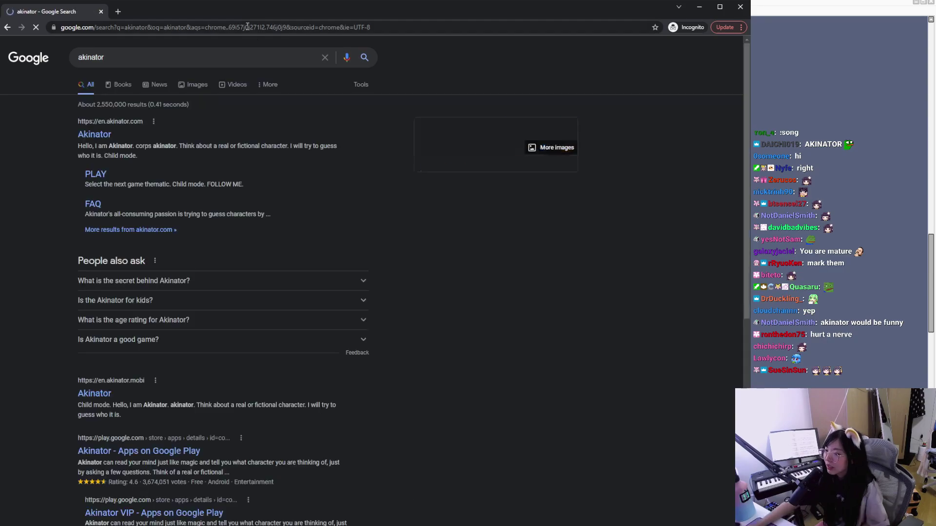
left_click(102, 134)
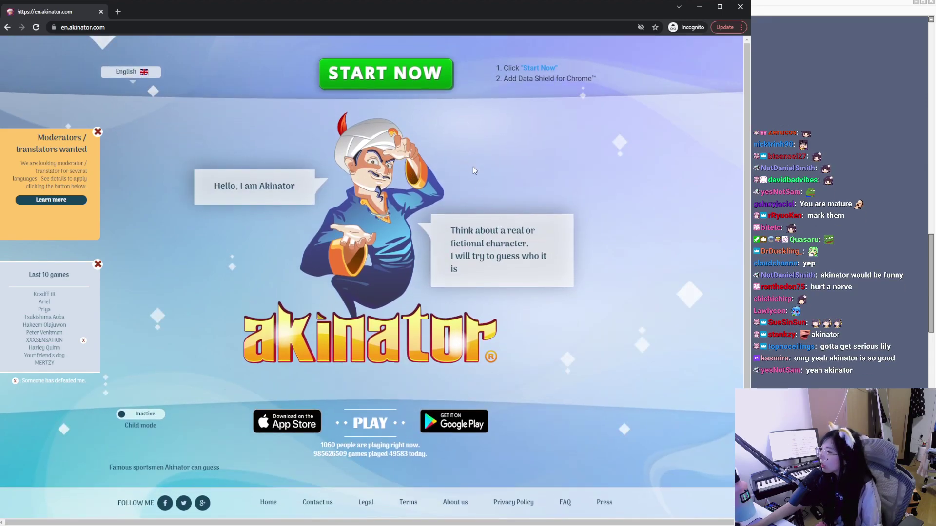
scroll(463, 239, "down", 1)
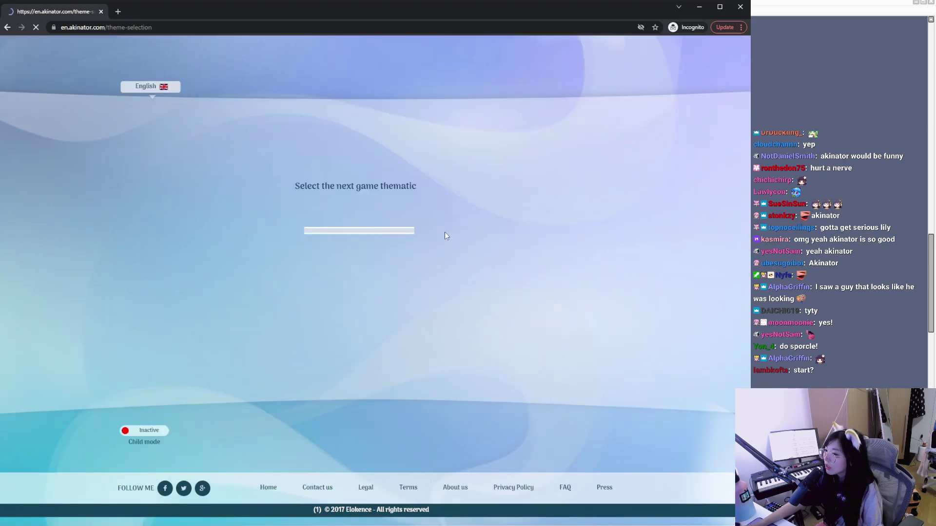
Step: Pick the Characters theme; answer not female, has legs, real, famous YouTuber, not Indian
left_click(355, 243)
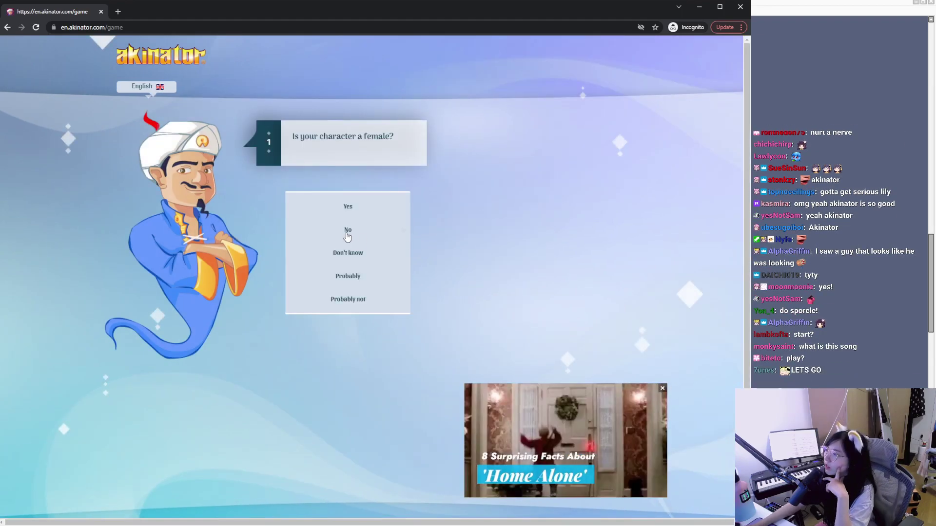
left_click(376, 229)
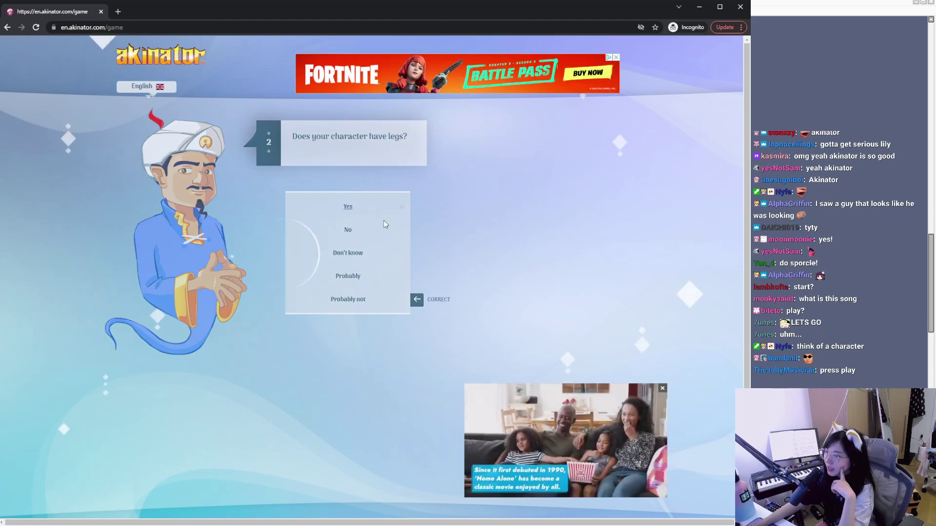
left_click(384, 222)
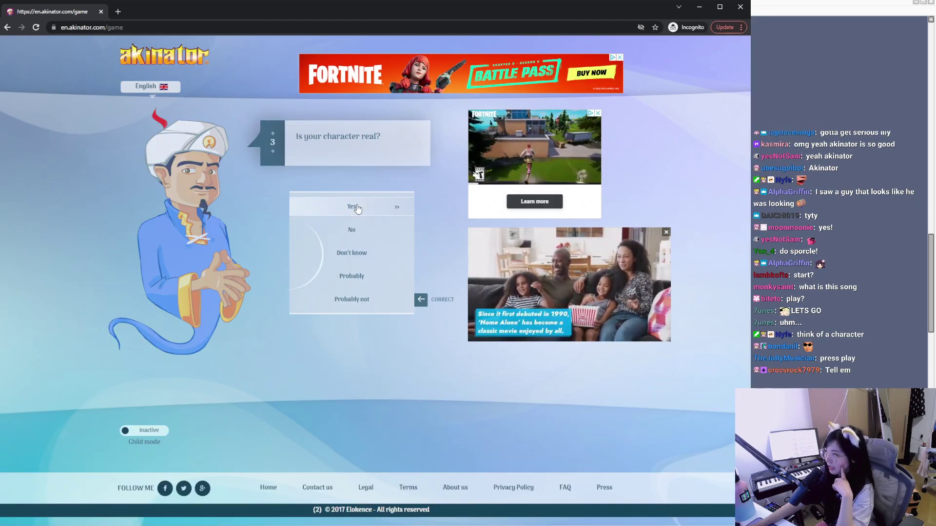
left_click(358, 209)
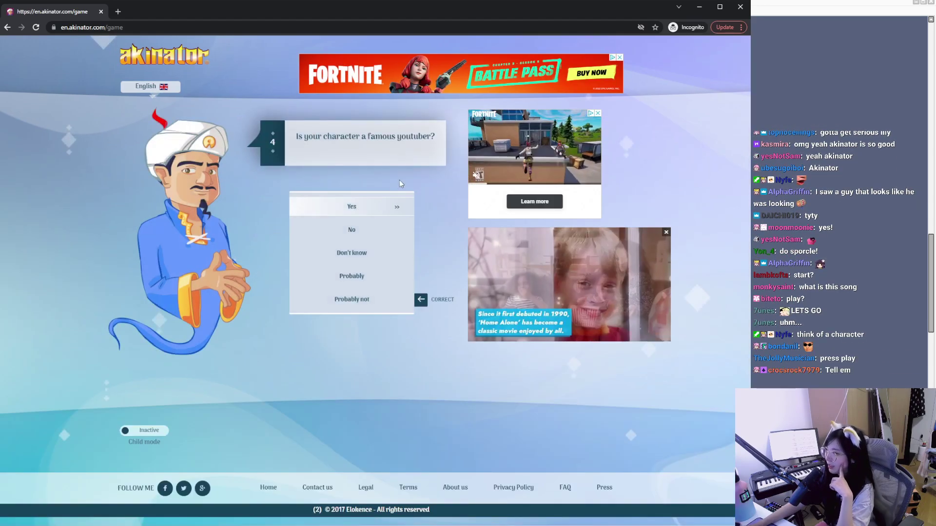
left_click(365, 207)
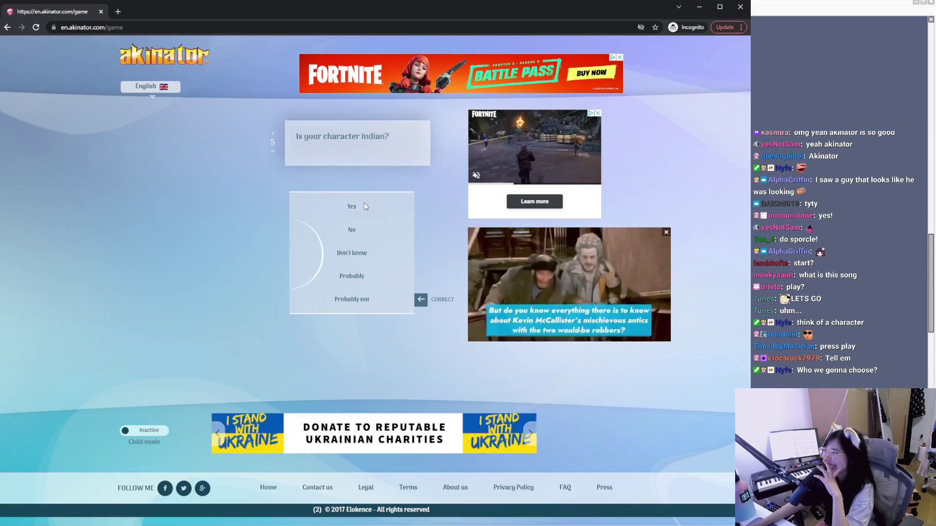
left_click(358, 230)
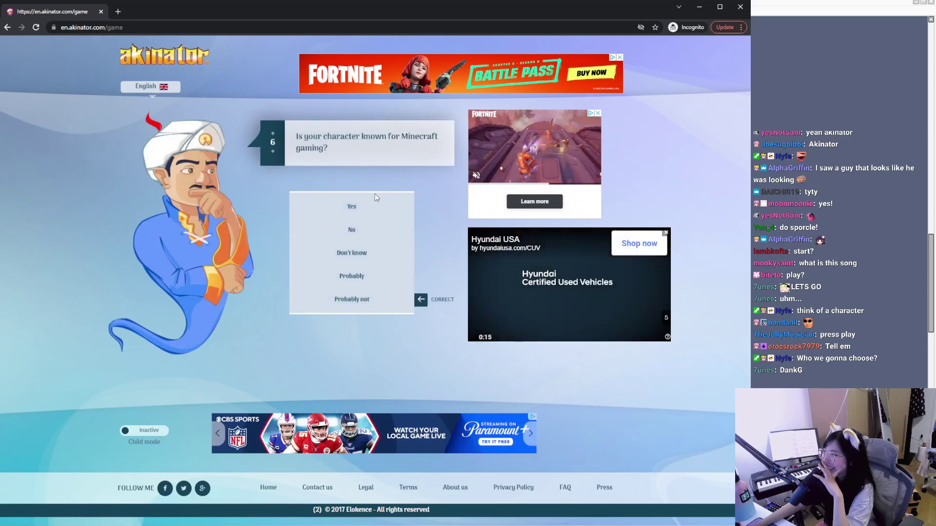
Step: Answer the Minecraft and next question, No to gaming channel, YouTuber brother, married; Probably Asian
left_click(359, 228)
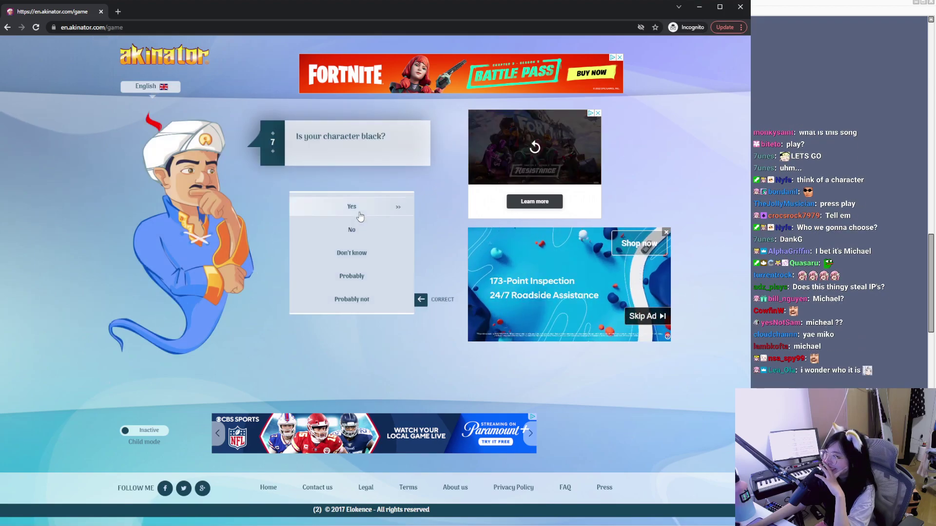
left_click(367, 230)
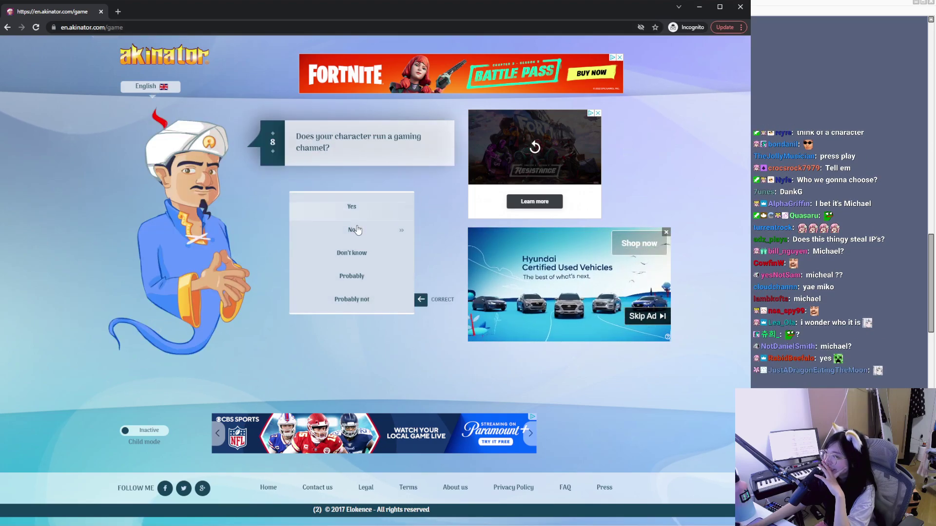
left_click(357, 230)
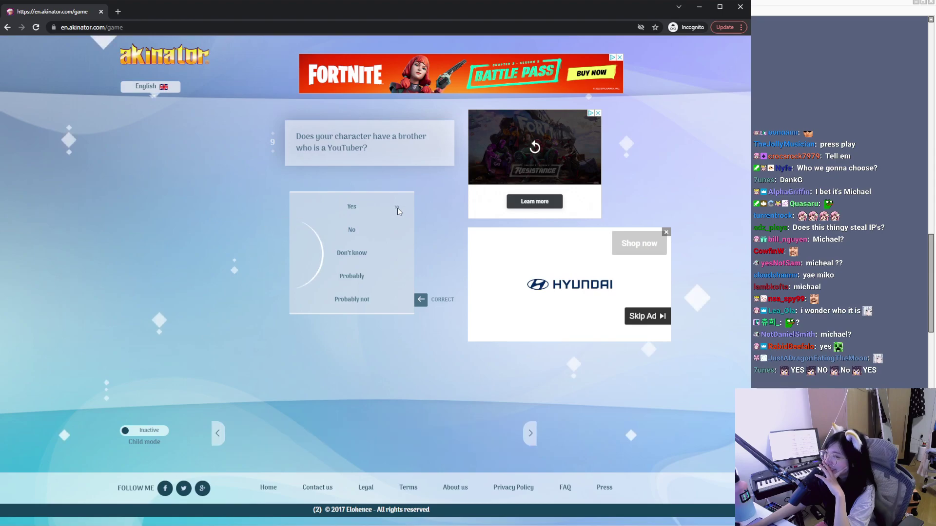
left_click(374, 229)
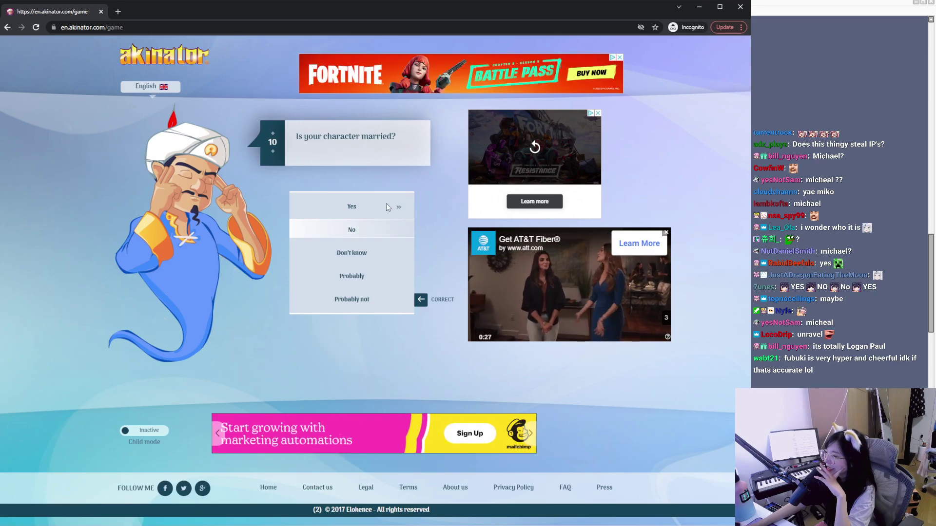
left_click(359, 229)
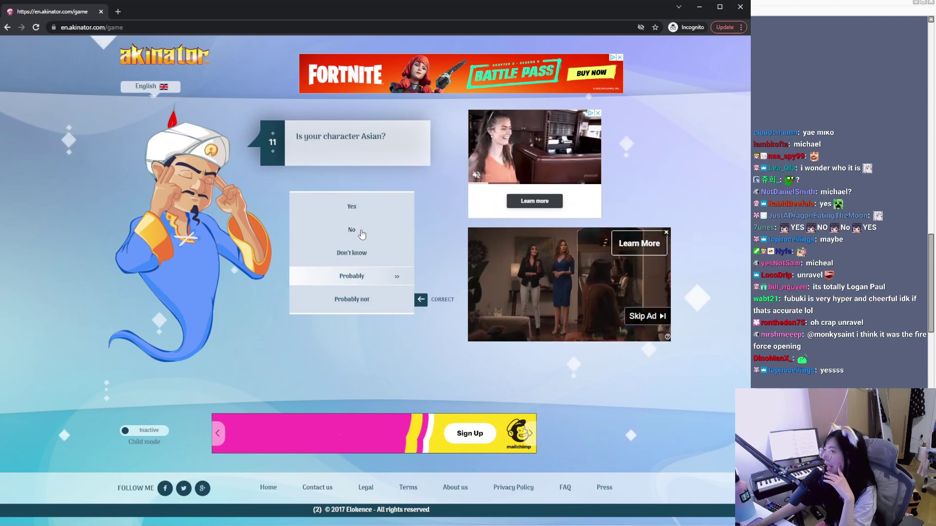
left_click(361, 281)
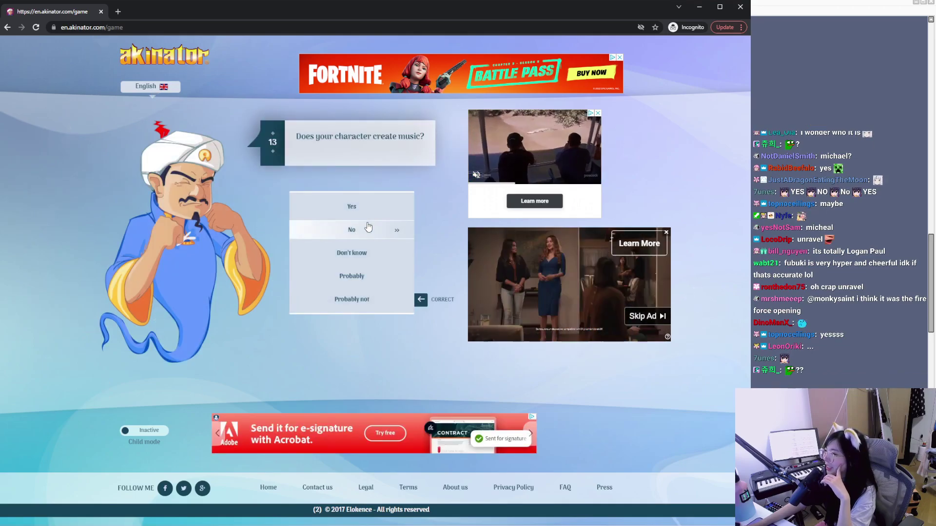
Step: Answer No to creating music, 24-hour challenges, question 15, Muslim, advertisements and TikTok
left_click(358, 231)
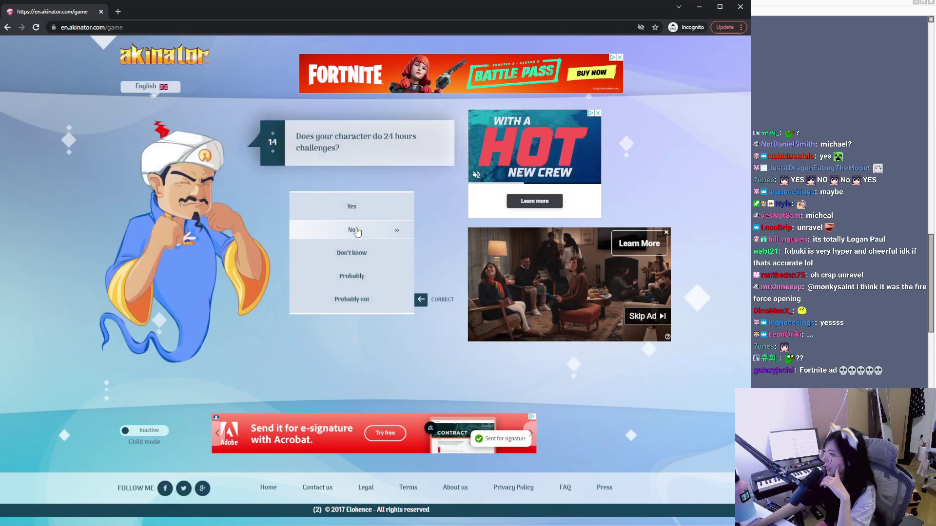
left_click(357, 230)
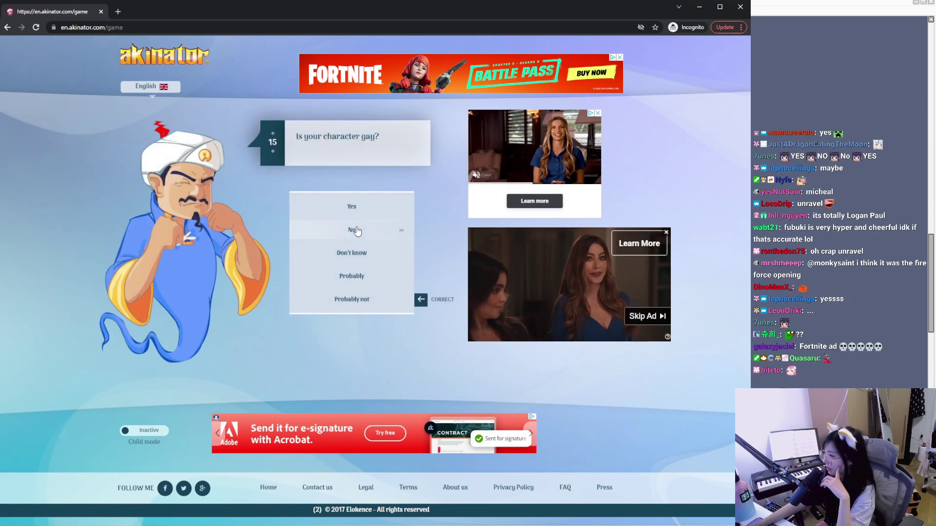
left_click(357, 230)
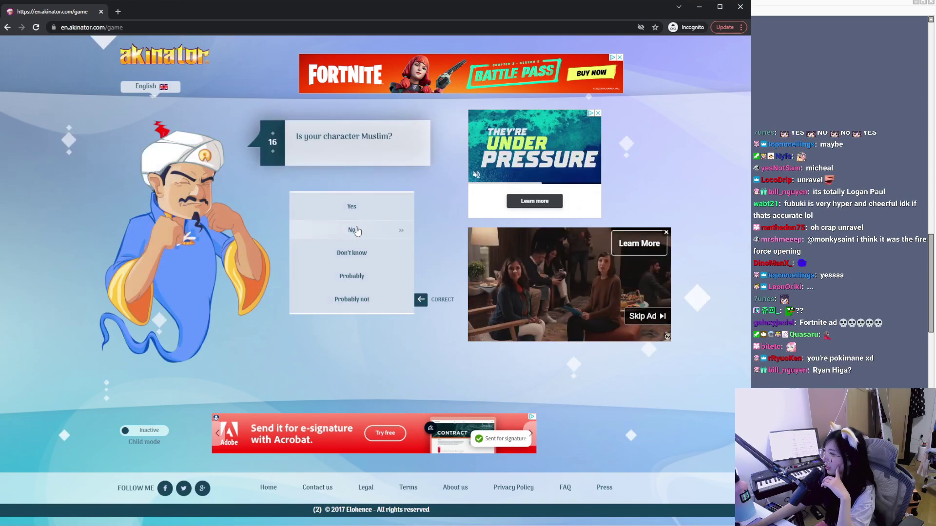
left_click(357, 230)
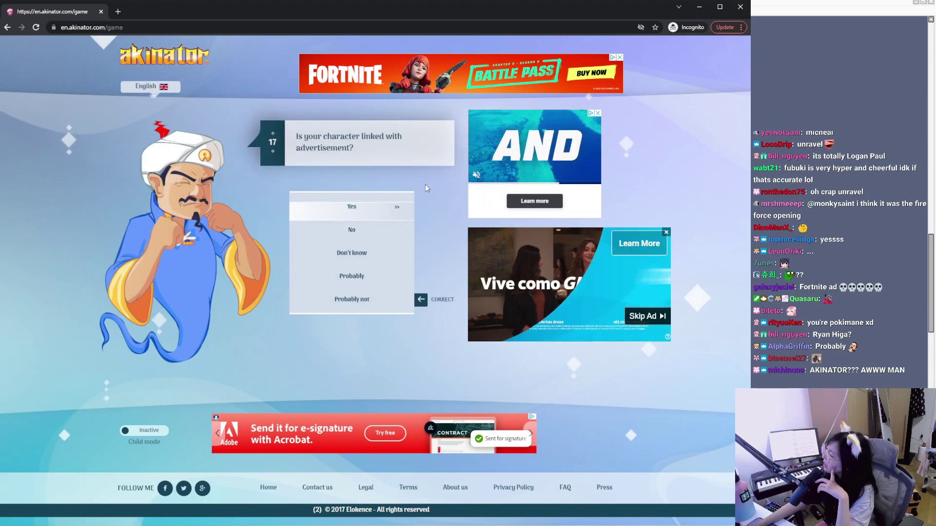
left_click(362, 233)
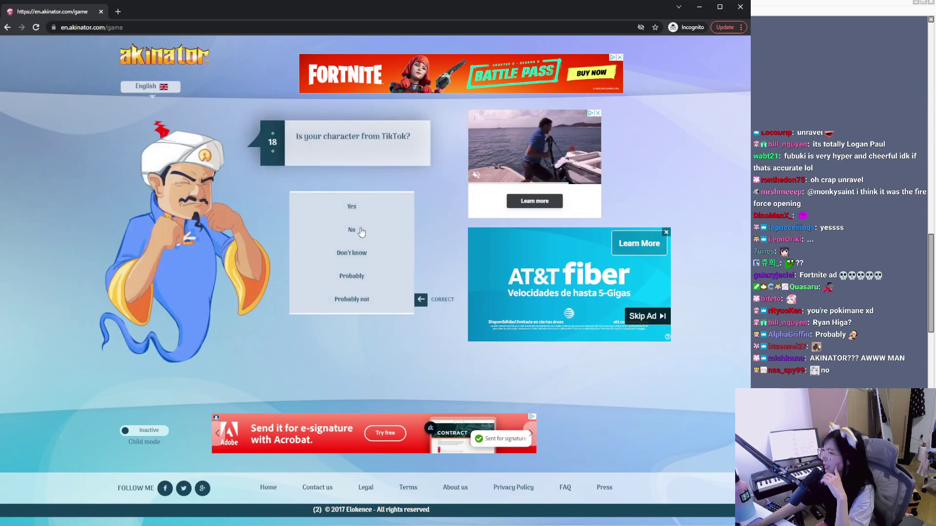
left_click(361, 231)
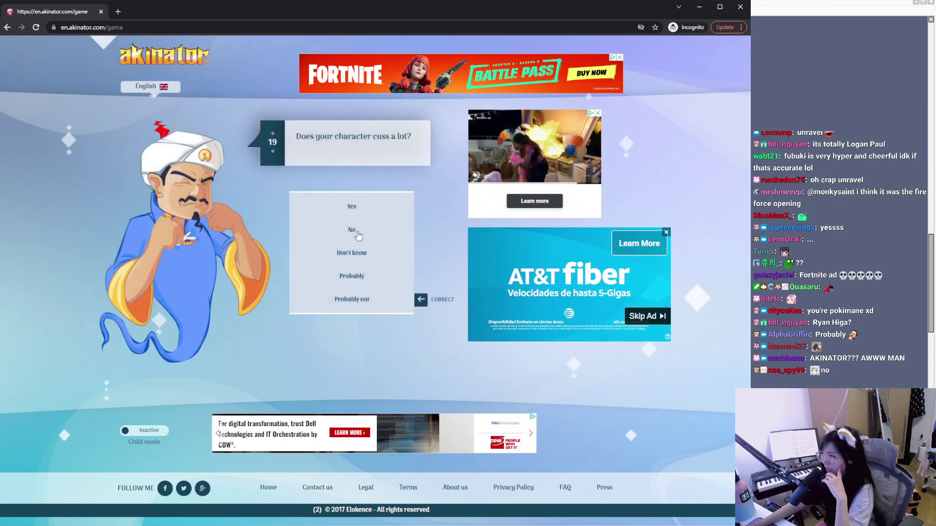
Step: Answer Yes to cussing a lot and building things, No to spotted, then Yes to creating robots
left_click(352, 215)
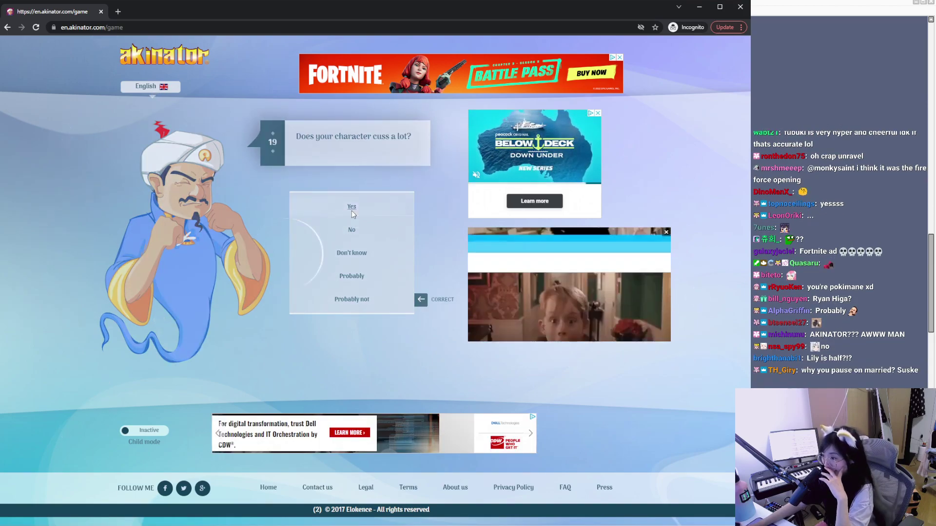
left_click(353, 212)
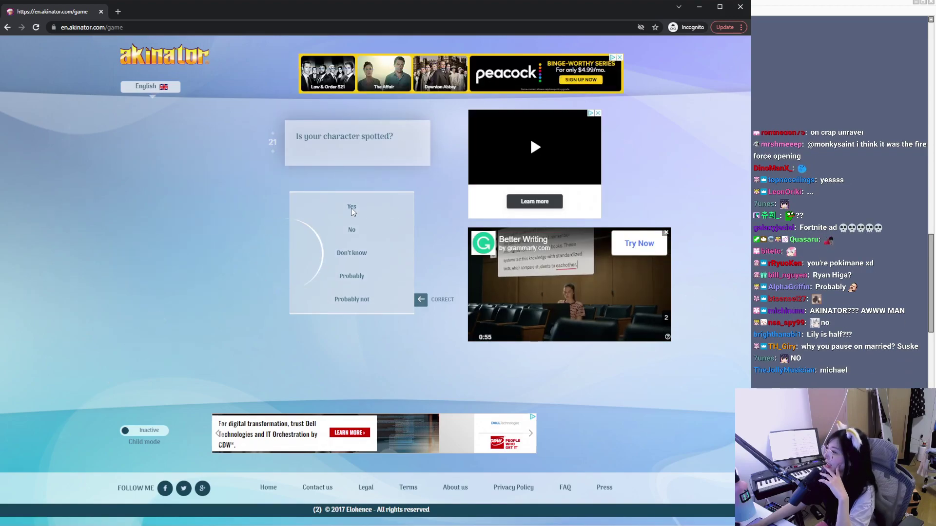
left_click(354, 237)
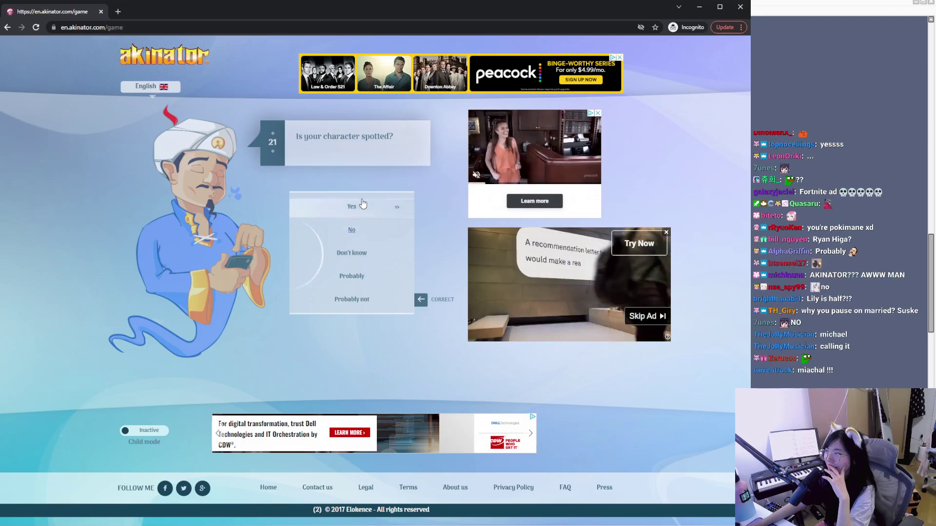
left_click(351, 232)
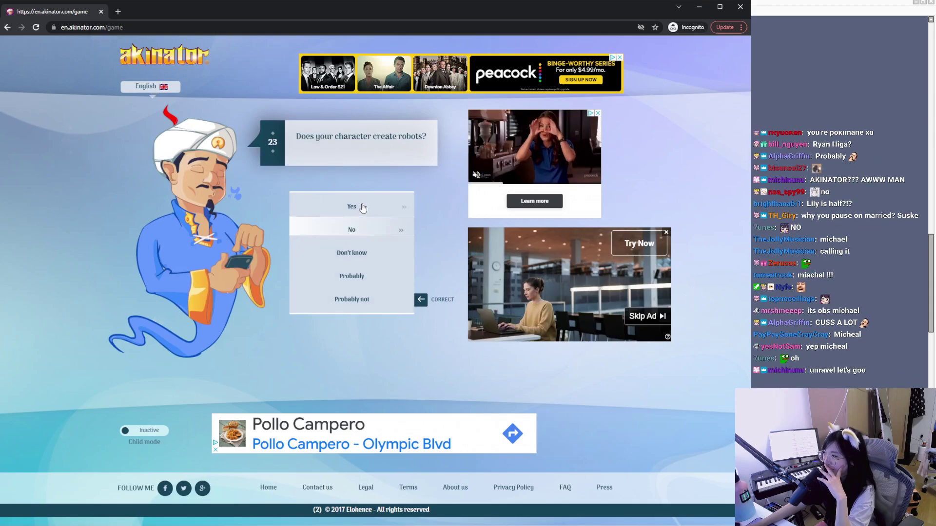
left_click(355, 207)
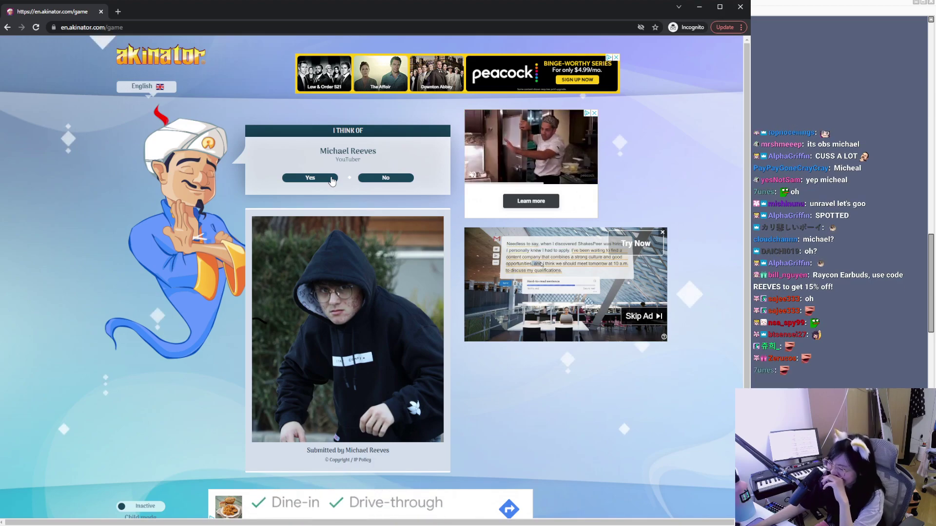
Step: Confirm the YouTuber guess, vote for the second picture, and start a new game answering female: Yes
left_click(332, 179)
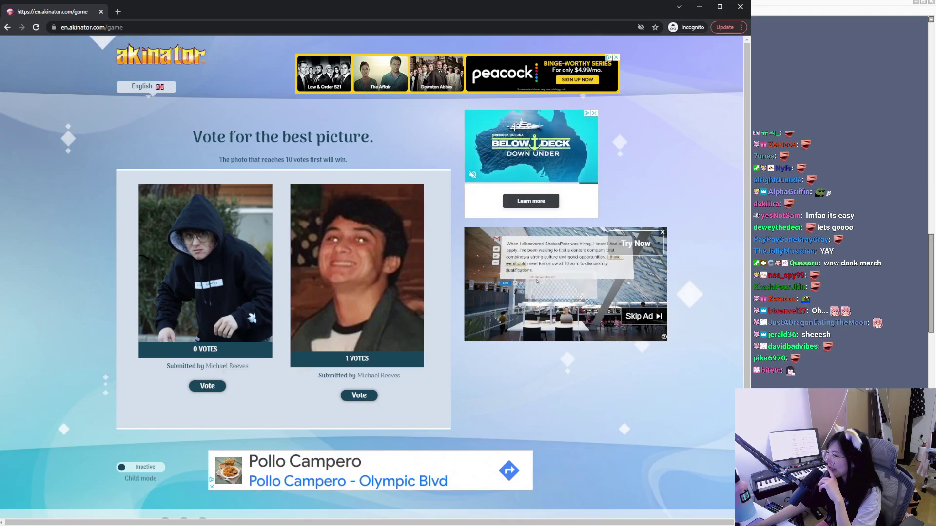
left_click(359, 395)
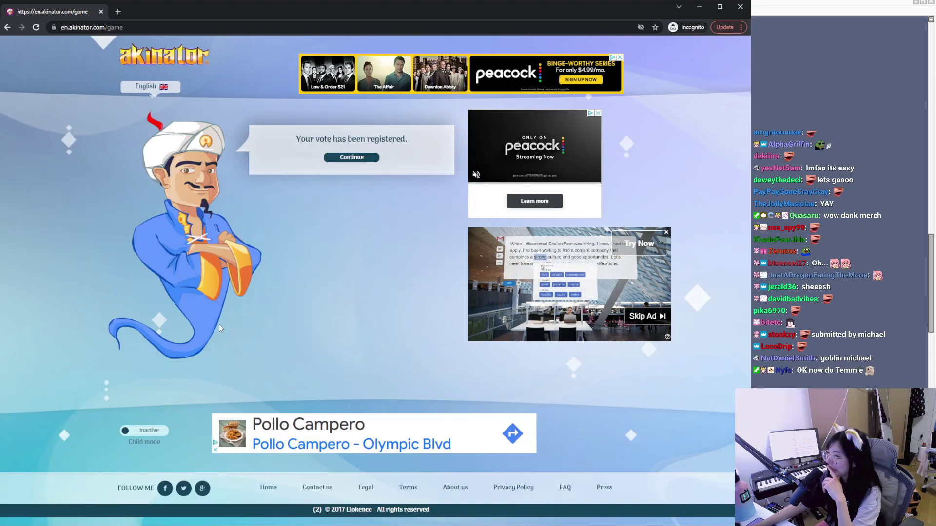
left_click(366, 161)
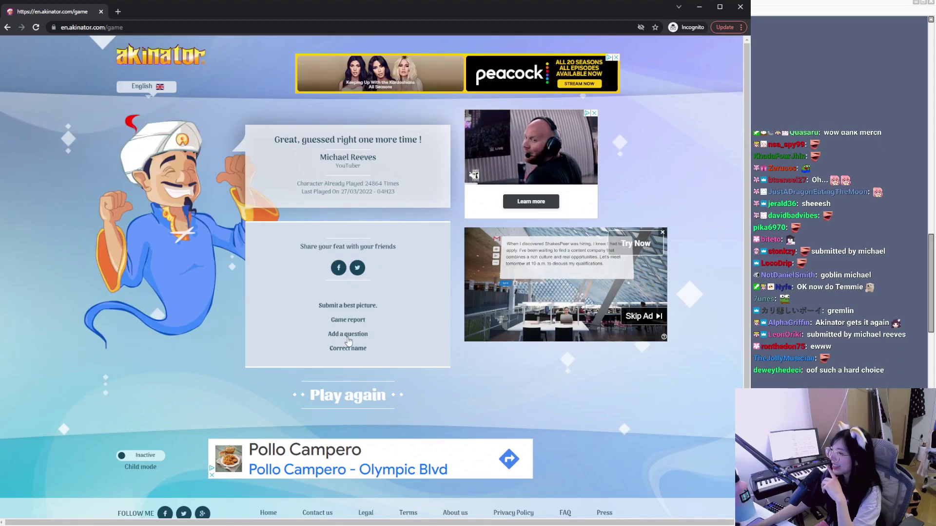
left_click(348, 336)
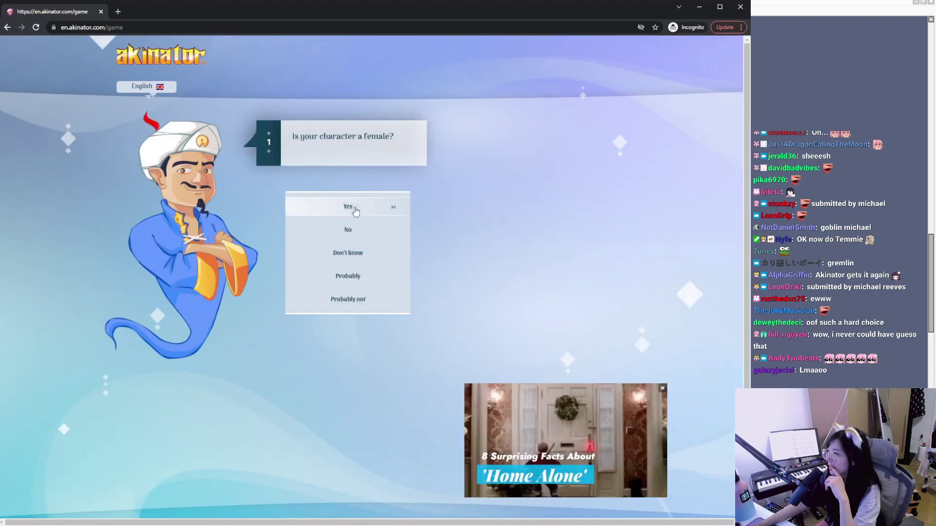
left_click(355, 210)
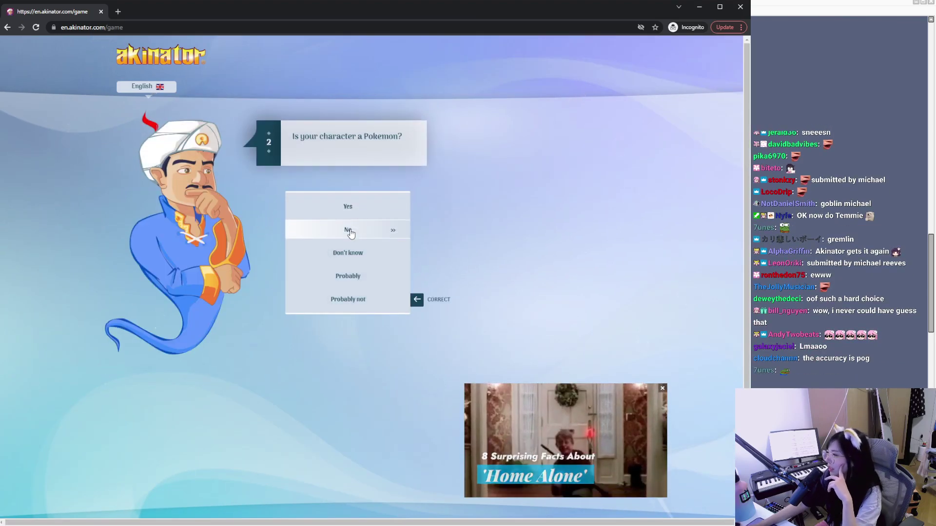
Step: Answer No to Pokemon and South Korea, Don't know to personally knowing, Yes over 20, No body-famous
left_click(349, 231)
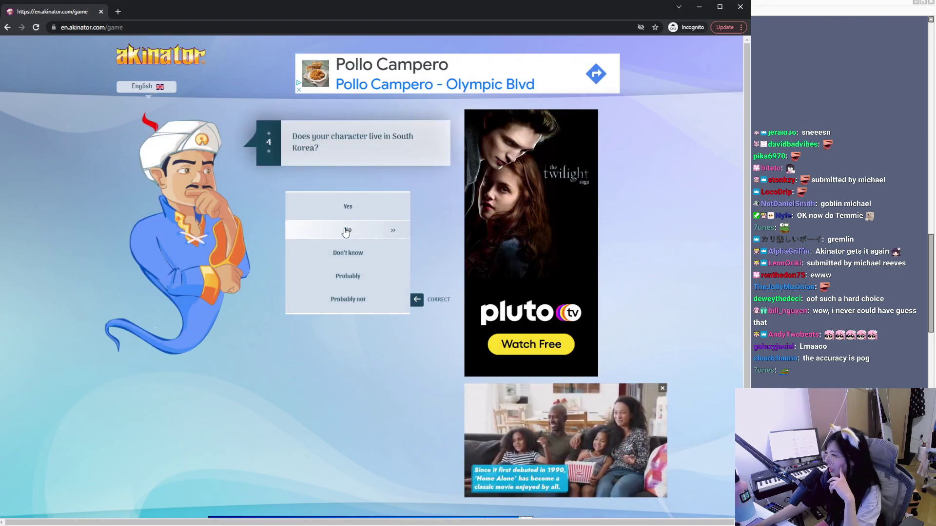
left_click(346, 231)
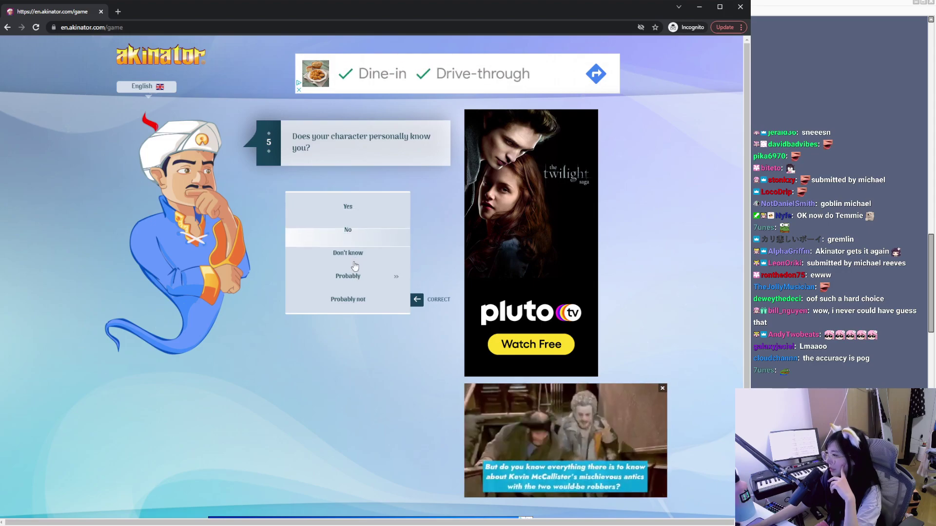
left_click(357, 253)
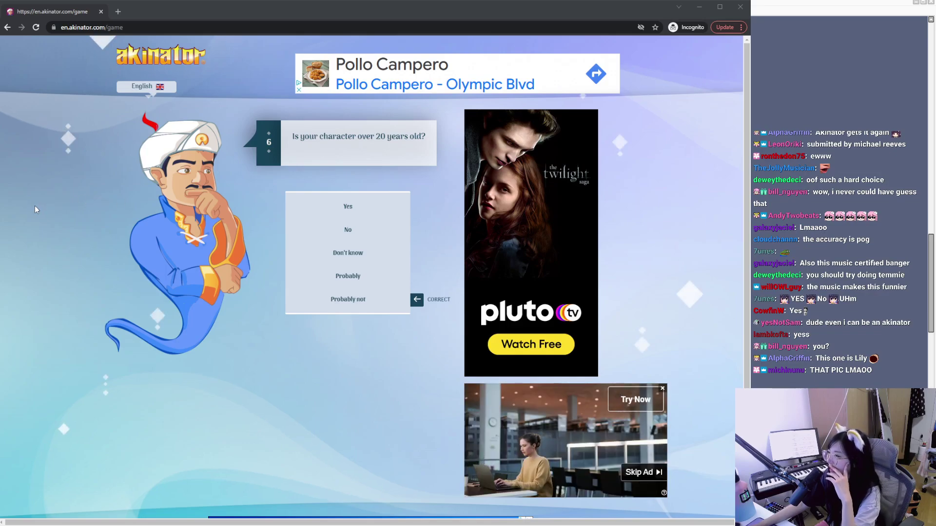
left_click(350, 209)
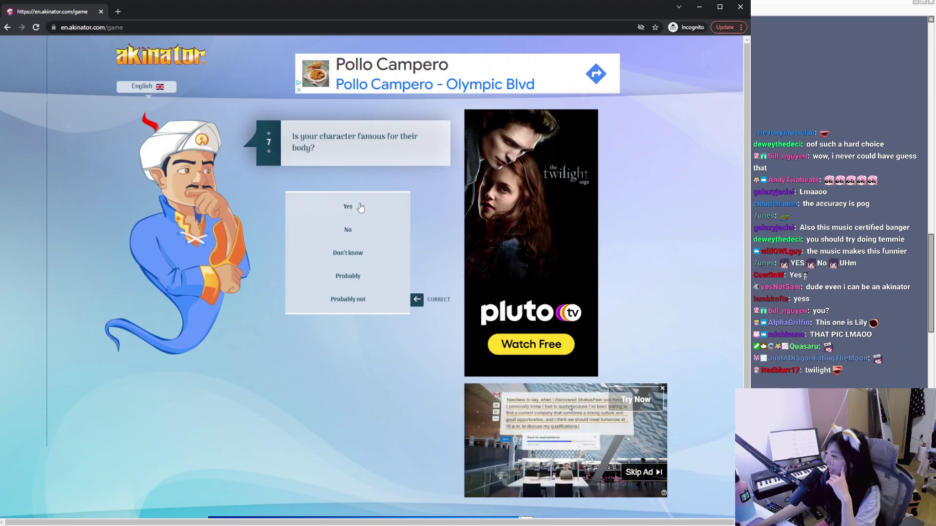
left_click(353, 229)
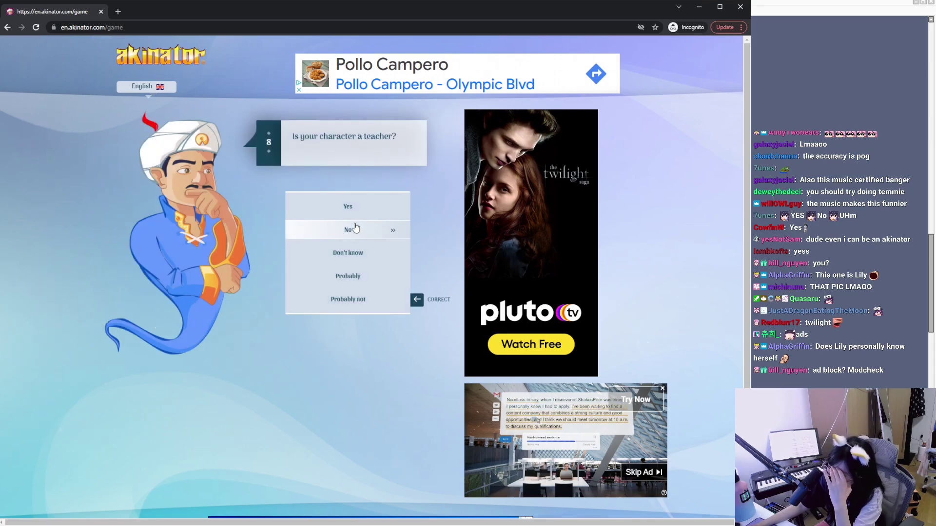
Step: Answer No to teacher, Probably family member, Yes YouTuber, then the ROBLOX, gamer and hair questions
left_click(353, 231)
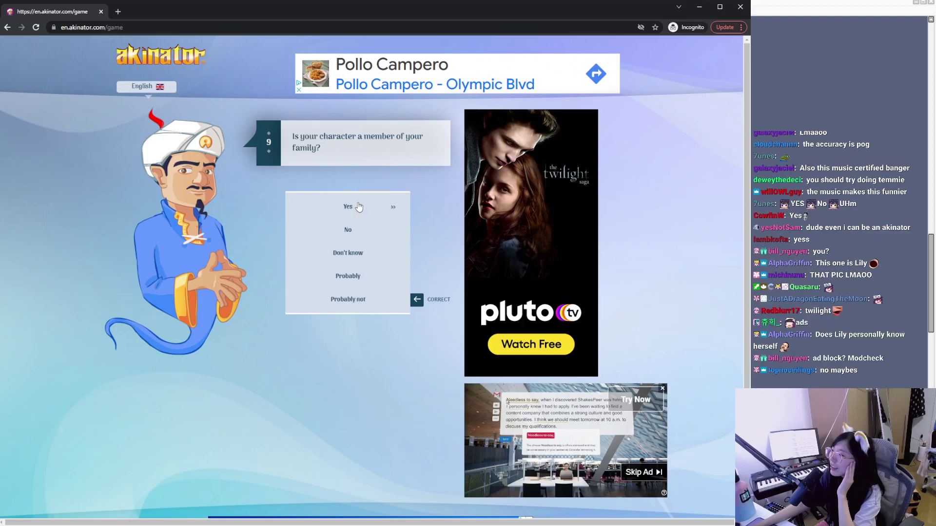
left_click(353, 278)
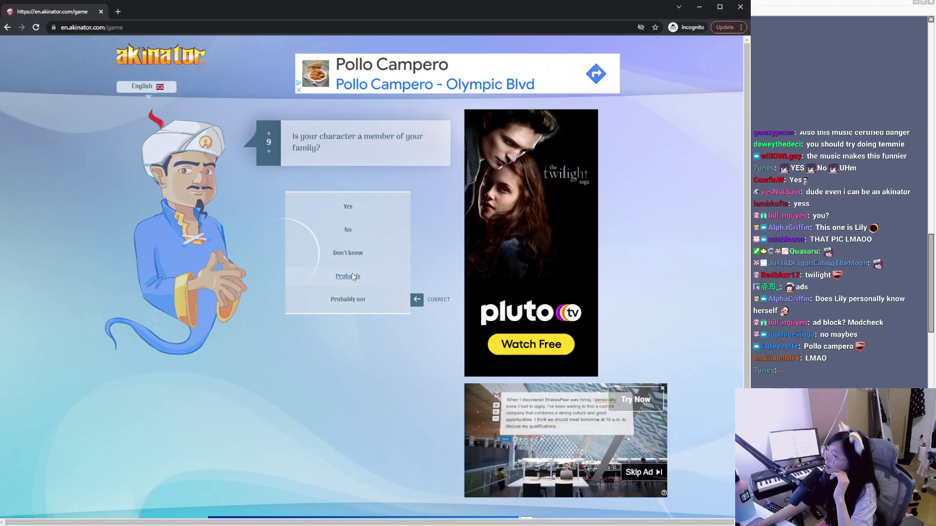
left_click(354, 213)
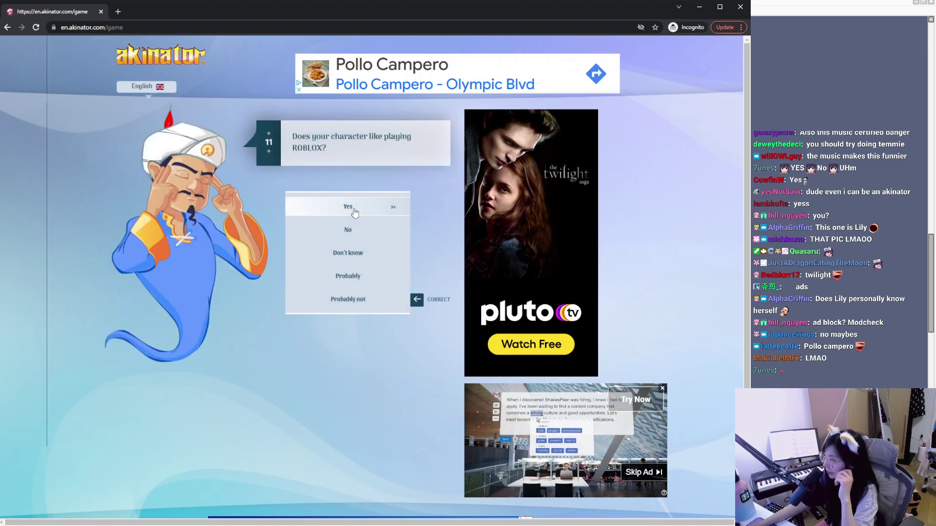
left_click(351, 234)
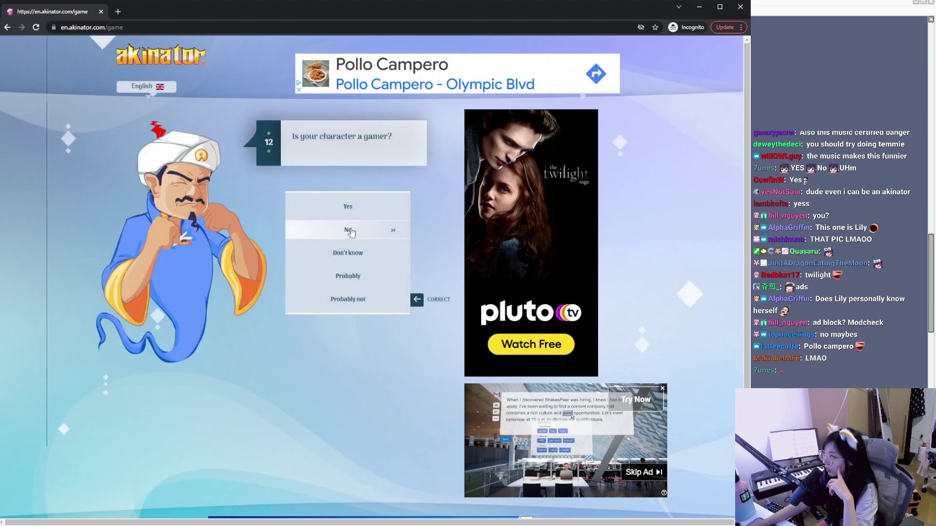
left_click(356, 214)
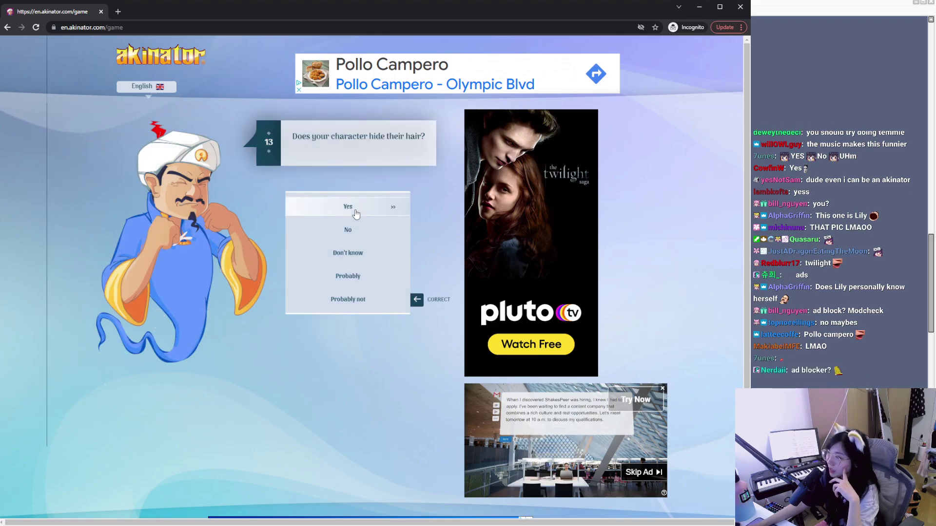
left_click(354, 231)
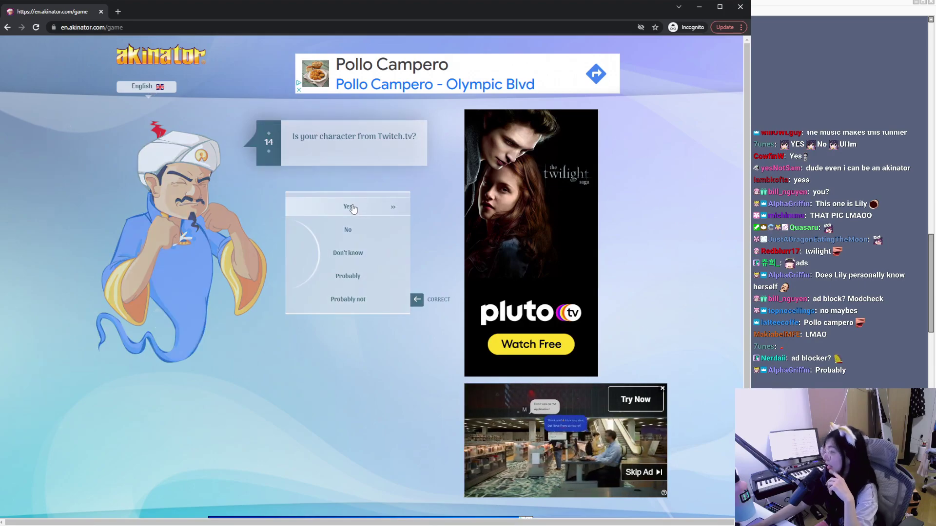
Step: Answer the Twitch, Asian, college, marriage and hack questions, confirming the character is in OfflineTV
left_click(355, 208)
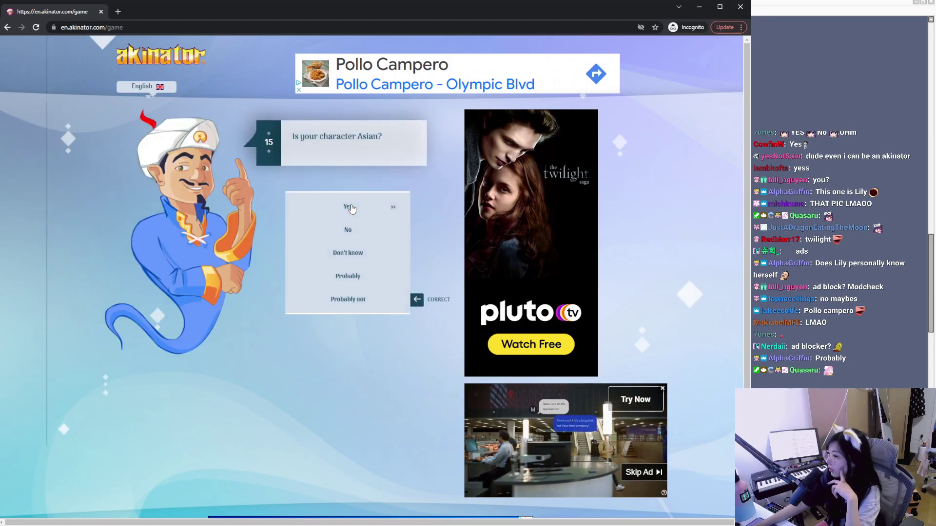
left_click(351, 208)
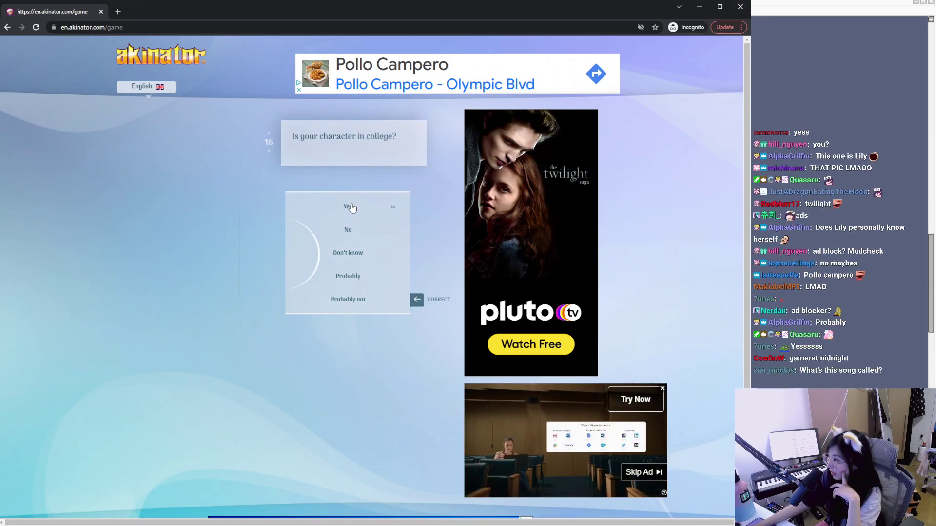
left_click(358, 231)
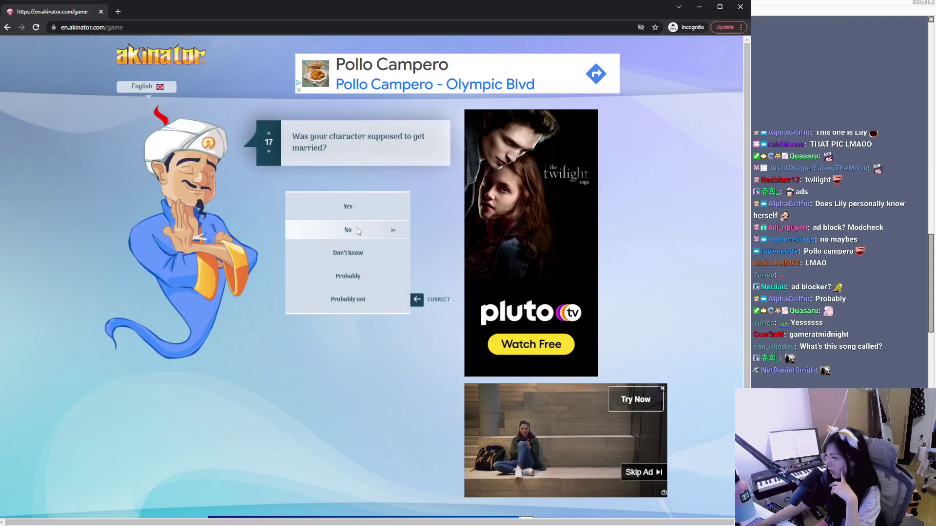
left_click(359, 232)
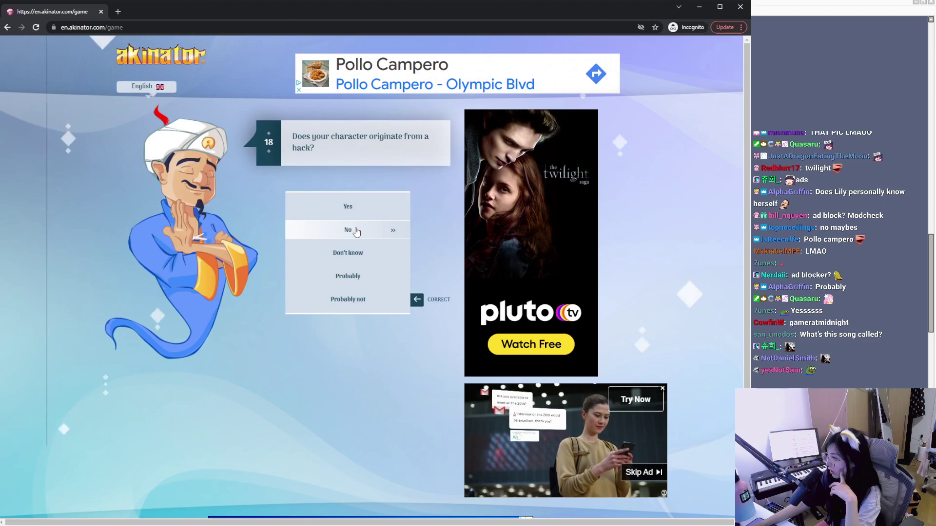
left_click(356, 231)
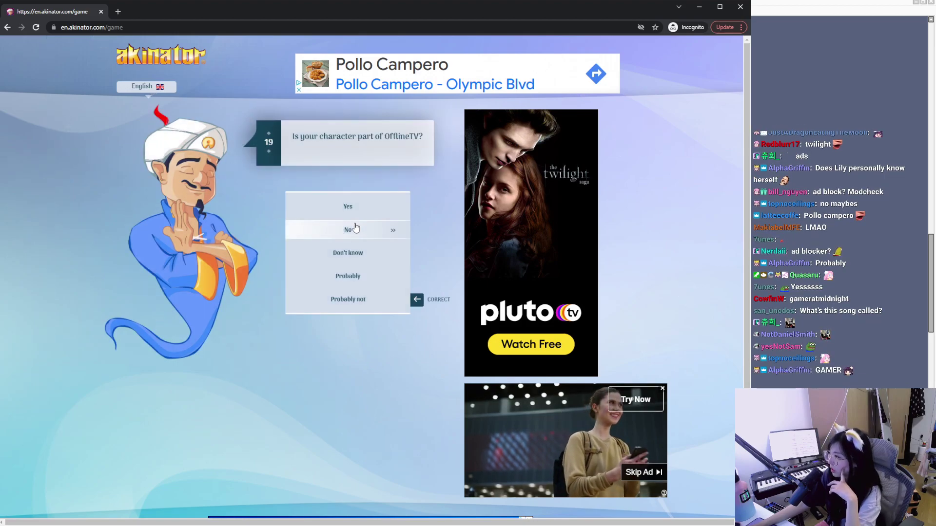
left_click(356, 211)
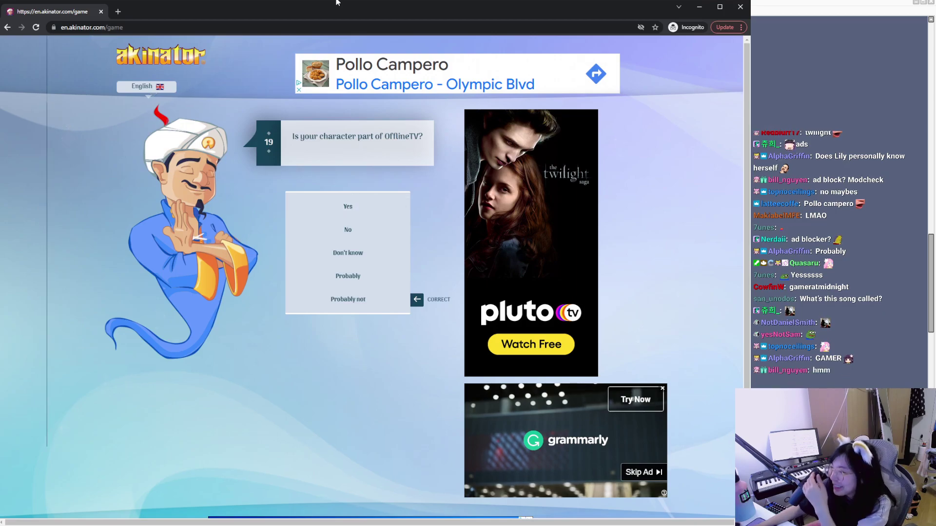
left_click(358, 209)
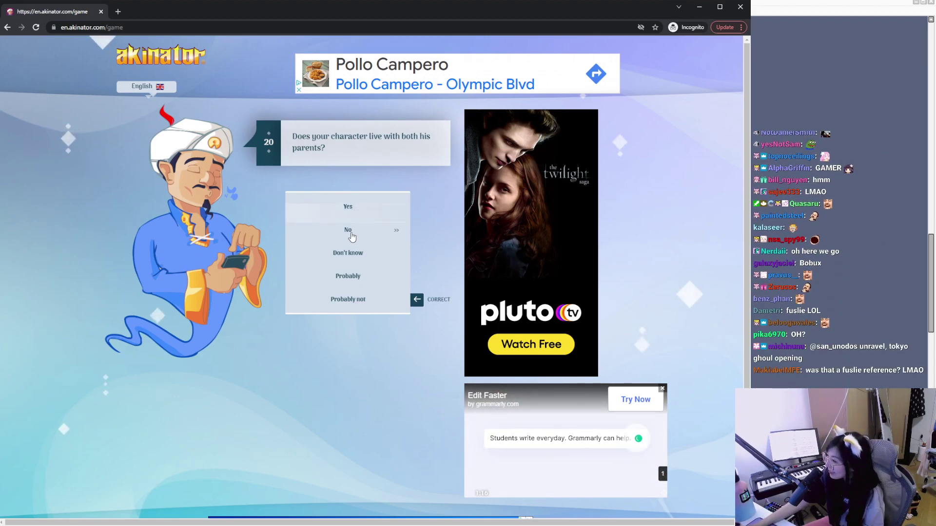
Step: Answer the parents, mobile games, insurance and headband questions, saying yes to drawing and piano
left_click(355, 230)
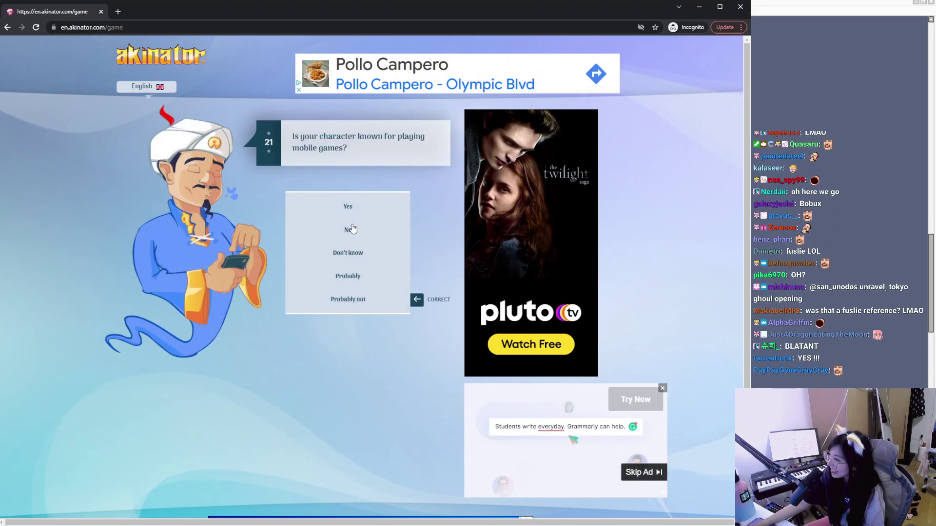
left_click(351, 231)
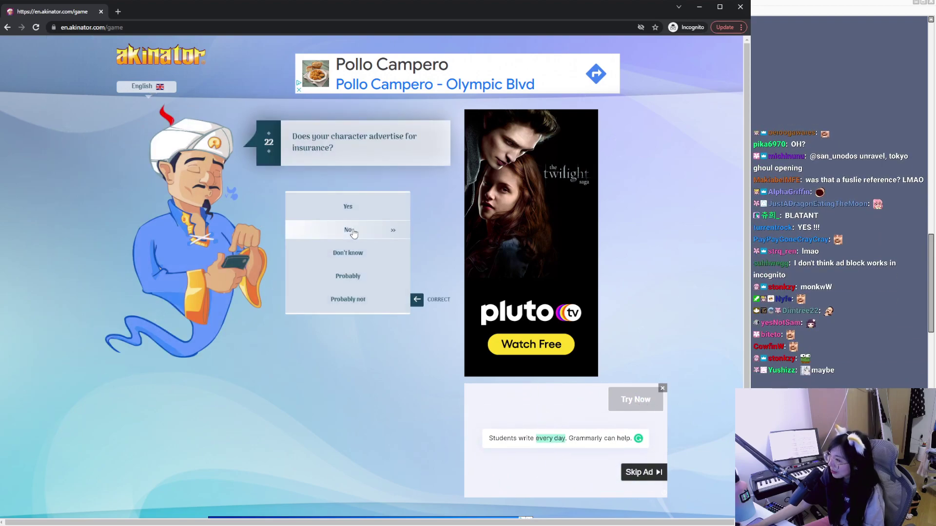
left_click(354, 233)
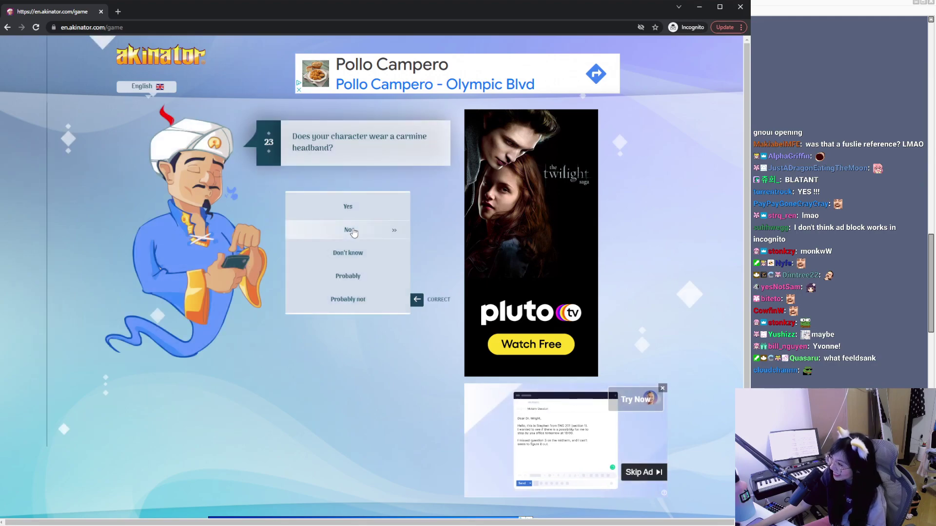
left_click(354, 231)
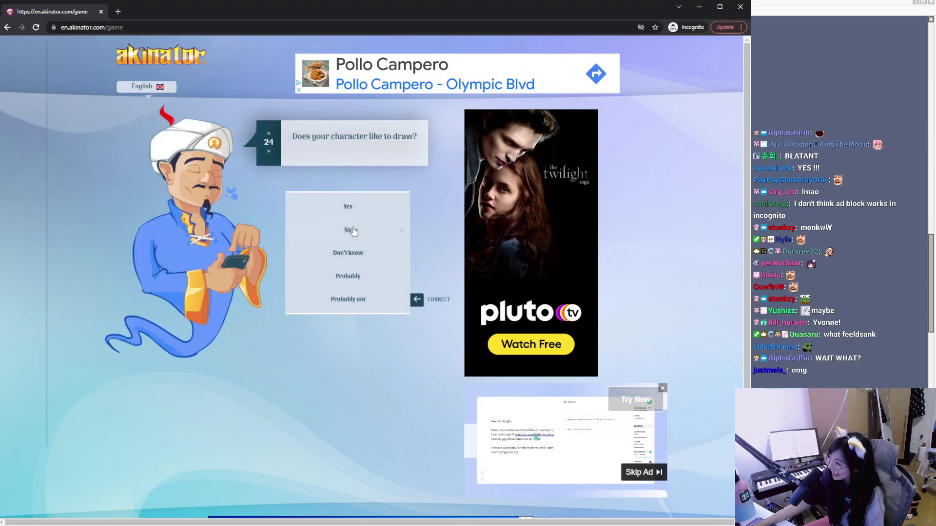
left_click(348, 208)
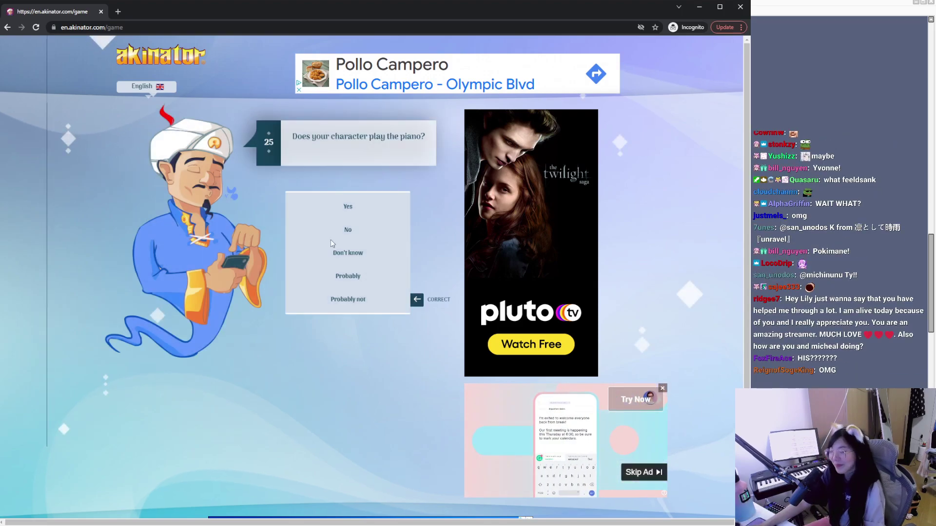
left_click(354, 206)
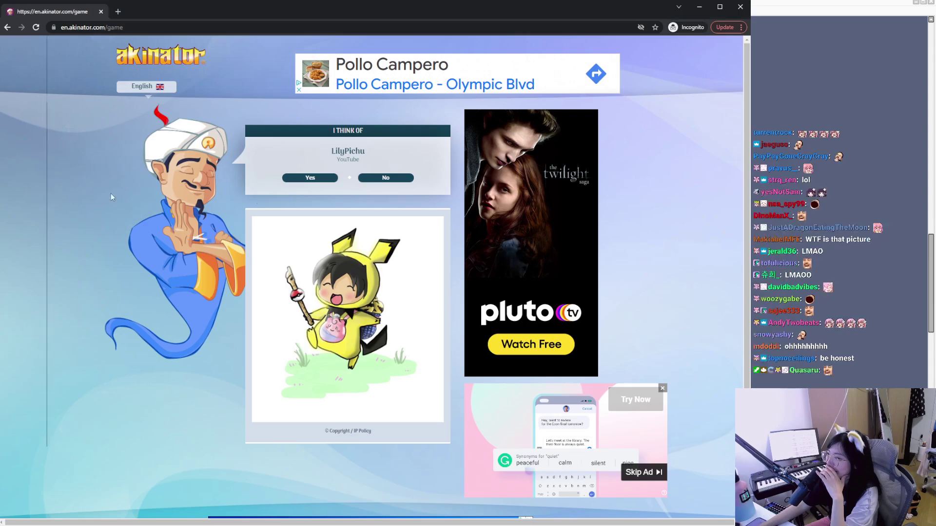
Step: Confirm the guess is correct and start a better-picture submission, citing that the new photo is better
left_click(332, 177)
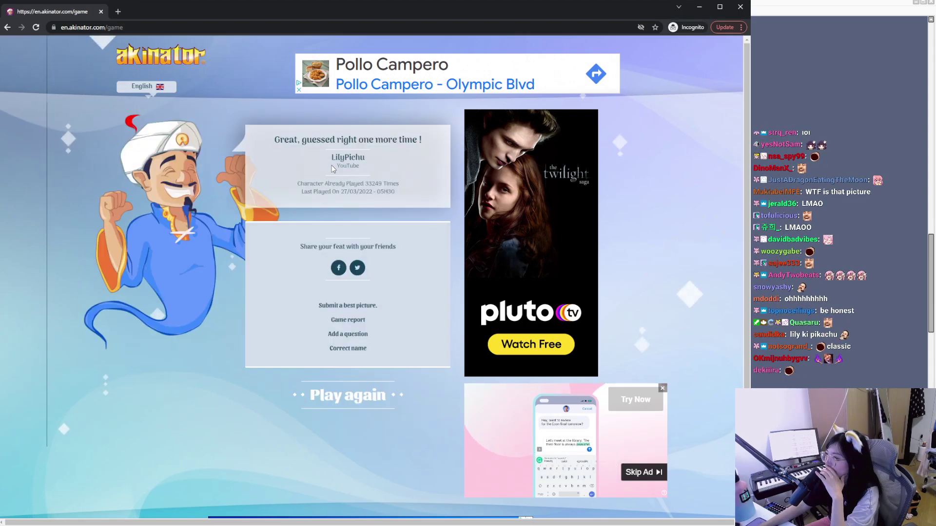
left_click(368, 306)
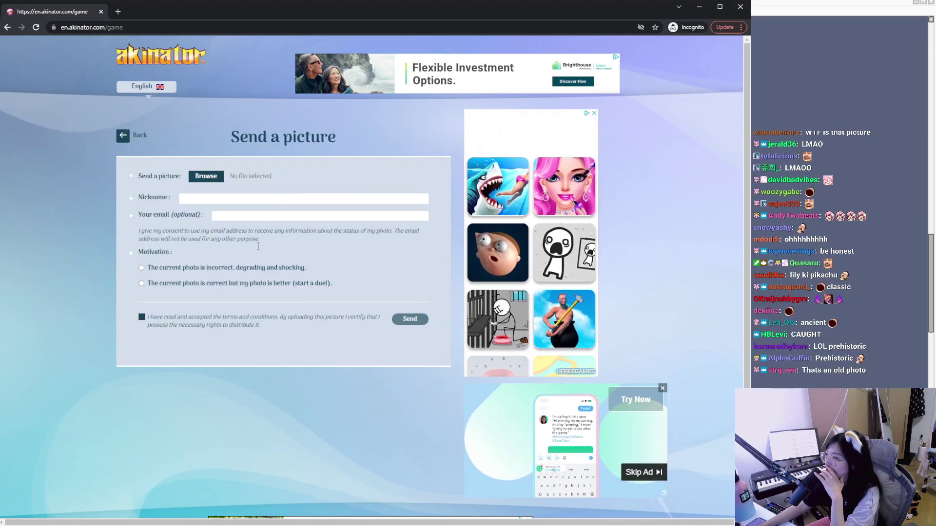
left_click(257, 285)
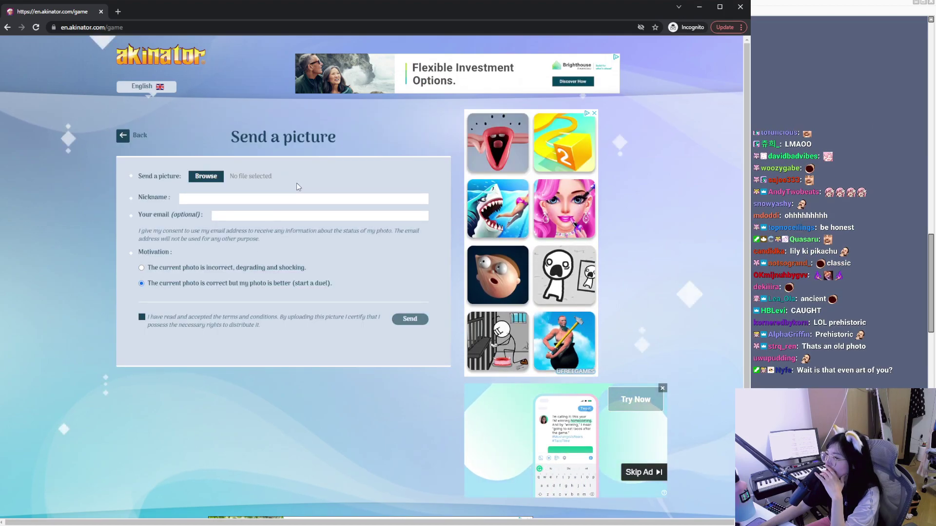
Step: Enter the character's nickname, attach profilepic.png, and send the picture submission
left_click(264, 200)
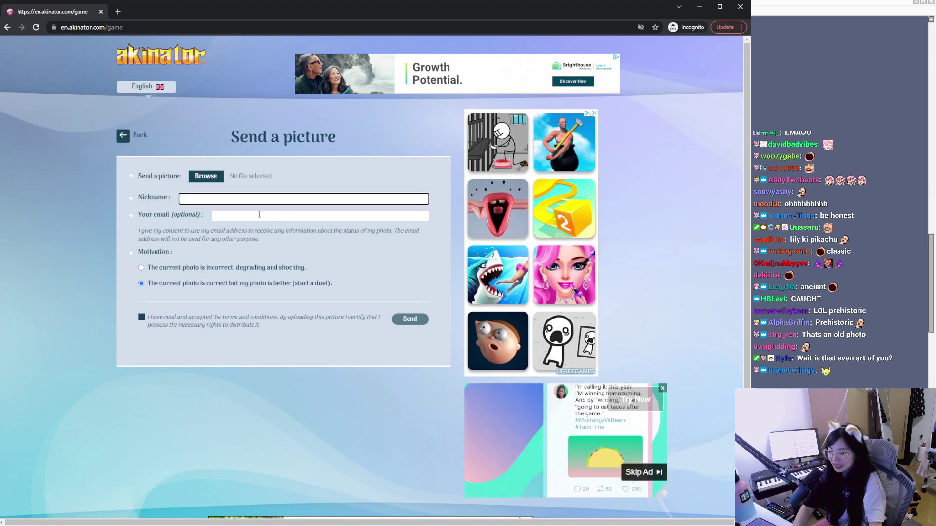
type("LilyPichu")
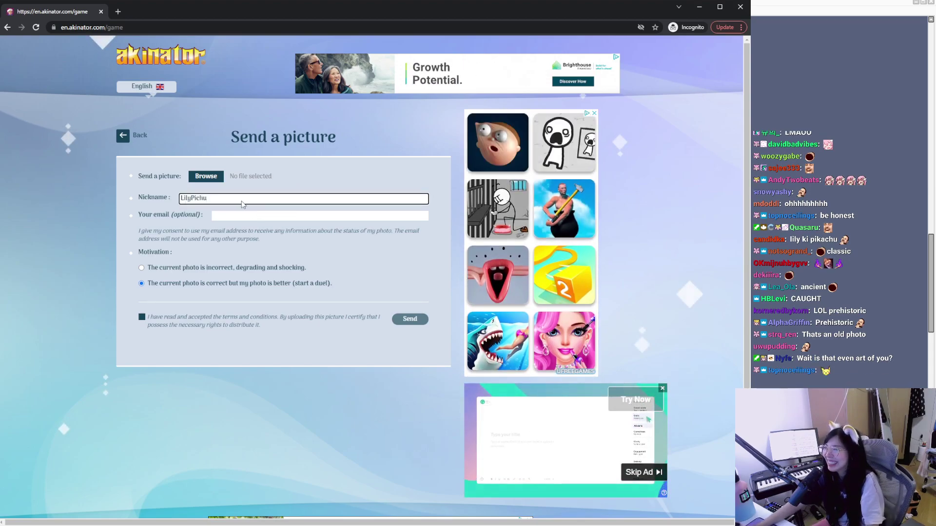
left_click(218, 180)
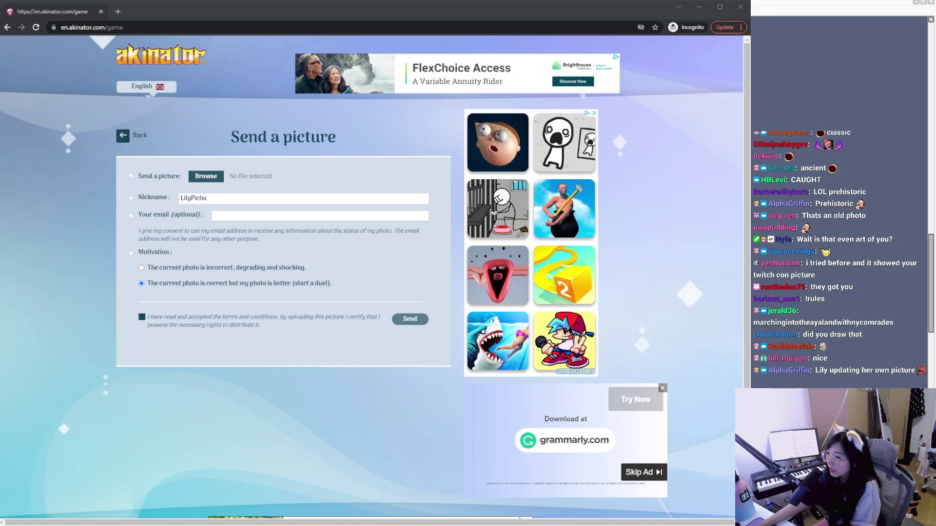
left_click(313, 415)
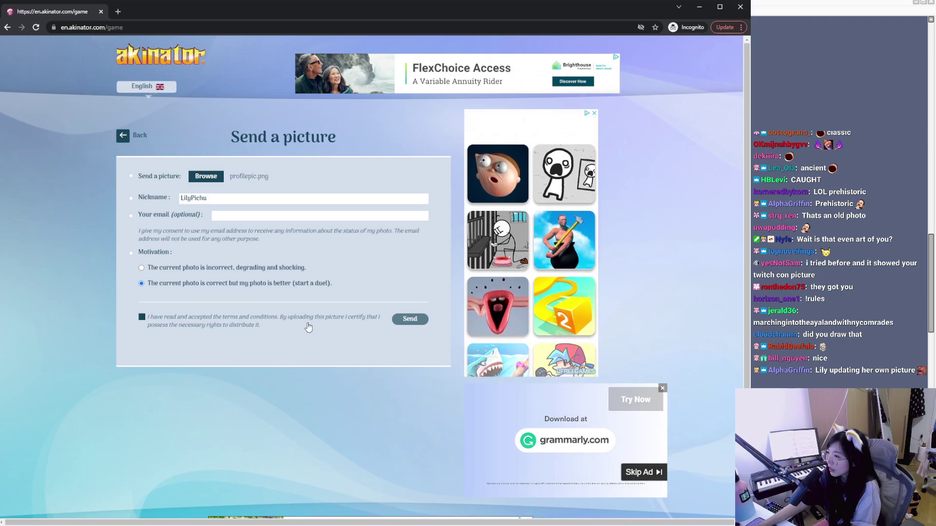
left_click(415, 324)
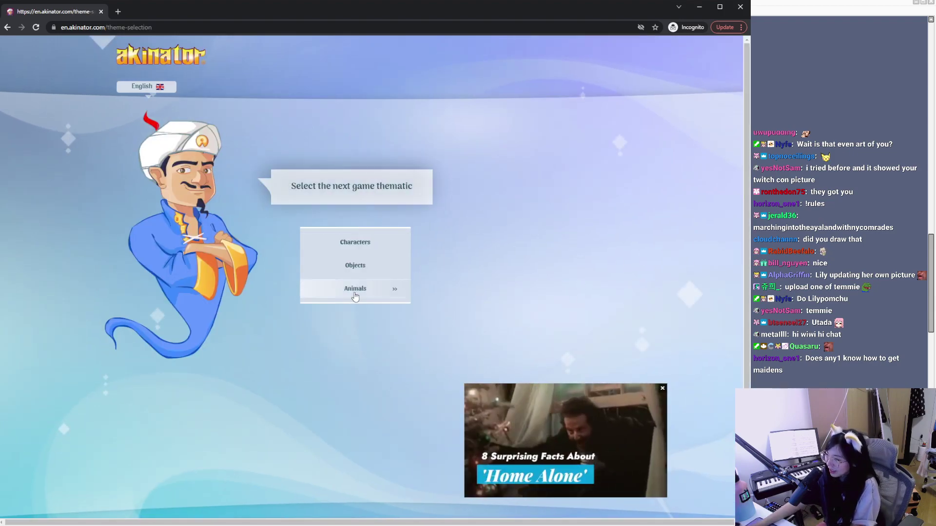
Step: Start an Animals game and answer: four legs, smaller than a human, barks, a pet, not a Chihuahua
left_click(331, 295)
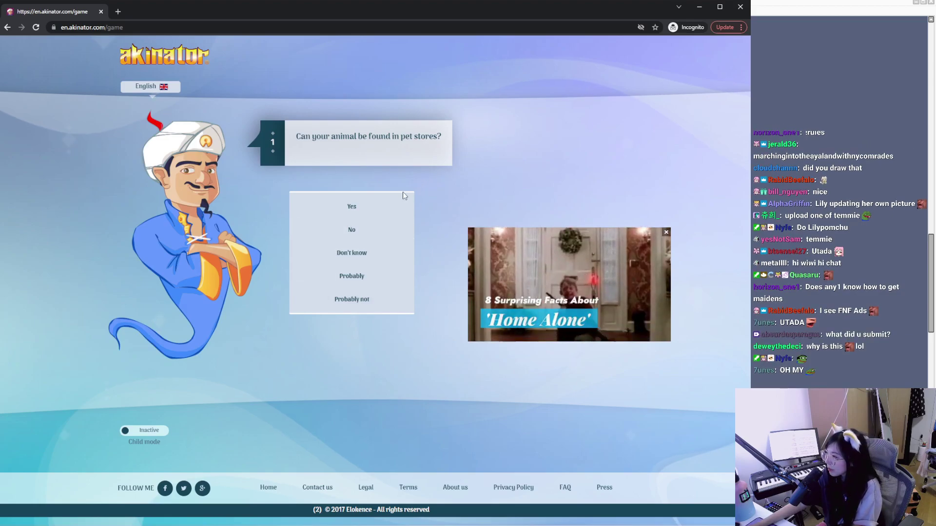
left_click(365, 234)
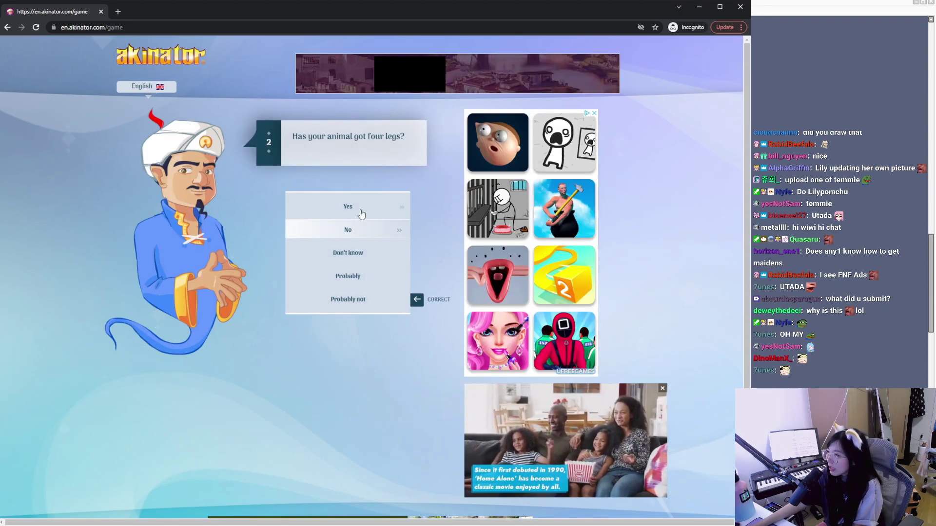
left_click(359, 209)
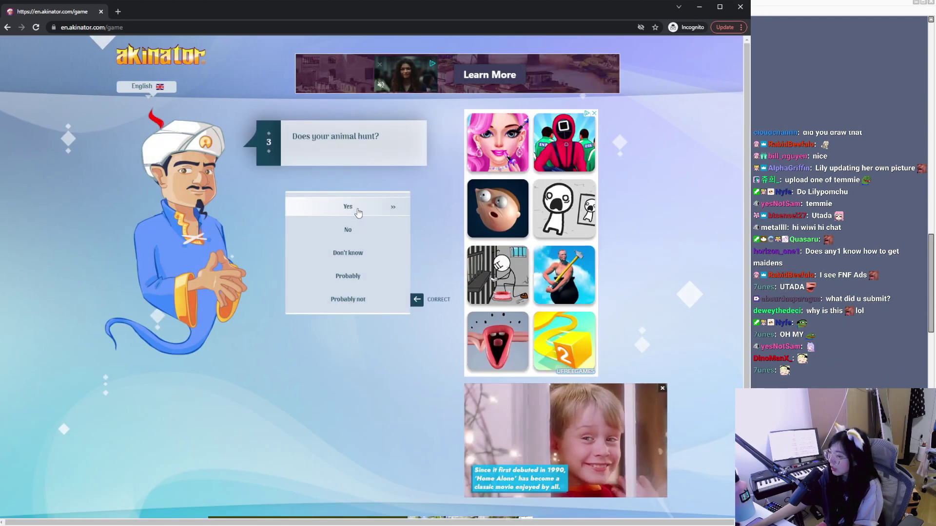
left_click(352, 229)
left_click(352, 207)
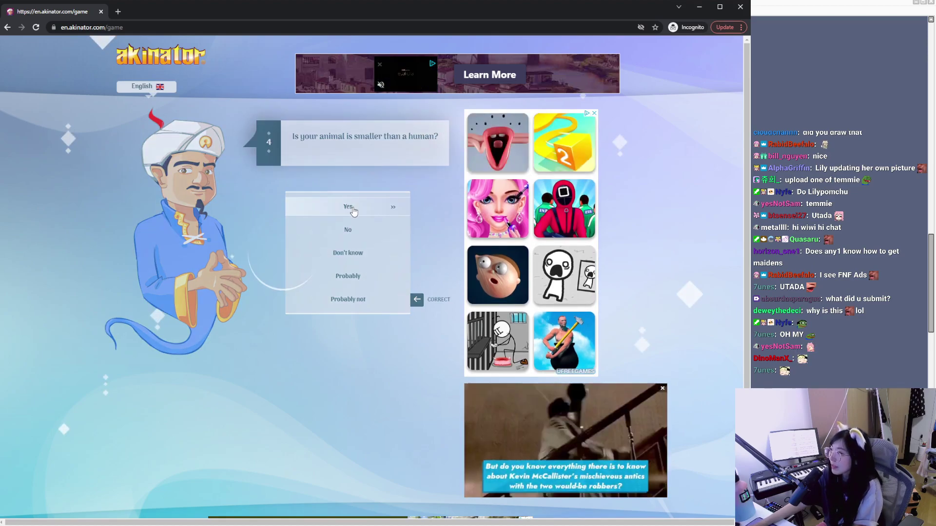
left_click(349, 231)
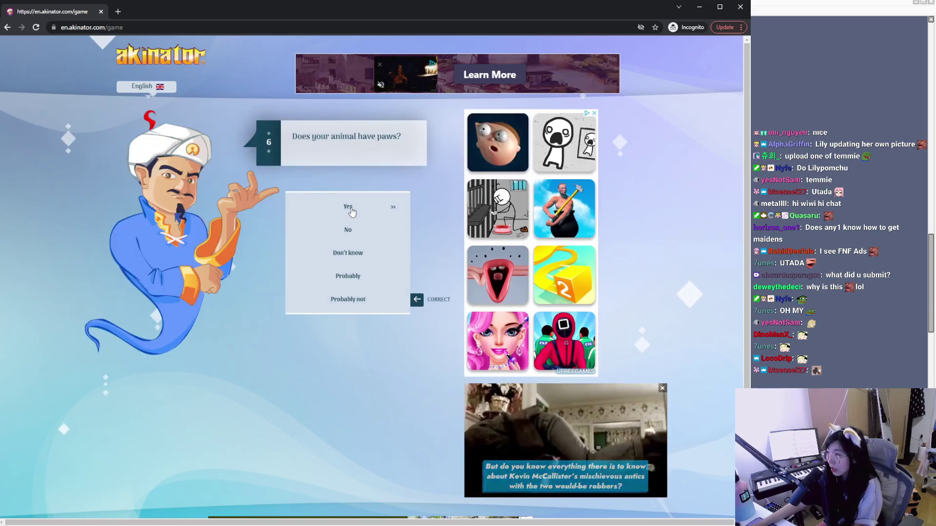
left_click(351, 209)
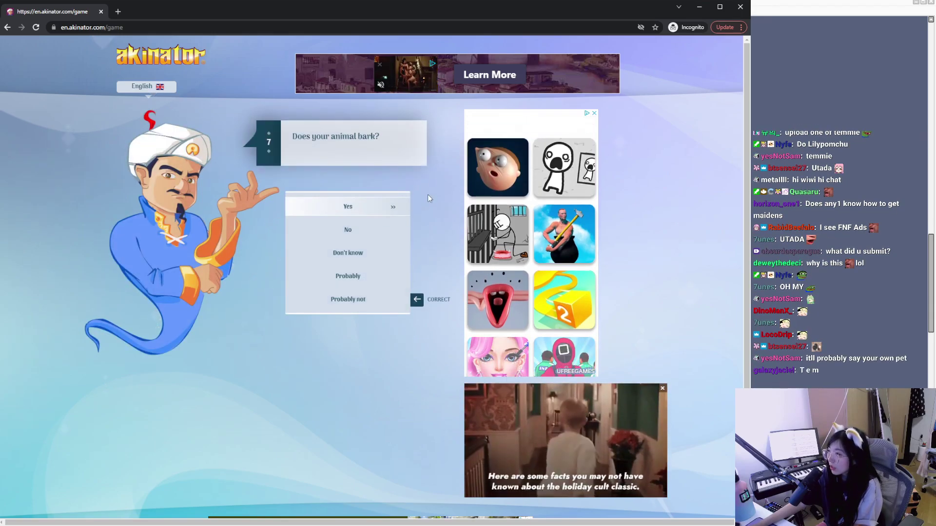
left_click(348, 208)
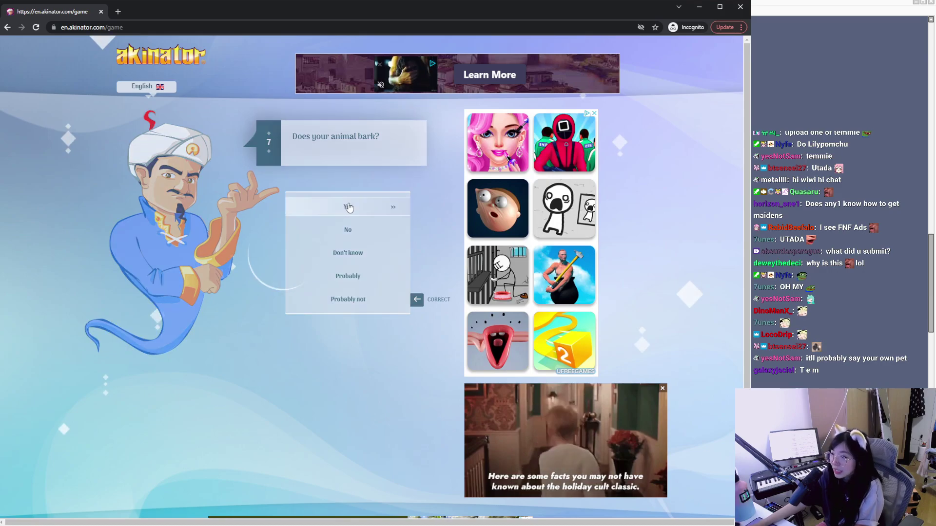
left_click(360, 209)
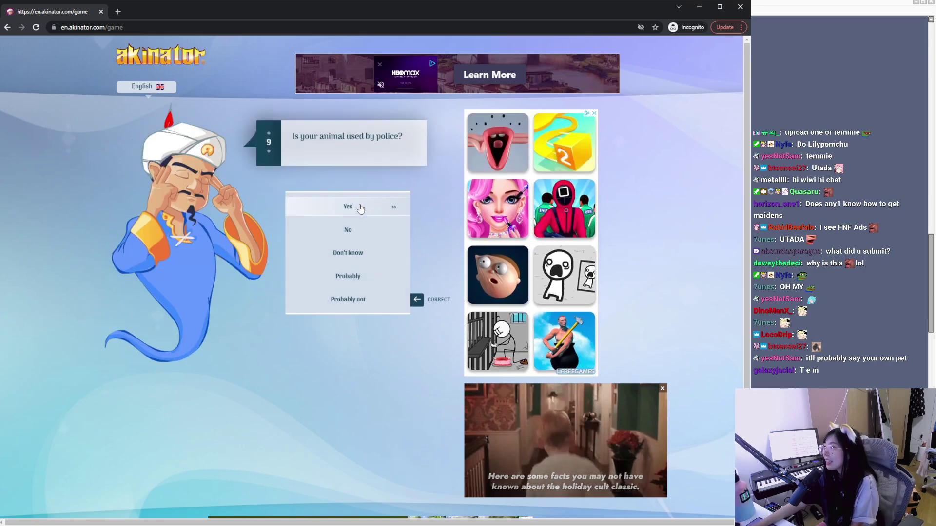
left_click(350, 231)
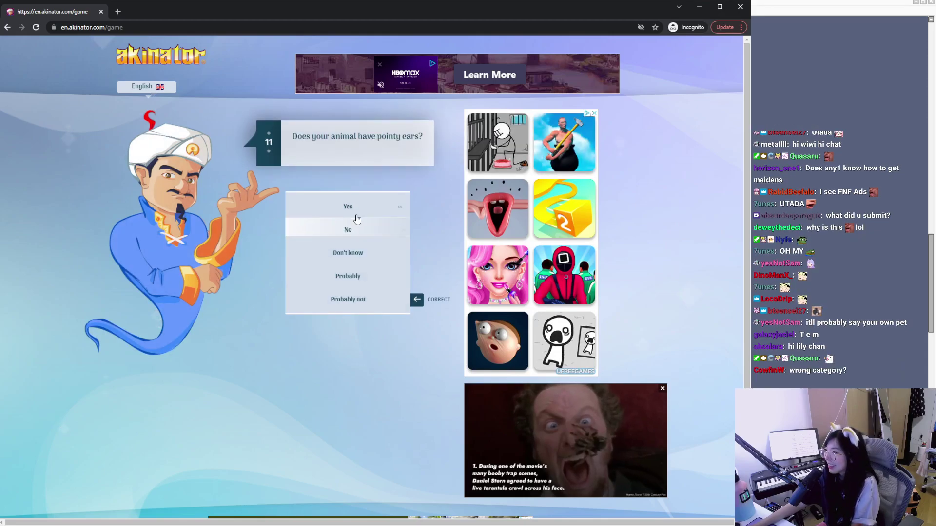
left_click(356, 209)
left_click(356, 211)
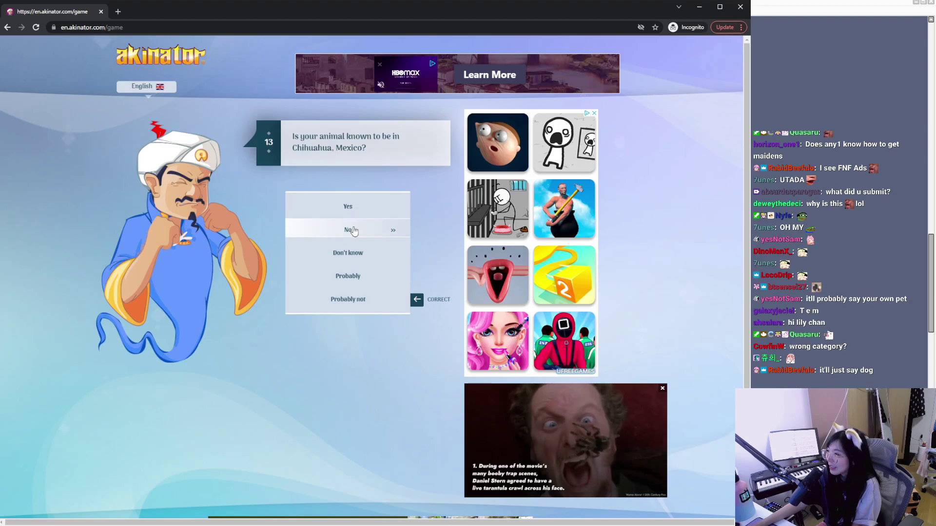
left_click(353, 230)
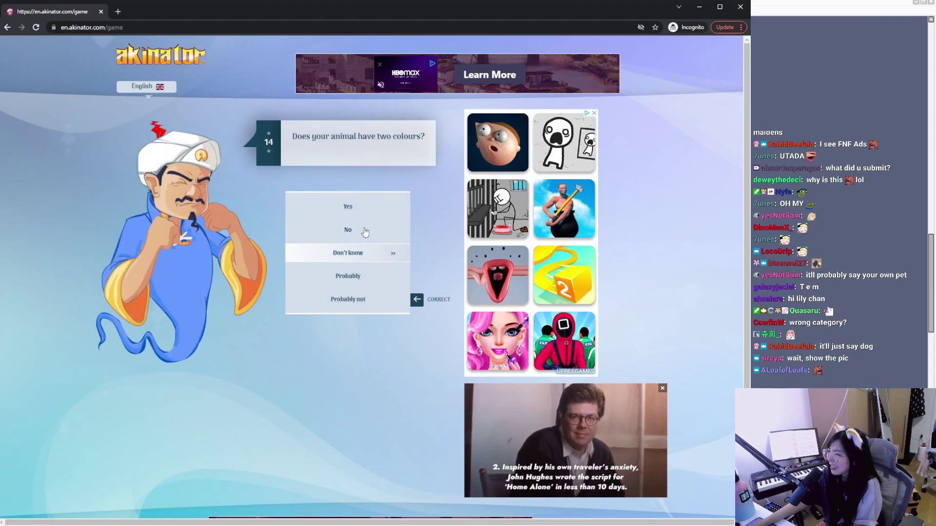
Step: Answer the rest: two colours, likes sleeping, not Scottish, and no to burrowing
left_click(356, 254)
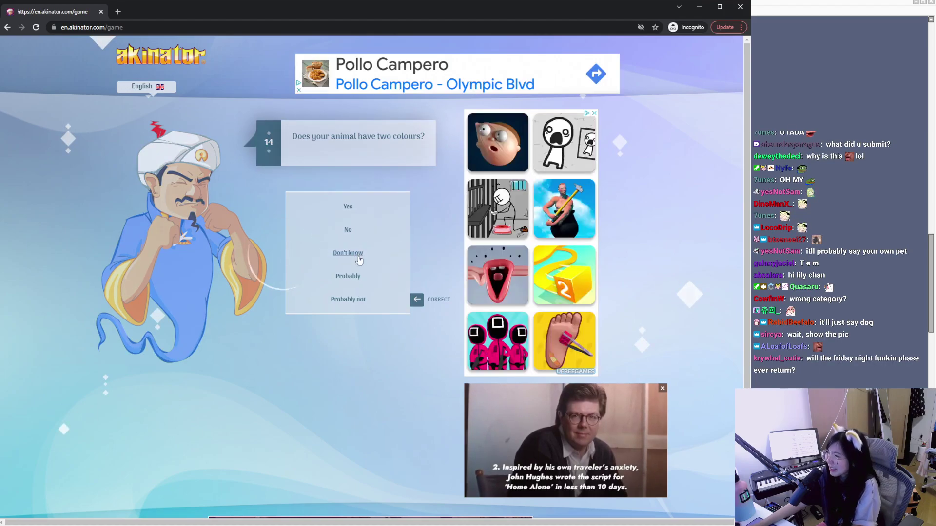
left_click(362, 212)
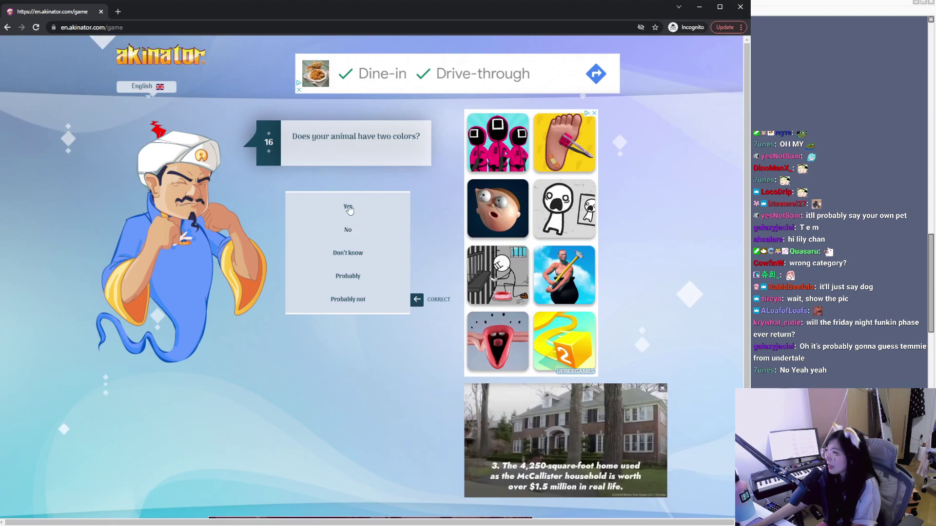
left_click(359, 255)
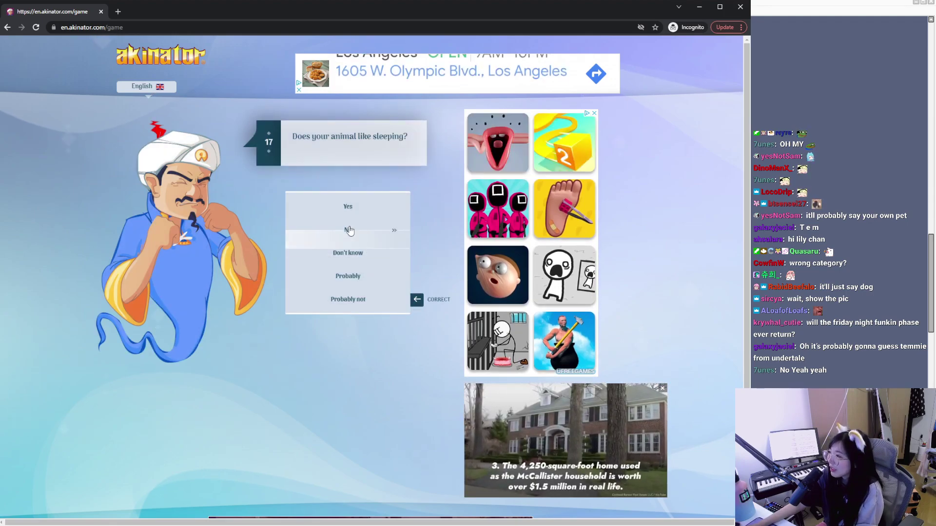
left_click(351, 213)
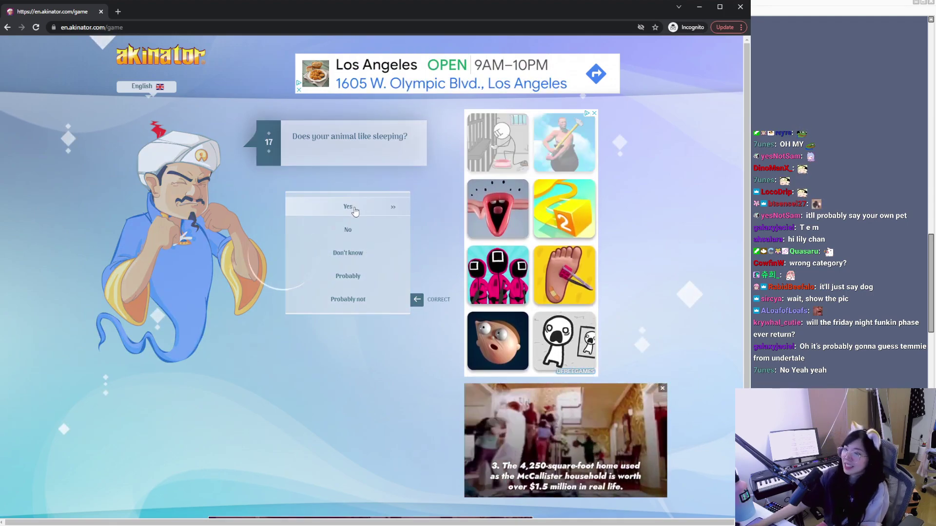
left_click(349, 231)
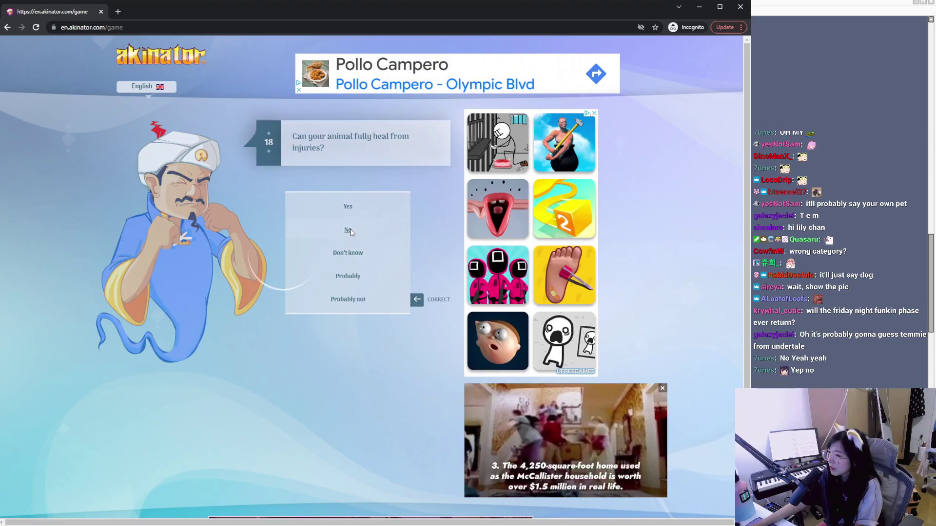
left_click(356, 209)
left_click(350, 229)
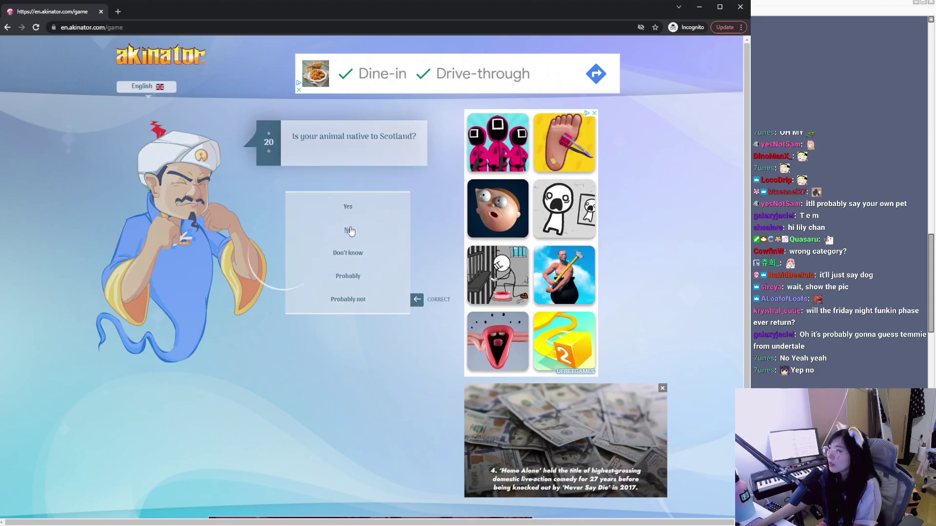
left_click(350, 226)
left_click(357, 233)
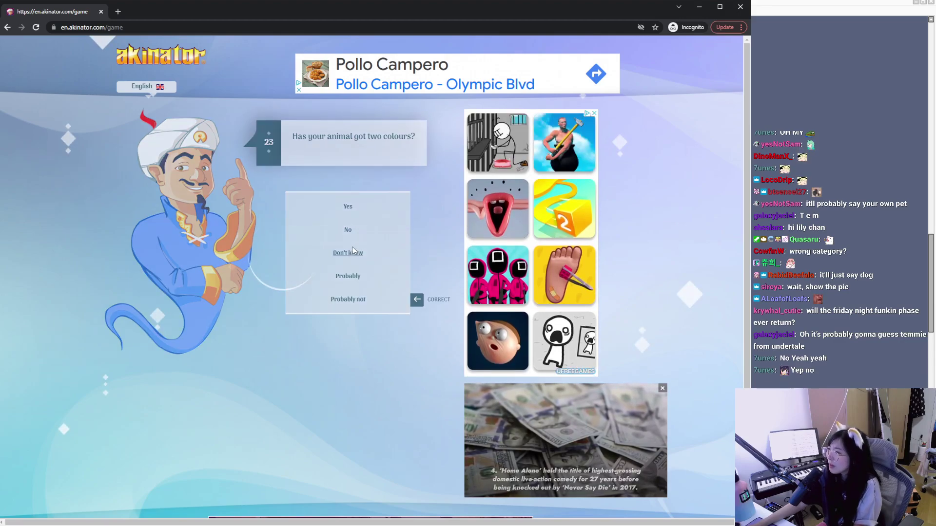
left_click(353, 247)
left_click(360, 209)
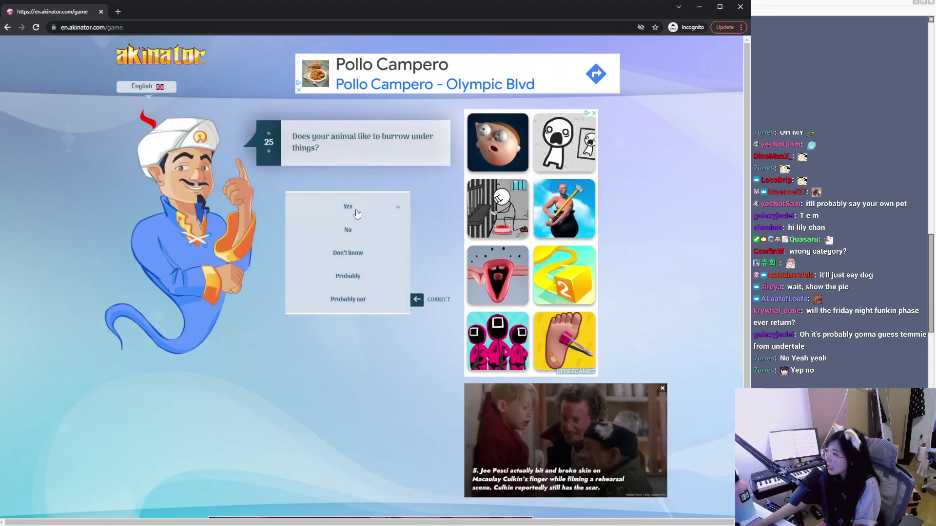
left_click(356, 232)
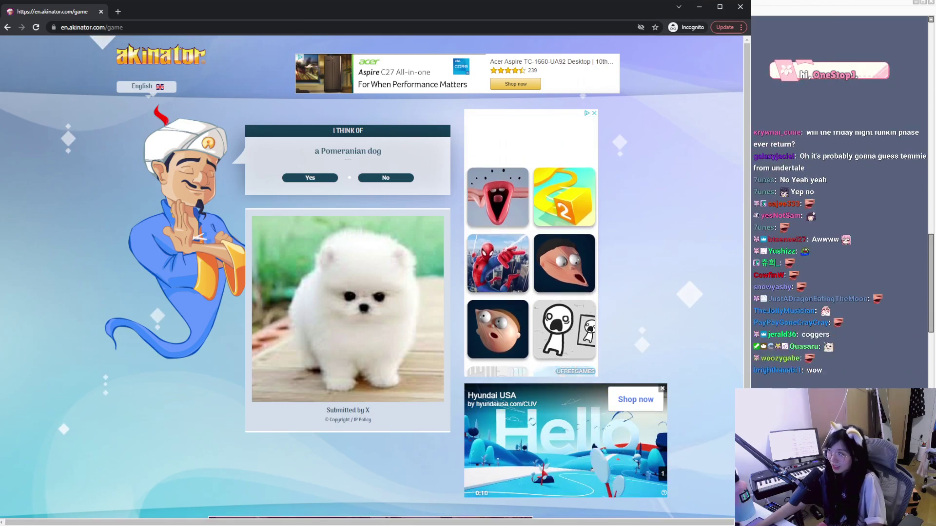
Step: Leave the Pomeranian dog guess unanswered and go back to the Akinator home page
left_click(310, 178)
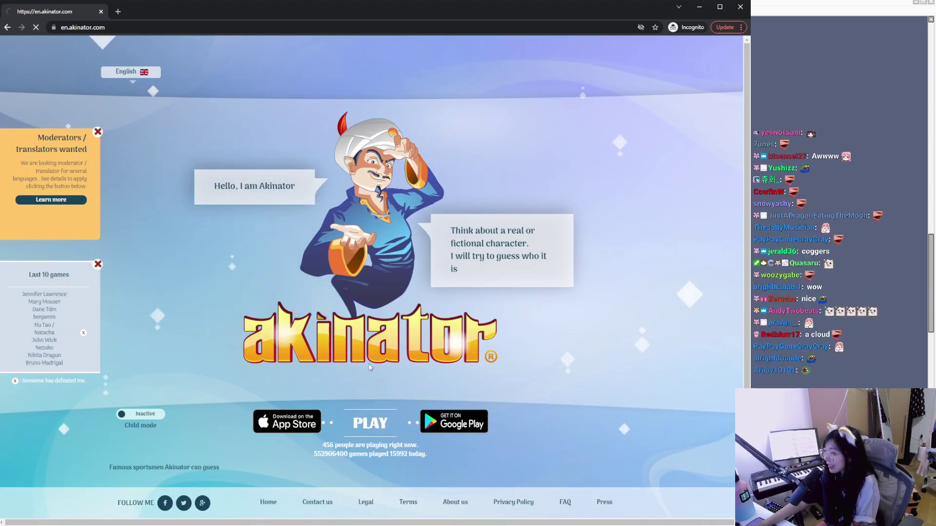
Step: Start a new game, reloading and restarting from the home page, then pick the Characters theme
left_click(371, 423)
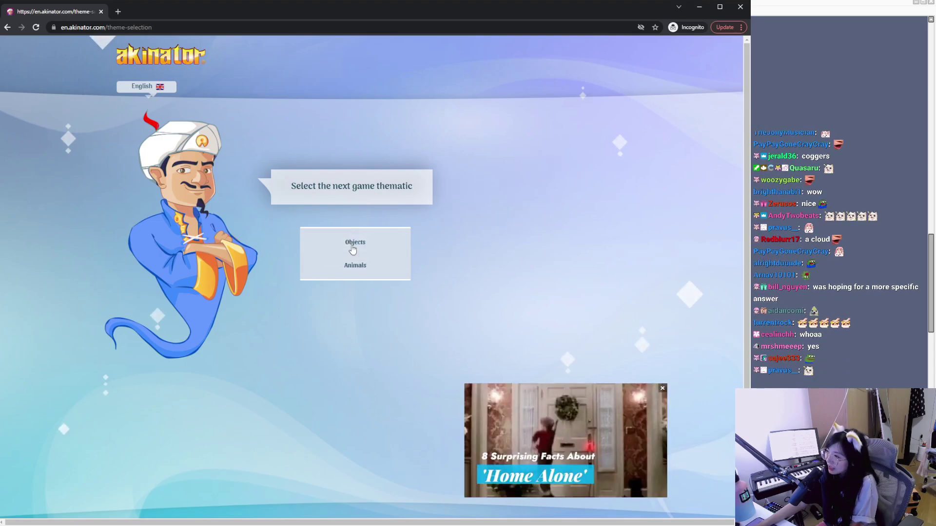
scroll(349, 312, "down", 3)
scroll(355, 288, "up", 3)
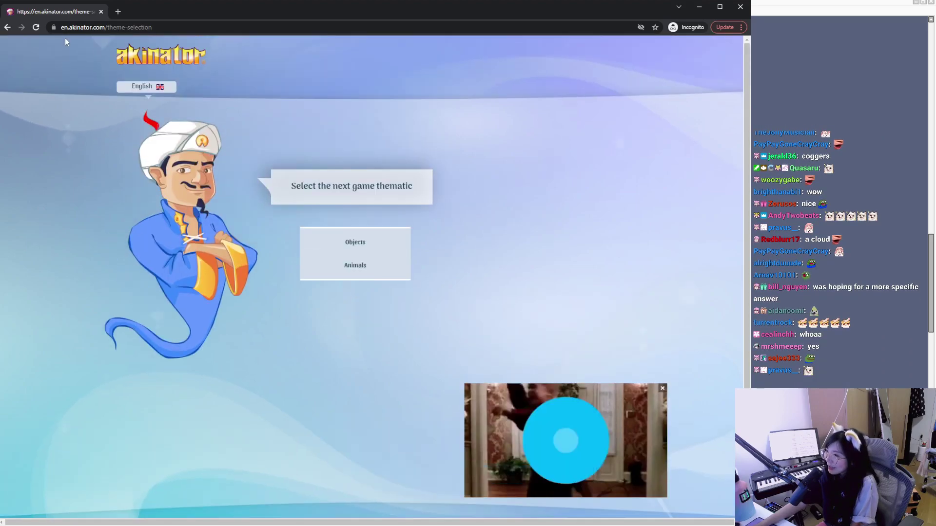
left_click(35, 27)
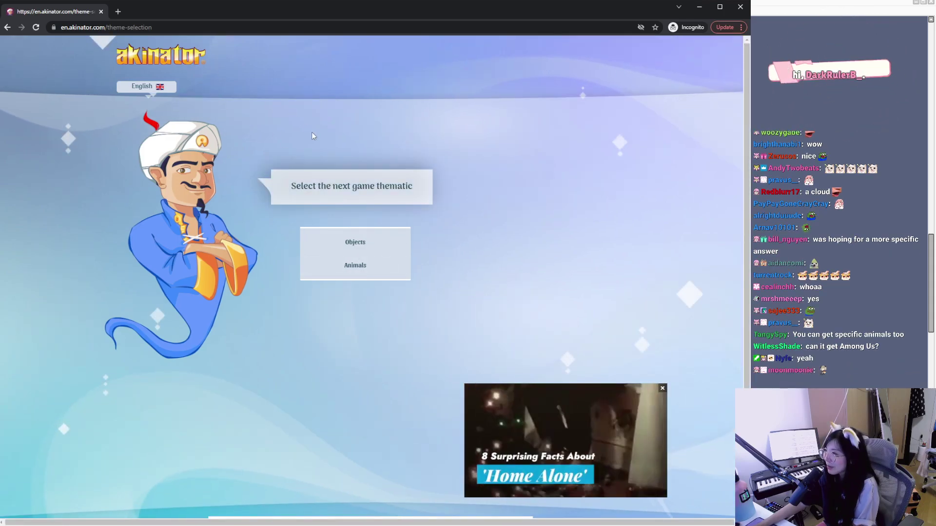
left_click(360, 244)
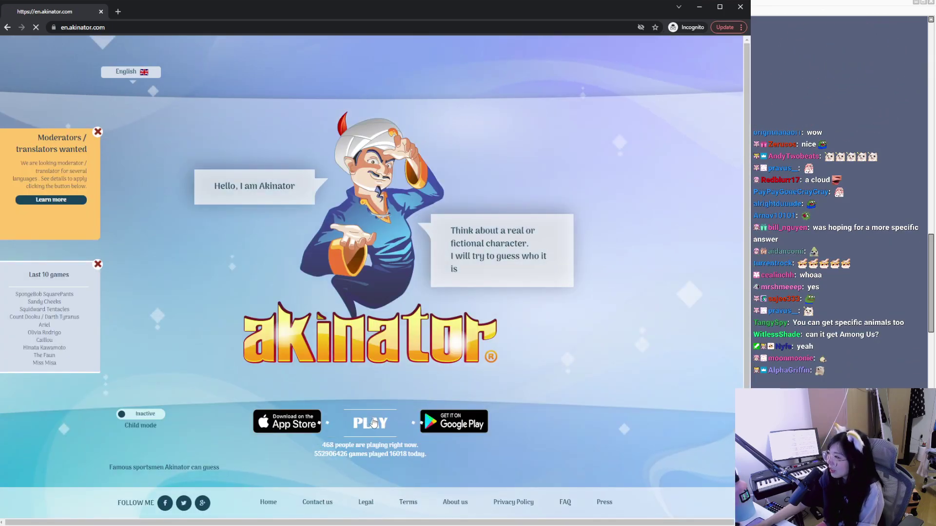
left_click(374, 409)
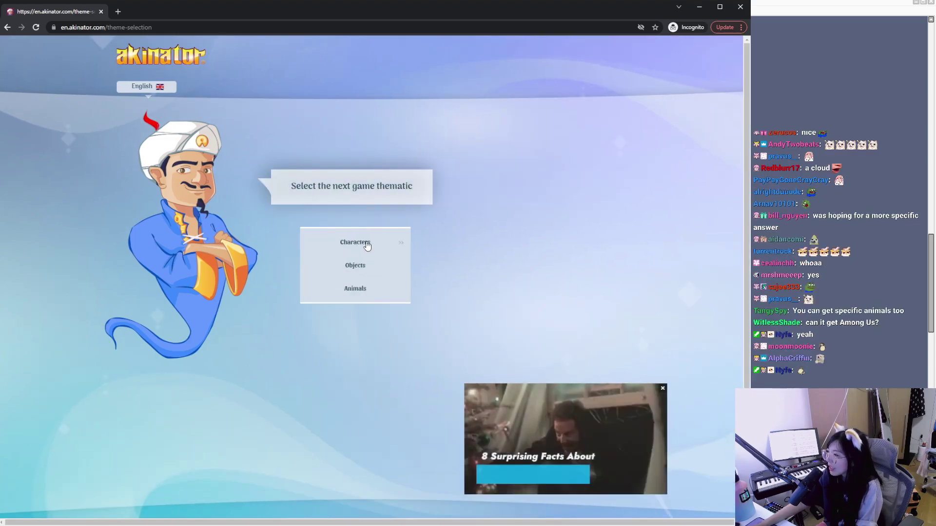
left_click(367, 244)
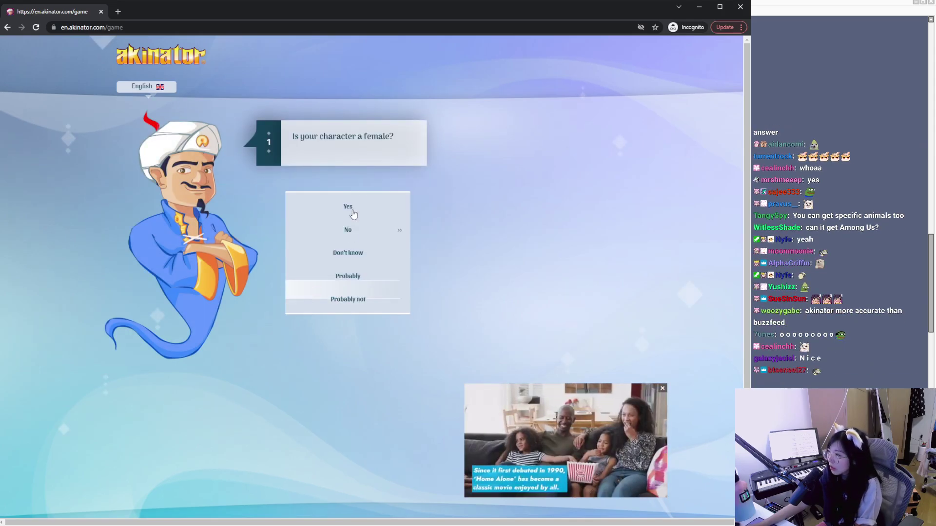
Step: Answer that the character is a female, fictional video-game character who isn't from Disney, anime or horror
left_click(348, 207)
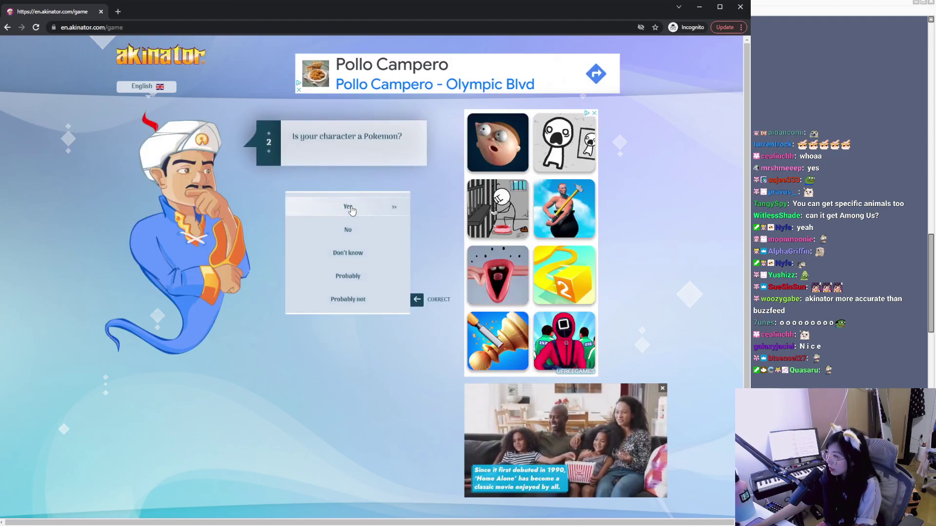
left_click(356, 229)
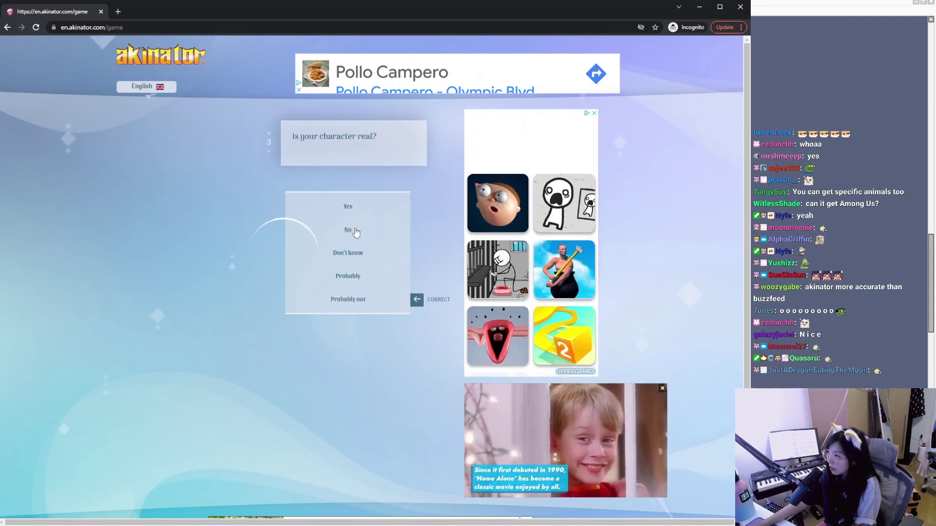
left_click(351, 228)
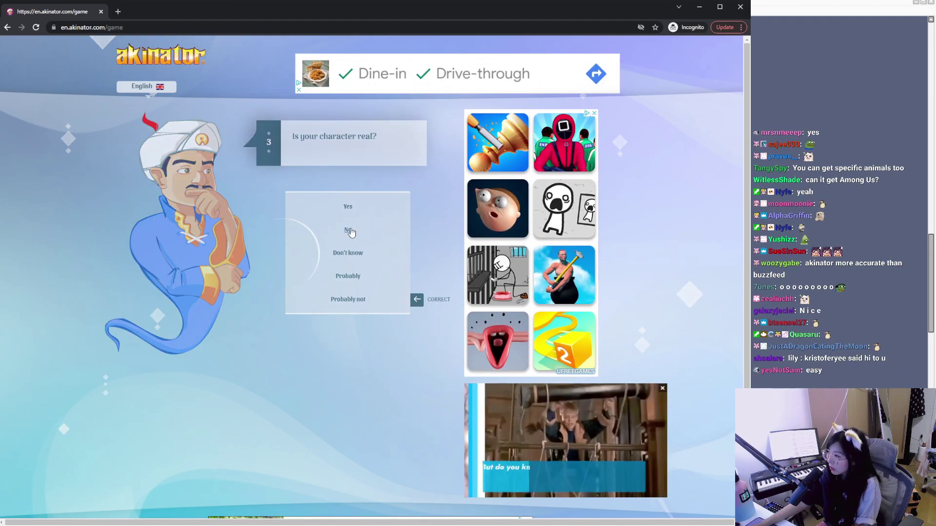
left_click(349, 230)
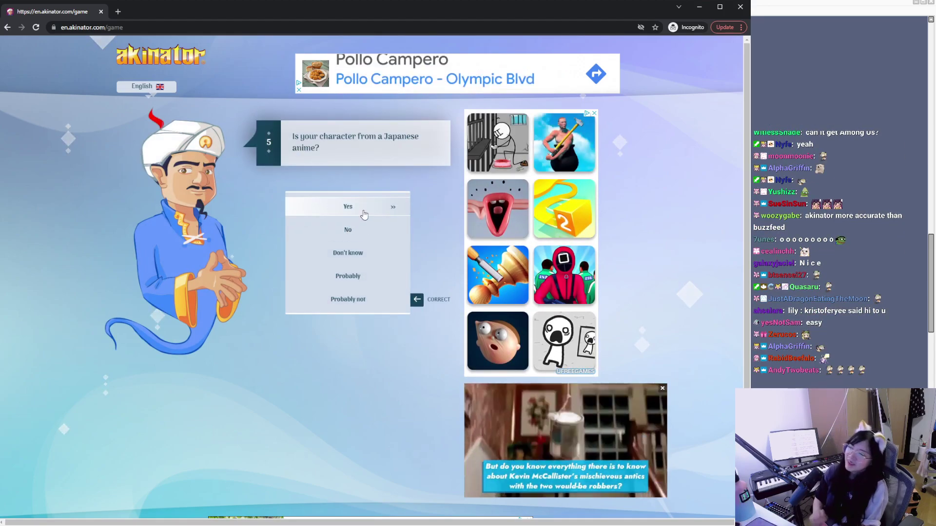
left_click(338, 231)
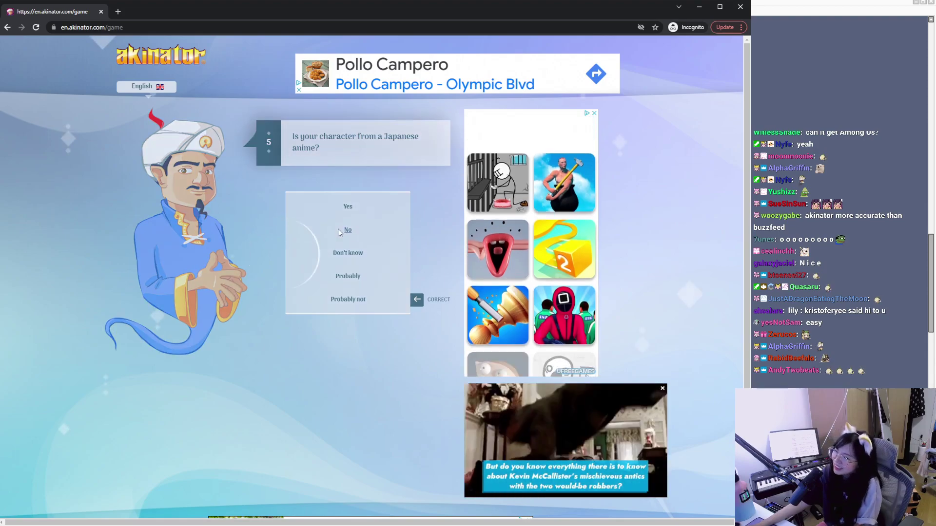
left_click(350, 208)
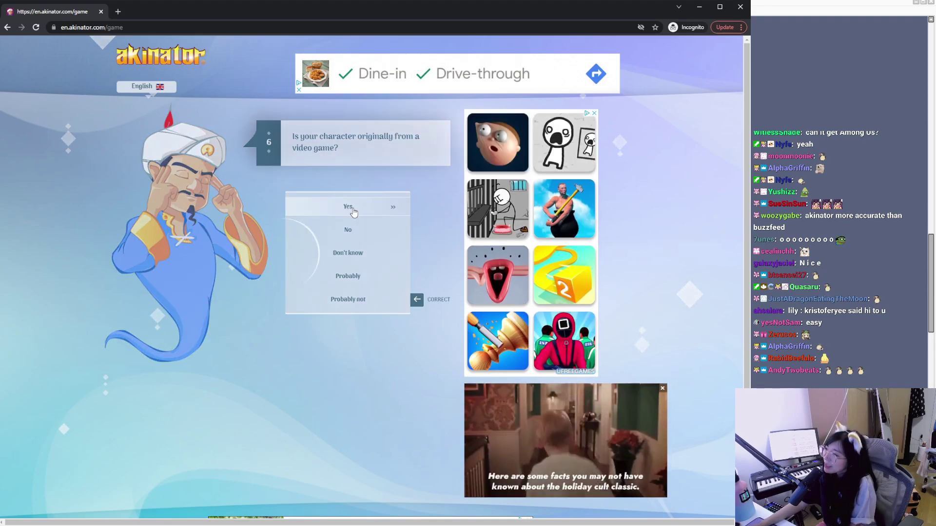
left_click(347, 233)
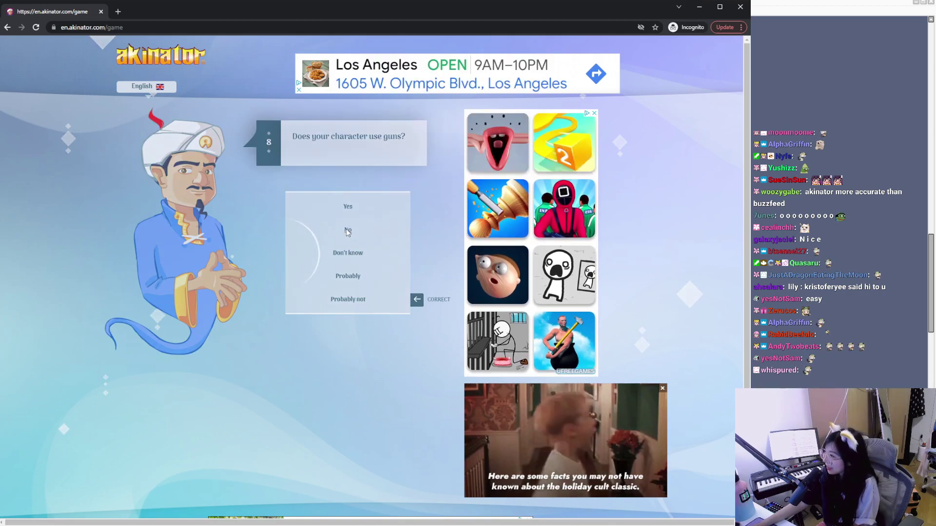
left_click(347, 232)
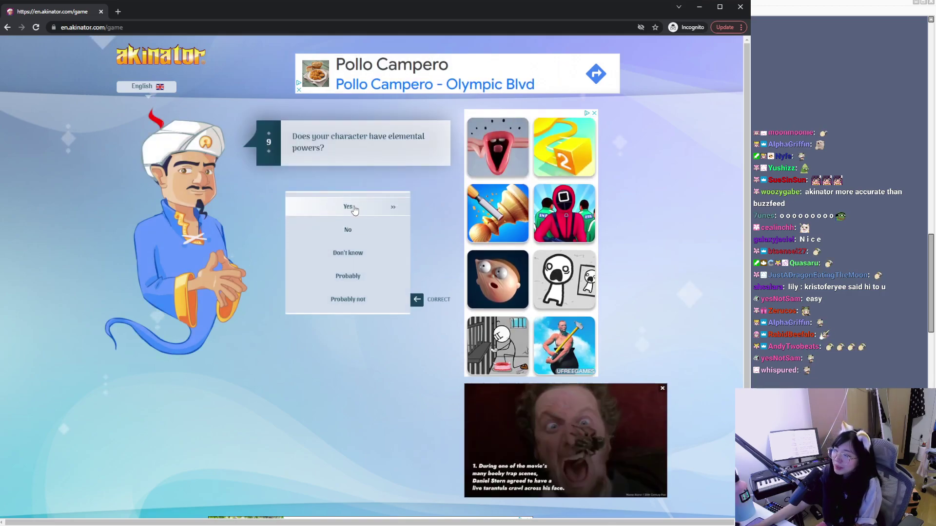
Step: Answer yes to elemental powers, no to electricity, fire, ice, water and Geo, and yes to a hood
left_click(354, 209)
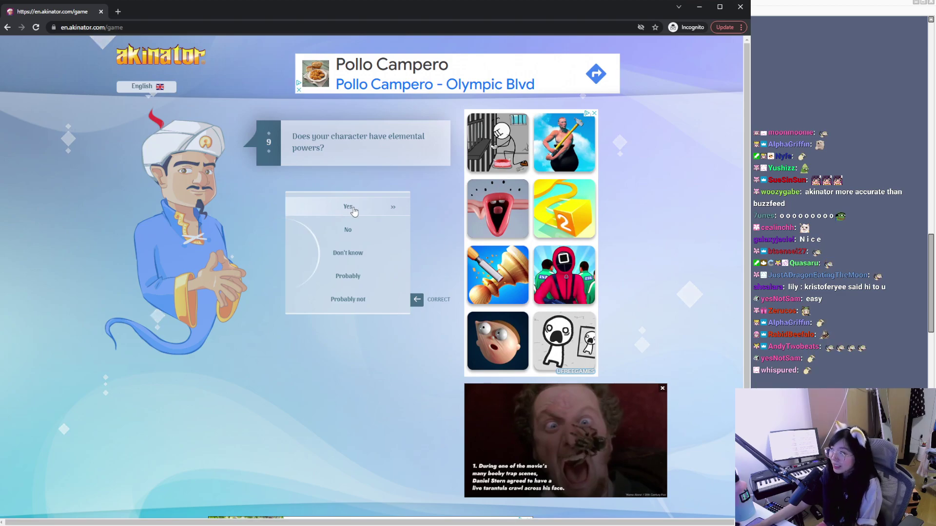
left_click(352, 231)
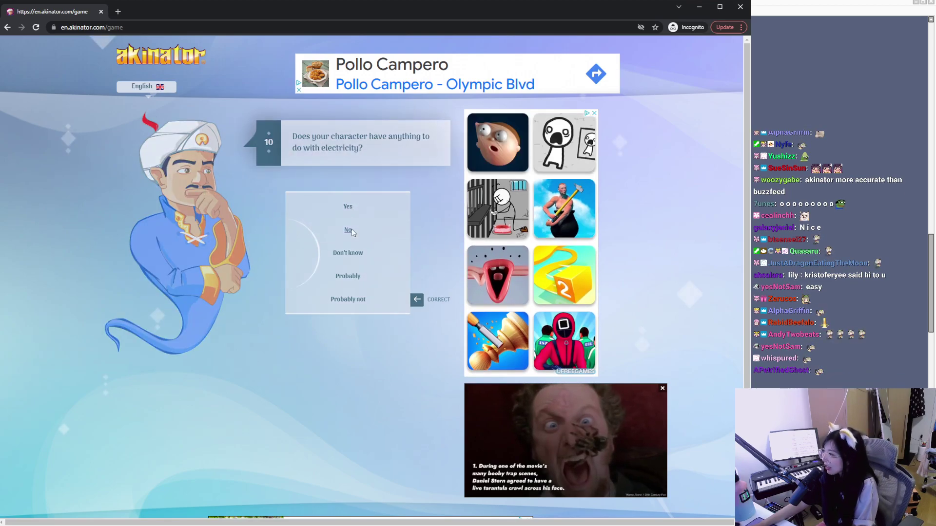
left_click(352, 232)
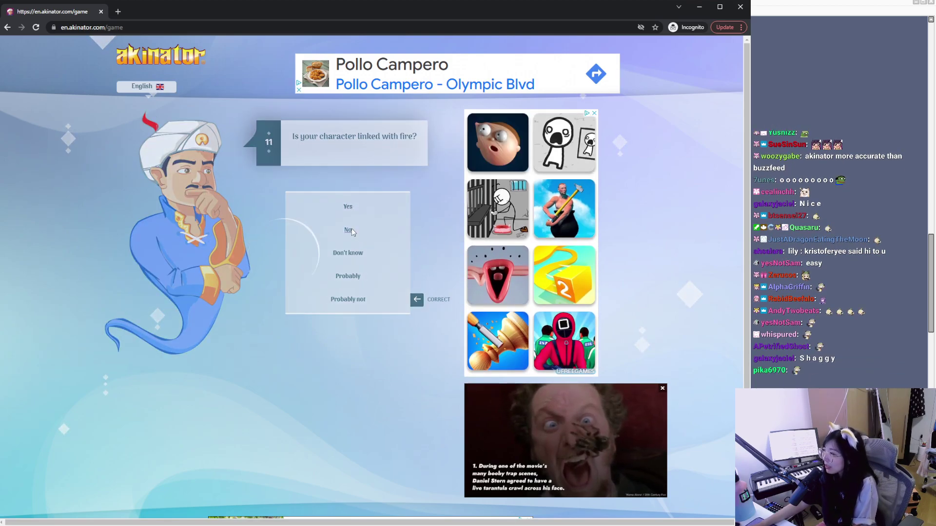
left_click(351, 230)
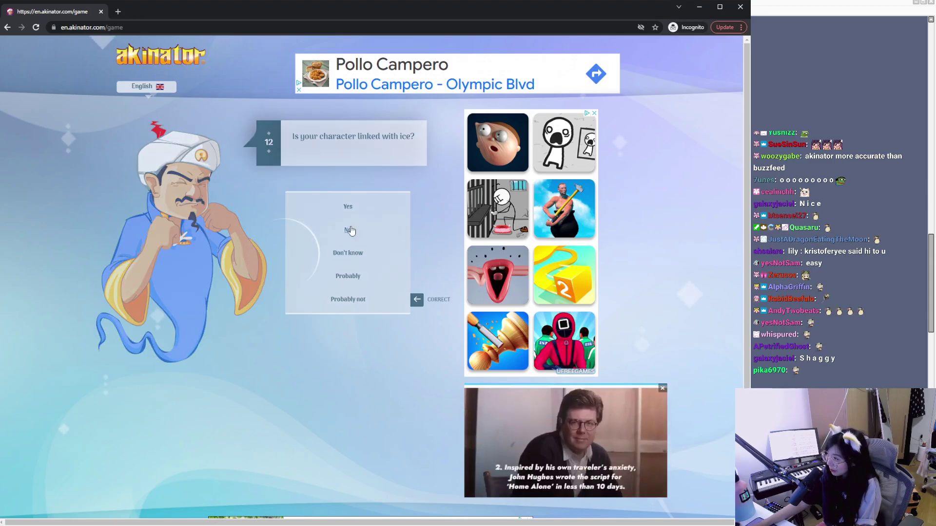
left_click(350, 230)
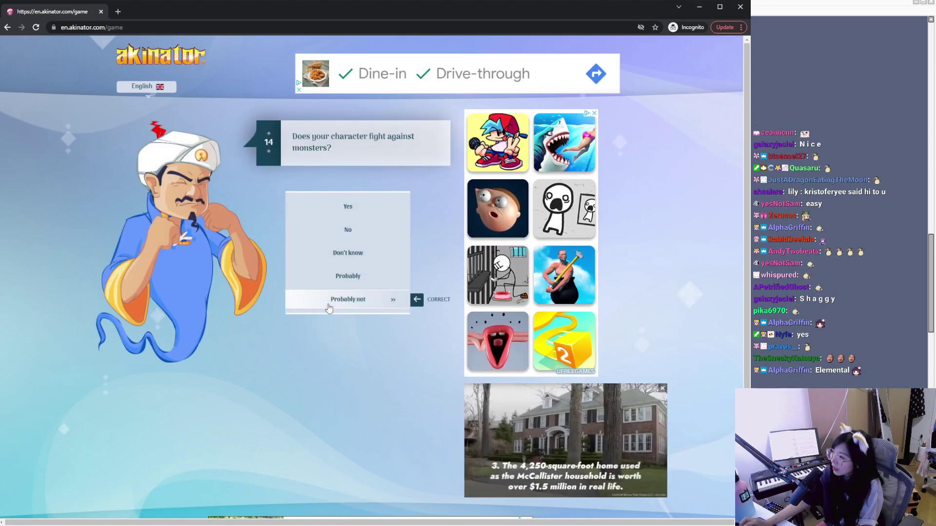
left_click(349, 208)
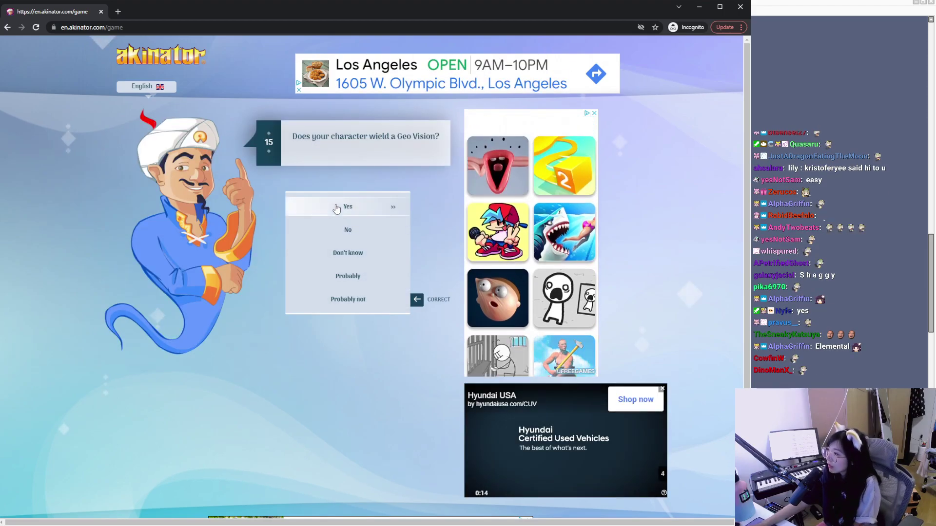
left_click(348, 234)
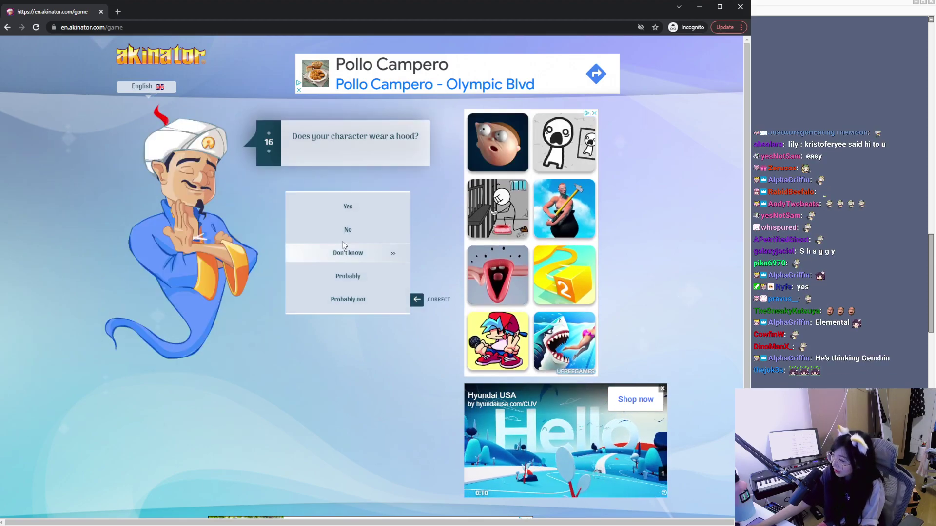
left_click(355, 207)
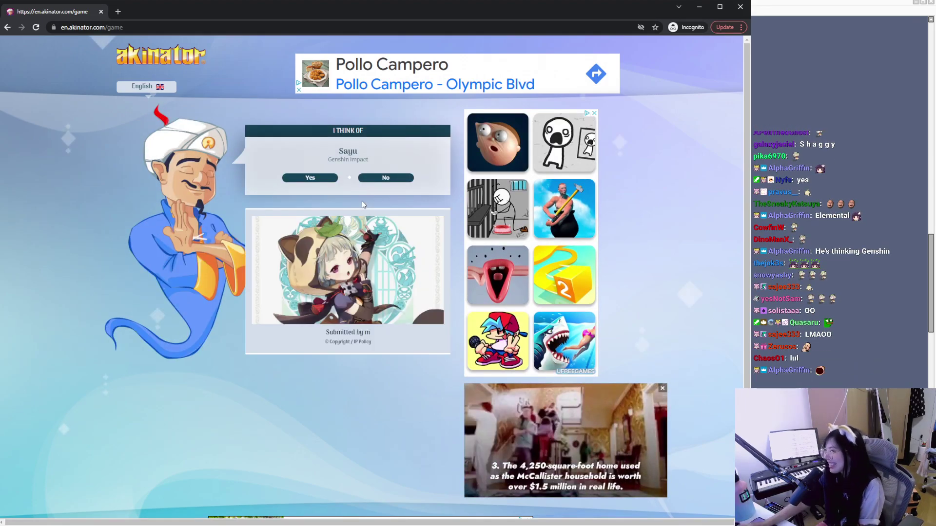
Step: Confirm Sayu as correct, return home via the logo, and start a new game
left_click(323, 184)
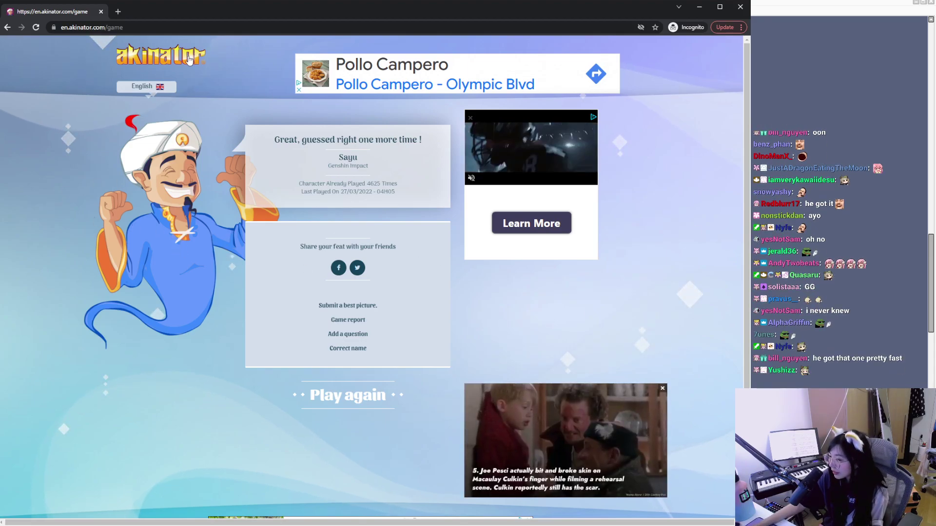
left_click(189, 58)
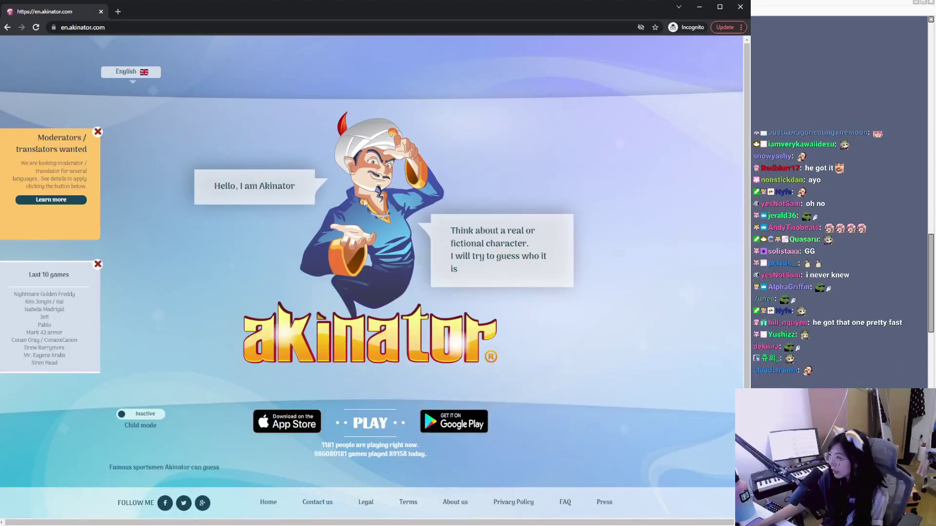
left_click(369, 423)
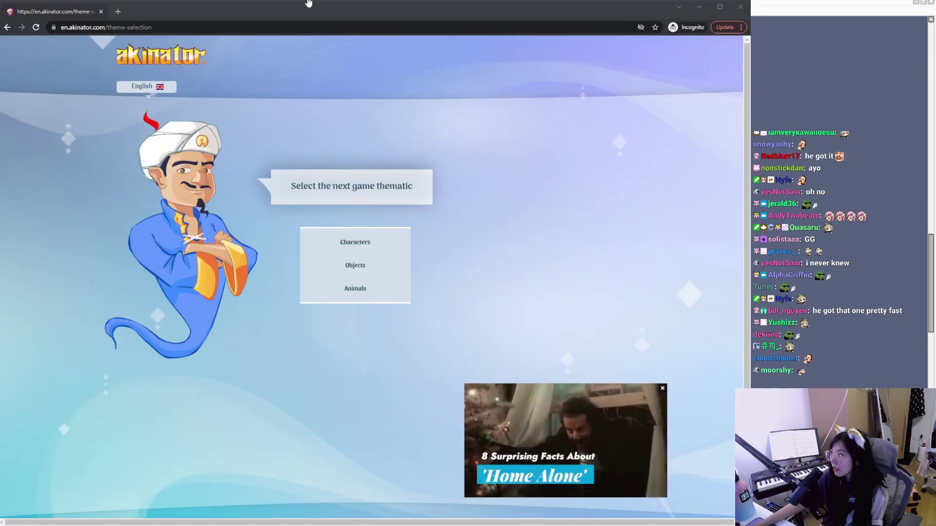
left_click(62, 326)
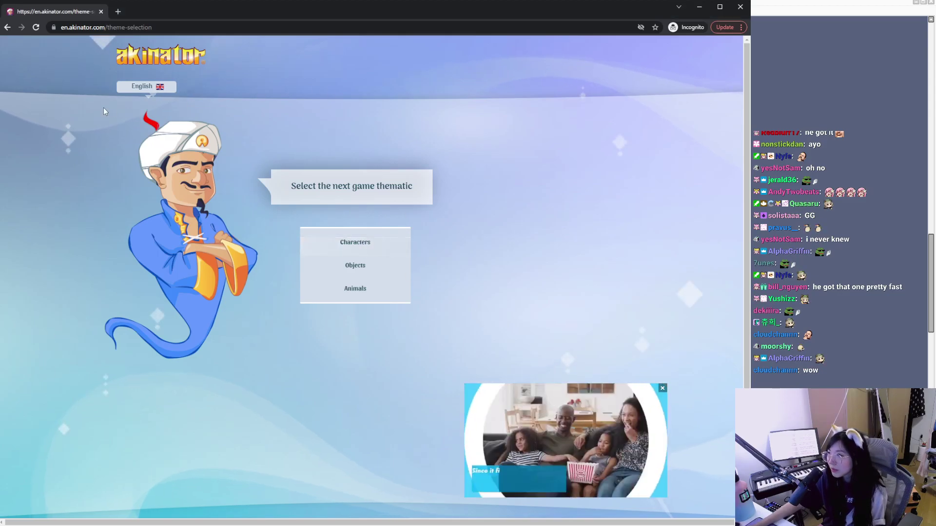
Step: Go to old.reddit.com/r/offlinetv and browse the OfflineTV subreddit's Hot posts
left_click(141, 27)
type("ol")
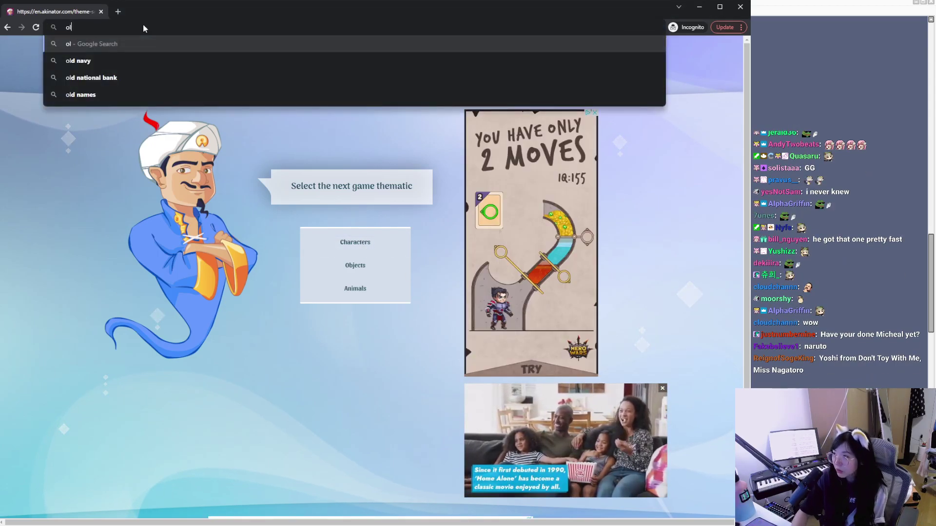
type("d.reddit")
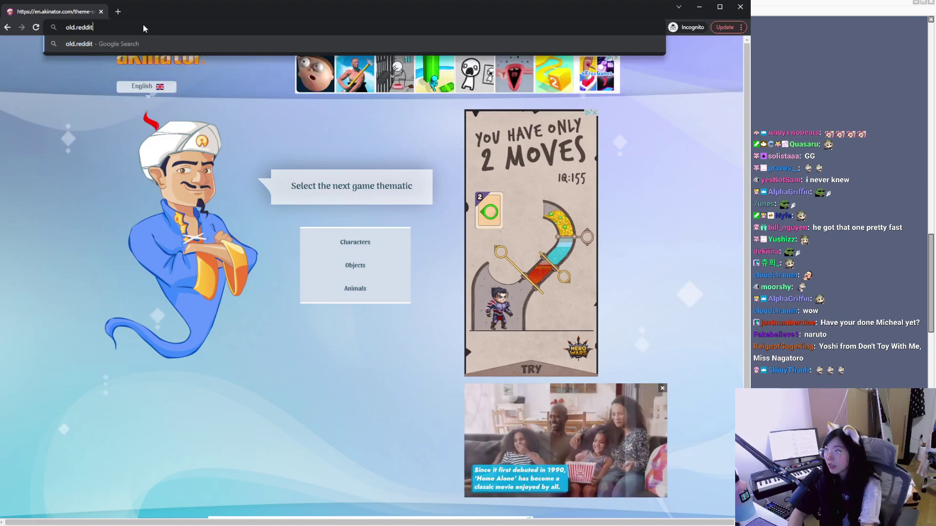
type(".com/r/offlinetv")
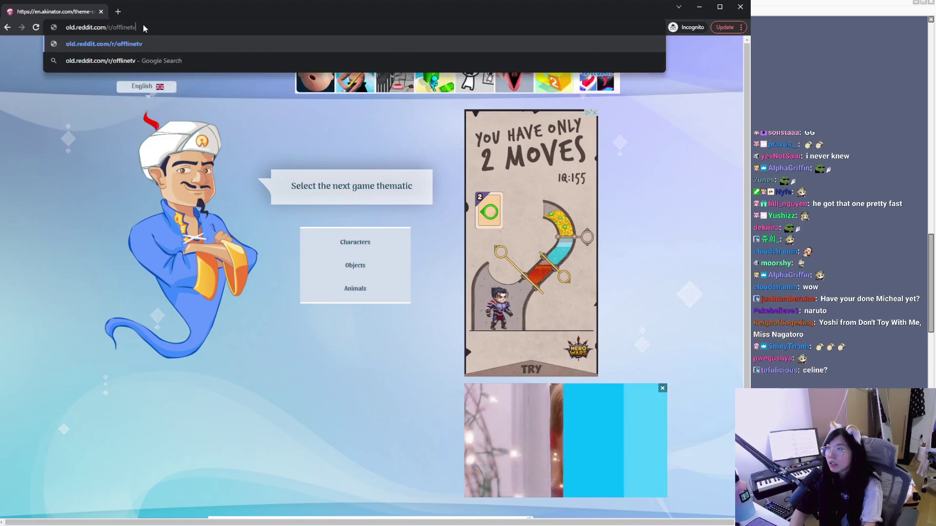
key("Return")
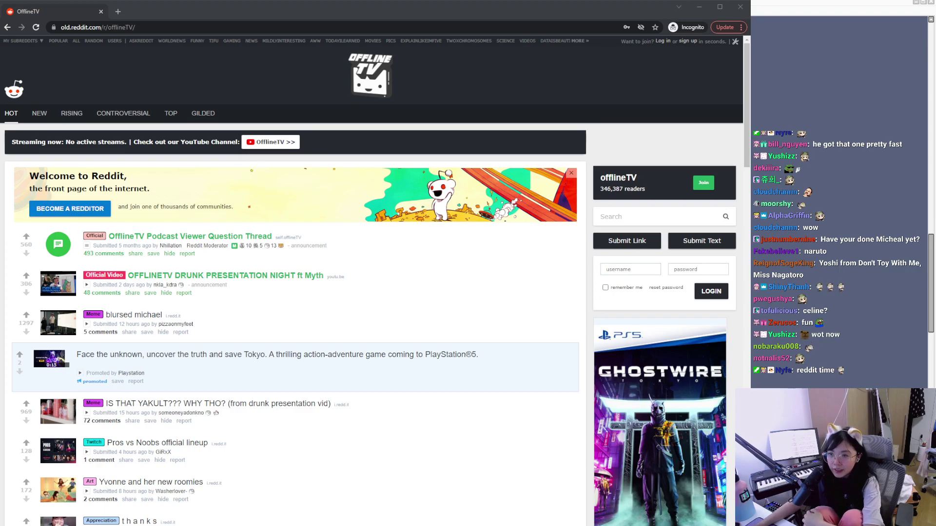
left_click(449, 63)
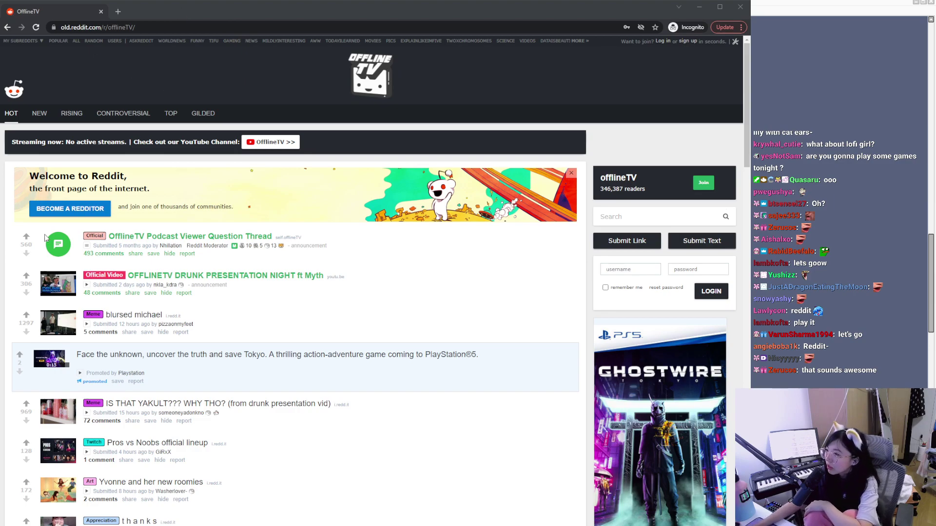
left_click(7, 215)
left_click(128, 33)
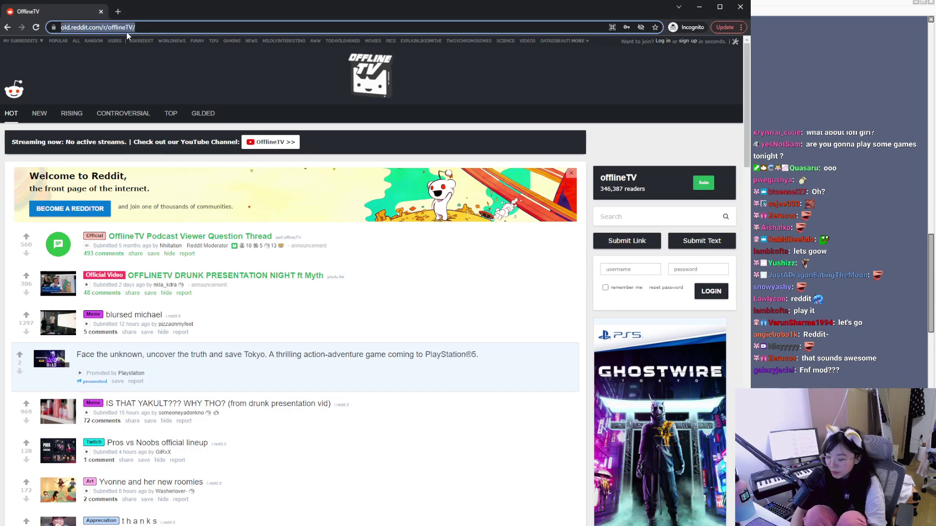
Step: Search Google for 'fnf mod online' and open the Gamaverse mods result
type("fnf mod online")
key("Return")
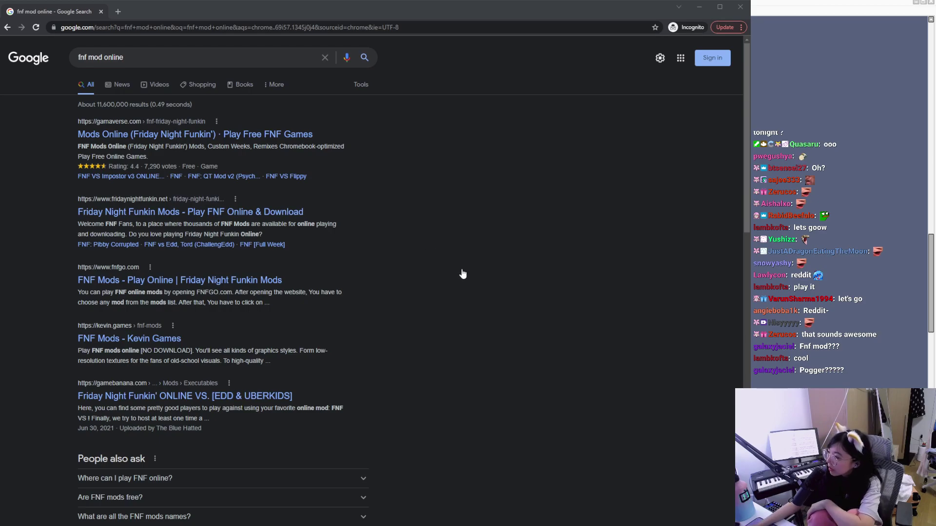
left_click(29, 260)
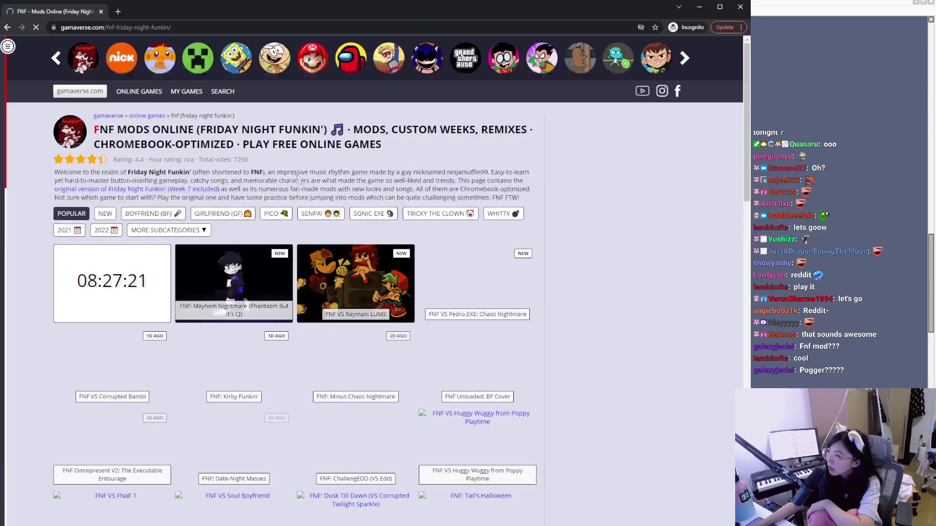
Step: Browse Gamaverse's FNF mod list, then switch to FridayNightFunkin.net's mods page from the results
scroll(532, 245, "down", 2)
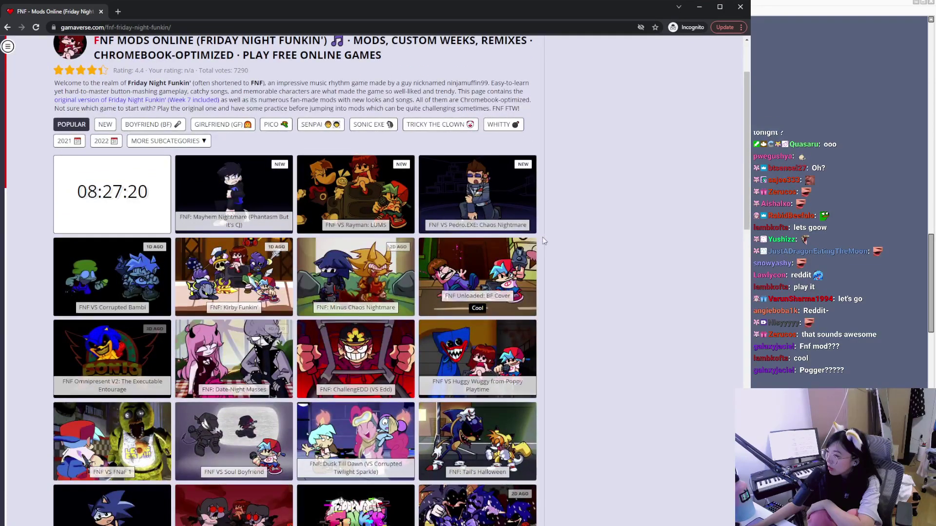
scroll(539, 241, "down", 5)
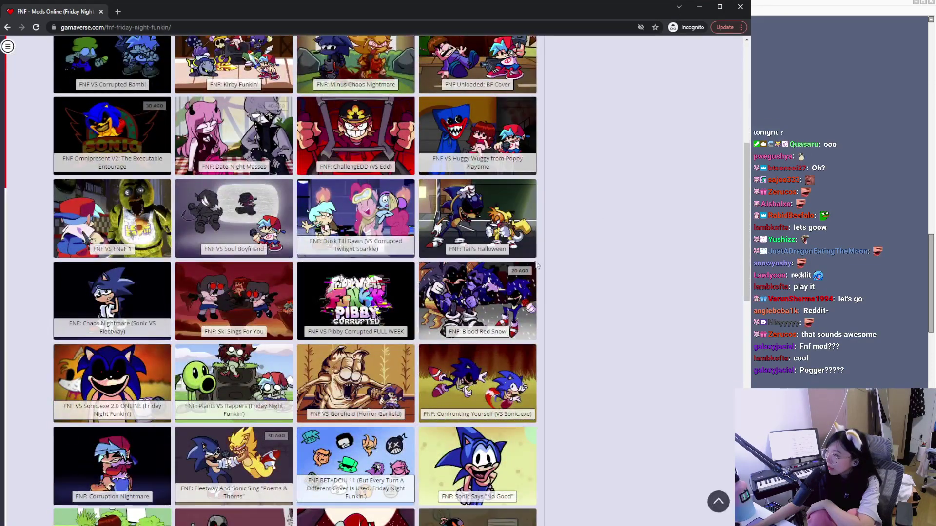
scroll(467, 295, "down", 5)
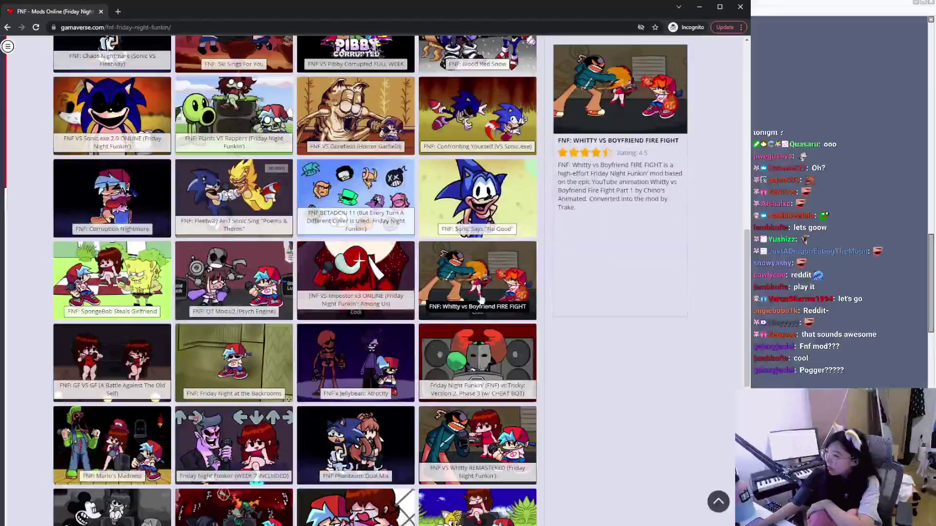
scroll(467, 295, "down", 4)
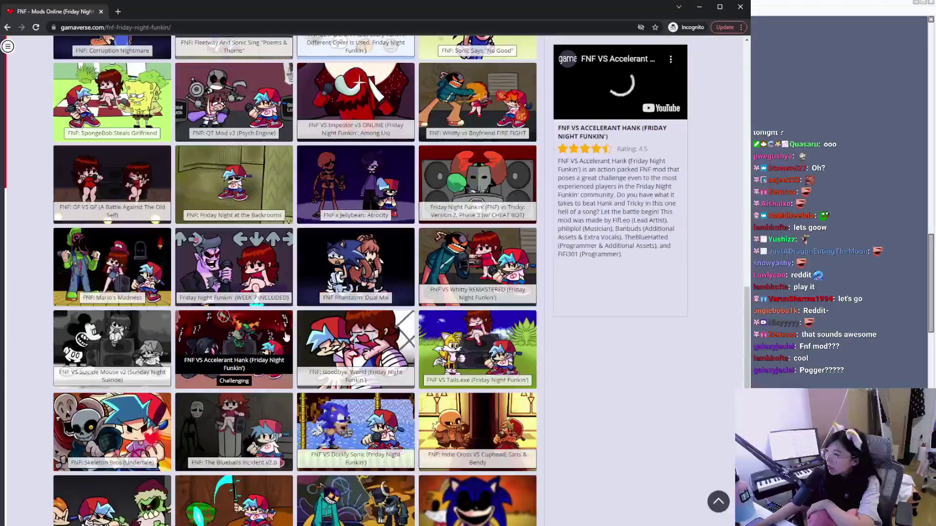
scroll(290, 335, "down", 5)
left_click(110, 418)
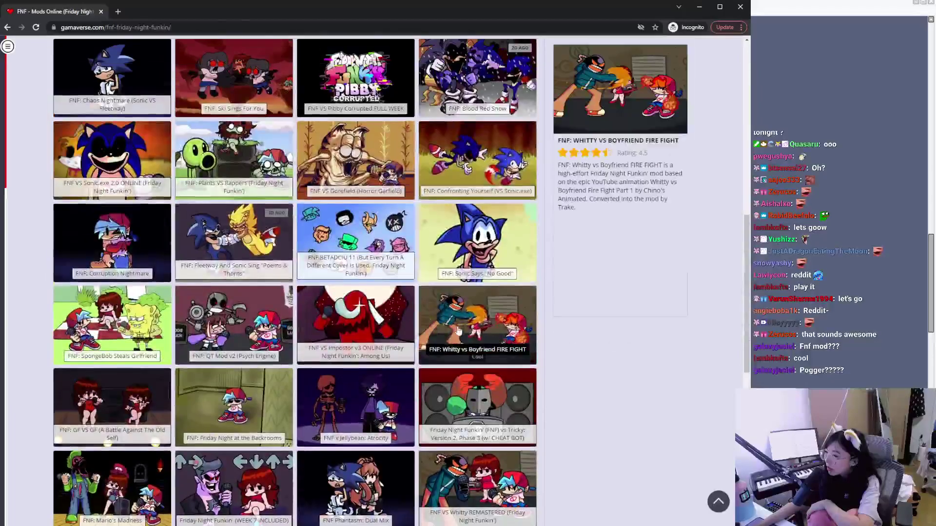
scroll(478, 386, "up", 8)
scroll(479, 396, "up", 3)
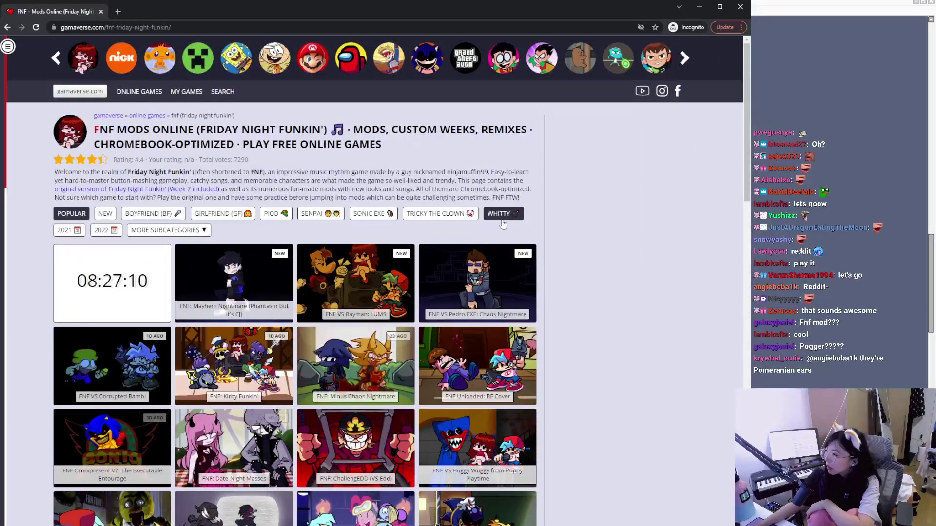
left_click(7, 27)
left_click(186, 271)
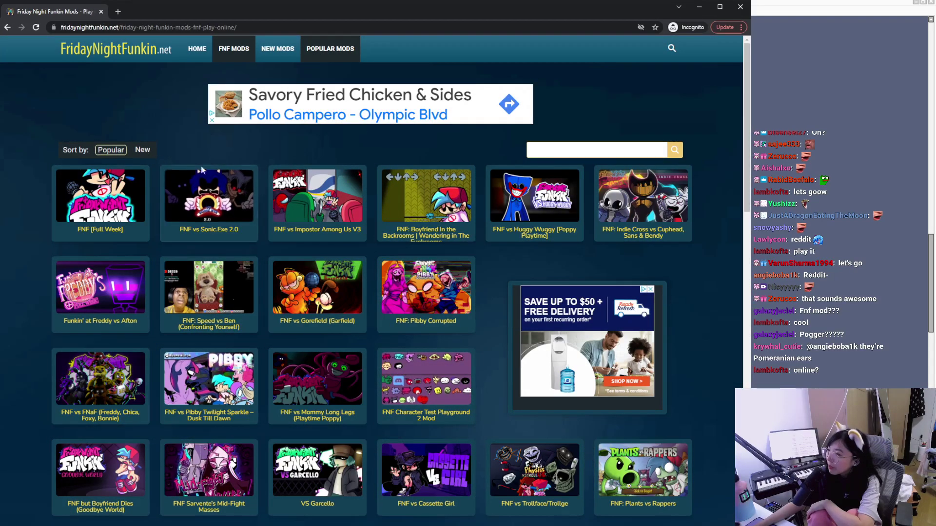
Step: Open FNF vs Impostor Among Us V3, dismiss the pop-up ad, and launch the game
left_click(345, 206)
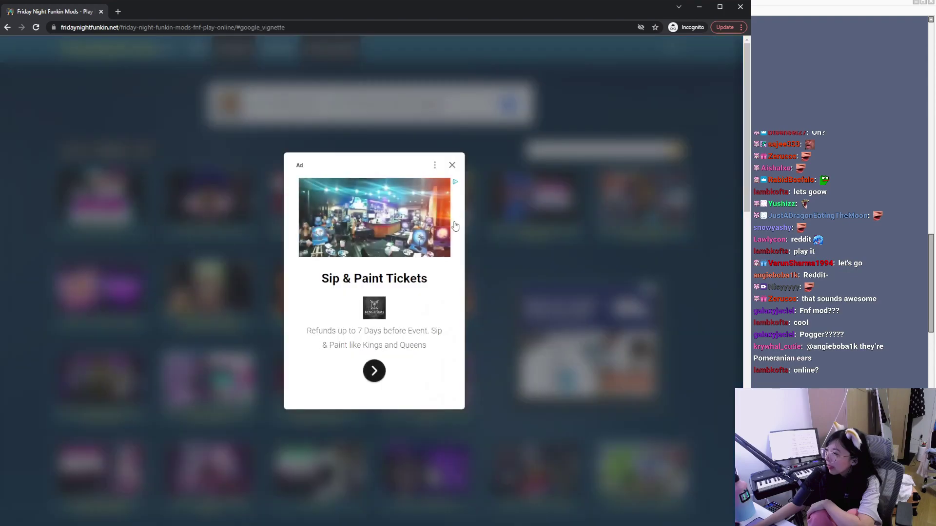
left_click(452, 165)
left_click(312, 231)
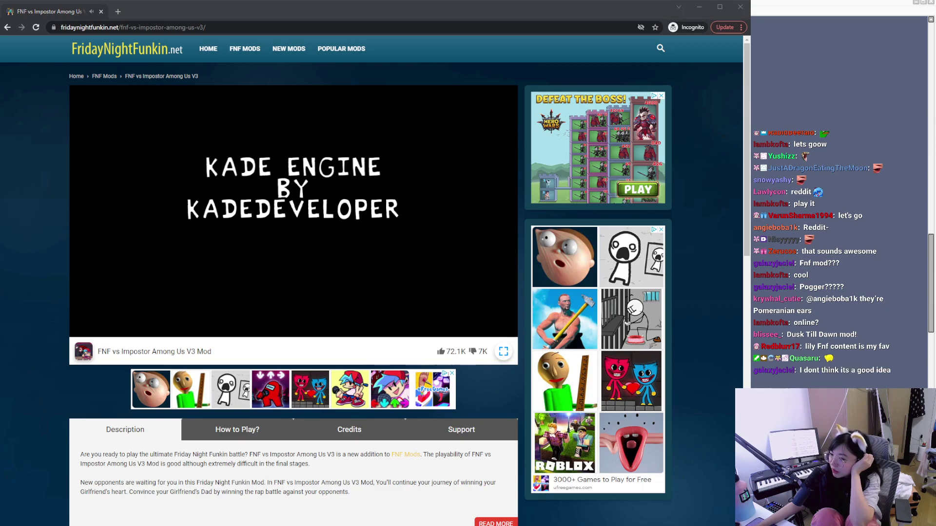
Step: Focus the game, get past the title screen and choose Story Mode
left_click(317, 292)
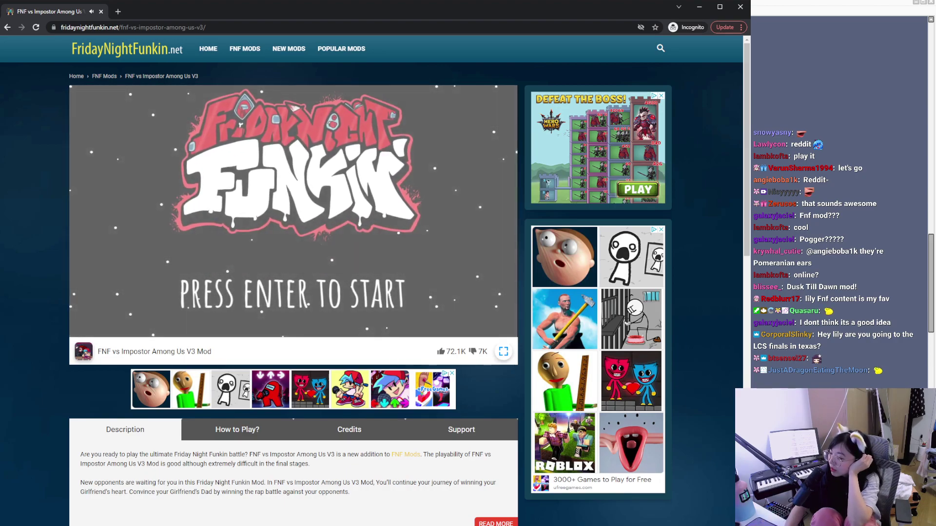
key("Return")
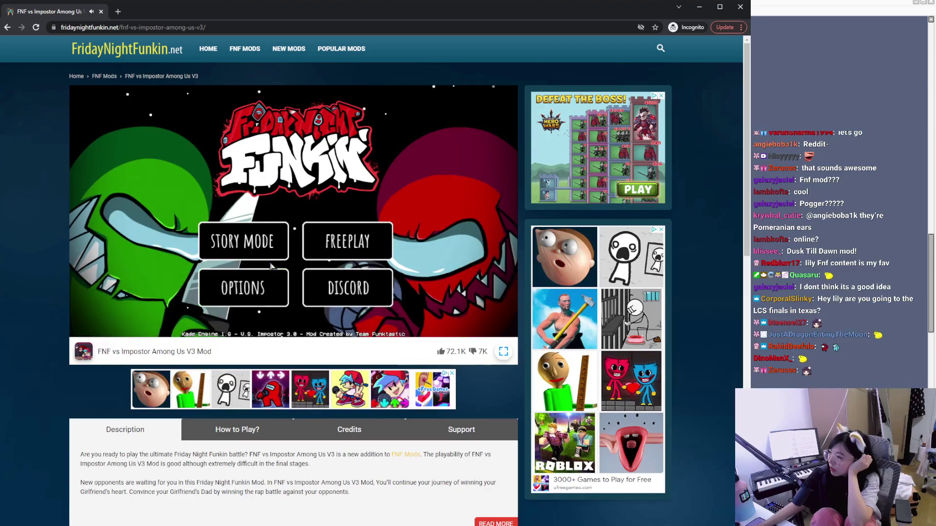
key("Return")
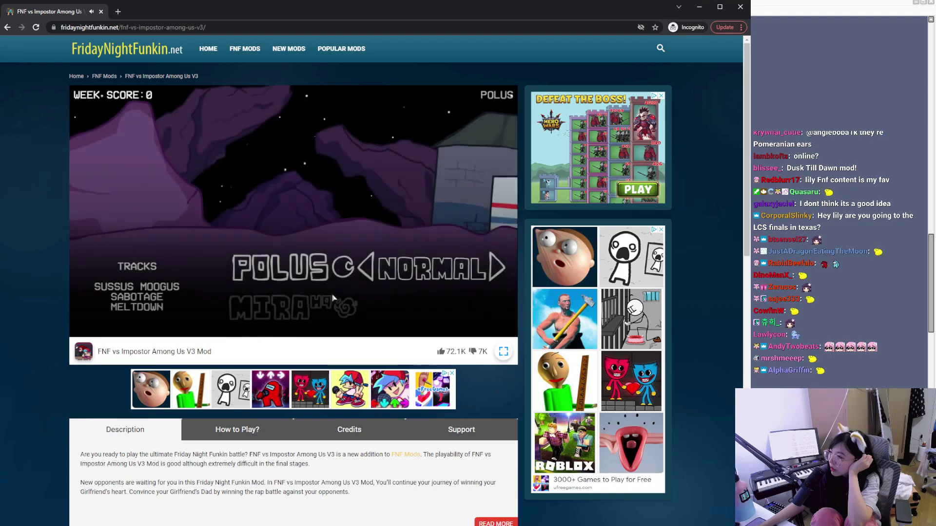
Step: Browse the weeks to SKELD on HARD and start it
key("Down")
key("Down")
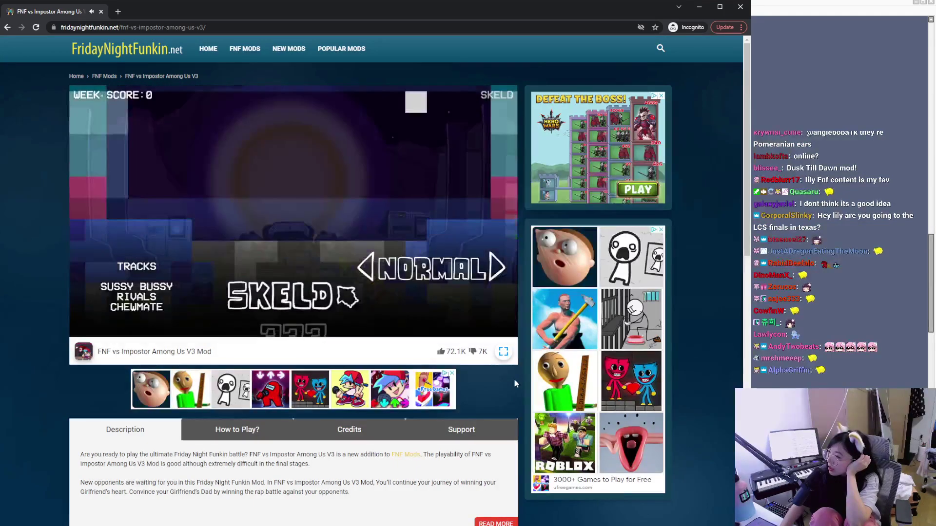
key("Up")
key("Up")
key("Down")
key("Down")
key("Up")
key("Up")
key("Up")
key("Up")
key("Up")
key("Up")
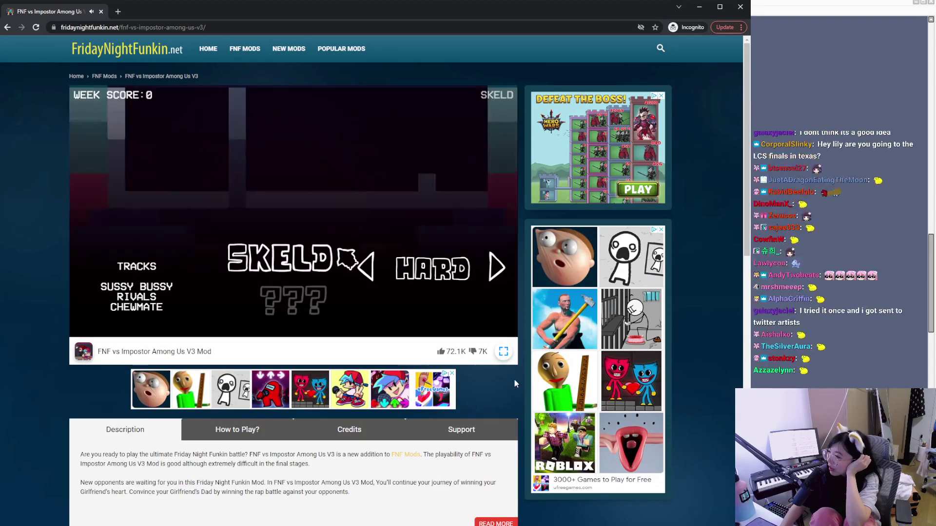
key("Down")
key("Down")
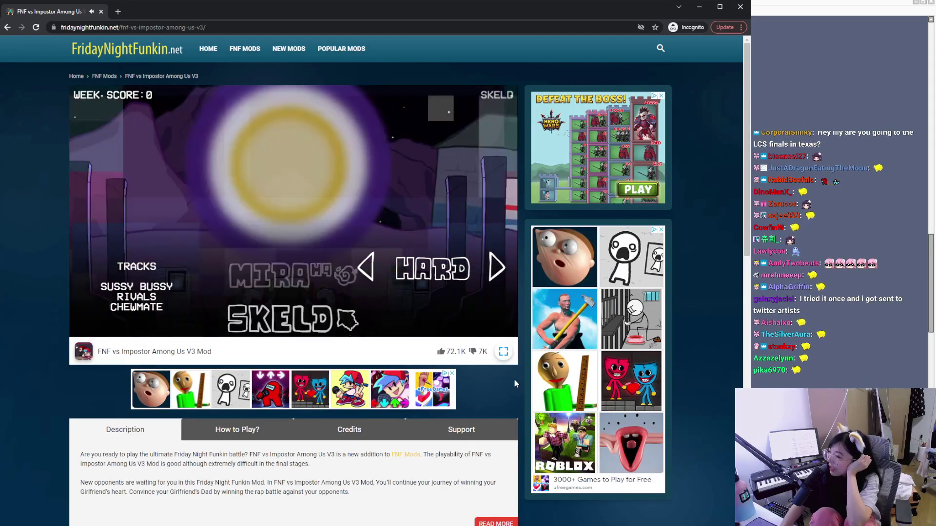
key("Return")
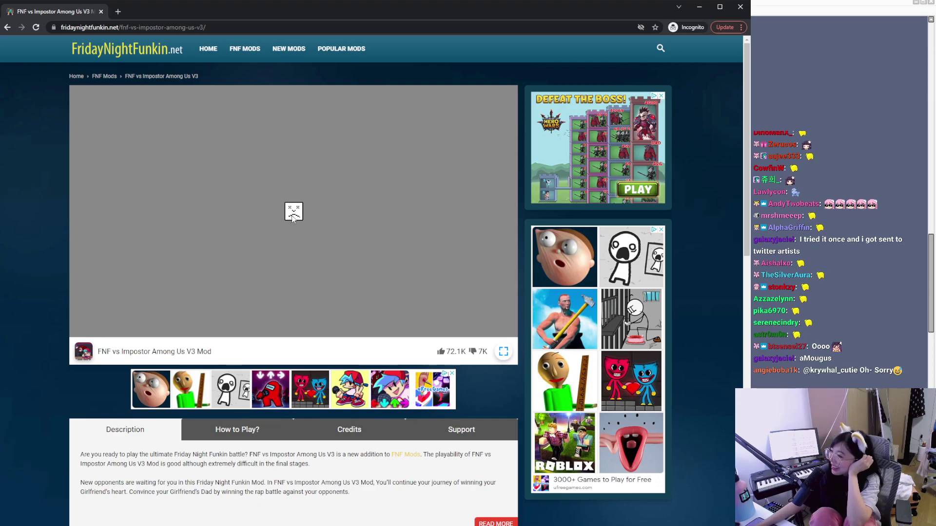
Step: Reload the crashed page with F5 and start the game loading again
scroll(270, 358, "down", 5)
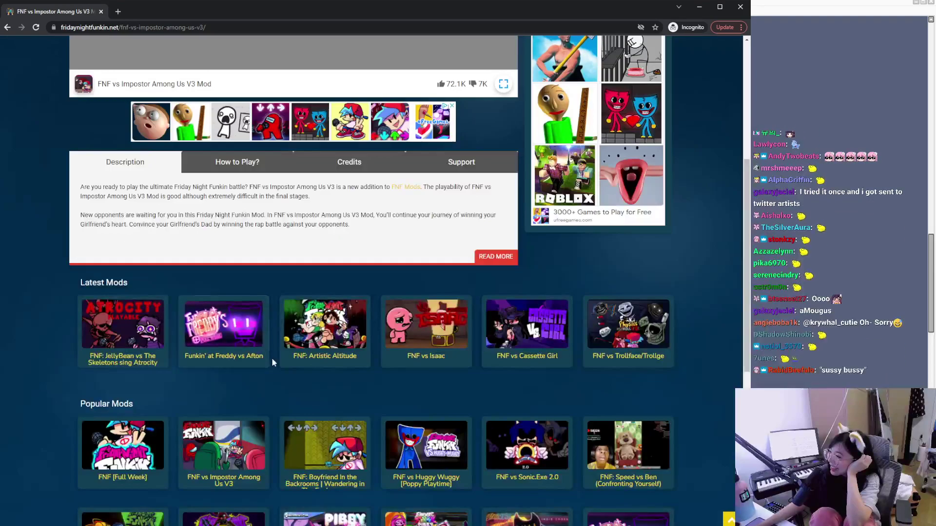
key("F5")
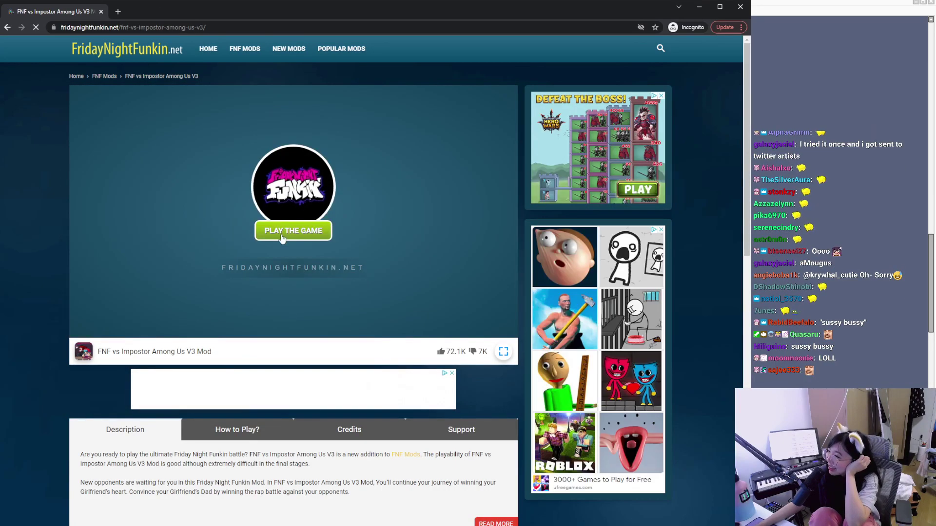
left_click(287, 232)
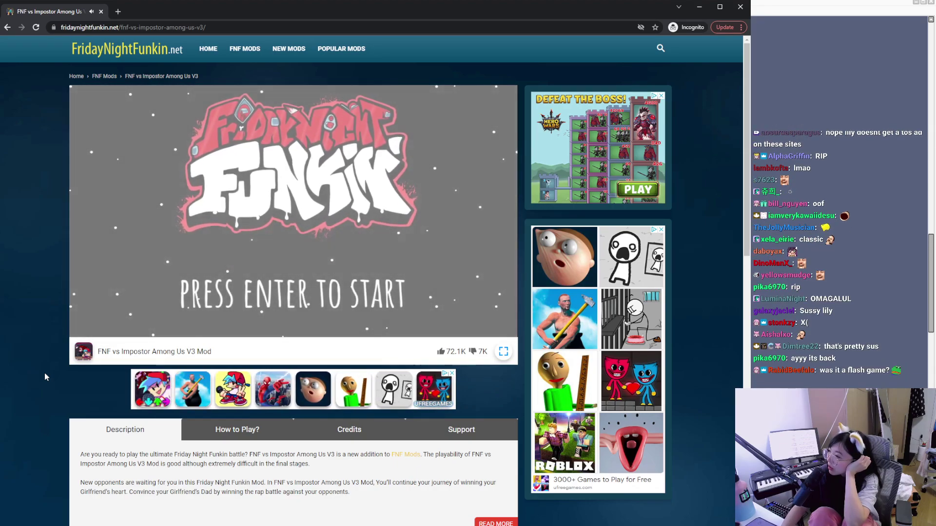
Step: Pass the title screen and enter Story Mode from the main menu
key("Return")
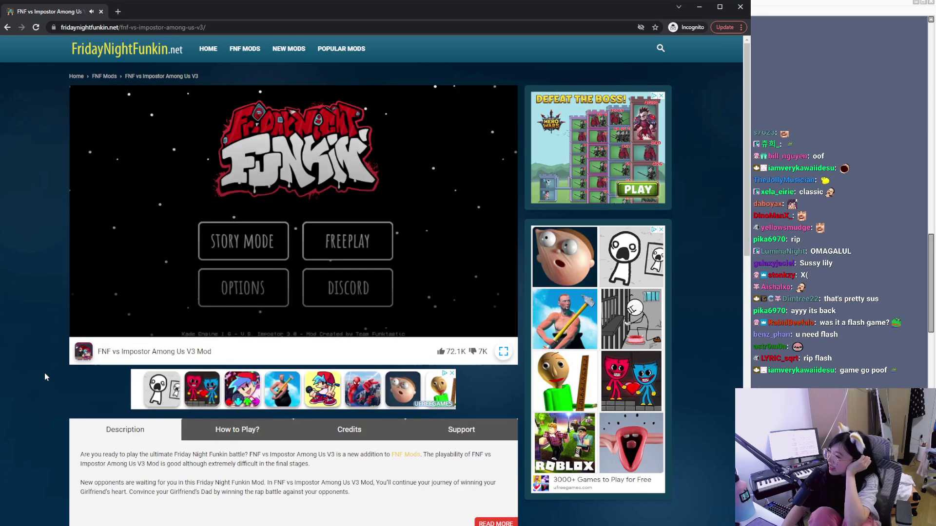
key("Down")
key("Up")
key("Return")
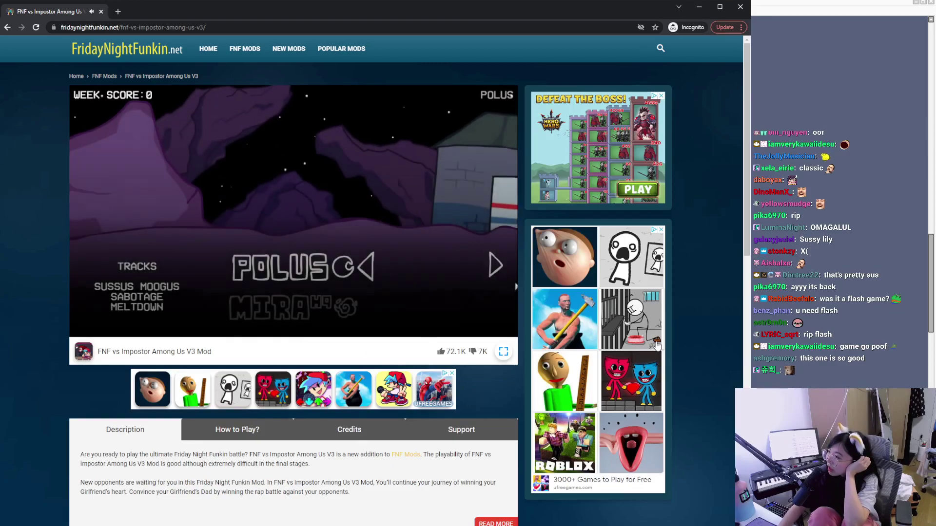
Step: Set the POLUS week to HARD and start it
key("Right")
key("Return")
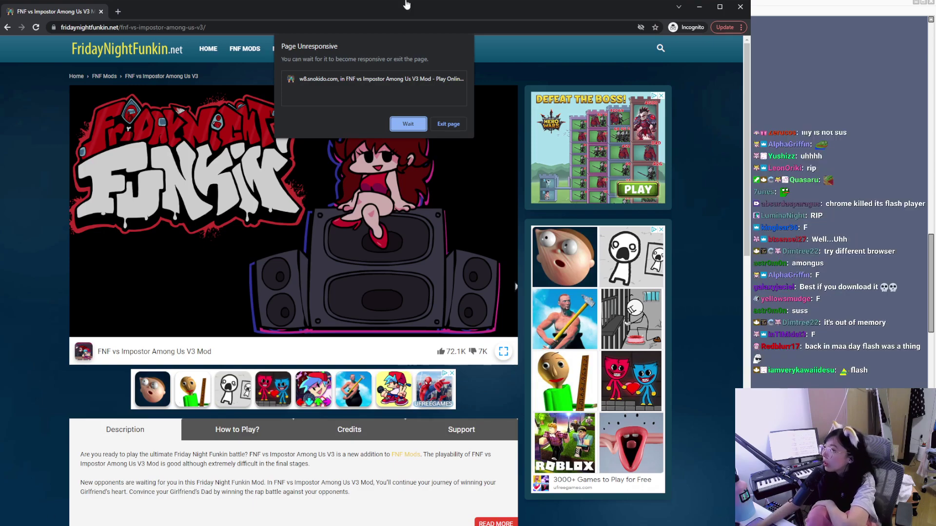
left_click(409, 125)
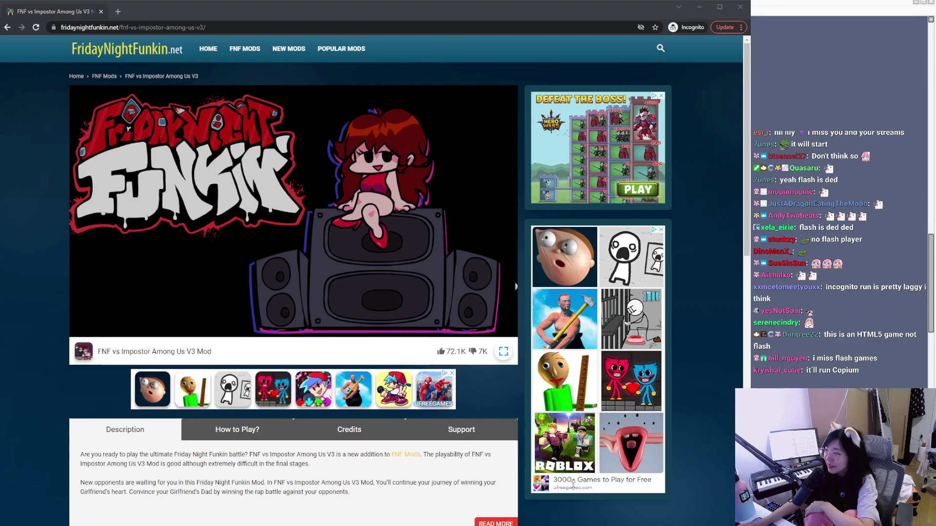
left_click(212, 453)
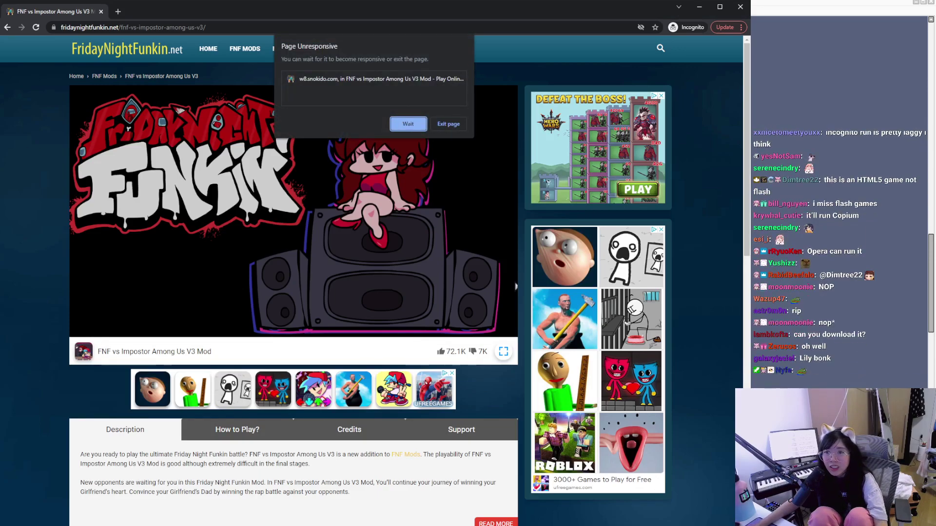
key("alt+Tab")
key("alt+Tab")
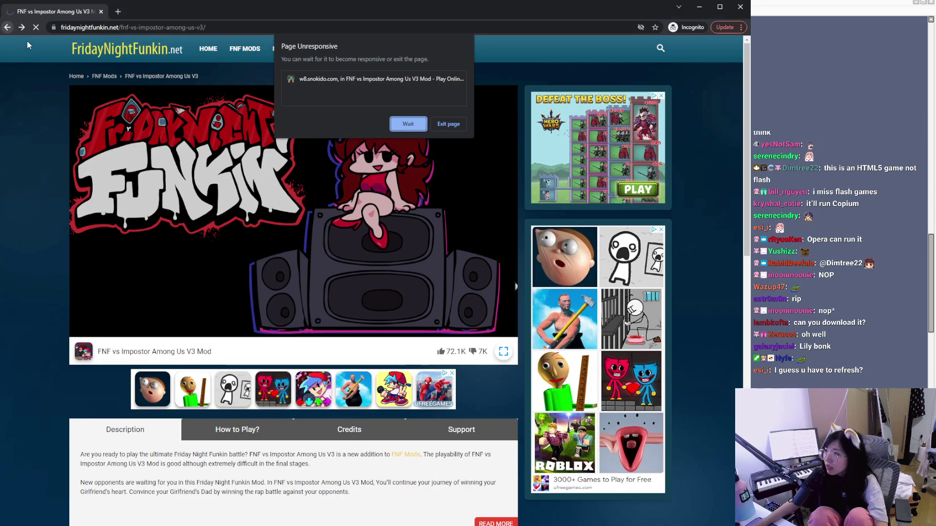
Step: Stop and reload the frozen mod page, then switch to the League of Legends client
left_click(40, 29)
left_click(37, 28)
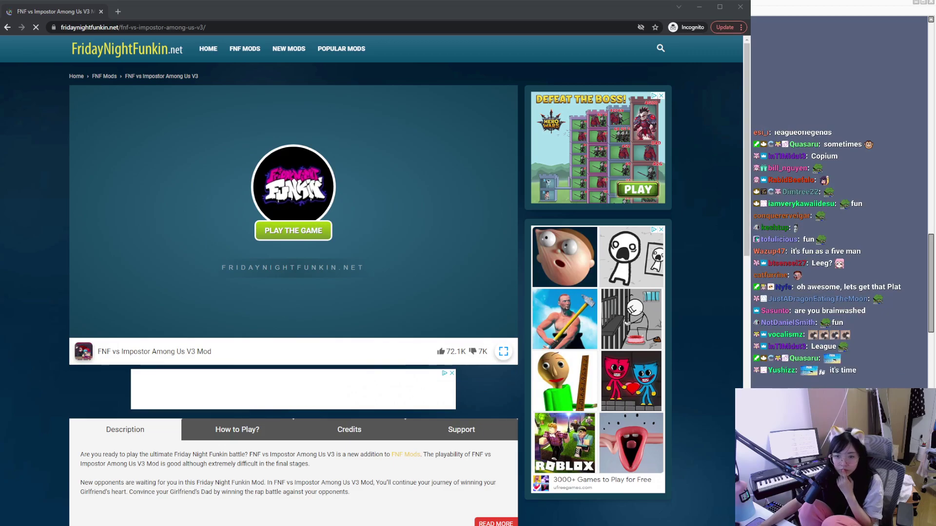
key("alt+Tab")
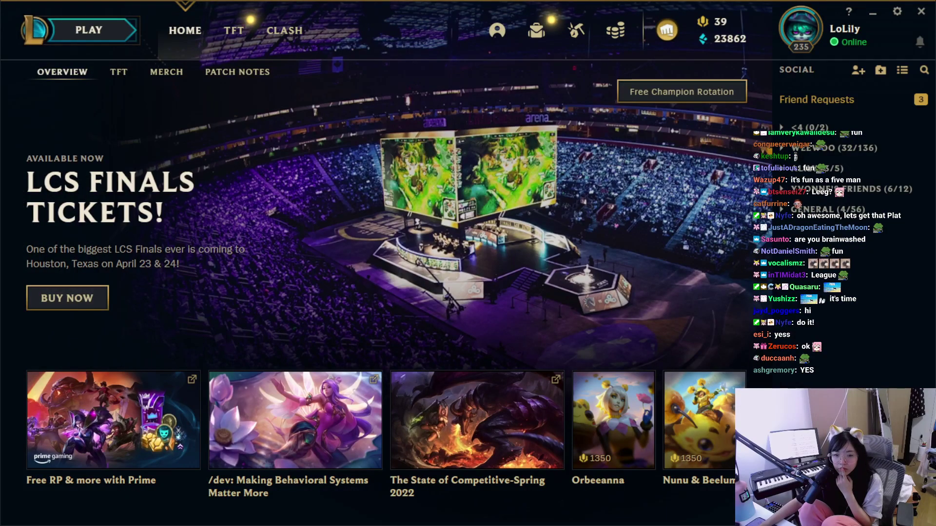
Step: Select and confirm the Ranked Solo/Duo queue
left_click(831, 148)
left_click(831, 148)
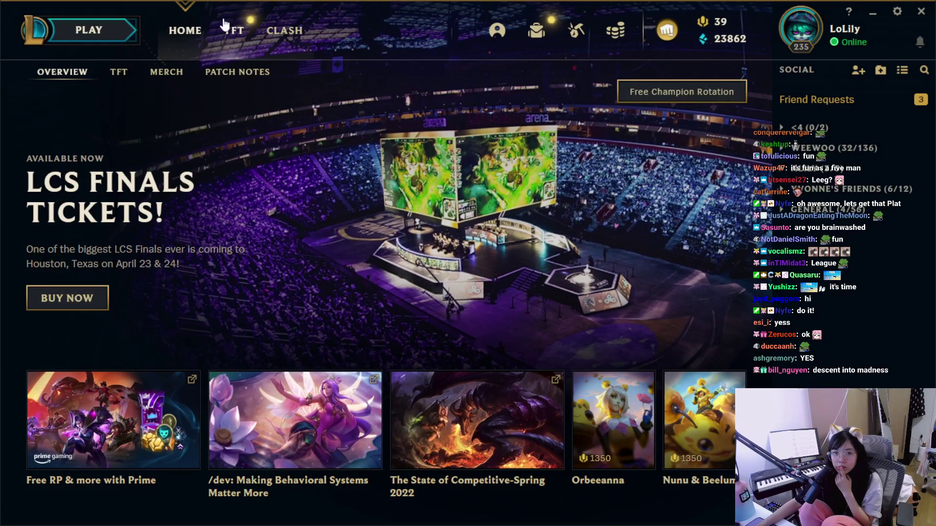
left_click(89, 30)
left_click(214, 422)
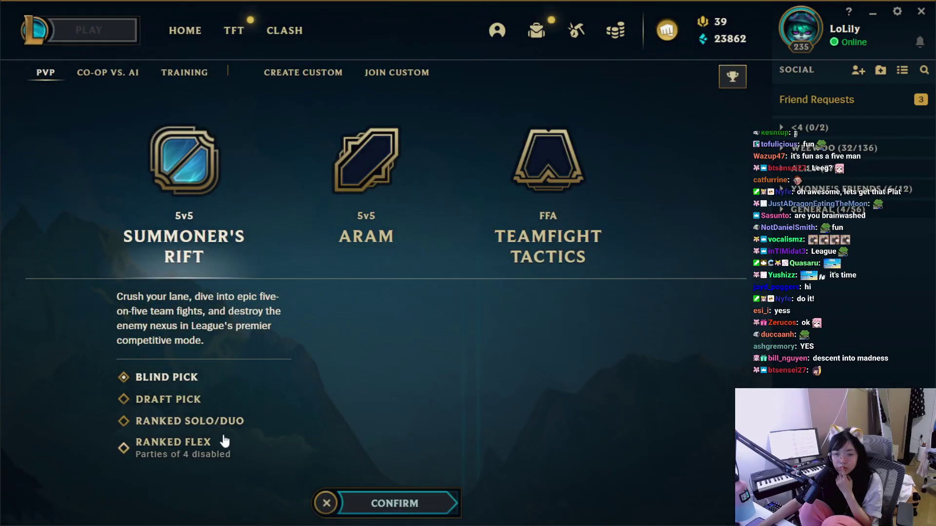
left_click(423, 507)
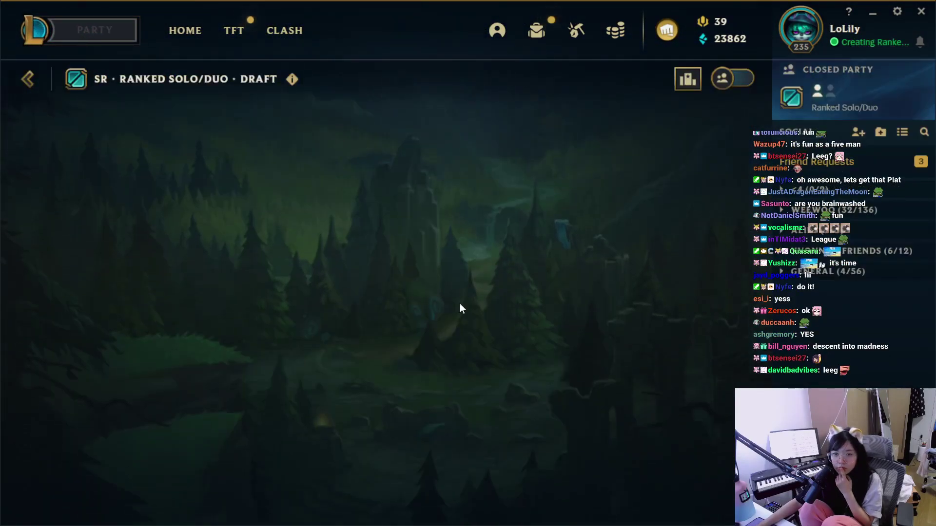
Step: Choose Middle as primary and Bottom as secondary position, then find a match
left_click(480, 497)
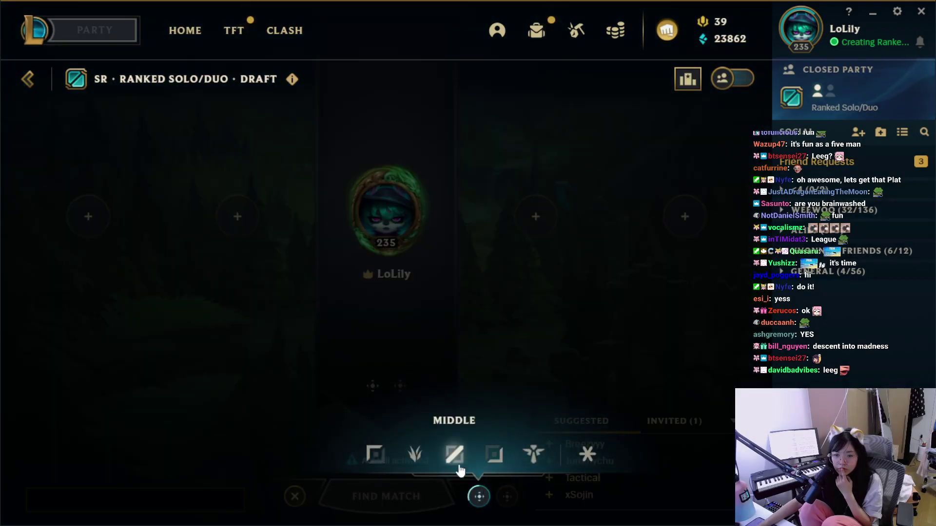
left_click(480, 497)
left_click(467, 458)
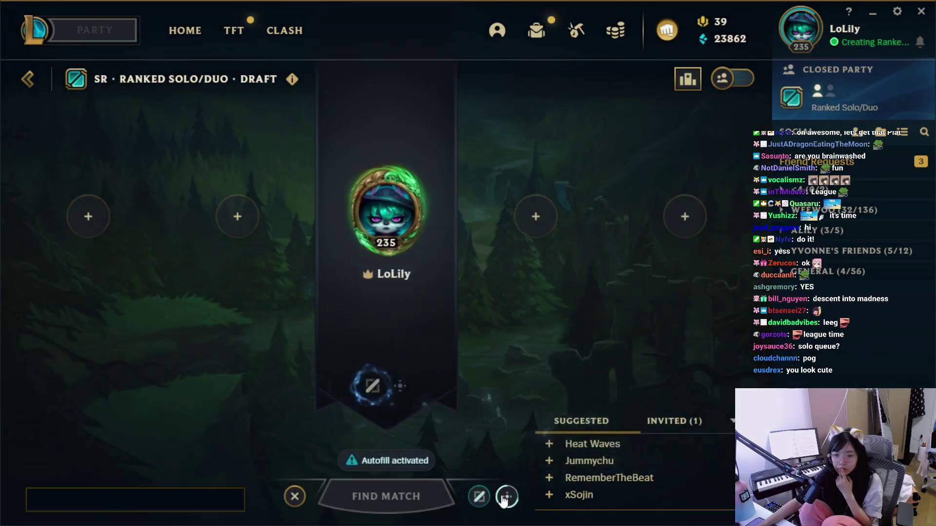
left_click(507, 496)
left_click(528, 458)
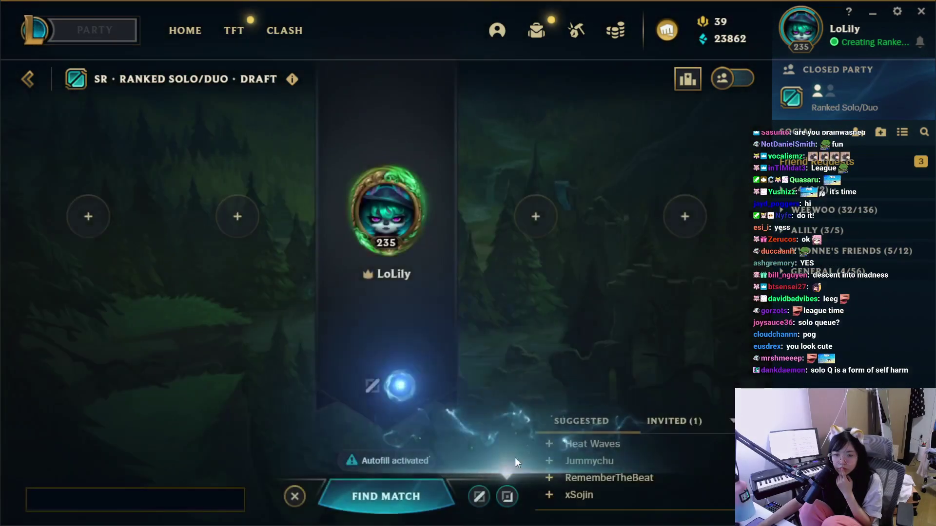
left_click(398, 496)
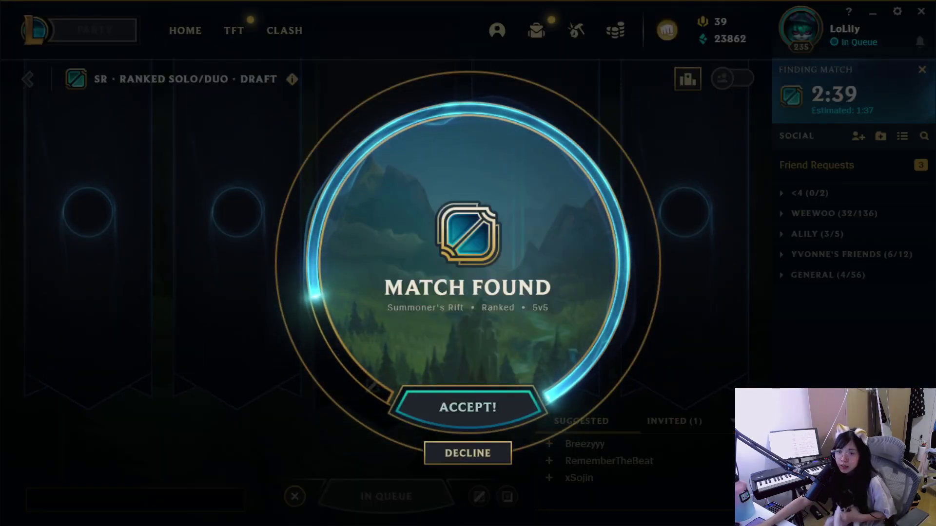
Step: Accept the Match Found popup
left_click(518, 421)
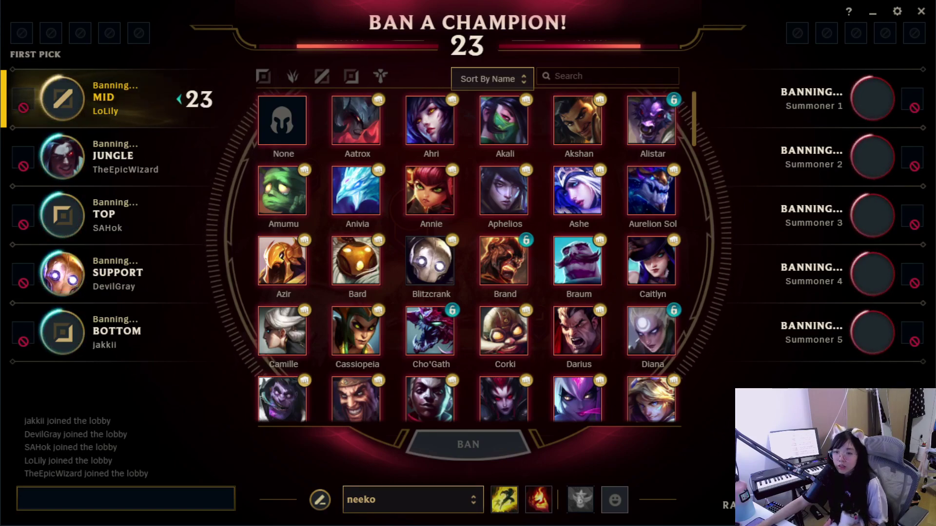
Step: Find Yasuo in the champion grid and ban him
scroll(576, 398, "down", 3)
scroll(463, 268, "up", 3)
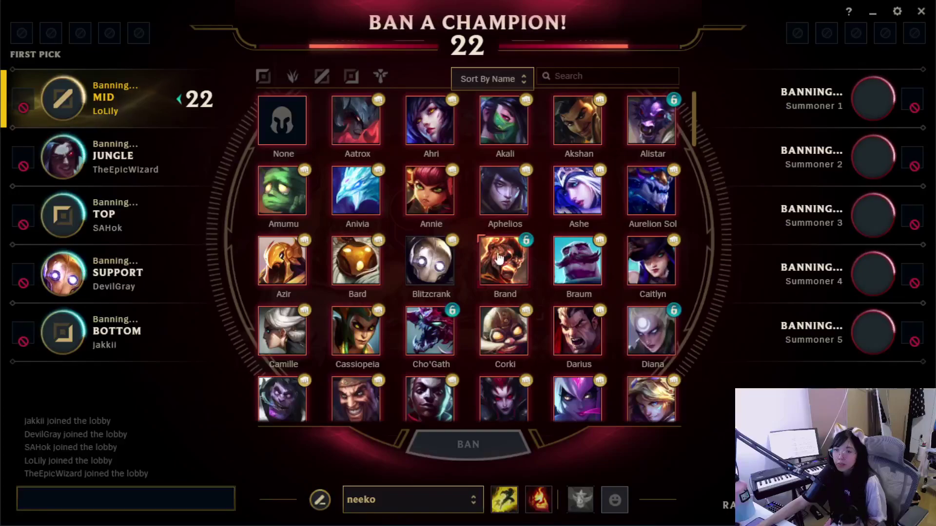
scroll(487, 292, "down", 20)
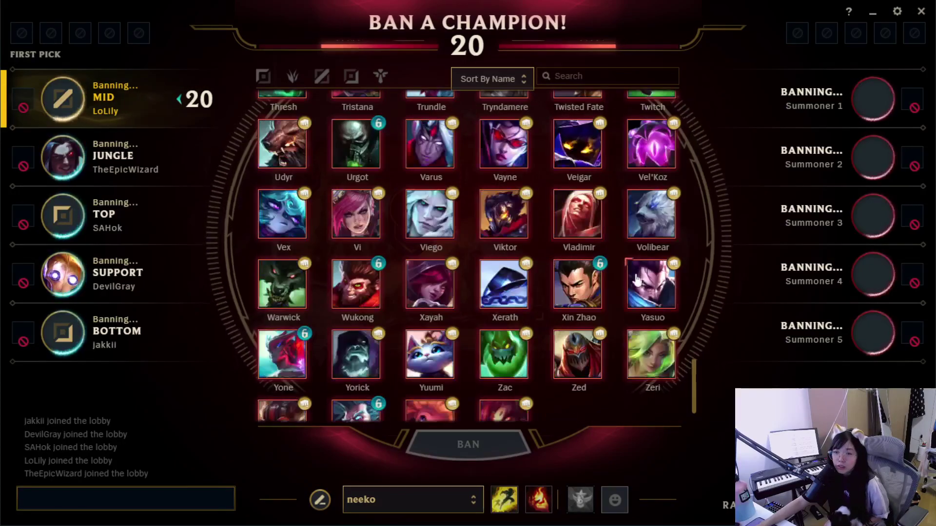
left_click(651, 284)
left_click(502, 441)
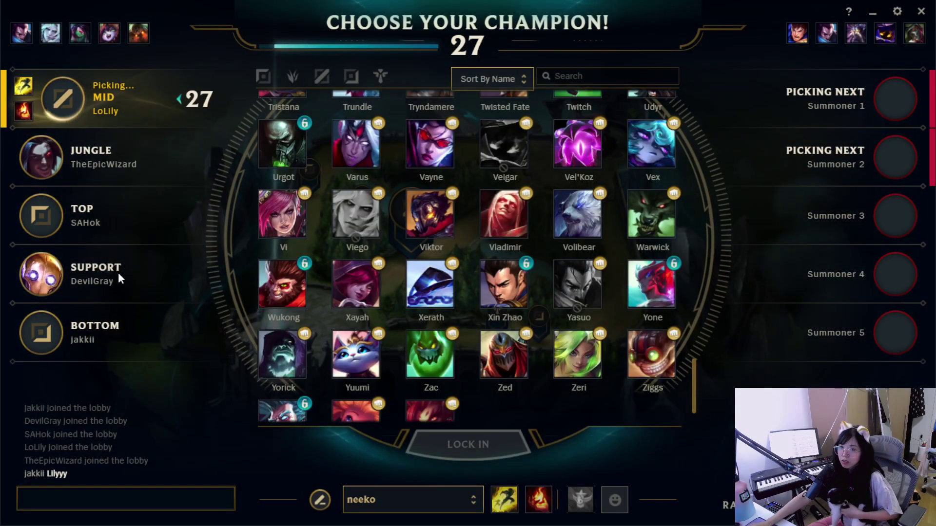
Step: Select Lux and lock her in
scroll(517, 253, "up", 10)
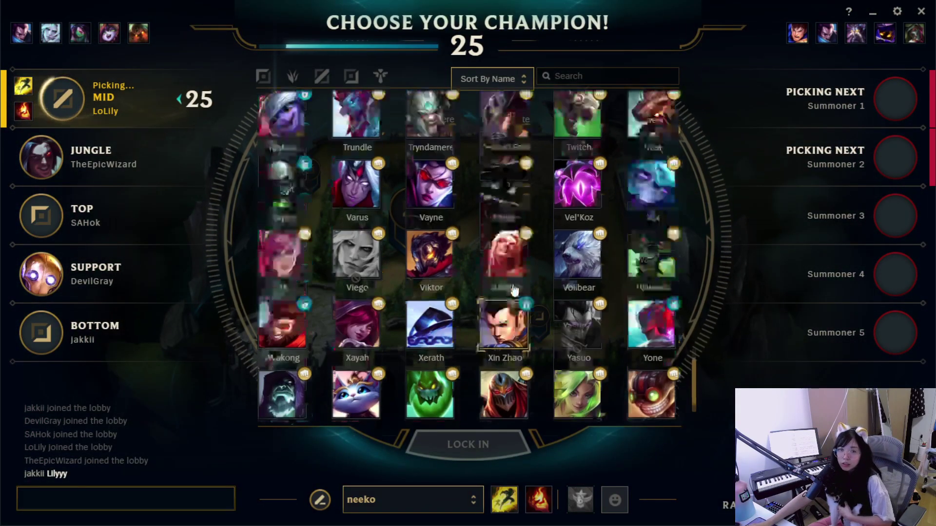
left_click(578, 191)
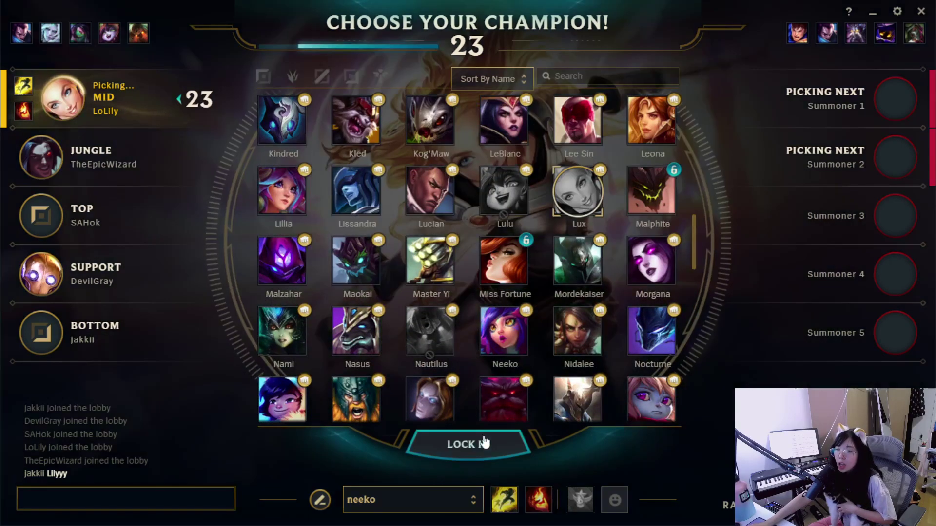
left_click(414, 501)
scroll(388, 341, "up", 3)
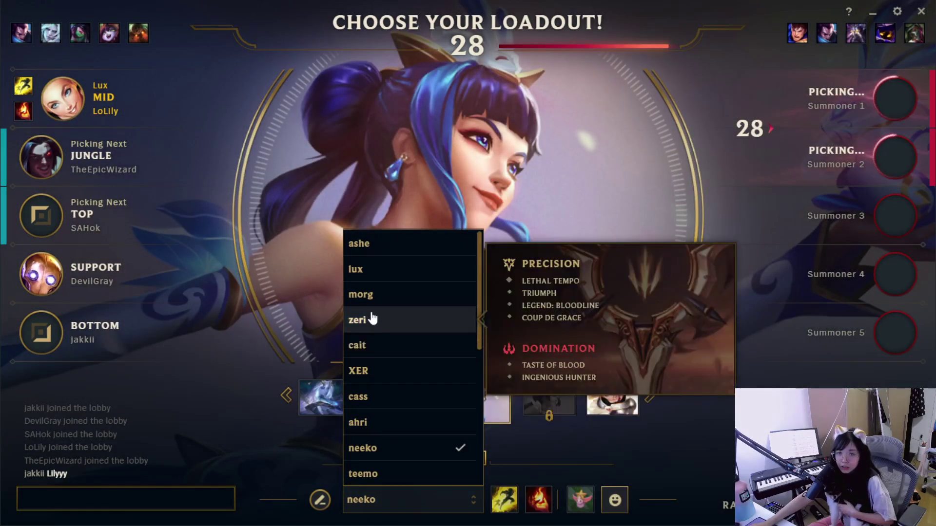
Step: Switch to the 'lux' rune page and replace Ignite with Barrier
left_click(366, 272)
left_click(539, 500)
left_click(456, 439)
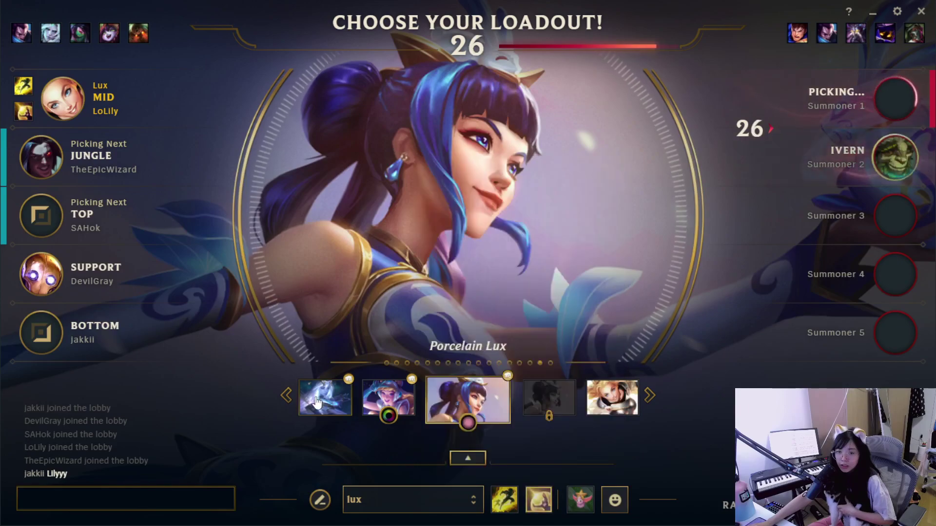
Step: Browse Lux's skins from Cosmic Lux through to Pajama Guardian Lux
left_click(331, 400)
left_click(361, 401)
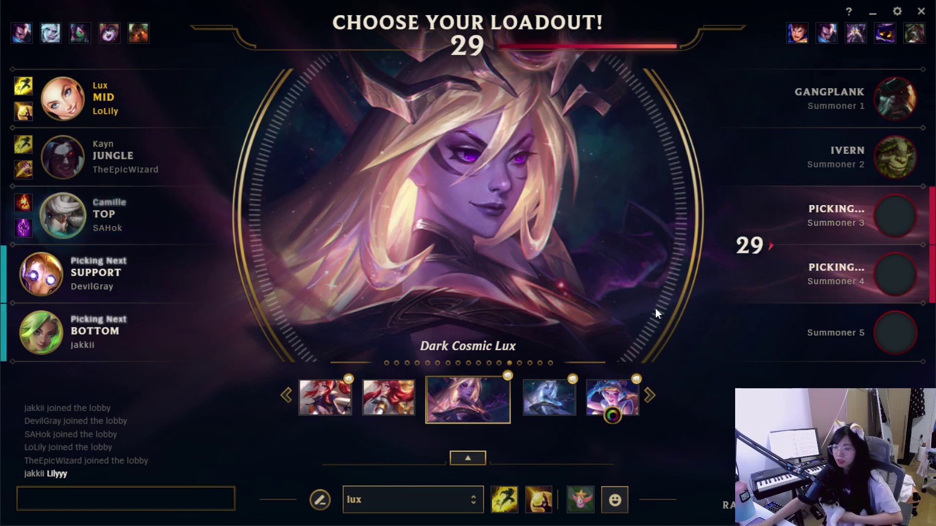
left_click(378, 412)
left_click(369, 414)
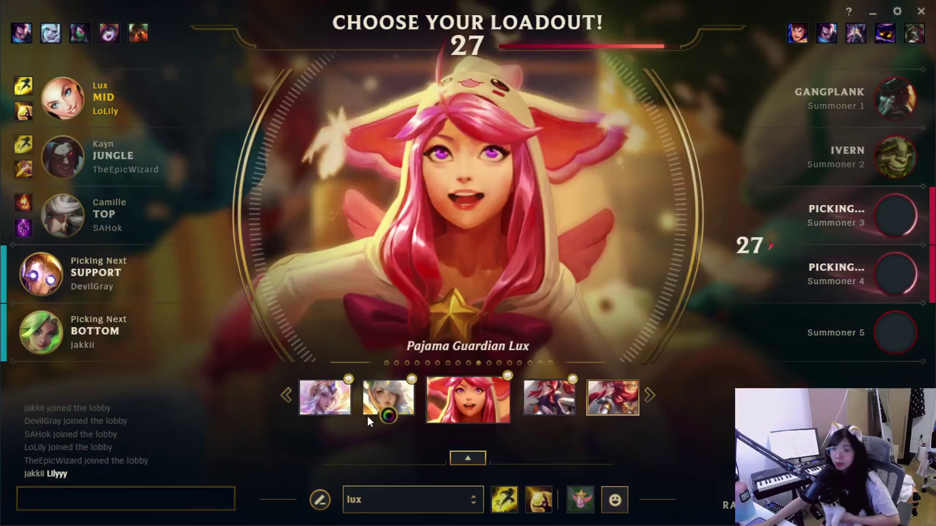
left_click(338, 397)
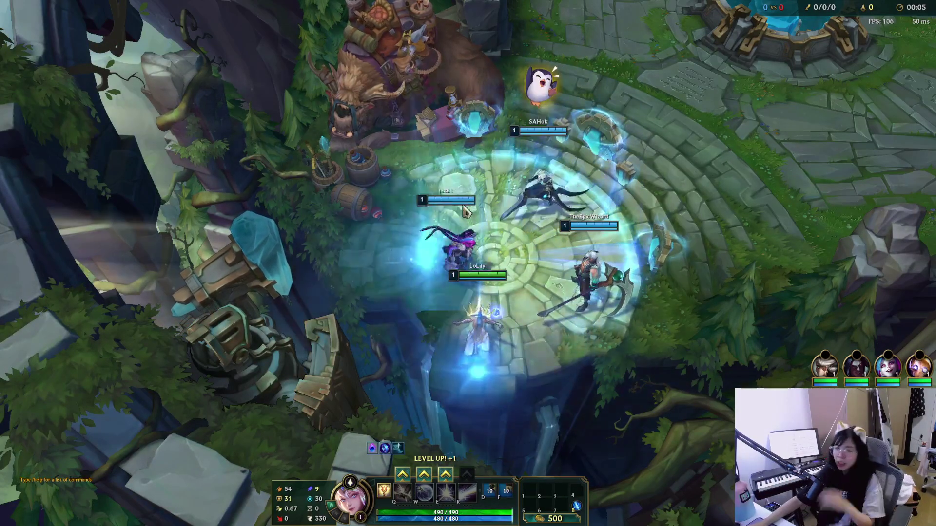
Step: Buy the Doran's Ring starter, then glance at the scoreboard and sound settings
key("p")
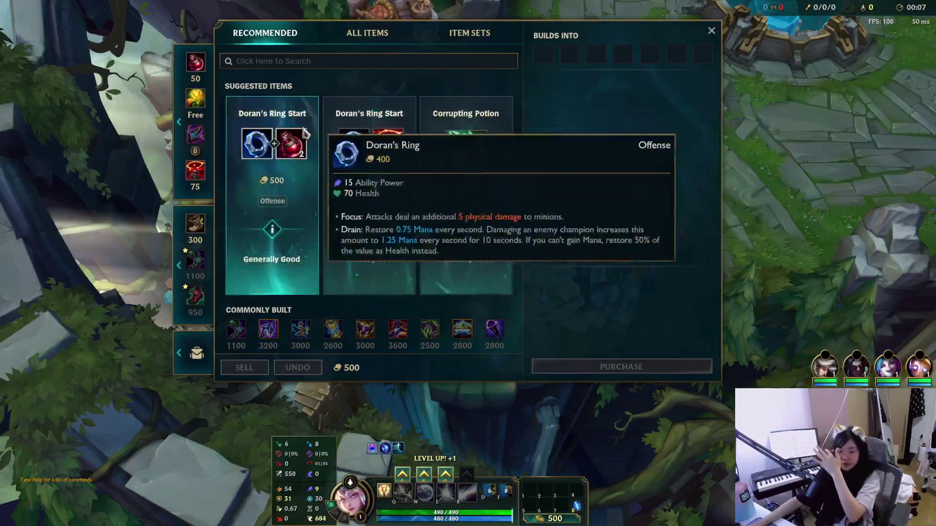
right_click(307, 126)
key("Escape")
key("Tab")
key("Escape")
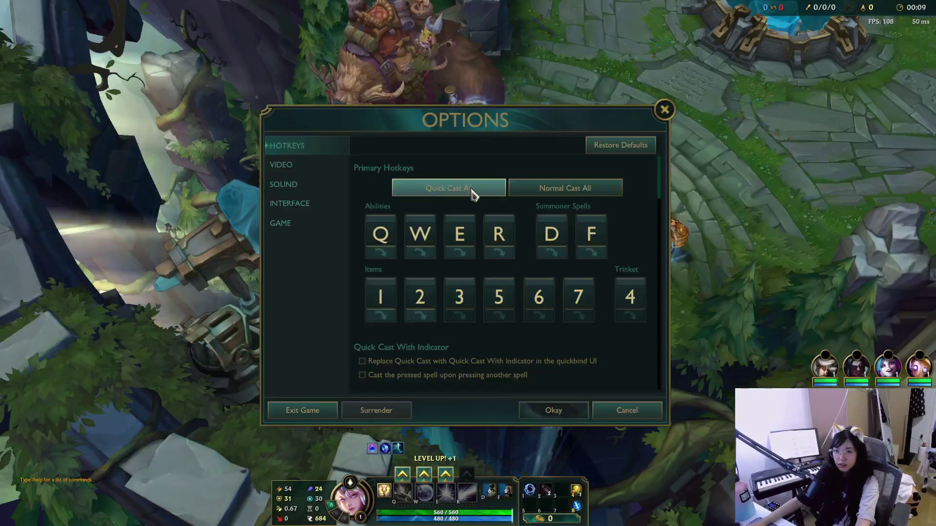
left_click(326, 185)
key("Escape")
Step: Walk Lux around the base near the fountain
right_click(770, 142)
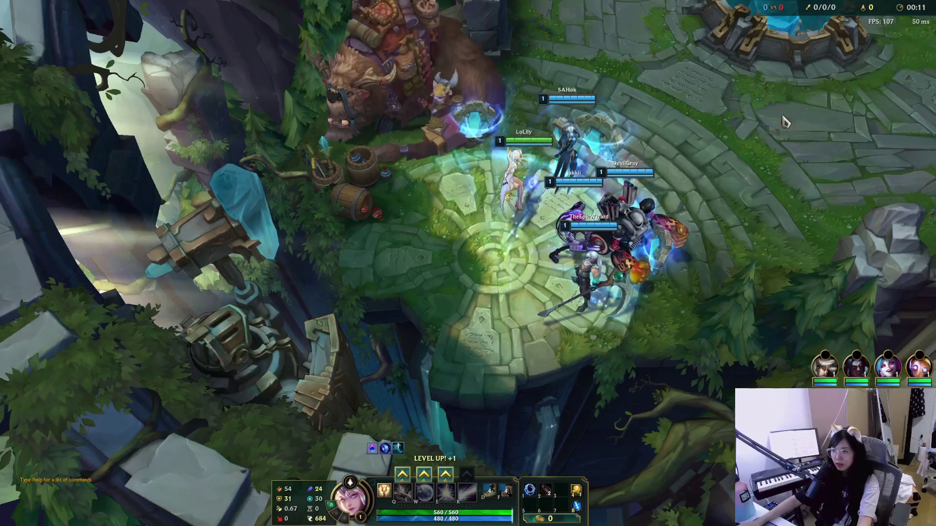
right_click(895, 88)
right_click(906, 42)
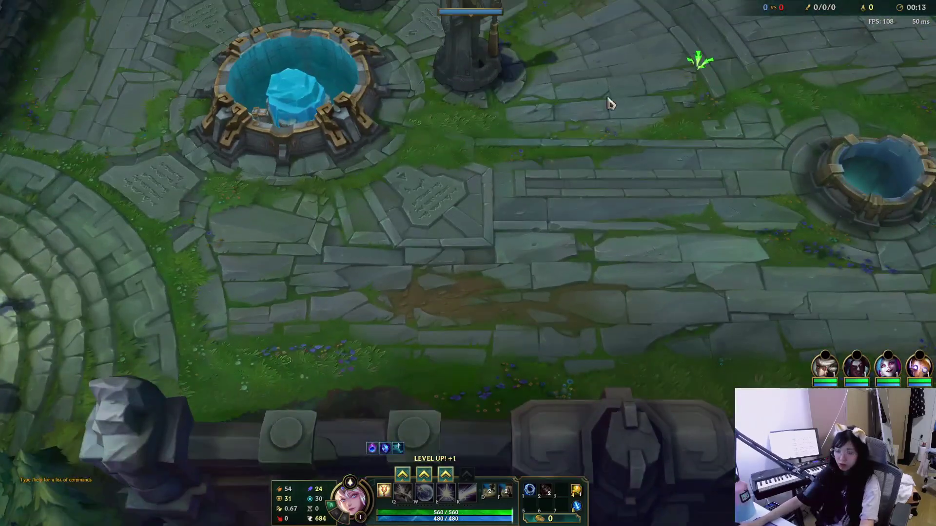
key("space")
right_click(481, 103)
right_click(558, 183)
right_click(335, 314)
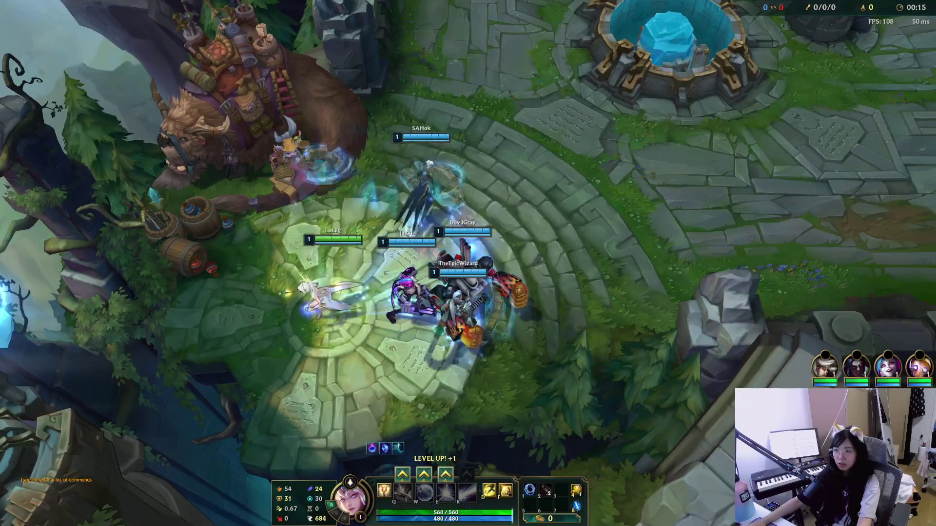
Step: Set the video window mode to Windowed and apply it
key("Escape")
left_click(312, 146)
left_click(307, 165)
left_click(585, 194)
left_click(587, 219)
left_click(568, 409)
key("Escape")
key("Escape")
Step: Send Lux out of the base toward the lane tower
right_click(548, 216)
key("a")
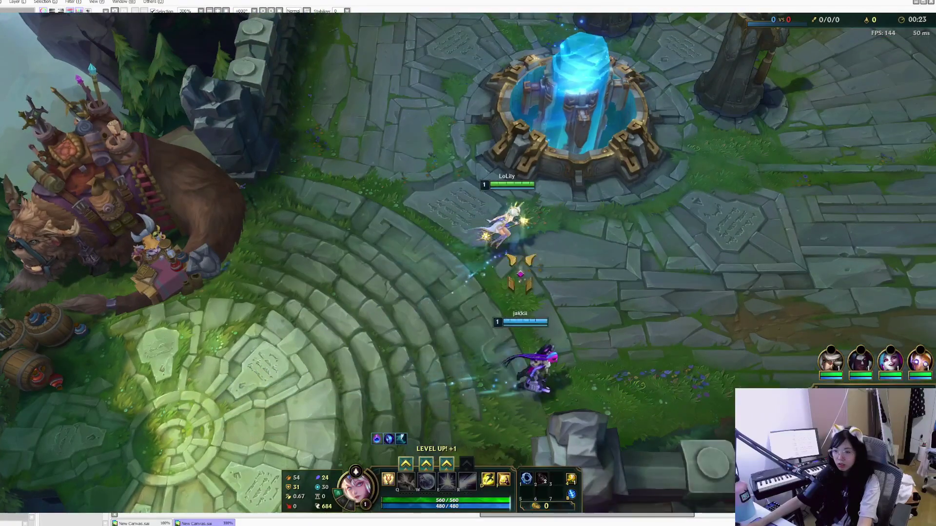
right_click(459, 321)
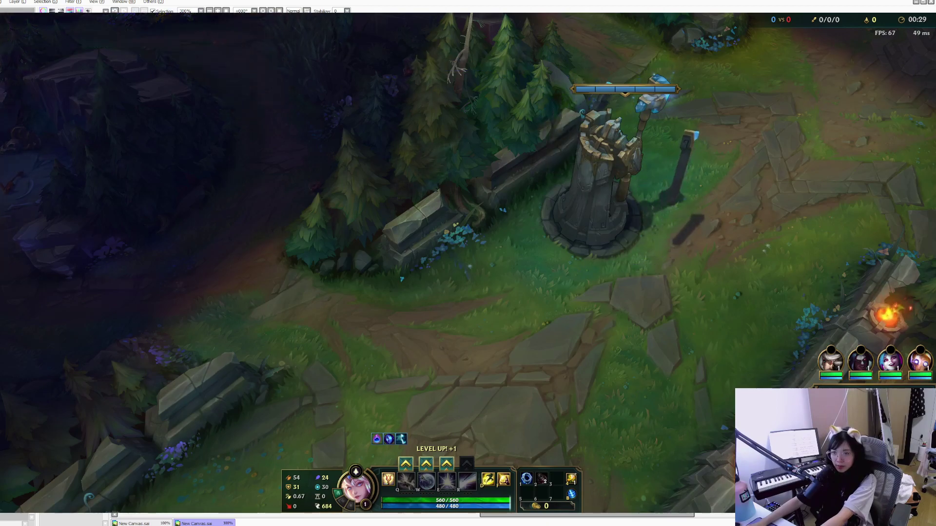
Step: Switch the window mode to Borderless, apply it, and keep Lux walking along the lane
key("Escape")
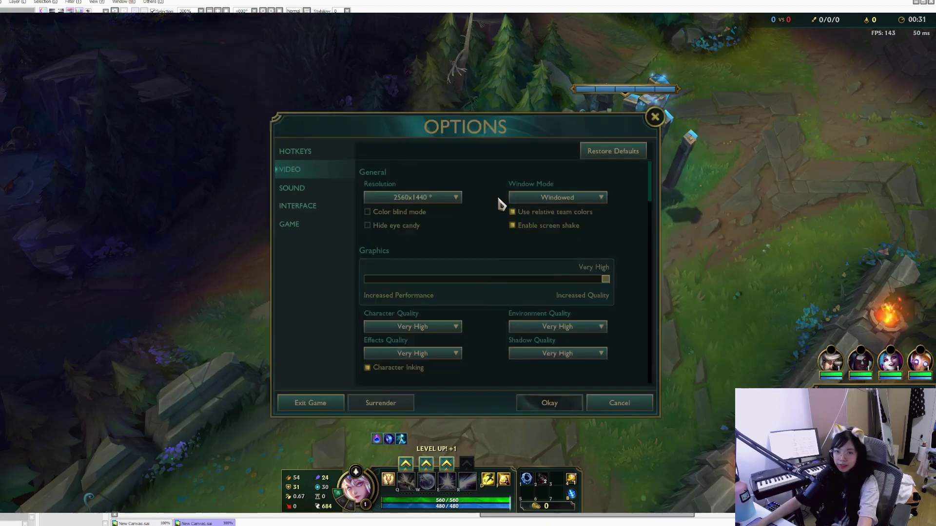
left_click(560, 234)
left_click(573, 199)
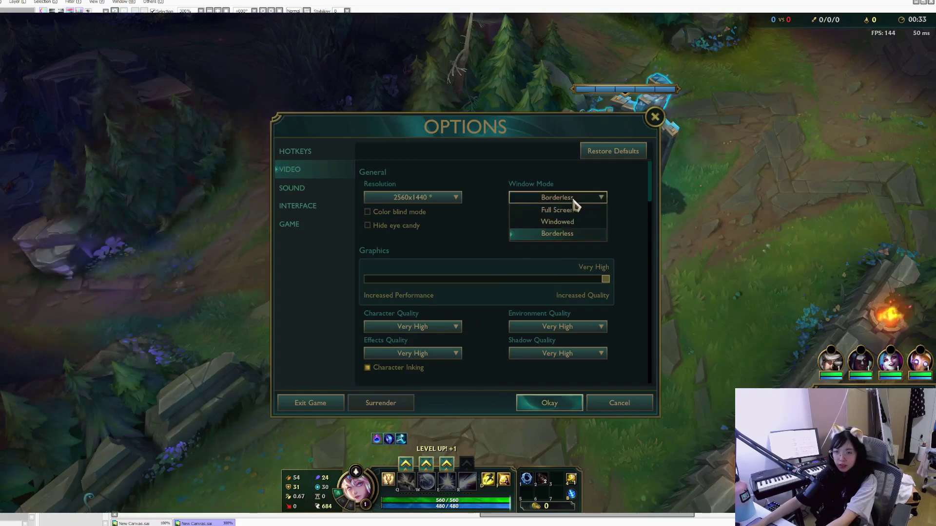
left_click(577, 402)
right_click(537, 359)
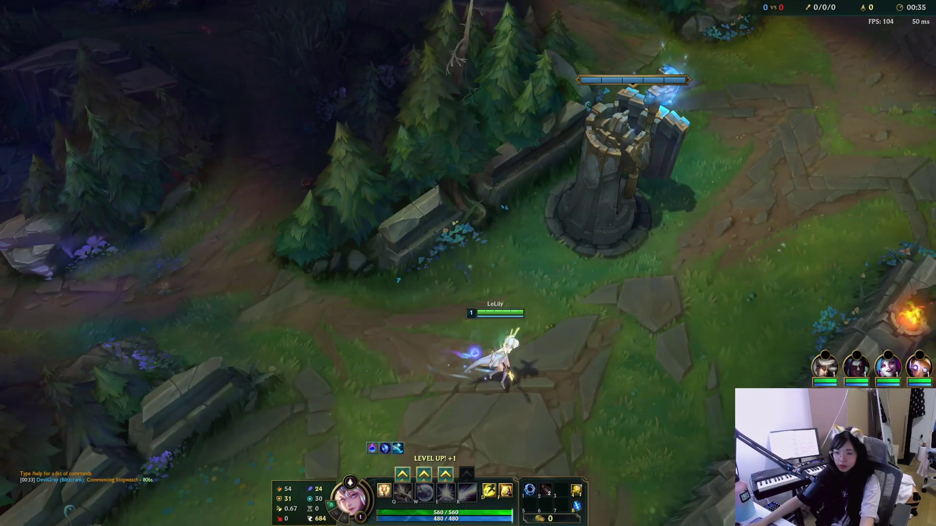